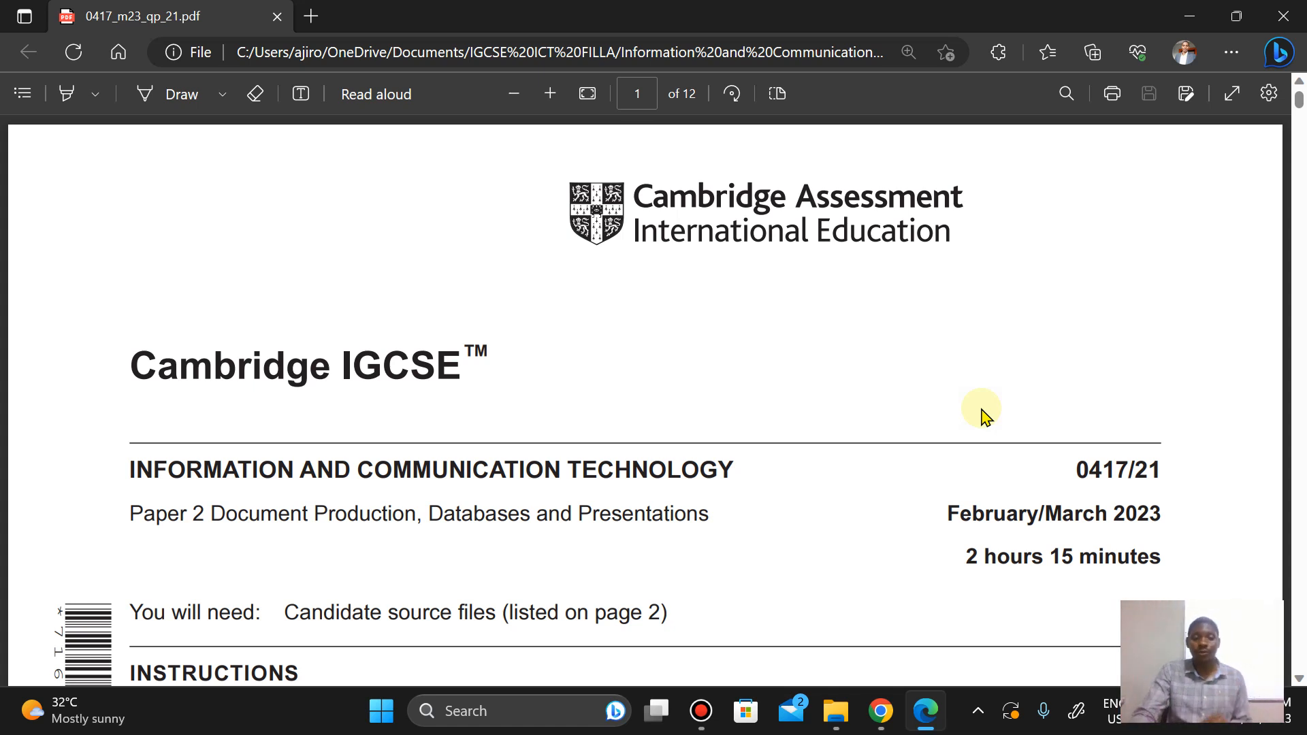
# Step: Read through the exam paper's cover instructions, source file list and Task 1 evidence document requirements
pyautogui.scroll(-10, 986, 415)
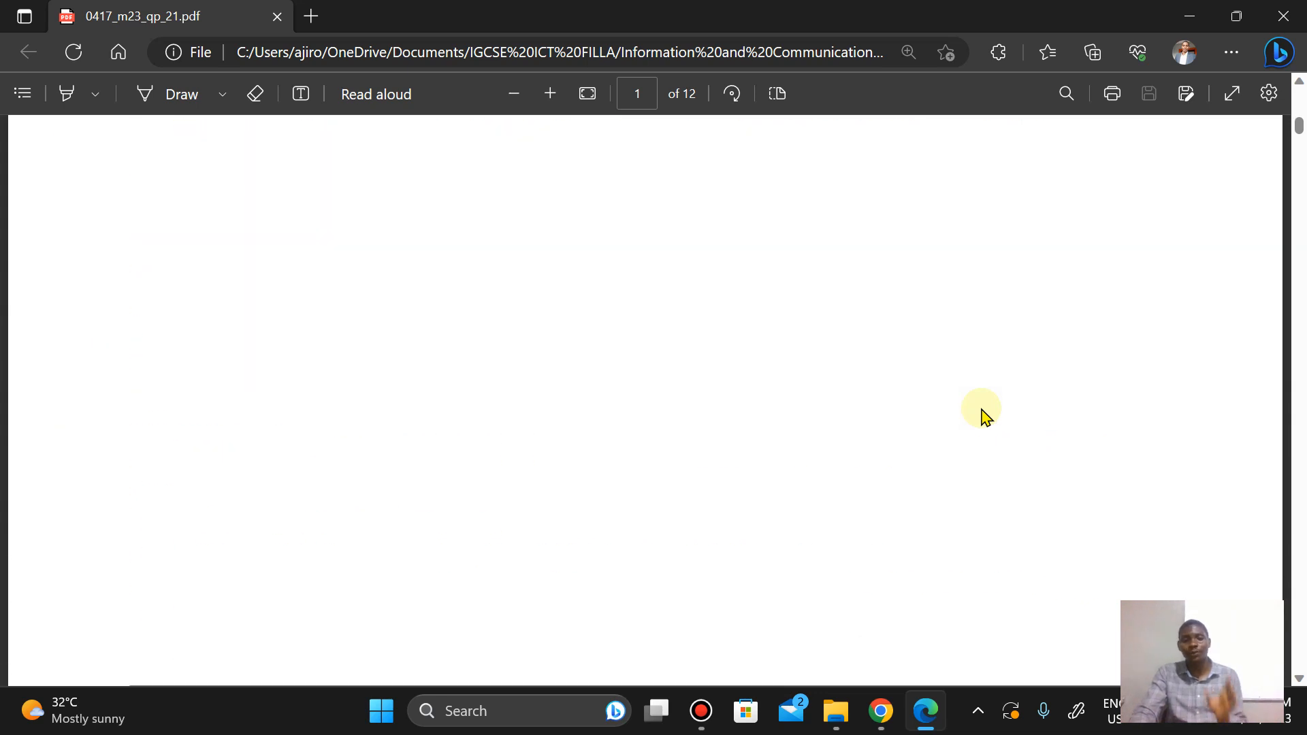
pyautogui.scroll(4, 981, 410)
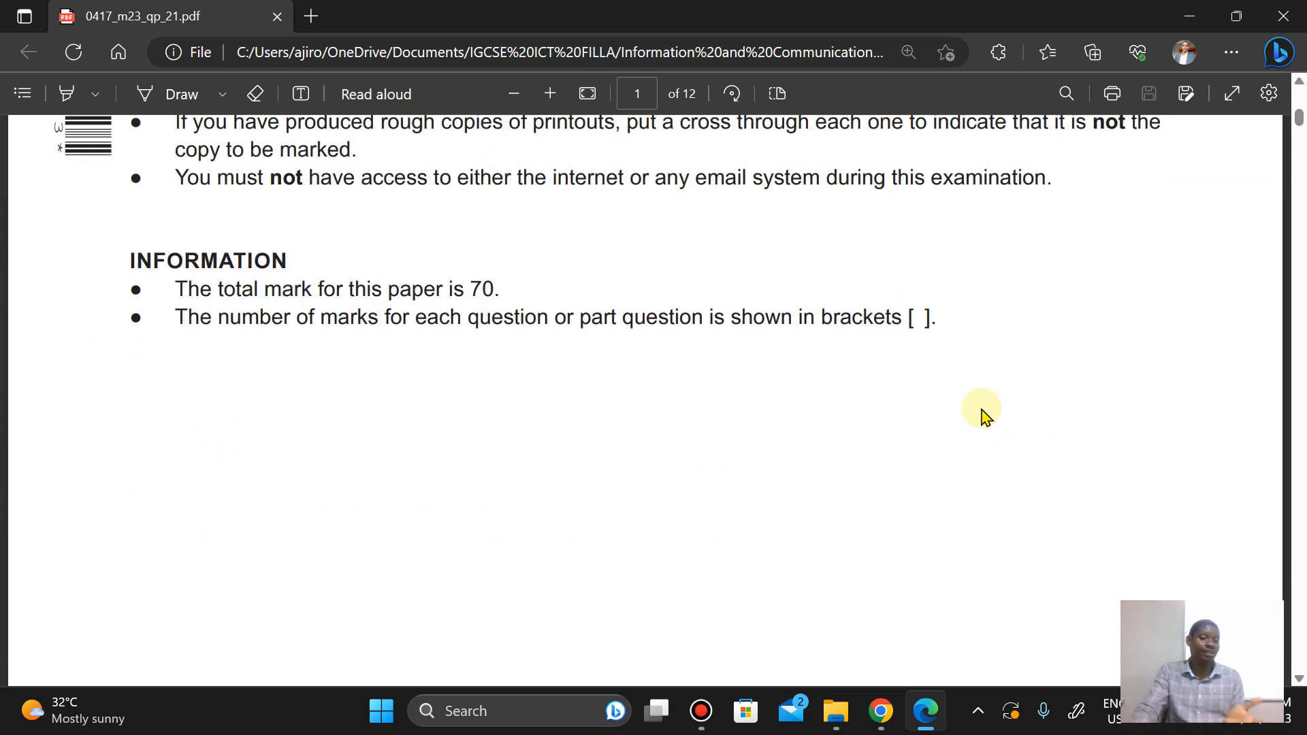
pyautogui.scroll(4, 986, 416)
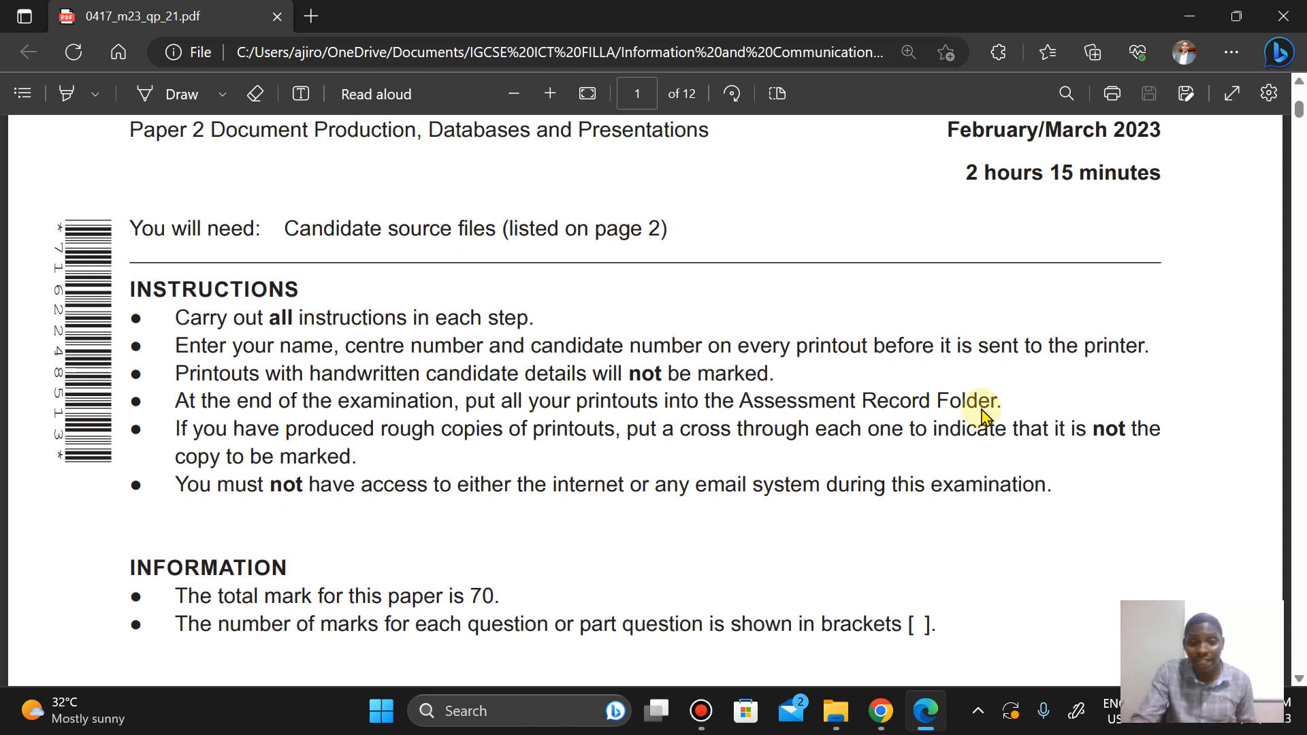
pyautogui.scroll(-1, 983, 415)
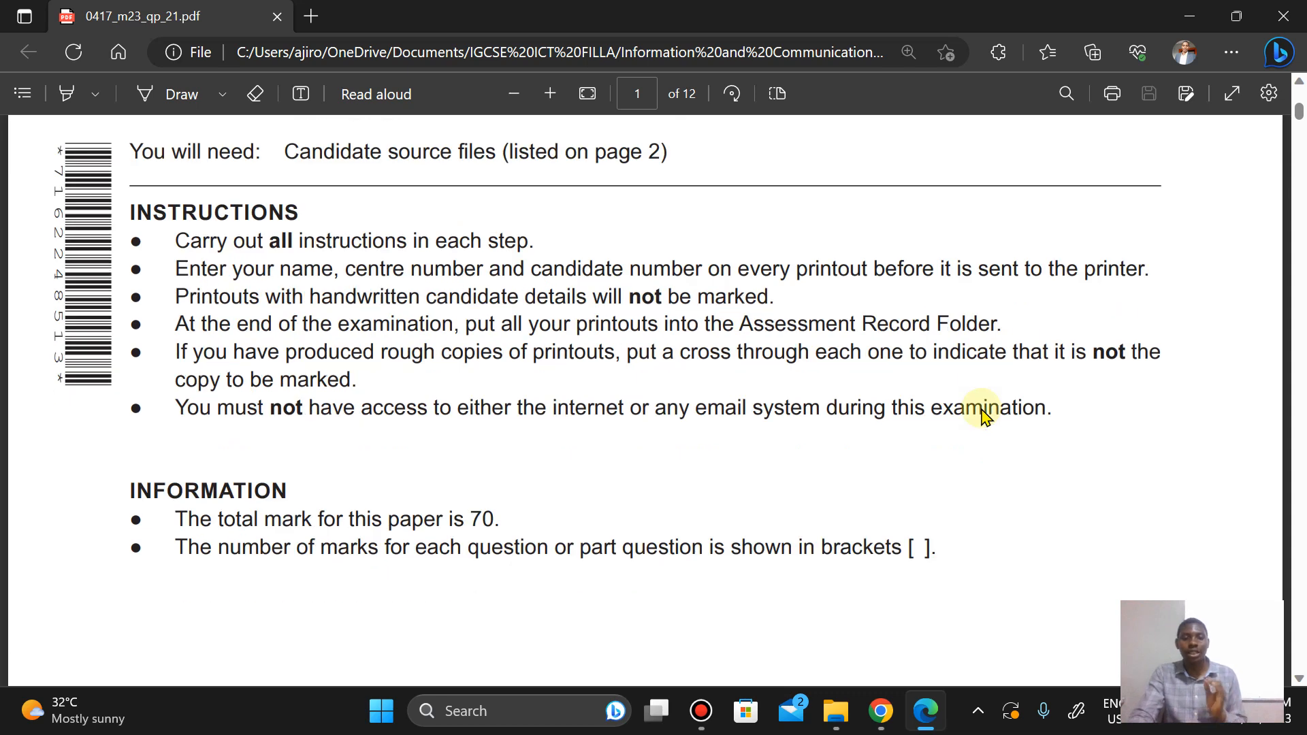
pyautogui.scroll(-10, 986, 416)
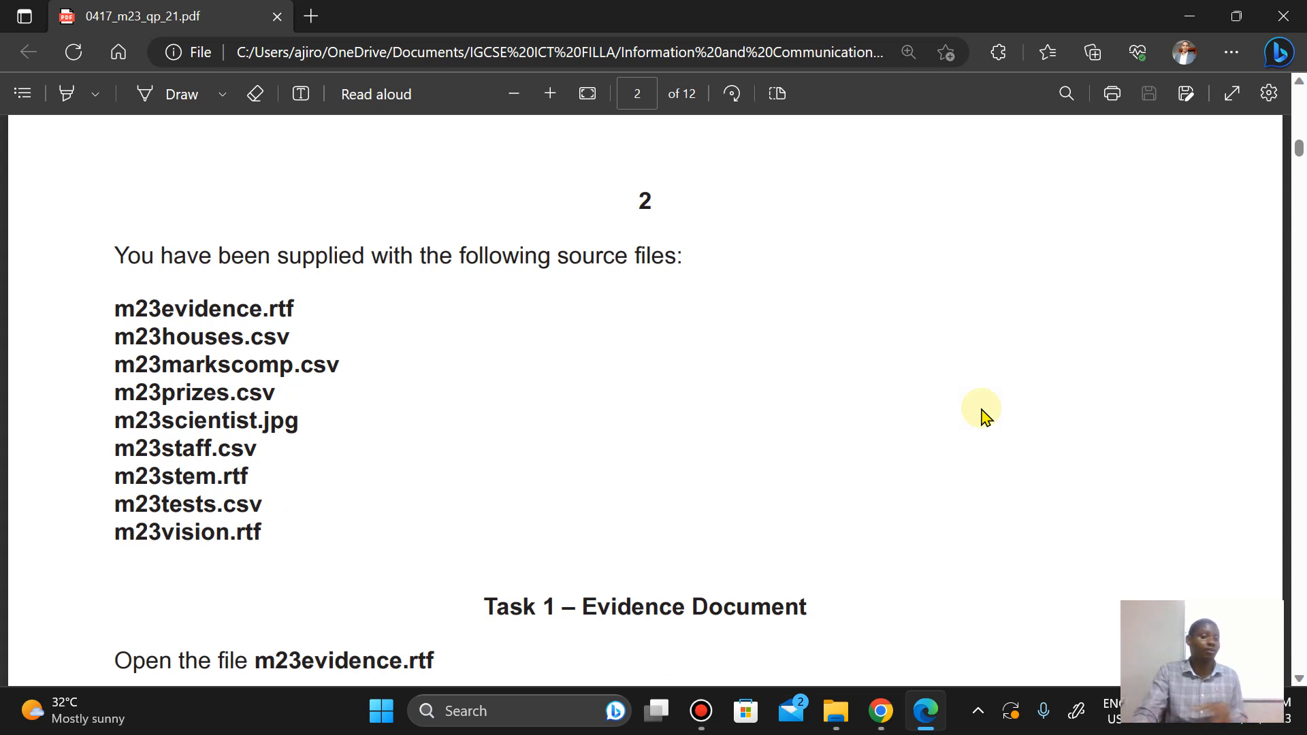
pyautogui.scroll(-1, 983, 415)
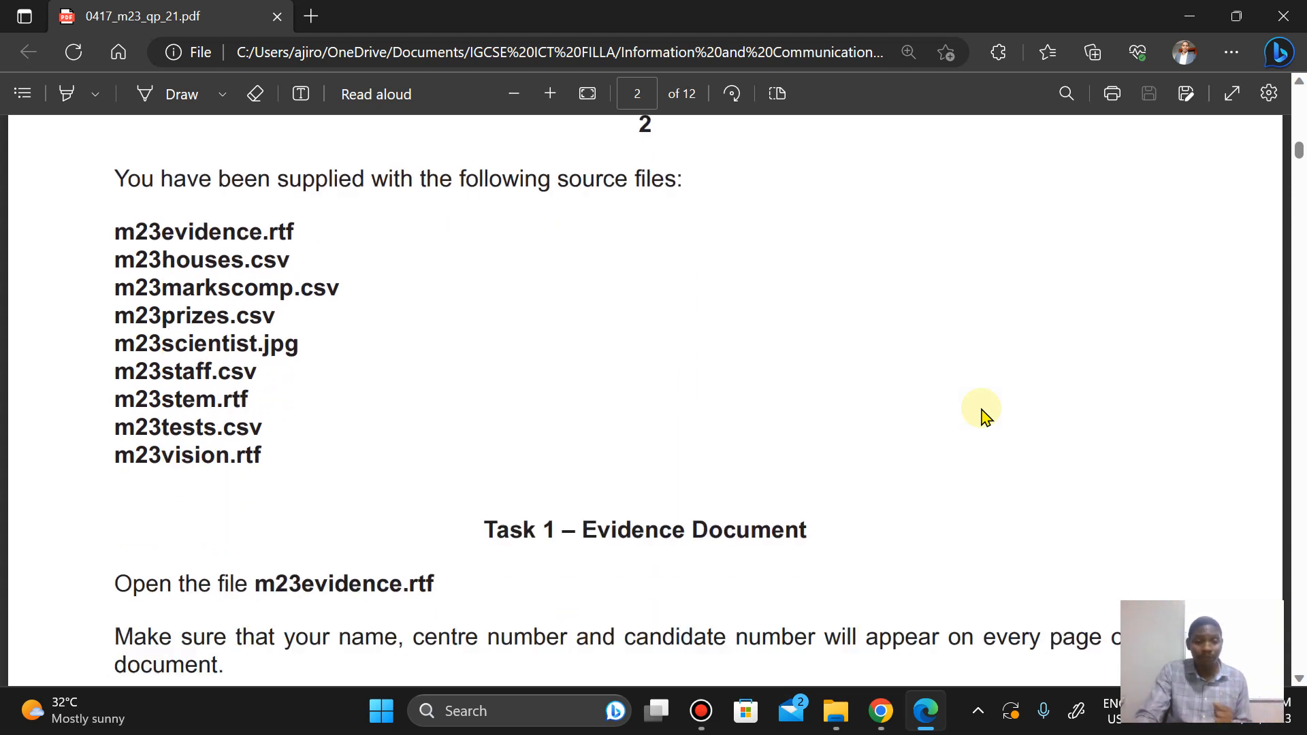
pyautogui.scroll(-3, 983, 415)
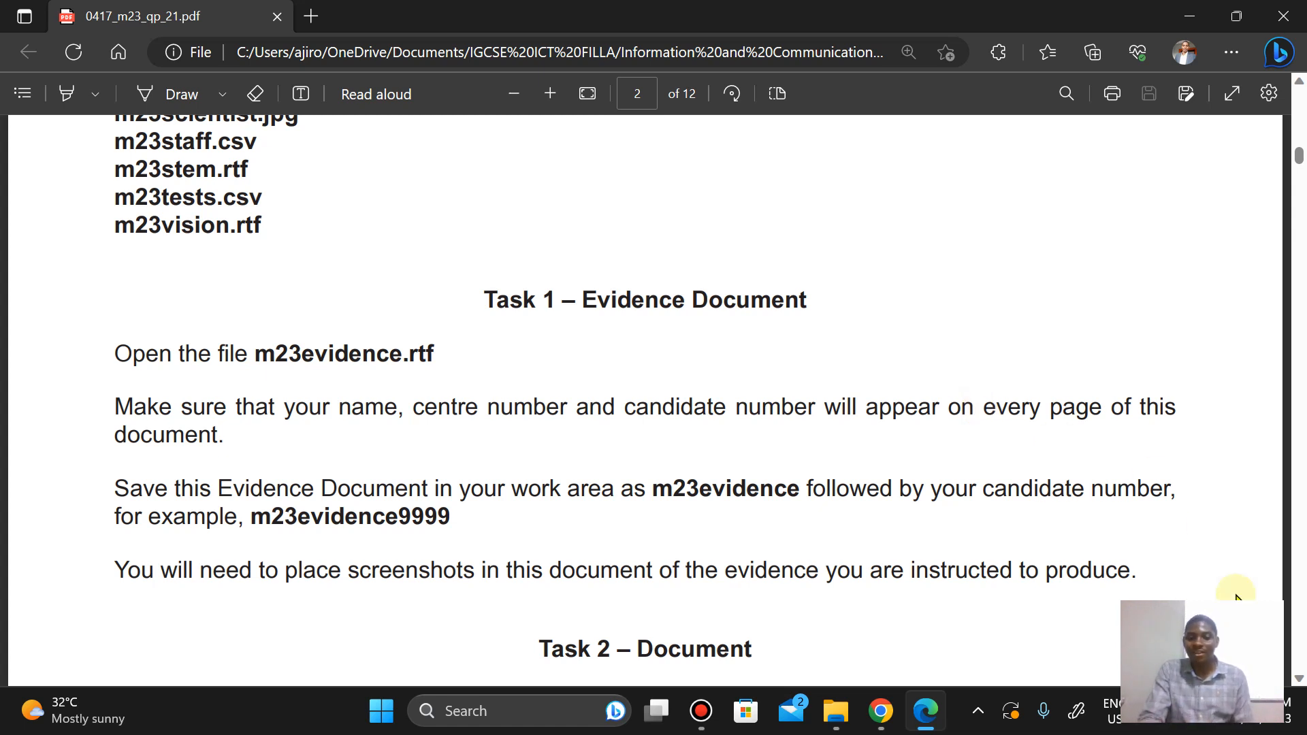
# Step: Open m23evidence from the 03_0417_21_Confidential Source Files March 2023 folder under IGCSE ICT FILLA 2023 Feb_Mar 2023
pyautogui.click(839, 720)
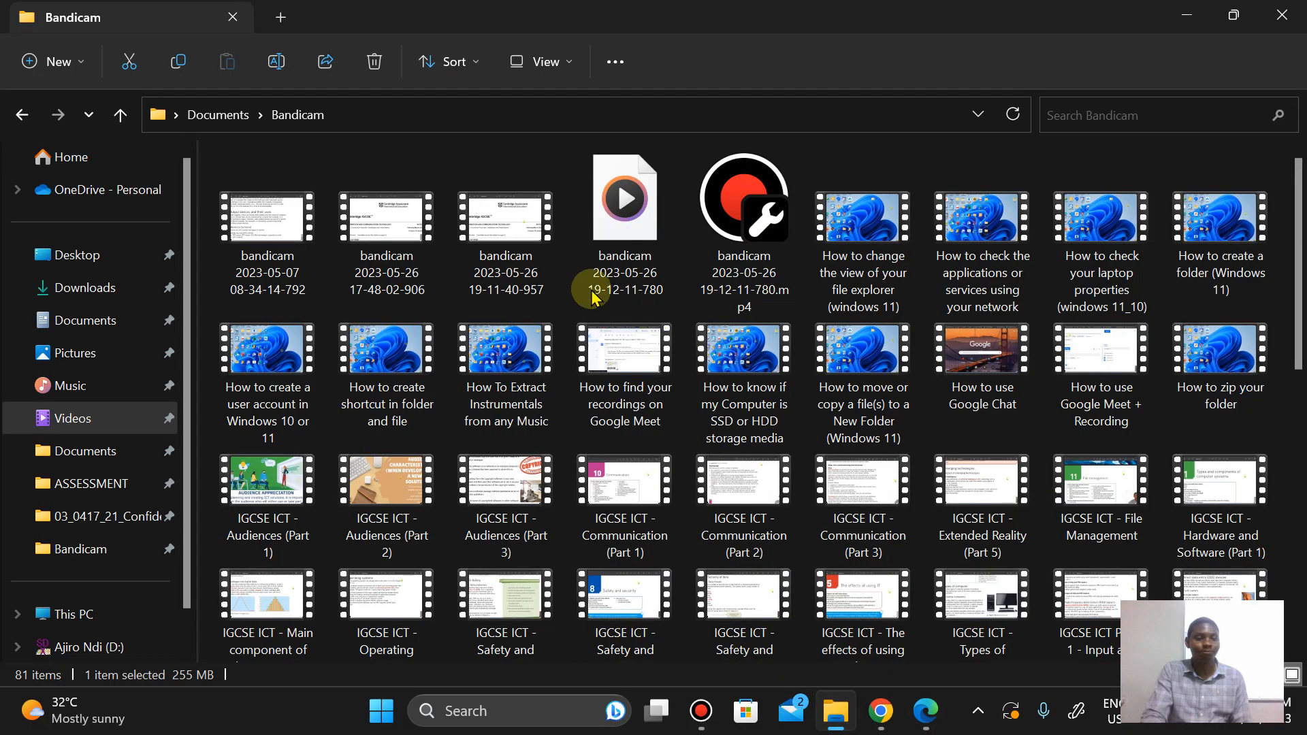
pyautogui.click(73, 315)
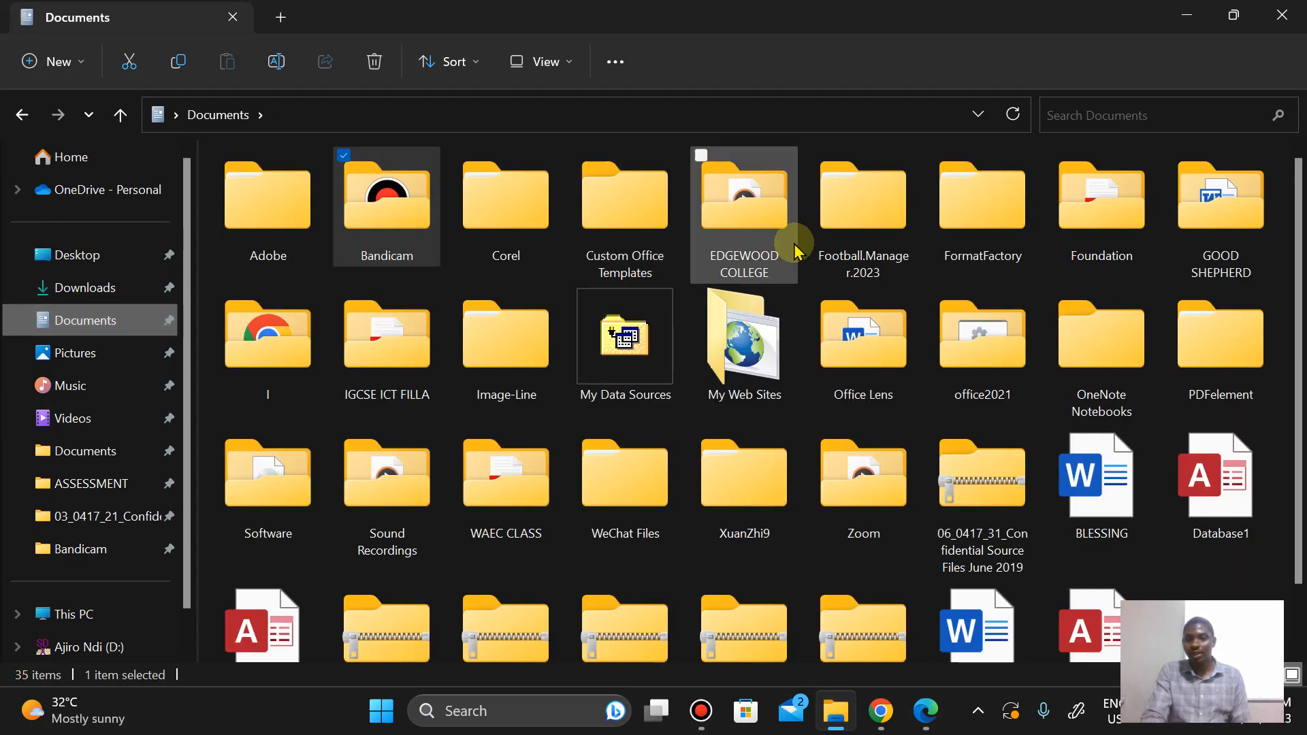
pyautogui.doubleClick(377, 358)
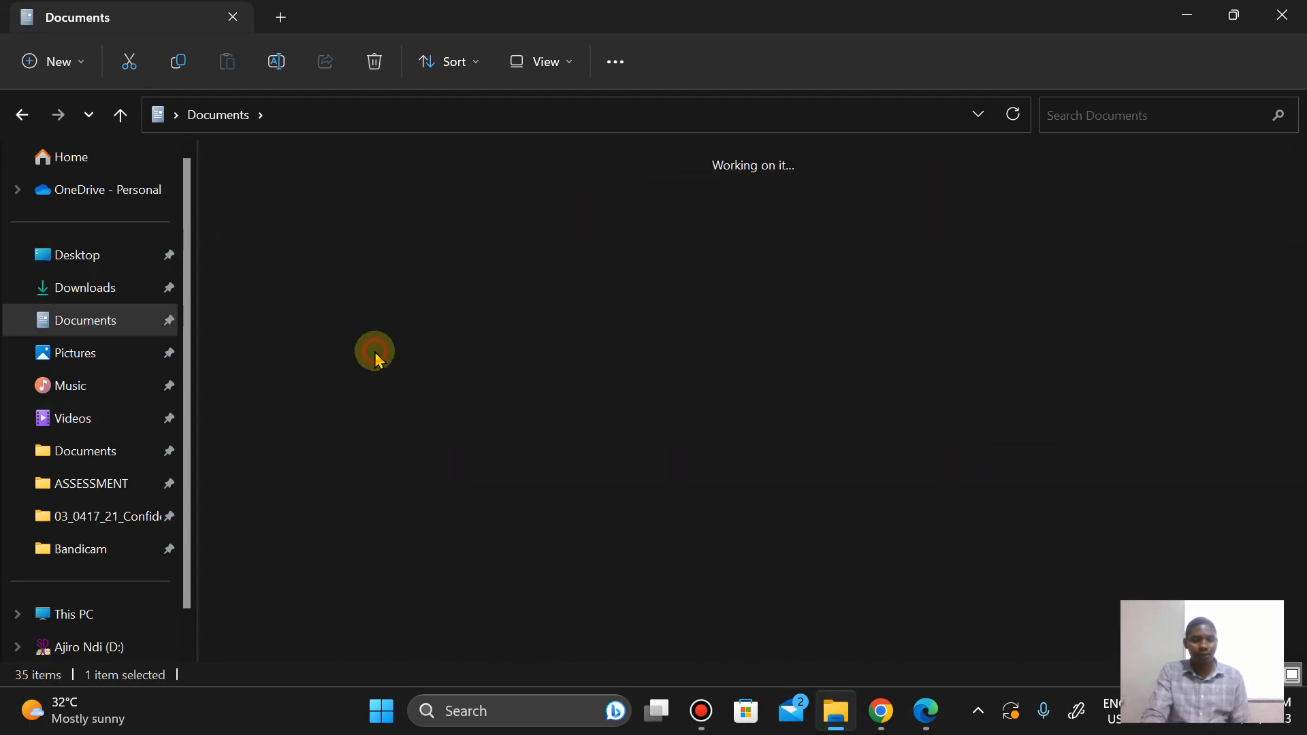
pyautogui.doubleClick(732, 206)
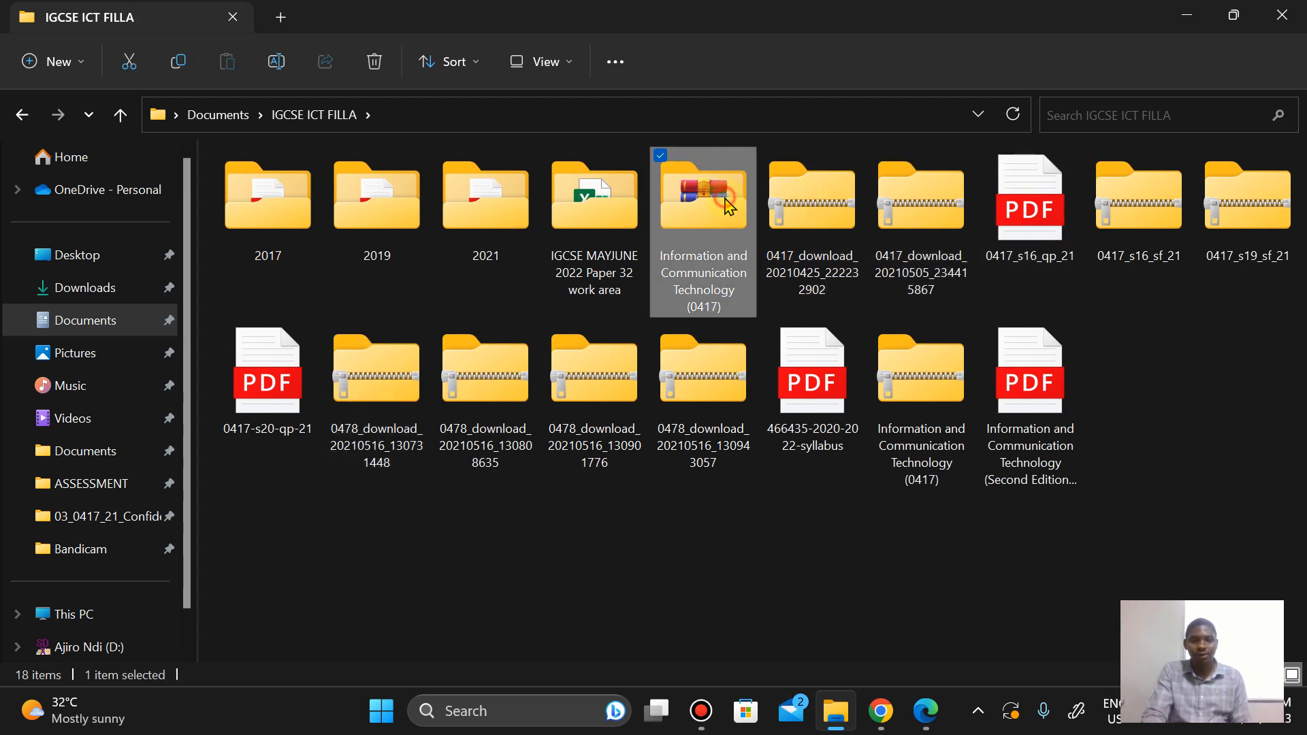
pyautogui.click(691, 341)
pyautogui.doubleClick(691, 341)
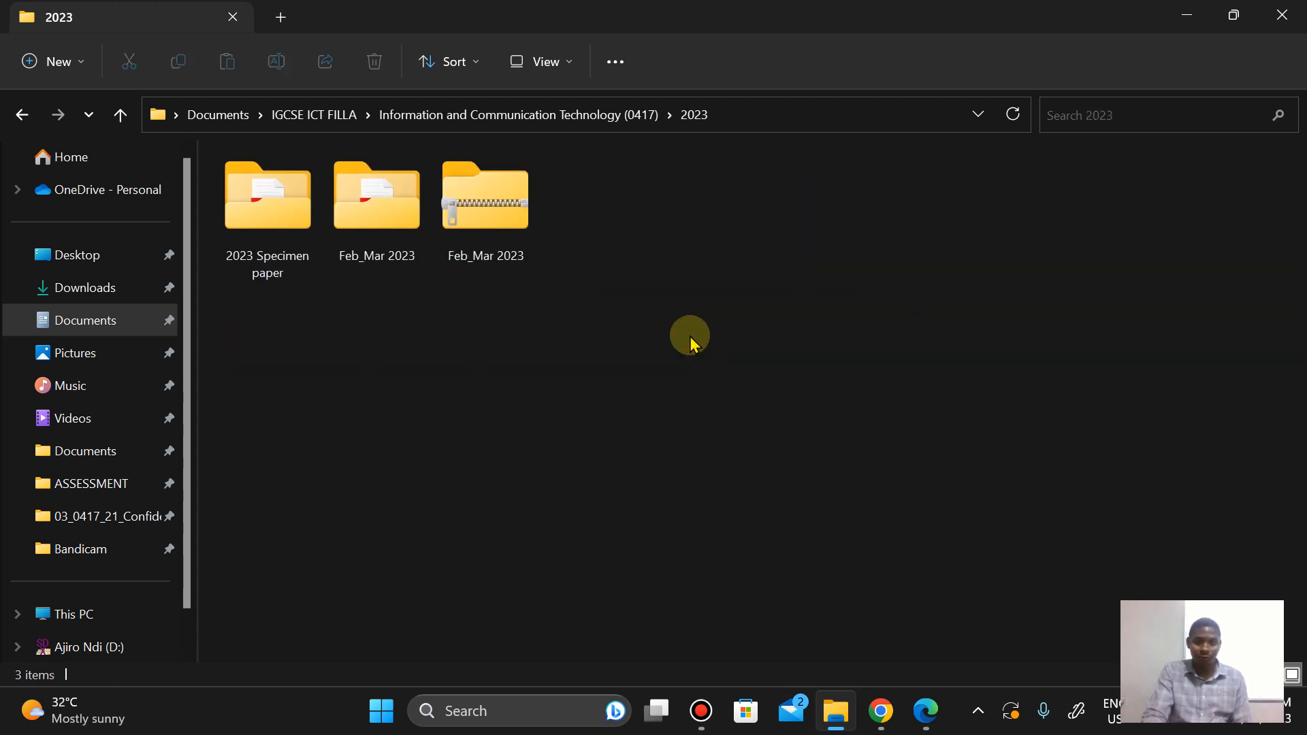
pyautogui.doubleClick(359, 187)
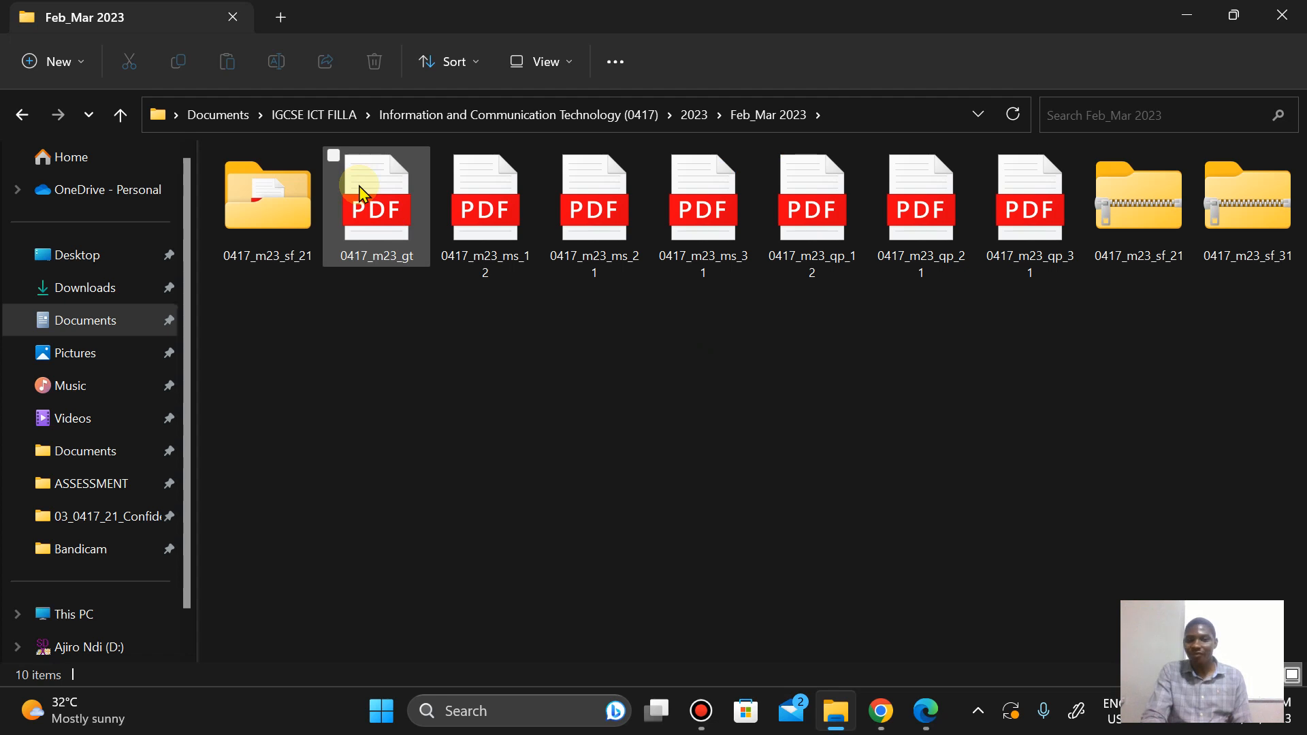
pyautogui.doubleClick(267, 197)
pyautogui.click(278, 198)
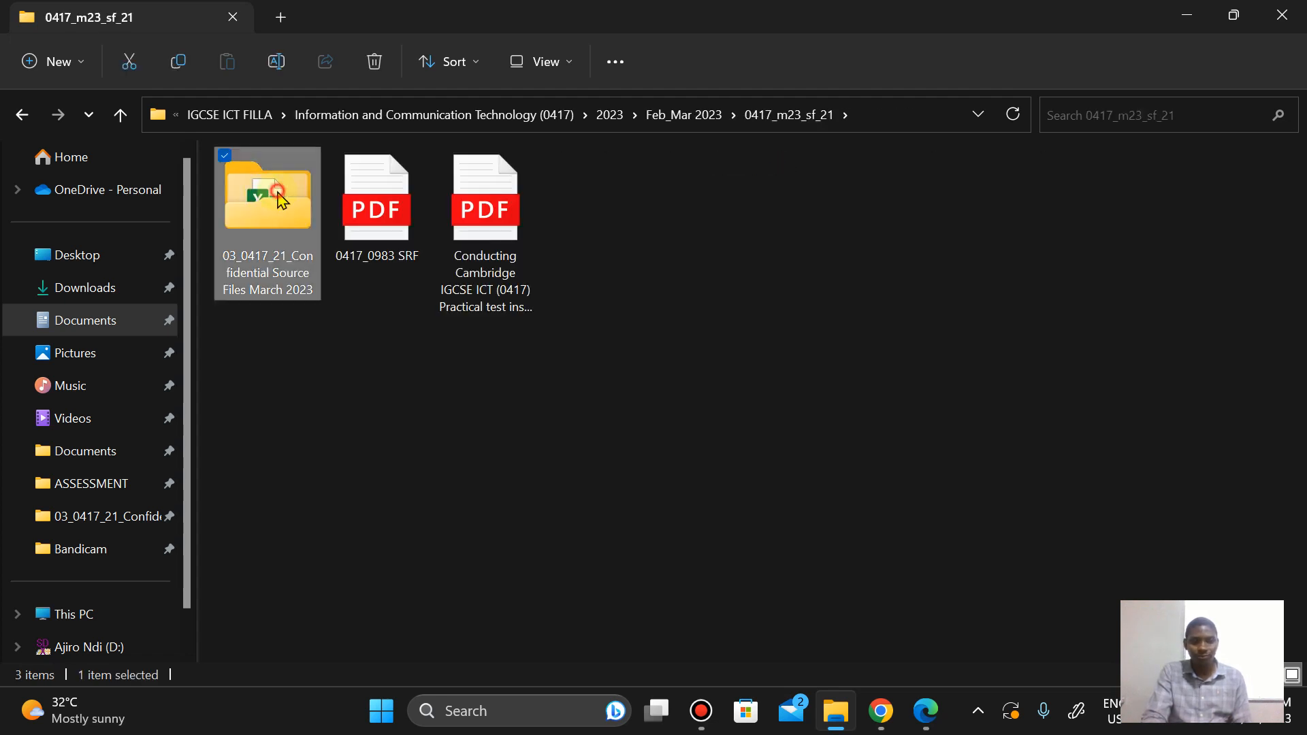
pyautogui.doubleClick(279, 199)
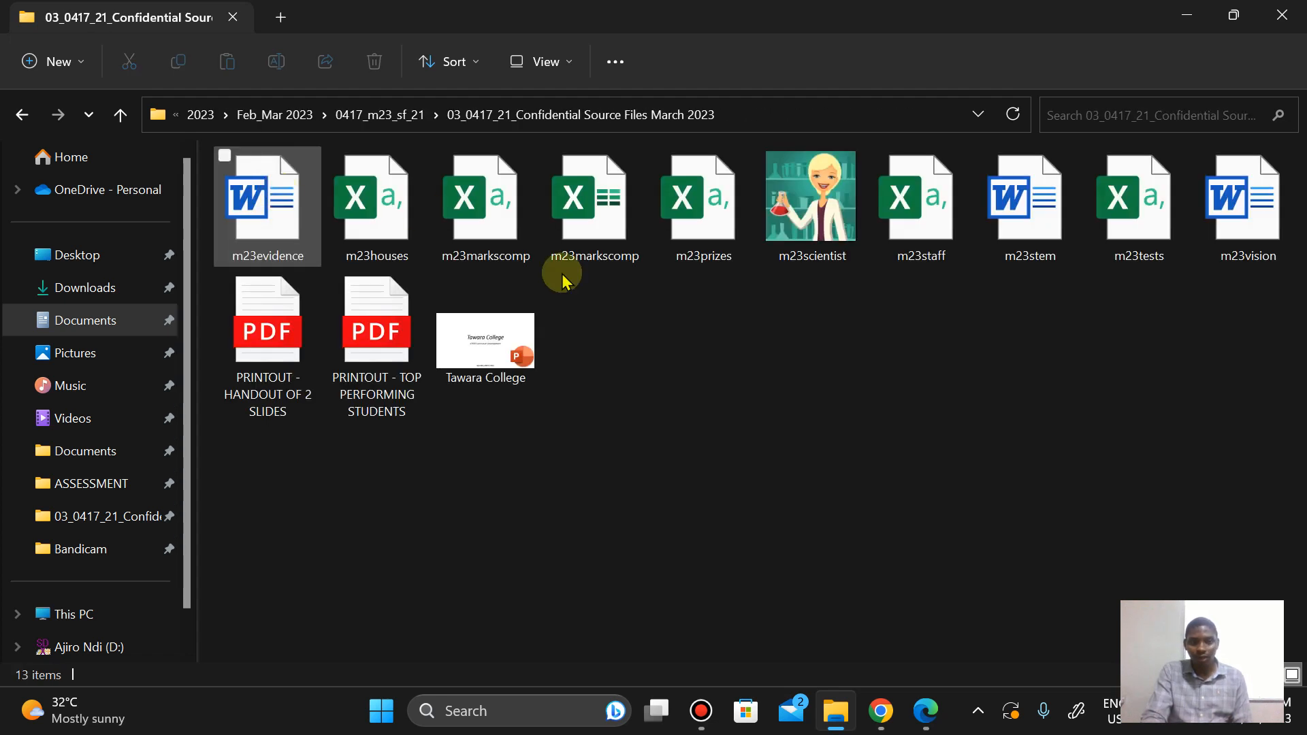
pyautogui.doubleClick(299, 217)
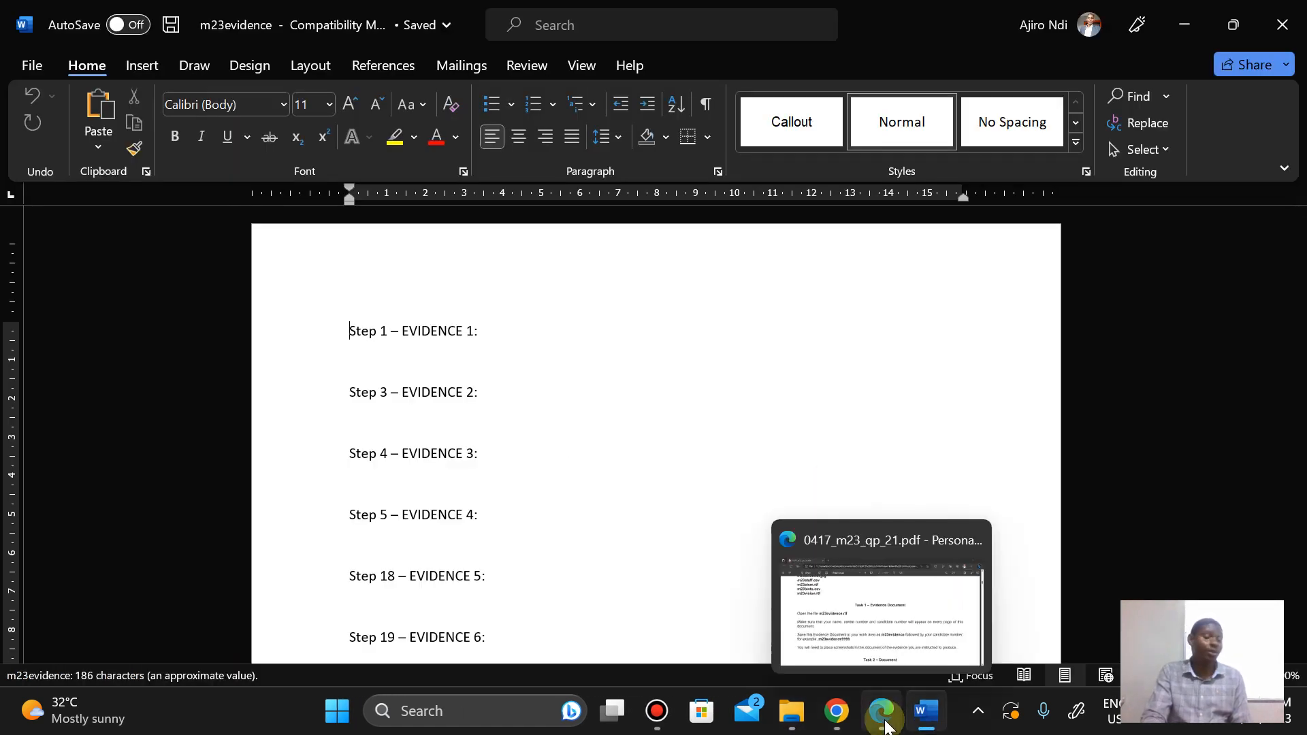
# Step: Check the Task 1 instructions, then insert a Blank (Three Columns) header into the evidence document
pyautogui.click(885, 723)
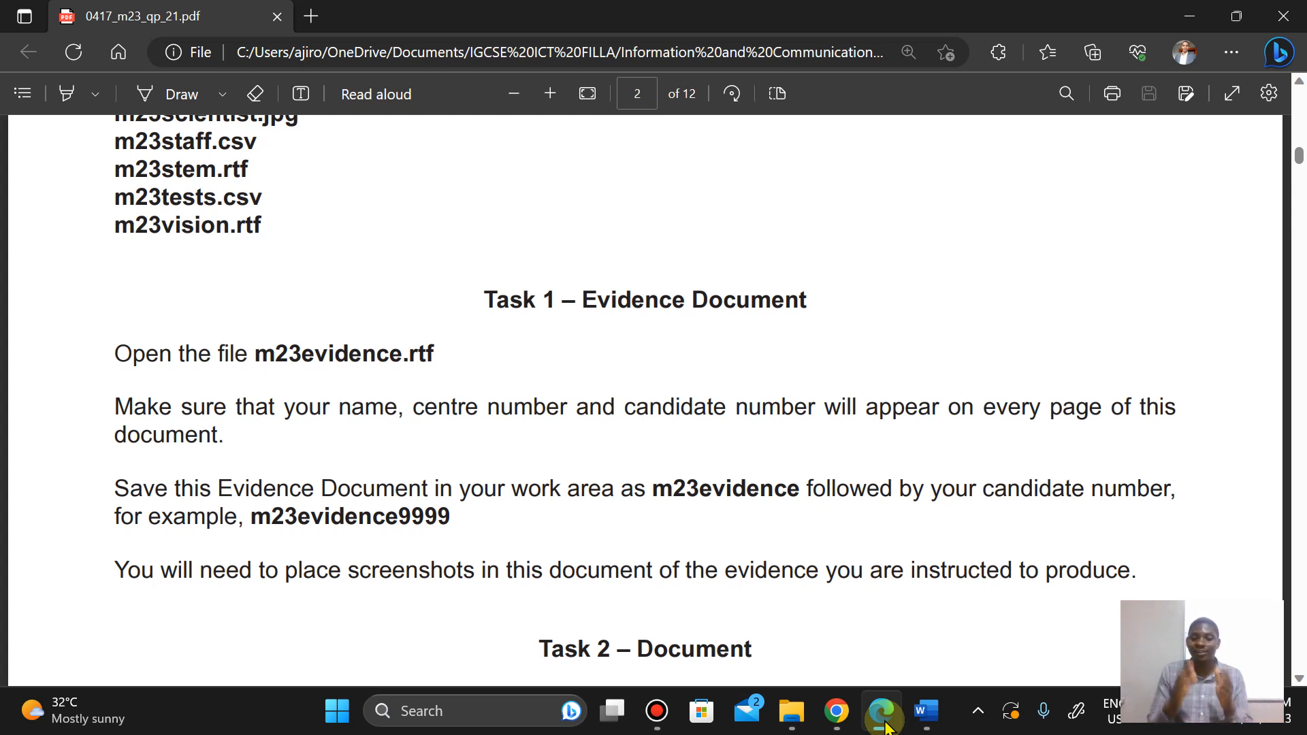
pyautogui.click(926, 711)
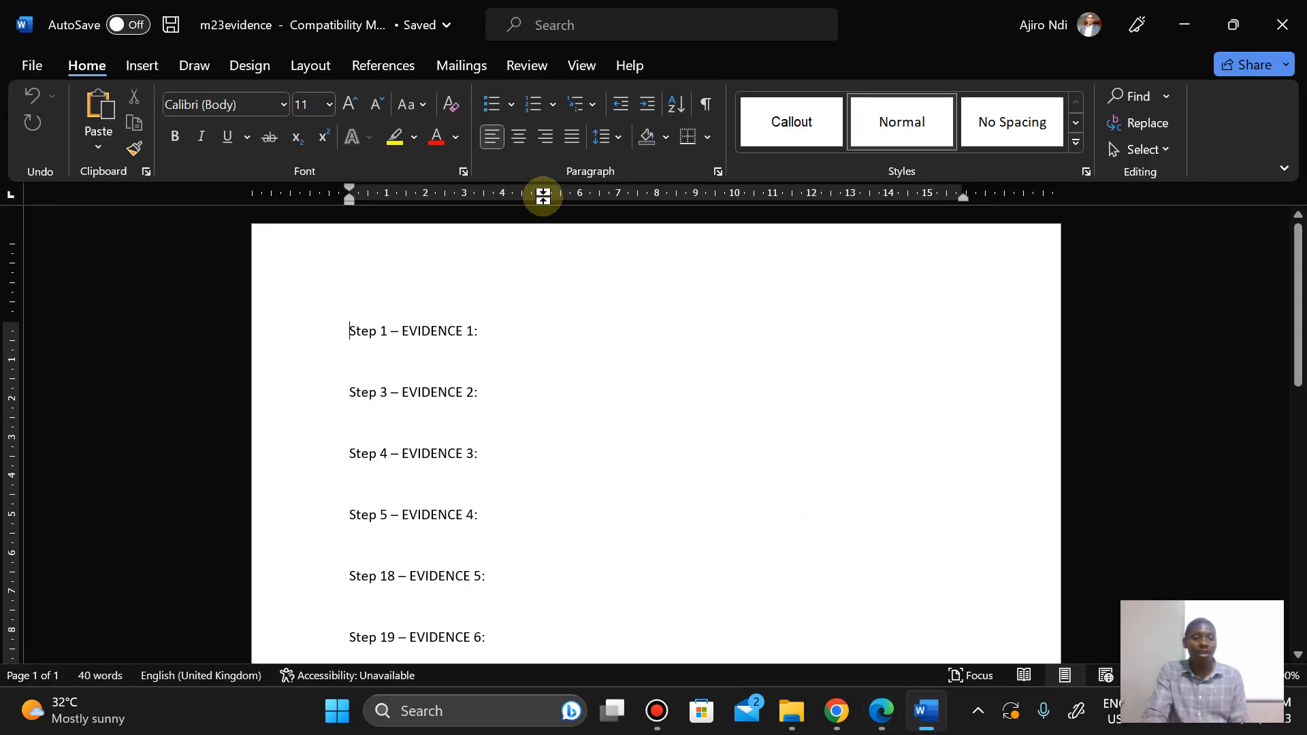
pyautogui.click(142, 66)
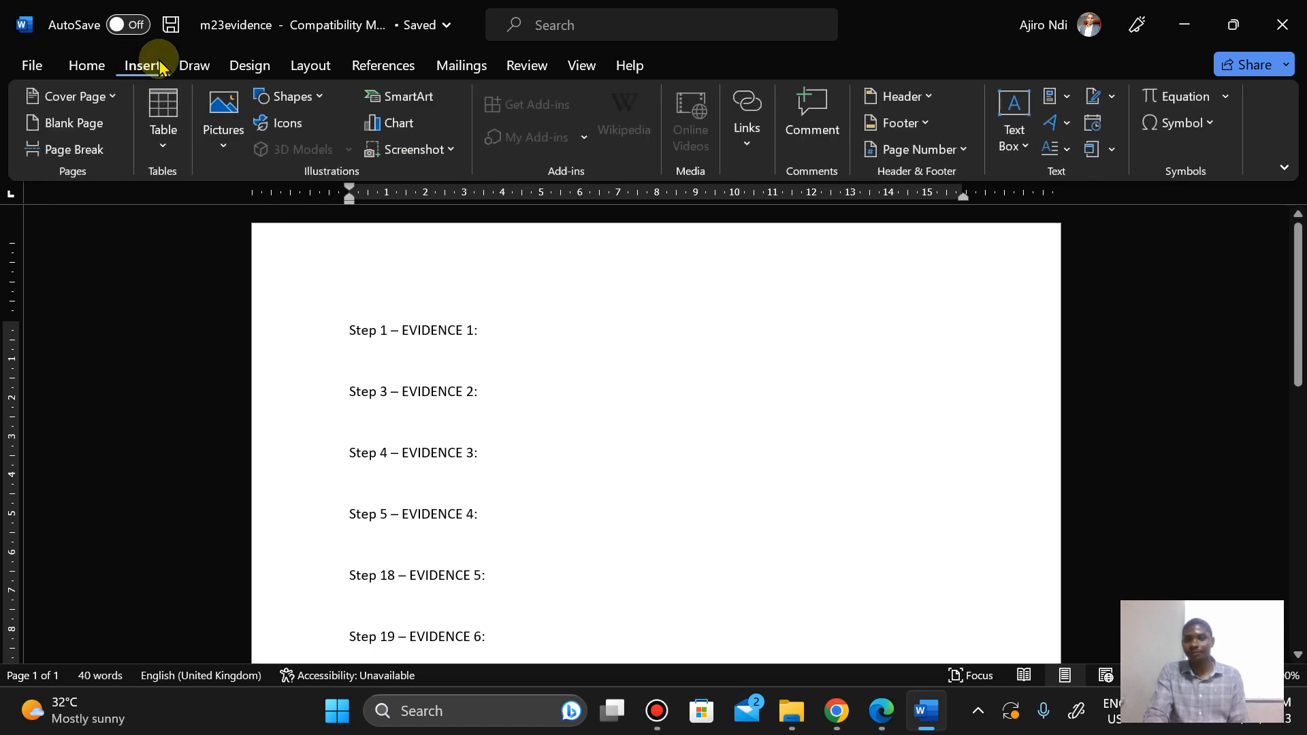
pyautogui.click(892, 95)
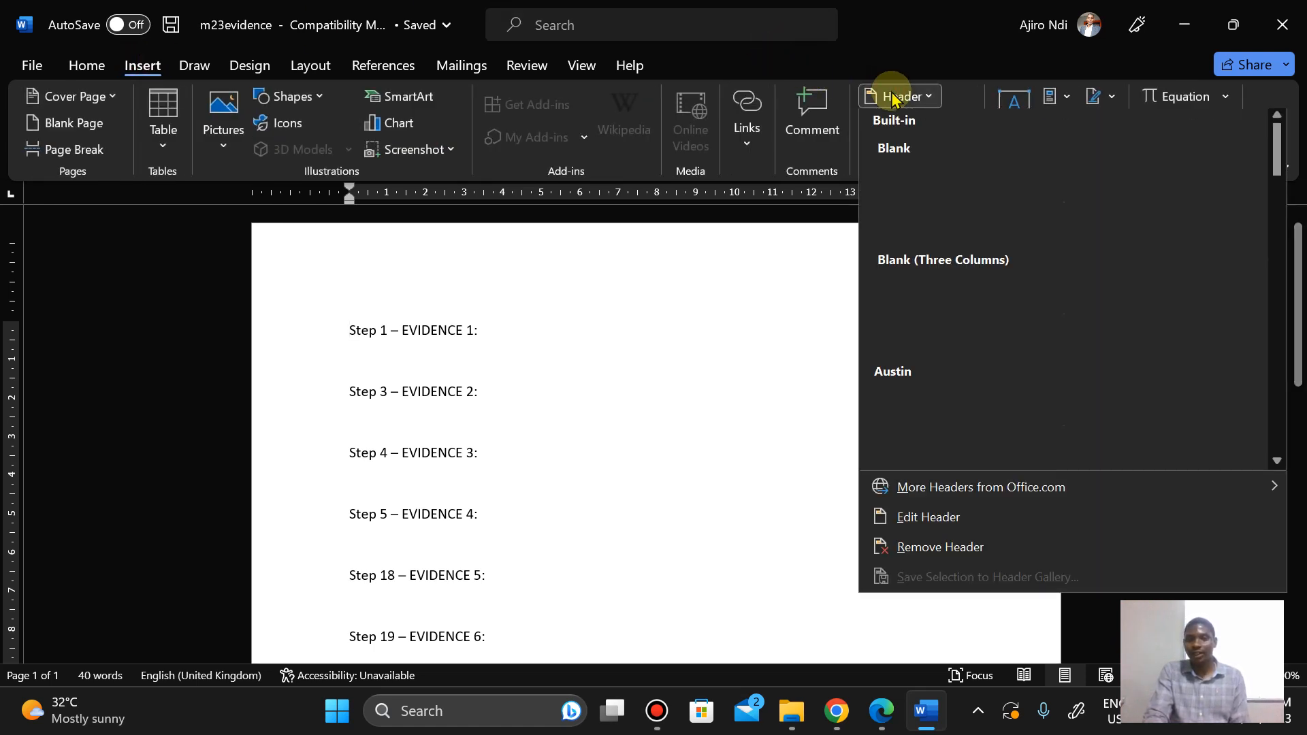
pyautogui.click(1012, 297)
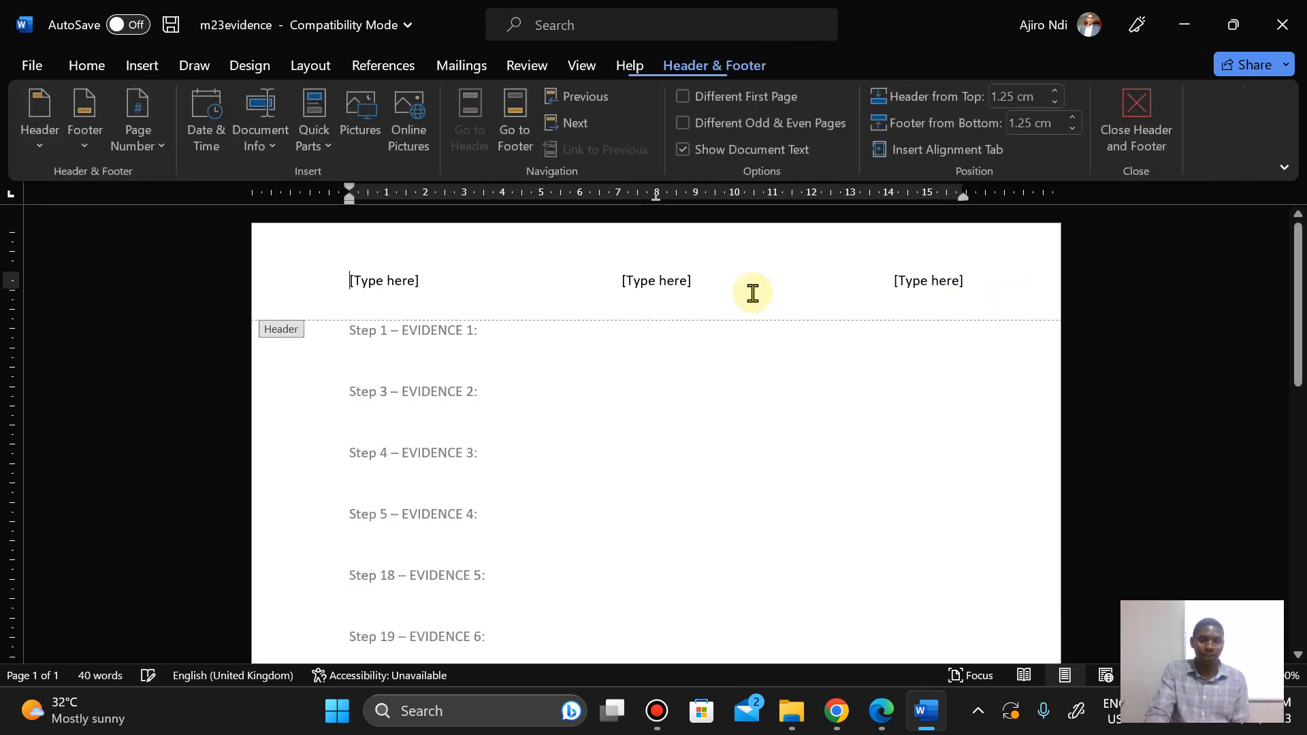
# Step: Enter your name, centre number and candidate number, separated by commas, in the header's centre placeholder
pyautogui.click(657, 286)
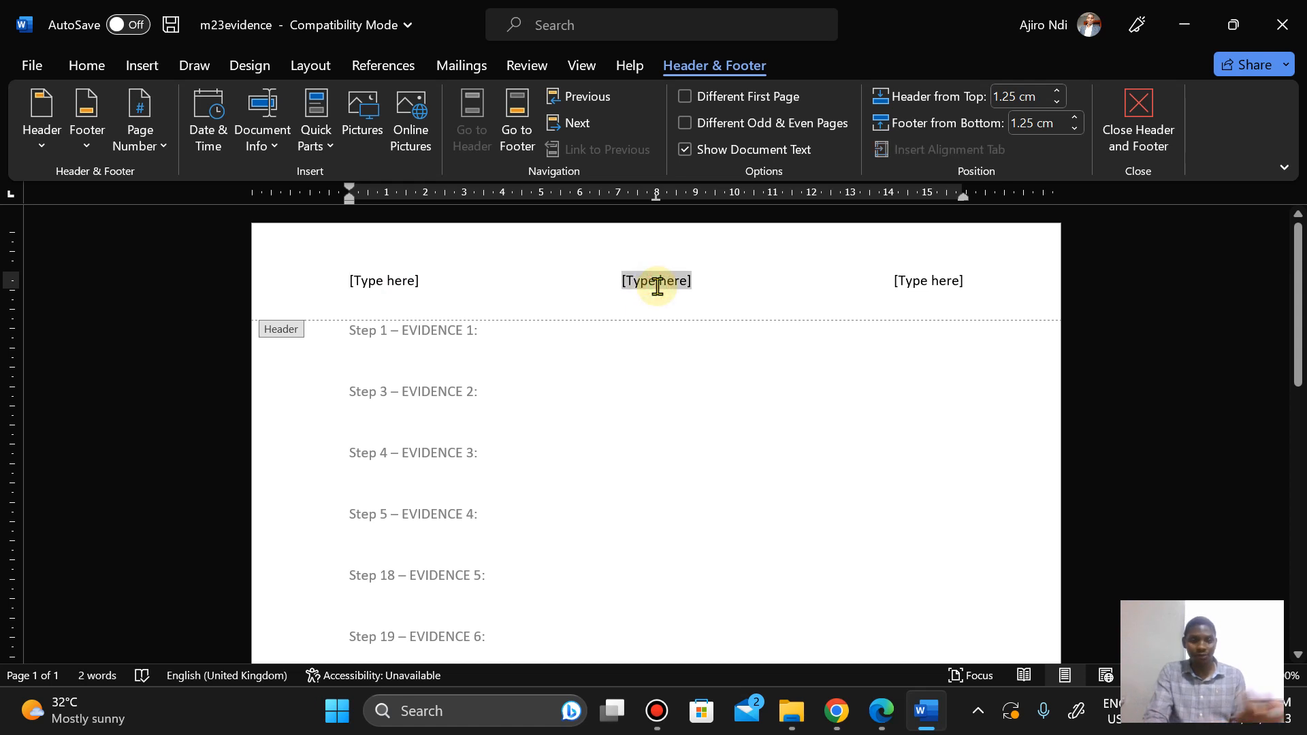
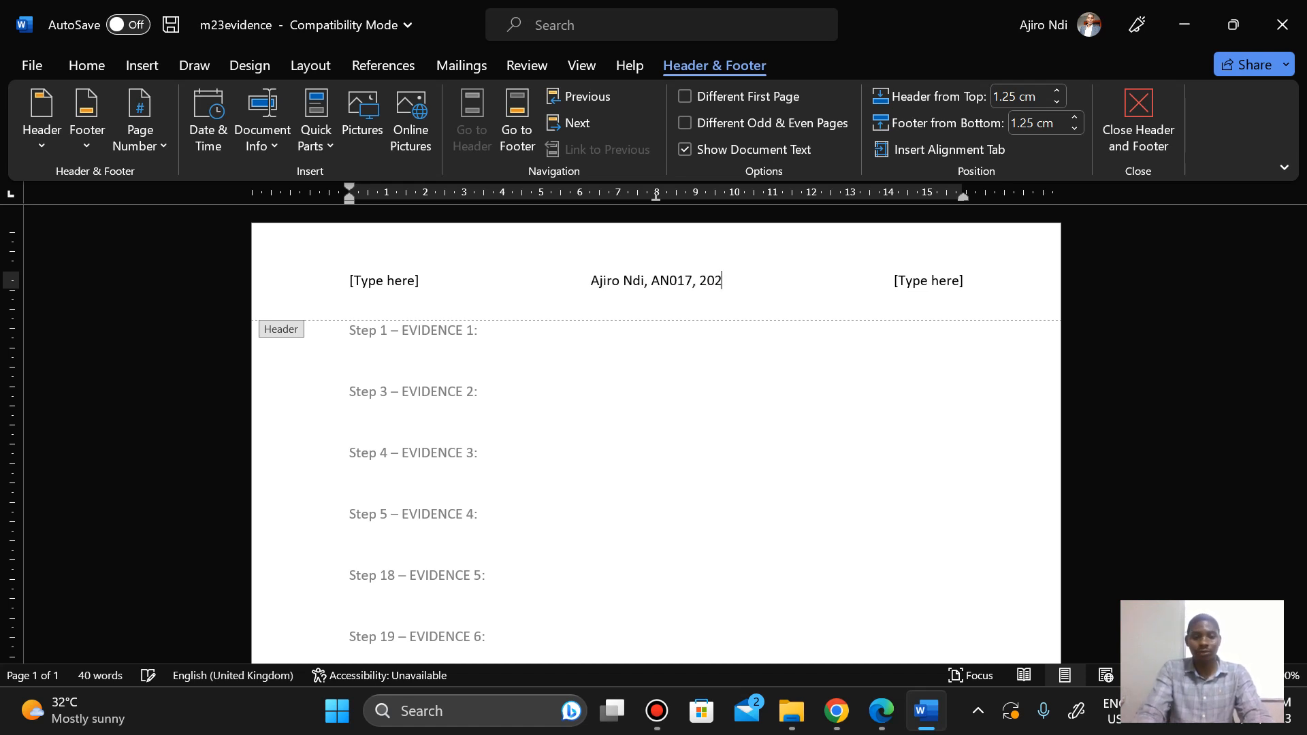
# Step: Delete the left and right header placeholders and close the header and footer
pyautogui.click(940, 280)
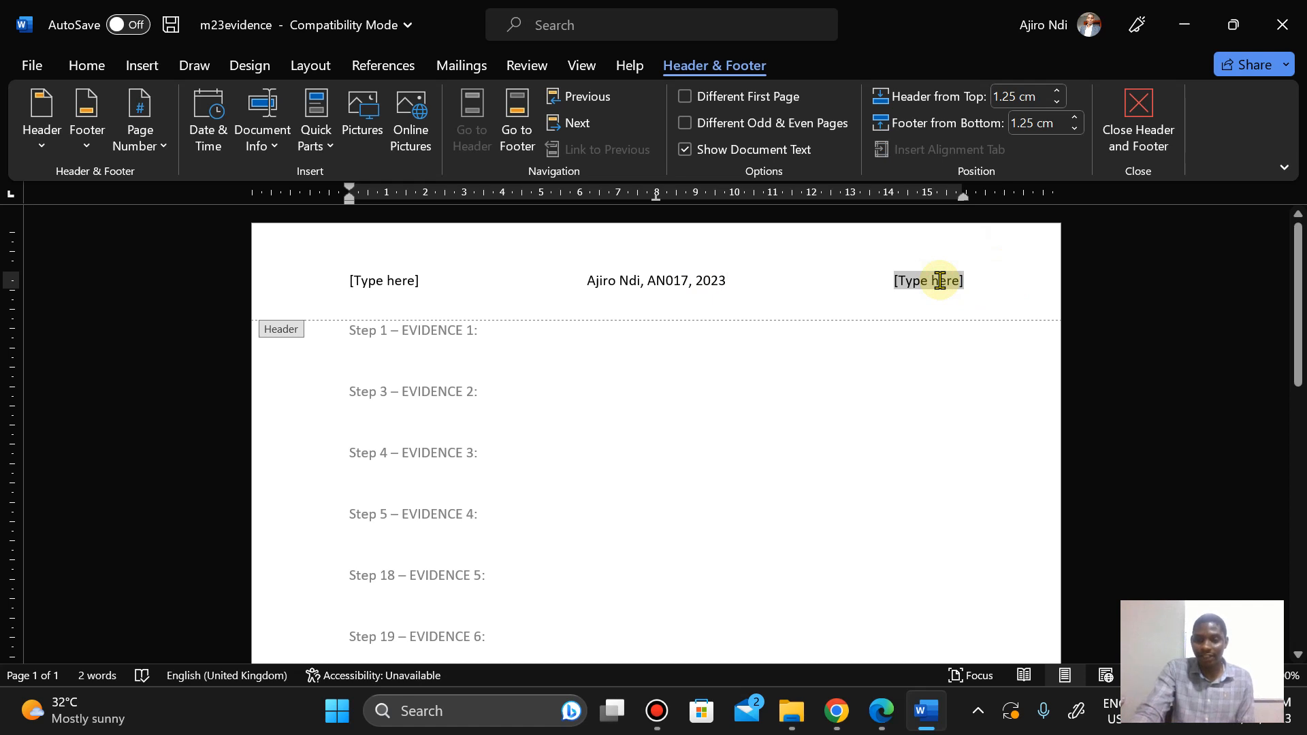
pyautogui.press('Delete')
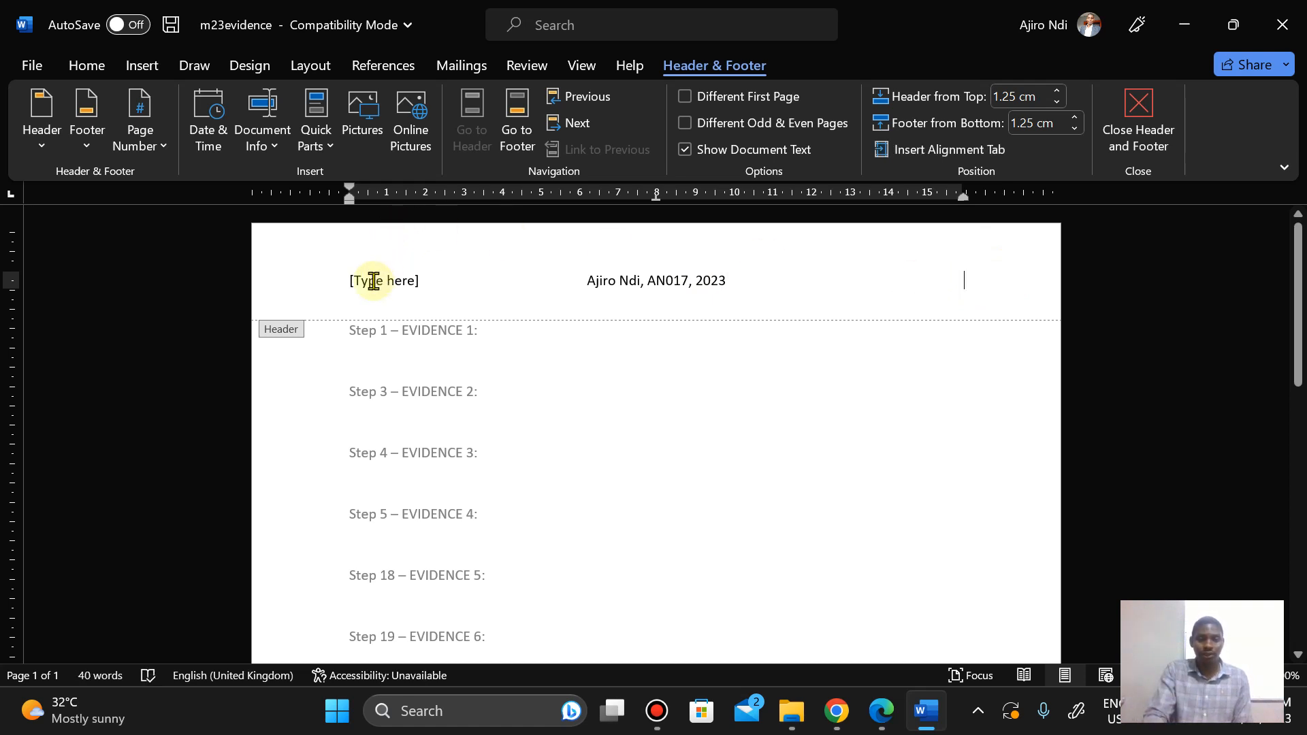
pyautogui.click(373, 281)
pyautogui.press('Delete')
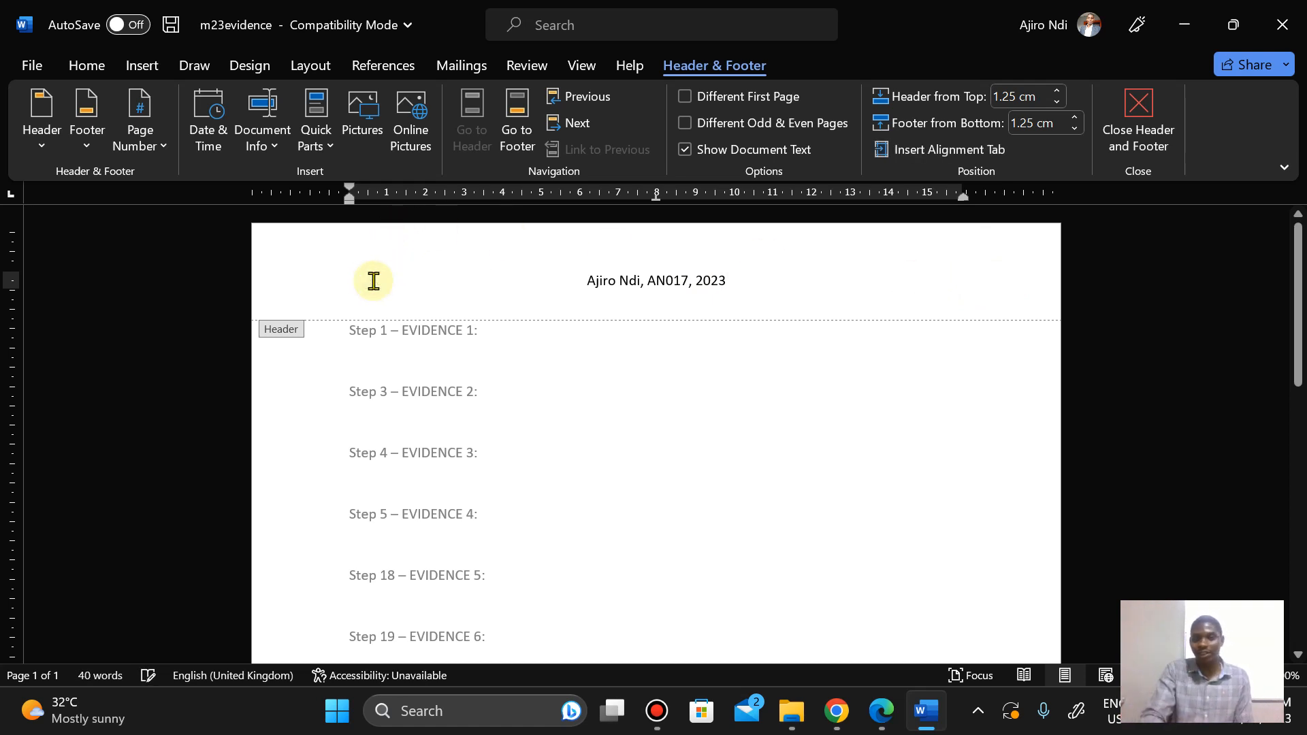
pyautogui.click(1138, 126)
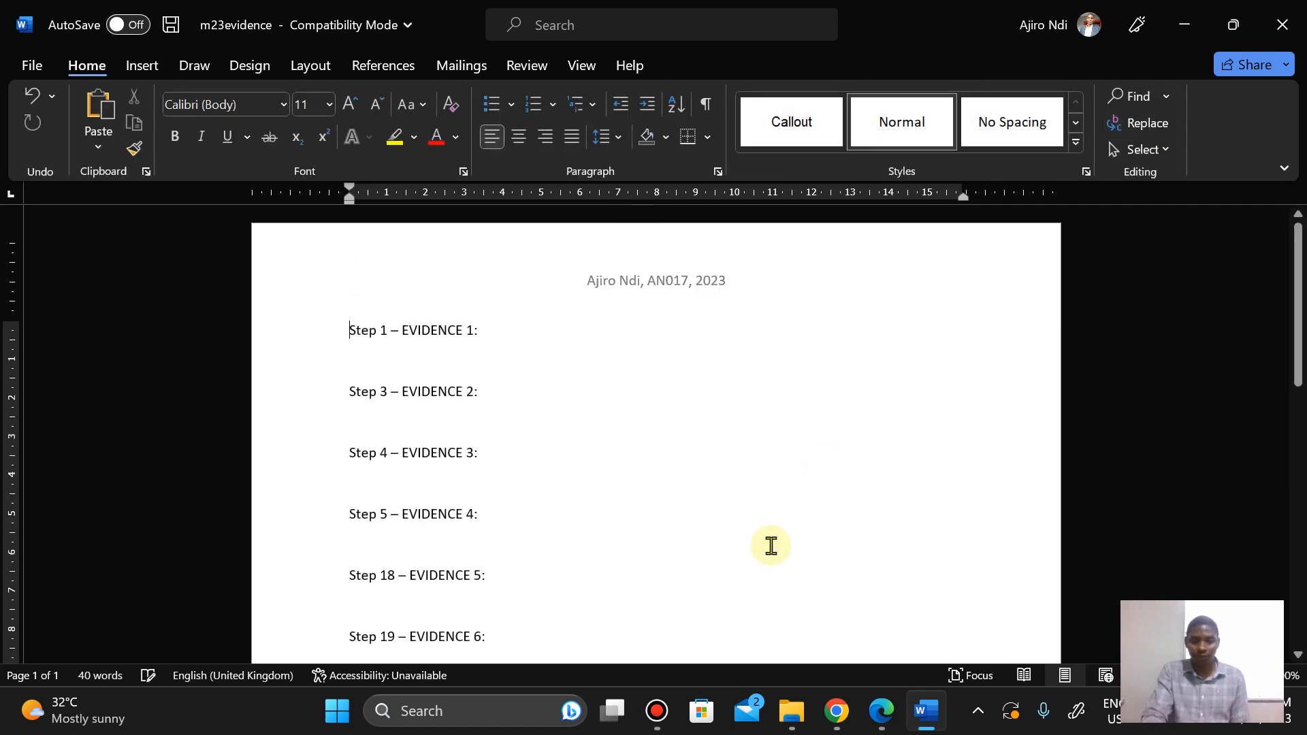
# Step: Recheck the Task 1 instructions and return to the evidence document below the Step 1 line
pyautogui.click(882, 711)
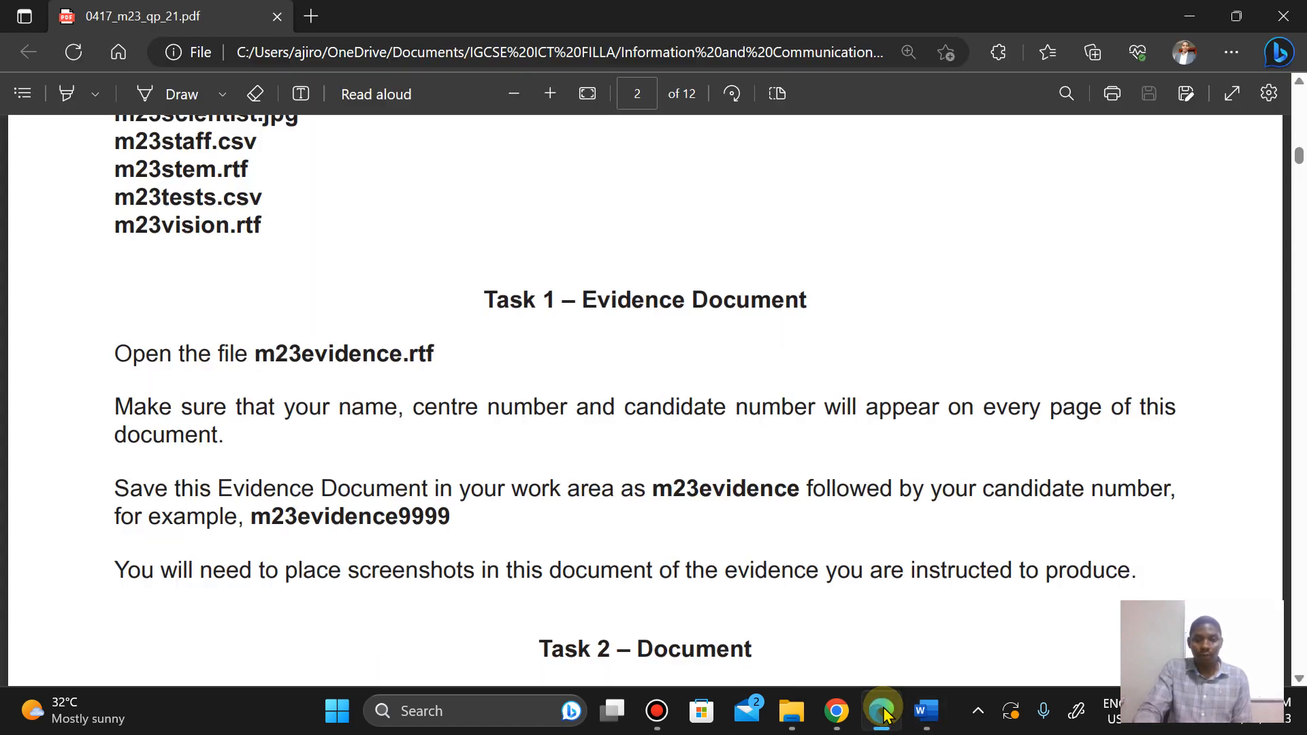
pyautogui.click(884, 713)
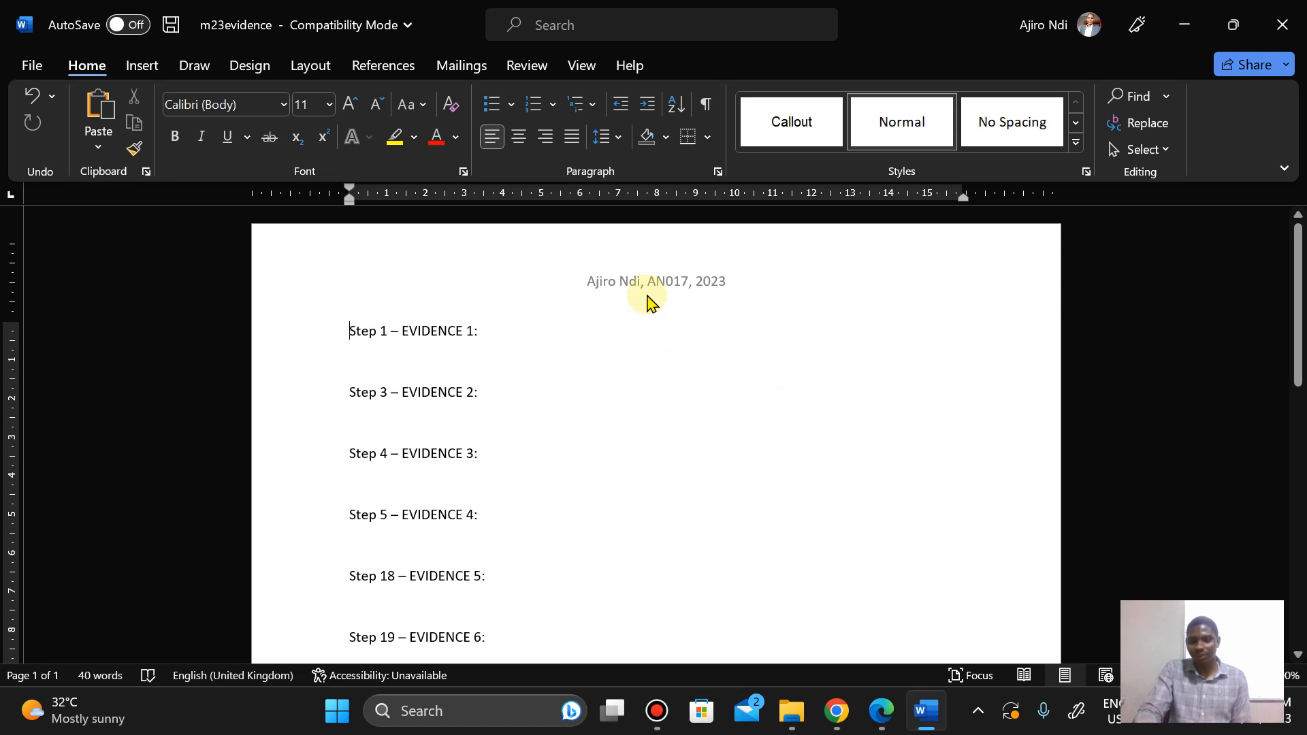
pyautogui.press('Down')
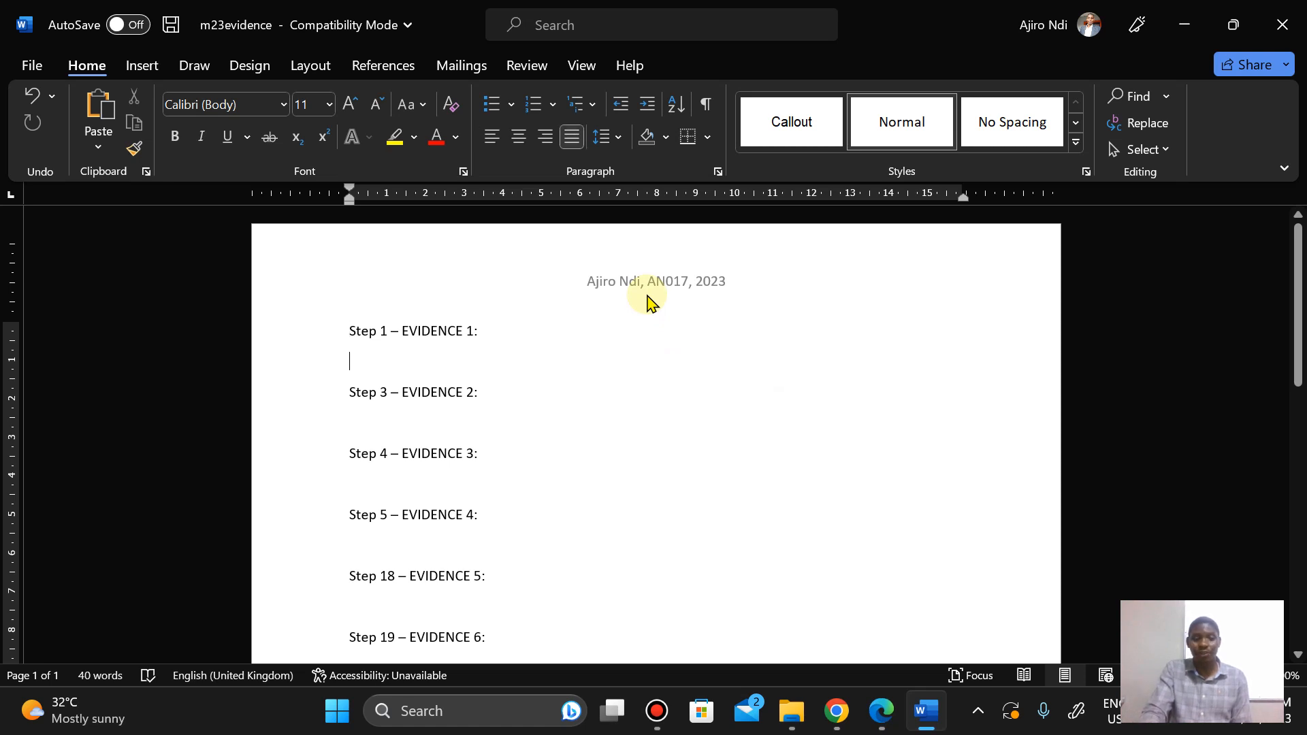
# Step: Review the Task 1 saving instructions, then save the evidence document as m23evidence followed by the candidate number, in Word Document format
pyautogui.click(880, 723)
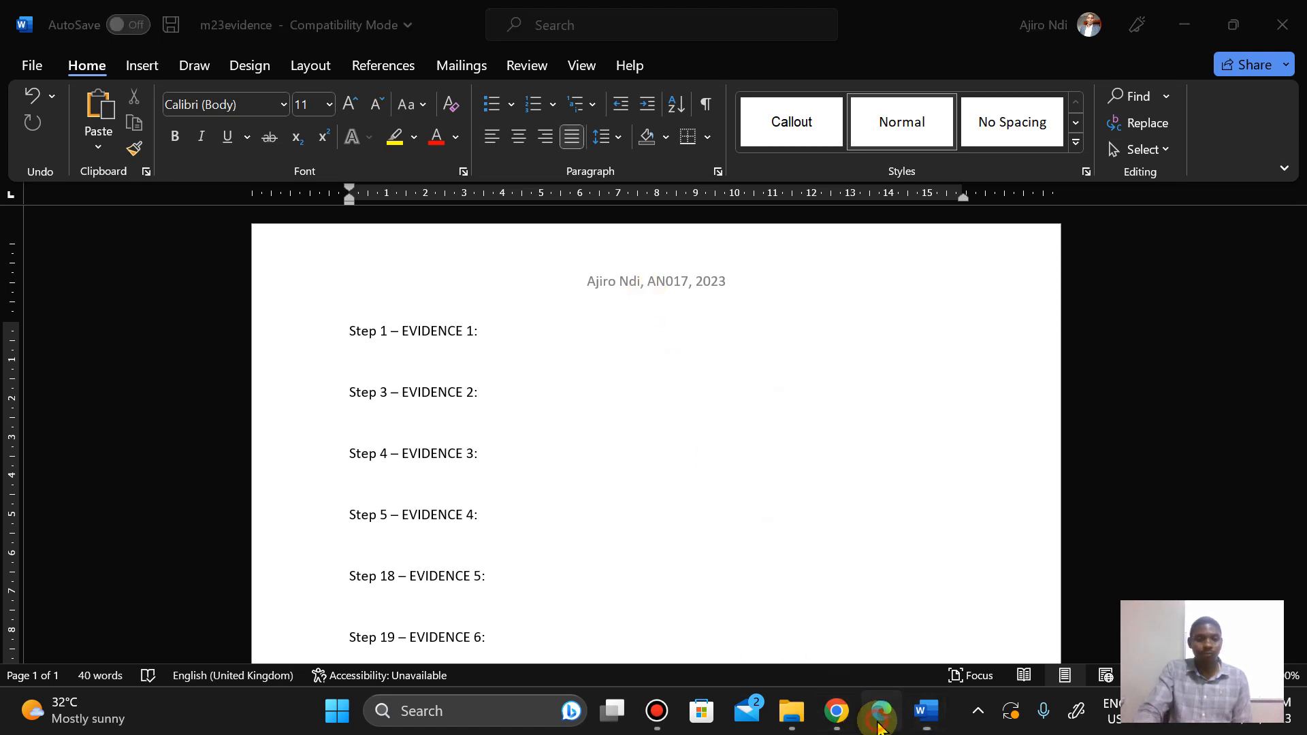
pyautogui.press('Down')
pyautogui.press('Down')
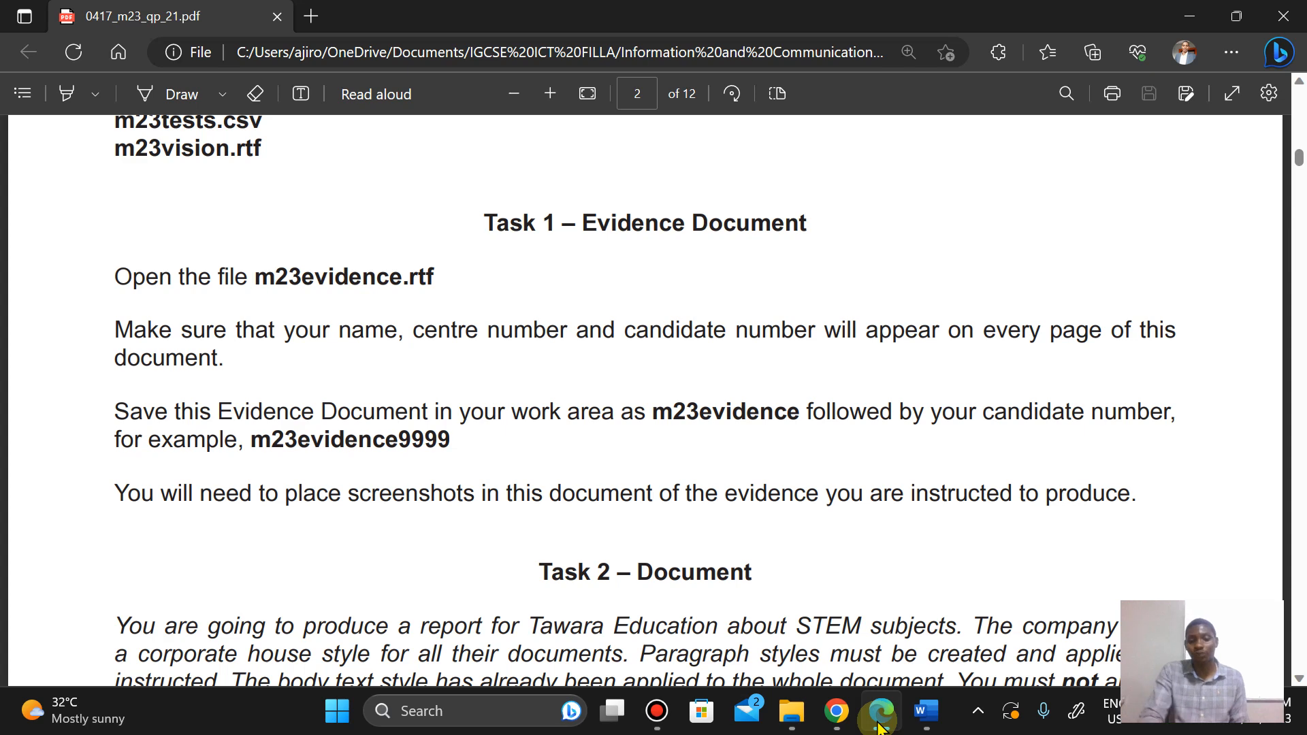
pyautogui.click(926, 711)
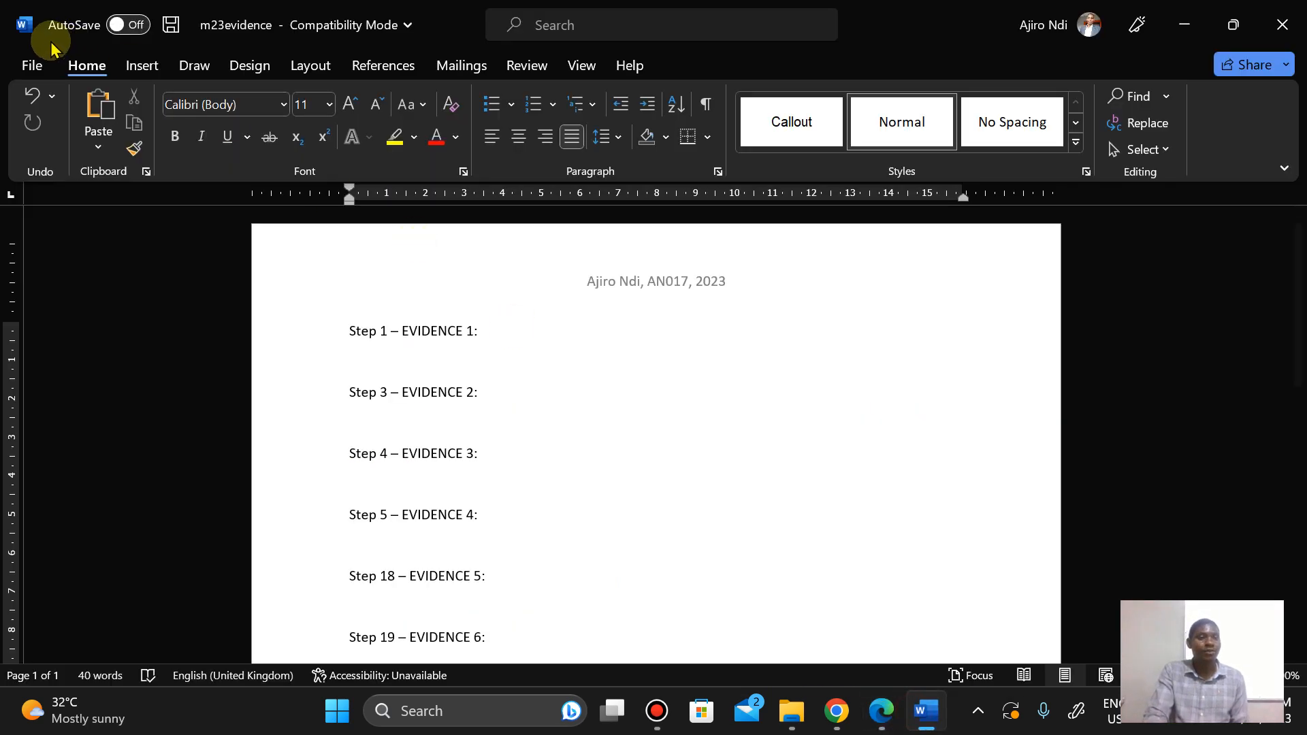
pyautogui.click(32, 66)
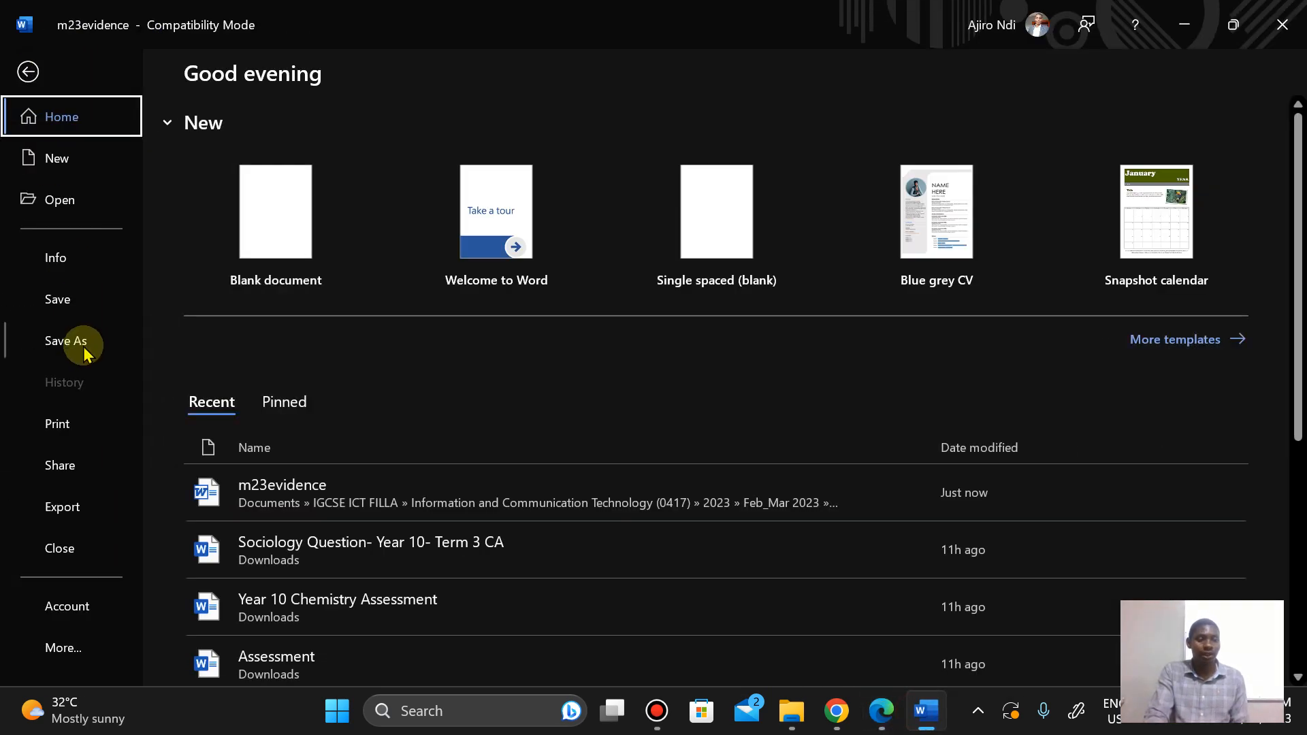
pyautogui.click(83, 351)
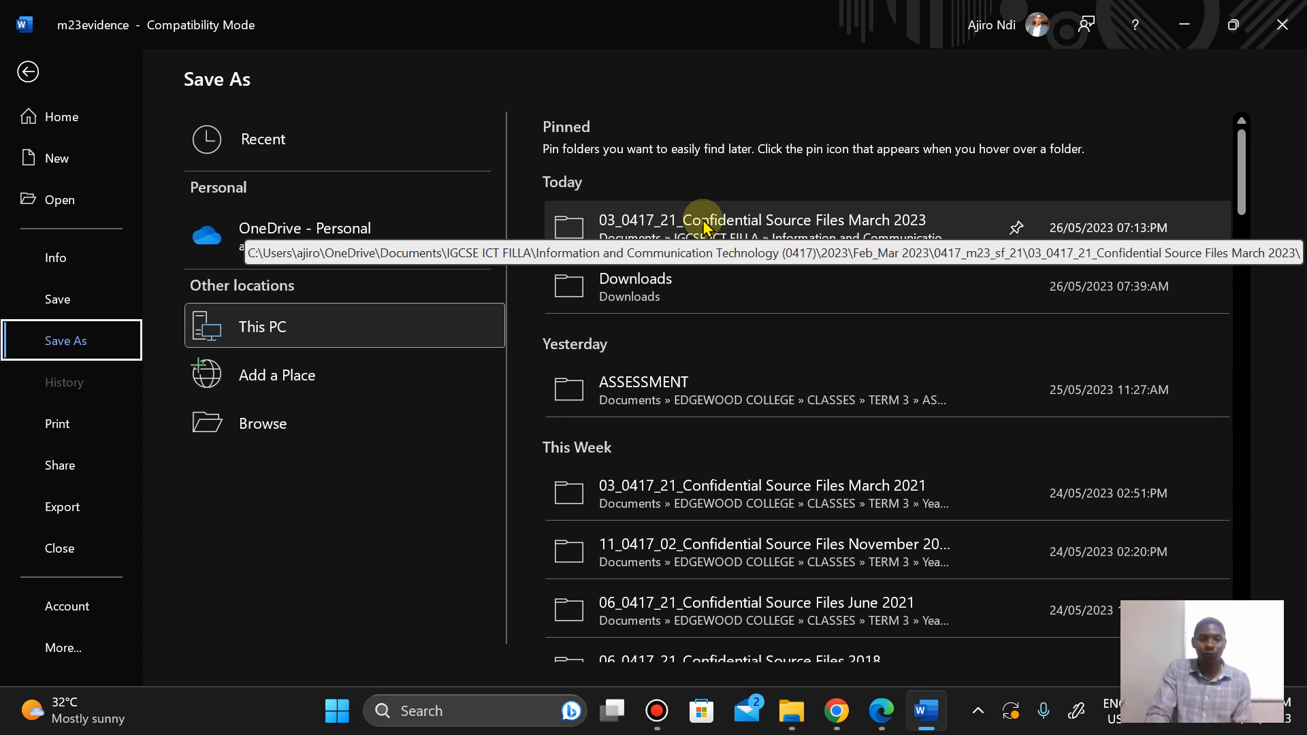
pyautogui.click(704, 224)
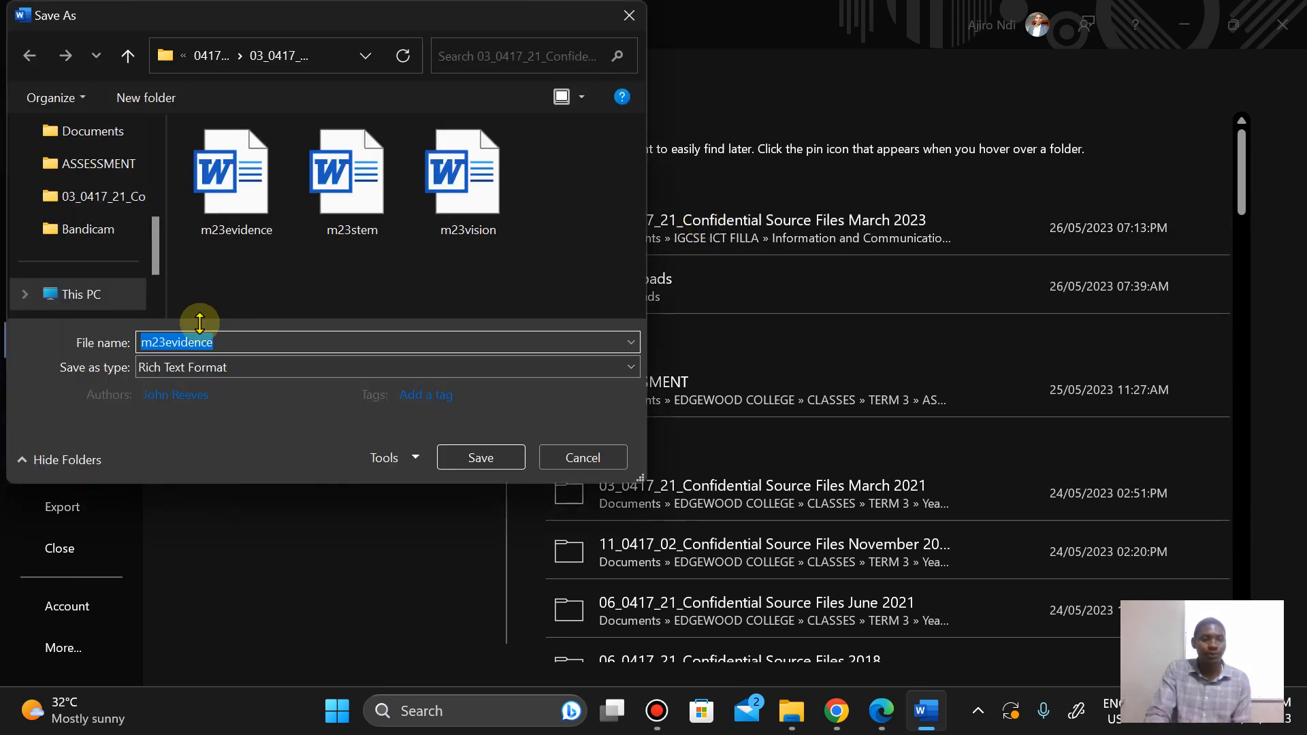
pyautogui.click(229, 340)
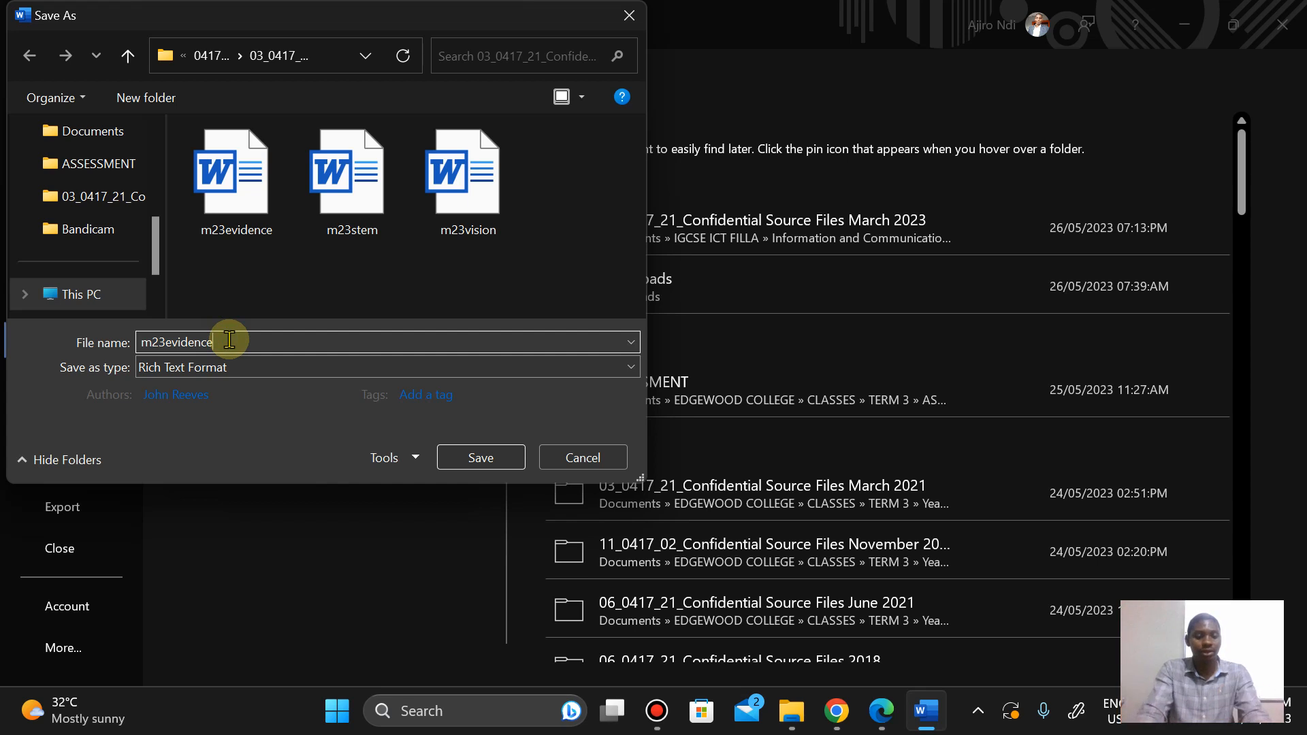
pyautogui.write('2023')
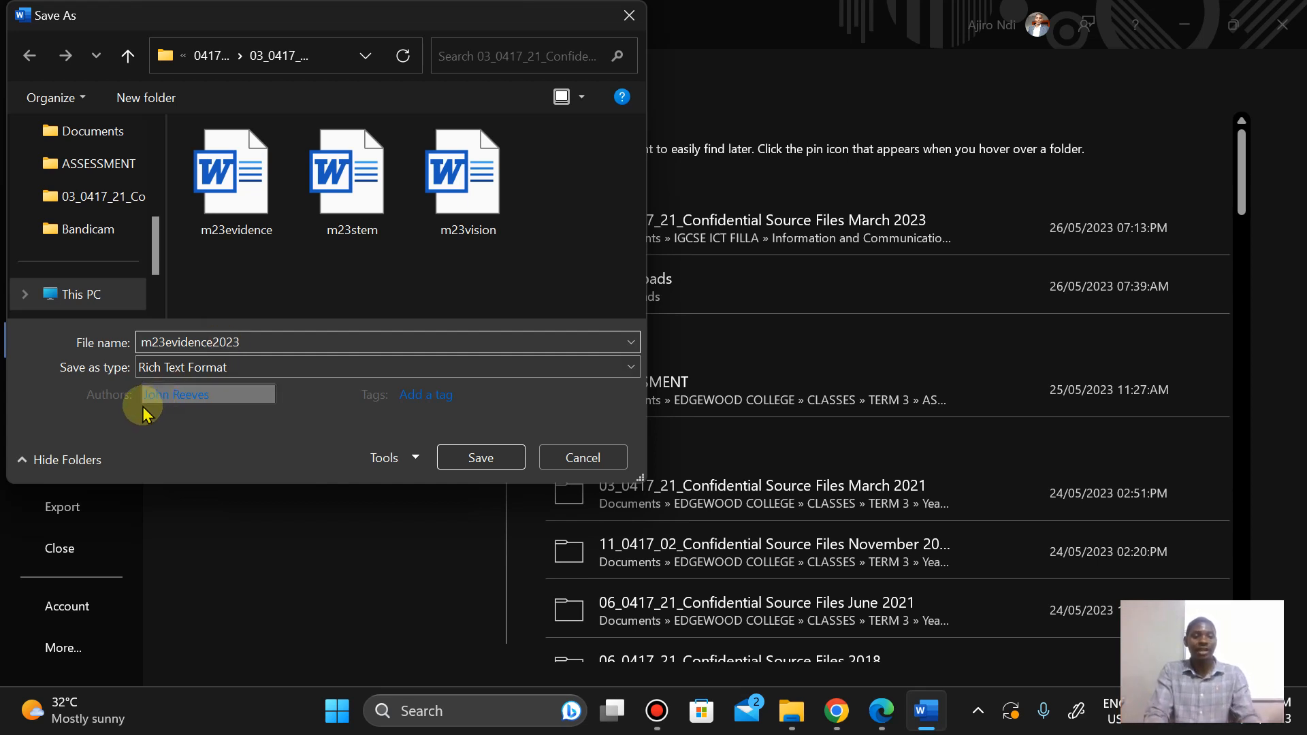
pyautogui.click(146, 369)
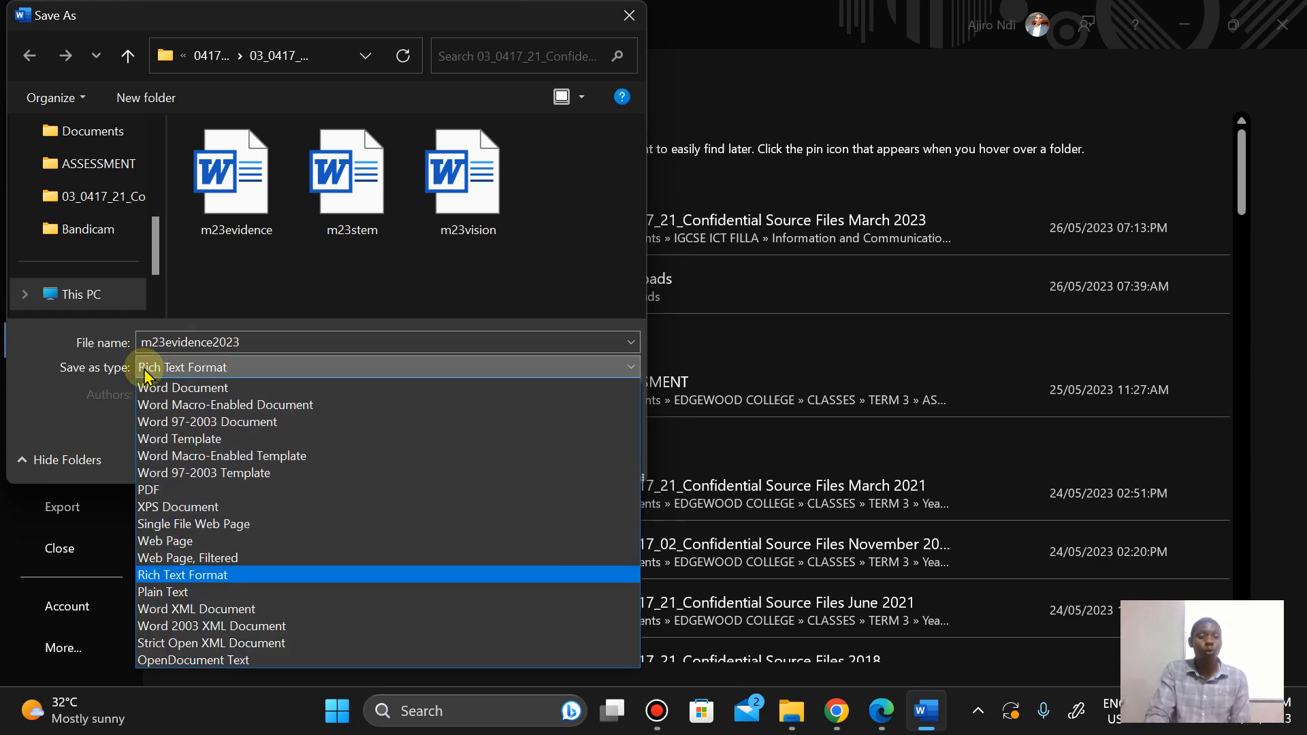
pyautogui.click(149, 388)
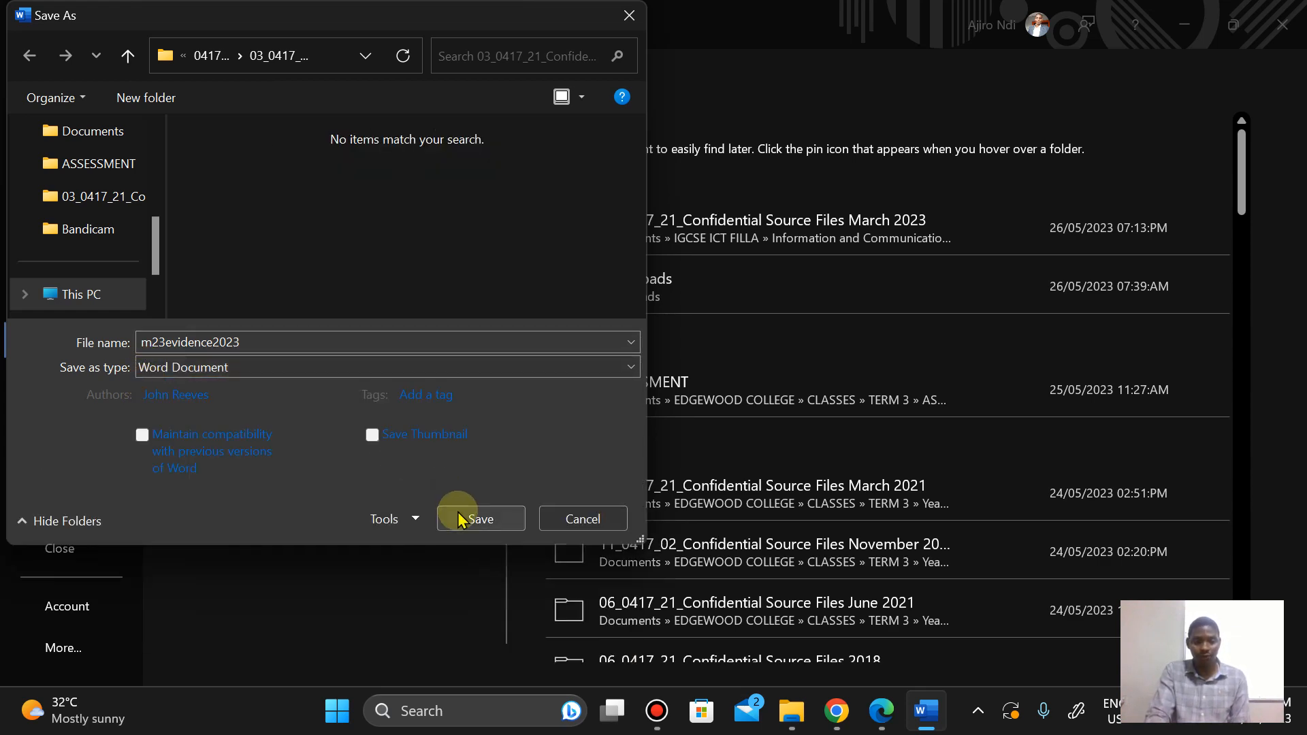
pyautogui.click(458, 521)
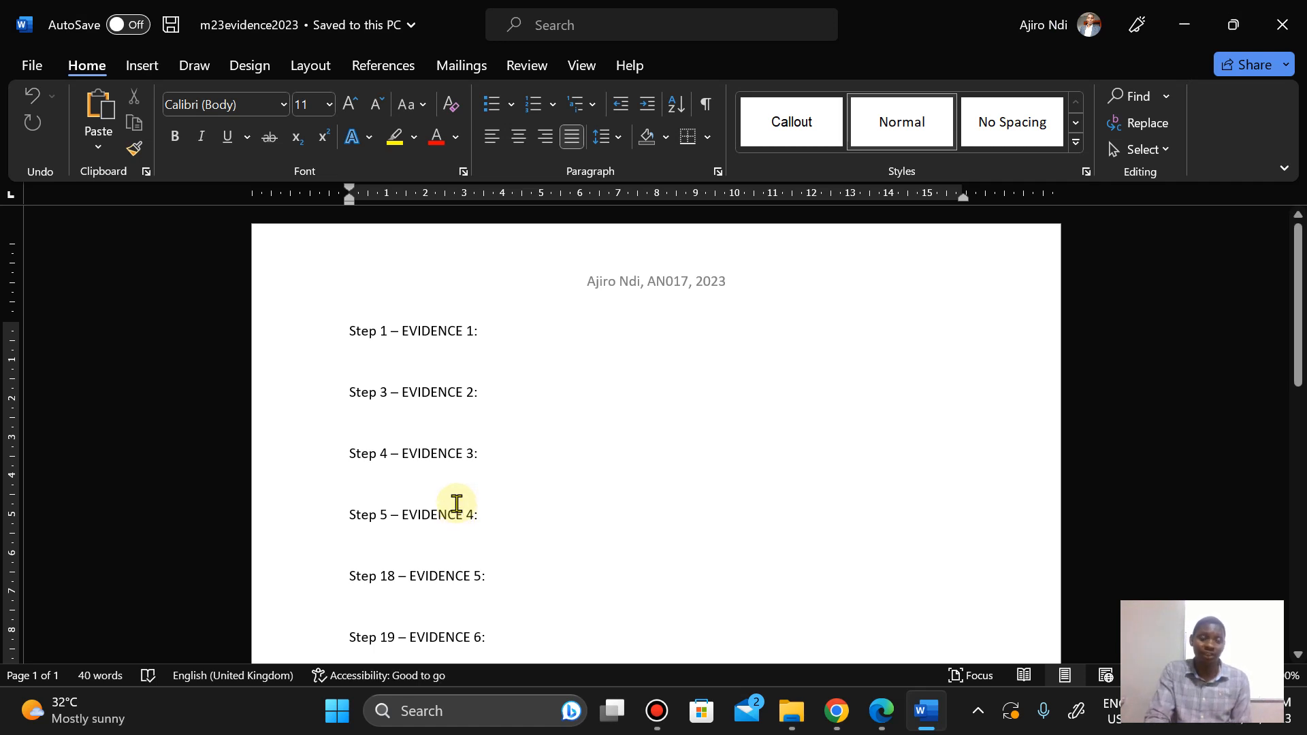
# Step: Check the evidence document's saved location and read the Task 2 step 1 instructions in the question paper
pyautogui.click(341, 26)
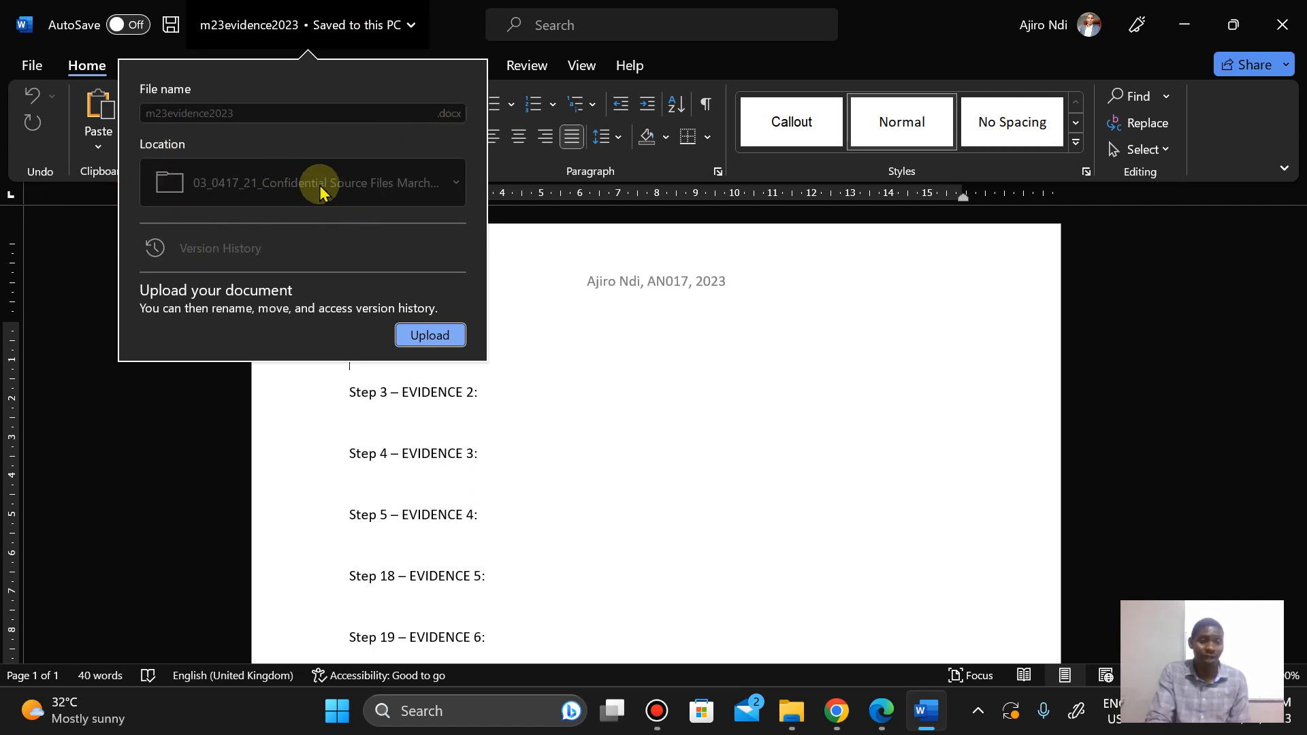
pyautogui.click(642, 407)
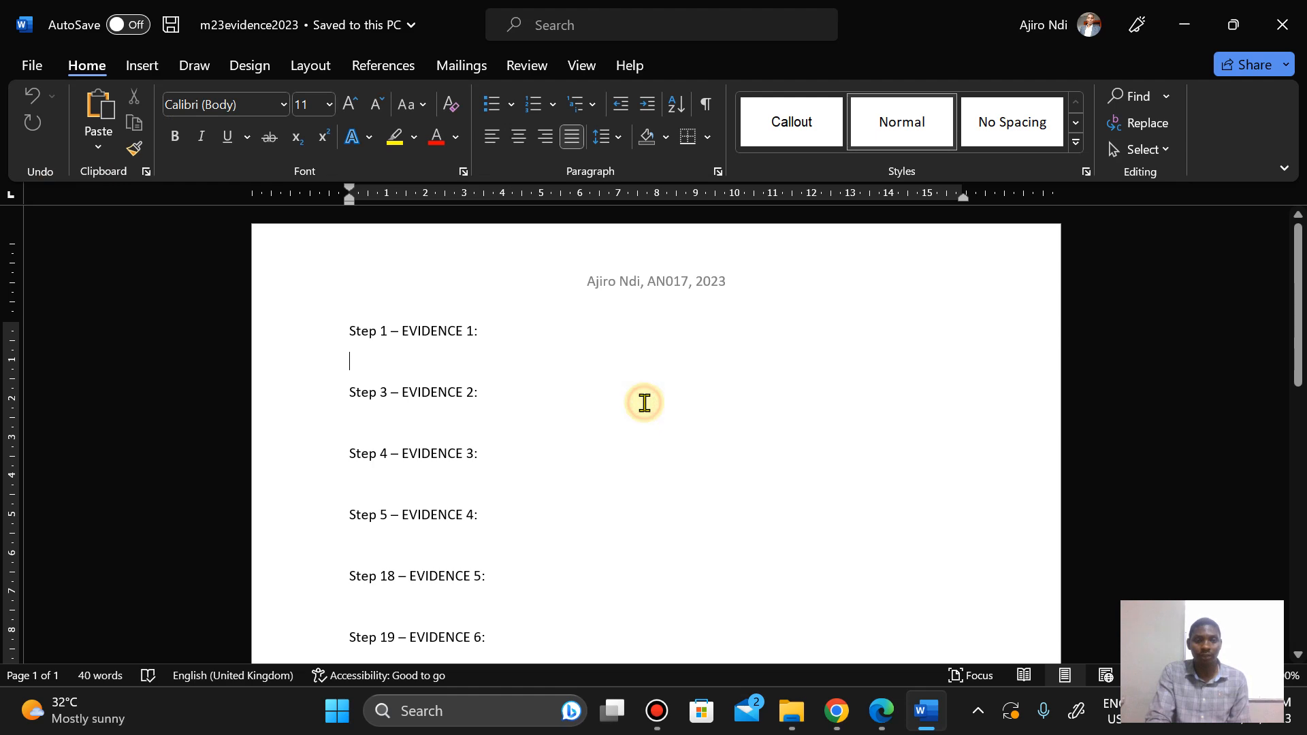
pyautogui.click(891, 720)
pyautogui.press('Down')
pyautogui.press('Down')
pyautogui.press('Down')
pyautogui.press('Down')
pyautogui.press('Down')
pyautogui.press('Down')
pyautogui.press('Down')
pyautogui.press('Down')
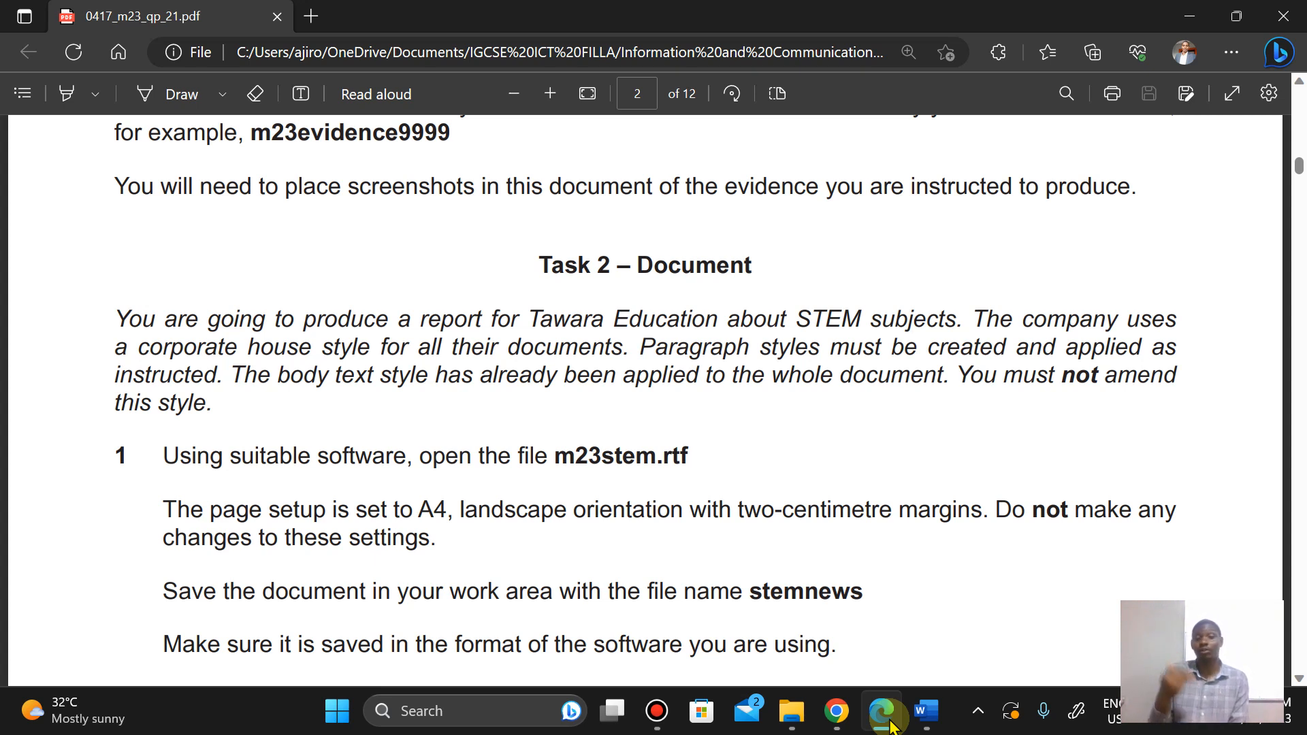
# Step: Open m23stem from the source files folder and check the paragraph styles applied to its body text
pyautogui.click(792, 711)
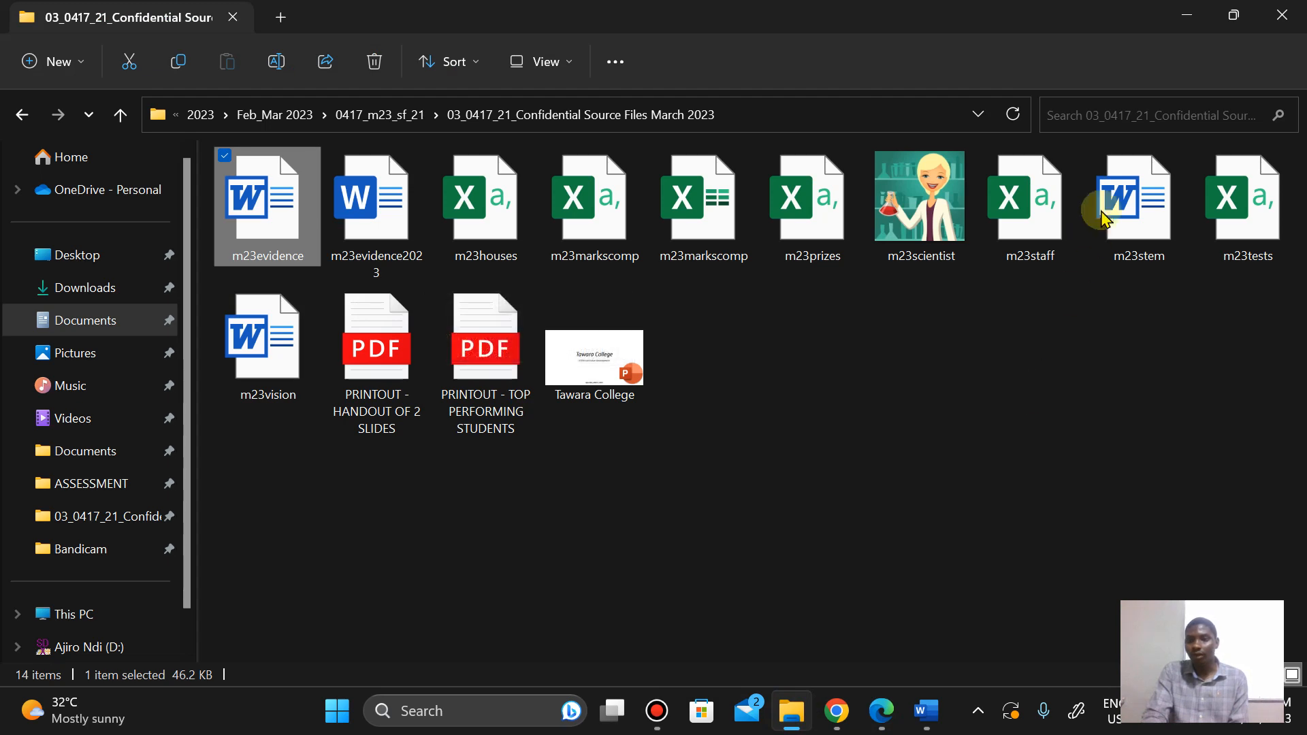
pyautogui.doubleClick(1124, 238)
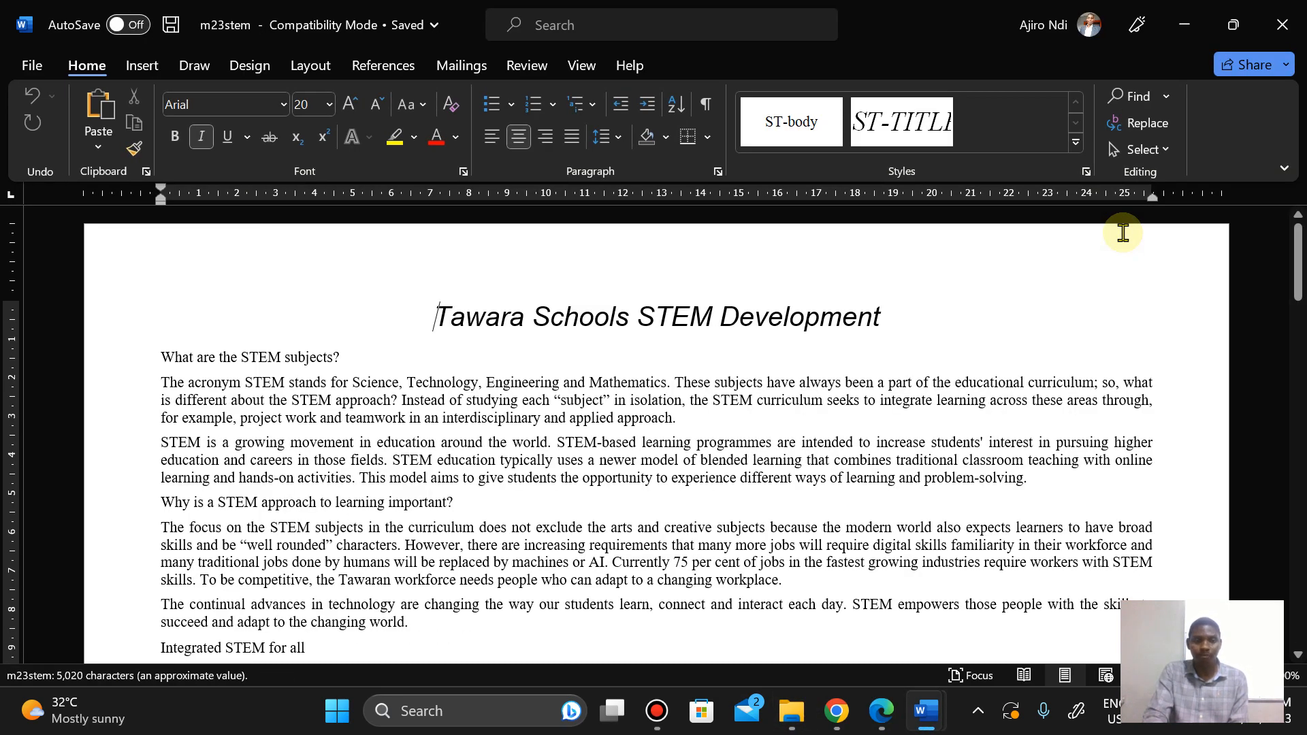
pyautogui.moveTo(884, 716)
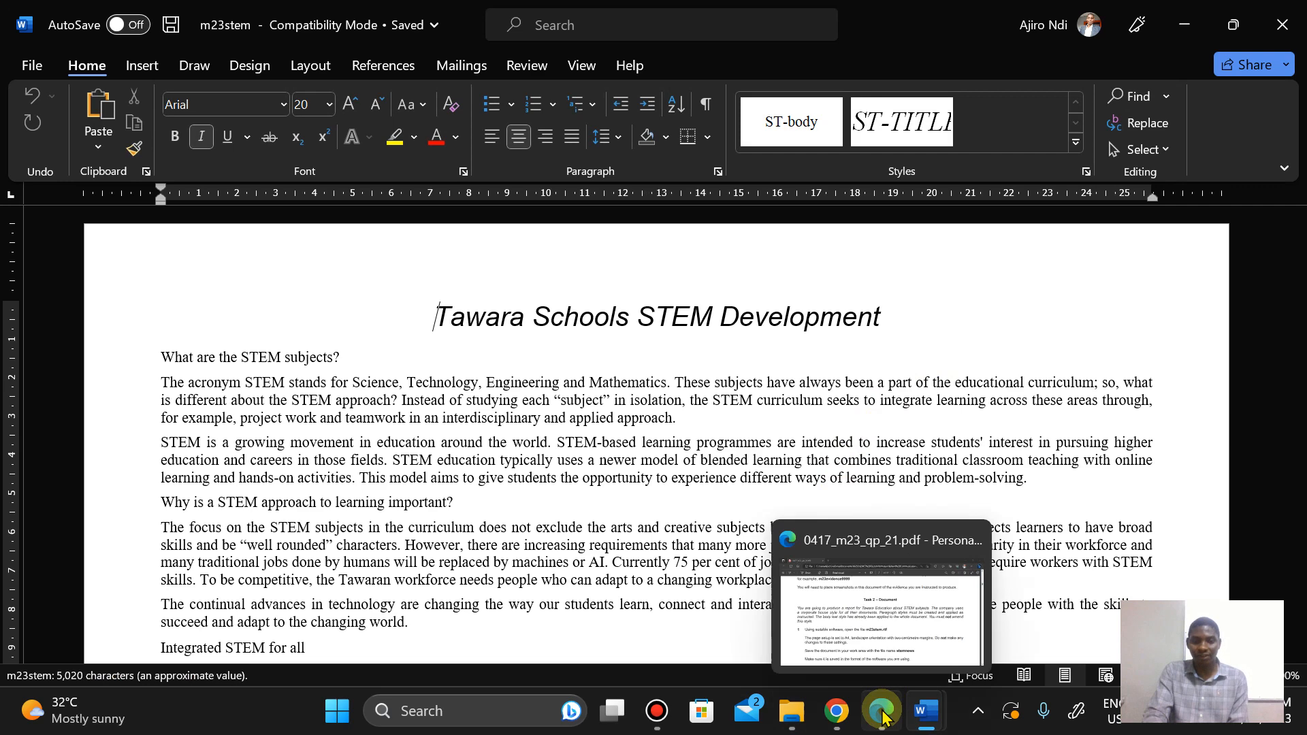
pyautogui.click(504, 460)
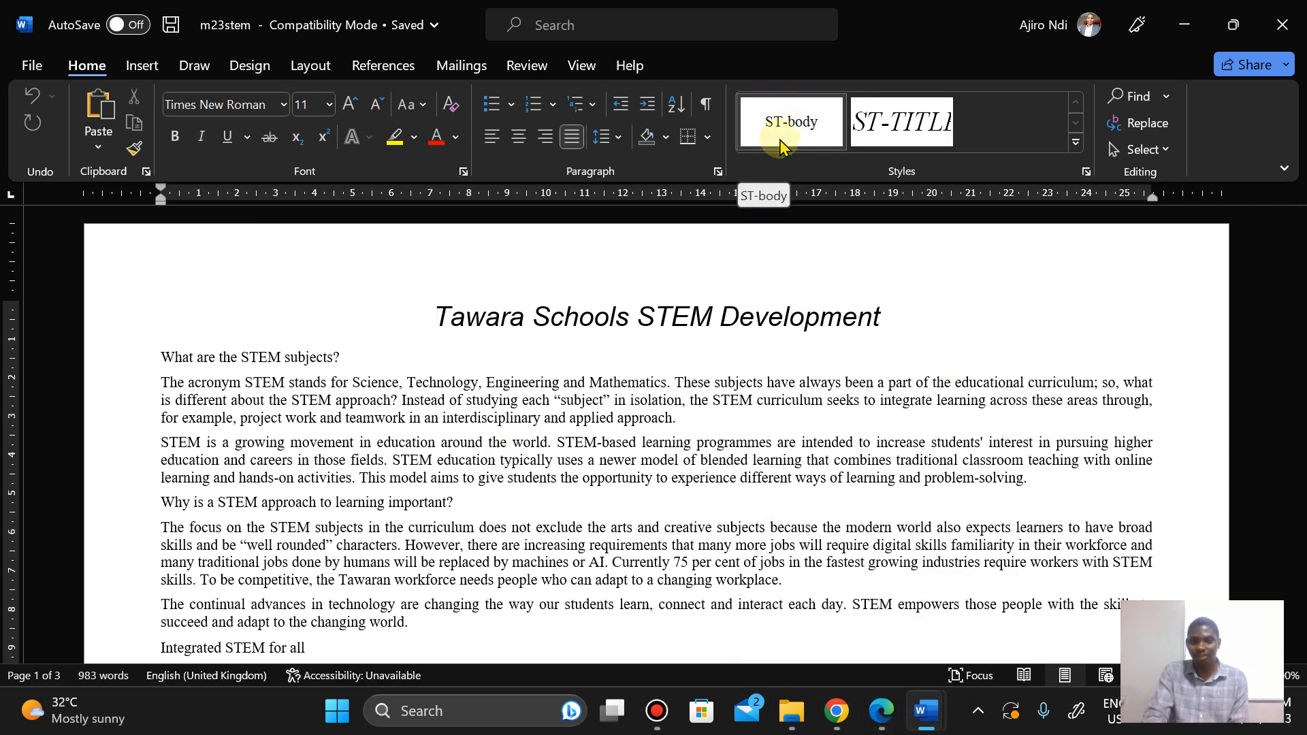
pyautogui.click(909, 137)
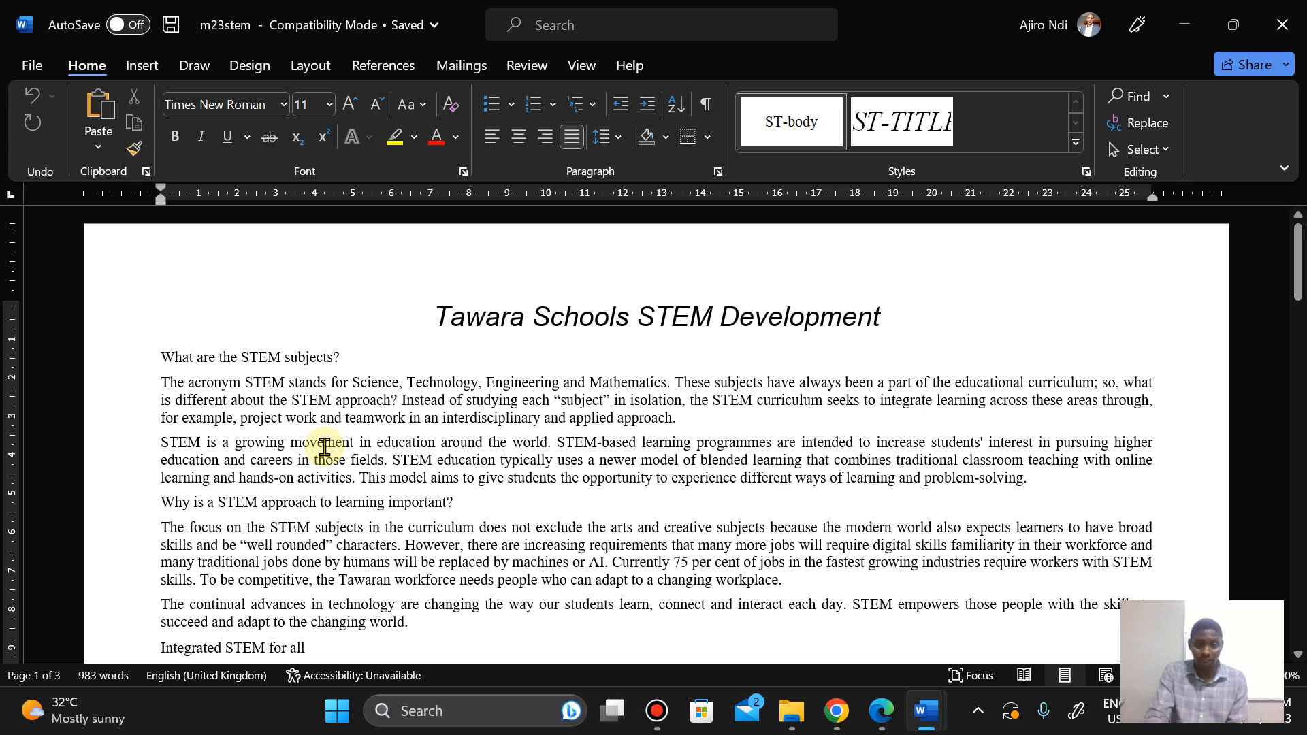
pyautogui.click(881, 713)
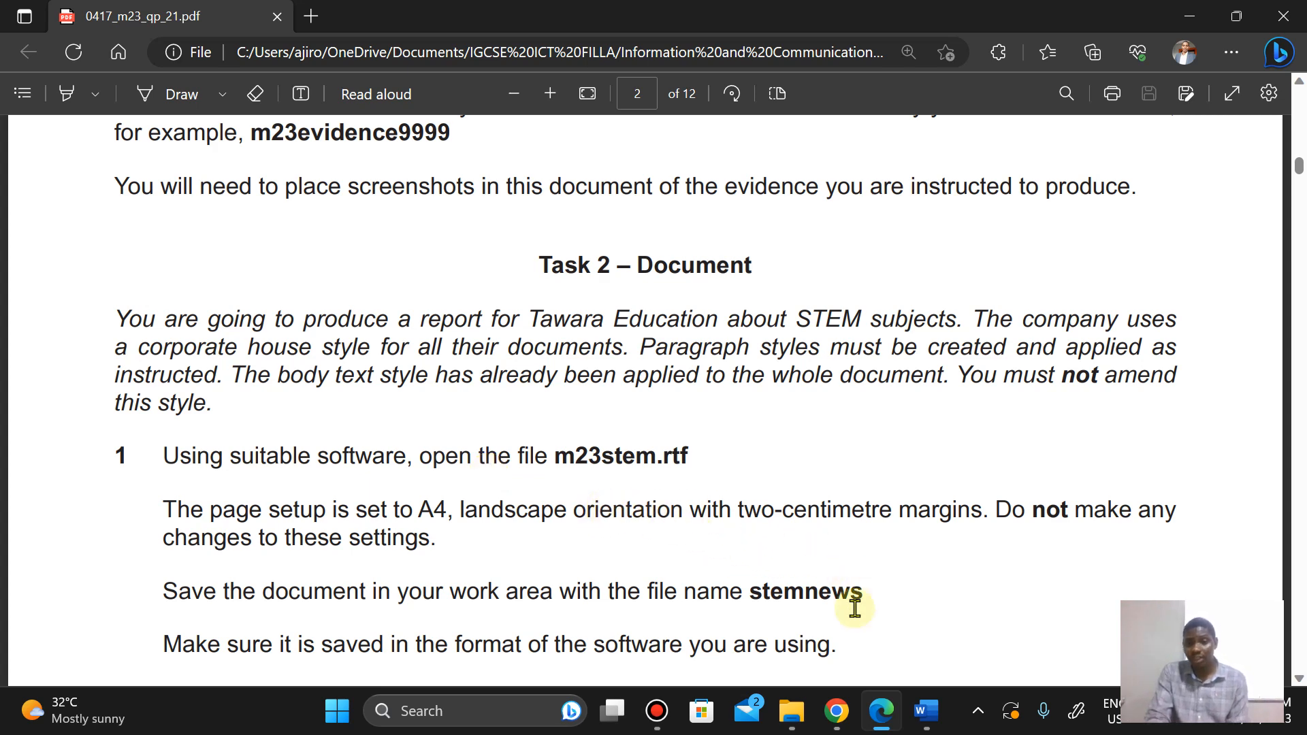
pyautogui.moveTo(919, 721)
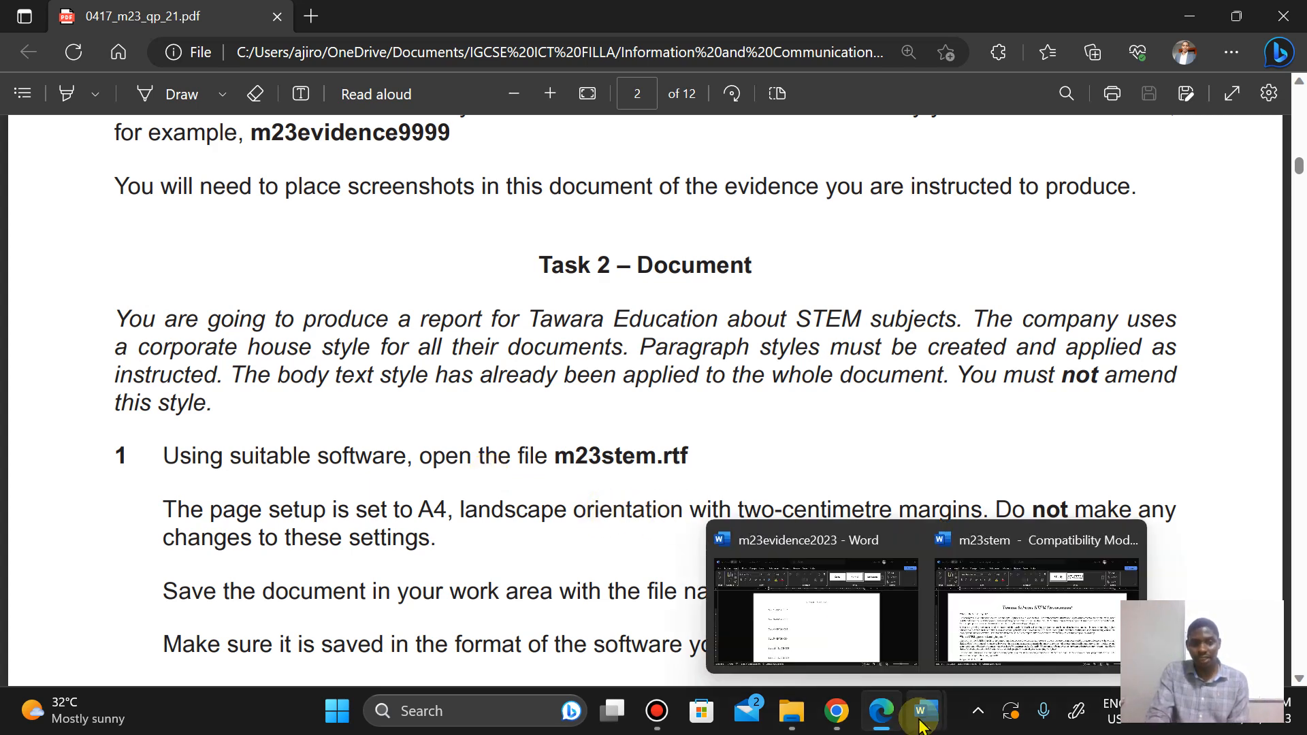
pyautogui.click(990, 603)
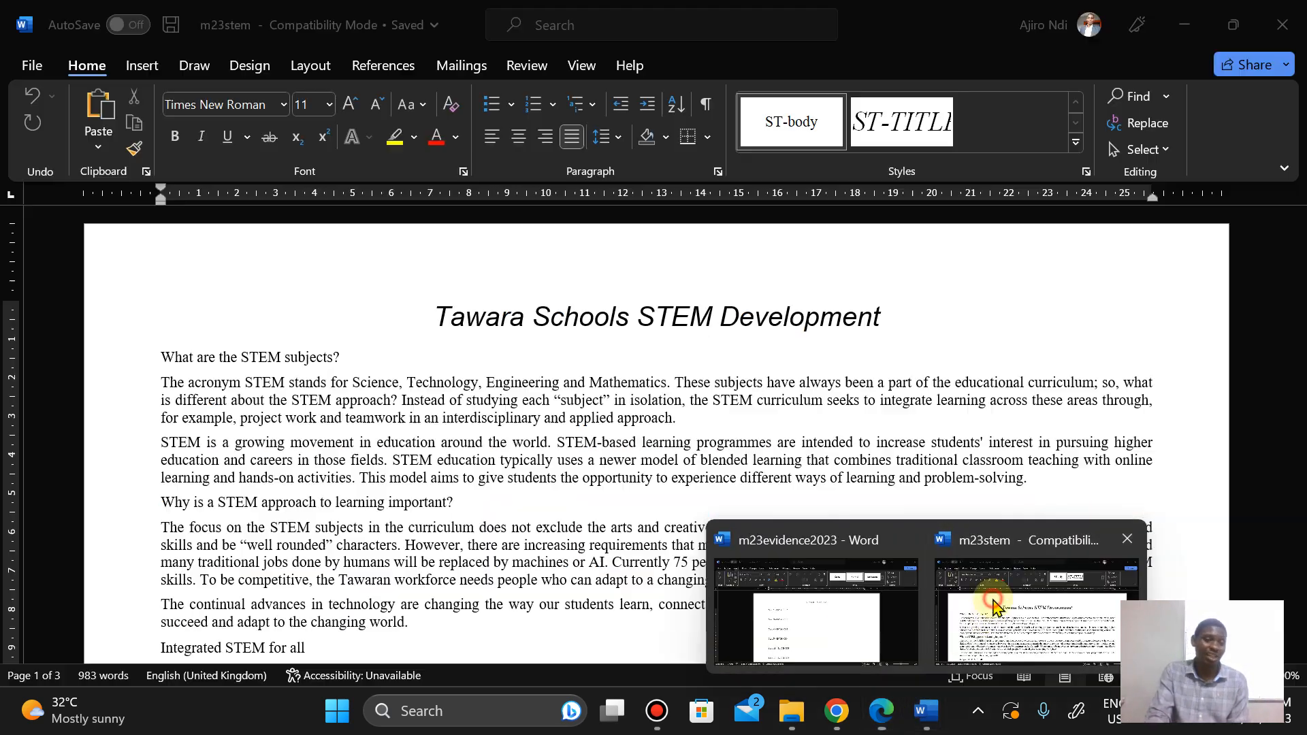
# Step: Inspect the page setup margins, paper and orientation, closing the dialog without changes
pyautogui.click(315, 70)
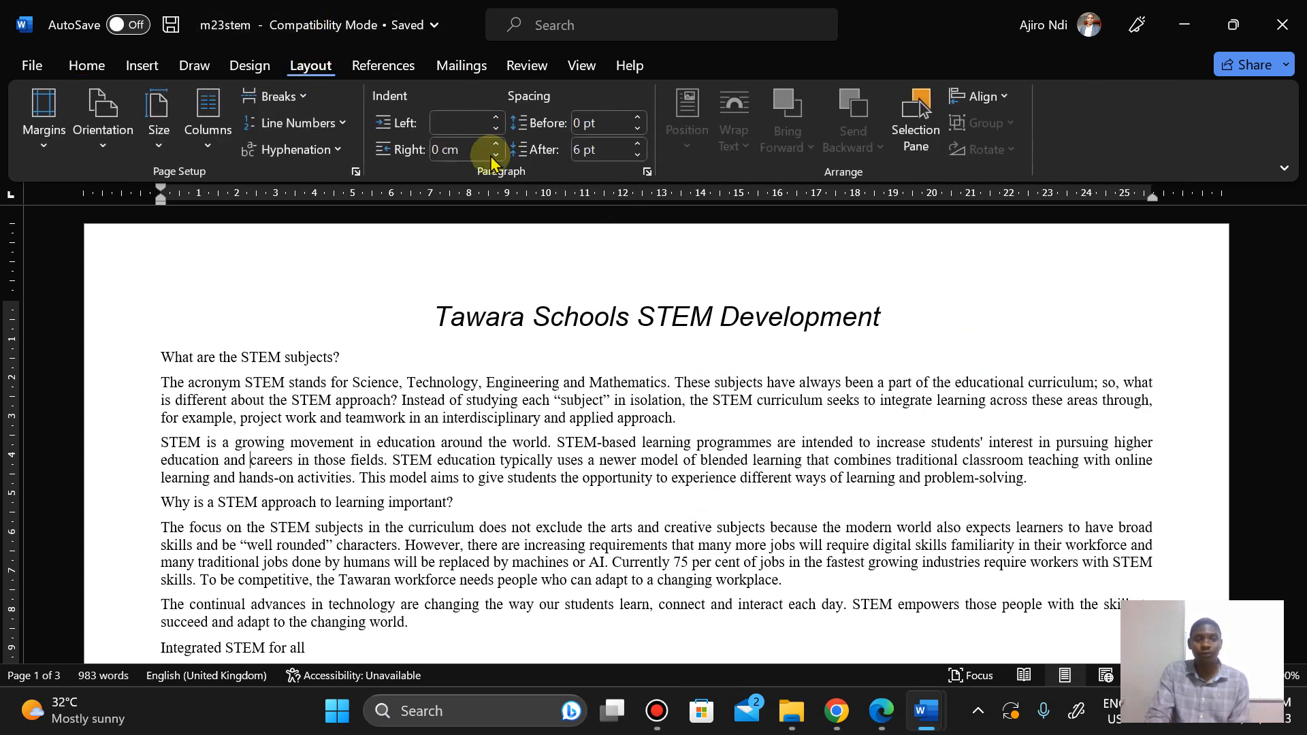
pyautogui.click(355, 175)
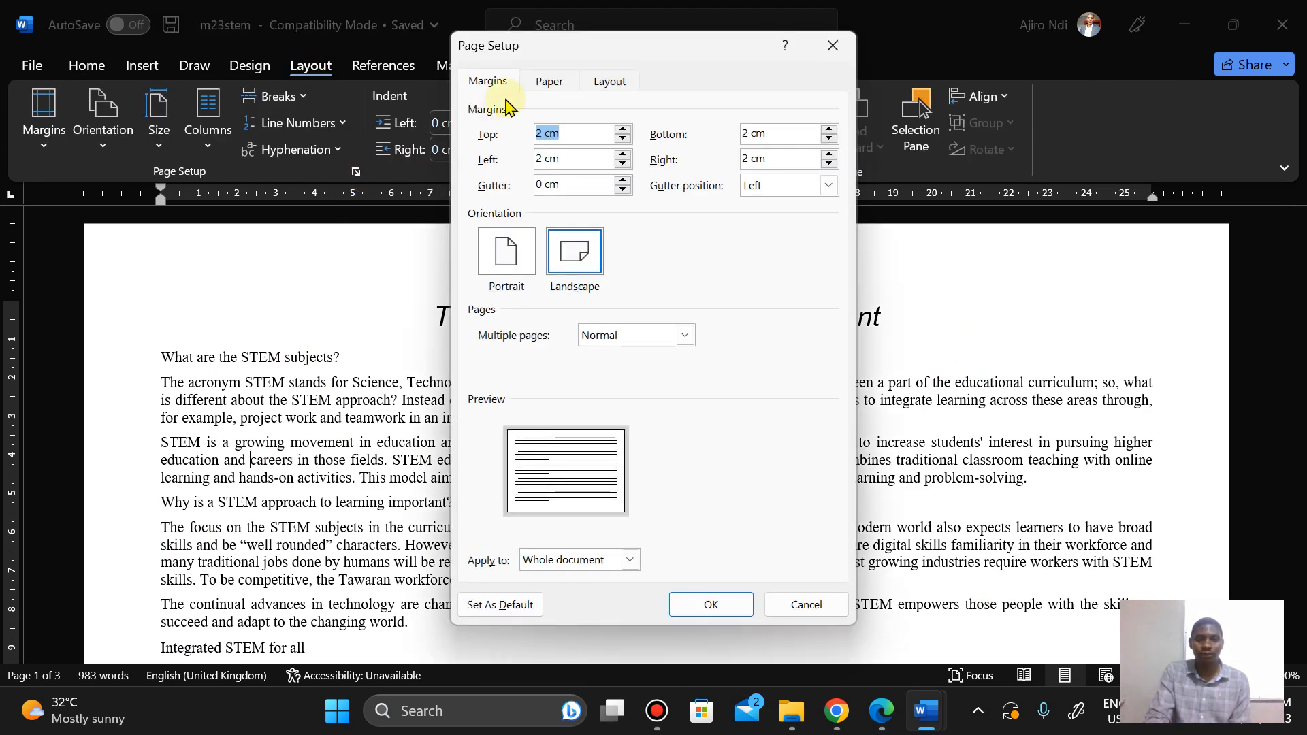
pyautogui.click(544, 83)
pyautogui.click(489, 82)
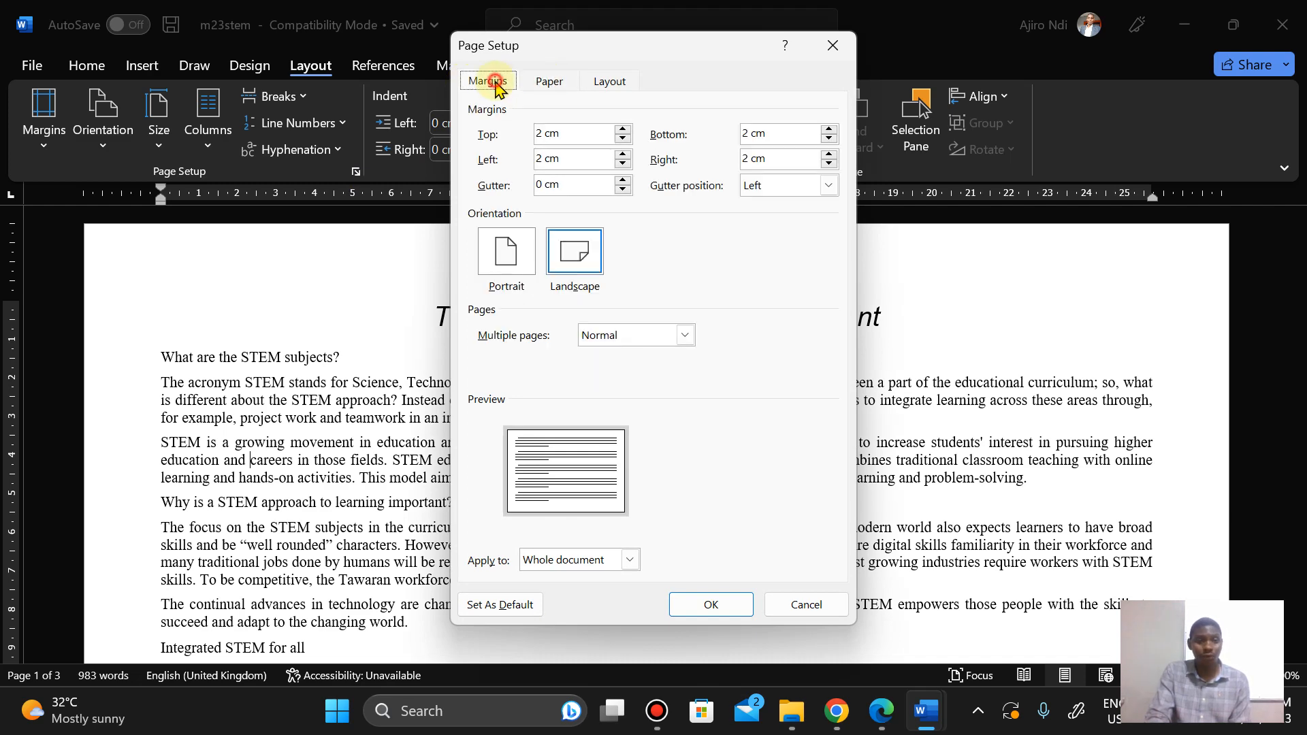
pyautogui.click(805, 616)
# Step: Copy the file name stemnews from the Task 2 instructions in the question paper
pyautogui.click(885, 723)
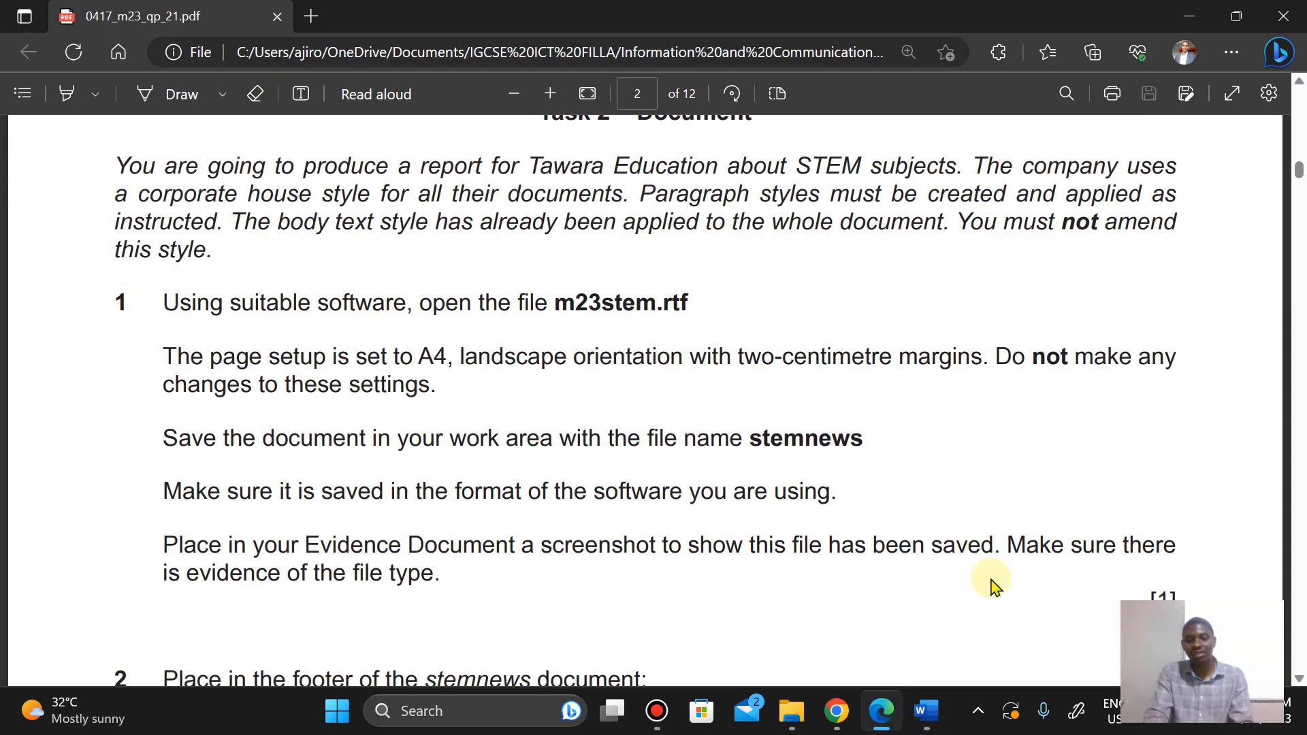
pyautogui.click(754, 437)
pyautogui.moveTo(796, 439); pyautogui.dragTo(866, 438)
pyautogui.hotkey('ctrl', 'c')
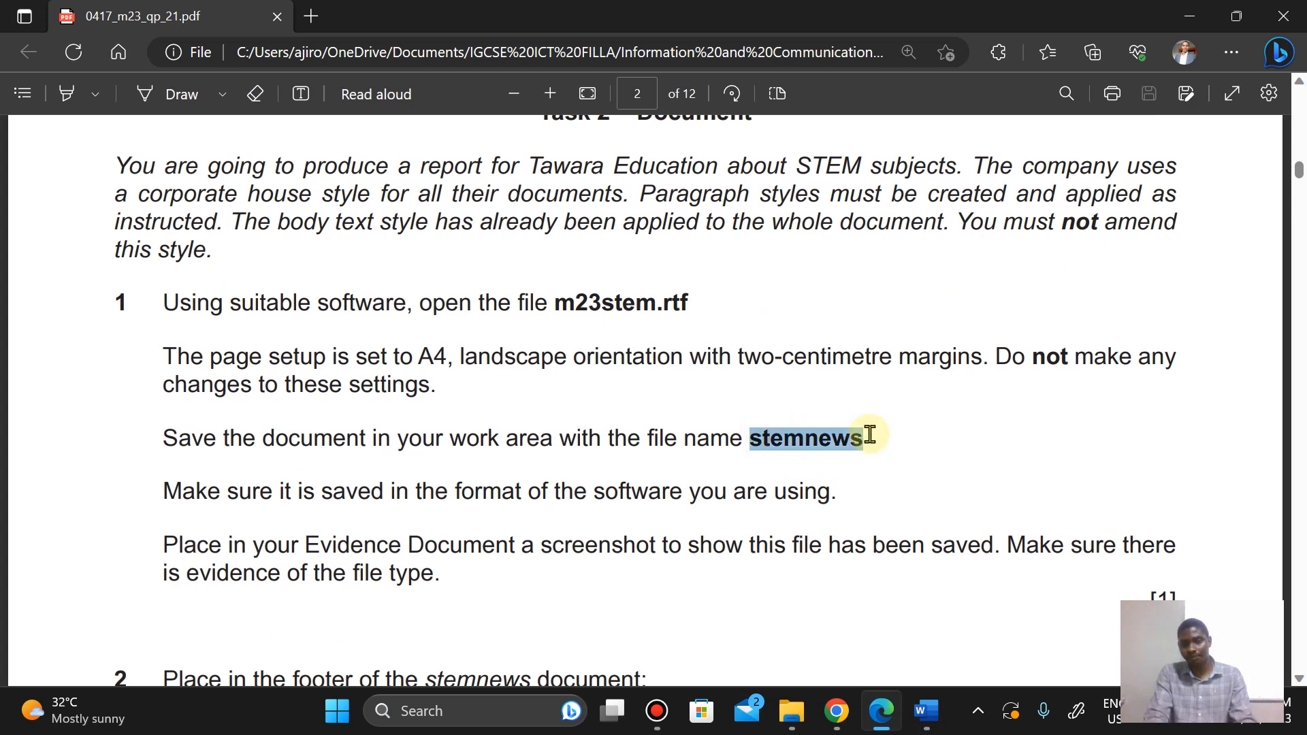
pyautogui.click(906, 272)
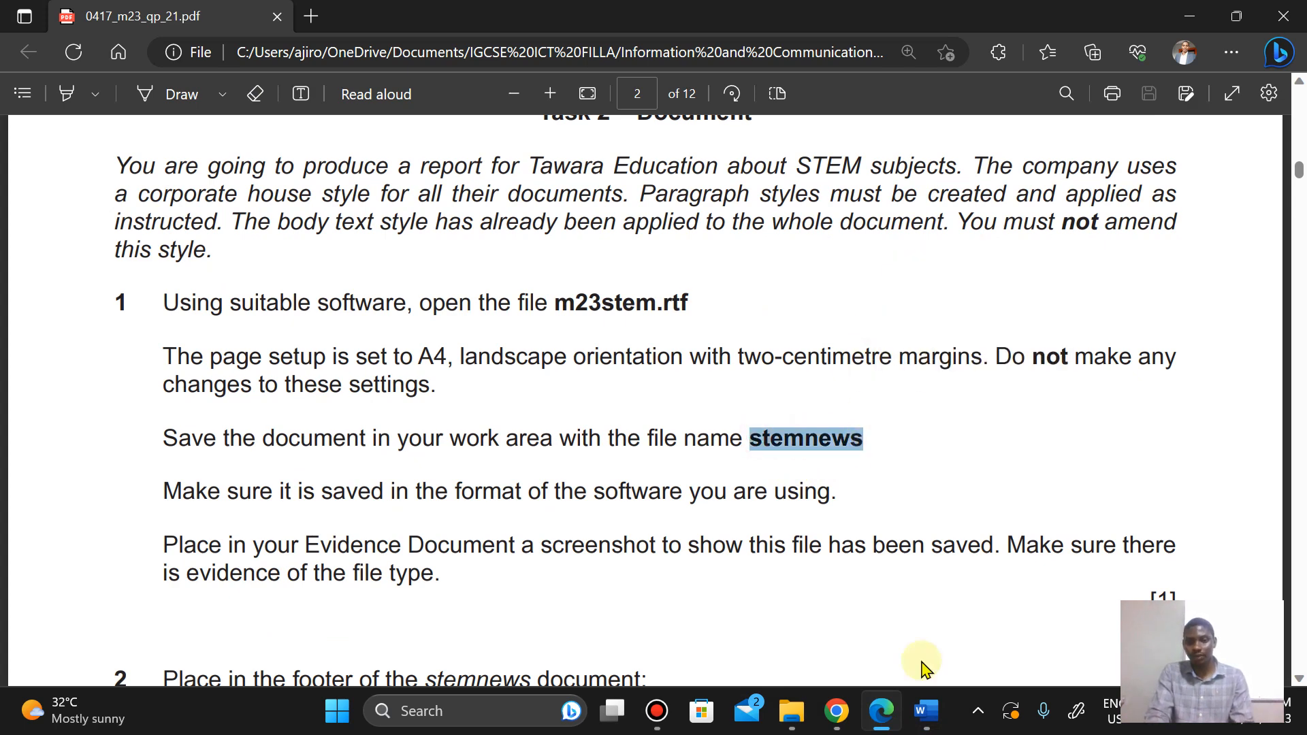
pyautogui.moveTo(926, 711)
pyautogui.click(1021, 566)
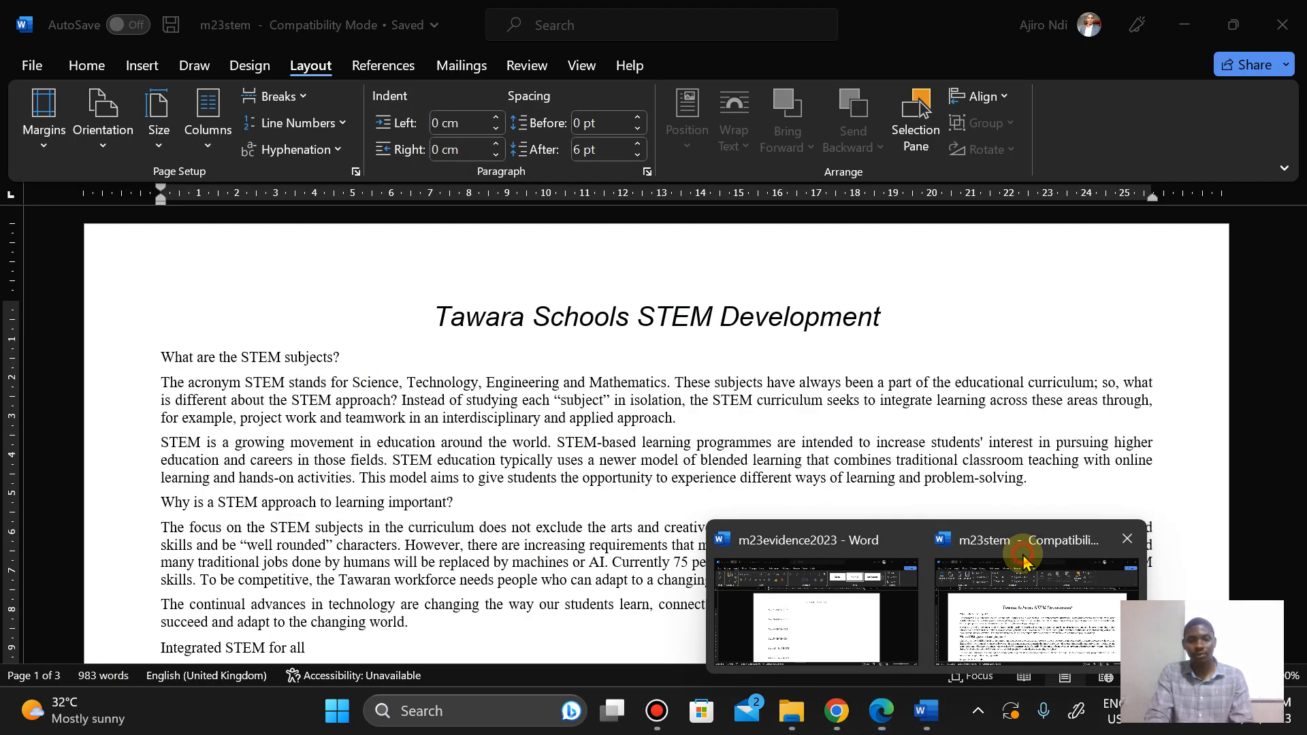
# Step: Save the open document as stemnews in Word Document format in the source files folder
pyautogui.click(27, 61)
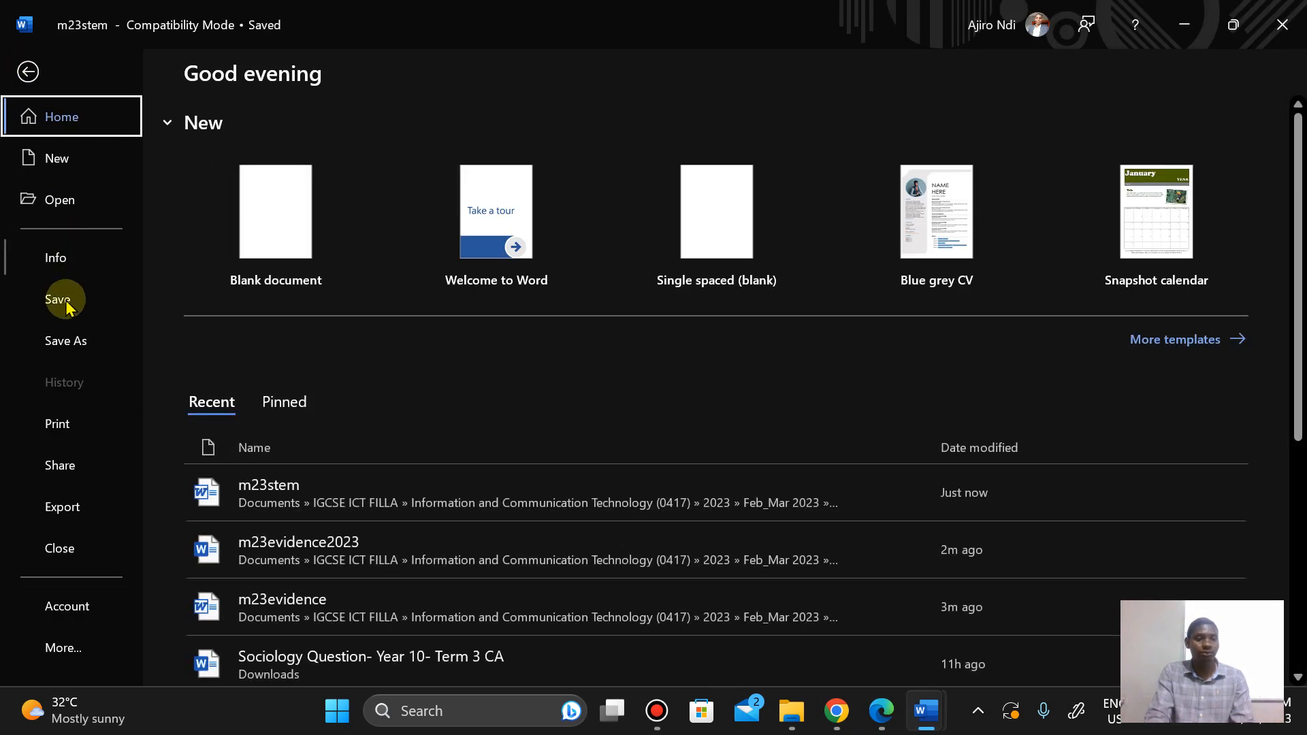
pyautogui.click(66, 340)
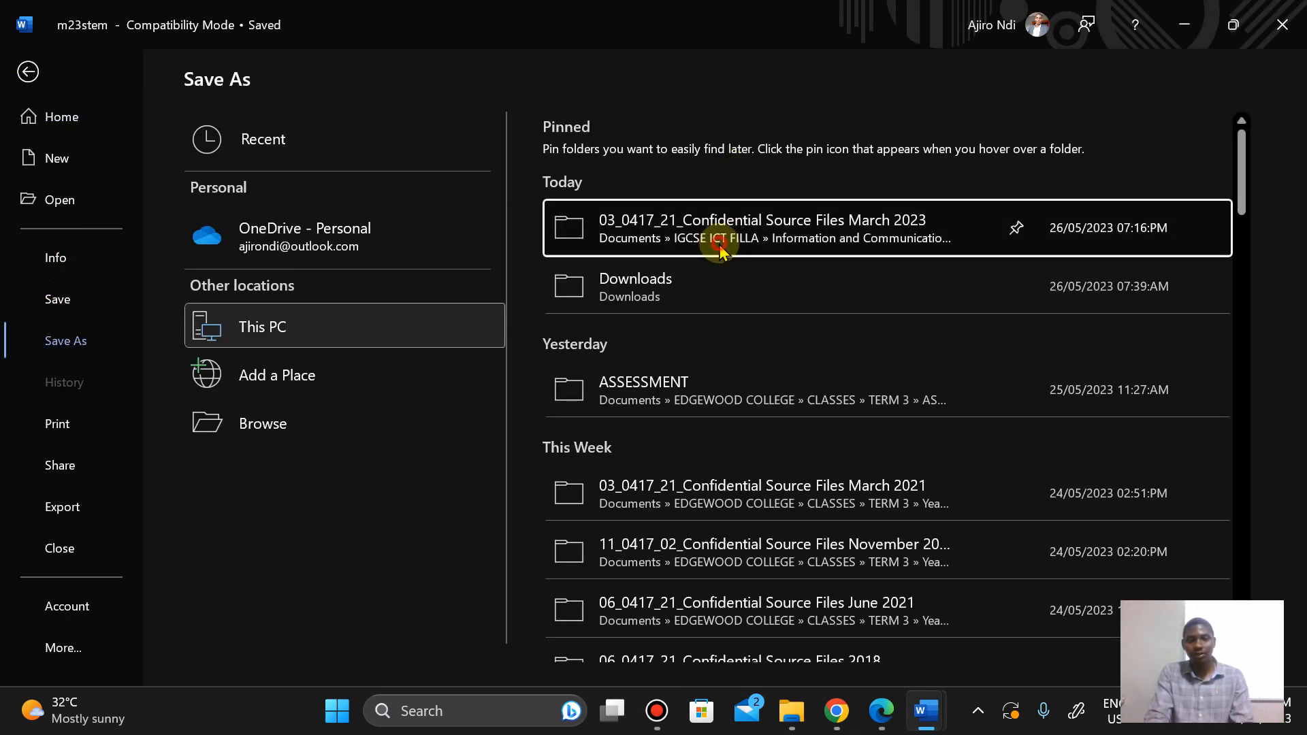
pyautogui.click(727, 245)
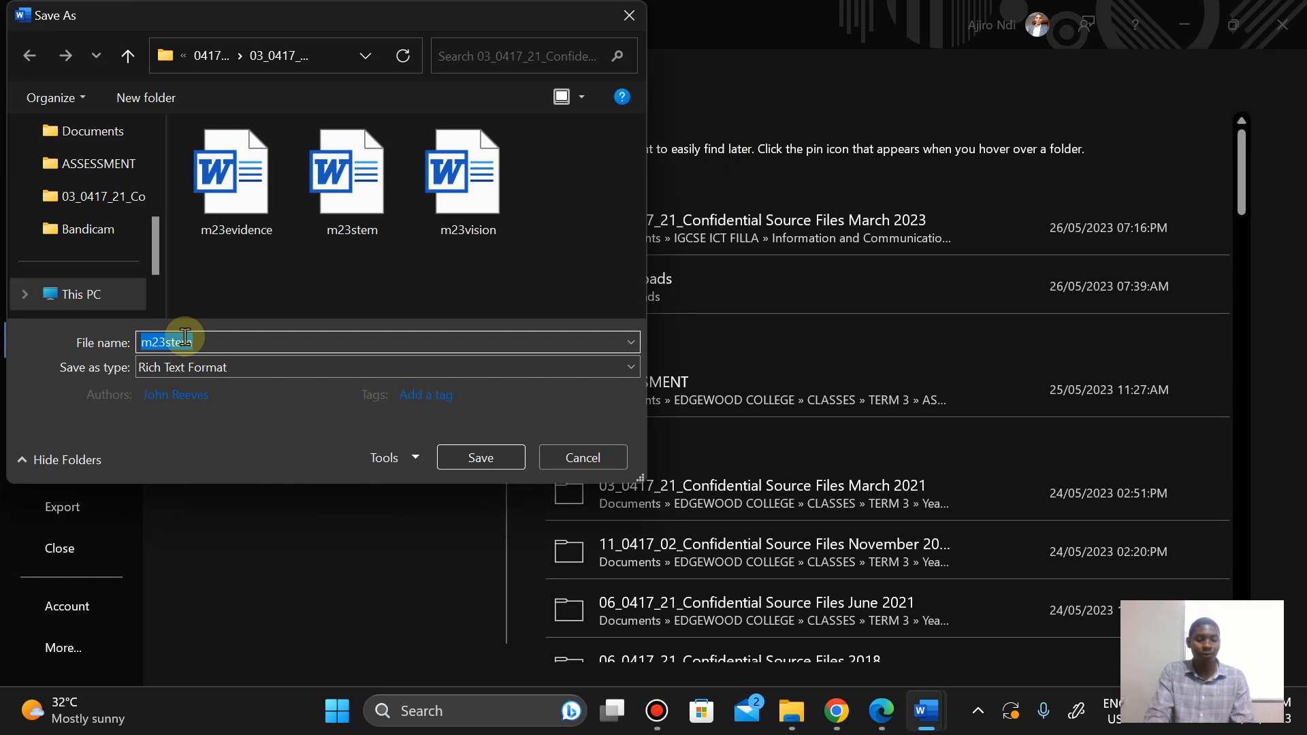
pyautogui.rightClick(184, 337)
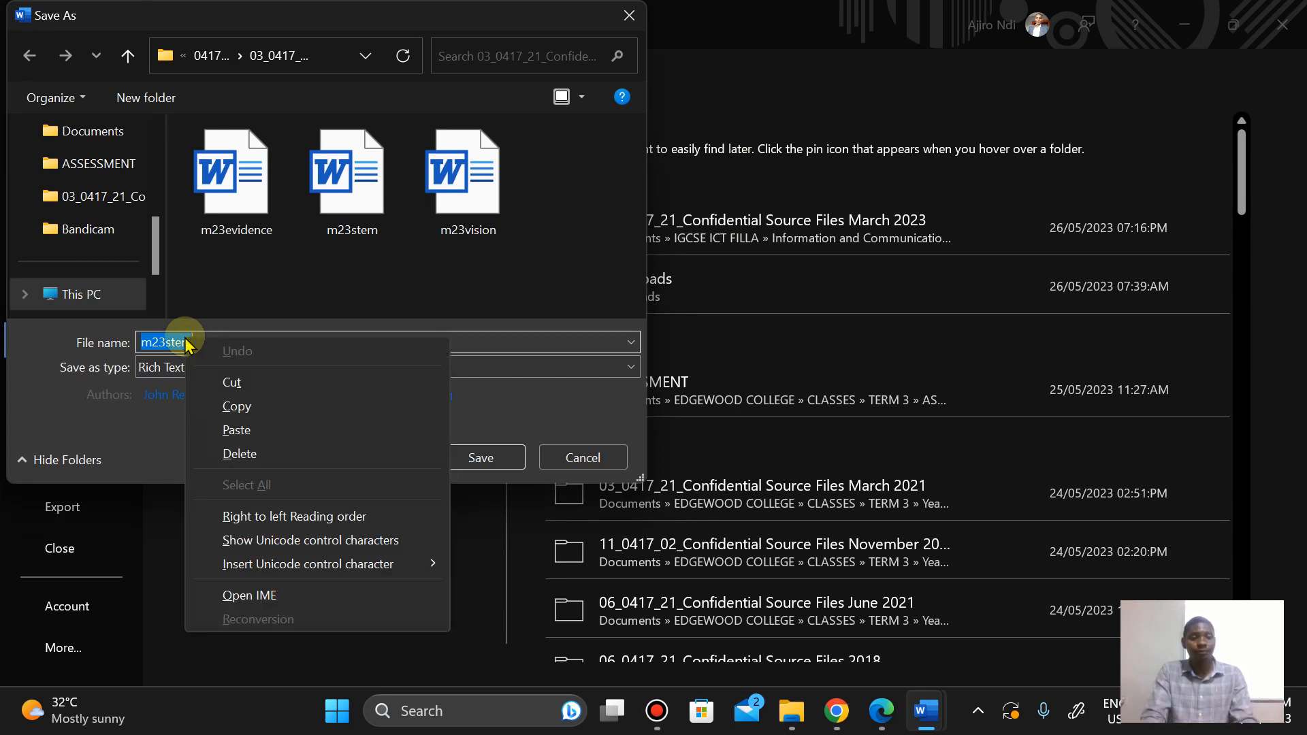
pyautogui.click(245, 433)
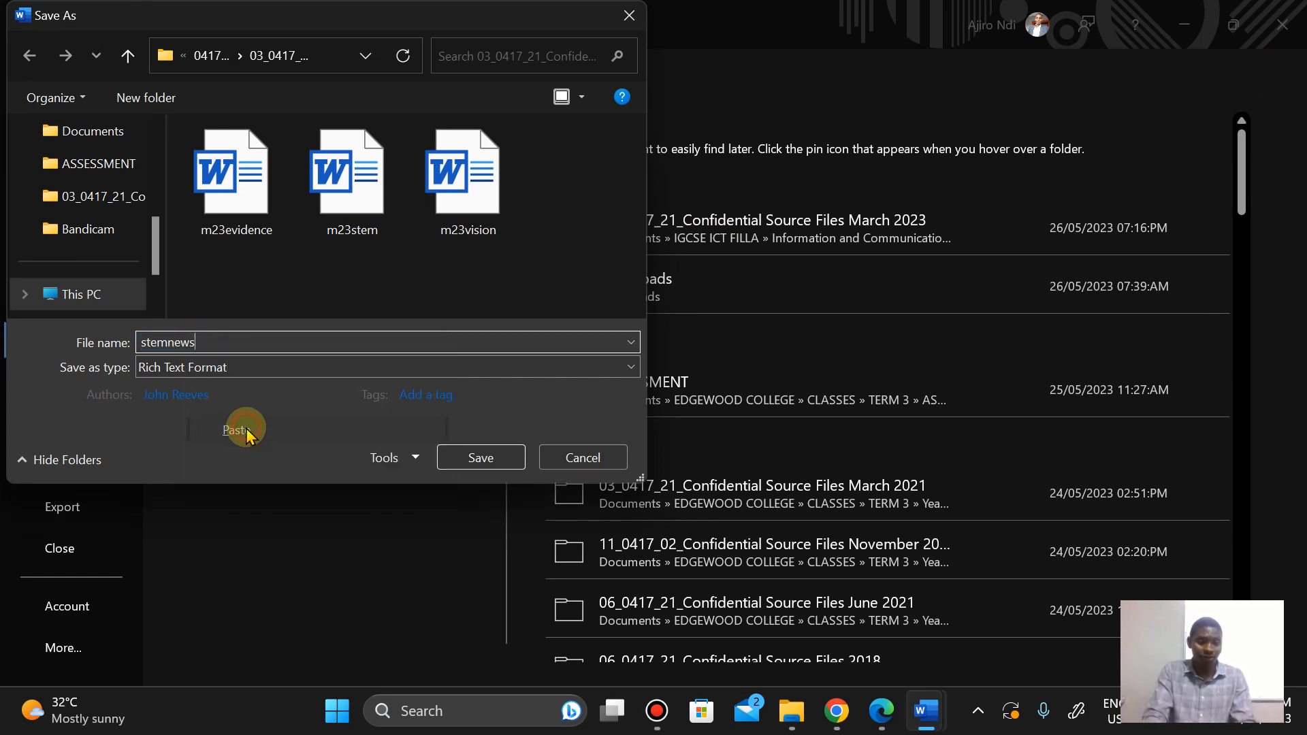
pyautogui.click(147, 370)
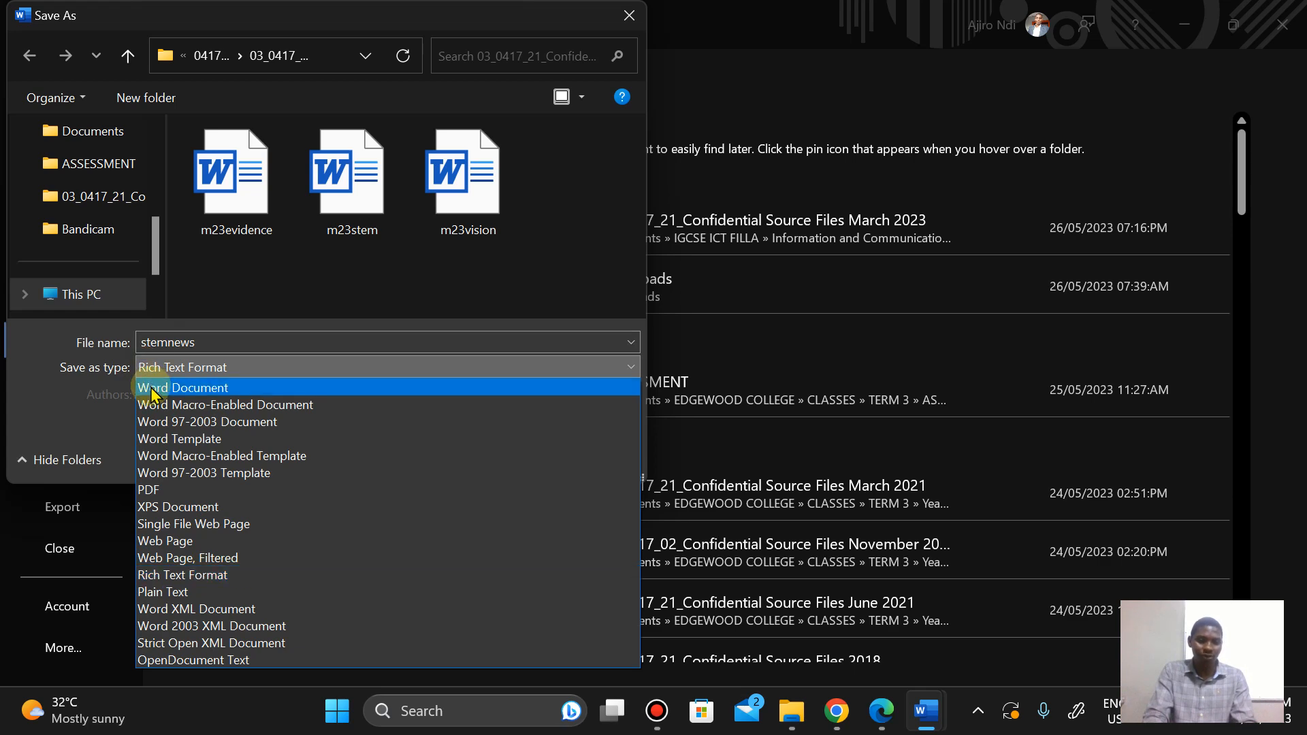
pyautogui.click(146, 386)
pyautogui.click(451, 514)
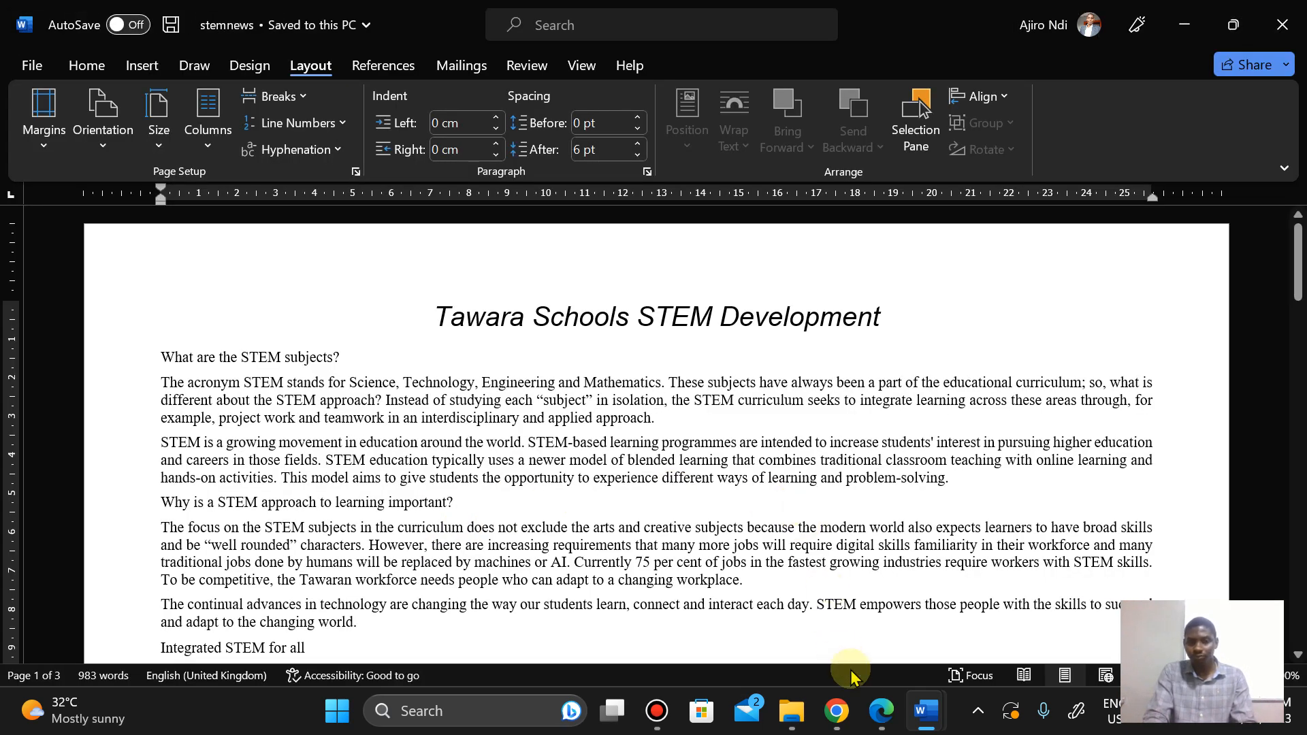
# Step: Open the source files folder in File Explorer and switch it to Details view
pyautogui.click(877, 722)
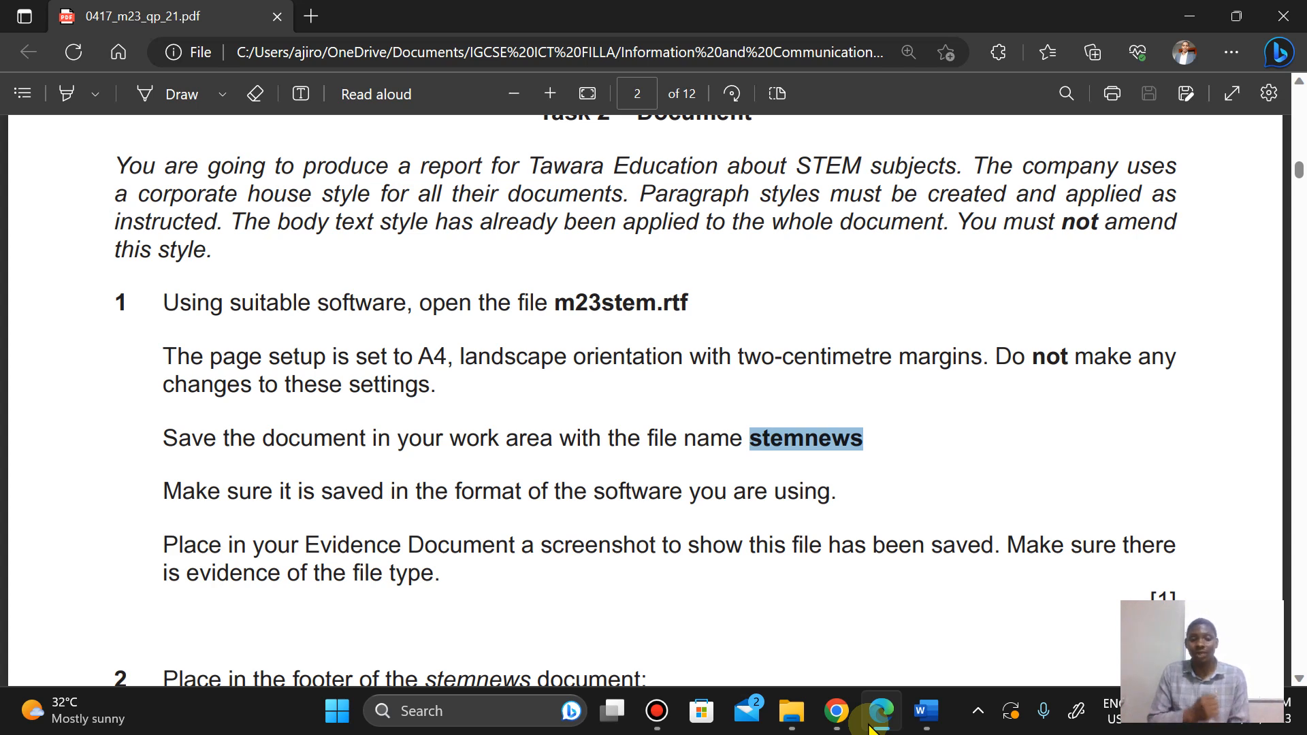
pyautogui.moveTo(792, 718)
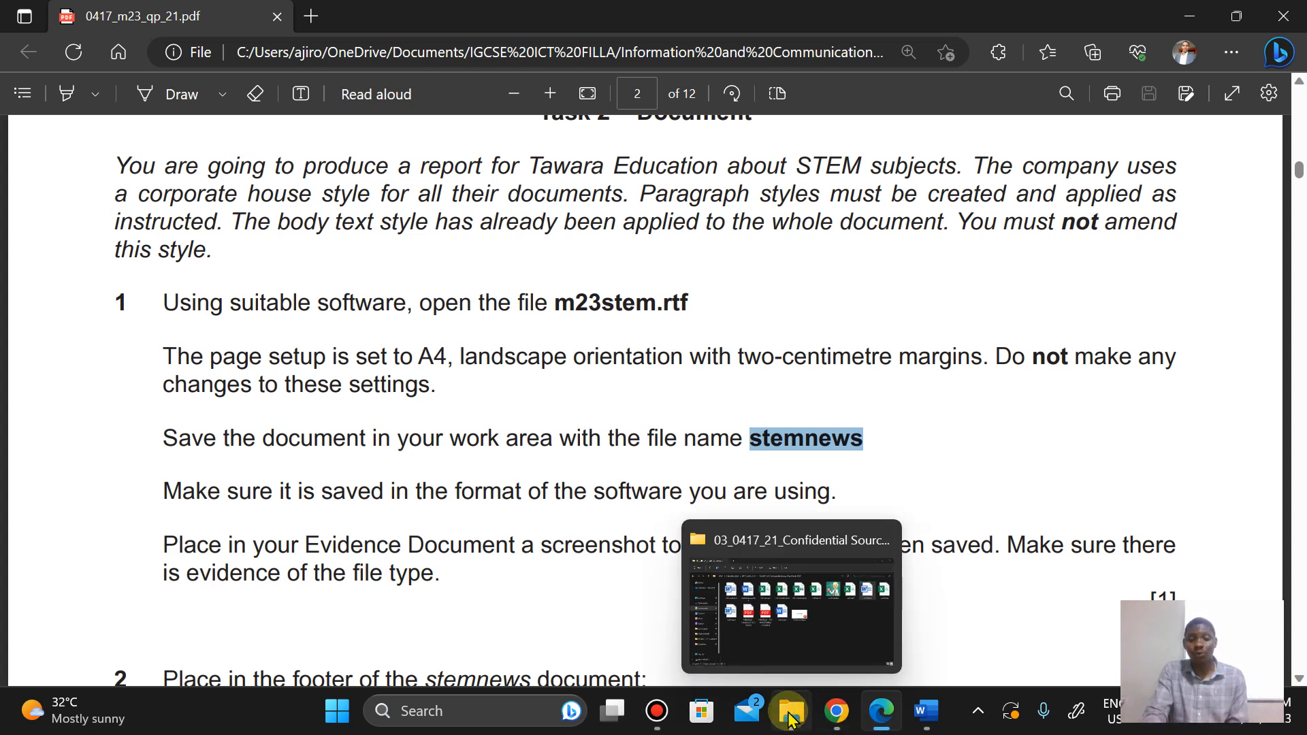
pyautogui.click(705, 592)
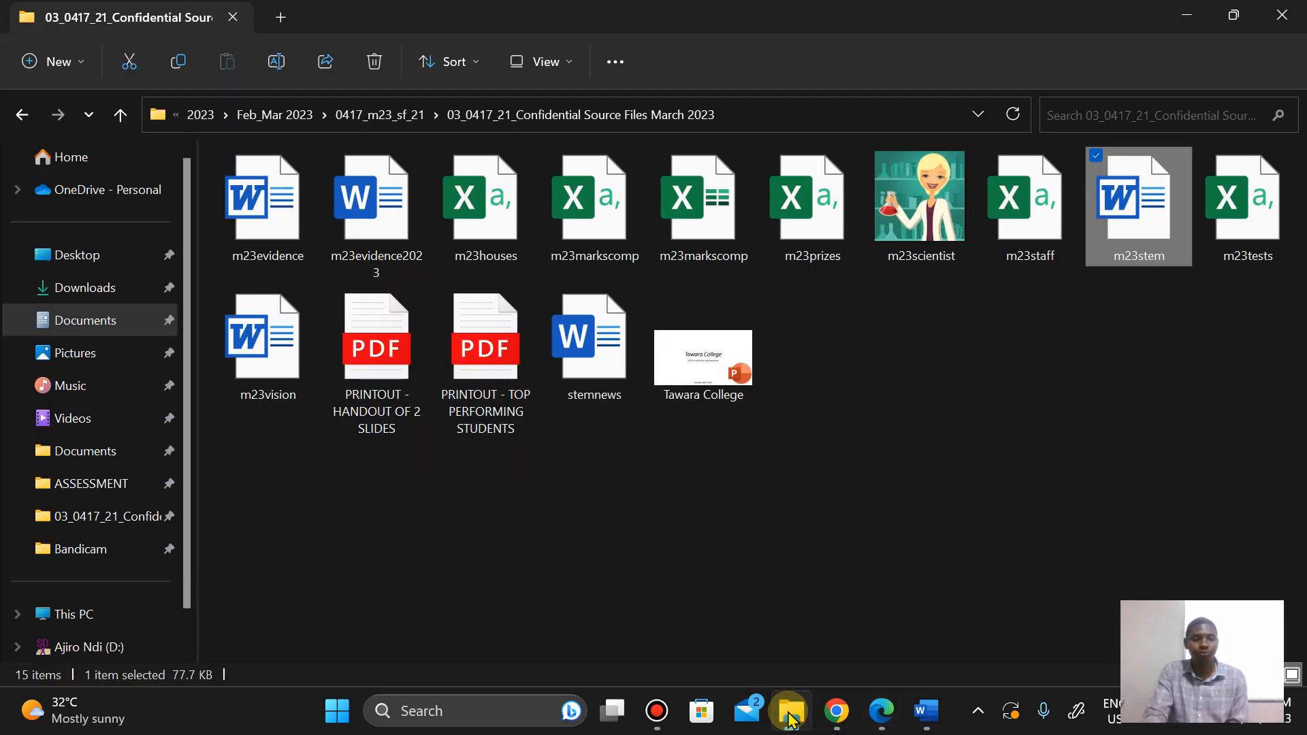
pyautogui.click(530, 62)
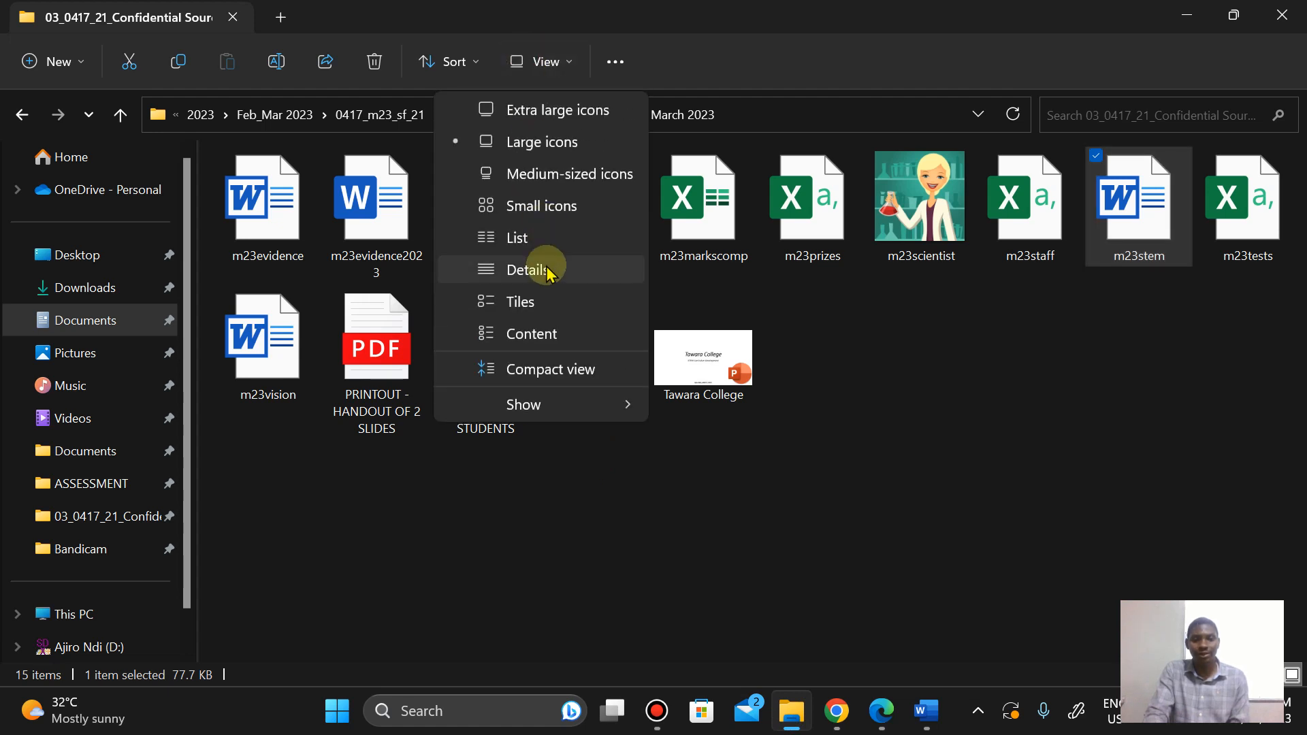
pyautogui.click(527, 270)
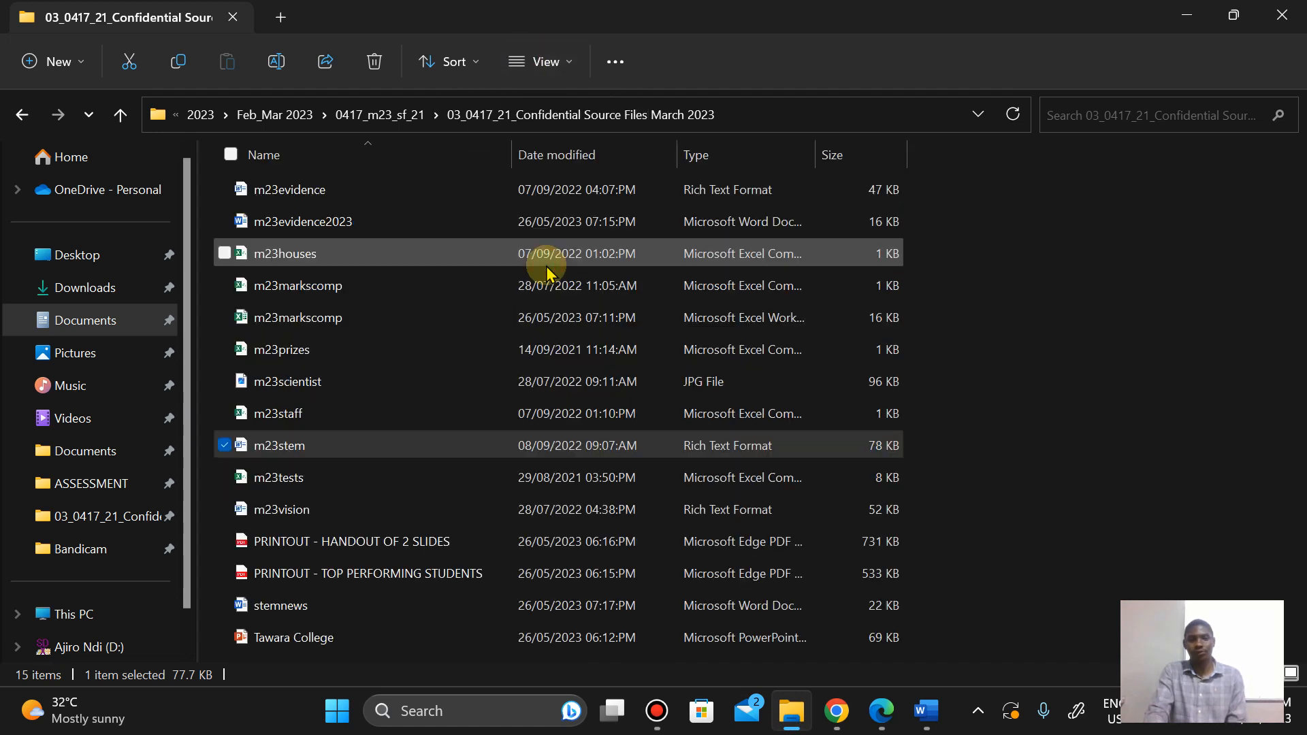
# Step: Sort the folder's files by date modified
pyautogui.click(1048, 313)
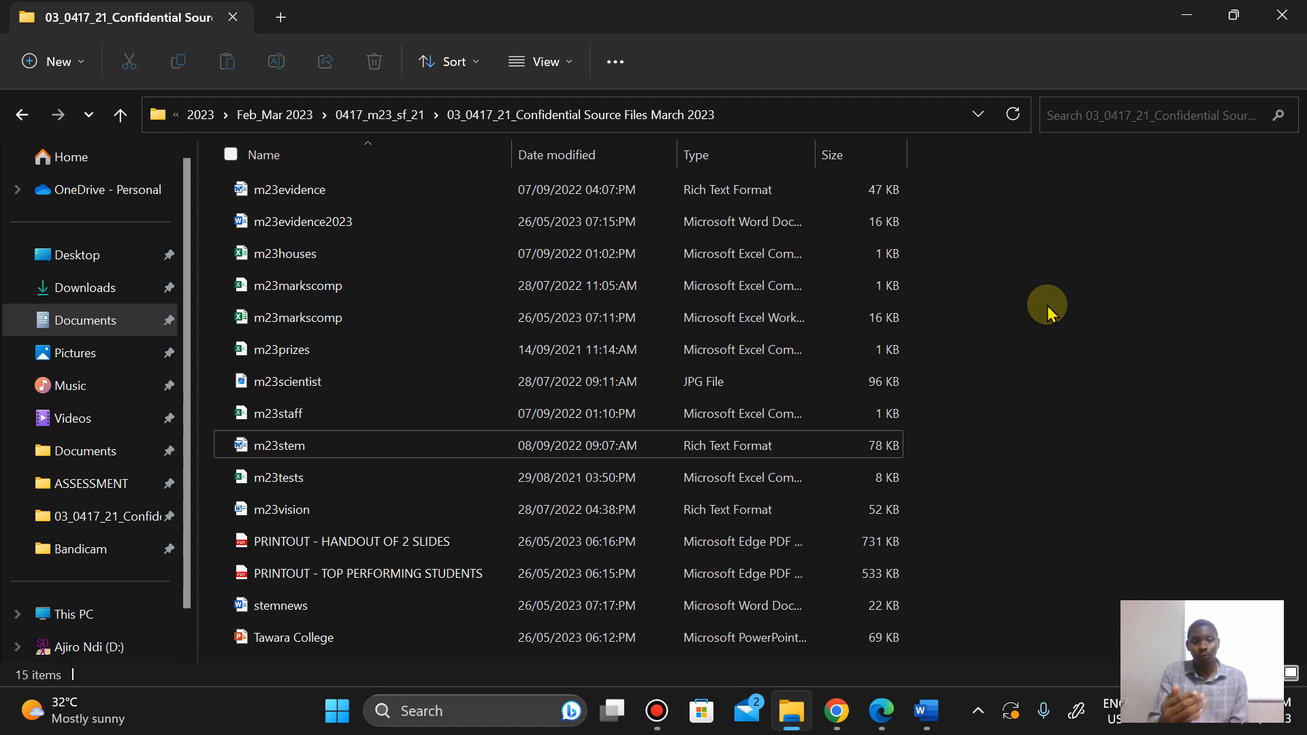
pyautogui.rightClick(1048, 313)
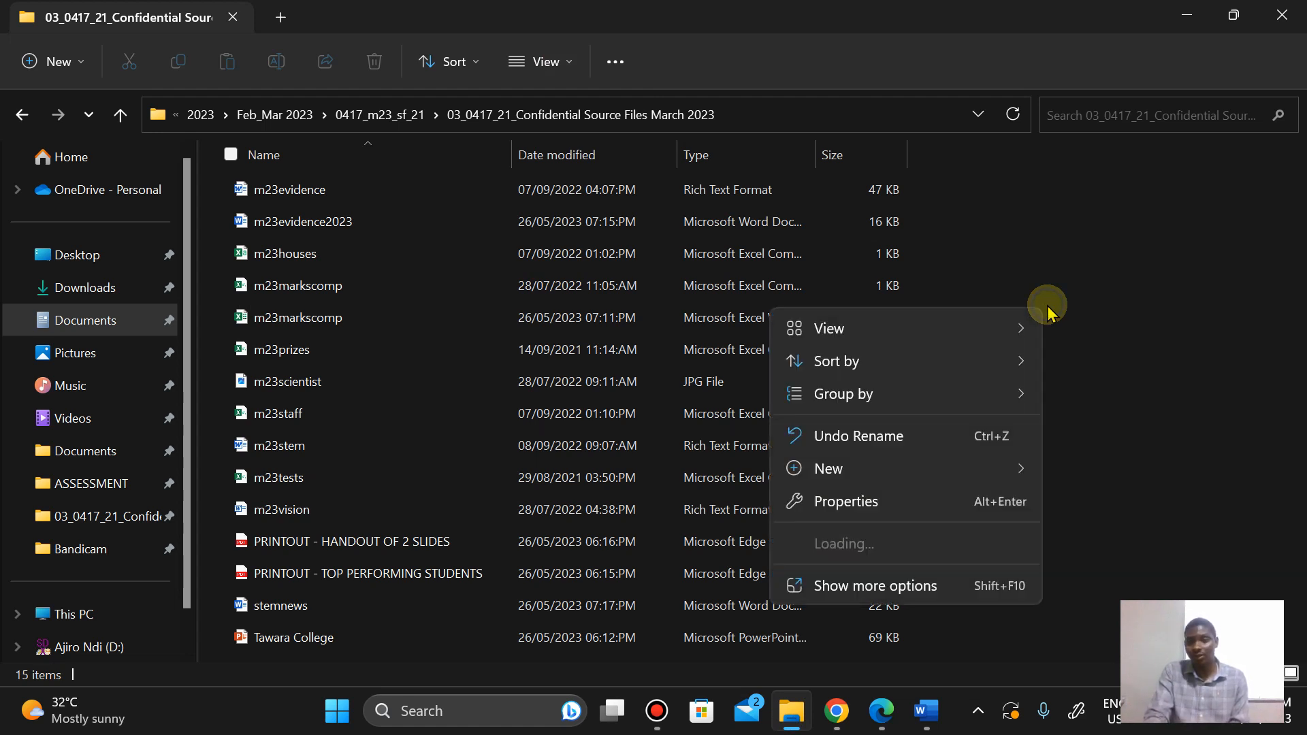
pyautogui.moveTo(955, 371)
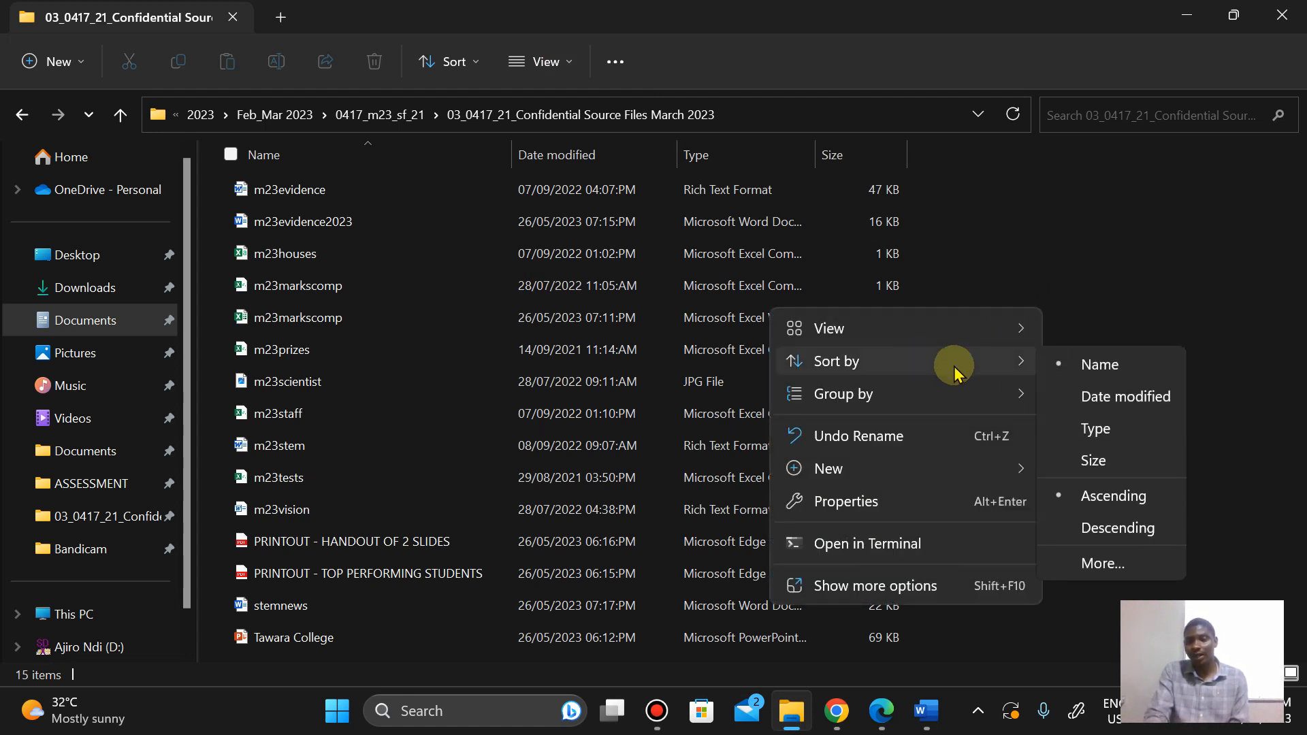
pyautogui.click(1102, 395)
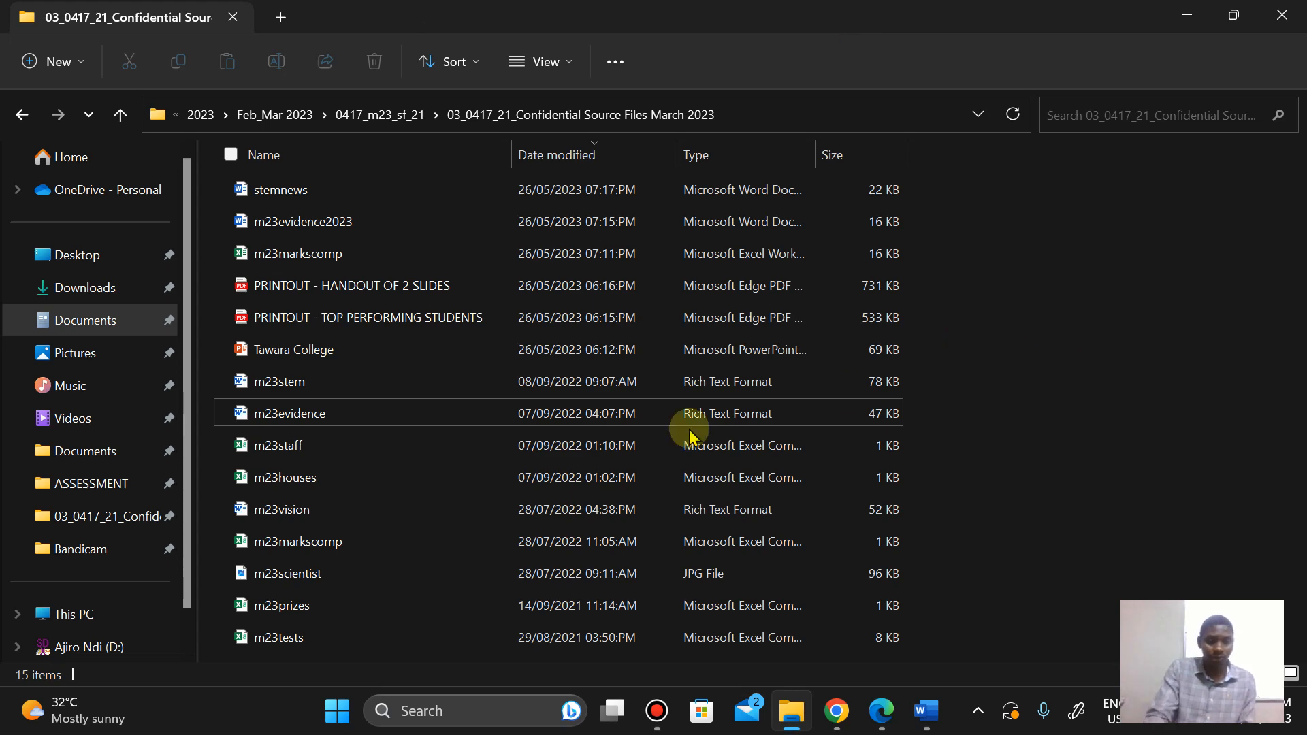
# Step: Open the Snipping Tool and capture a rectangular snip of the folder path and the stemnews file row
pyautogui.click(337, 708)
pyautogui.write('snipping Tool')
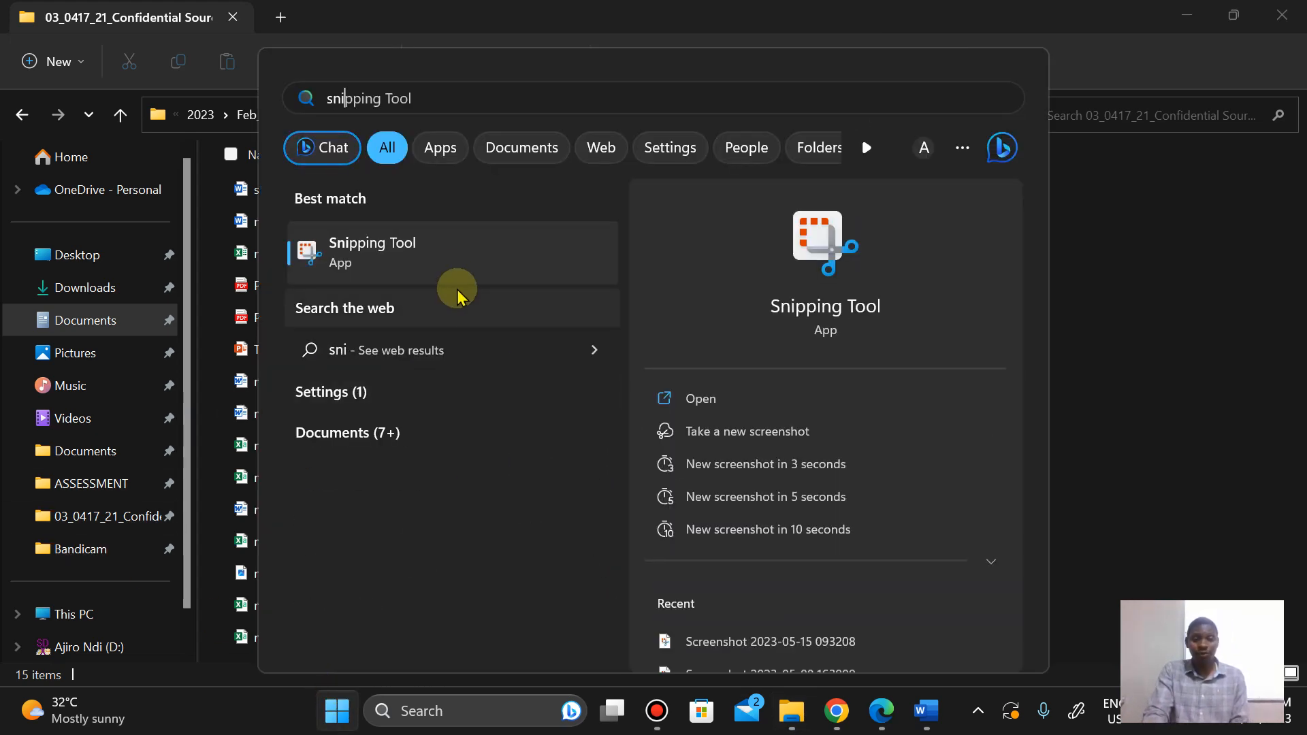
pyautogui.click(451, 271)
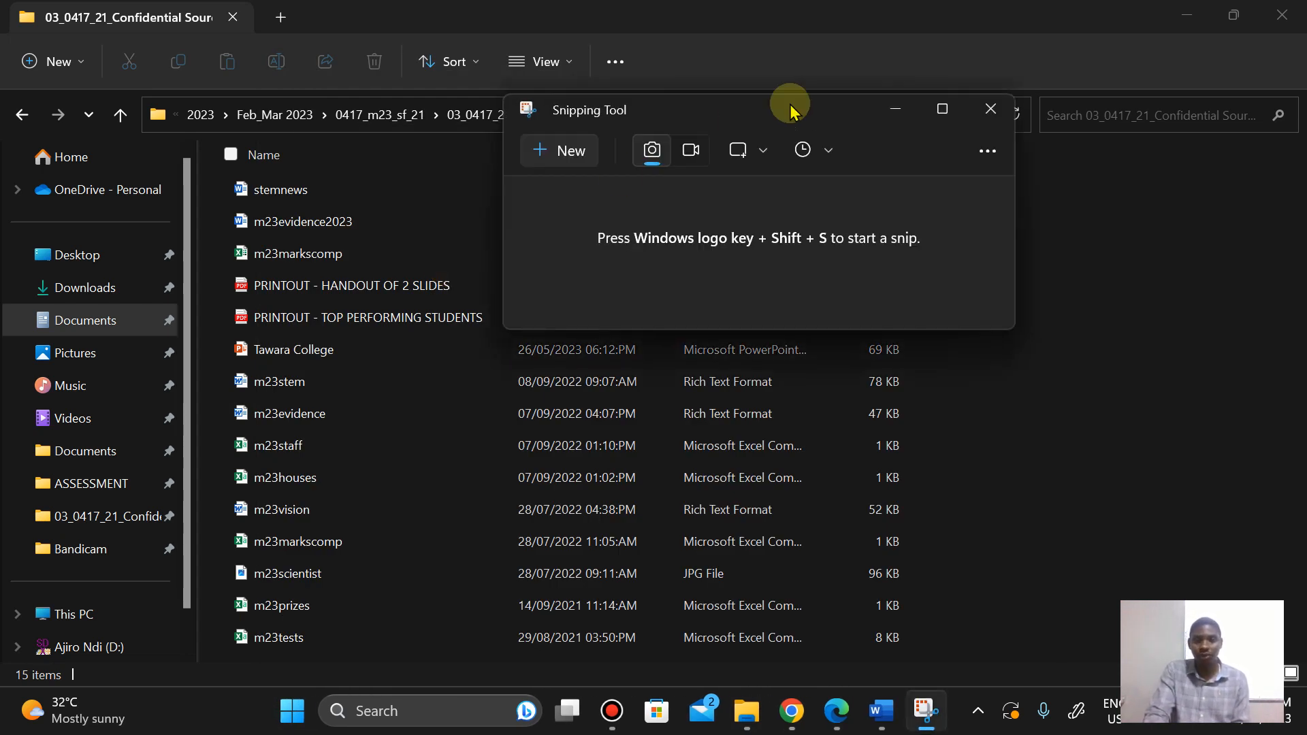
pyautogui.moveTo(754, 113); pyautogui.dragTo(913, 203)
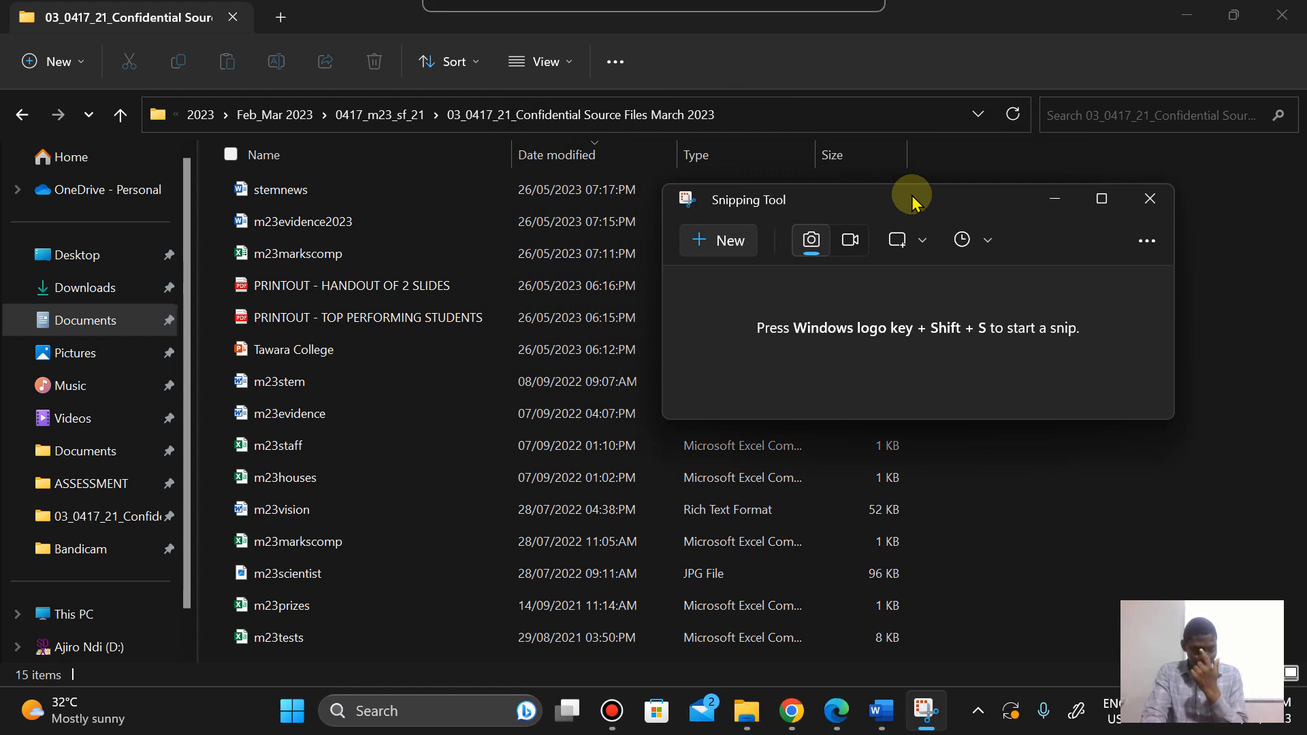
pyautogui.click(716, 242)
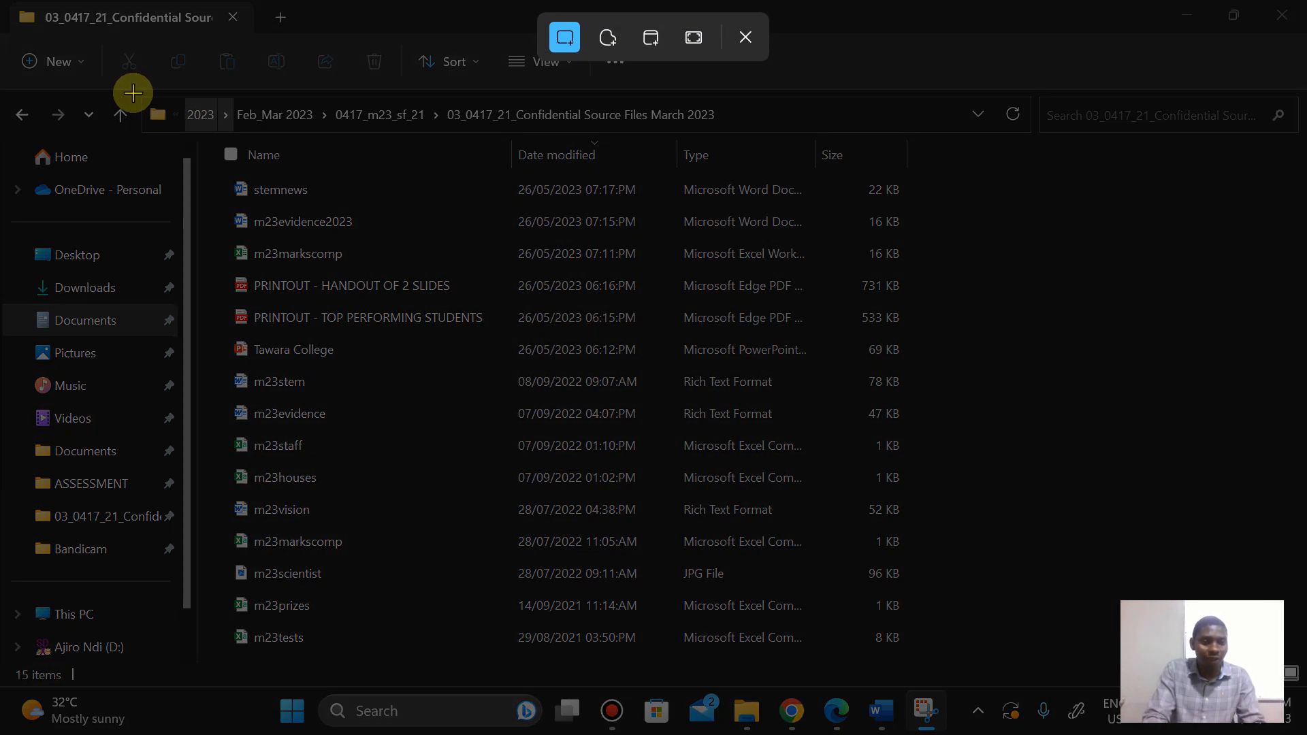
pyautogui.moveTo(133, 93); pyautogui.dragTo(928, 208)
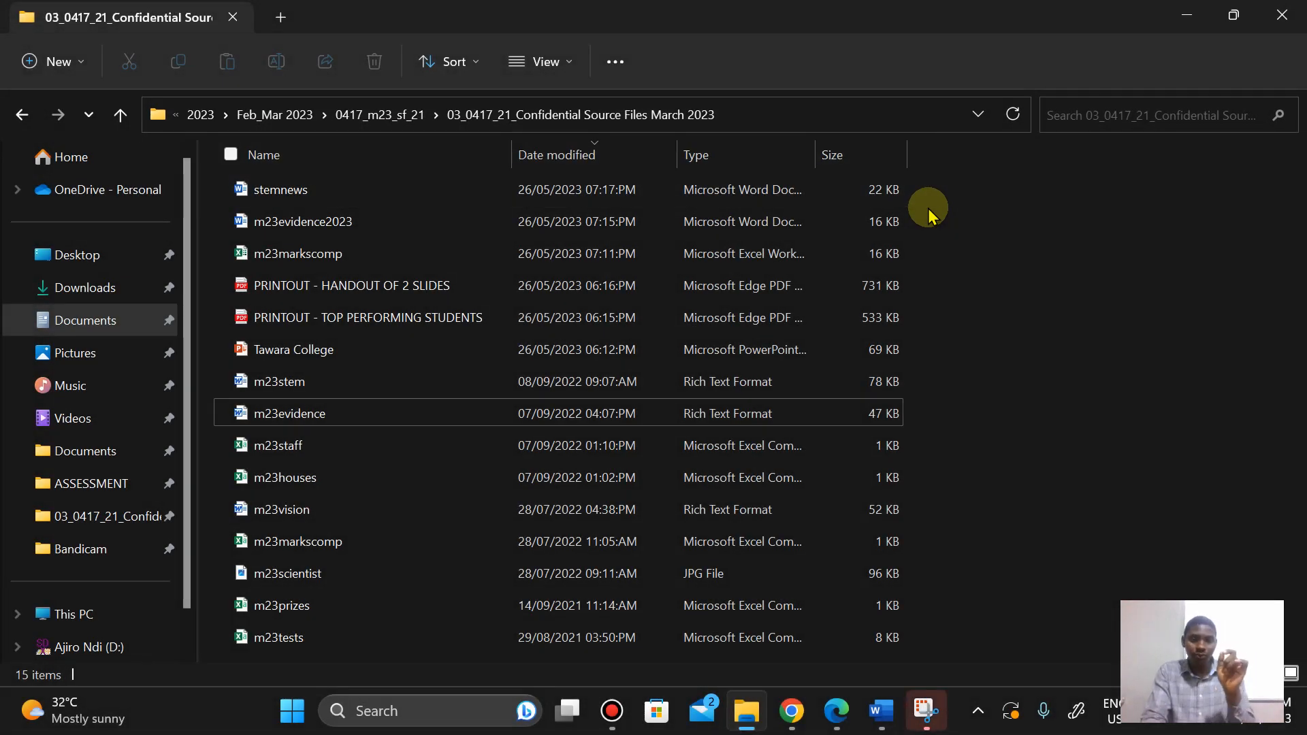
# Step: Narrow the Name column and widen the Type column so the full file type names show
pyautogui.click(515, 148)
pyautogui.moveTo(516, 149); pyautogui.dragTo(495, 148)
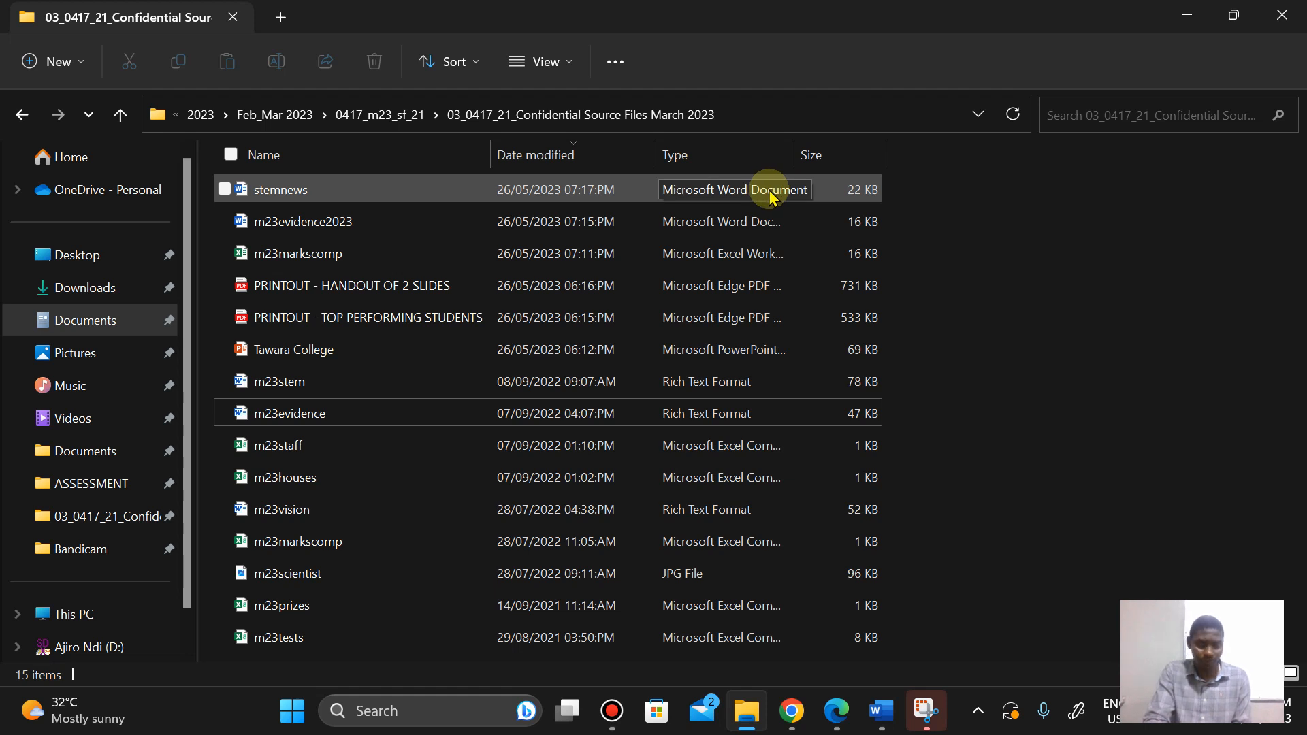
pyautogui.doubleClick(799, 148)
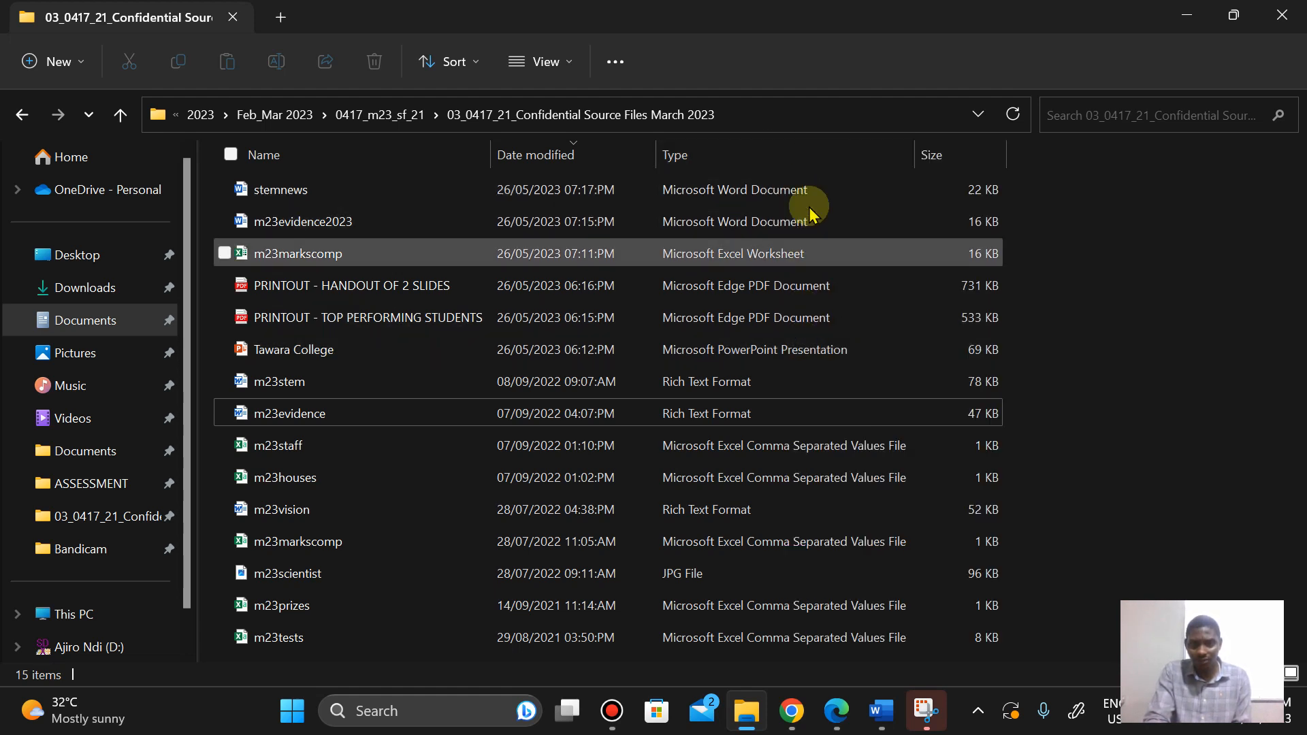
pyautogui.click(844, 715)
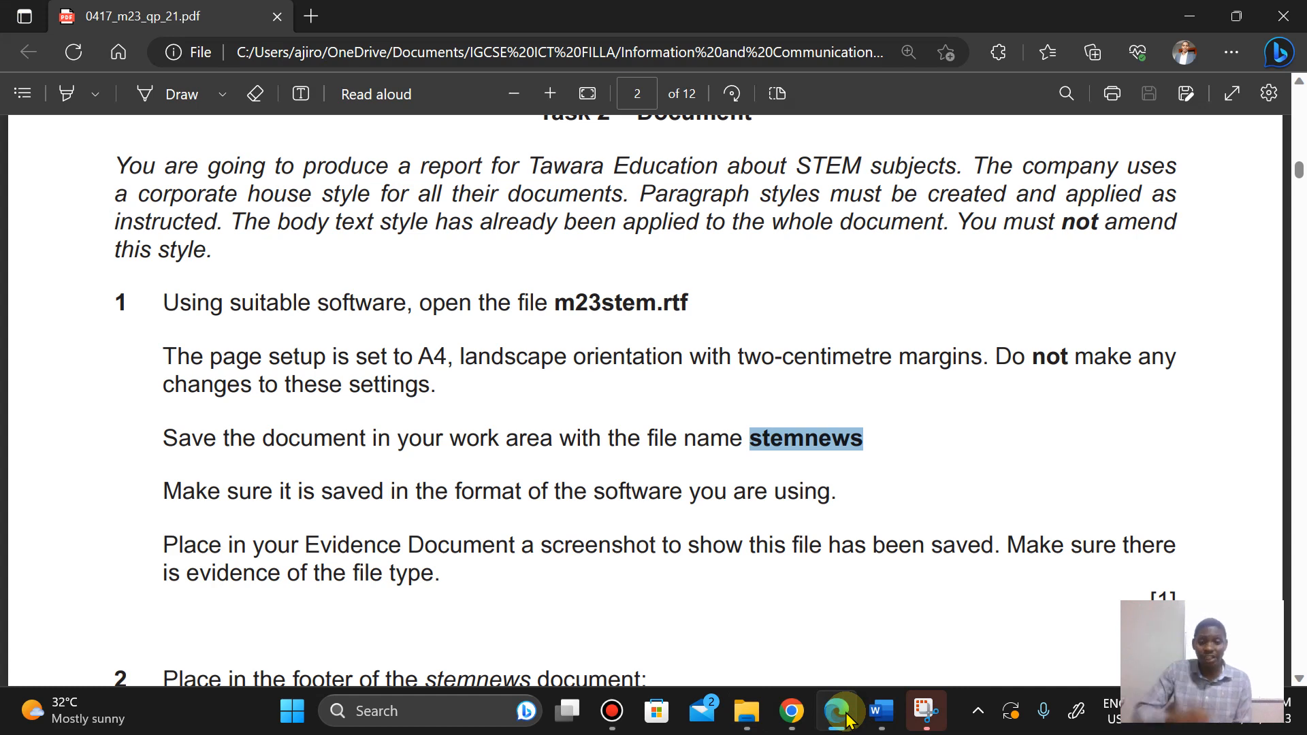
pyautogui.click(747, 711)
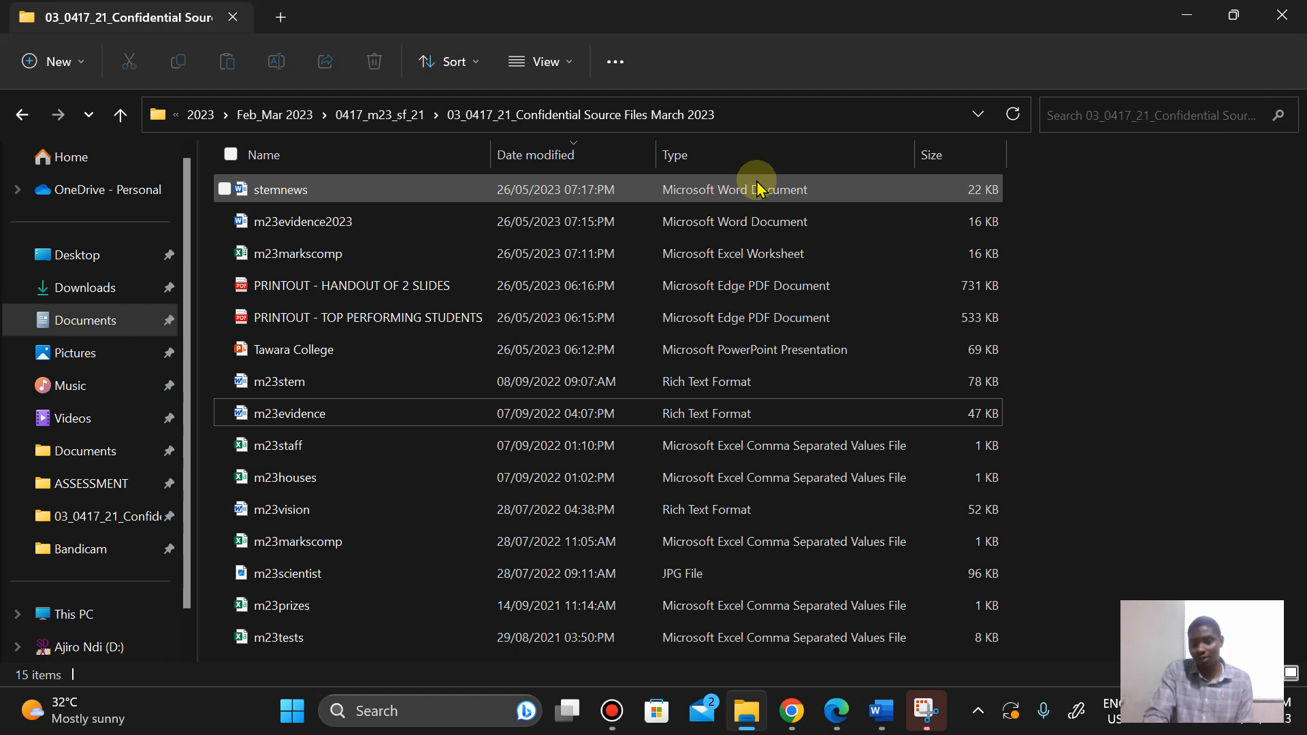
# Step: Add a File extension column to the file list, then hide it again
pyautogui.rightClick(1091, 158)
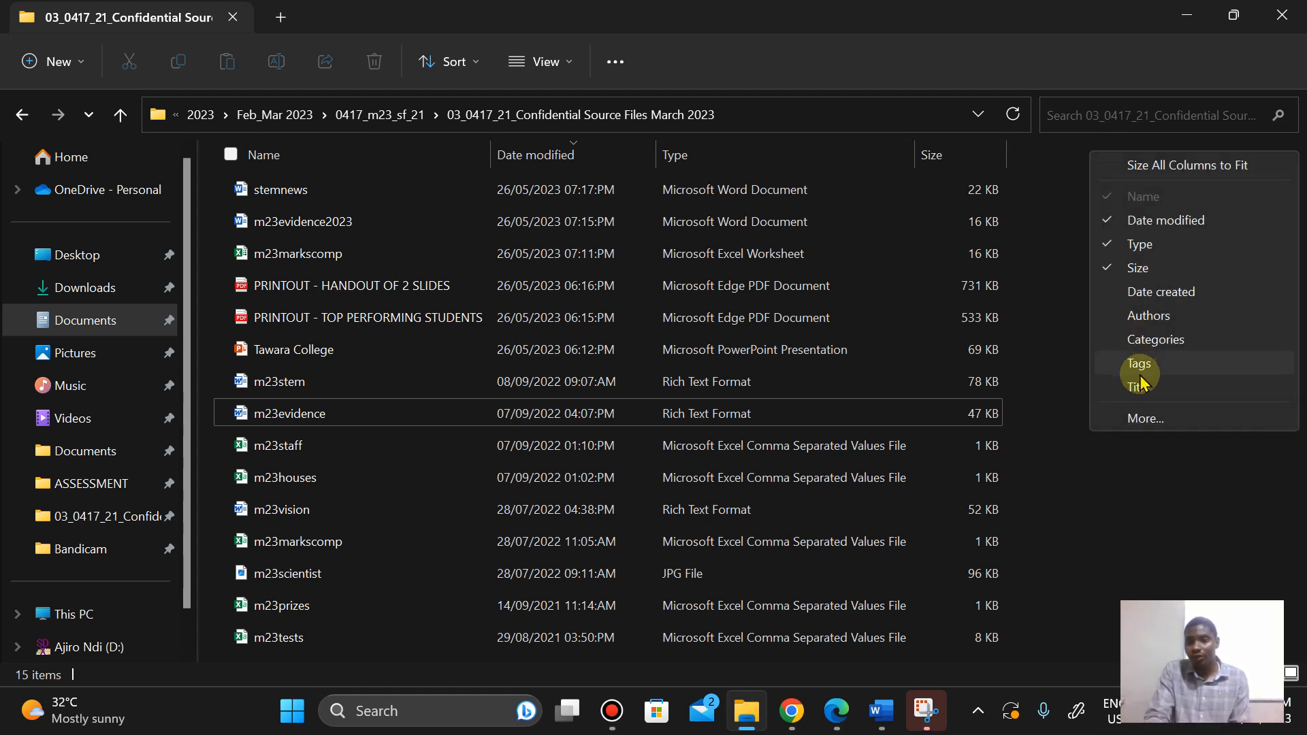
pyautogui.rightClick(1038, 155)
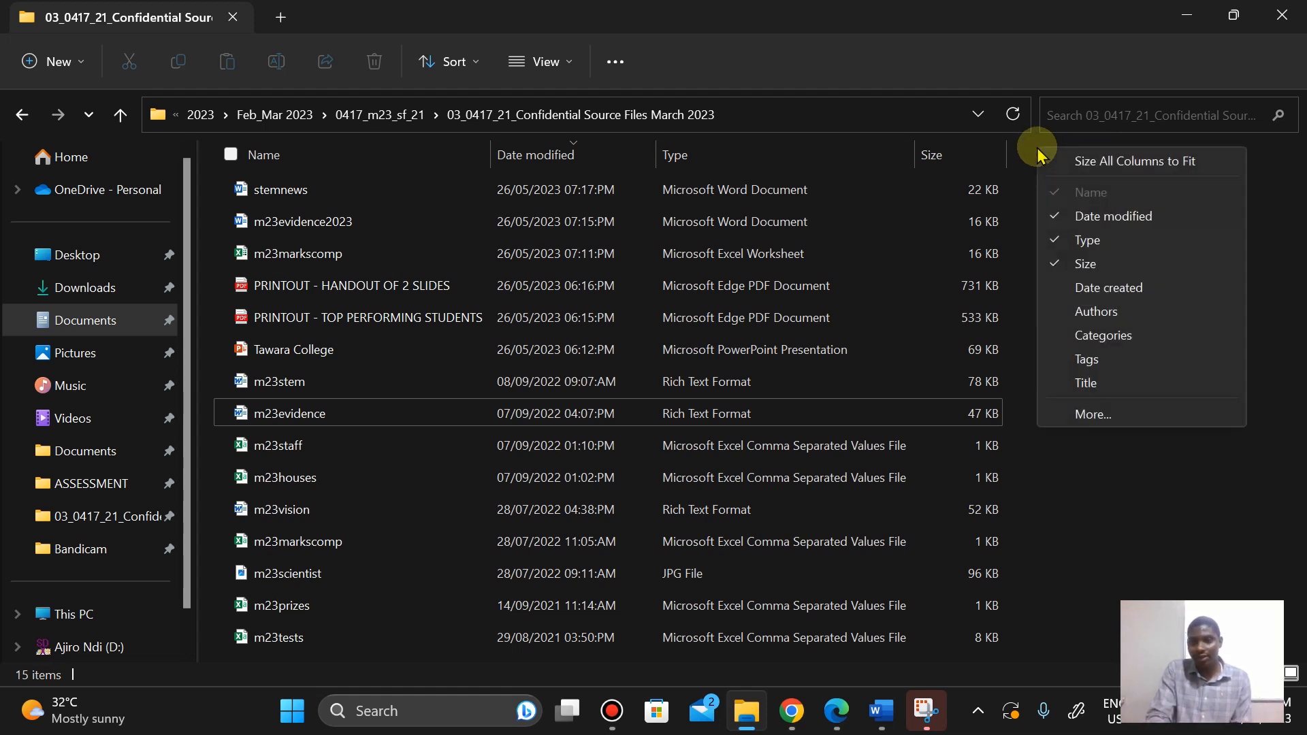
pyautogui.click(1092, 412)
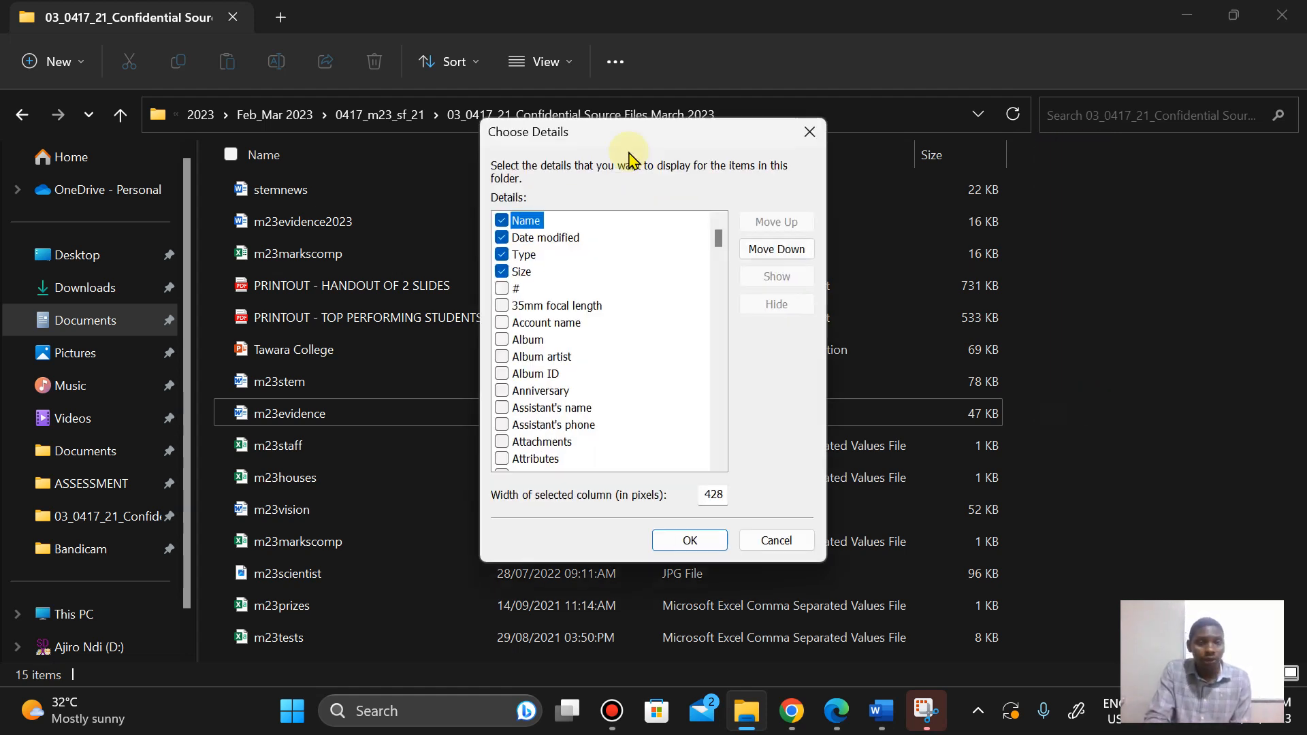
pyautogui.click(717, 238)
pyautogui.moveTo(717, 242); pyautogui.dragTo(719, 319)
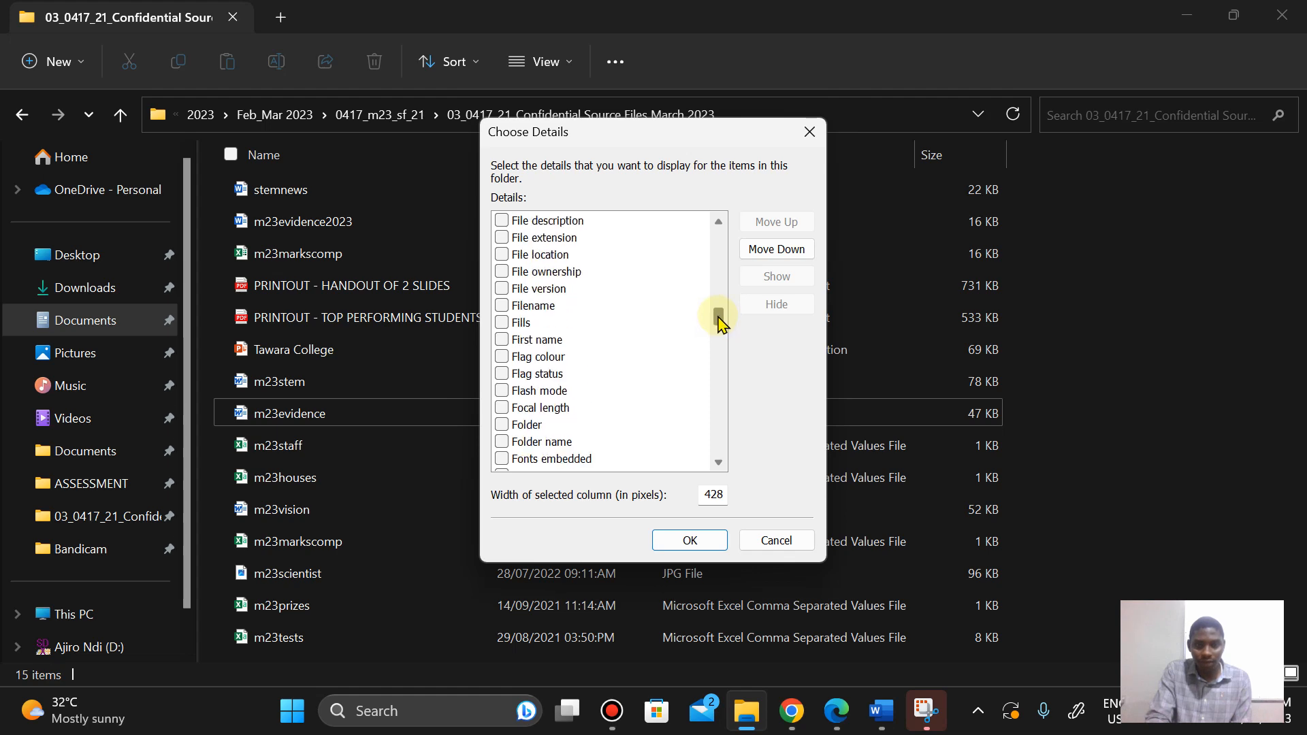
pyautogui.click(553, 238)
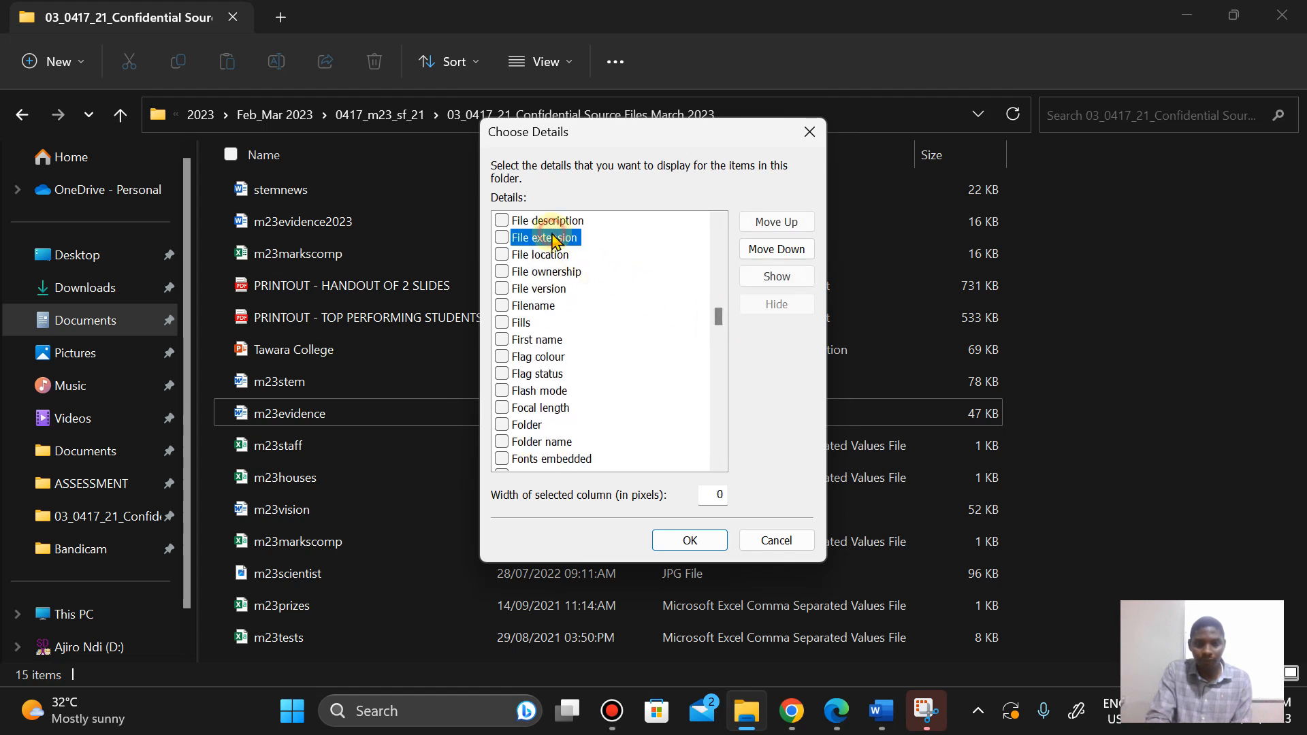
pyautogui.click(502, 237)
pyautogui.click(685, 541)
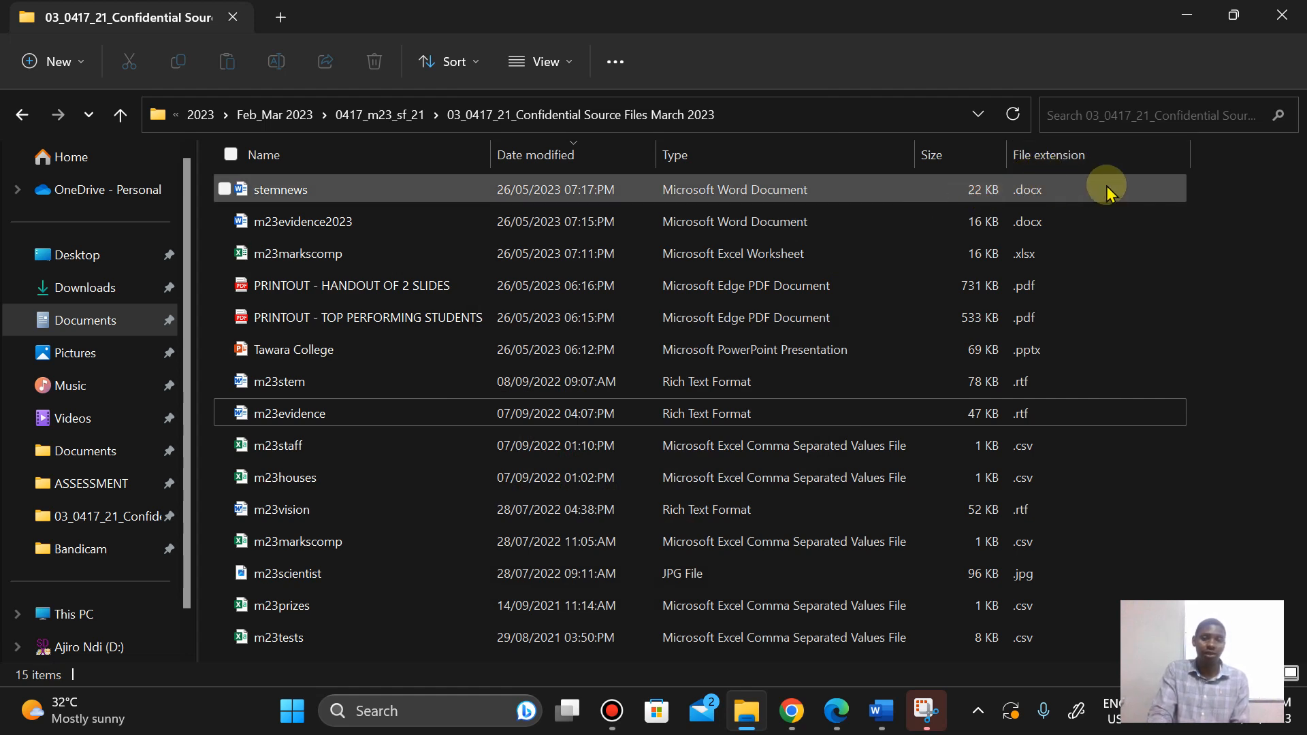
pyautogui.rightClick(1058, 150)
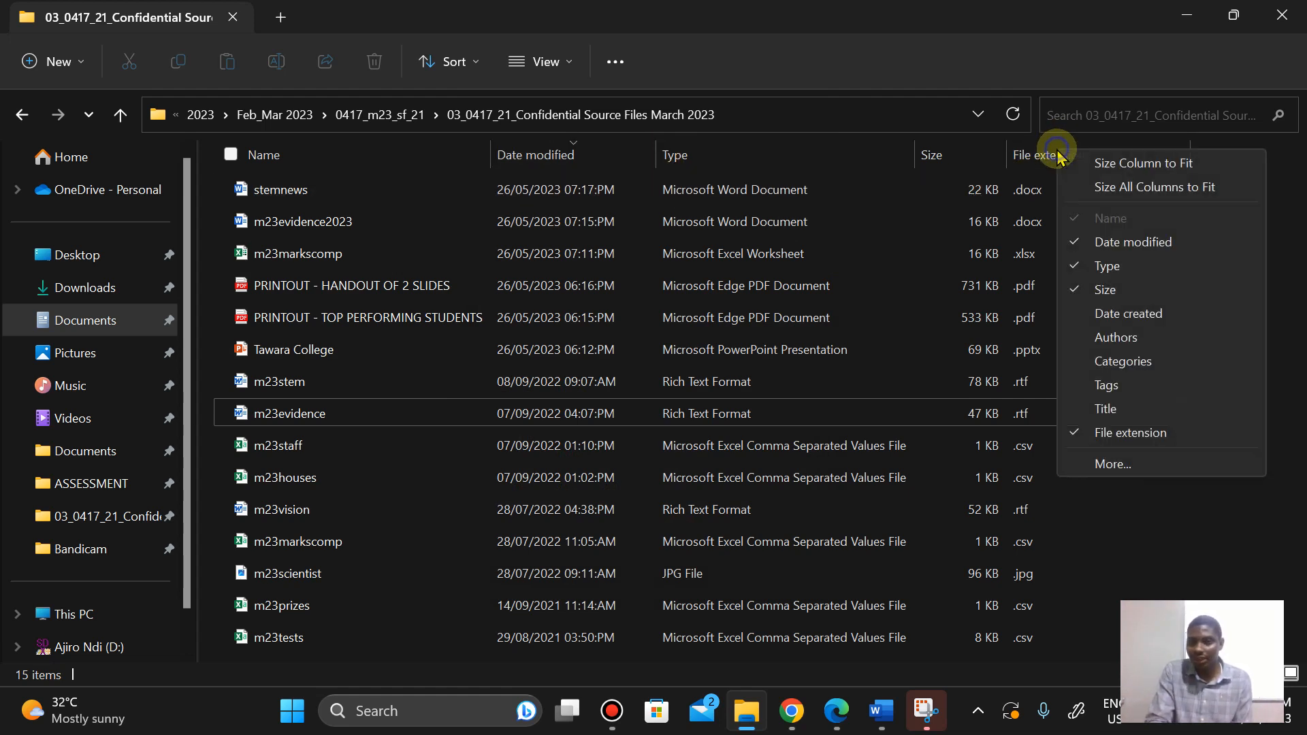
pyautogui.click(1124, 433)
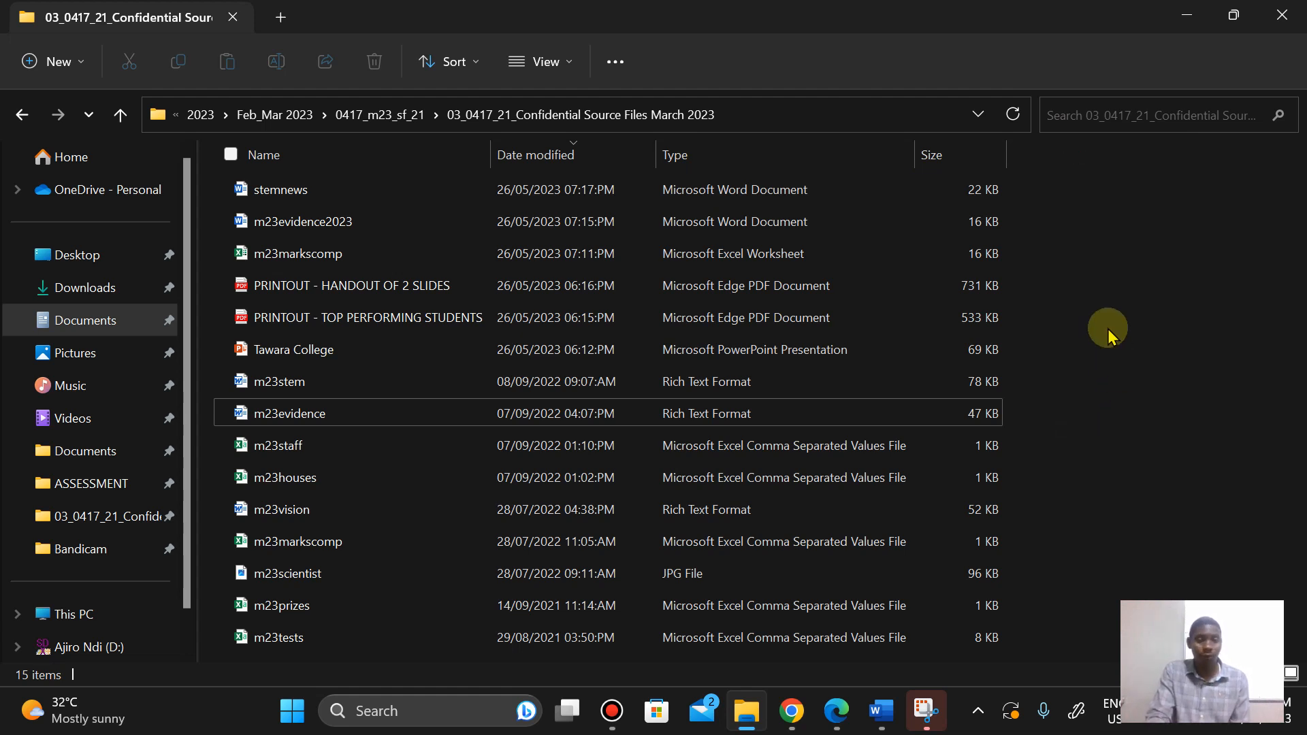
# Step: Capture a new rectangular snip of the folder path and the stemnews file row showing its full file type
pyautogui.click(925, 710)
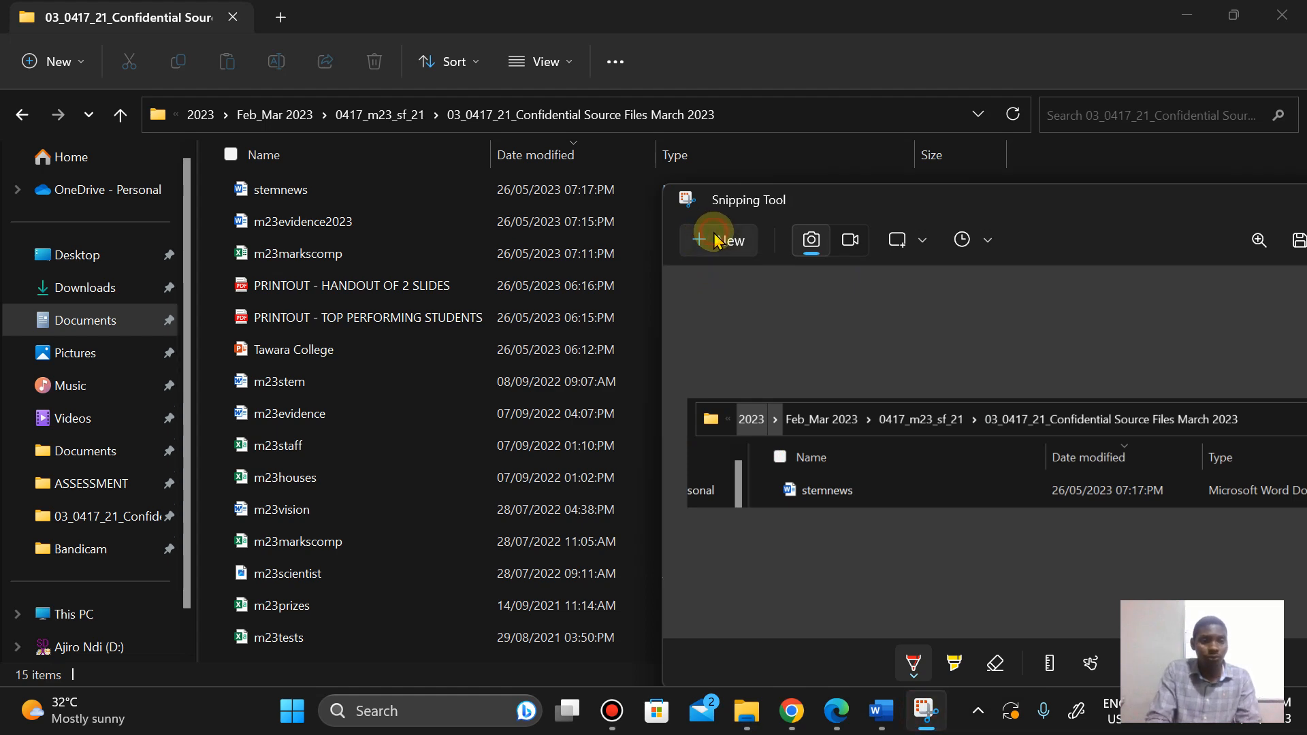
pyautogui.click(708, 240)
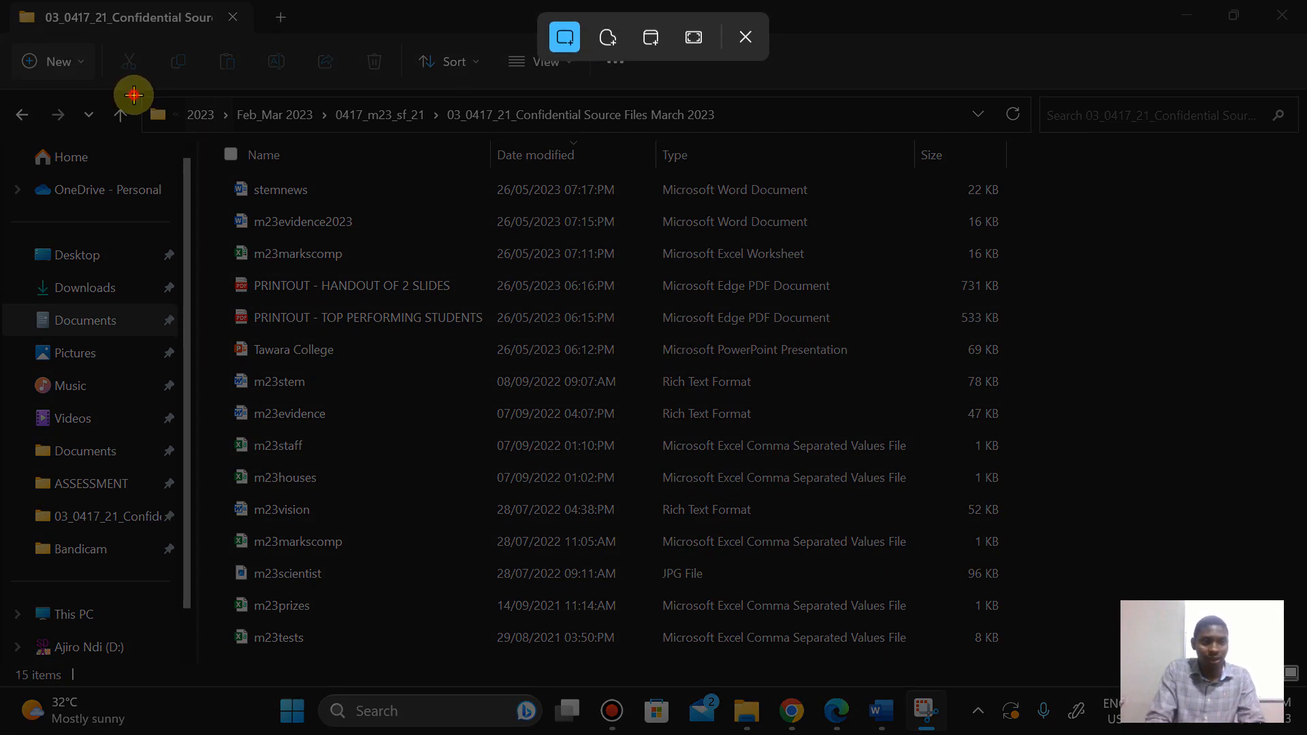
pyautogui.moveTo(133, 94); pyautogui.dragTo(1029, 207)
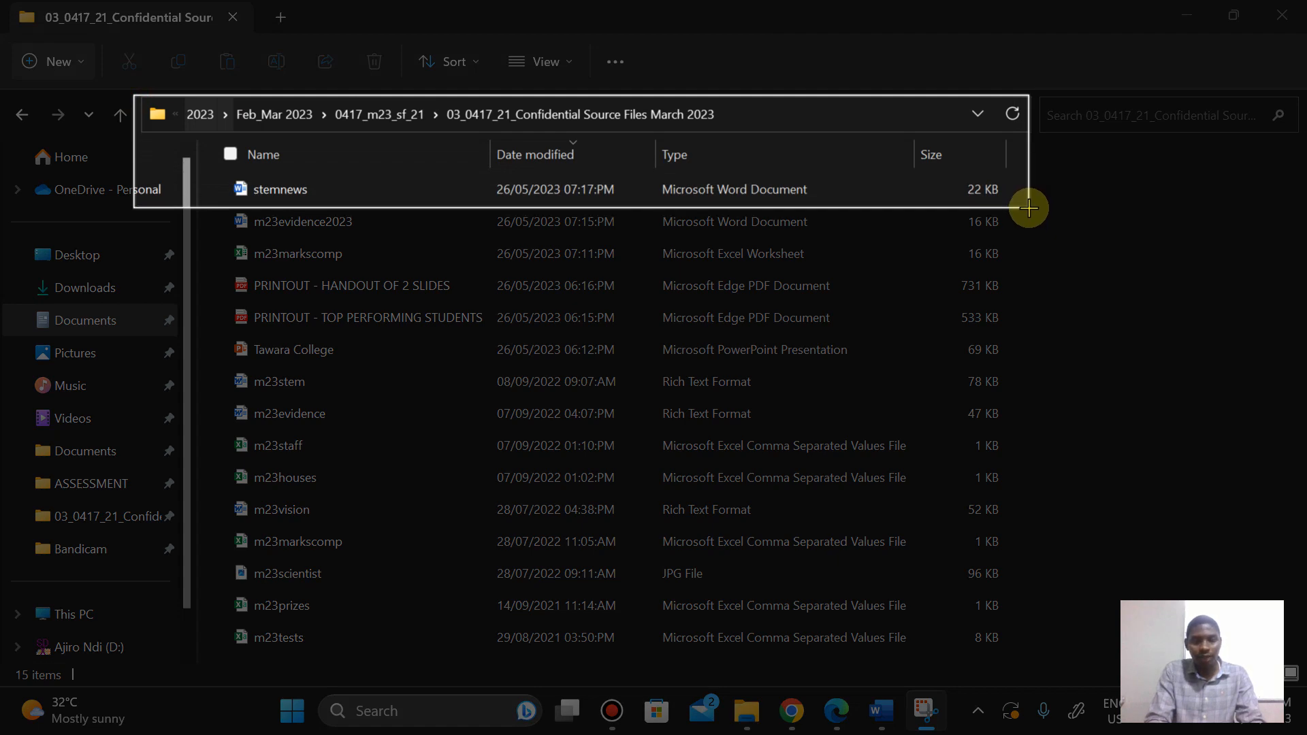
pyautogui.moveTo(1029, 208); pyautogui.dragTo(1030, 209)
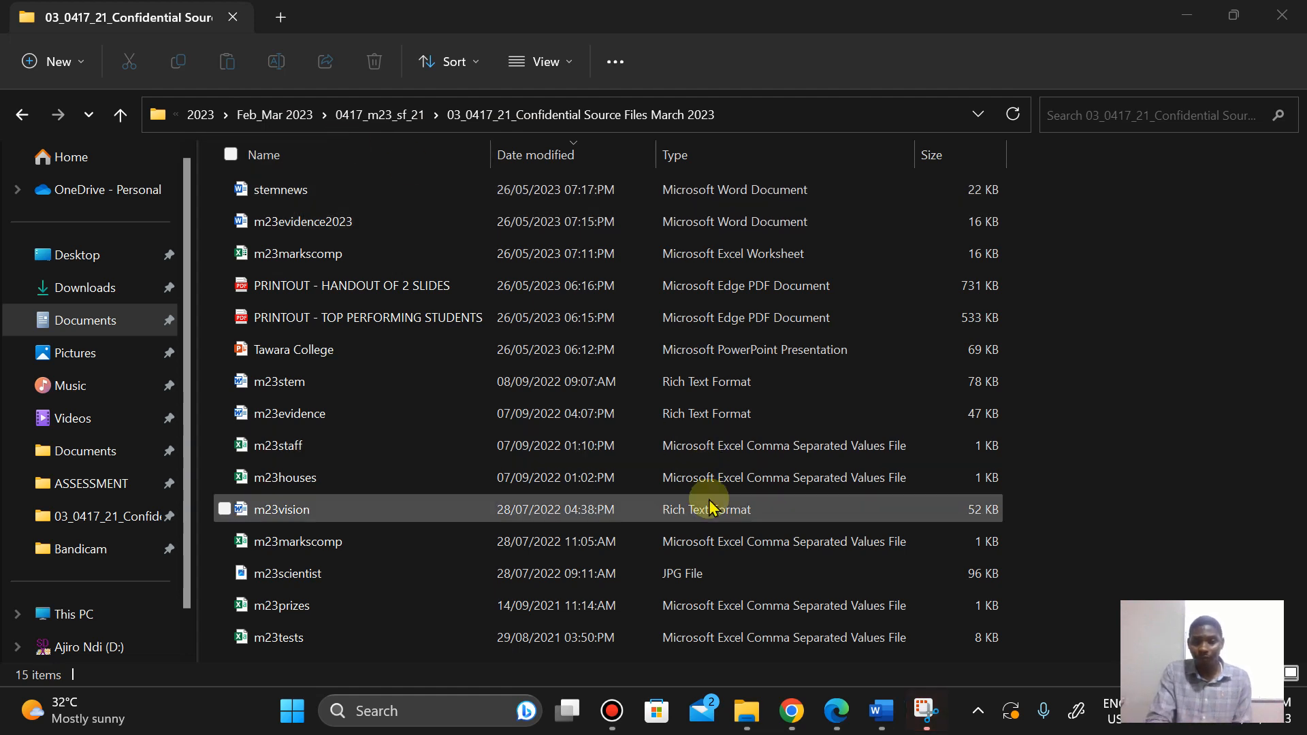
# Step: Paste the snip into the evidence document under Step 1 – EVIDENCE 1
pyautogui.moveTo(882, 711)
pyautogui.click(776, 627)
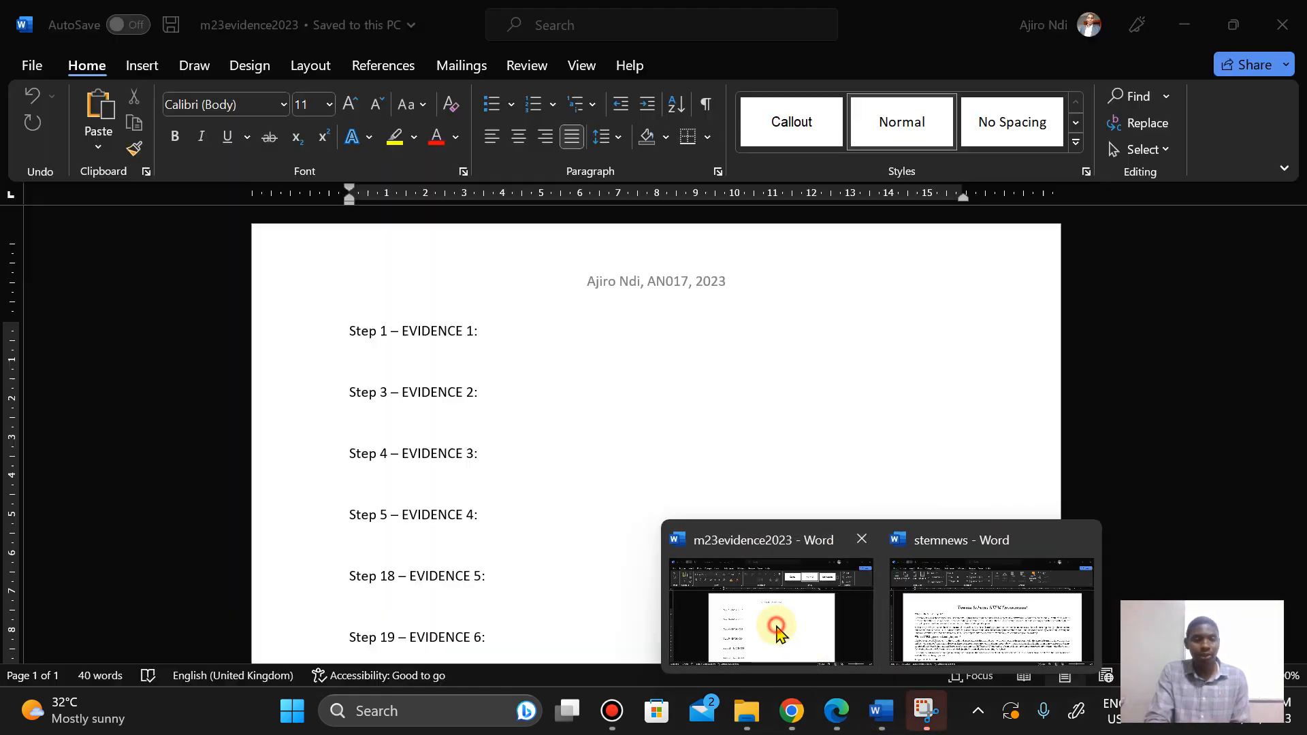
pyautogui.click(353, 367)
pyautogui.rightClick(354, 367)
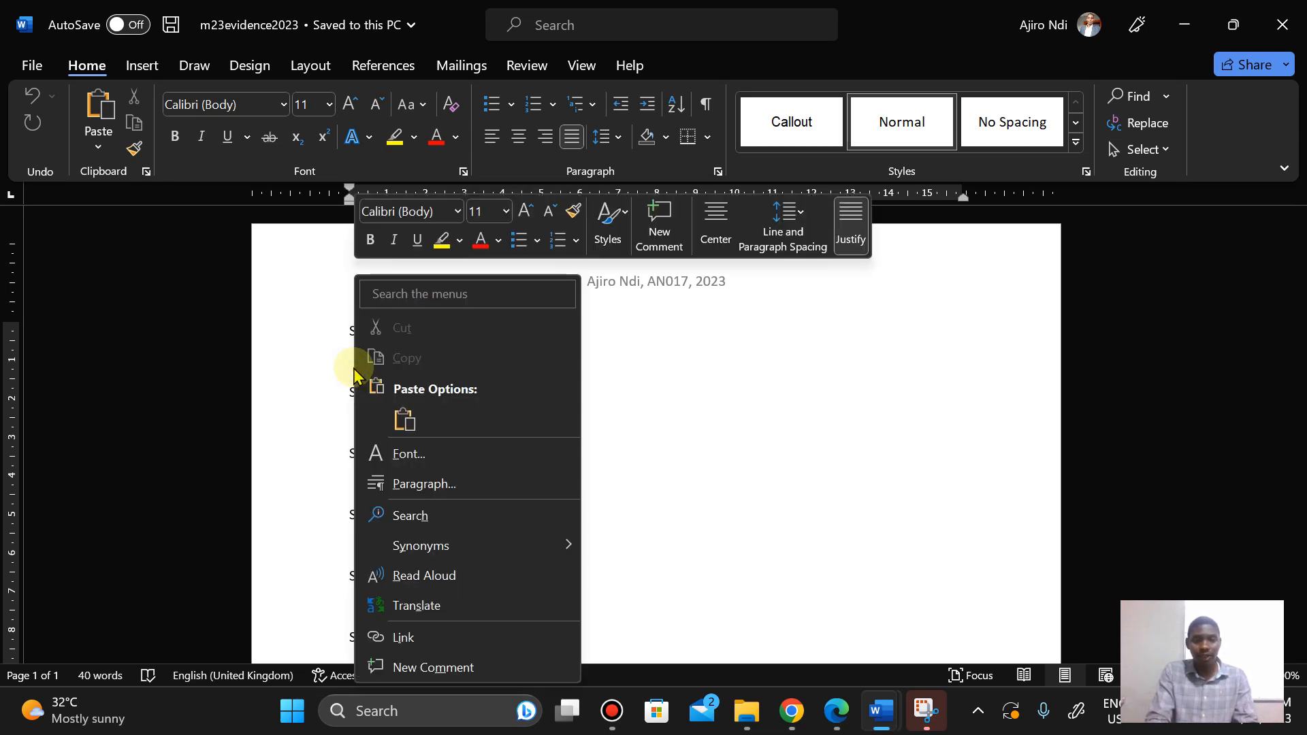
pyautogui.click(404, 422)
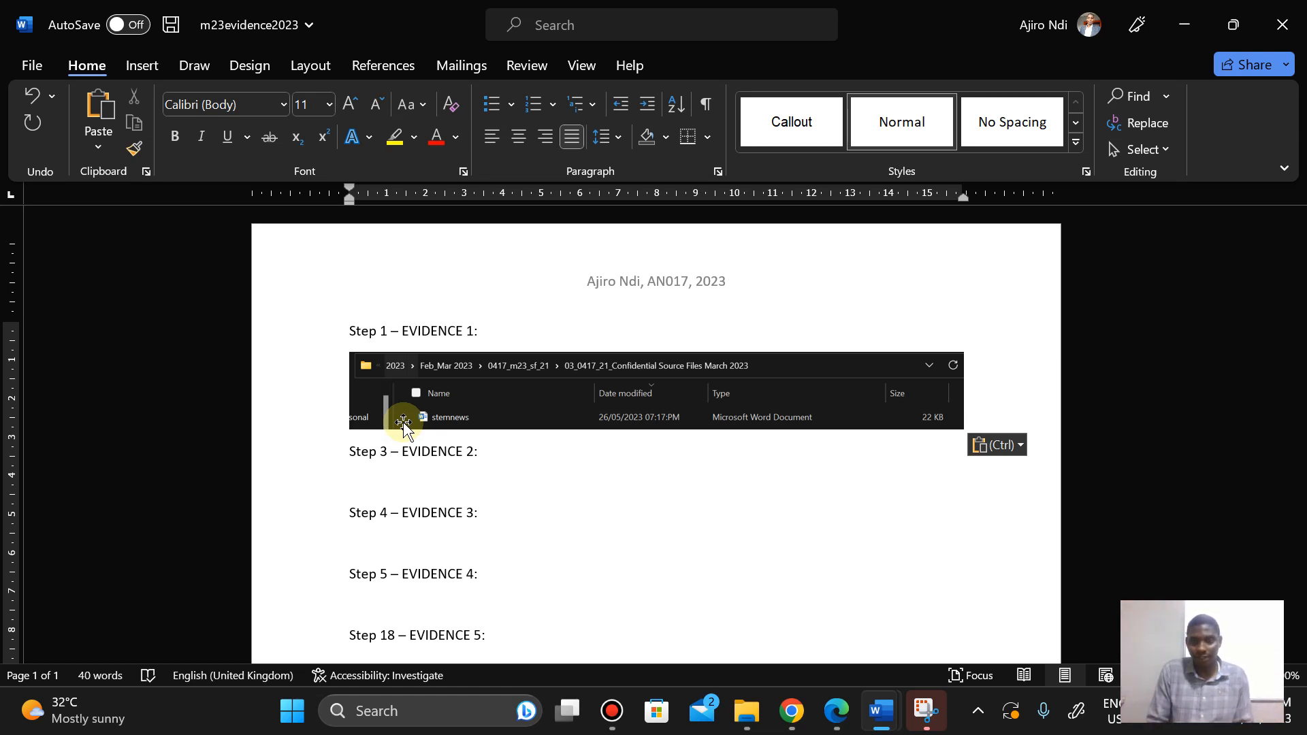
# Step: Check question 2 on the exam paper, then insert a Blank (Three Columns) footer into the stemnews document
pyautogui.click(848, 724)
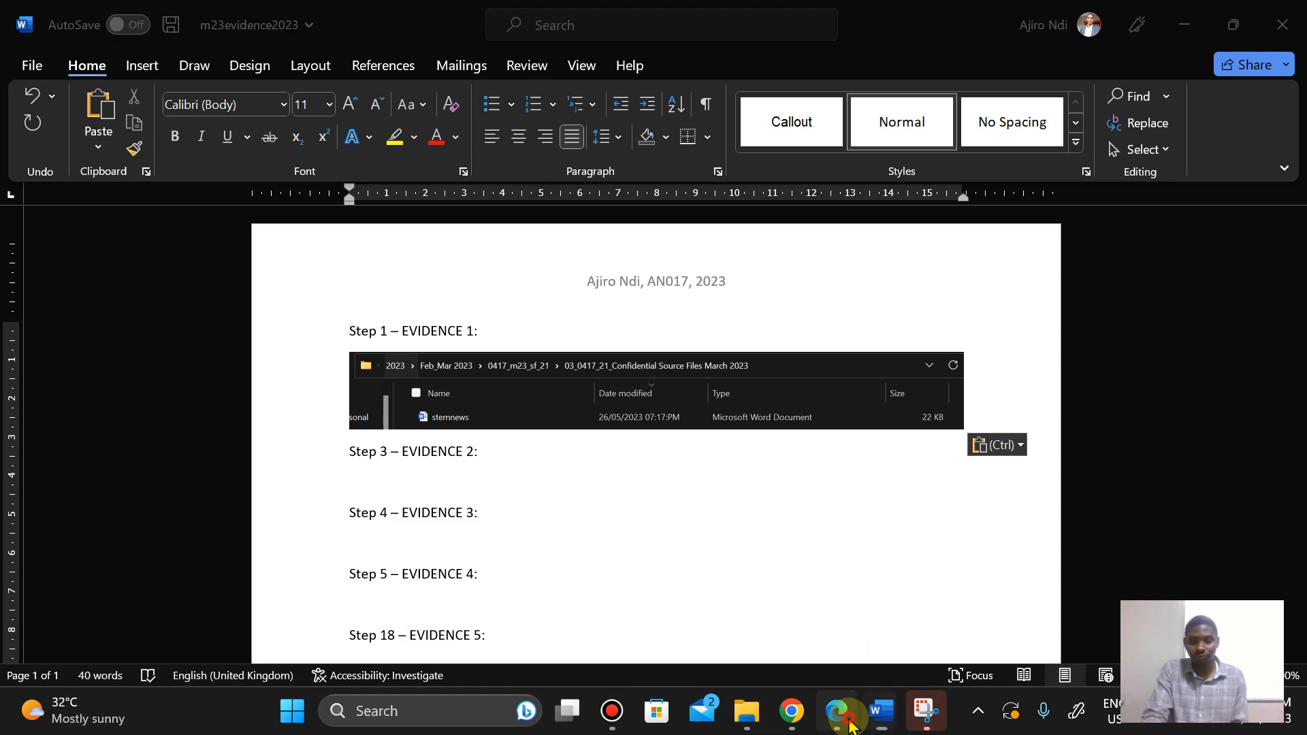
pyautogui.scroll(-5, 456, 547)
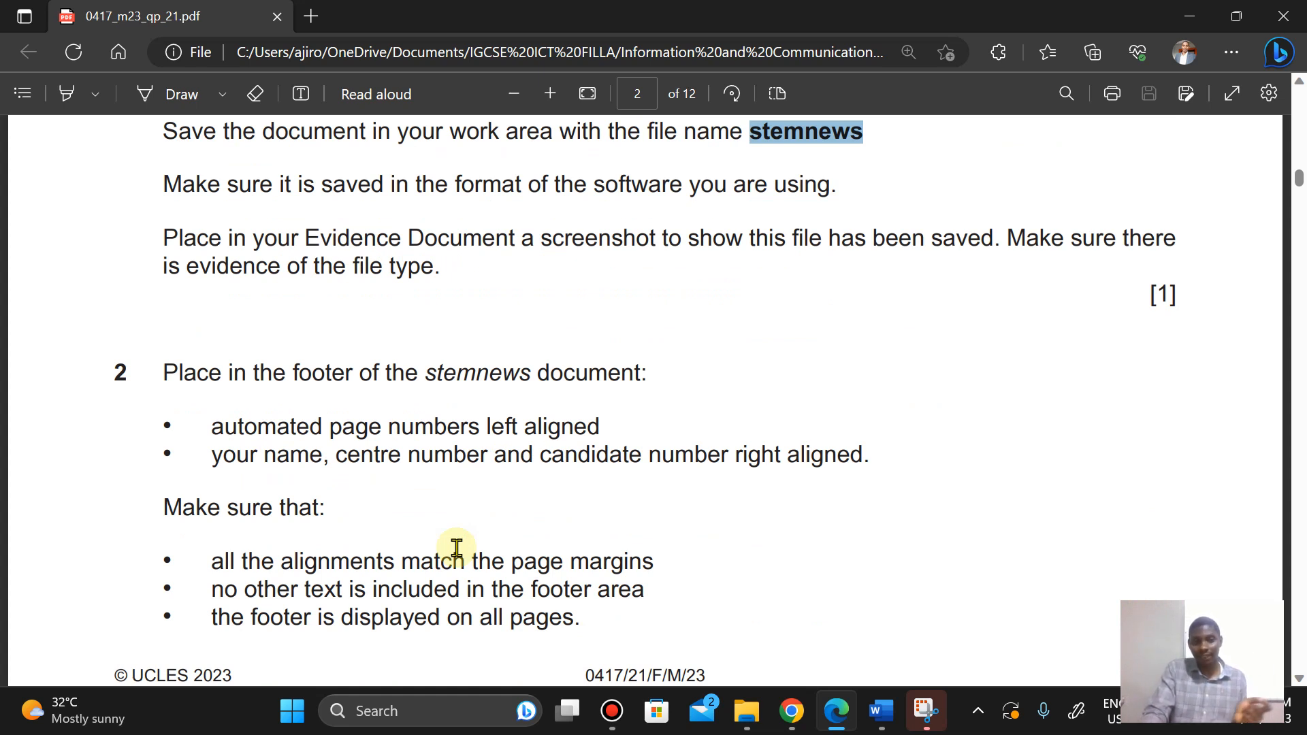
pyautogui.moveTo(881, 711)
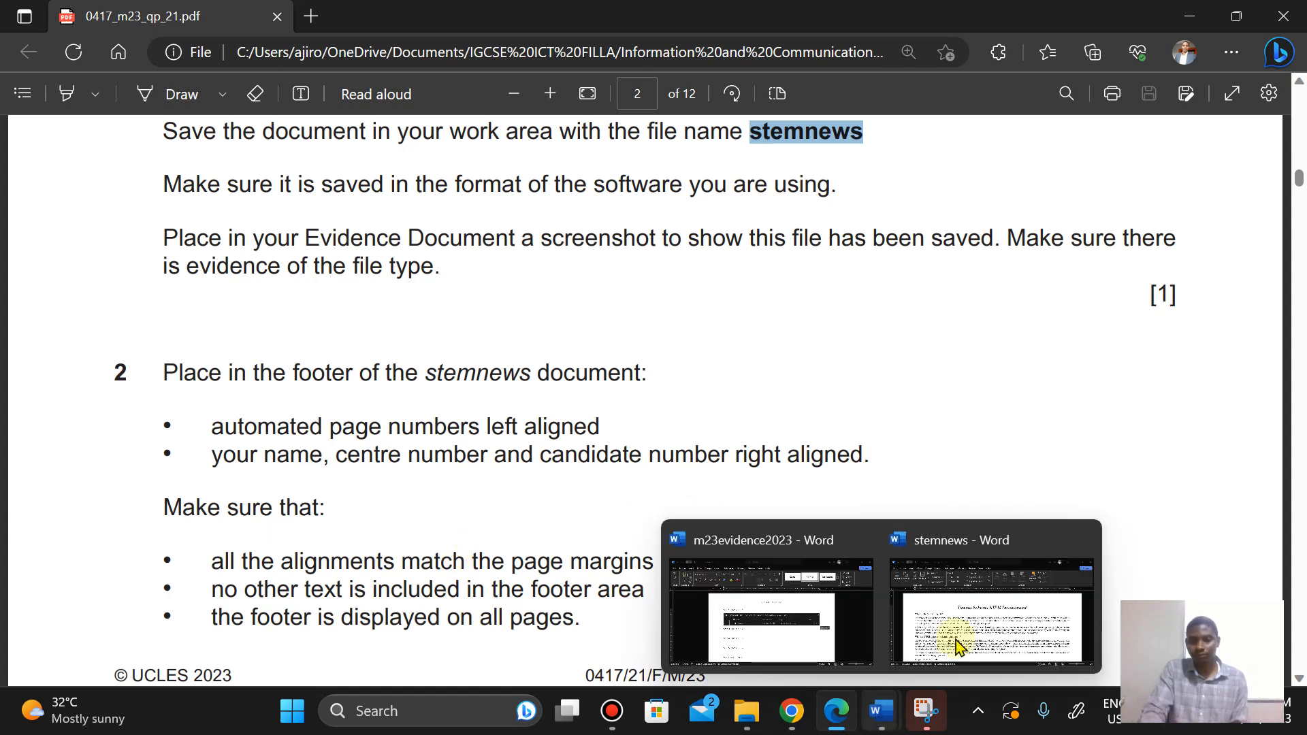
pyautogui.click(972, 620)
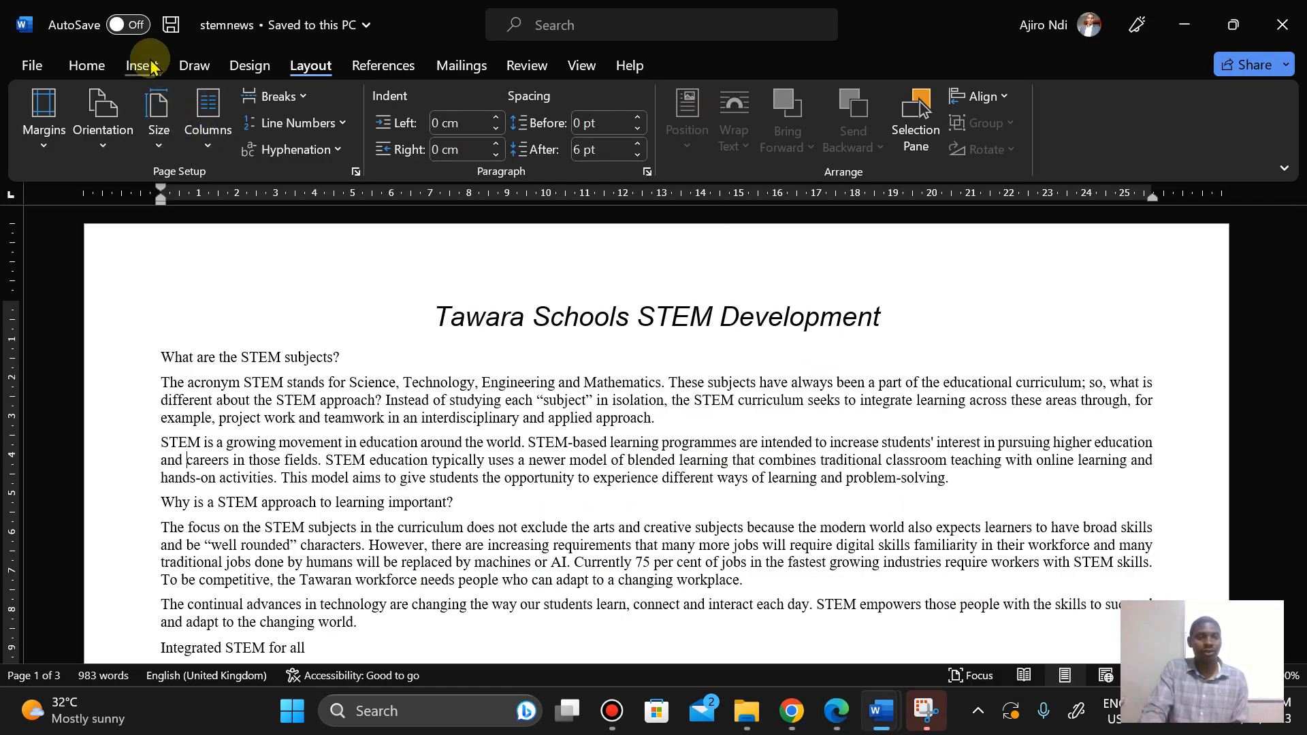
pyautogui.click(145, 65)
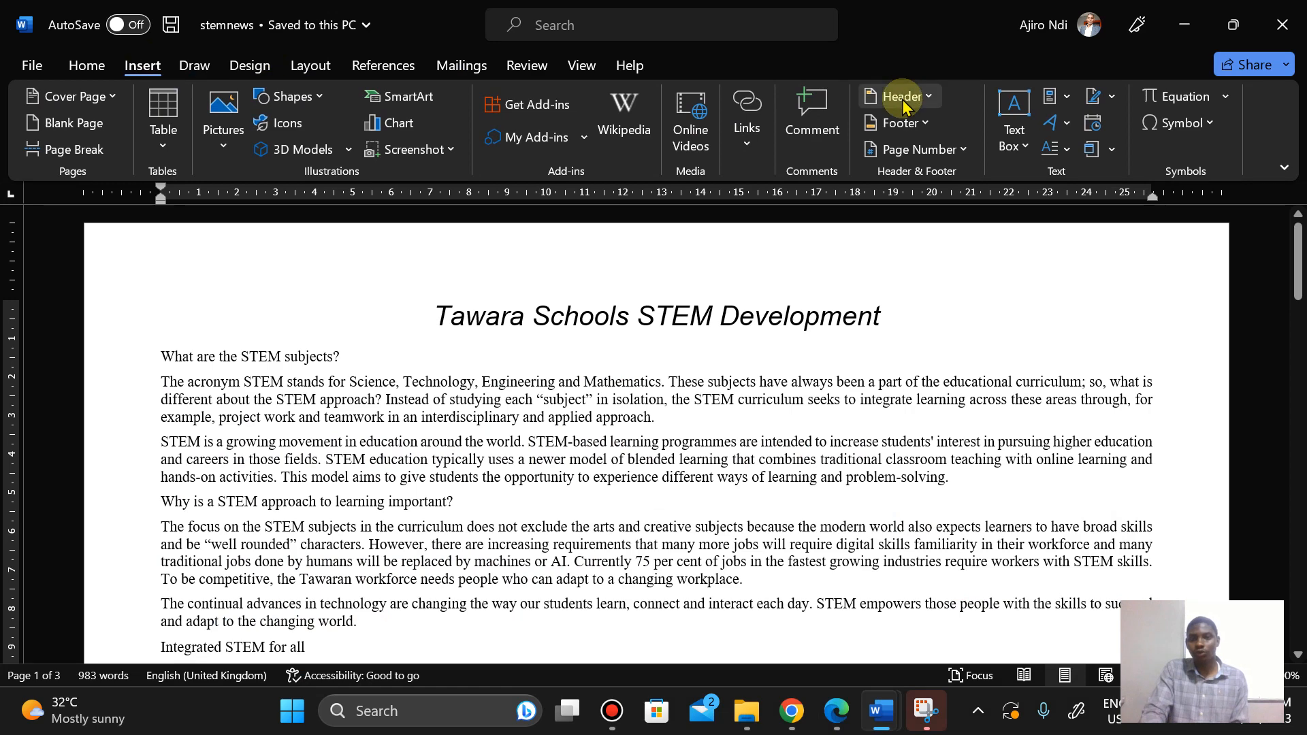
pyautogui.click(900, 123)
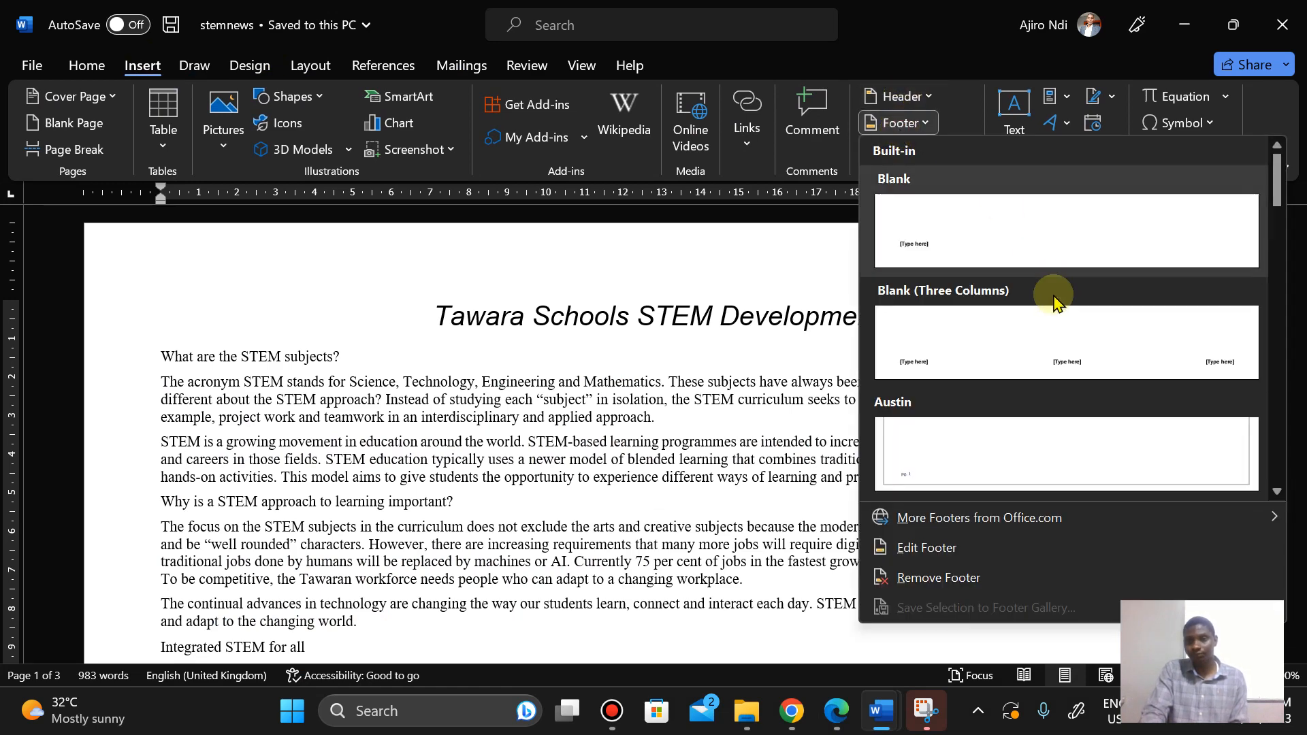
pyautogui.click(1046, 354)
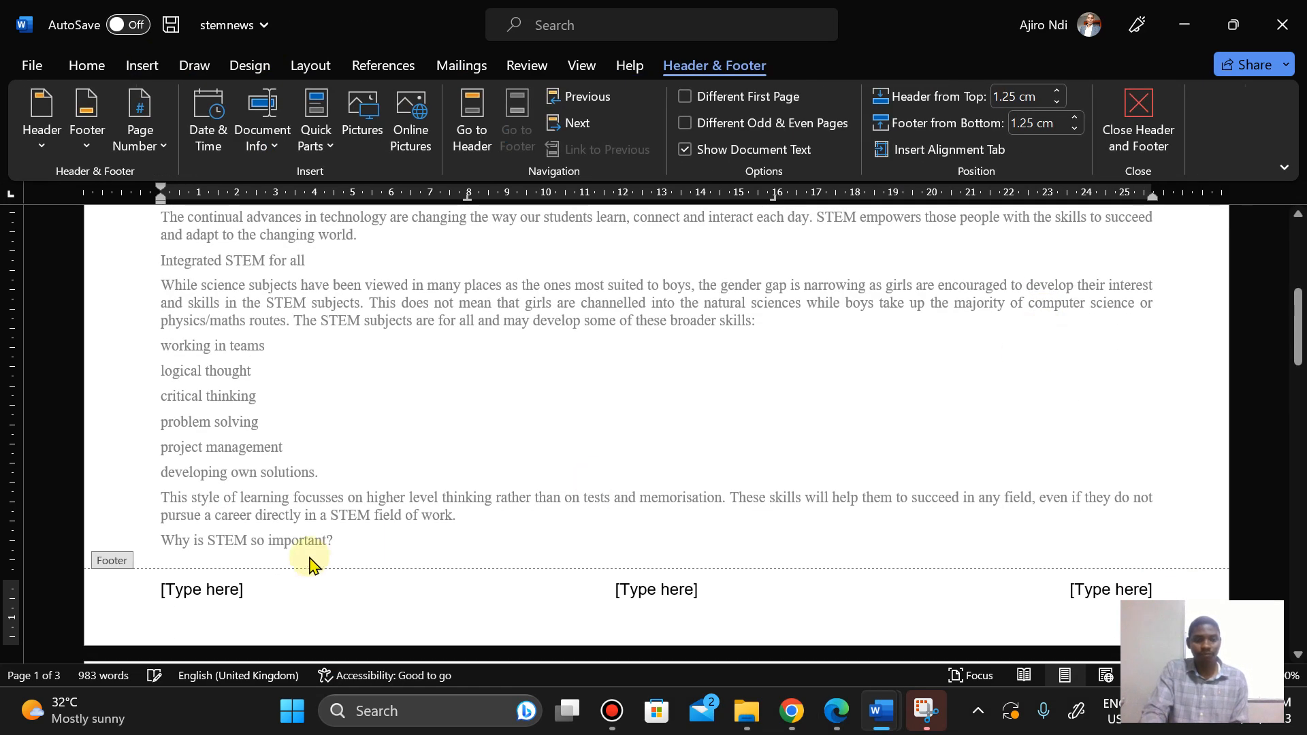
# Step: Insert an automatic page number at the current position in the footer's left placeholder
pyautogui.click(832, 720)
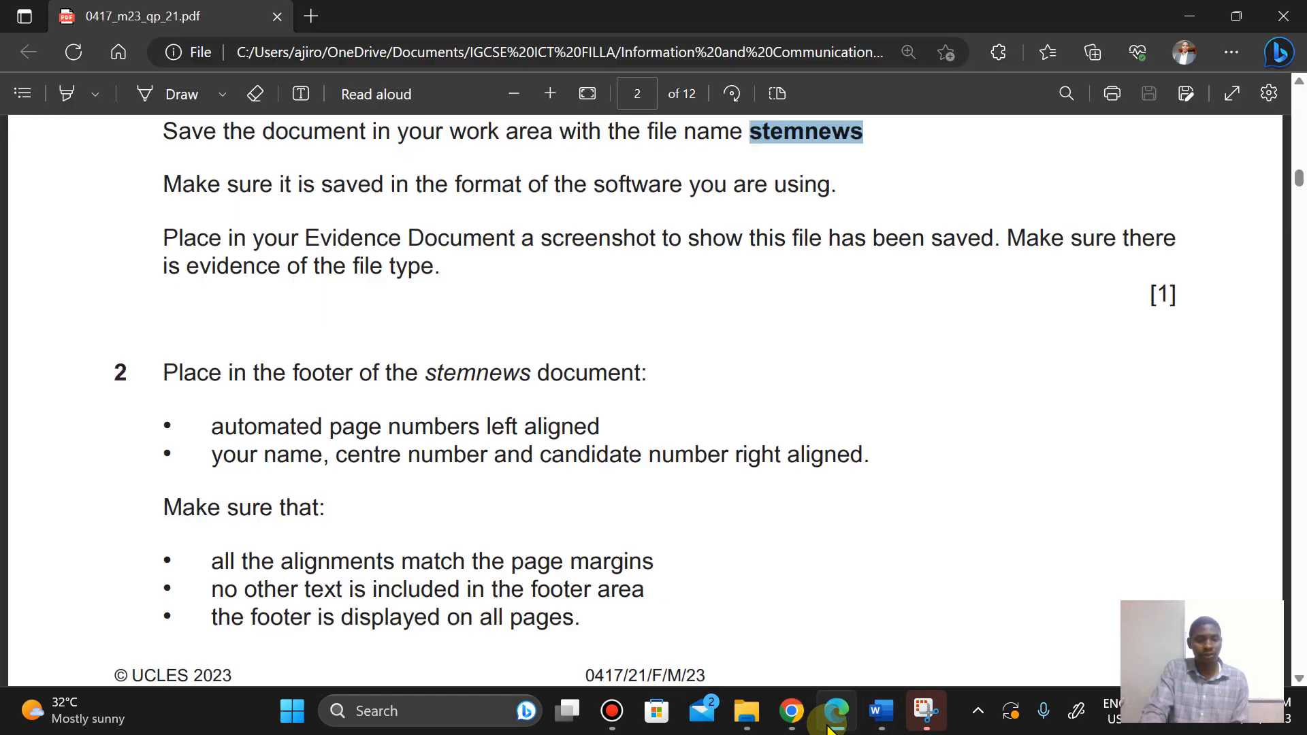
pyautogui.click(832, 720)
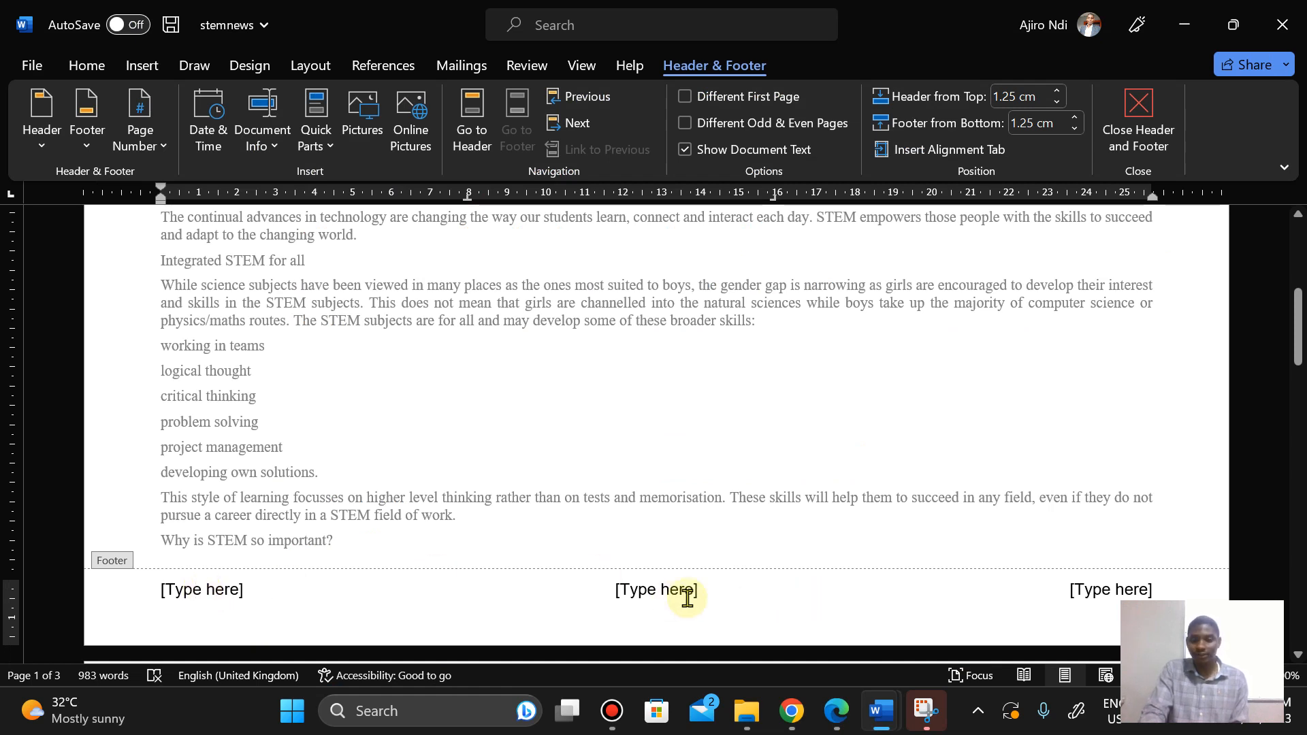
pyautogui.click(191, 587)
pyautogui.click(140, 146)
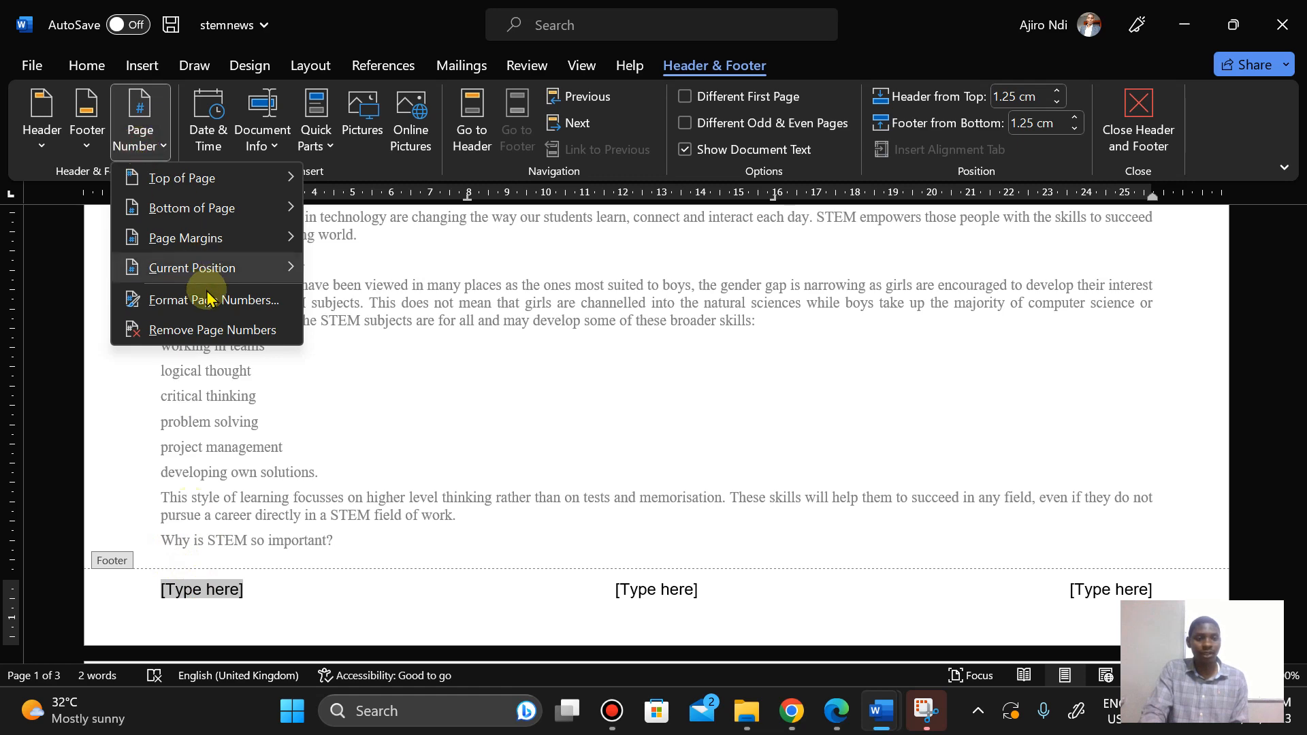
pyautogui.moveTo(195, 272)
pyautogui.click(497, 268)
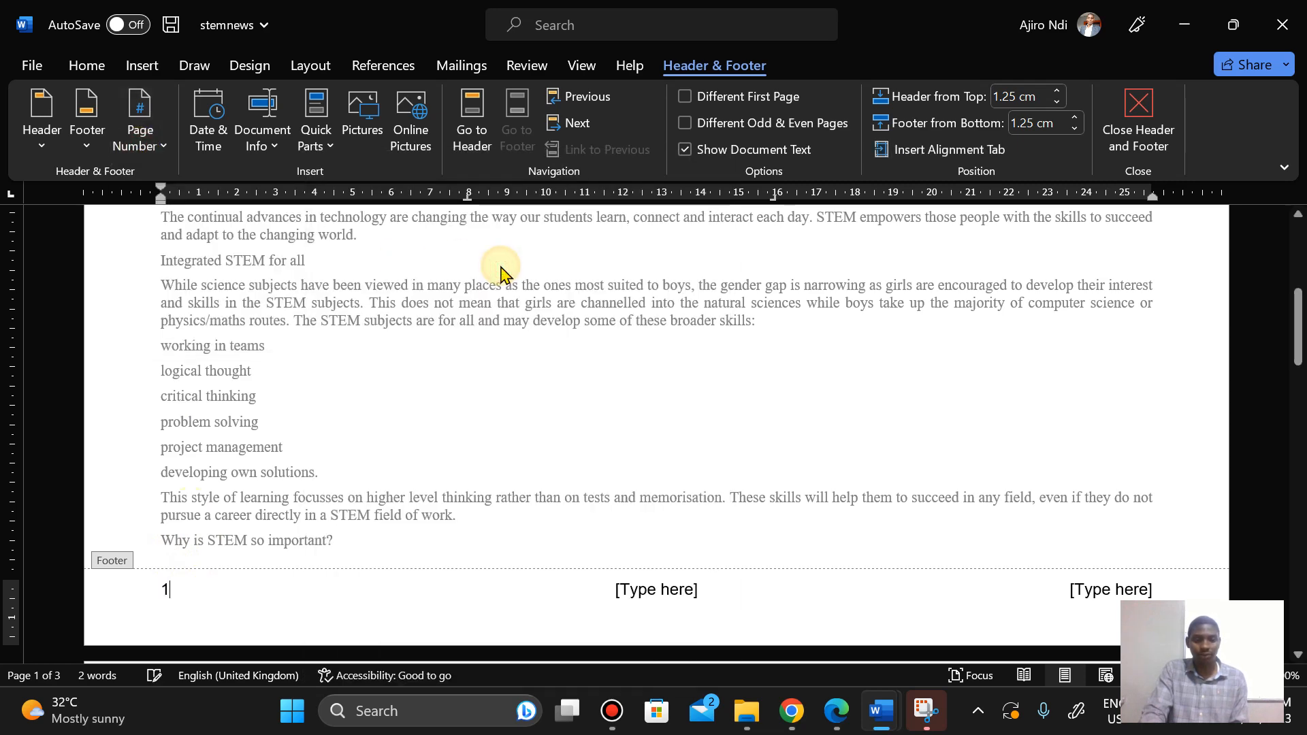
# Step: Replace the footer's right placeholder with the candidate's name, centre number and candidate number, separated by commas
pyautogui.click(837, 712)
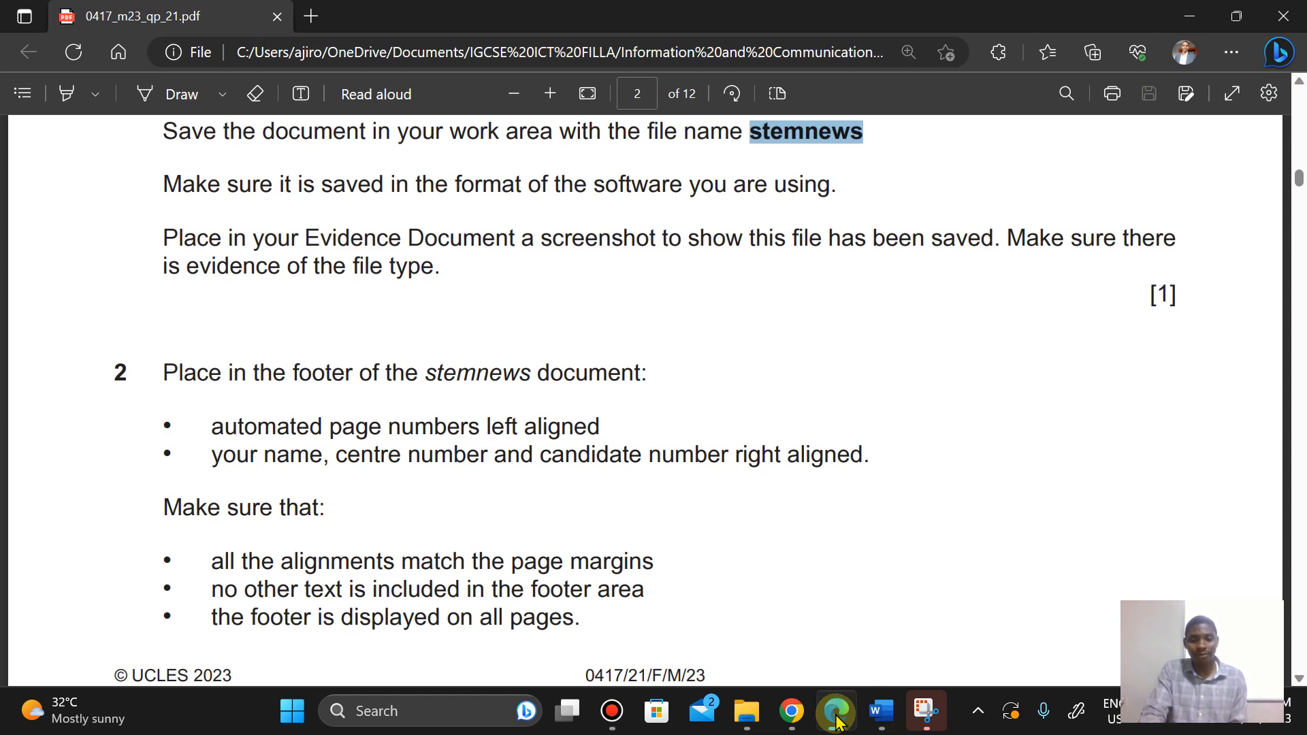
pyautogui.click(837, 722)
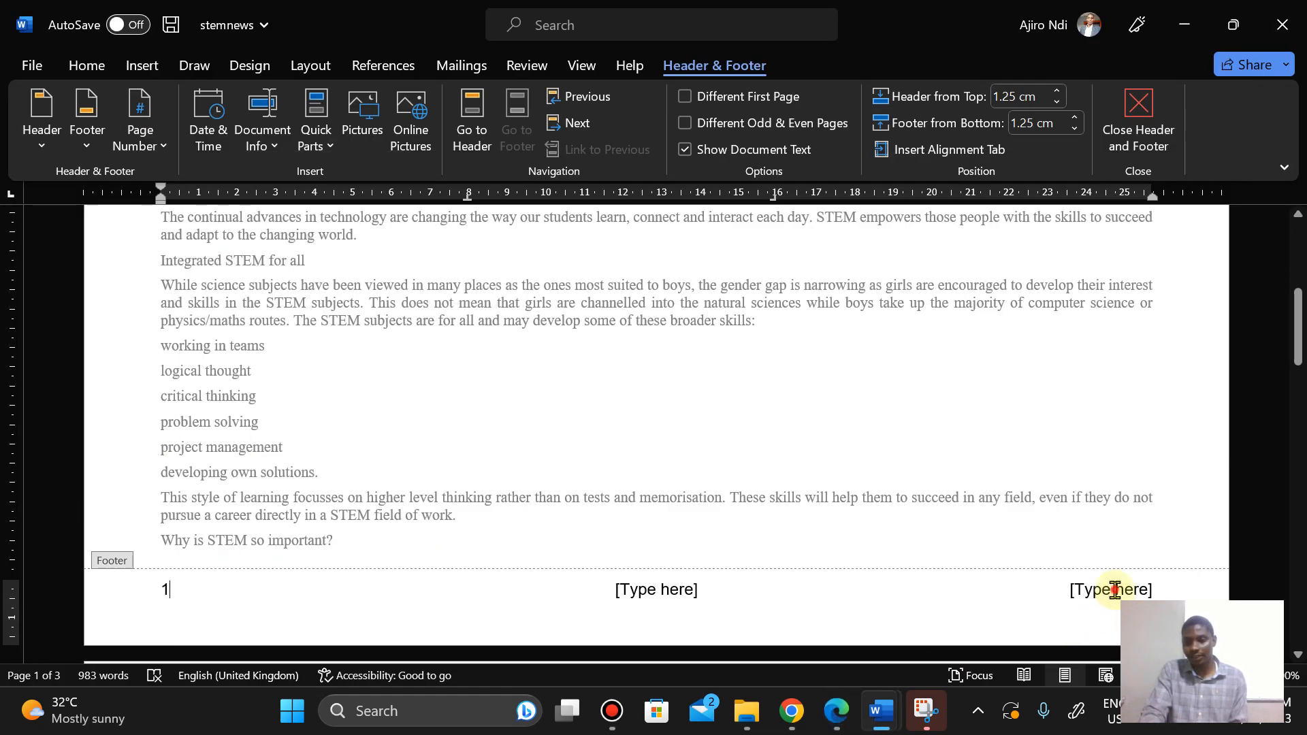
pyautogui.click(1114, 590)
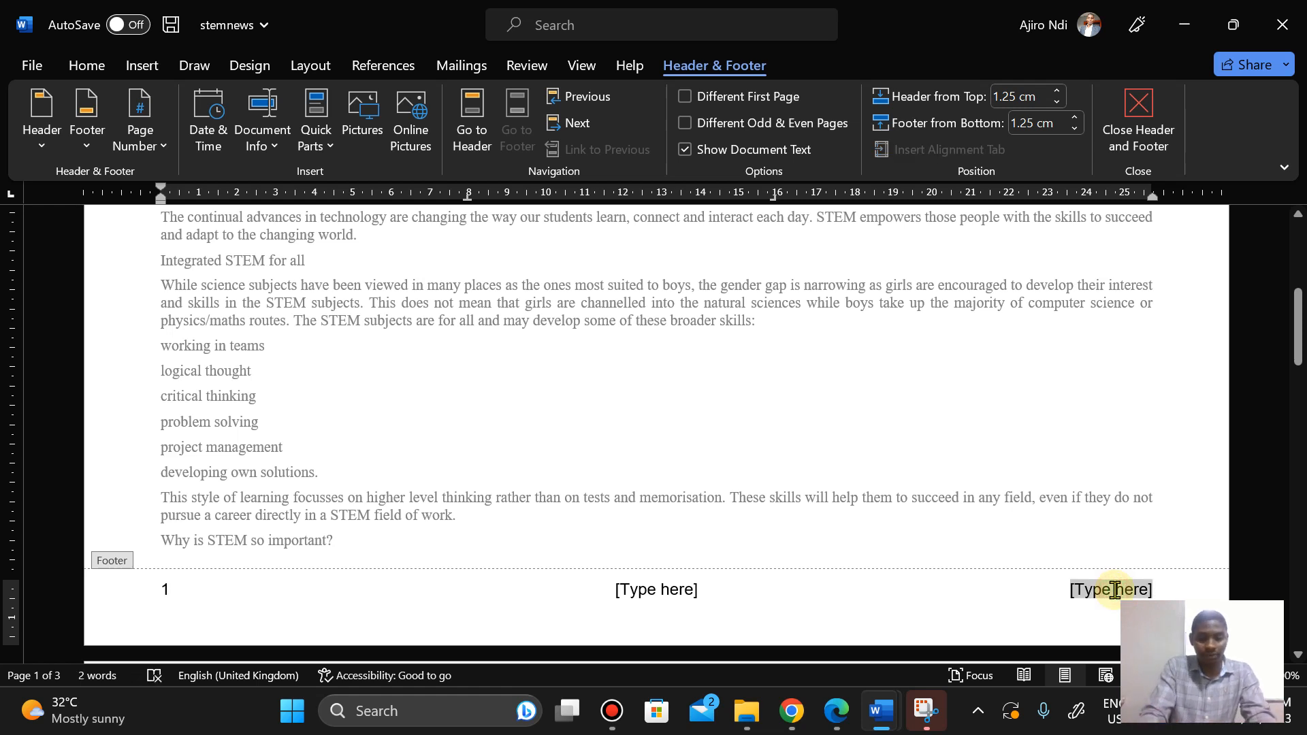
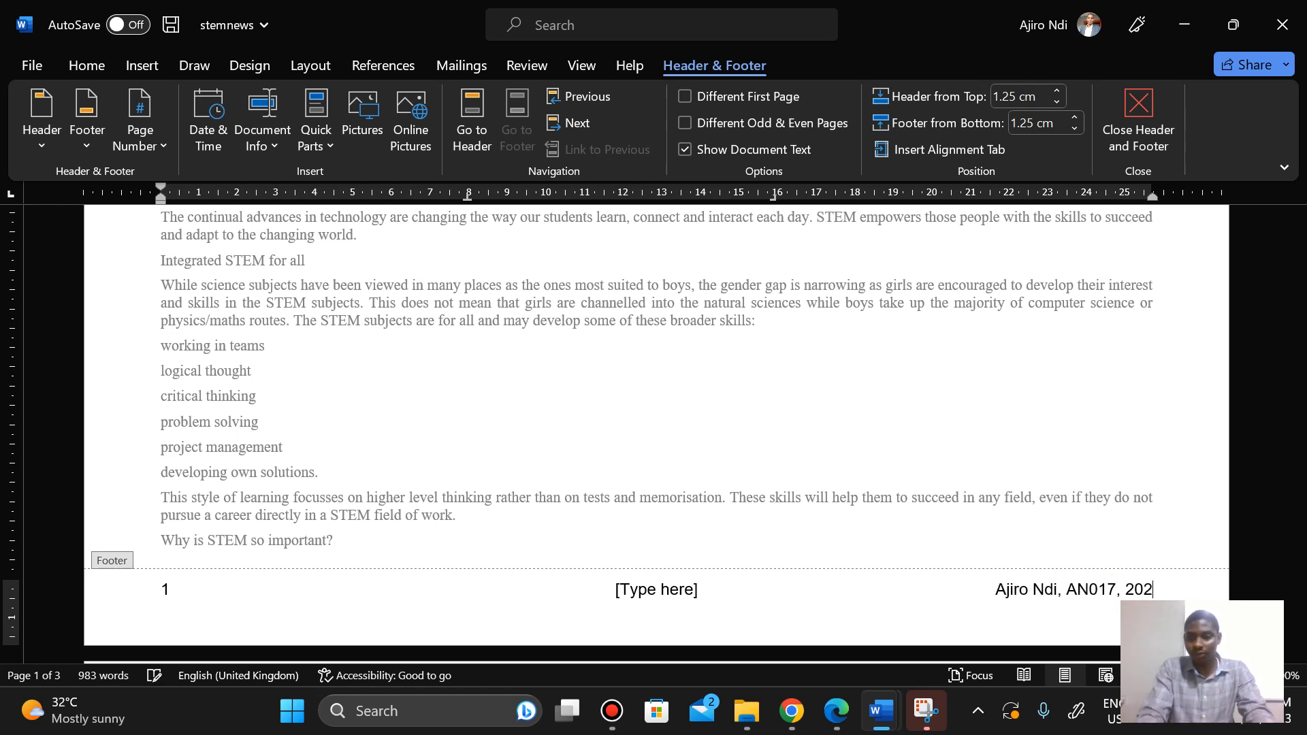
# Step: Show the gridlines to check the footer alignment against the page margins, then hide them again
pyautogui.click(841, 718)
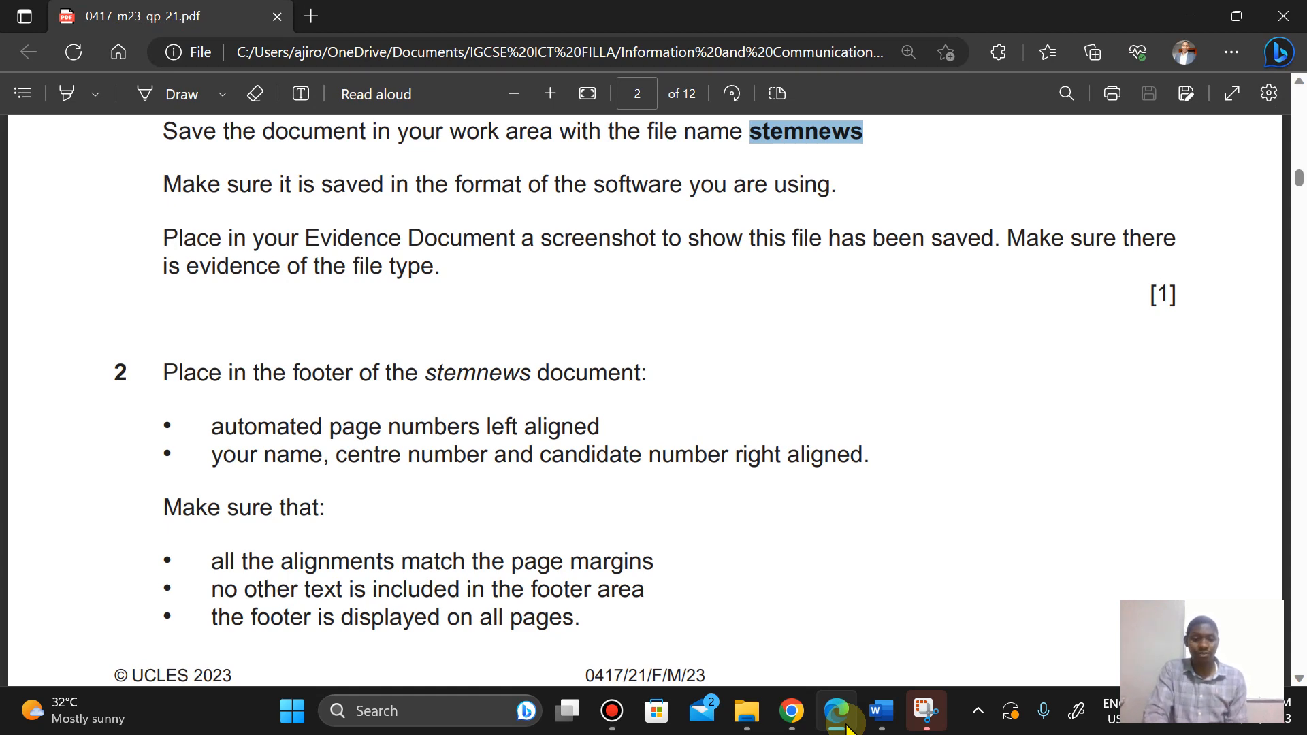
pyautogui.click(881, 710)
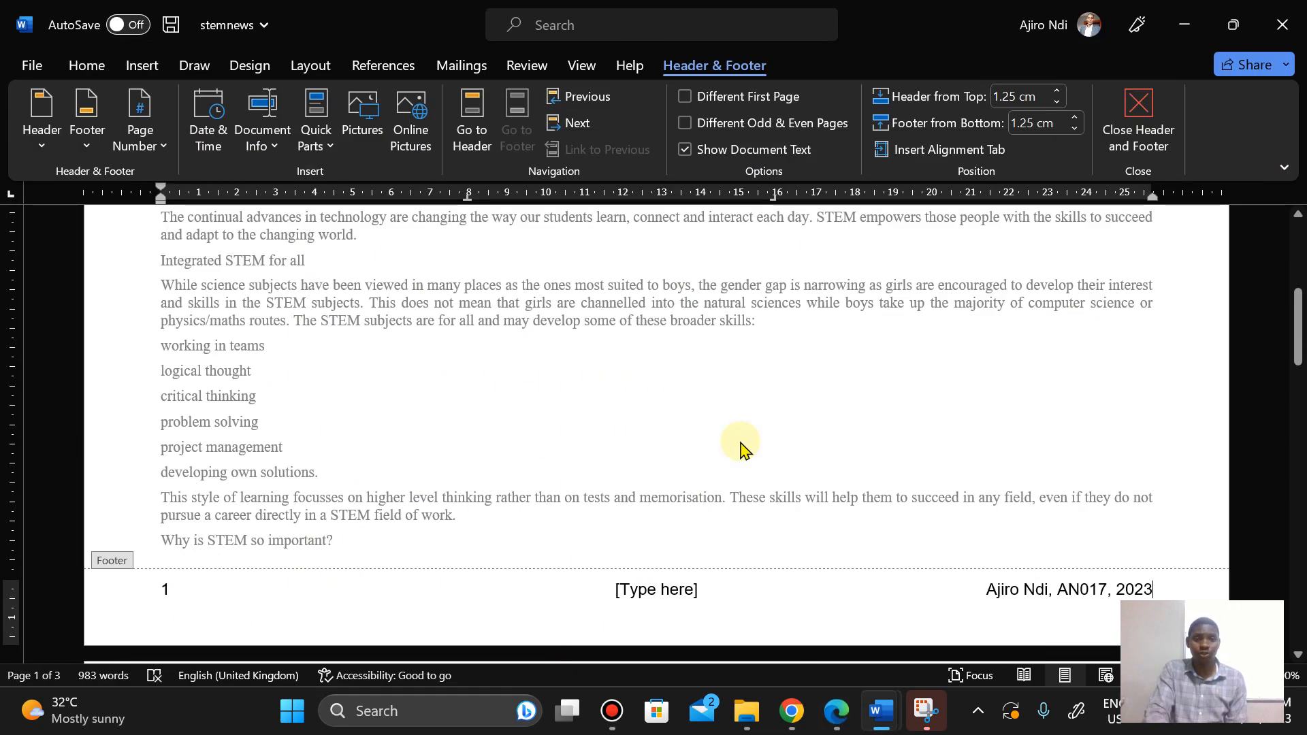
pyautogui.click(592, 71)
pyautogui.click(558, 123)
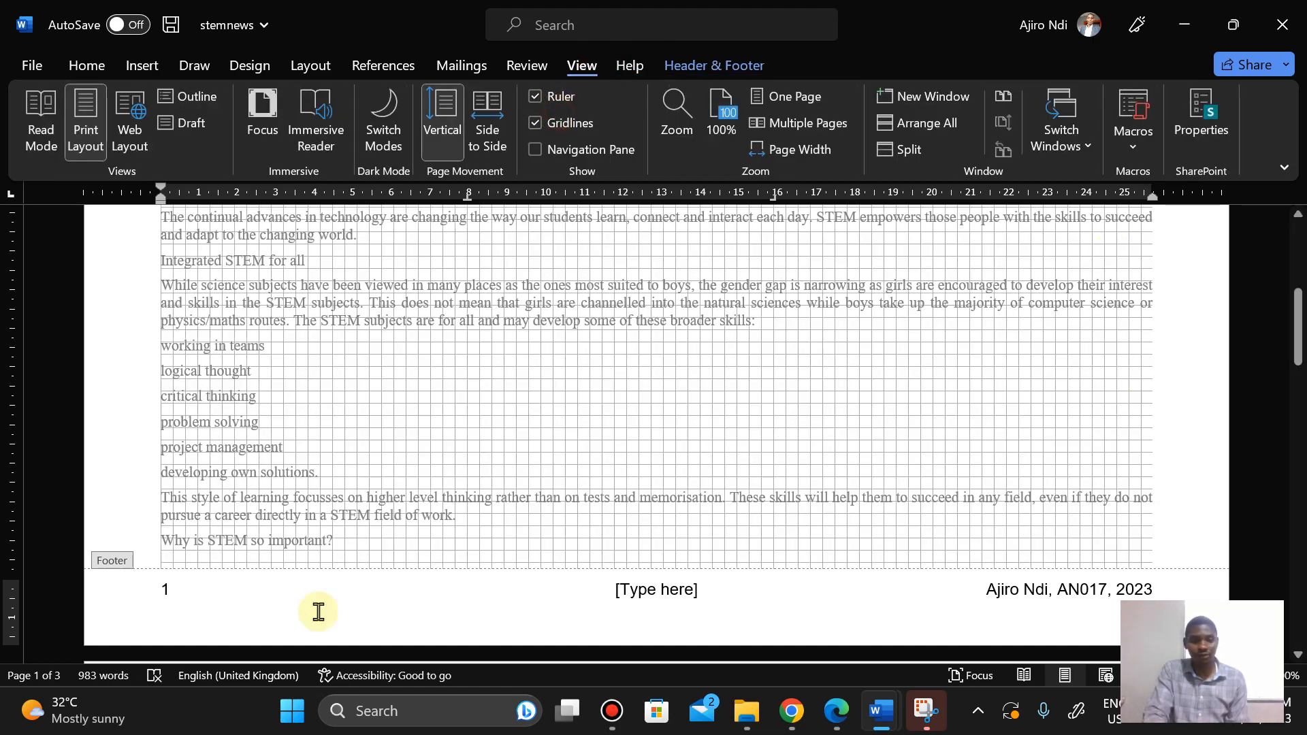
pyautogui.moveTo(1299, 314)
pyautogui.mouseDown()
pyautogui.moveTo(1298, 272)
pyautogui.moveTo(1298, 352)
pyautogui.moveTo(1298, 325)
pyautogui.mouseUp()
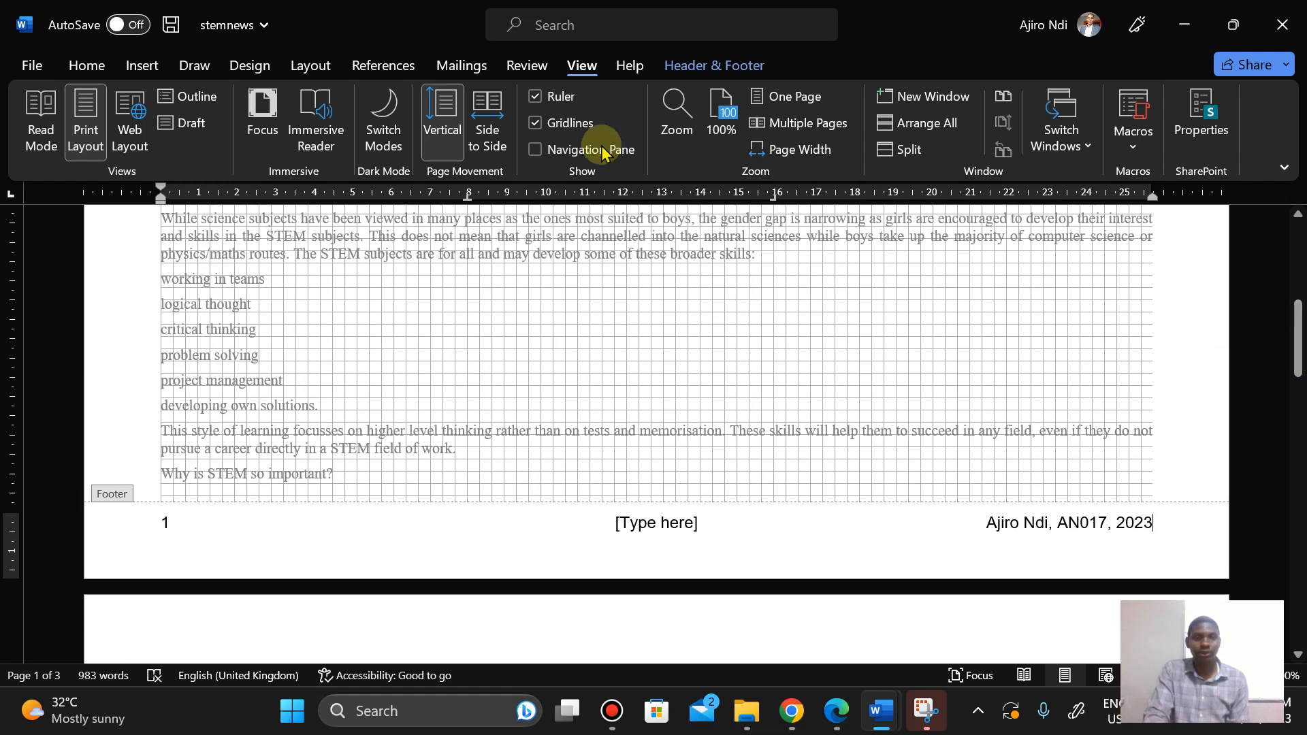
pyautogui.click(555, 124)
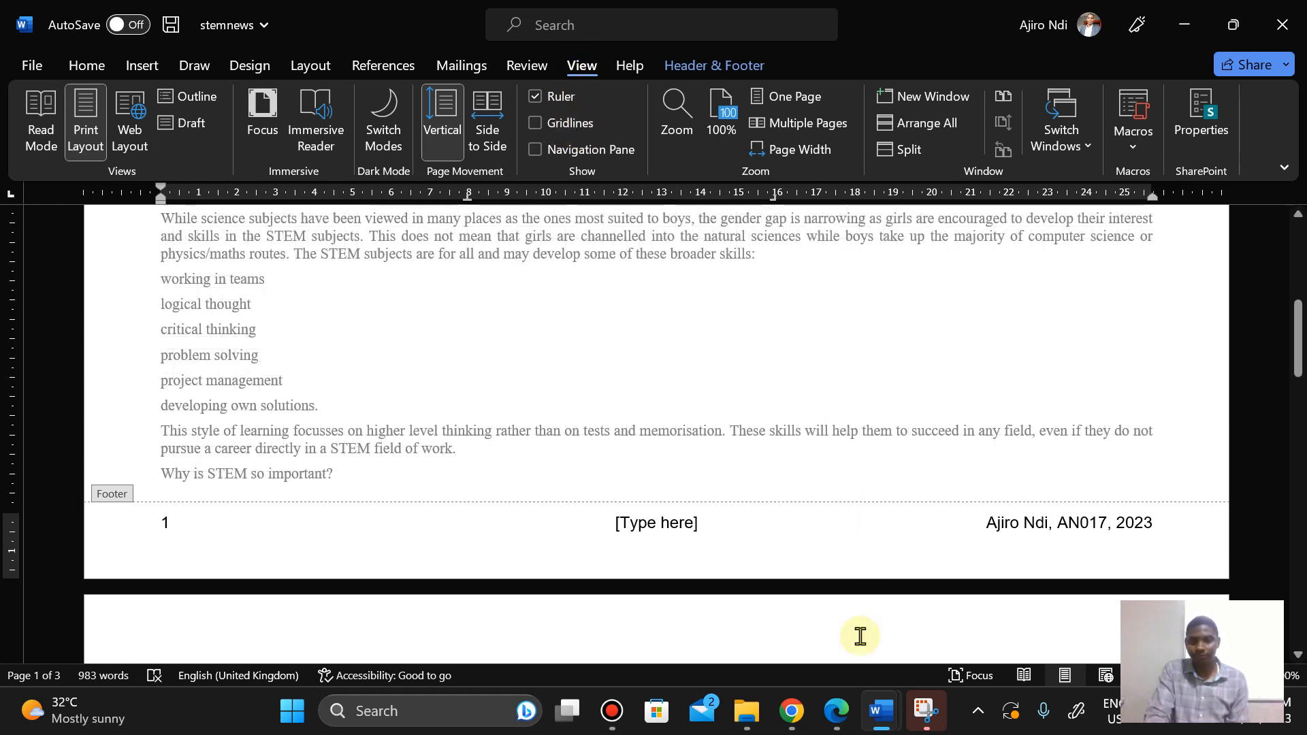
# Step: Delete the empty middle placeholder from the footer
pyautogui.click(837, 728)
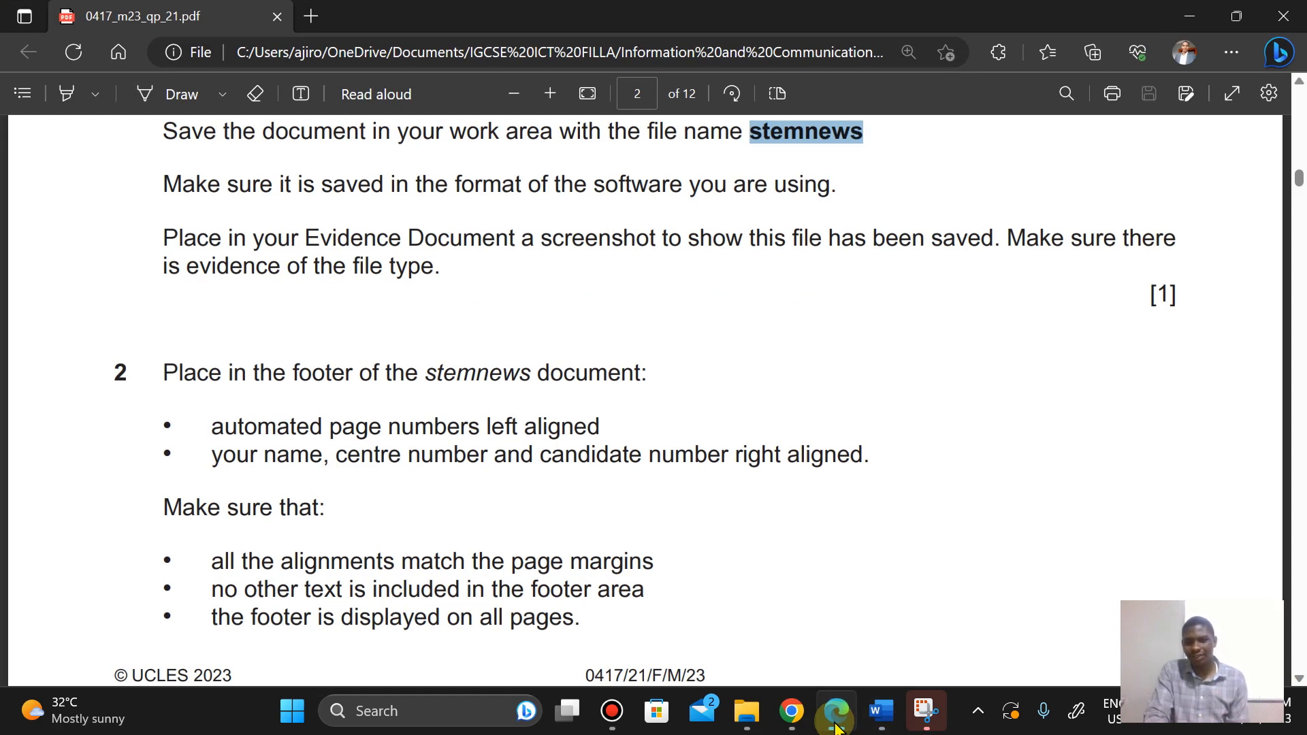
pyautogui.click(837, 728)
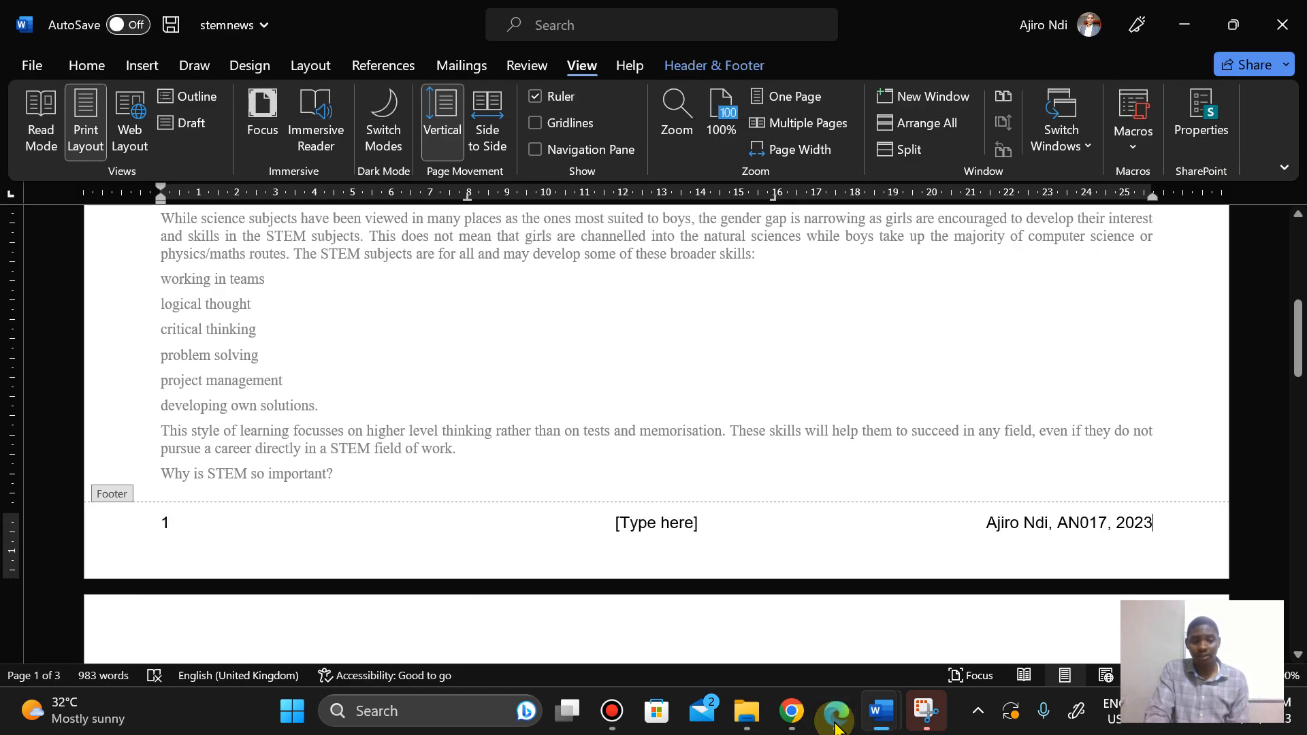
pyautogui.click(657, 518)
pyautogui.press('Delete')
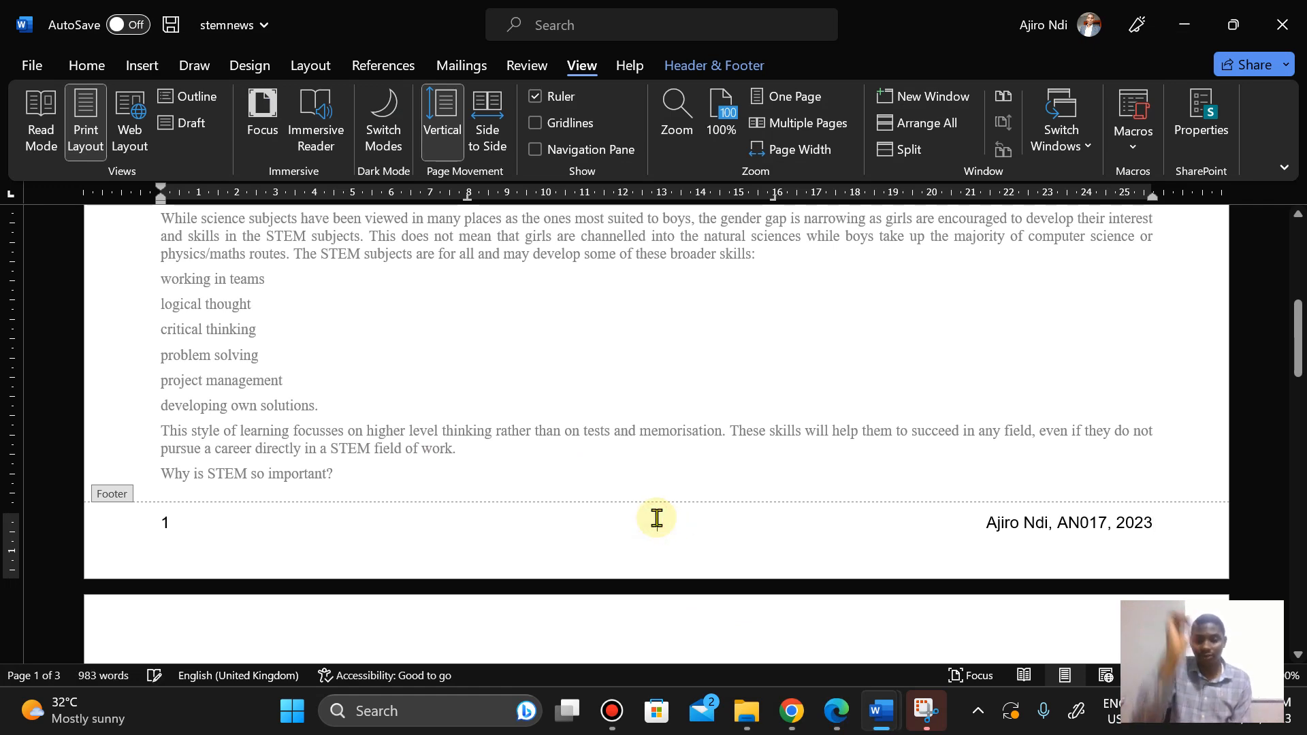
pyautogui.click(840, 723)
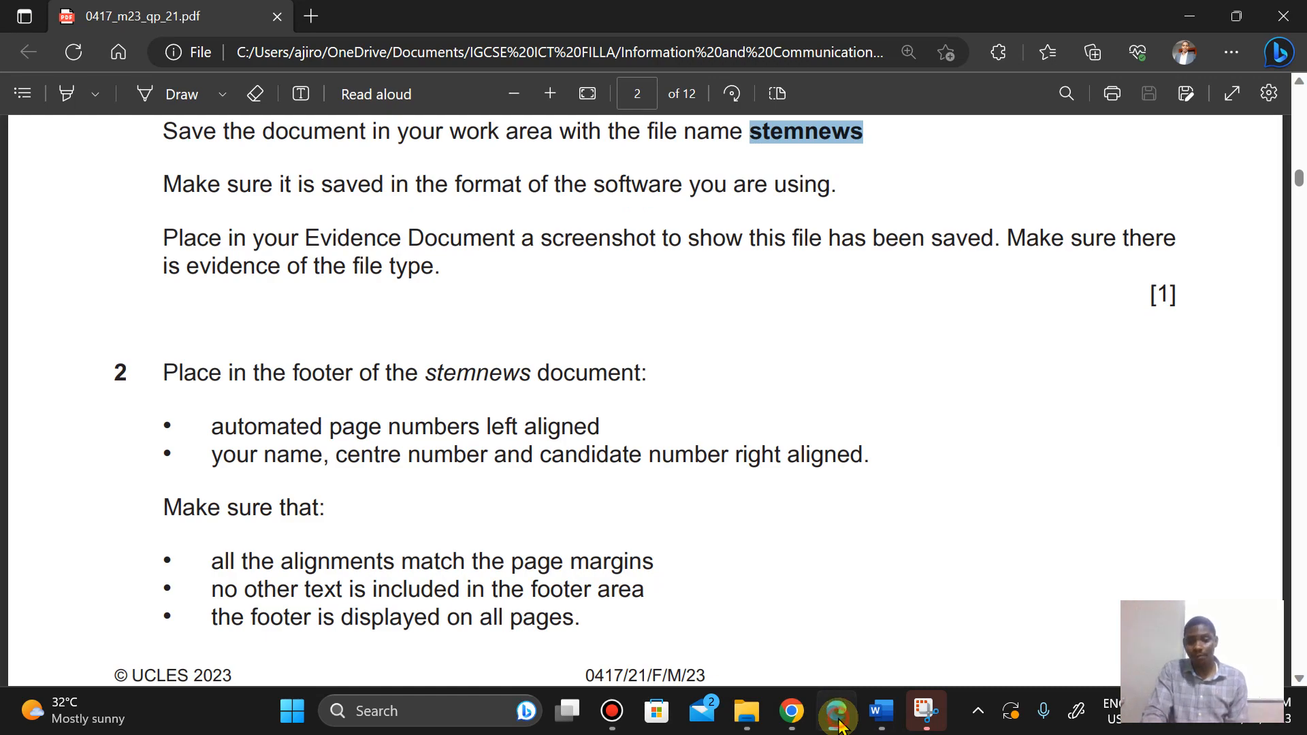
pyautogui.click(839, 723)
pyautogui.moveTo(1297, 320); pyautogui.dragTo(1301, 253)
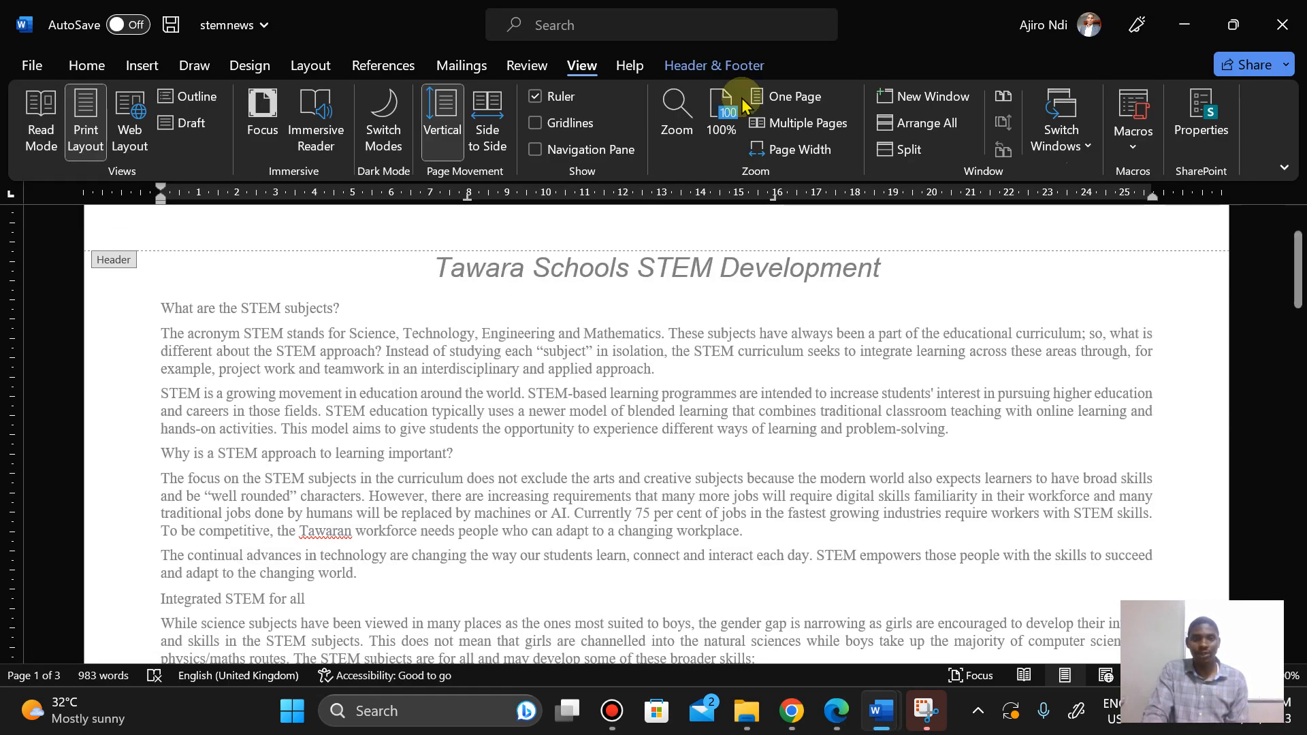
# Step: Close the header and footer editing view to return to the document body
pyautogui.click(678, 68)
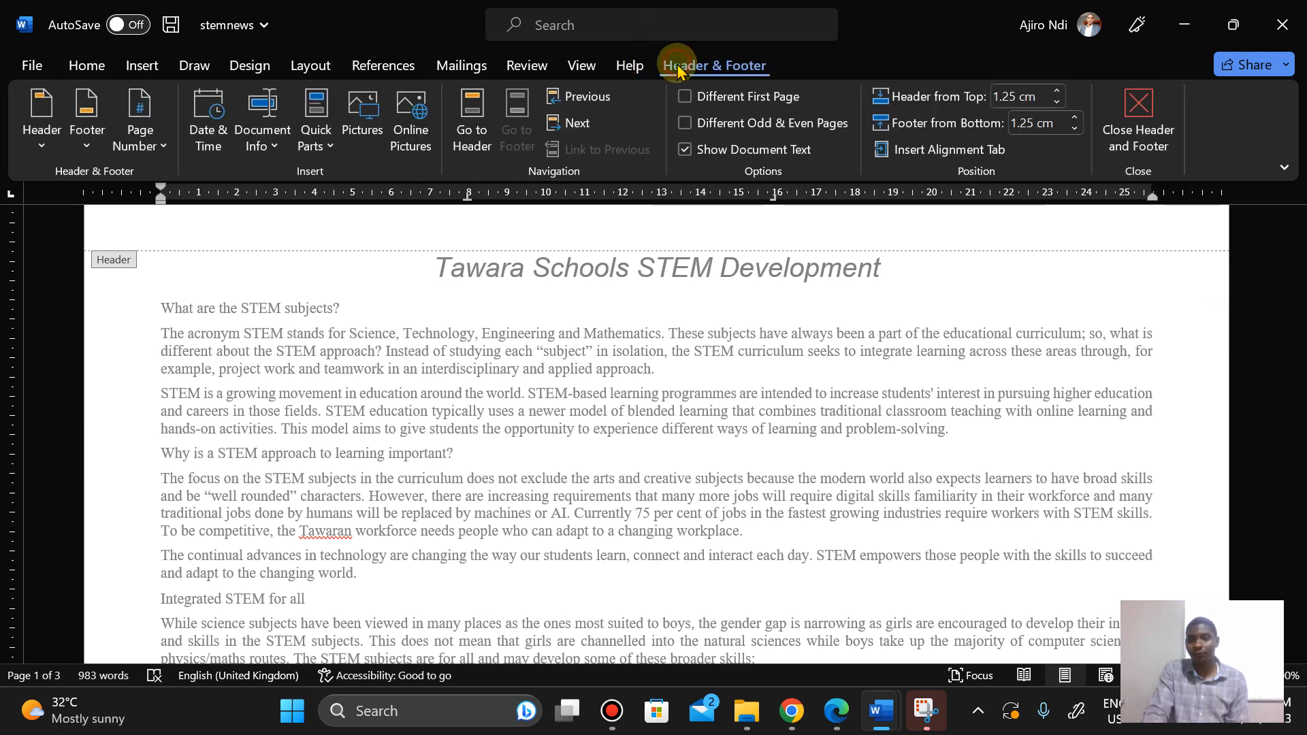
pyautogui.click(1144, 136)
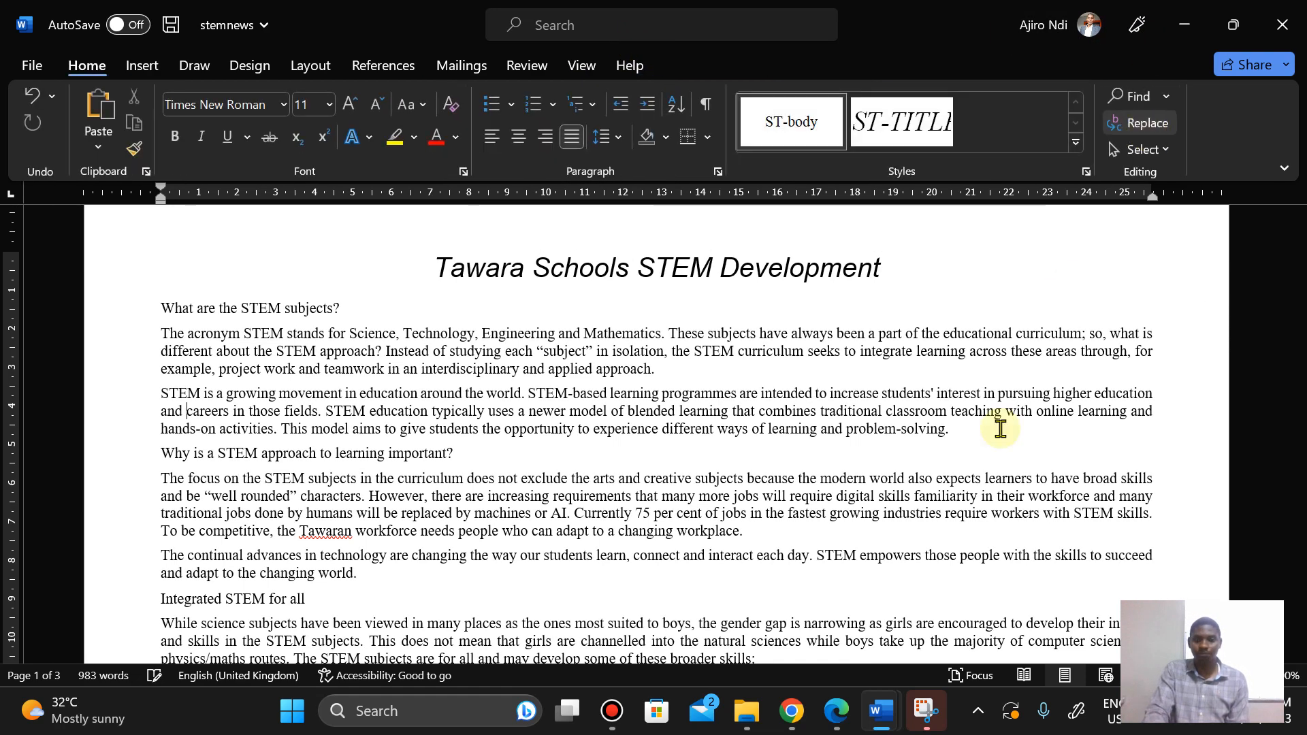
# Step: Read question 3's house style specification in the question paper, then return to the stemnews document
pyautogui.click(832, 719)
pyautogui.press('Down')
pyautogui.press('Down')
pyautogui.press('Down')
pyautogui.press('Down')
pyautogui.press('Down')
pyautogui.press('Down')
pyautogui.press('Down')
pyautogui.press('Down')
pyautogui.press('Down')
pyautogui.press('Down')
pyautogui.press('Down')
pyautogui.press('Down')
pyautogui.press('Down')
pyautogui.press('Down')
pyautogui.press('Down')
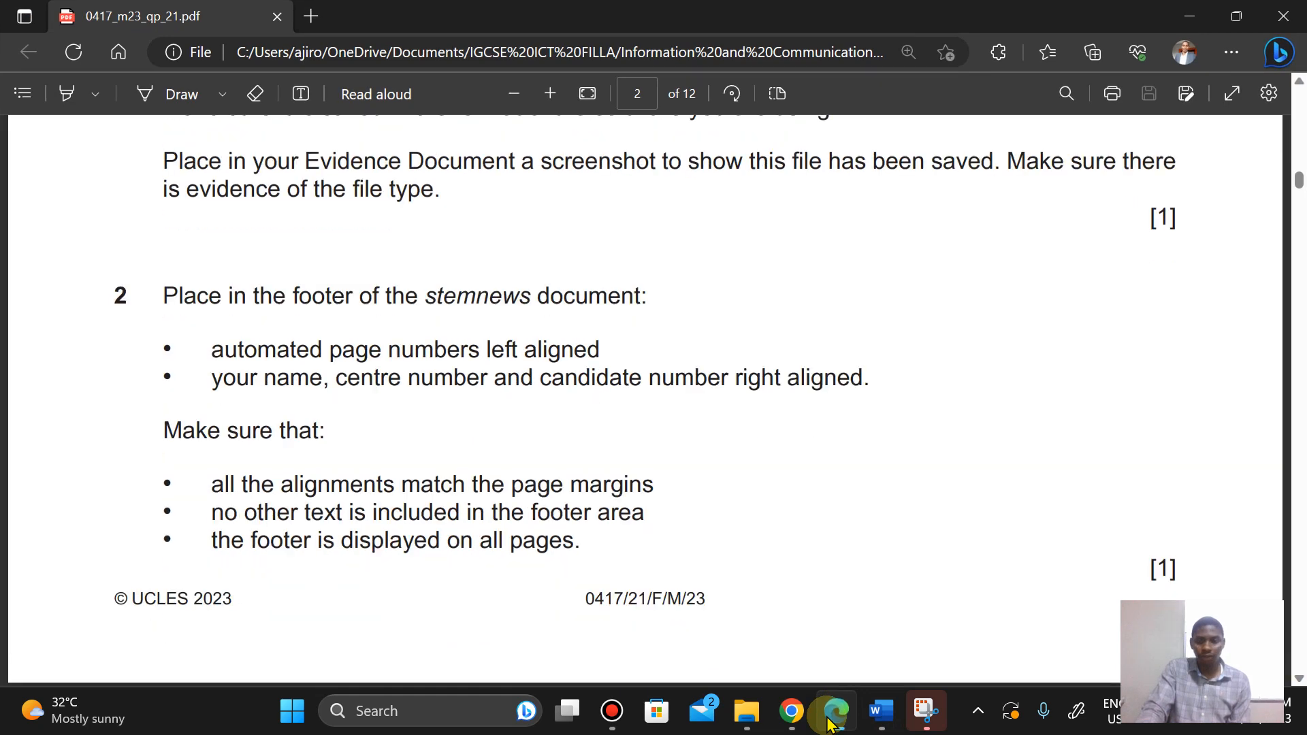
pyautogui.press('Down')
pyautogui.press('Down')
pyautogui.press('Down')
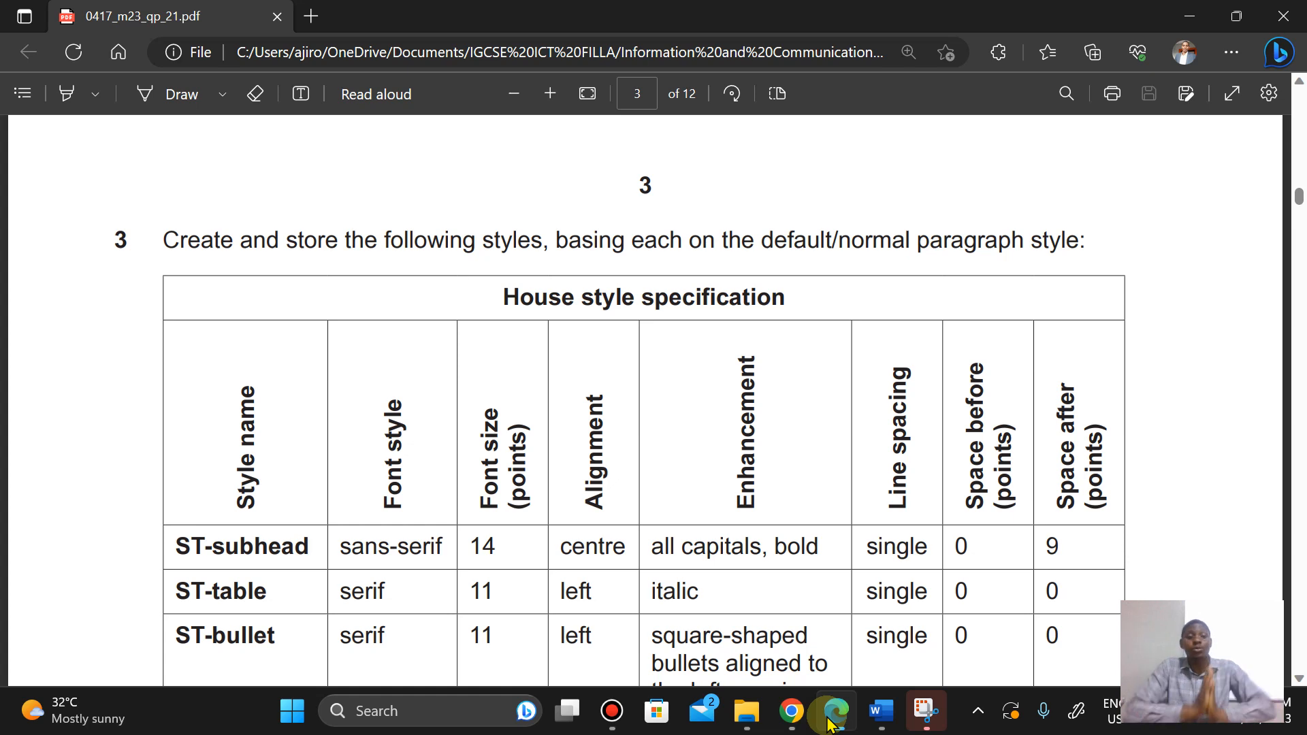
pyautogui.press('Down')
pyautogui.press('Down')
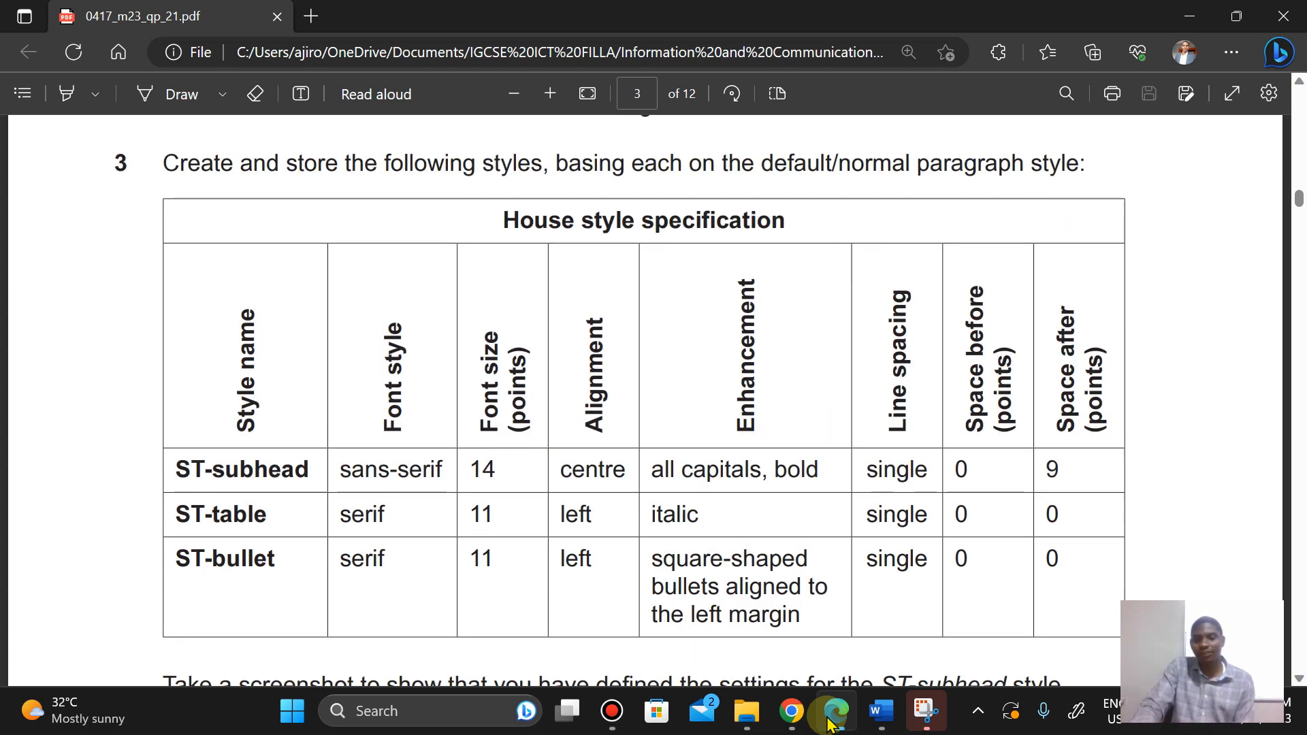
pyautogui.press('Up')
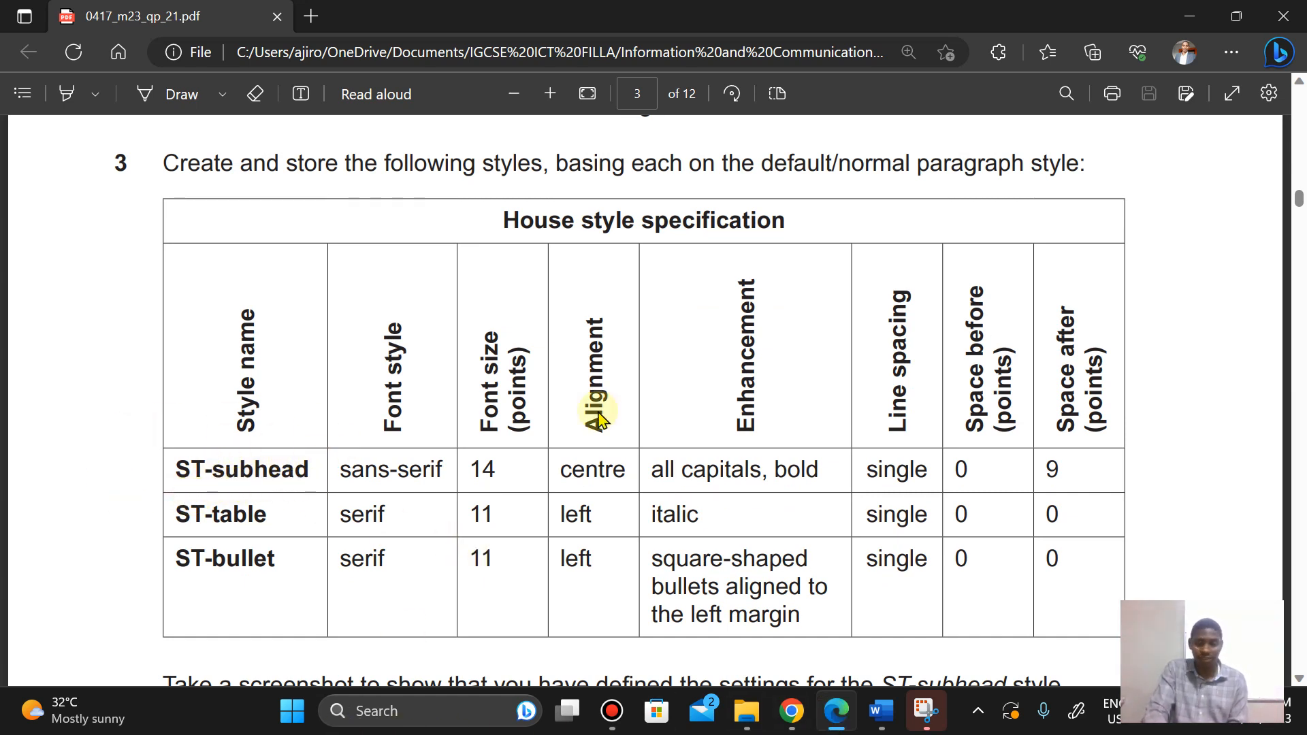
pyautogui.moveTo(879, 727)
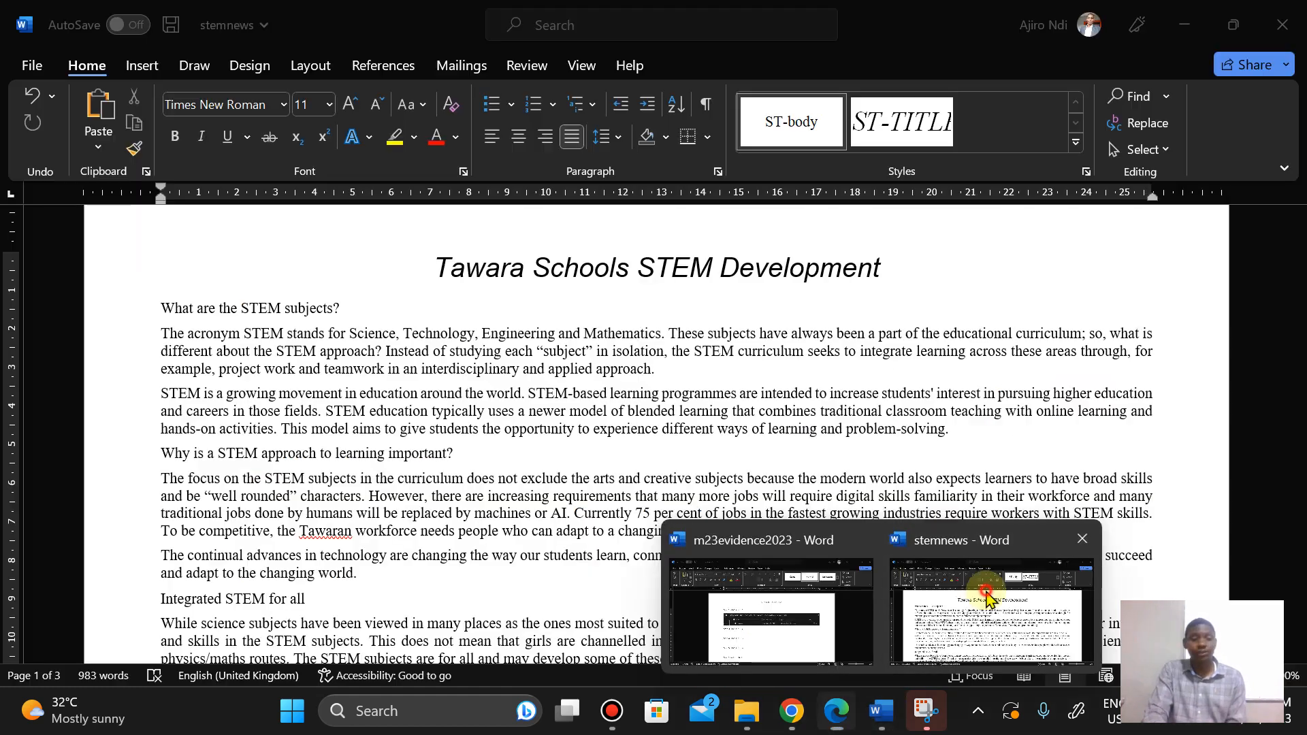
pyautogui.click(987, 600)
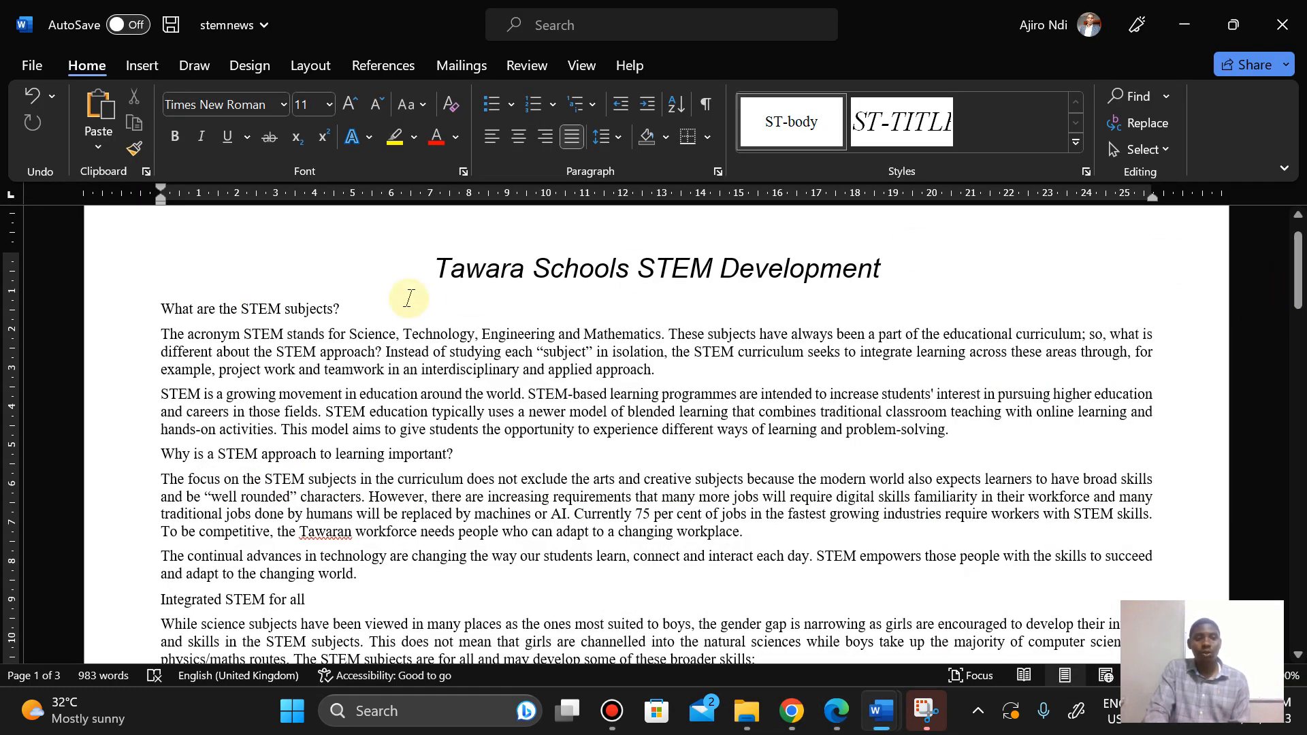
# Step: Add a new empty paragraph after the last paragraph at the end of the document
pyautogui.click(1298, 254)
pyautogui.moveTo(1299, 253); pyautogui.dragTo(1297, 562)
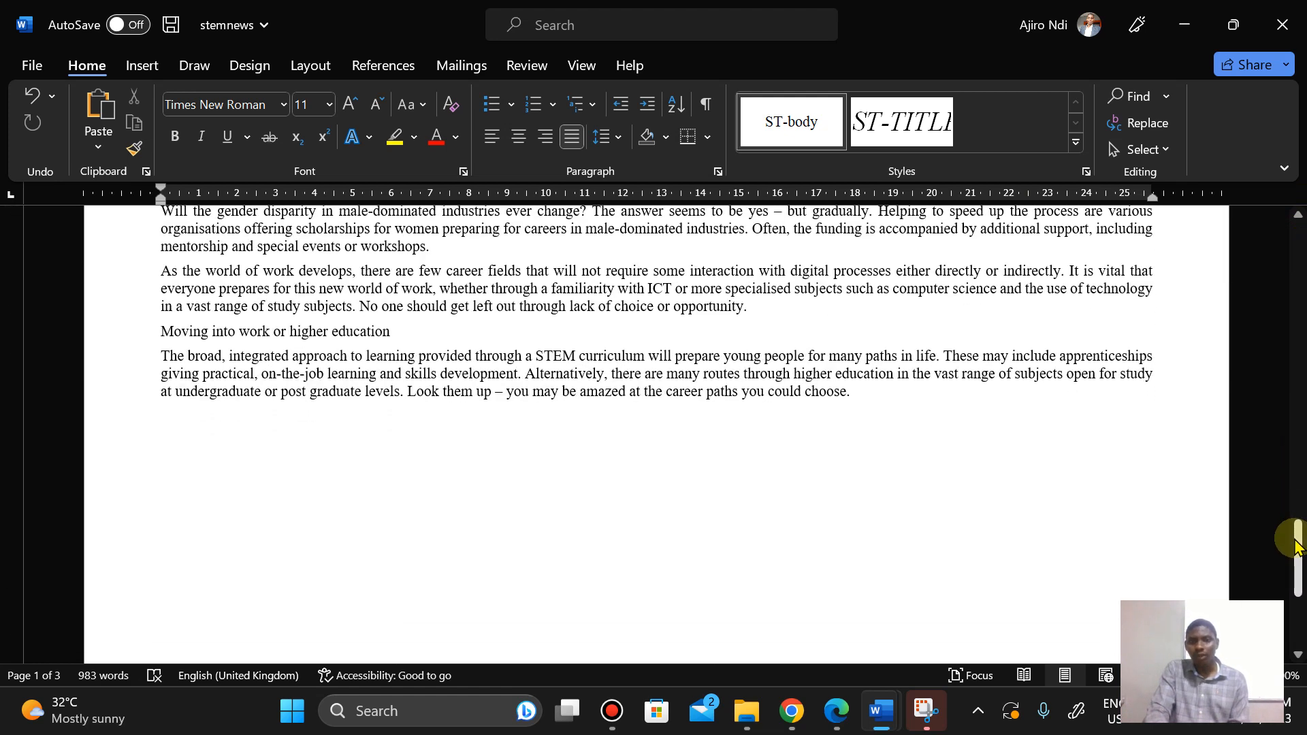
pyautogui.click(875, 394)
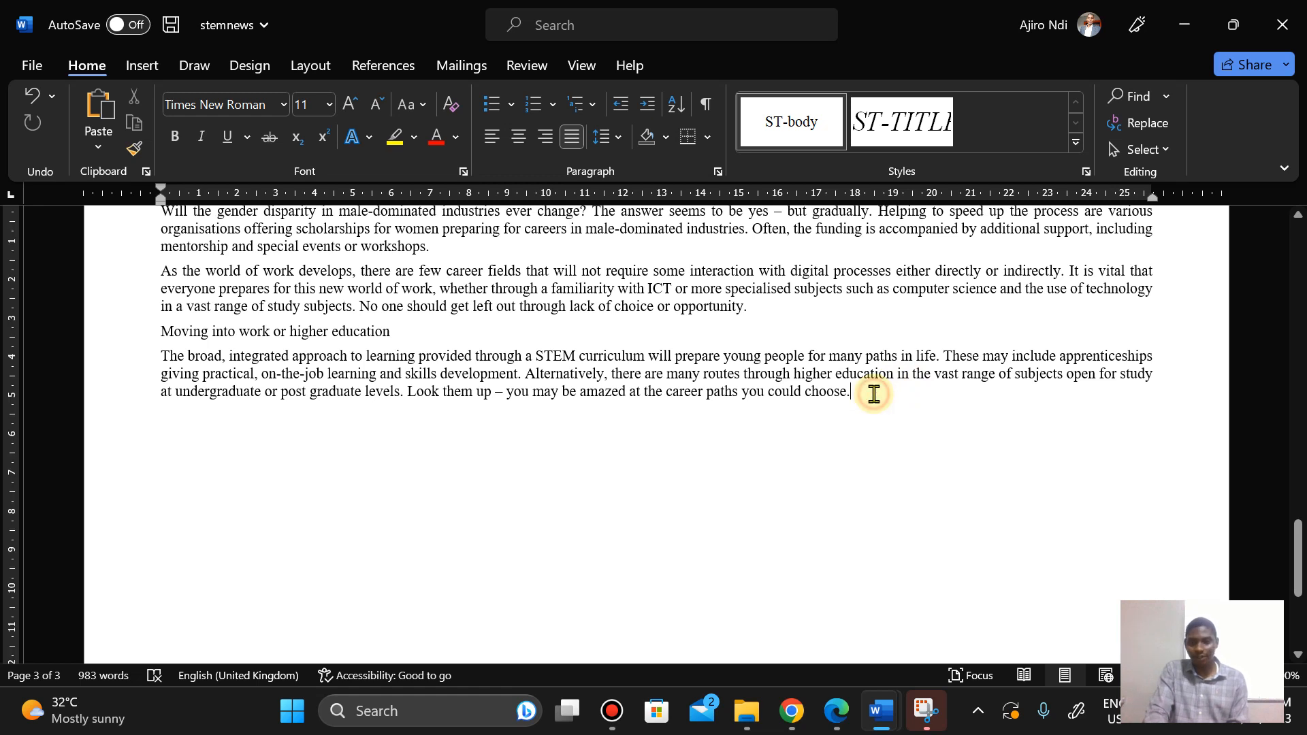
pyautogui.press('Return')
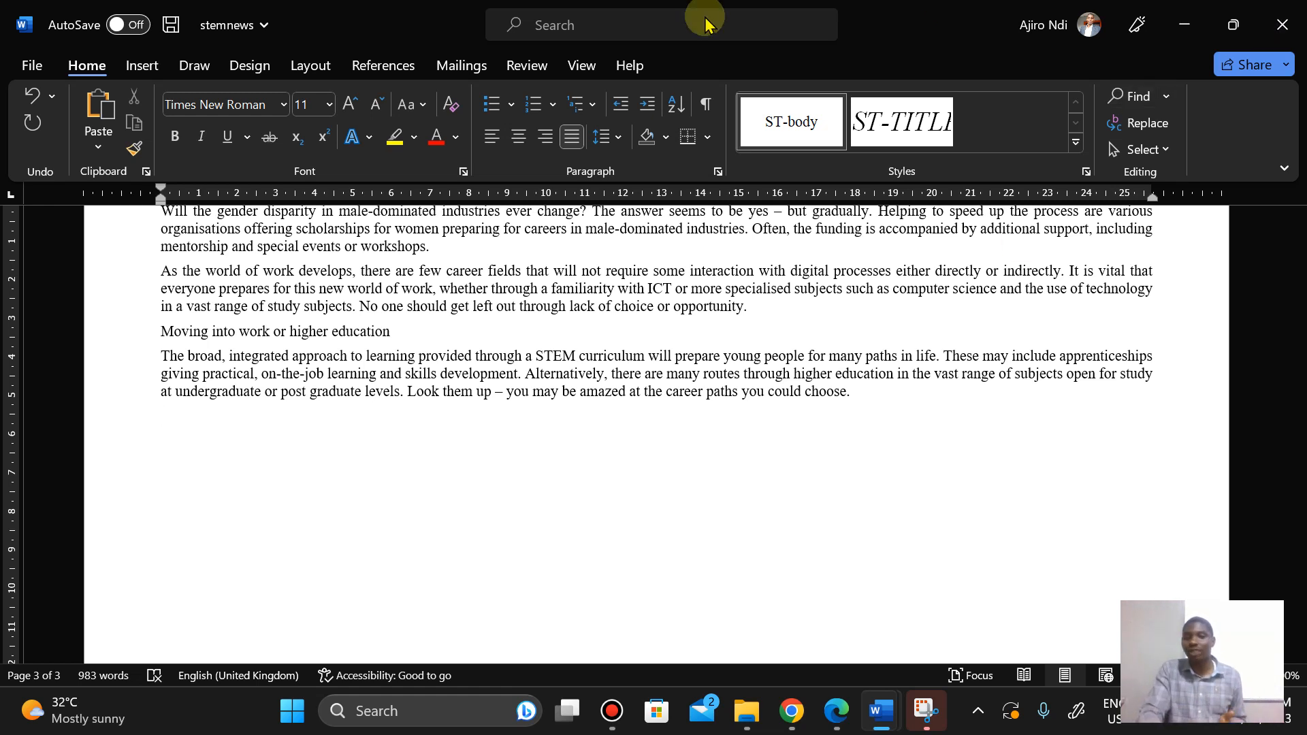
# Step: Start a new paragraph style named ST-subhead, pasting the name copied from the question paper, and base it on Normal
pyautogui.moveTo(684, 8)
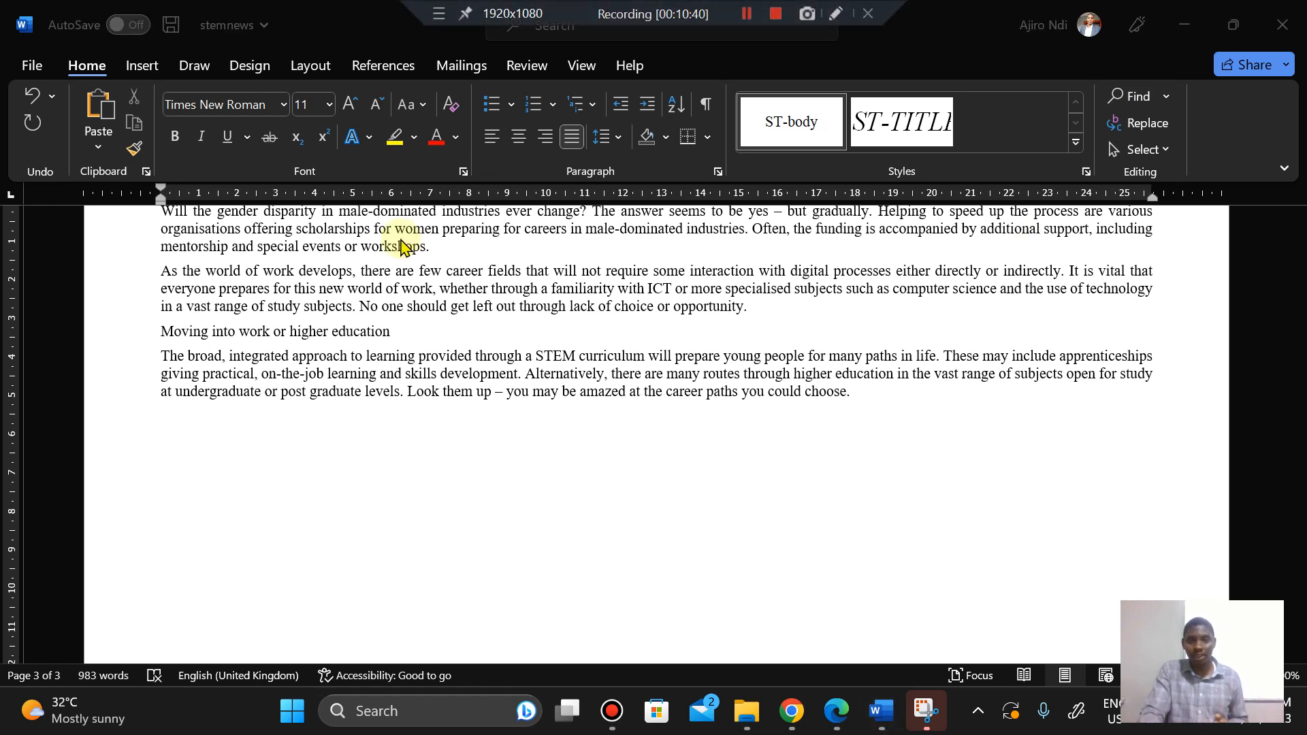
pyautogui.click(219, 447)
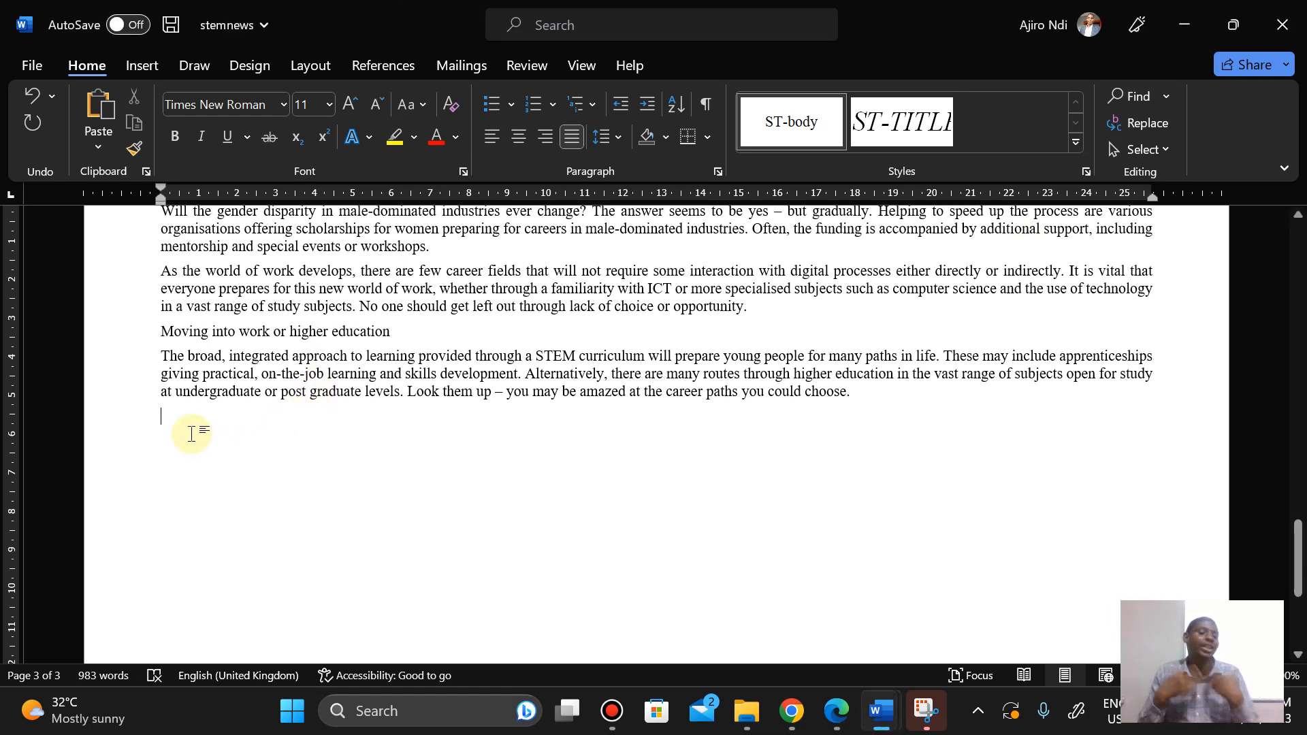
pyautogui.click(1087, 172)
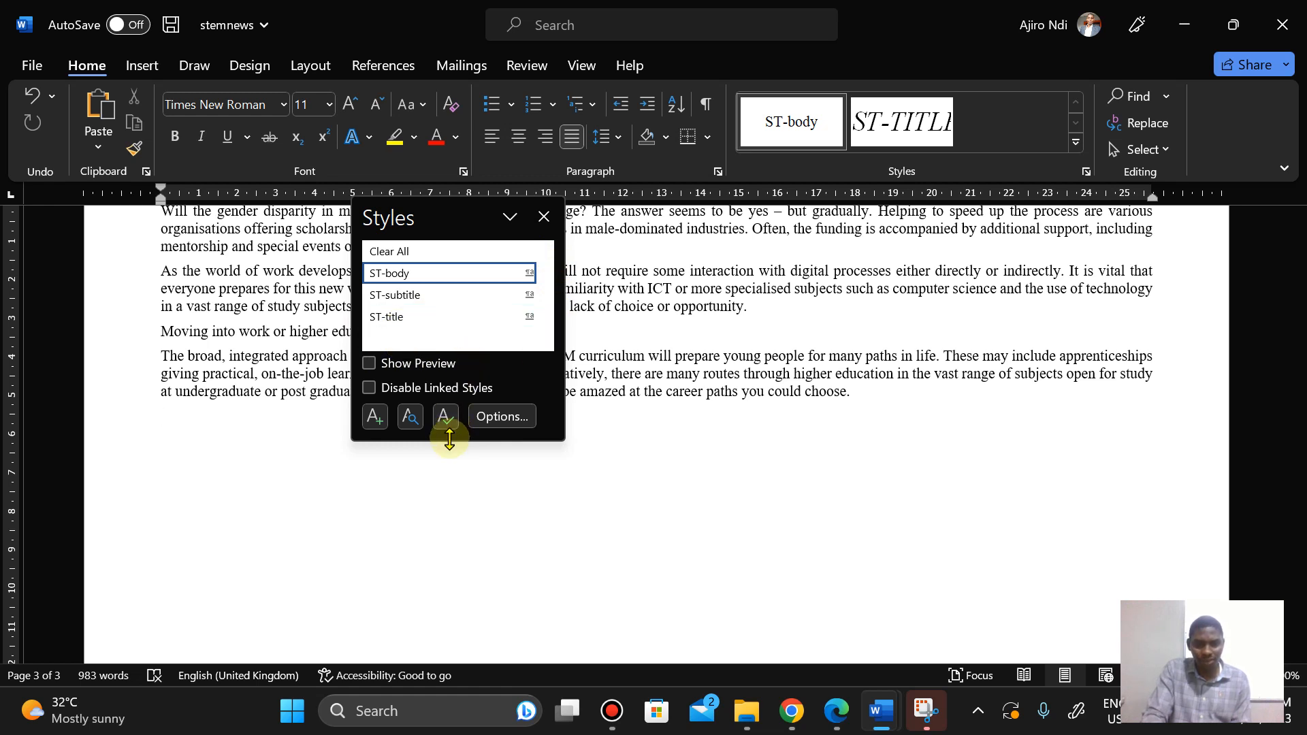
pyautogui.moveTo(450, 439)
pyautogui.mouseDown()
pyautogui.moveTo(443, 501)
pyautogui.moveTo(446, 452)
pyautogui.mouseUp()
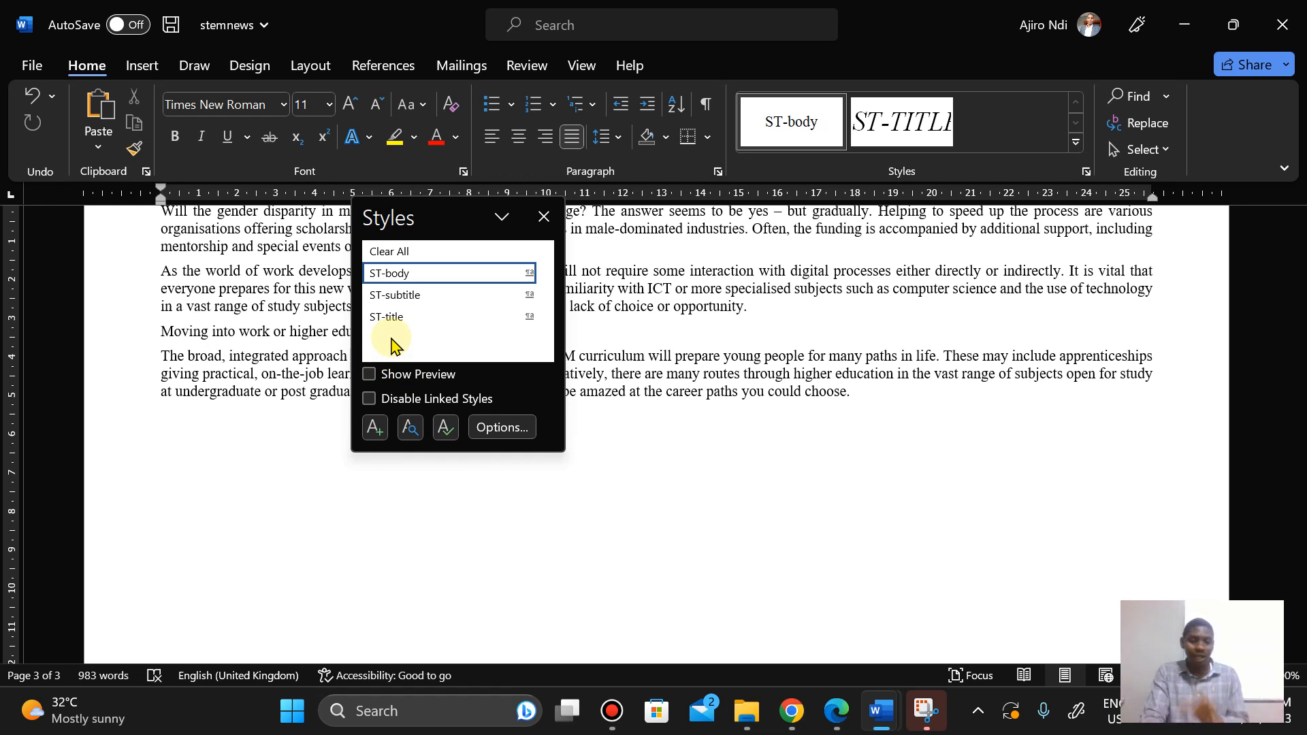
pyautogui.click(373, 427)
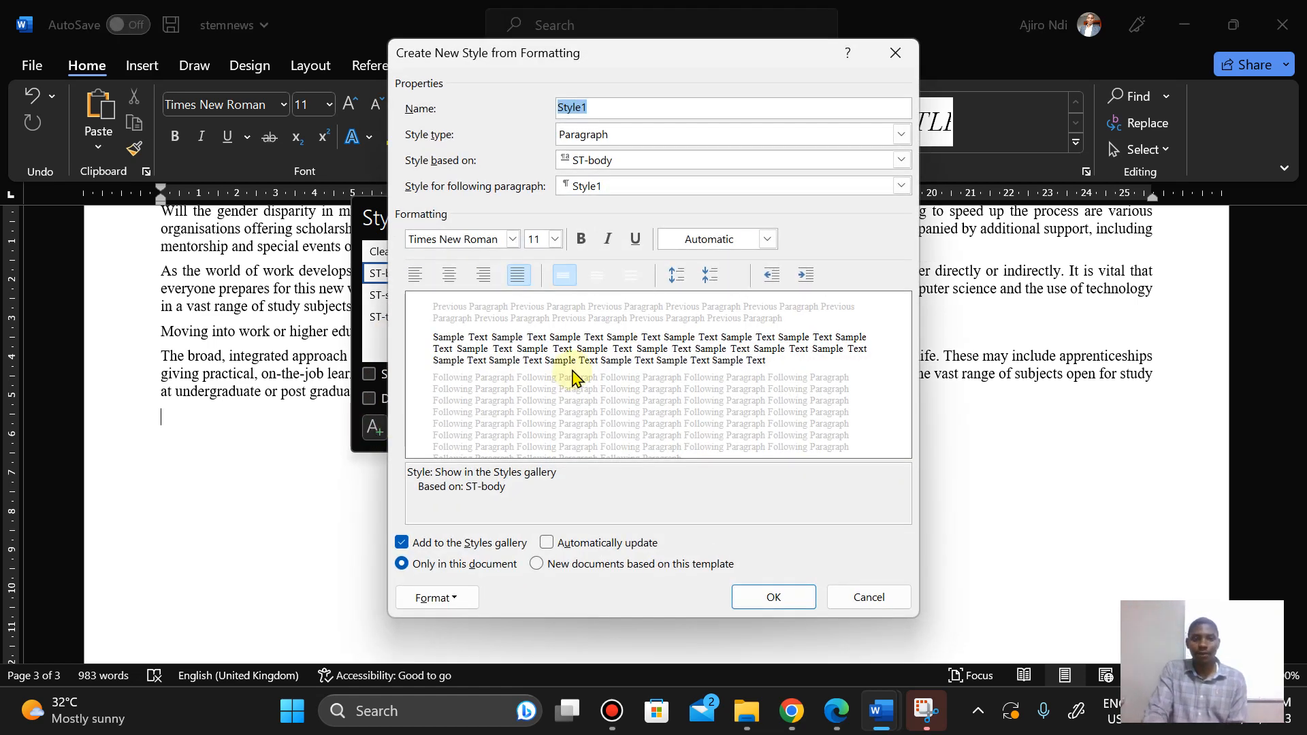
pyautogui.click(842, 724)
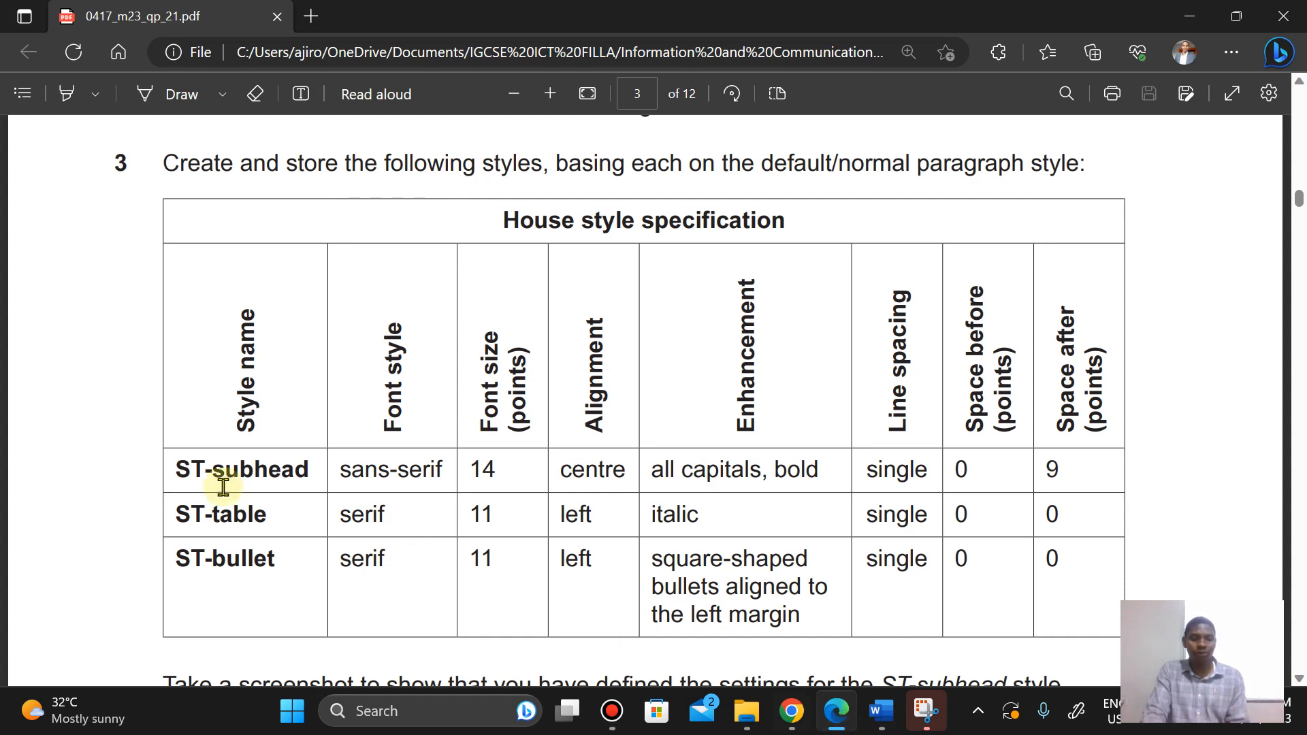
pyautogui.moveTo(175, 469); pyautogui.dragTo(307, 475)
pyautogui.hotkey('ctrl', 'c')
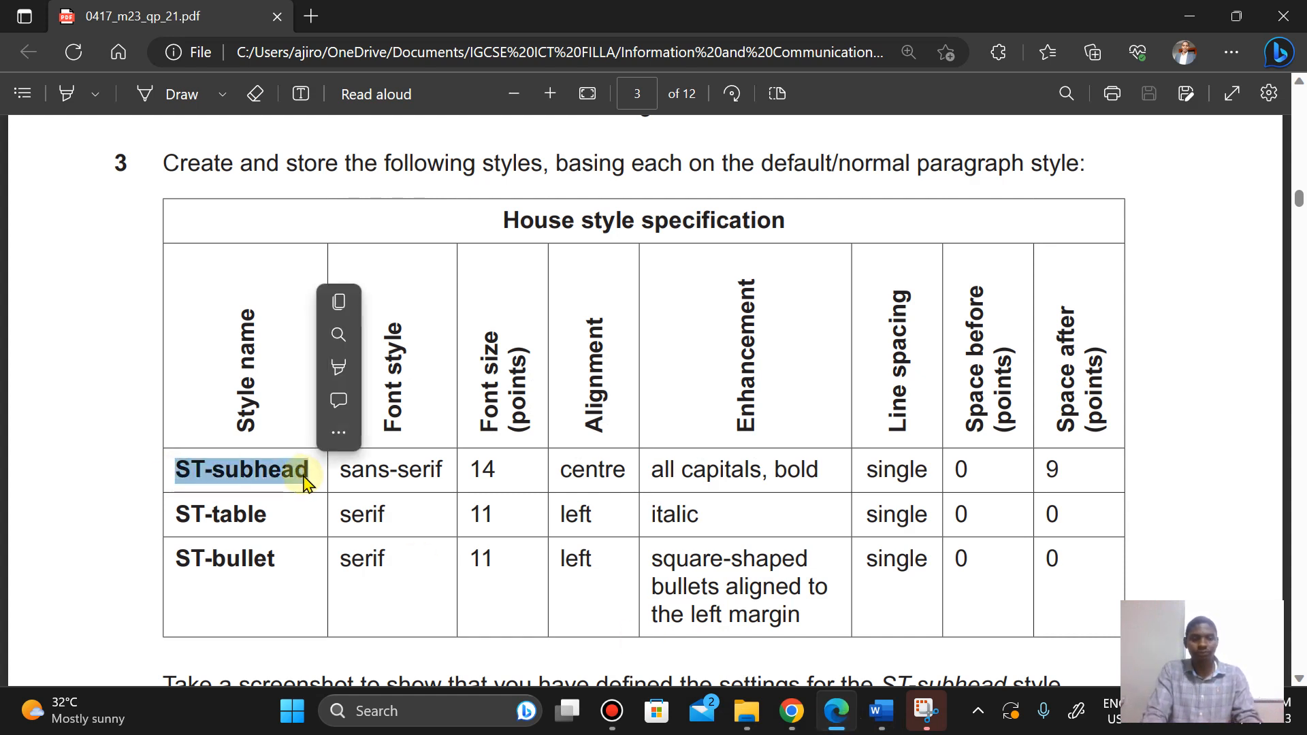
pyautogui.click(343, 294)
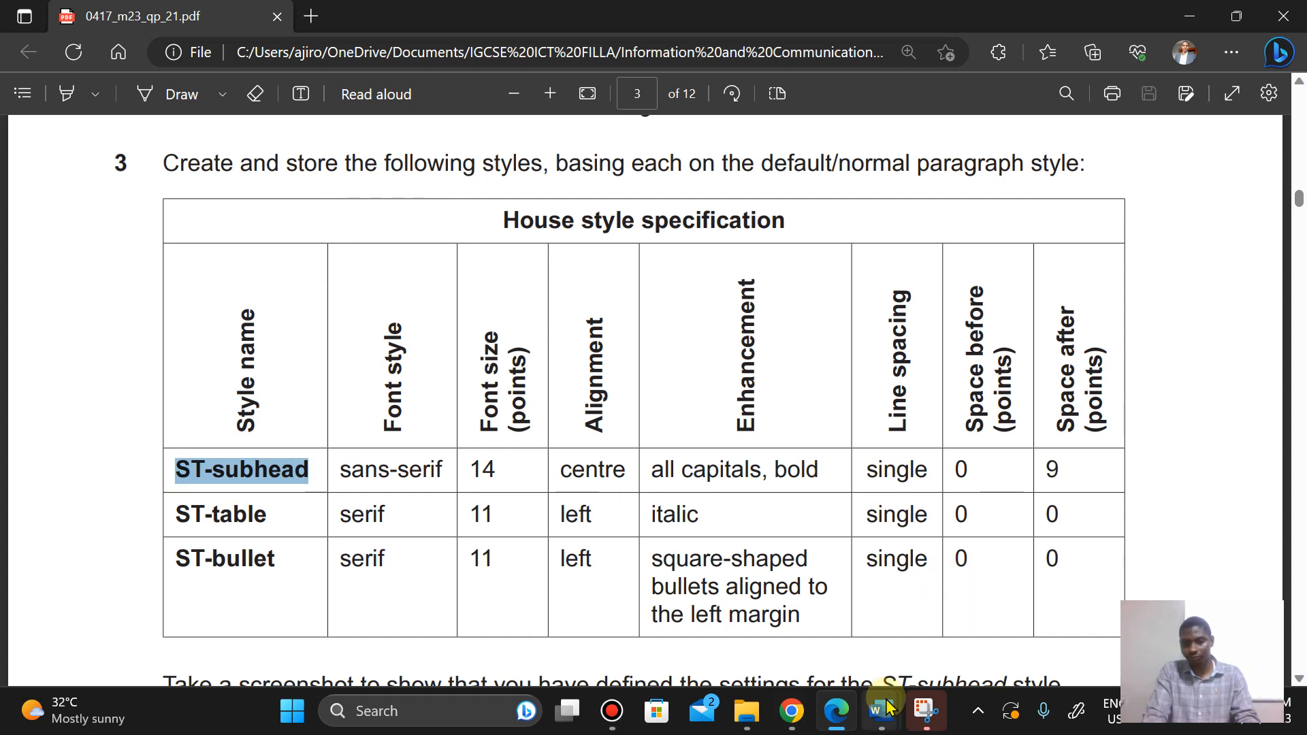
pyautogui.moveTo(882, 711)
pyautogui.click(943, 599)
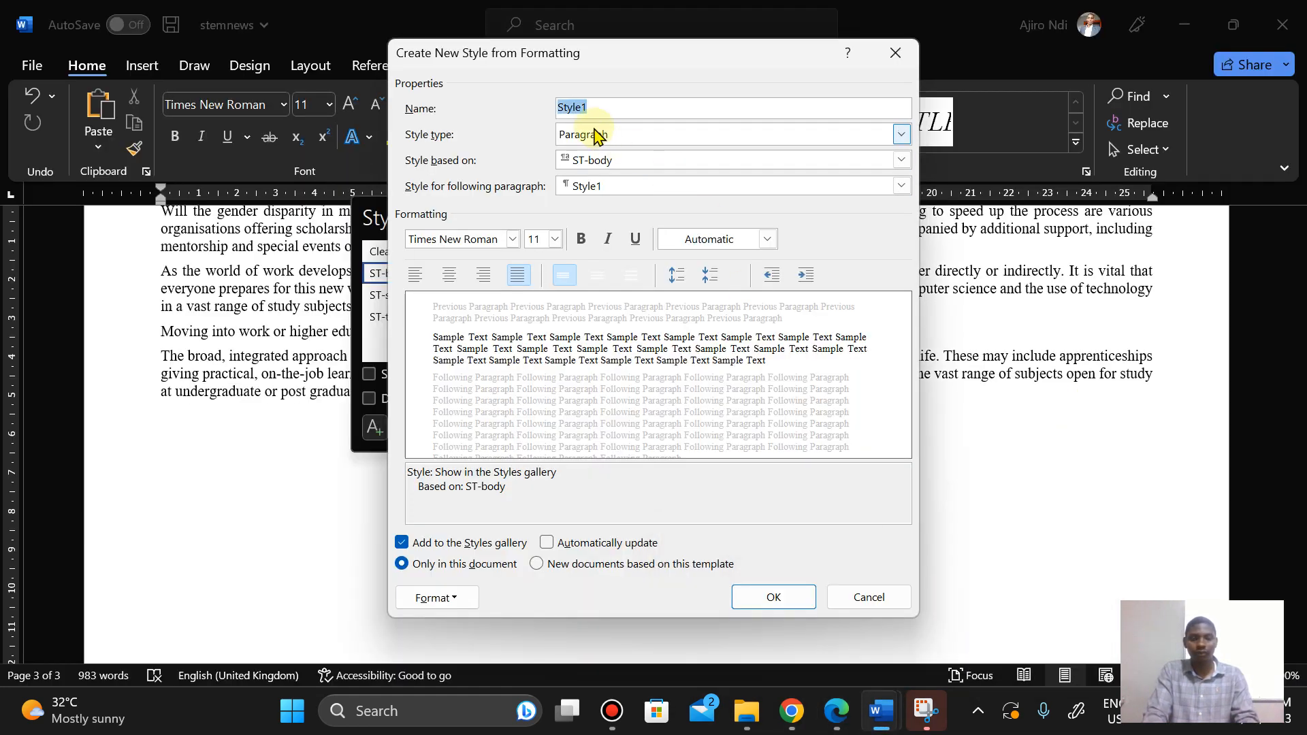
pyautogui.rightClick(572, 107)
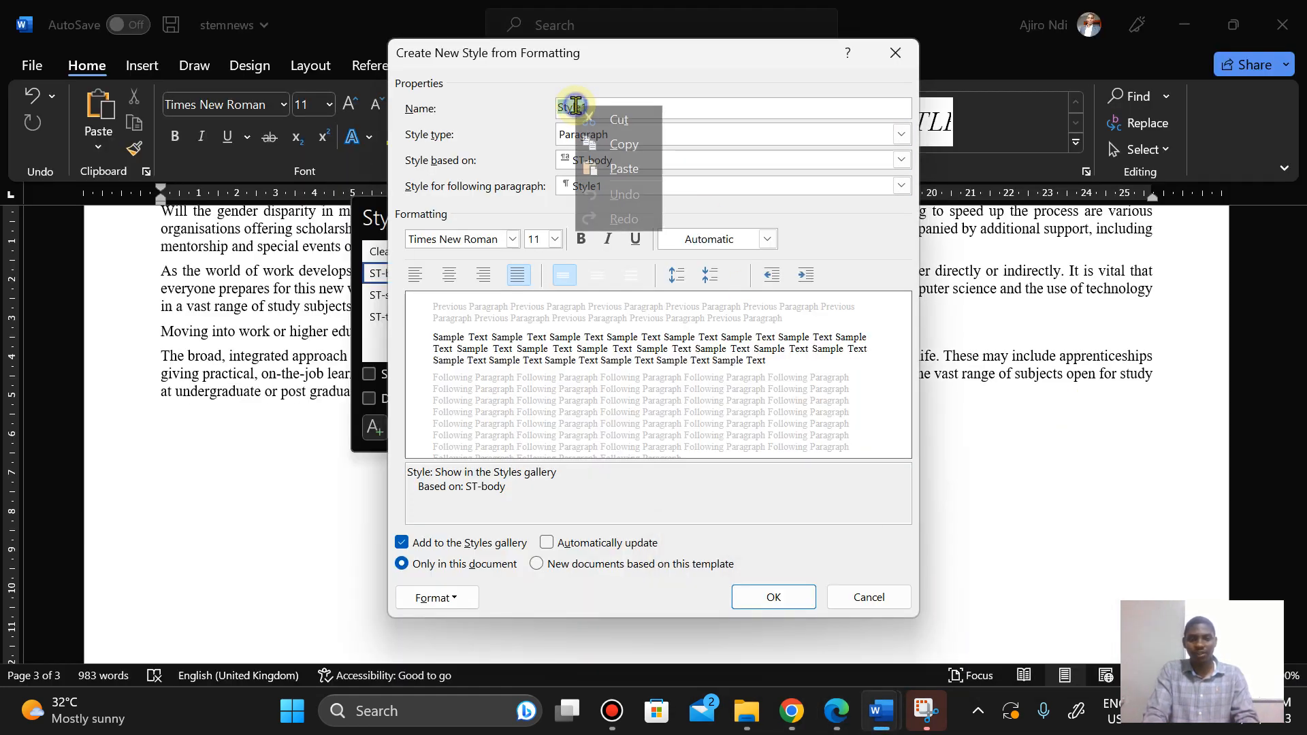
pyautogui.click(624, 169)
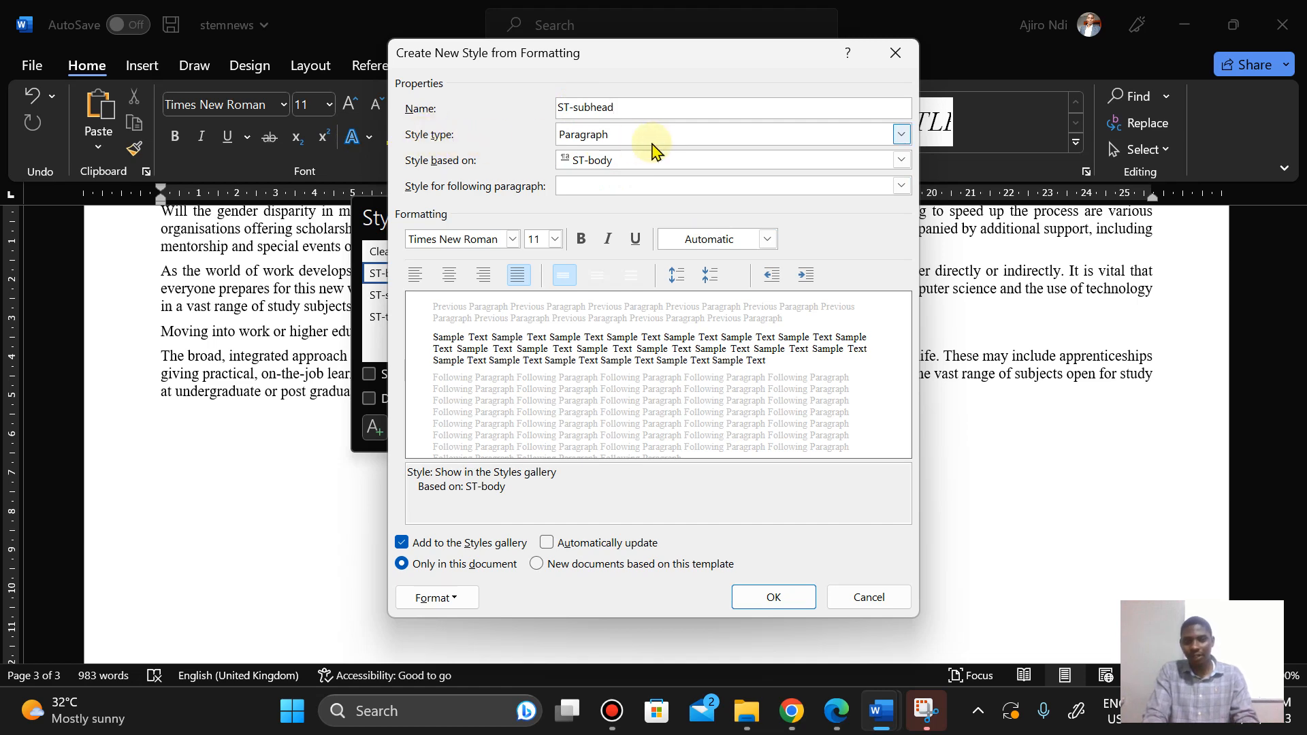
pyautogui.click(646, 167)
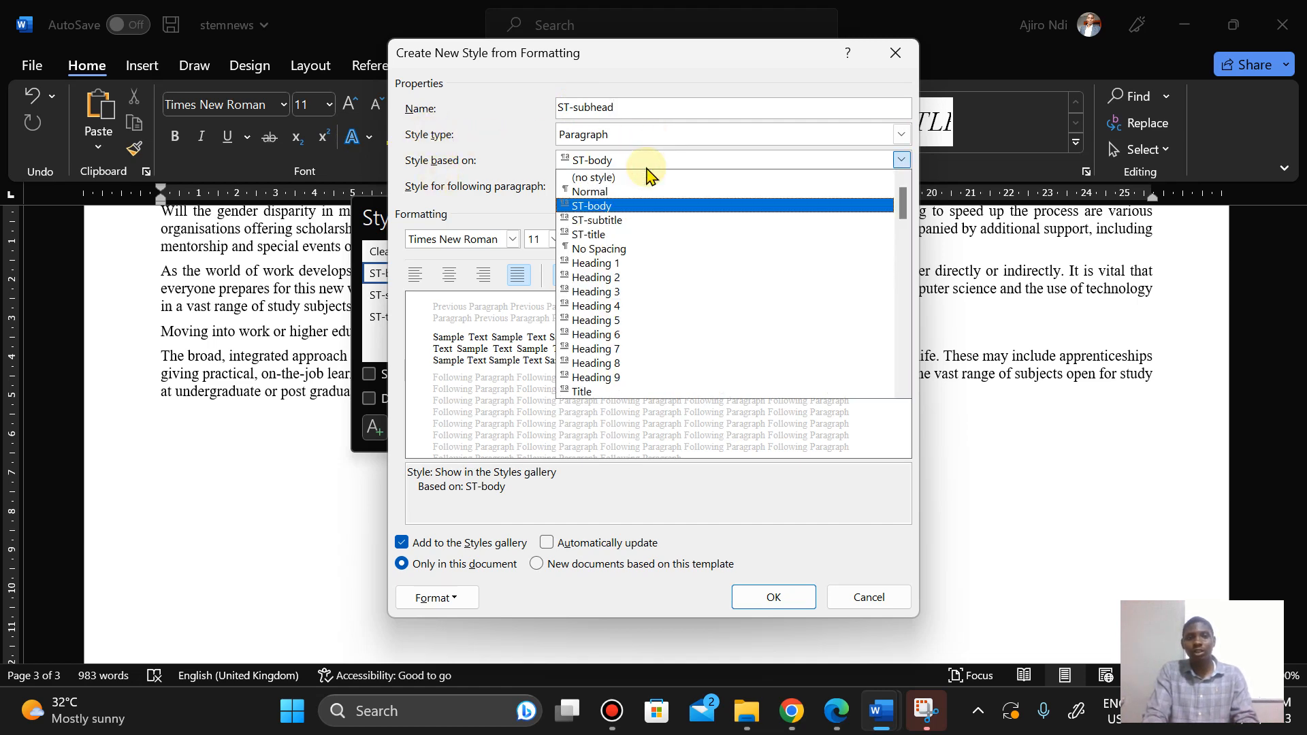
pyautogui.click(600, 192)
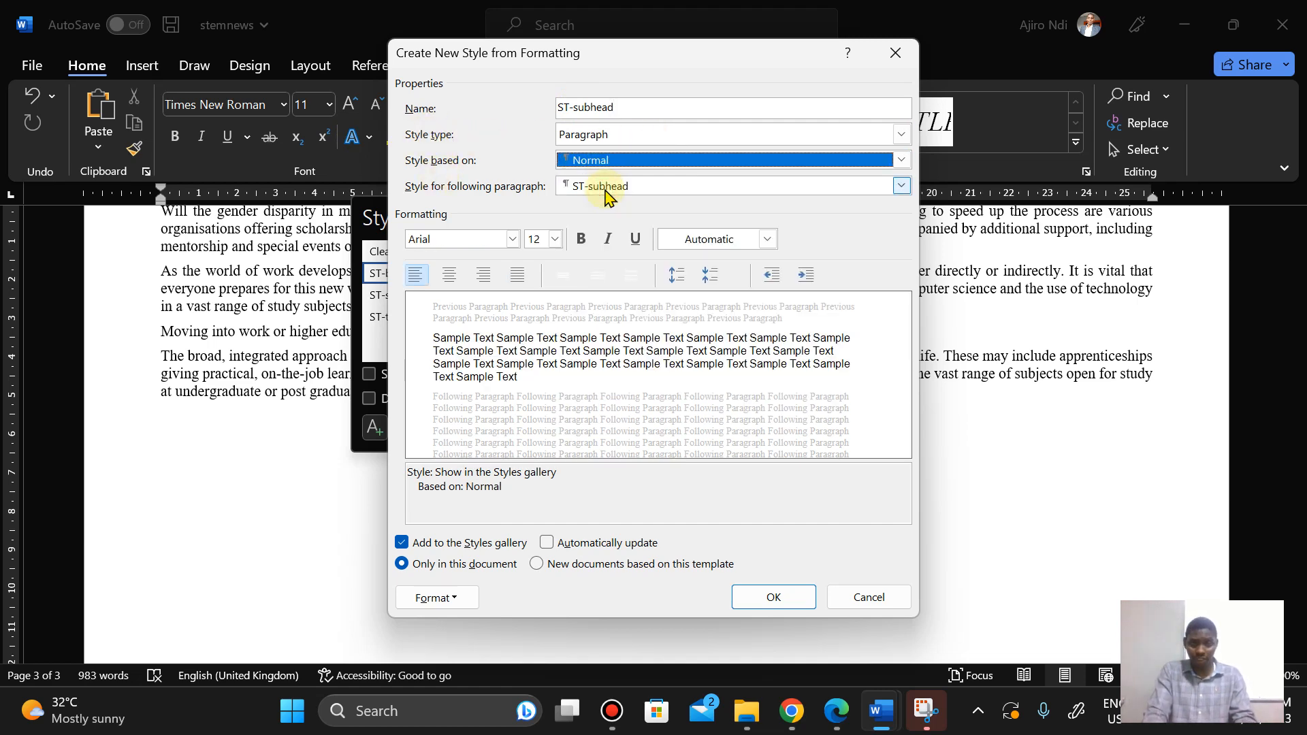
pyautogui.click(832, 714)
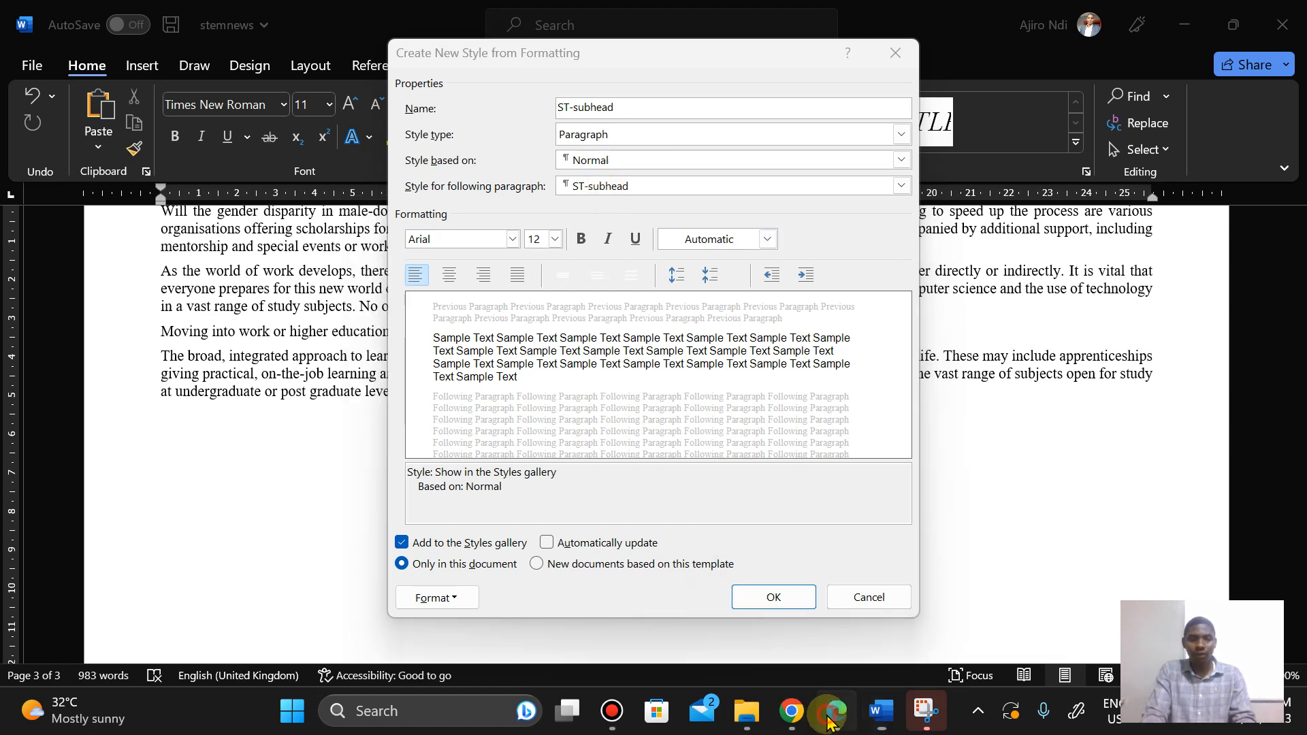
pyautogui.click(833, 713)
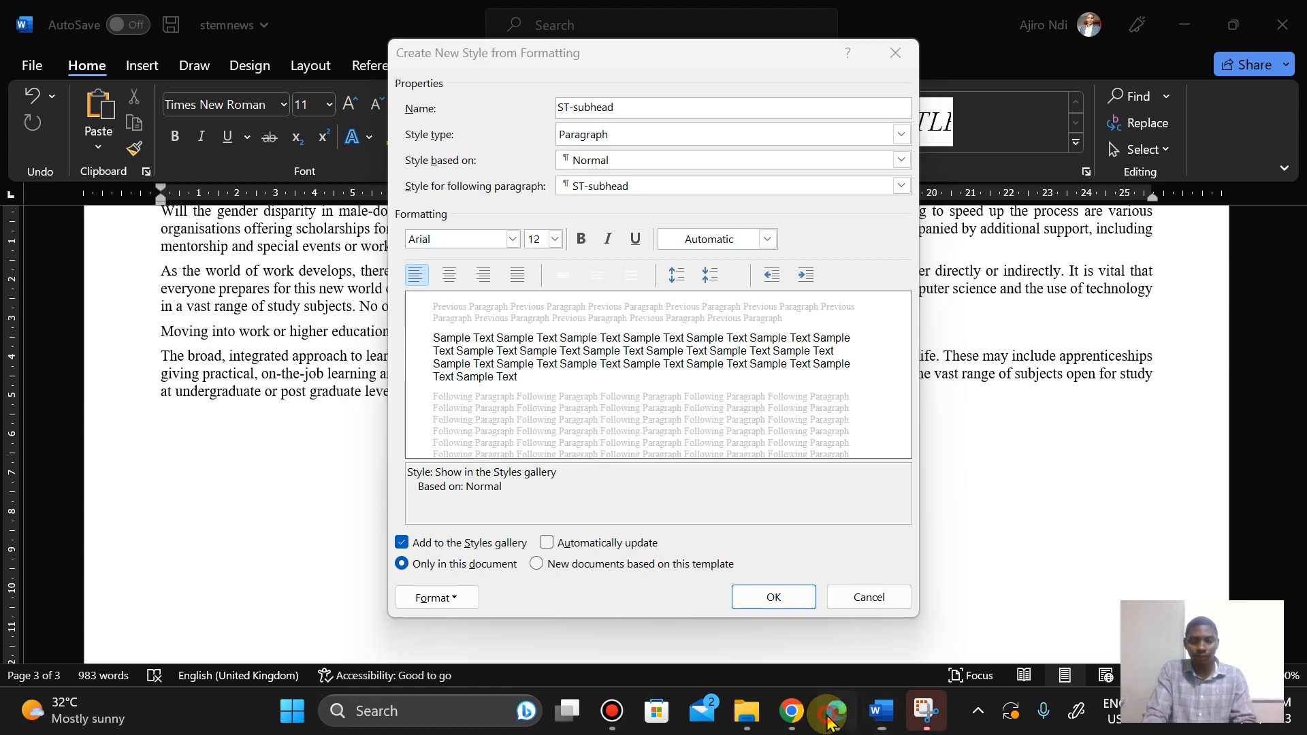
pyautogui.click(830, 720)
pyautogui.click(831, 720)
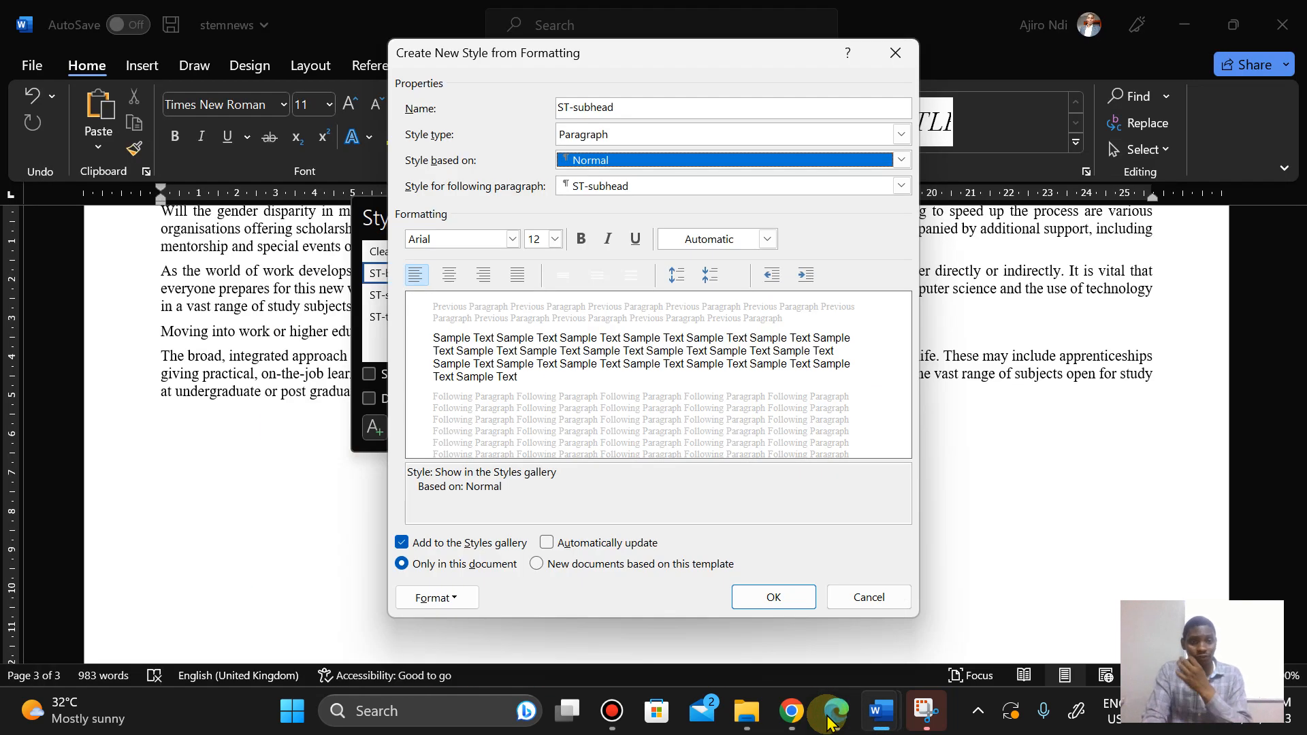
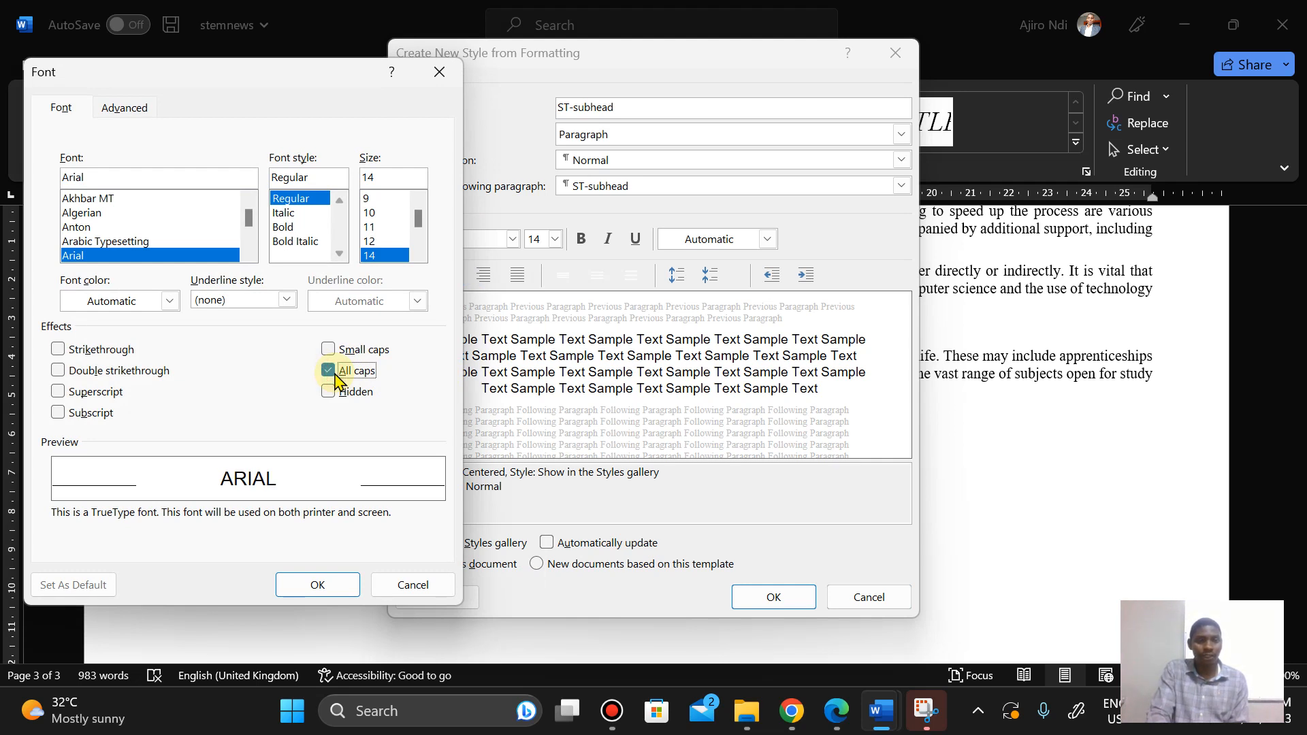
# Step: Make the ST-subhead font bold, confirm the font settings and check the specification in the question paper
pyautogui.click(288, 231)
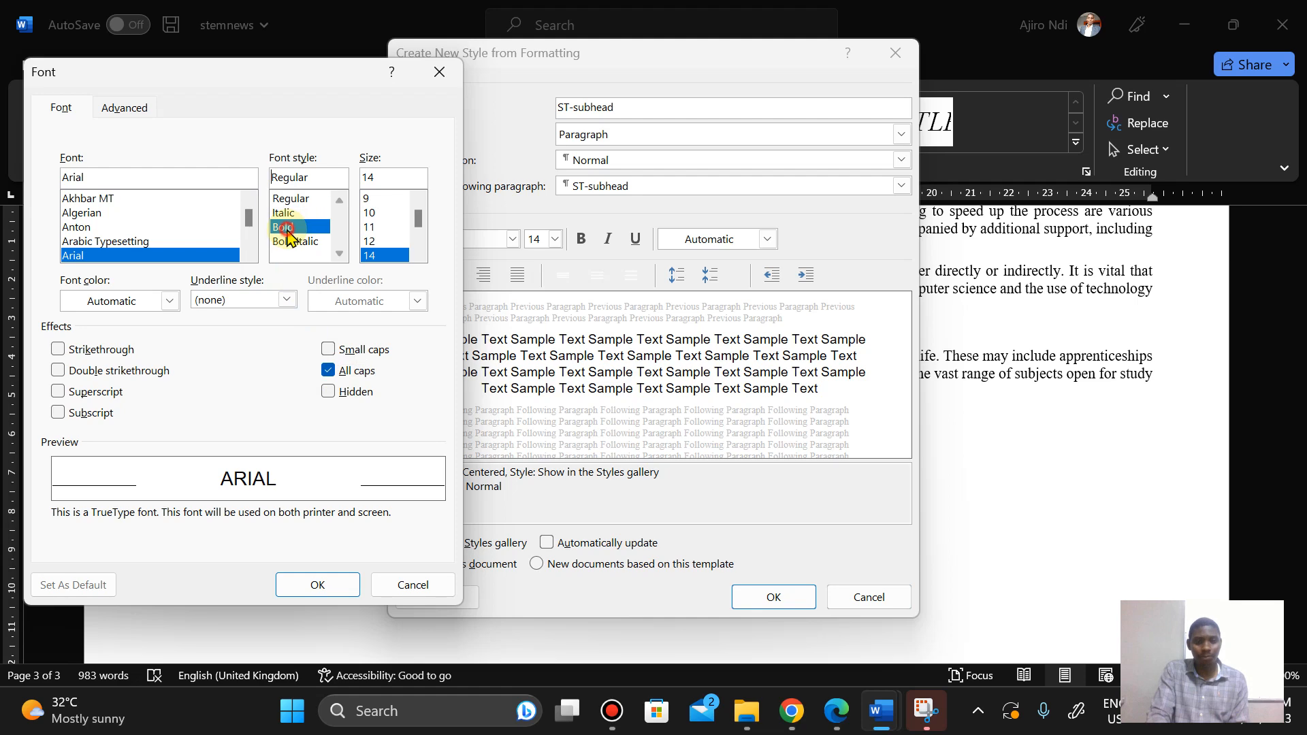
pyautogui.click(315, 587)
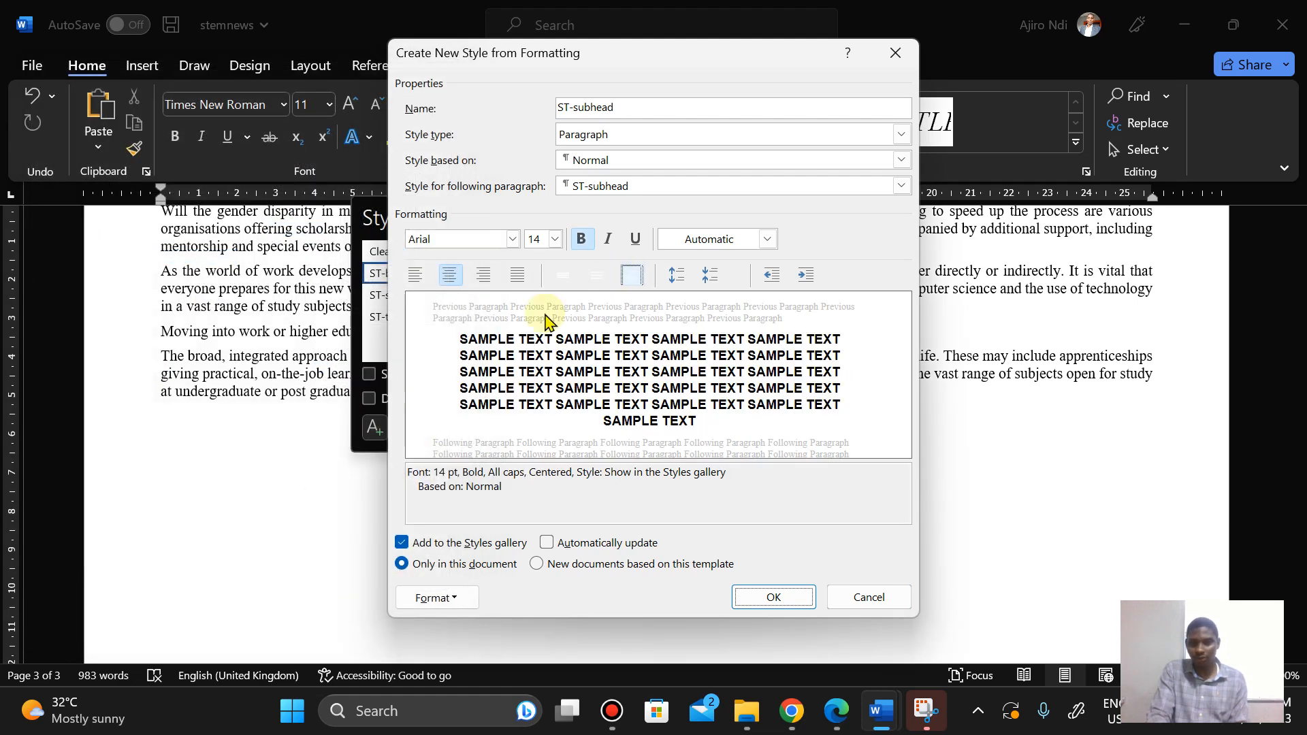
pyautogui.click(837, 714)
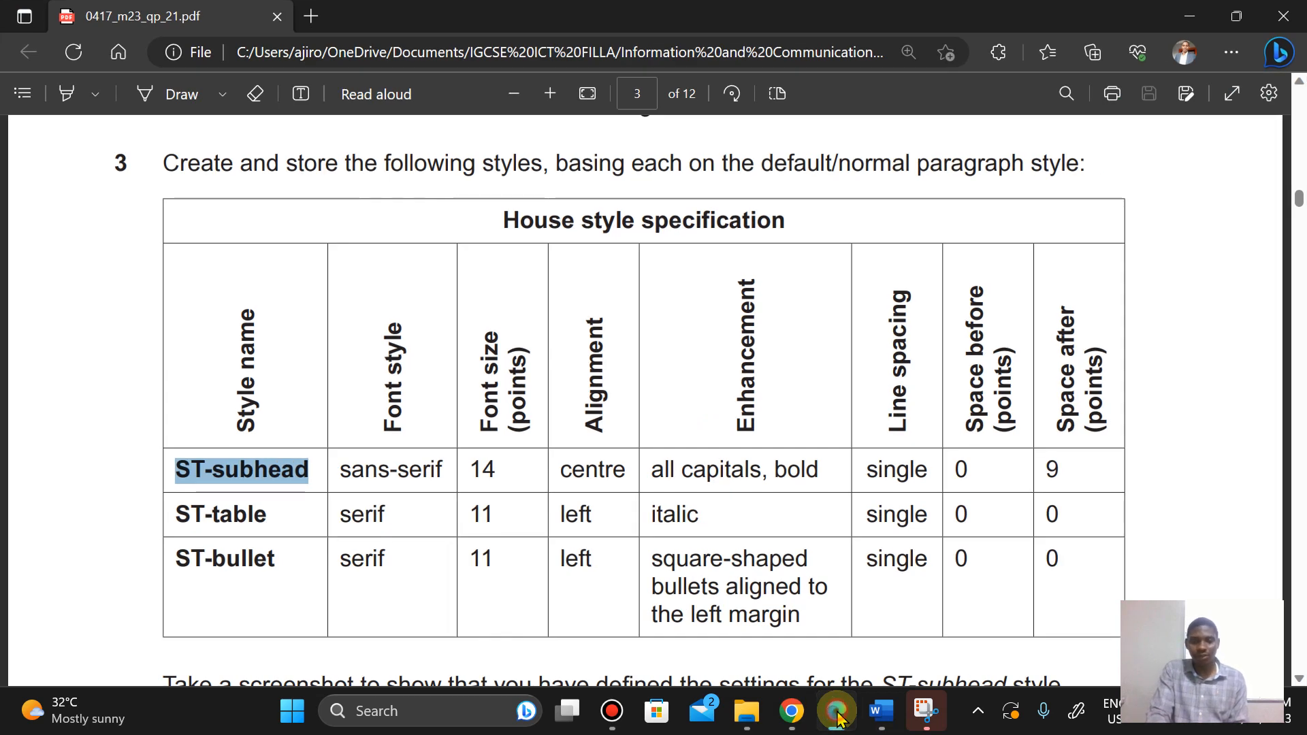
pyautogui.click(837, 715)
# Step: Set the ST-subhead paragraph line spacing to single and the space after to 9 pt
pyautogui.click(431, 598)
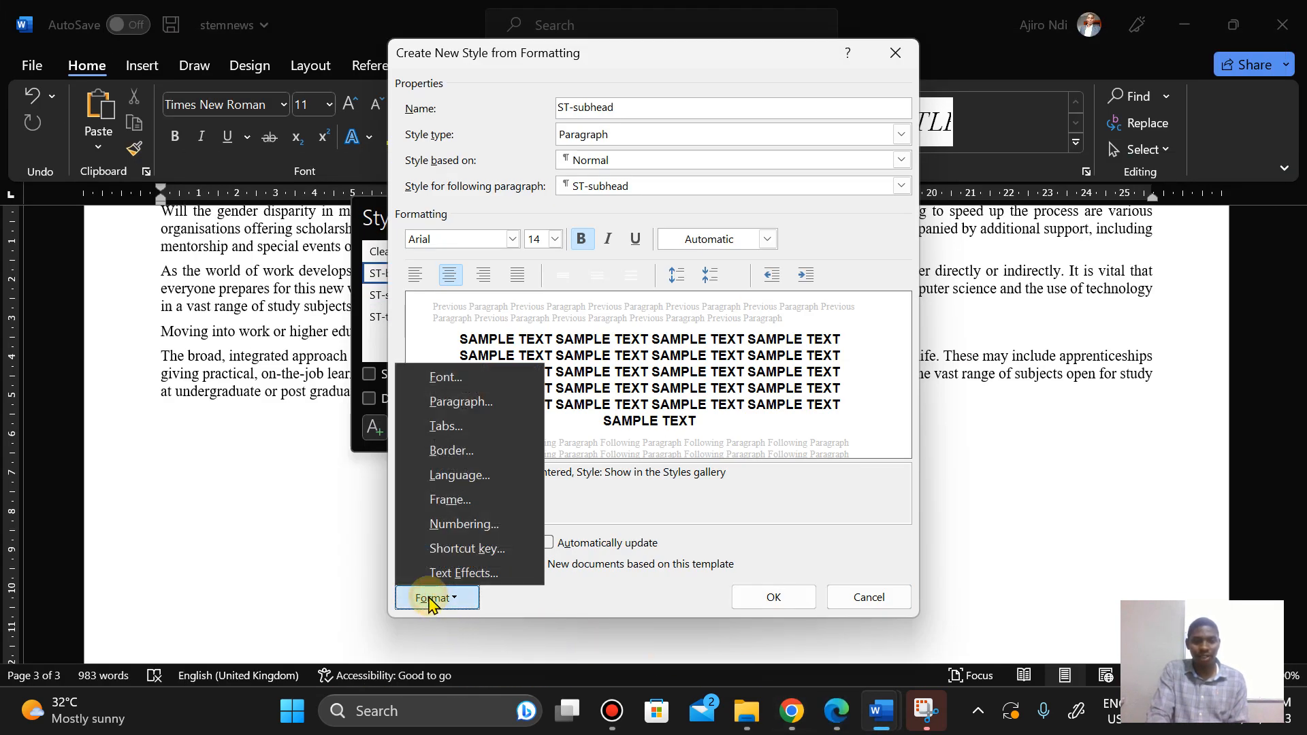
pyautogui.click(578, 261)
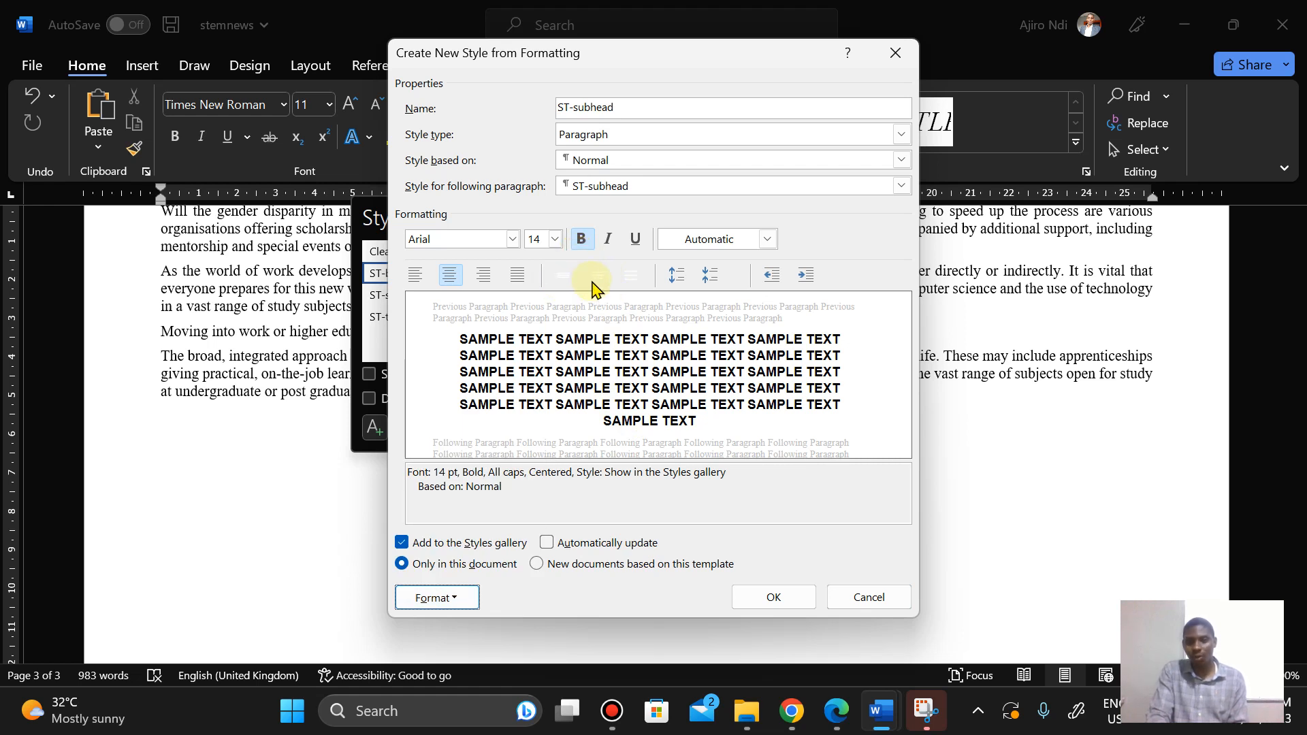
pyautogui.click(458, 597)
pyautogui.click(463, 402)
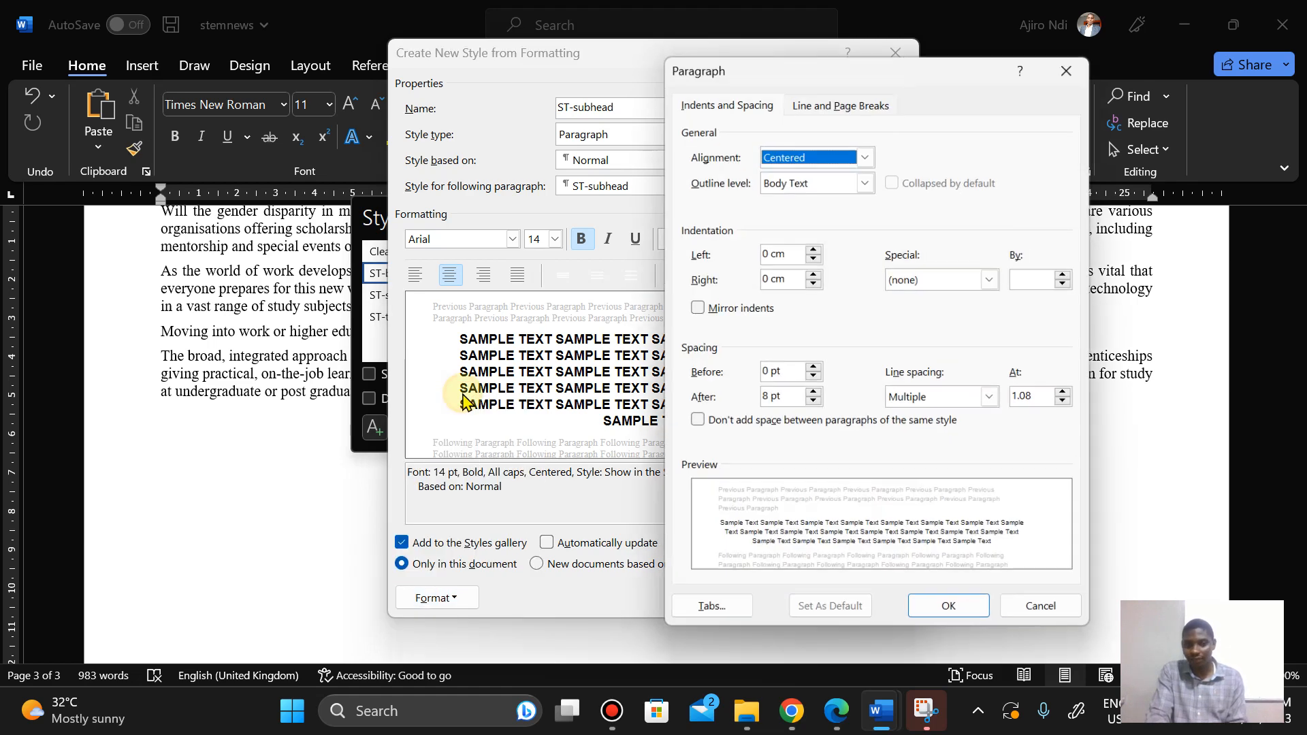
pyautogui.click(979, 401)
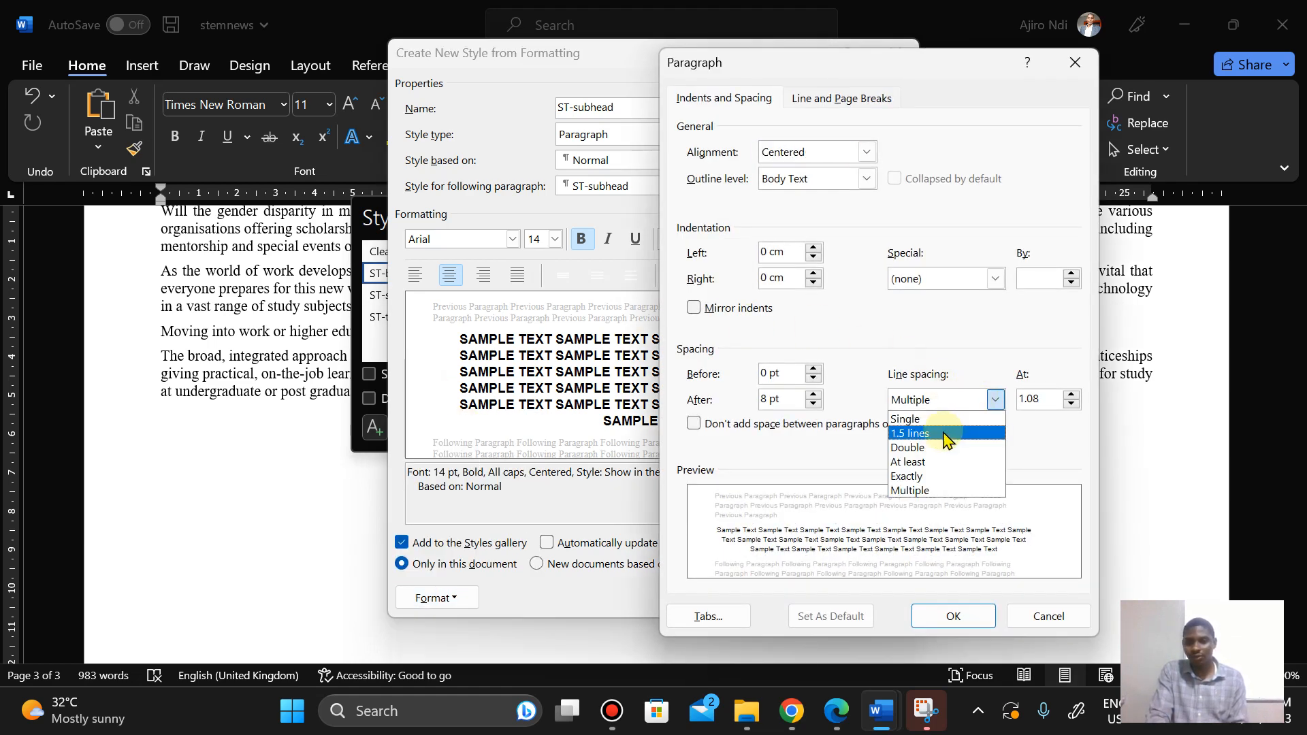
pyautogui.click(934, 407)
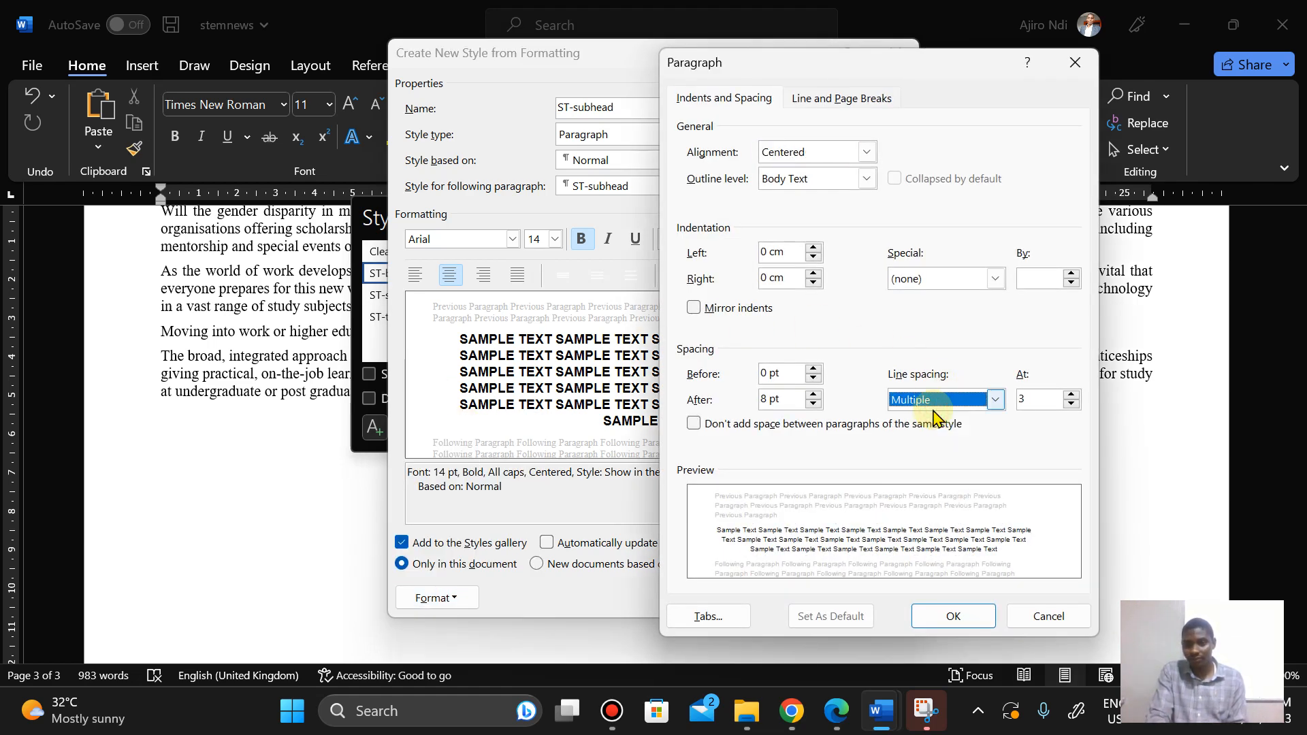
pyautogui.click(934, 409)
pyautogui.click(916, 420)
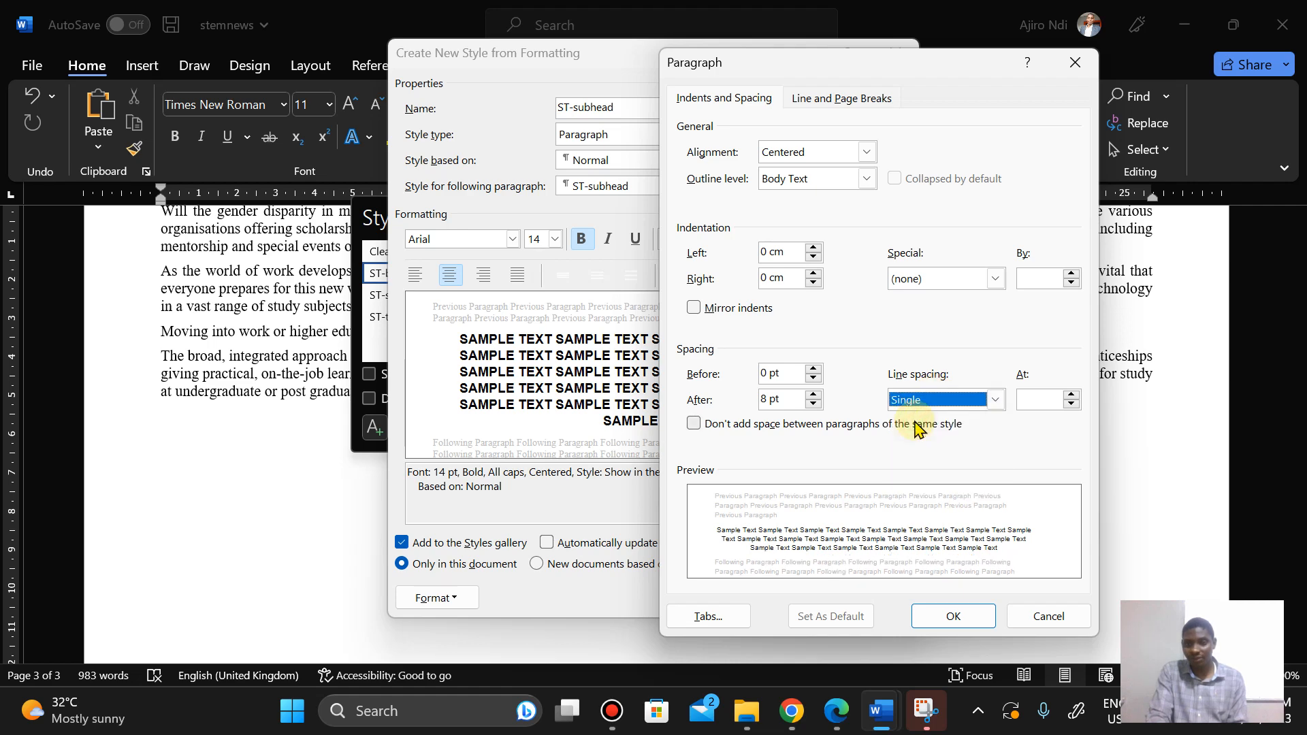
pyautogui.click(835, 715)
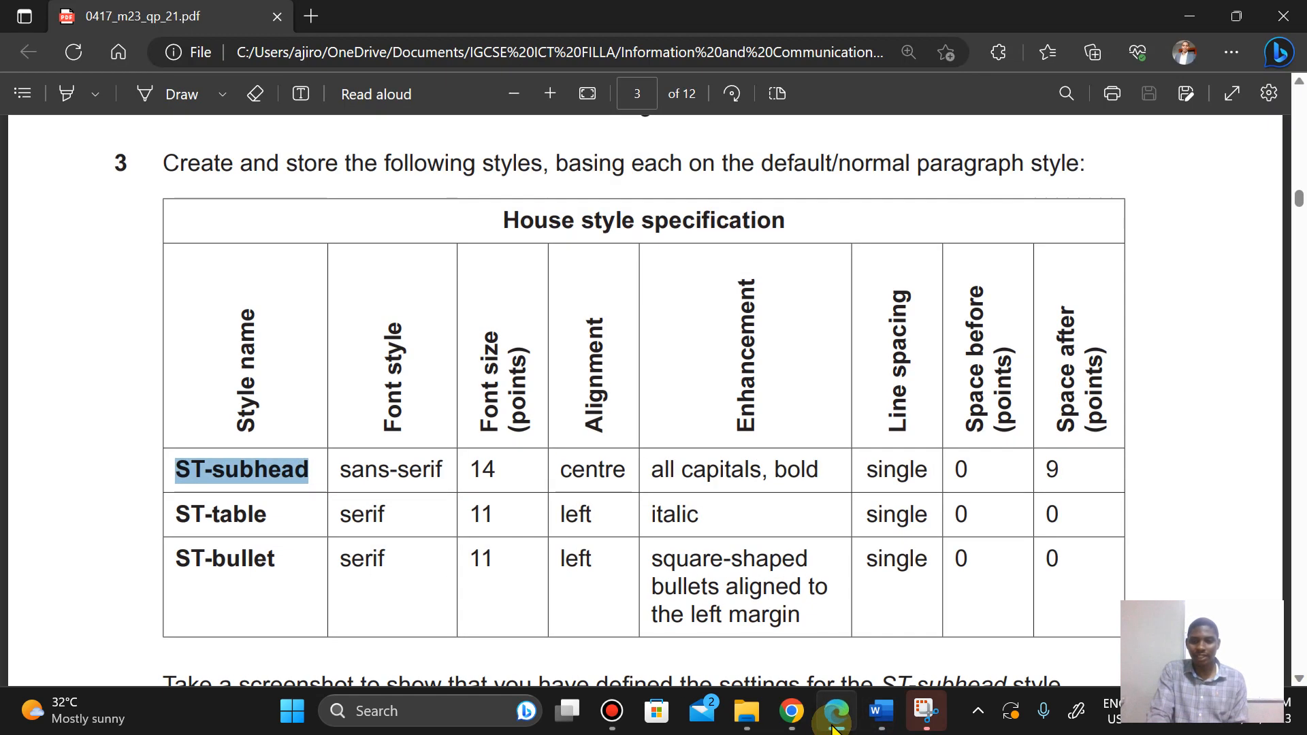
pyautogui.click(834, 722)
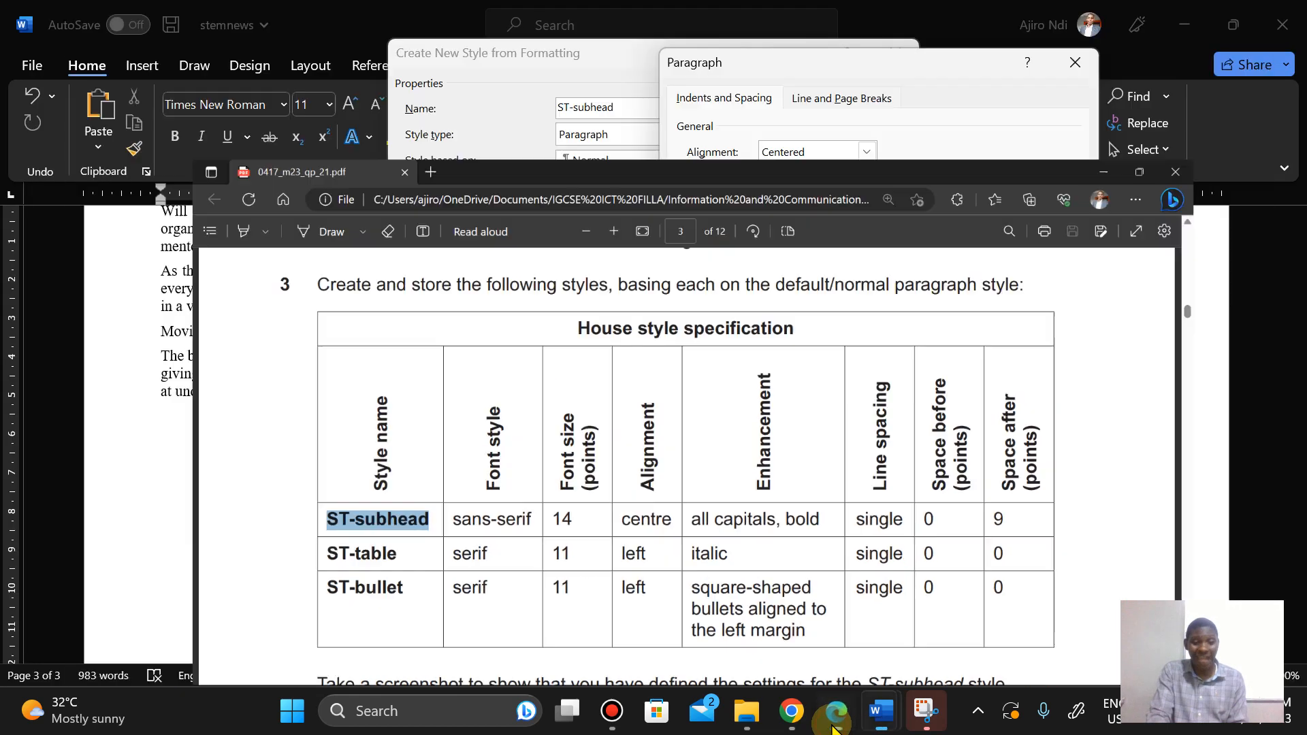
pyautogui.moveTo(768, 399); pyautogui.dragTo(760, 400)
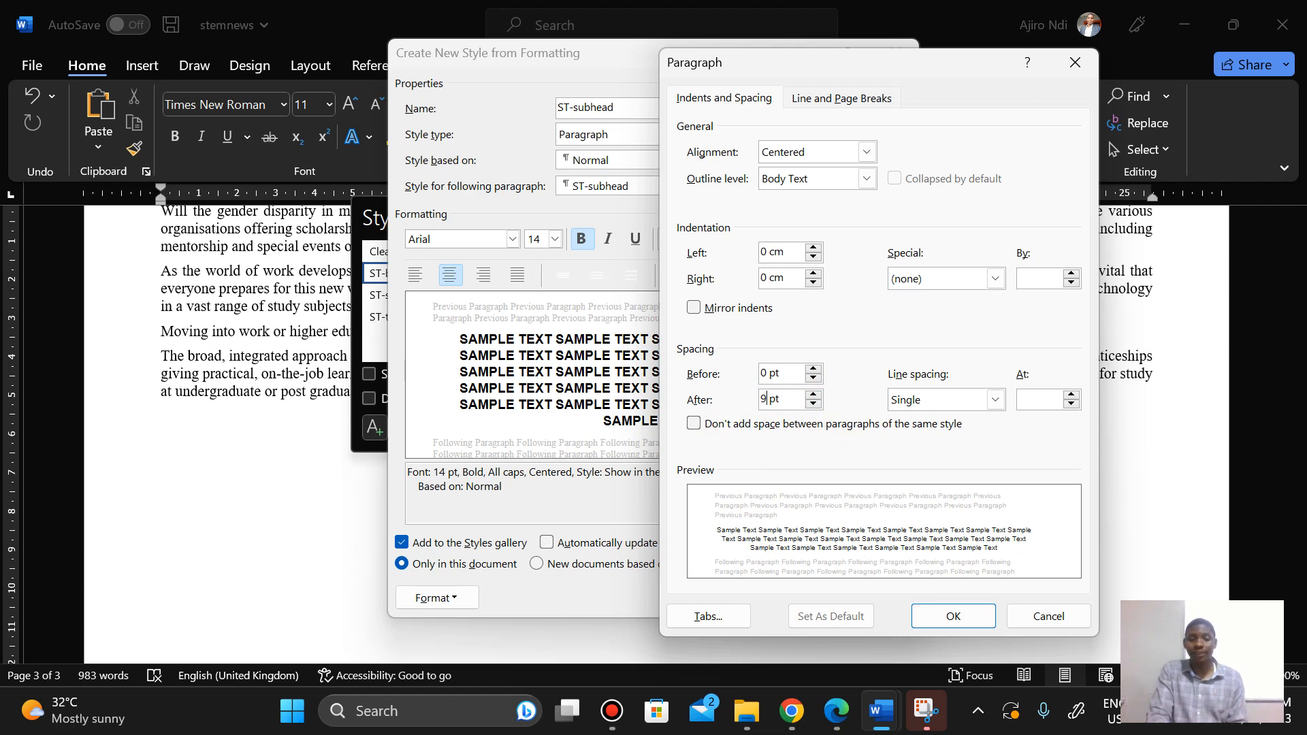
pyautogui.click(934, 620)
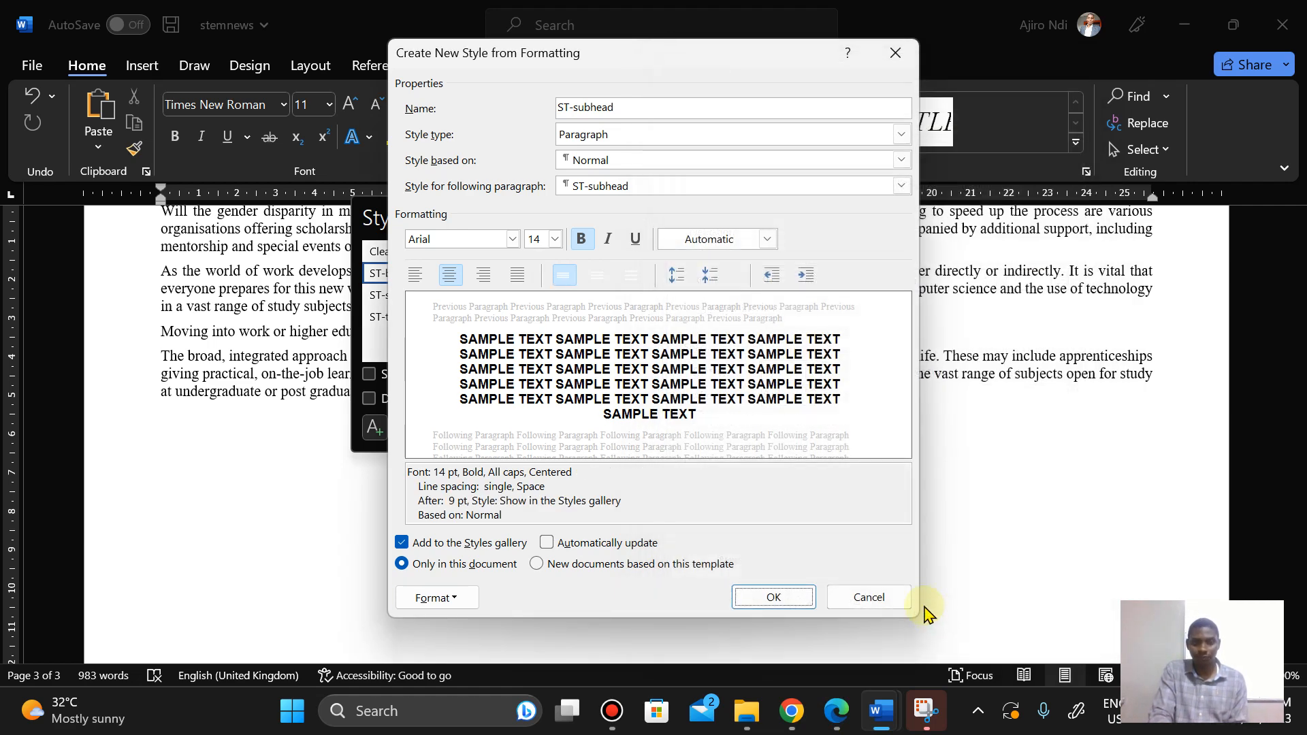
# Step: Check the specification again and save the ST-subhead style
pyautogui.click(834, 714)
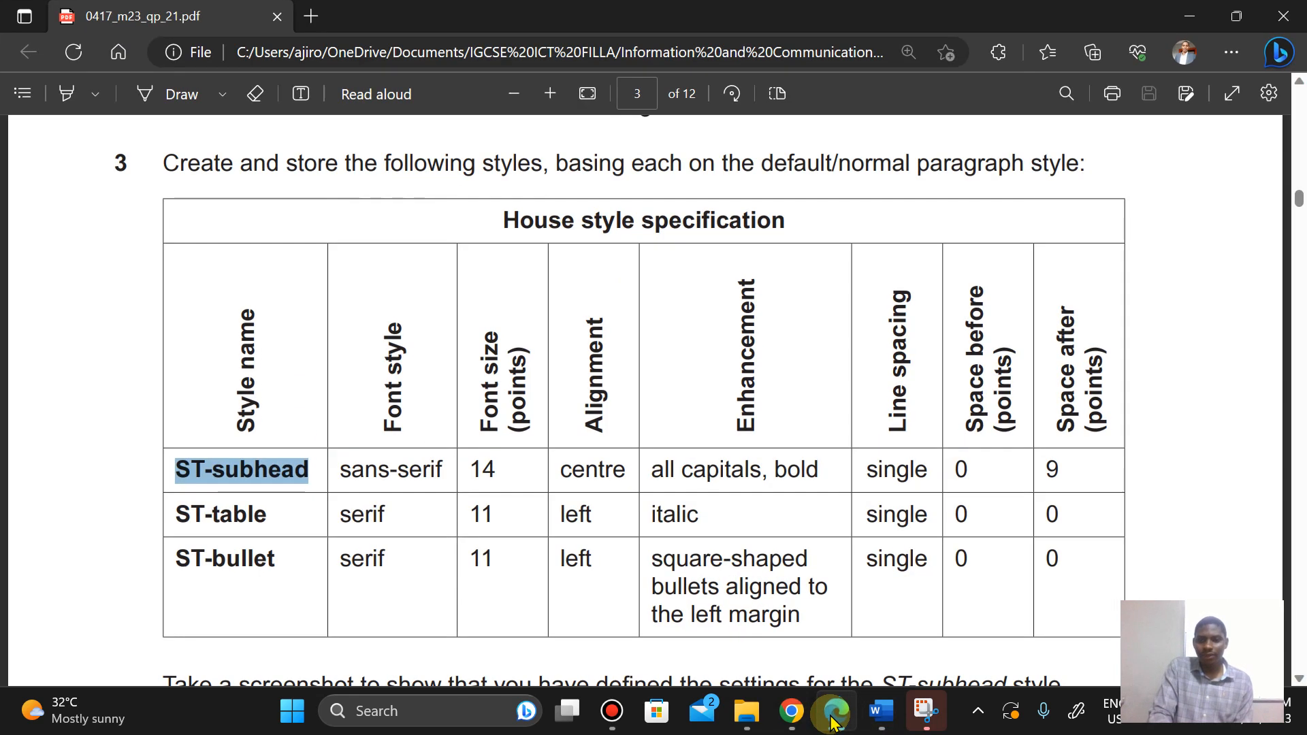
pyautogui.click(834, 722)
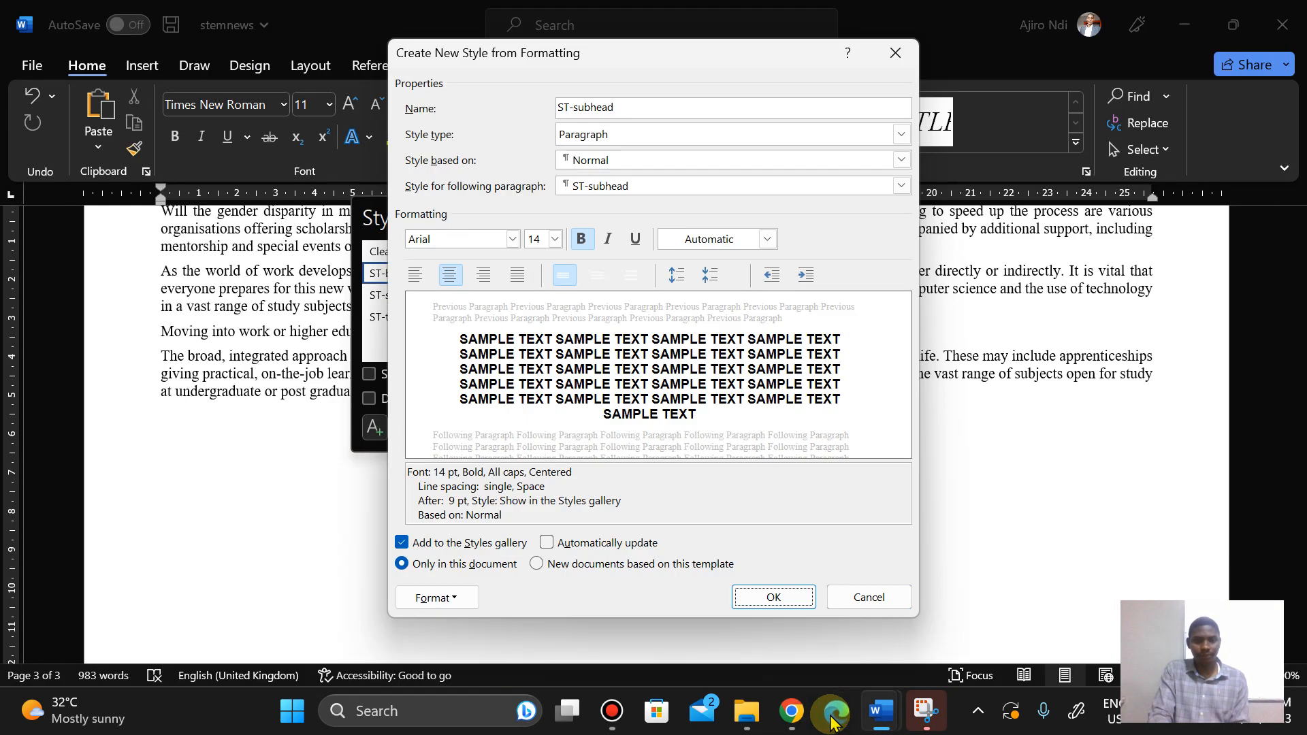
pyautogui.click(775, 598)
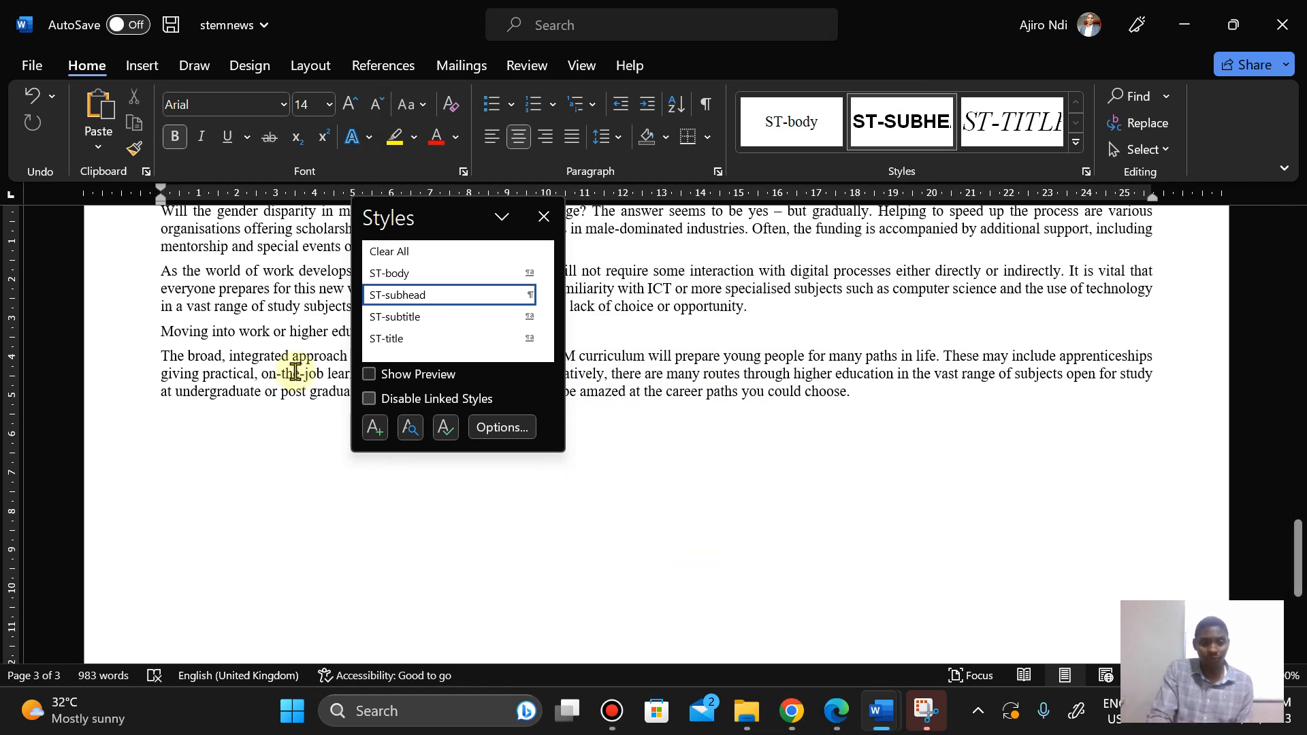
# Step: Start a new paragraph style named ST-table, pasting the name copied from the question paper
pyautogui.click(374, 429)
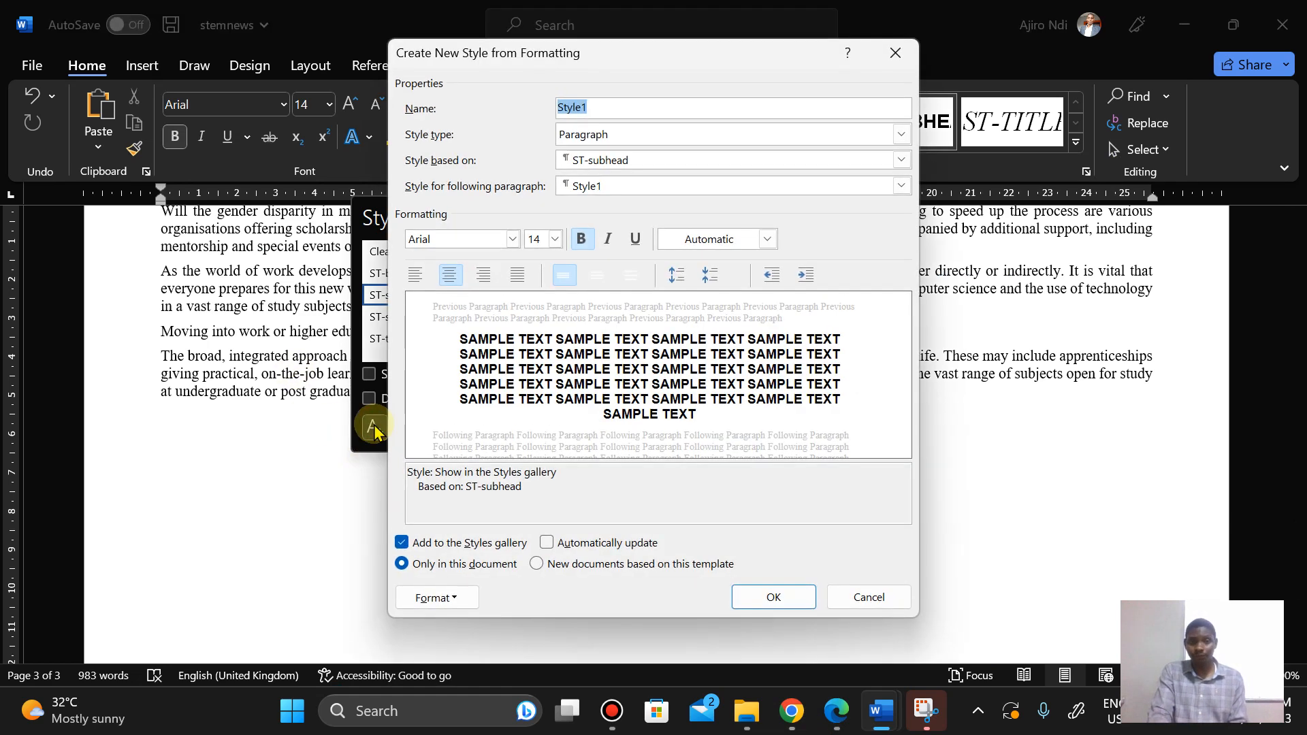
pyautogui.click(836, 710)
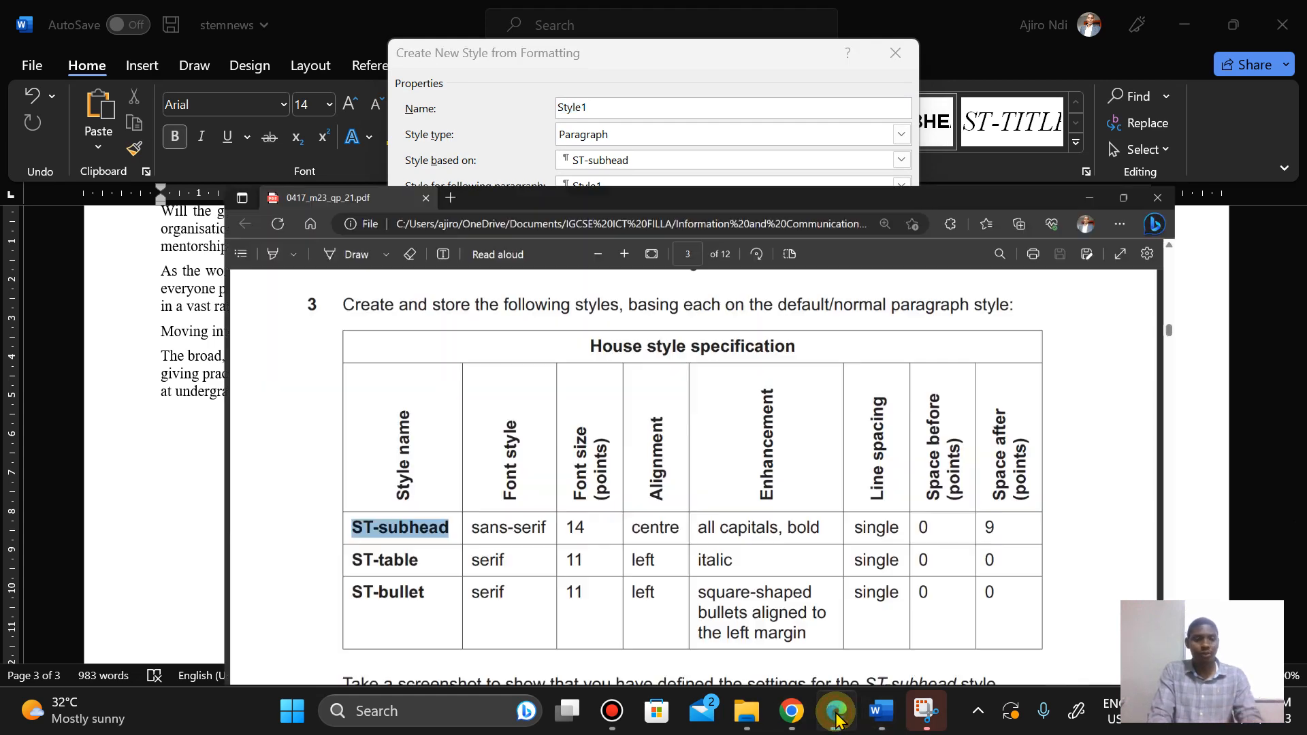
pyautogui.moveTo(176, 514); pyautogui.dragTo(271, 515)
pyautogui.click(304, 341)
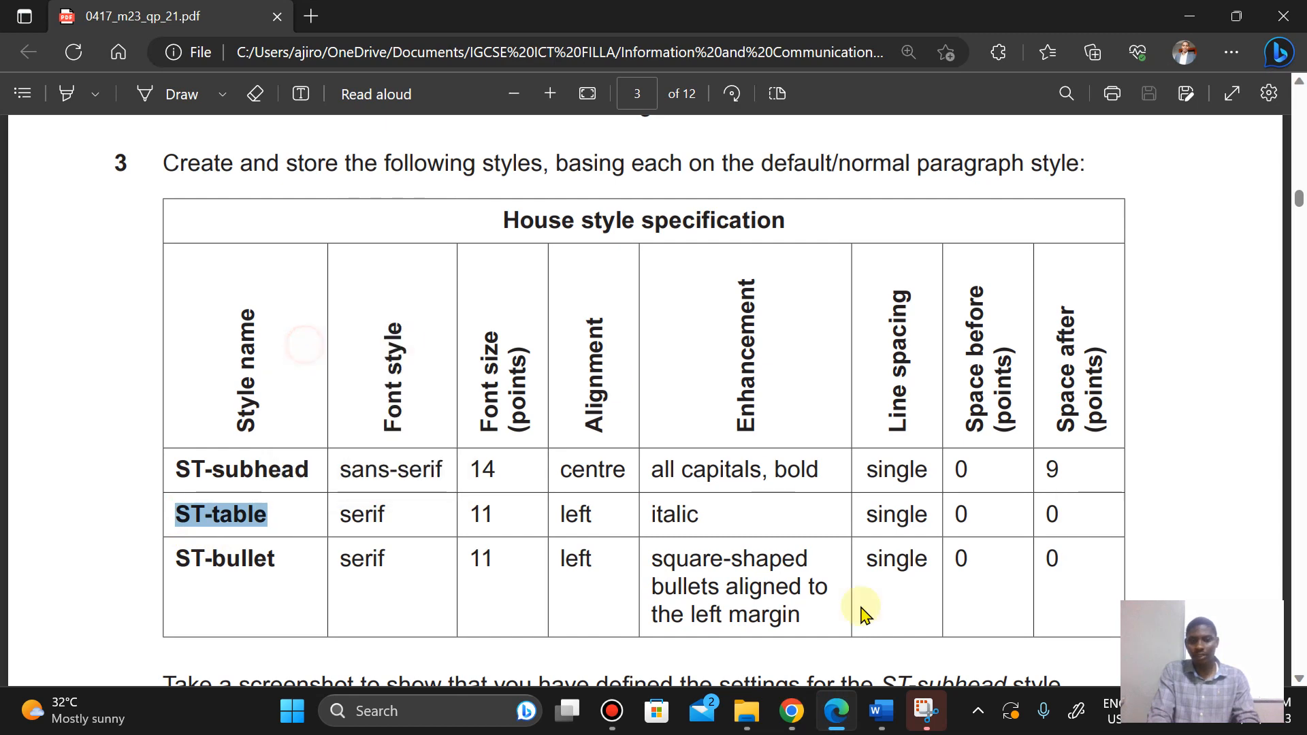
pyautogui.moveTo(886, 727)
pyautogui.click(974, 586)
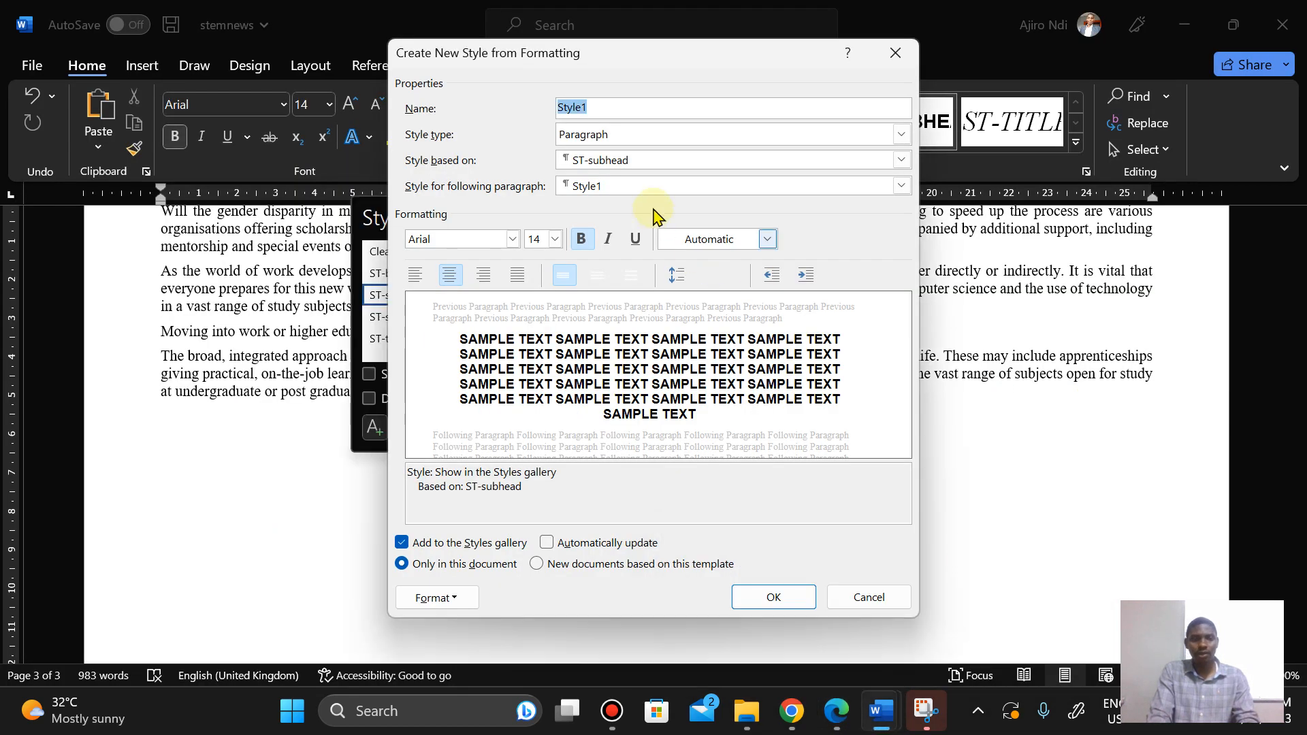
pyautogui.rightClick(570, 108)
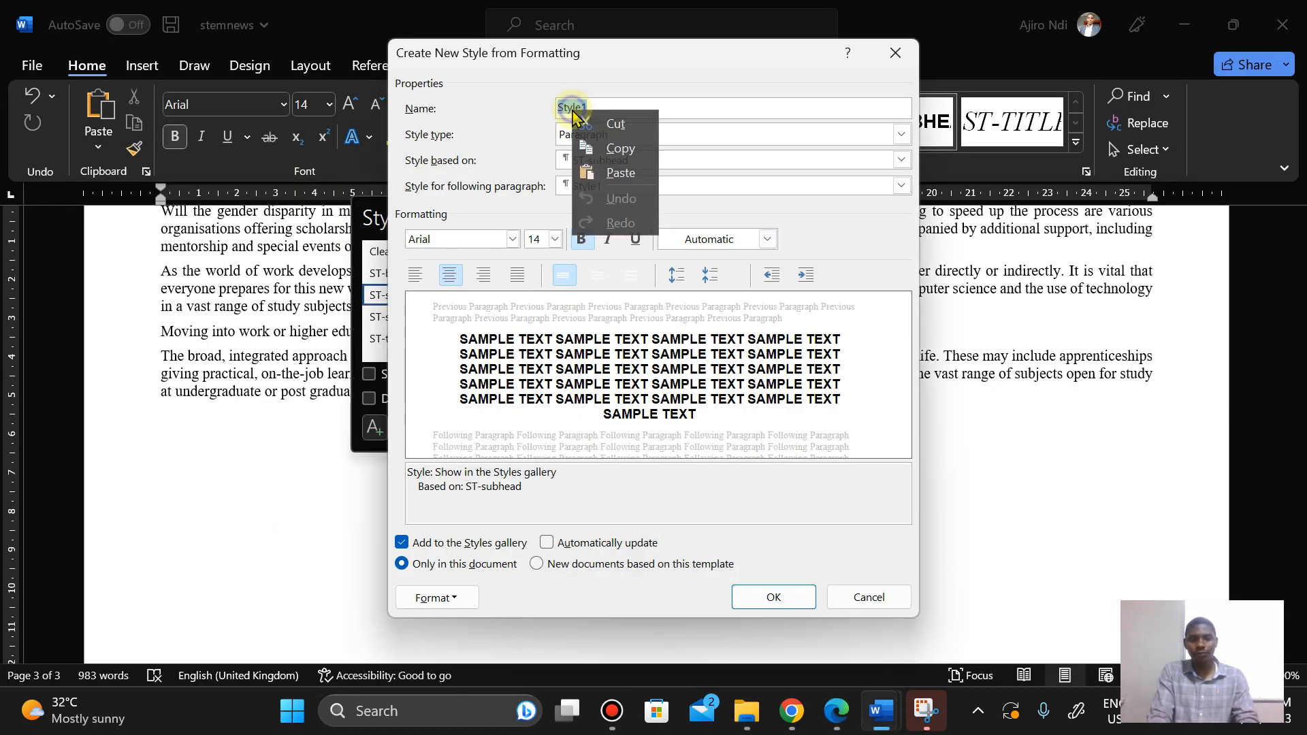
pyautogui.click(613, 173)
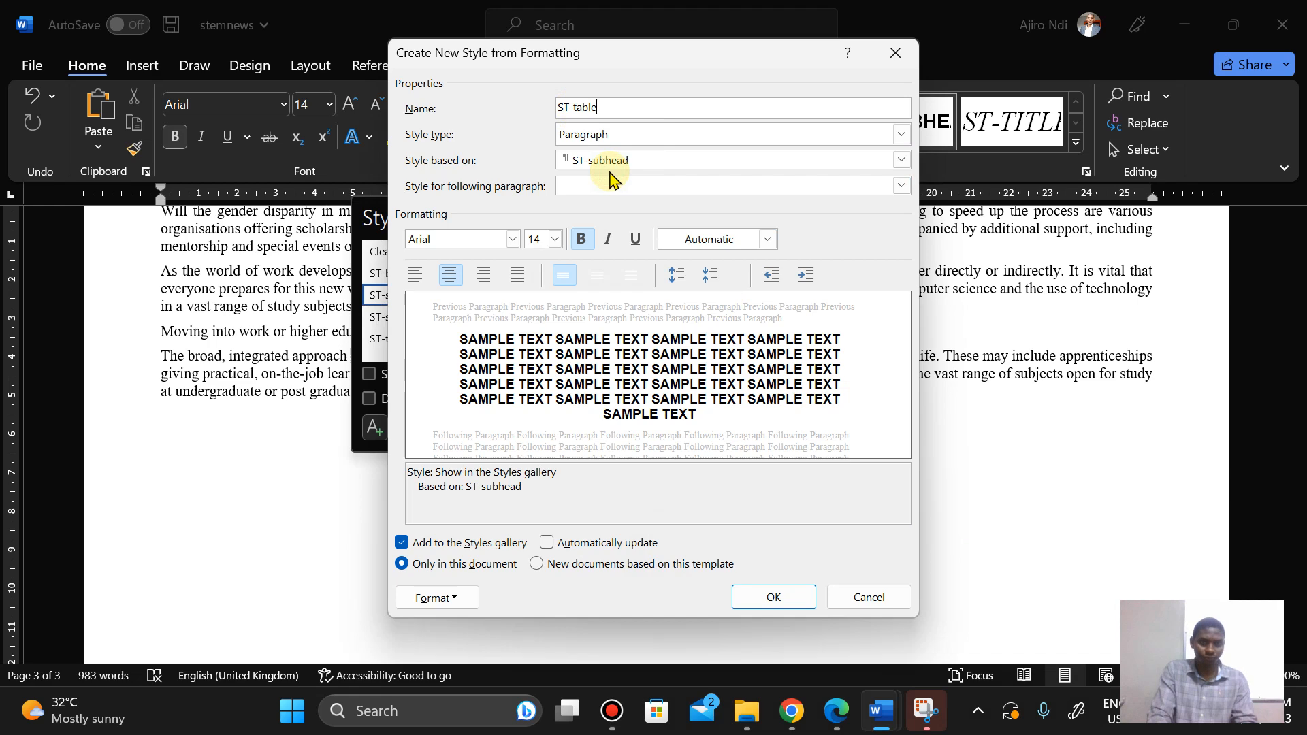
pyautogui.click(837, 711)
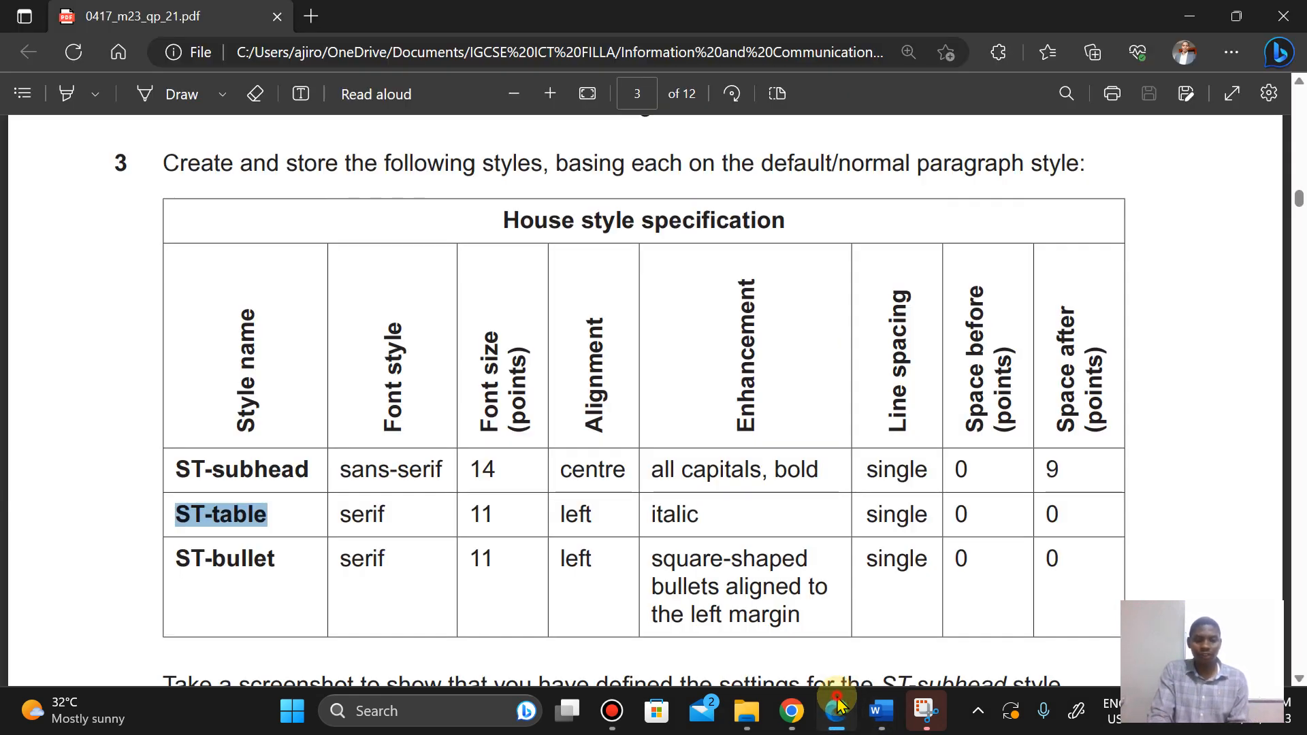
pyautogui.click(837, 704)
# Step: Set the ST-table font to Times New Roman at 11 pt
pyautogui.doubleClick(447, 240)
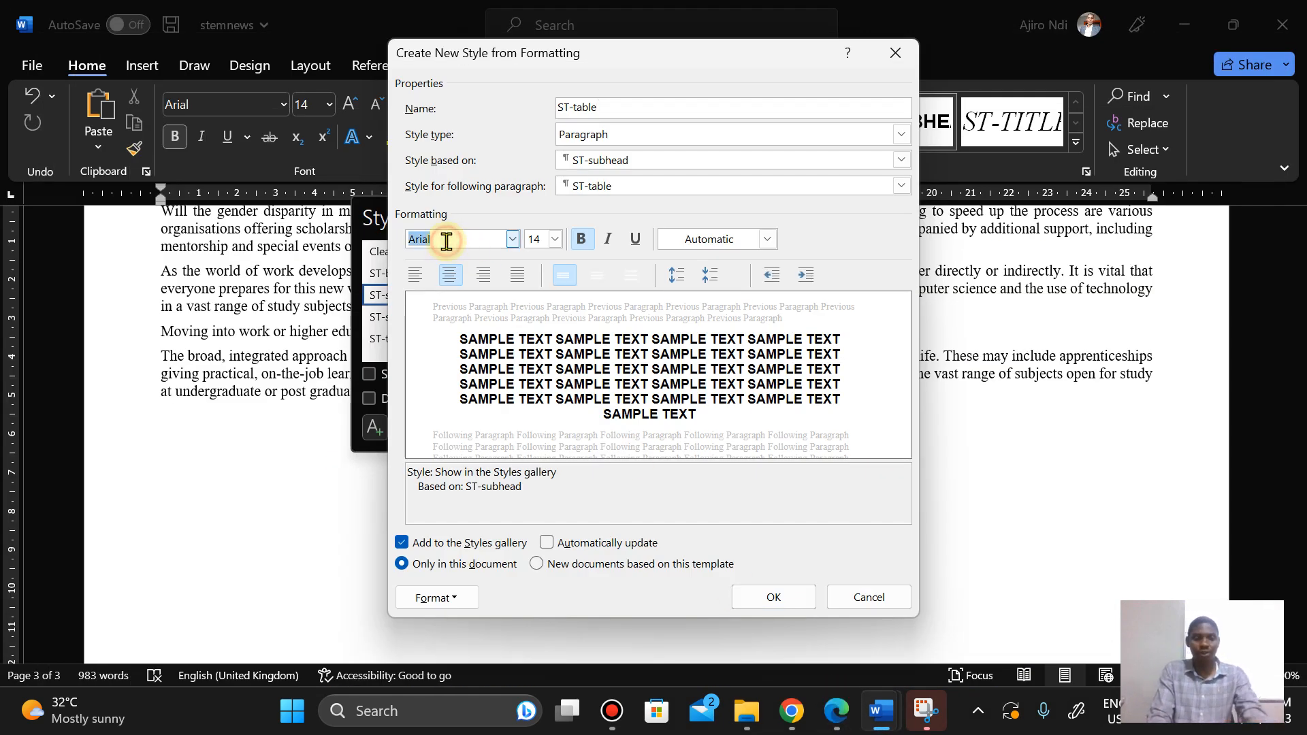
pyautogui.write('Times New Roman')
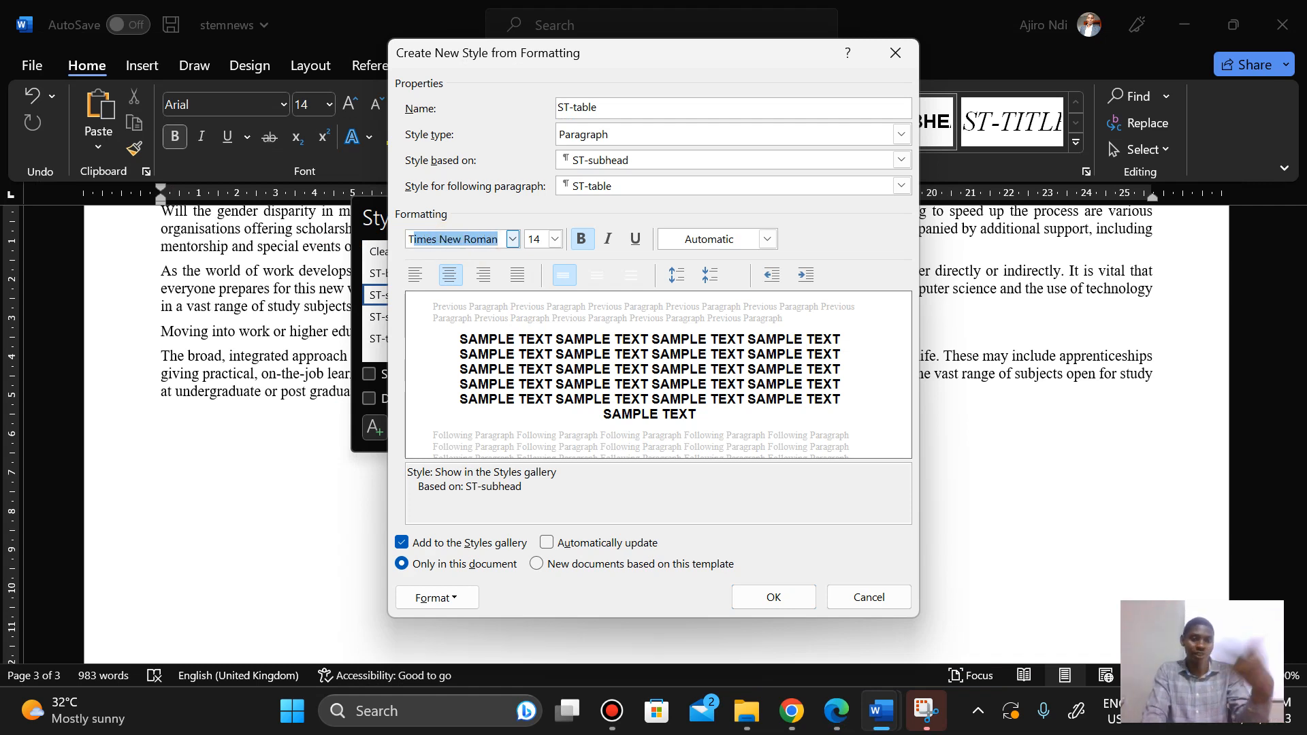
pyautogui.click(446, 239)
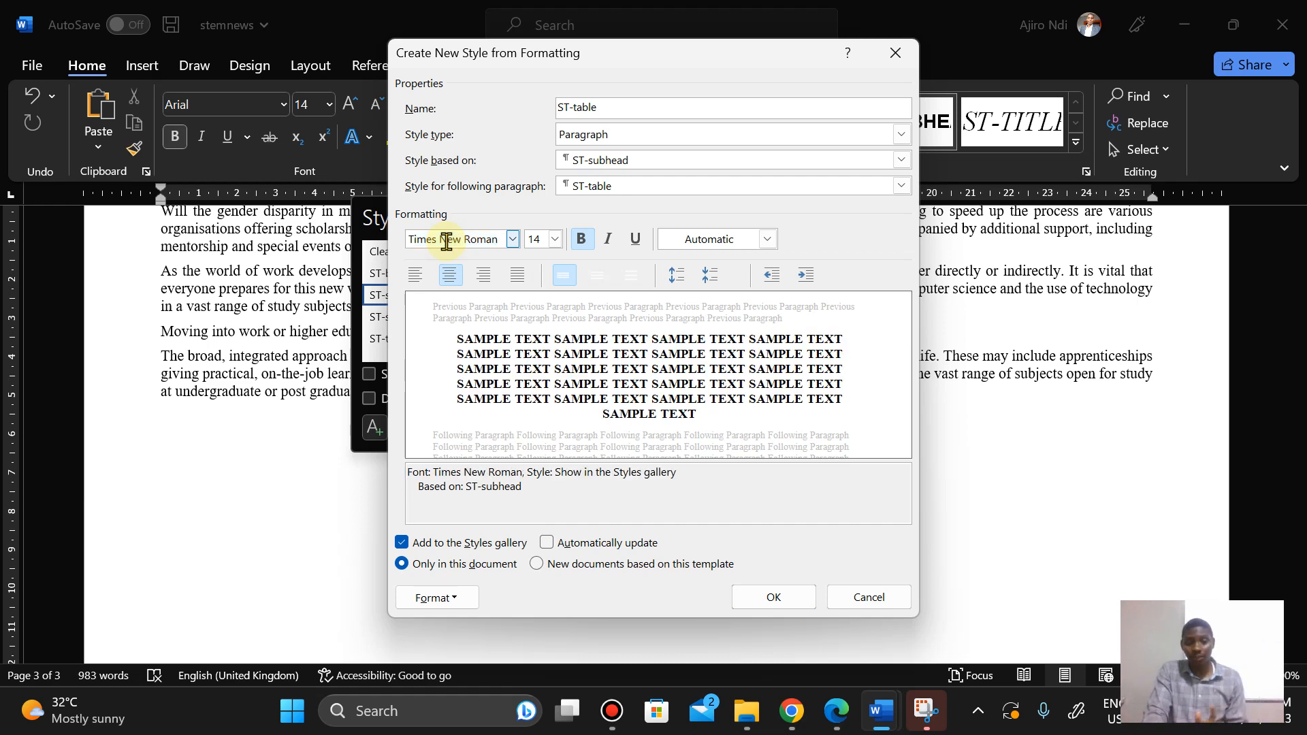
pyautogui.click(836, 711)
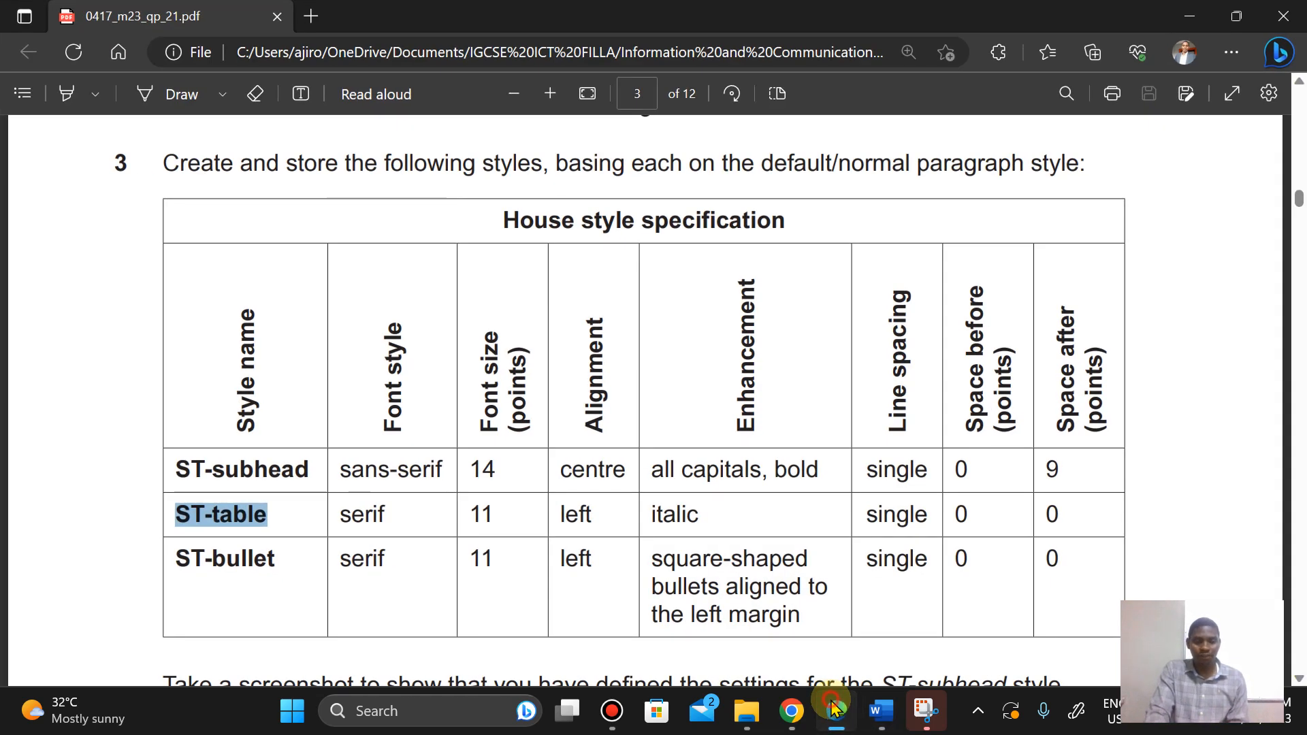
pyautogui.click(836, 710)
pyautogui.click(557, 239)
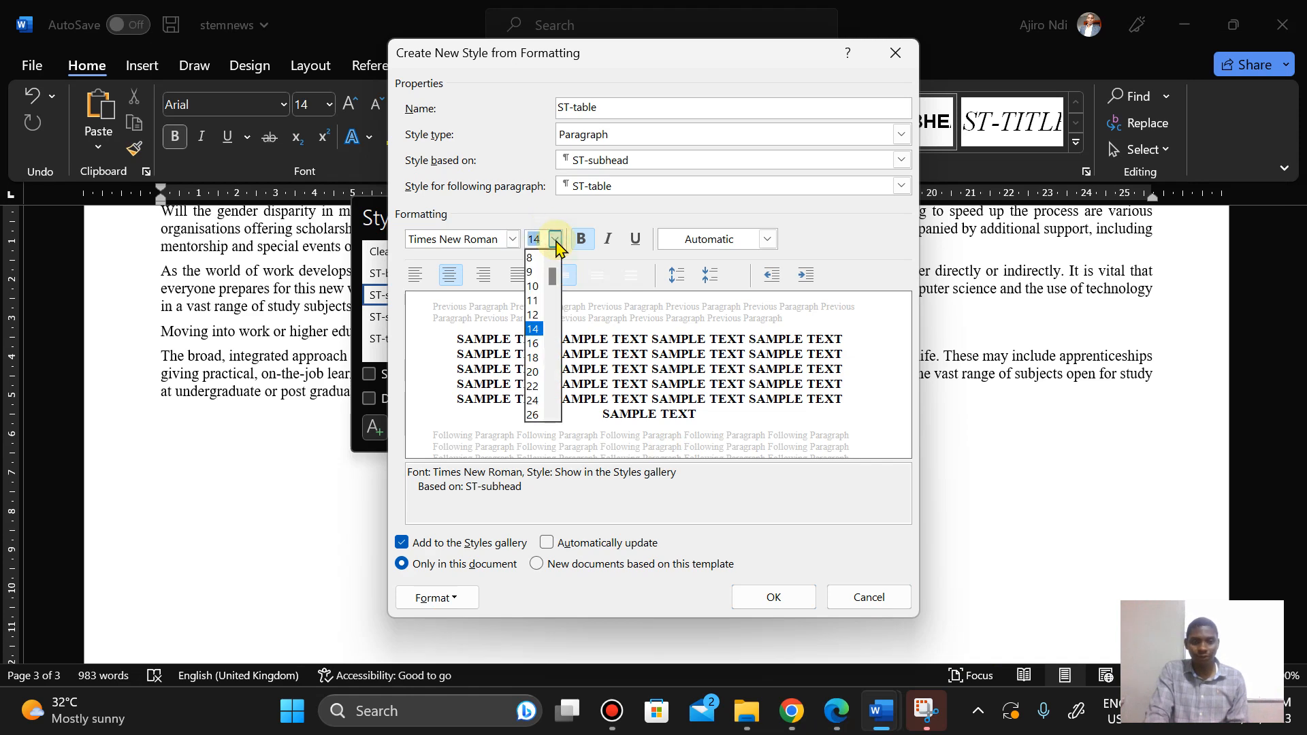
pyautogui.click(532, 299)
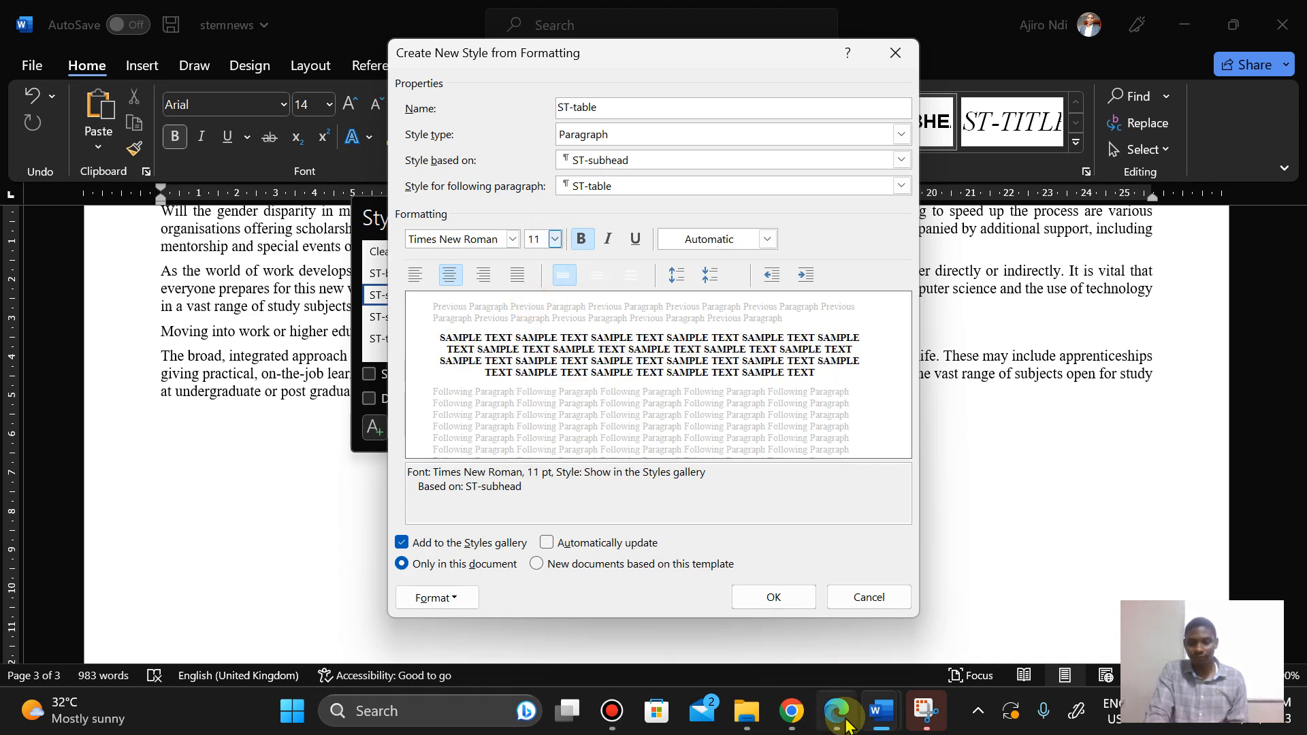
# Step: Left-align the ST-table style after checking the specification
pyautogui.click(843, 715)
pyautogui.click(843, 715)
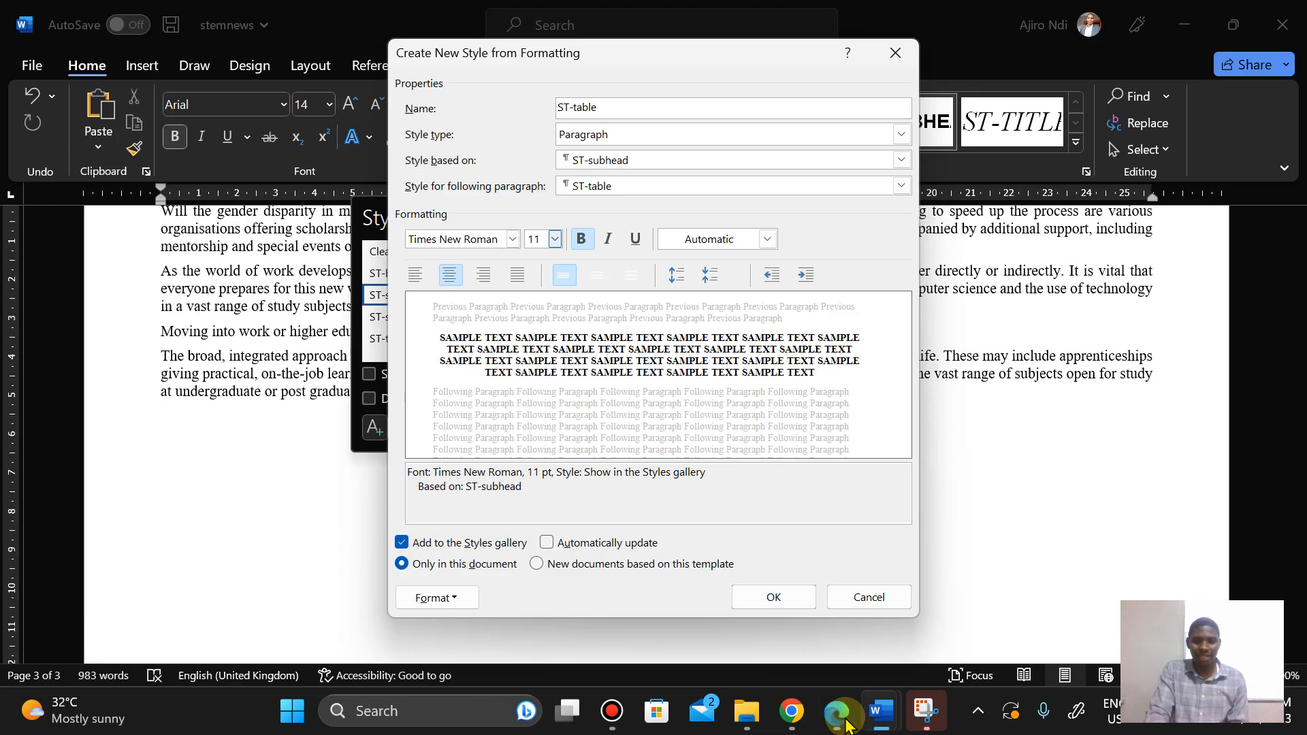
pyautogui.click(416, 276)
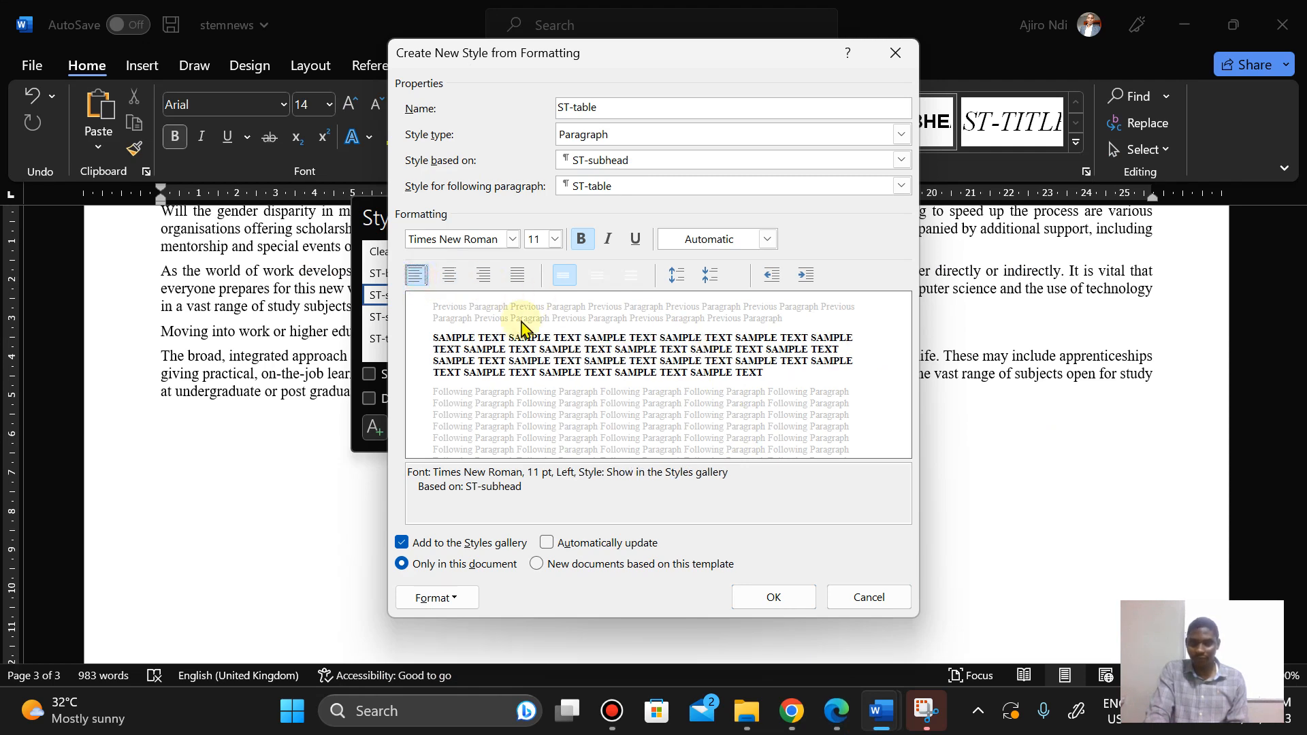
# Step: Base the ST-table style on Normal, then check the specification again
pyautogui.click(832, 715)
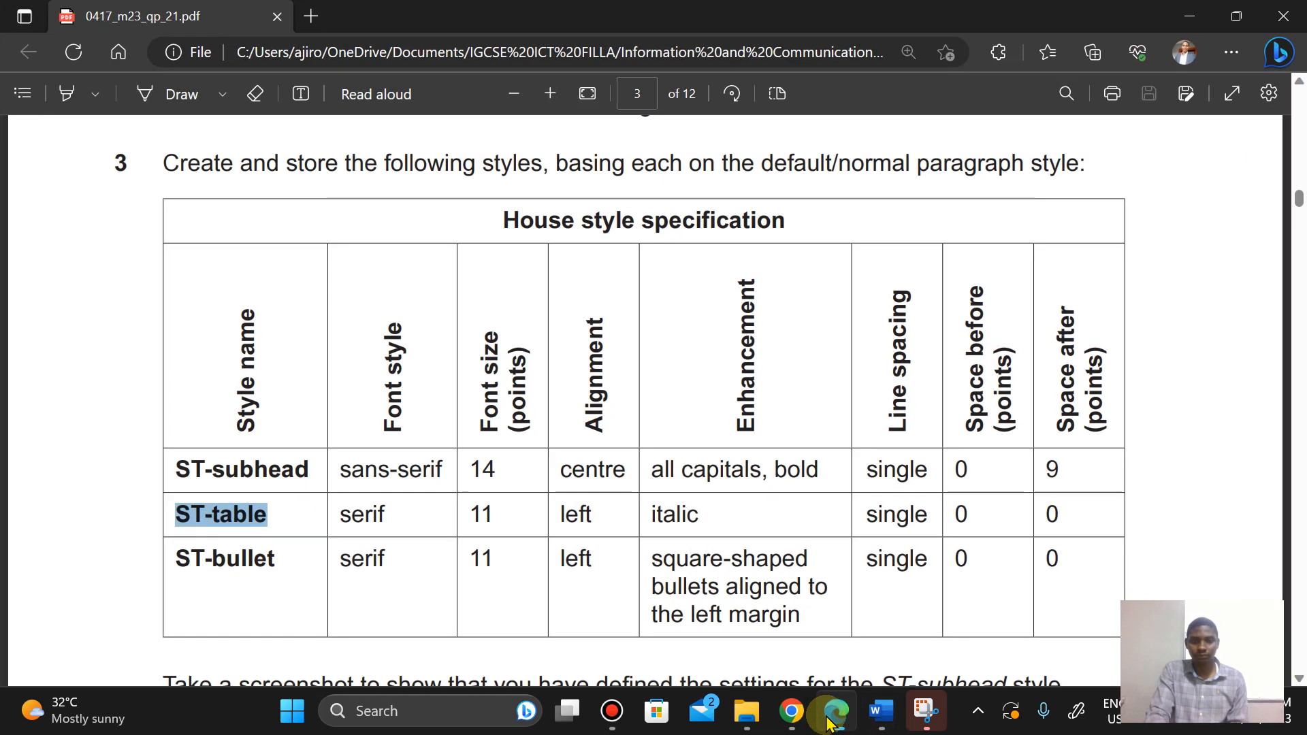
pyautogui.click(832, 715)
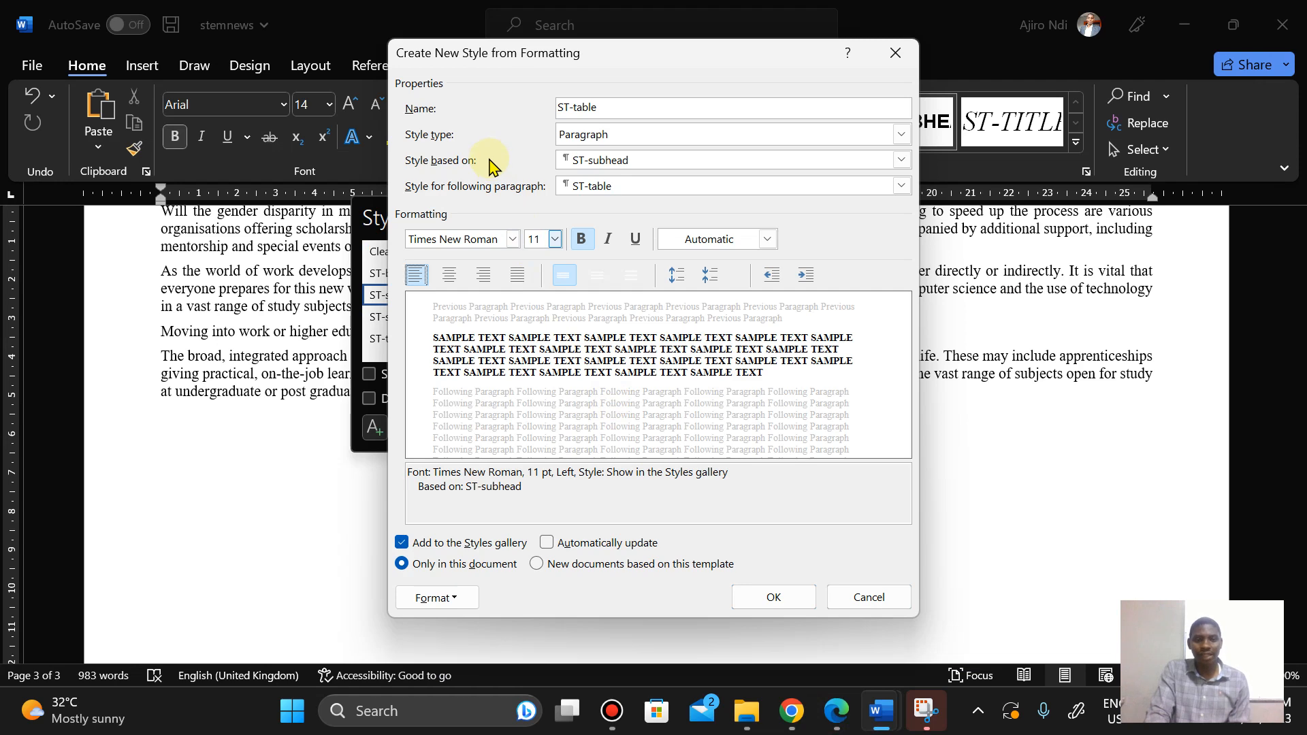
pyautogui.click(734, 164)
pyautogui.click(682, 194)
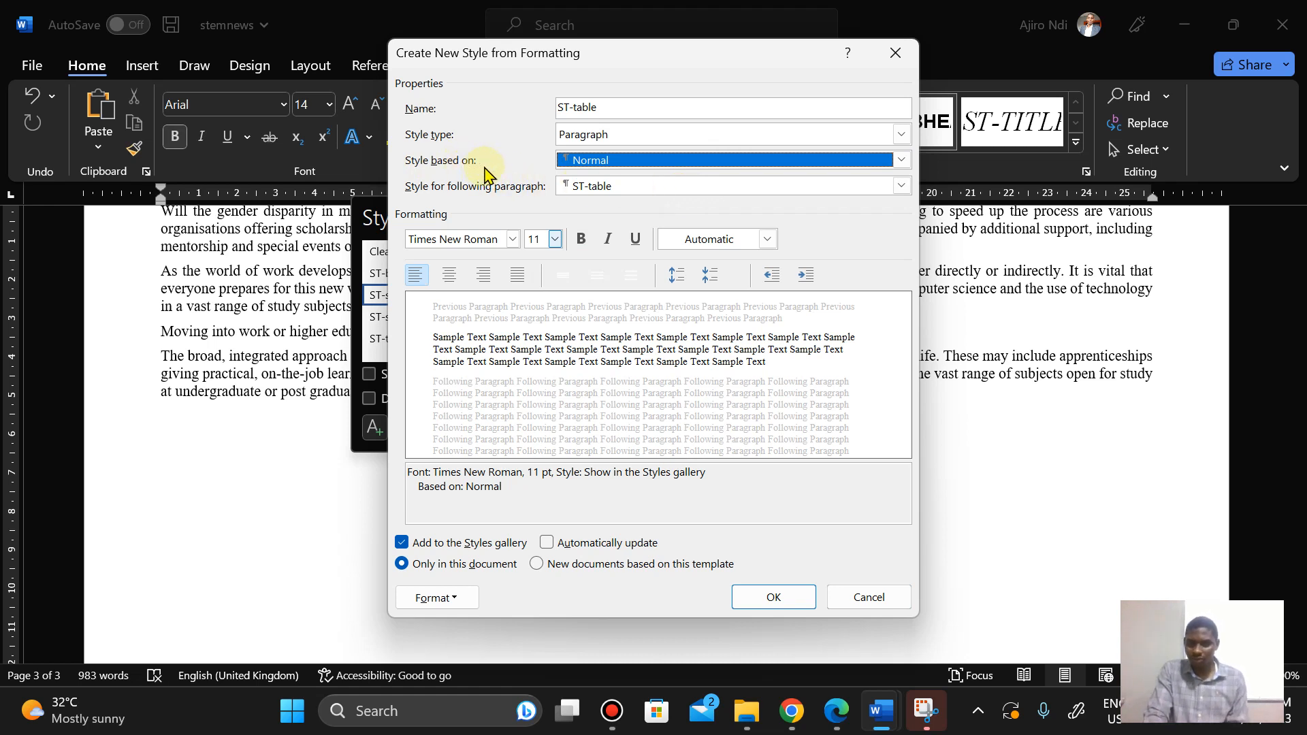
pyautogui.click(849, 724)
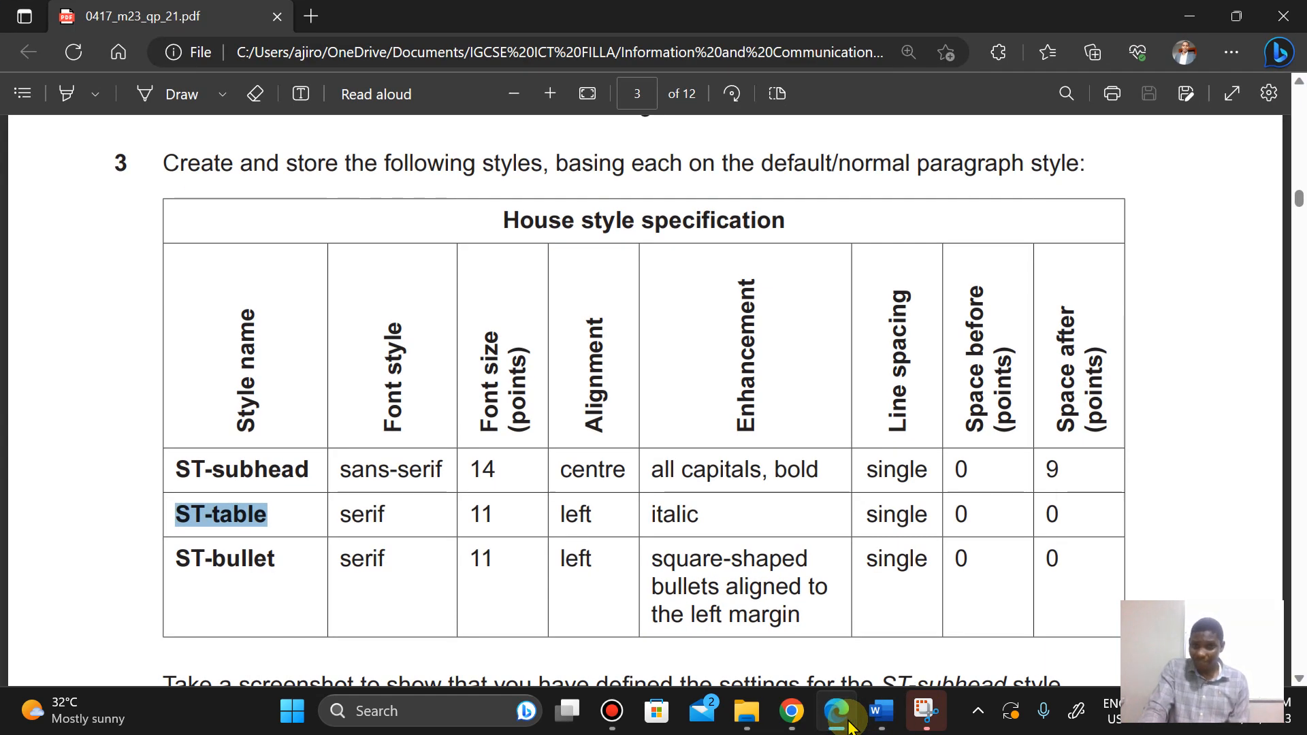
# Step: Return to the style dialog, check the specification, and make the ST-table style italic
pyautogui.click(849, 725)
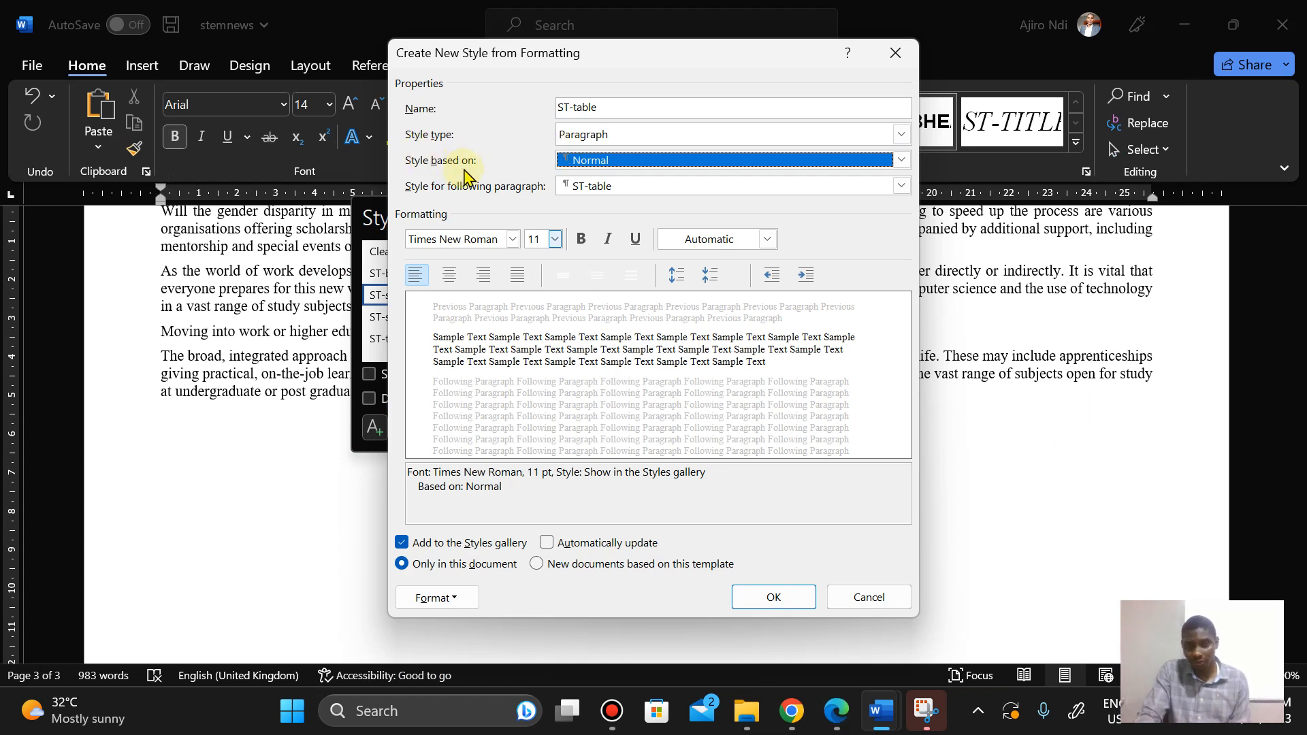
pyautogui.click(590, 138)
pyautogui.click(584, 139)
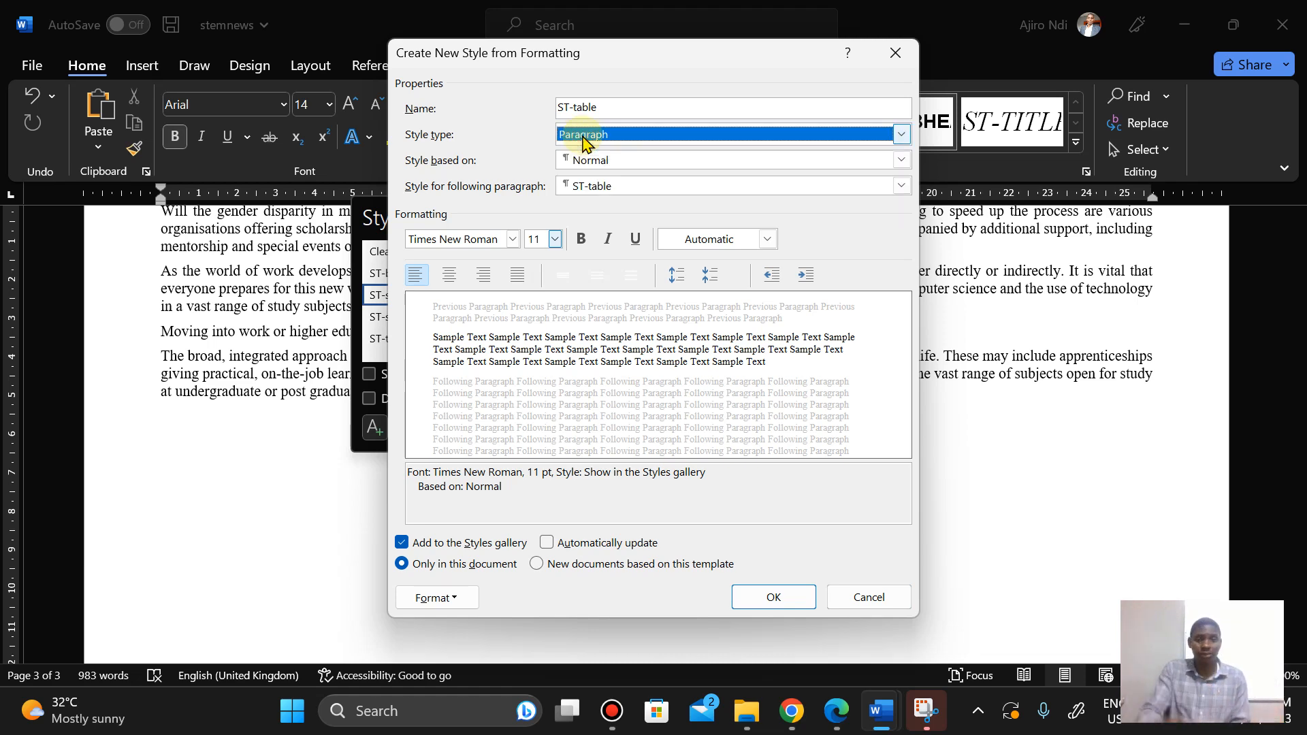
pyautogui.click(836, 712)
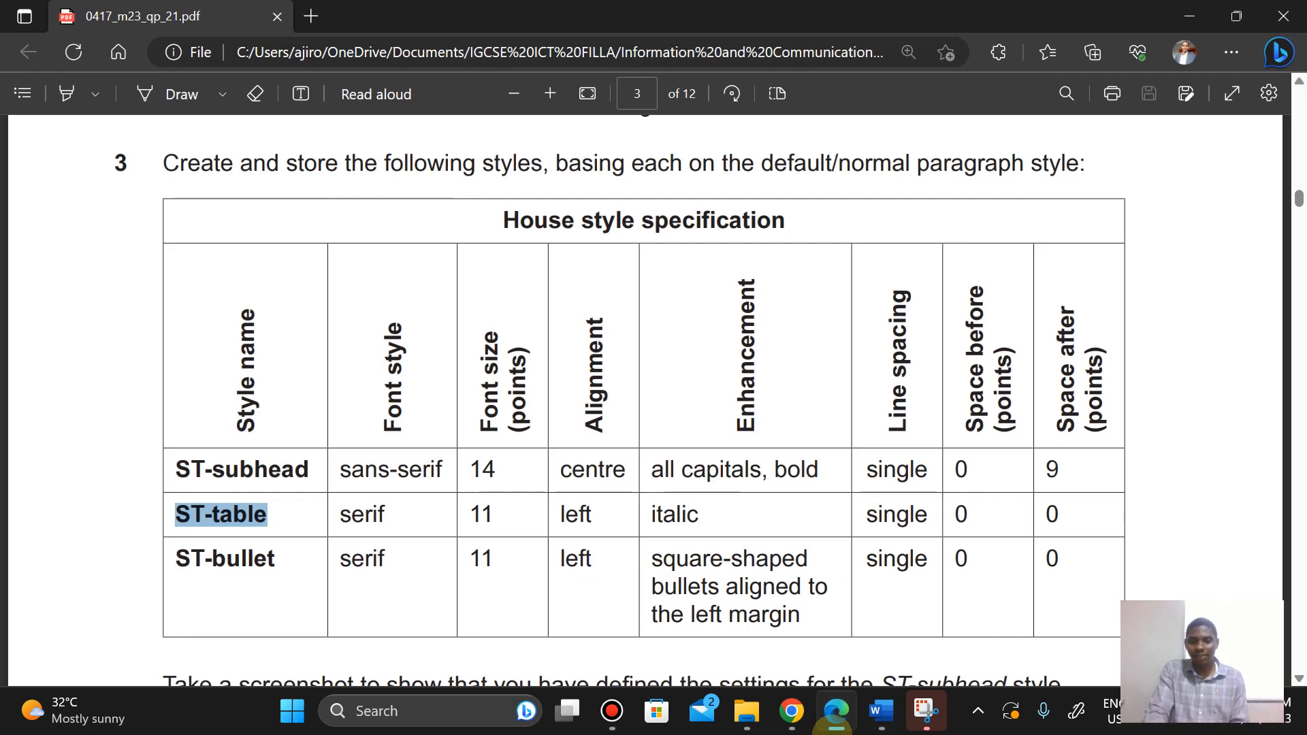
pyautogui.click(832, 732)
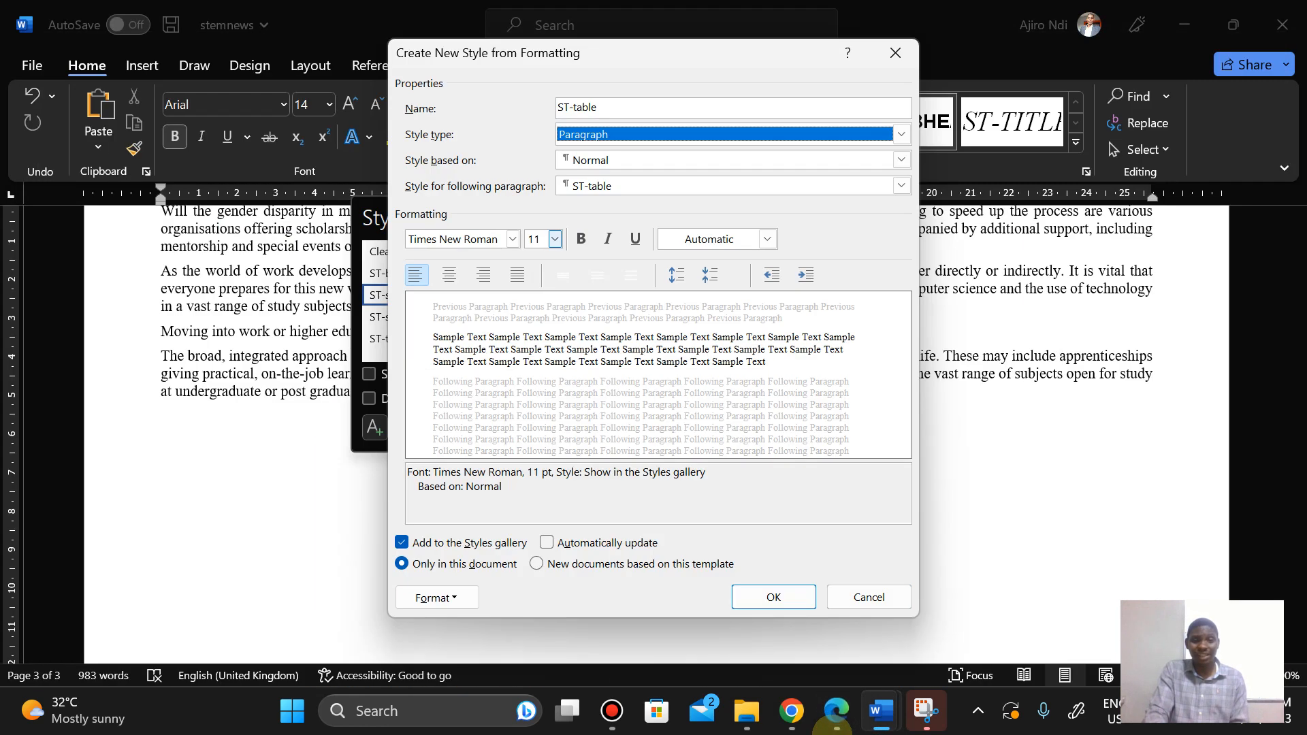
pyautogui.click(607, 240)
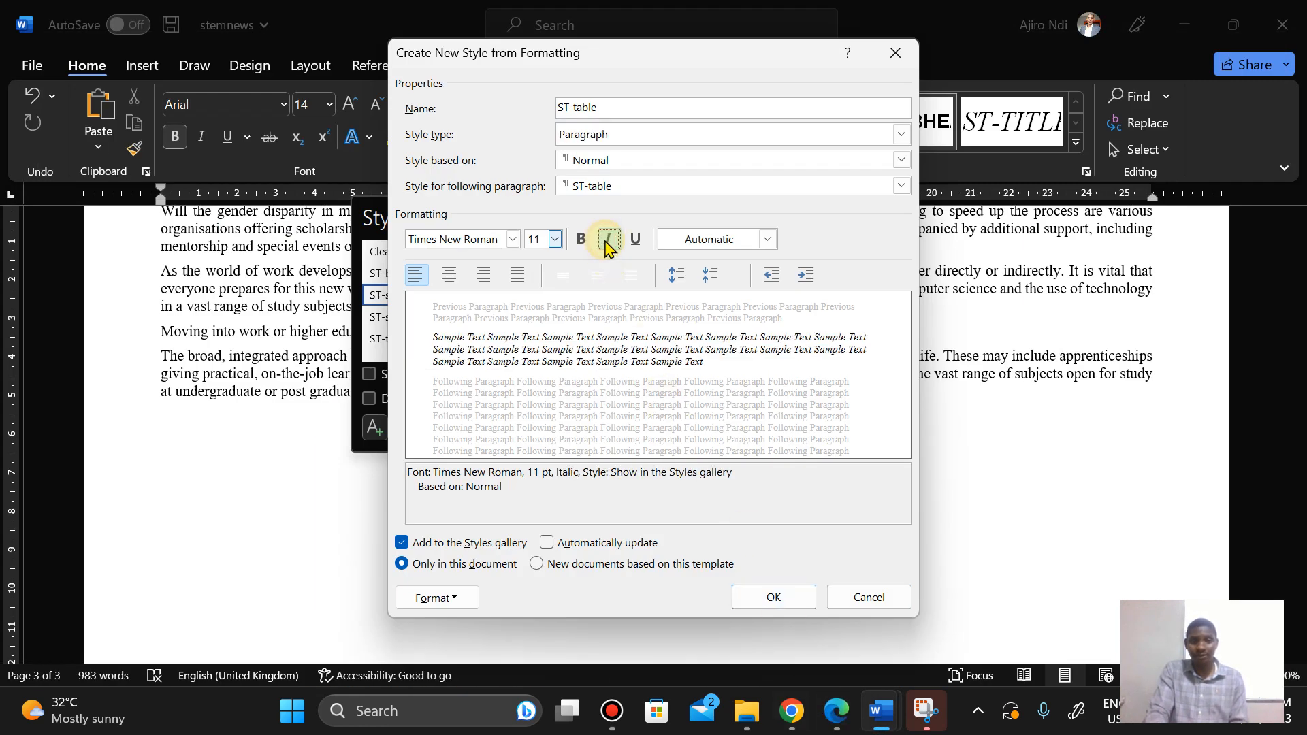
# Step: Set single line spacing for the ST-table style after checking the specification
pyautogui.click(832, 731)
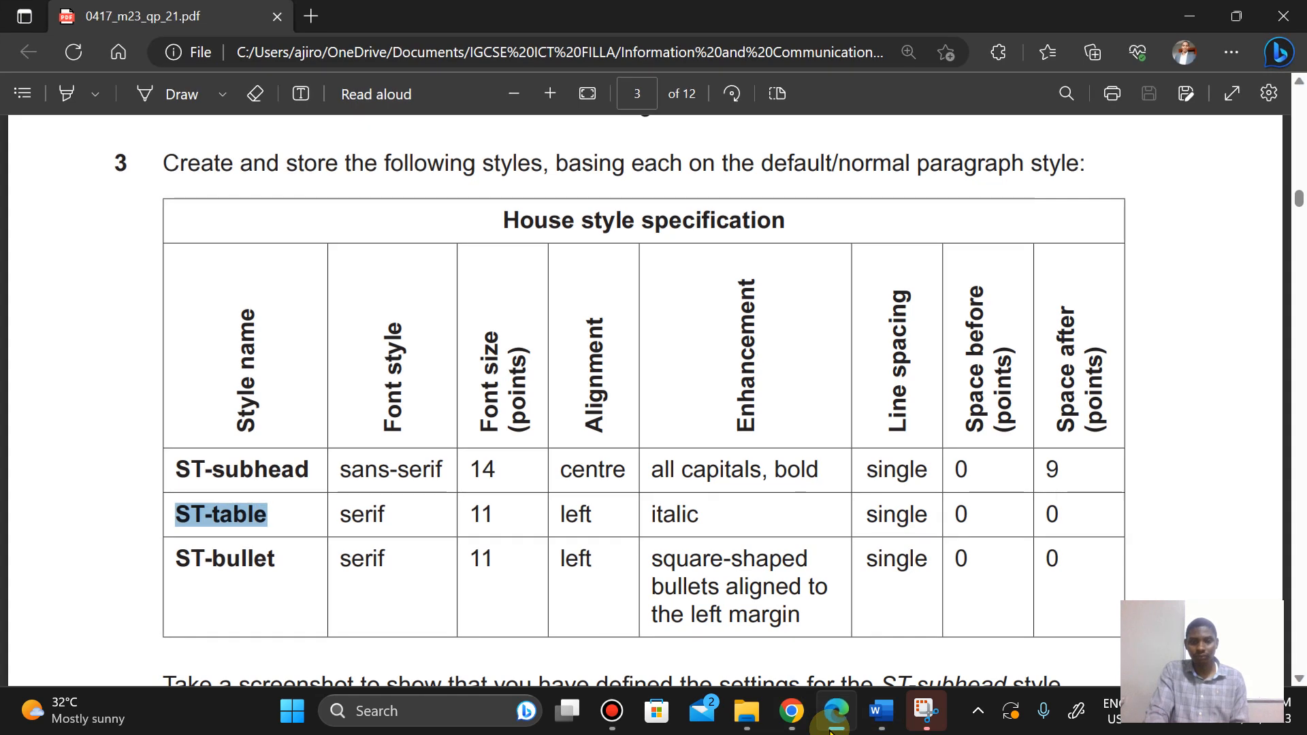
pyautogui.click(832, 731)
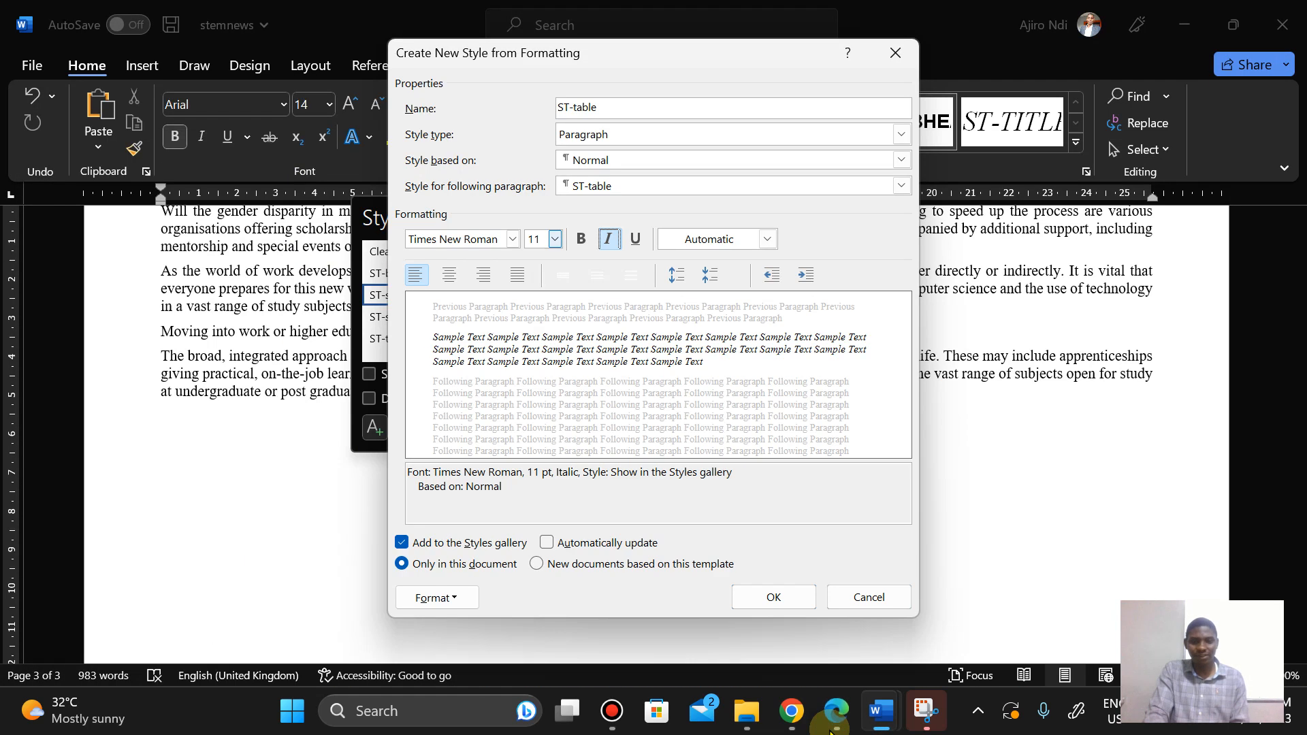
pyautogui.click(563, 278)
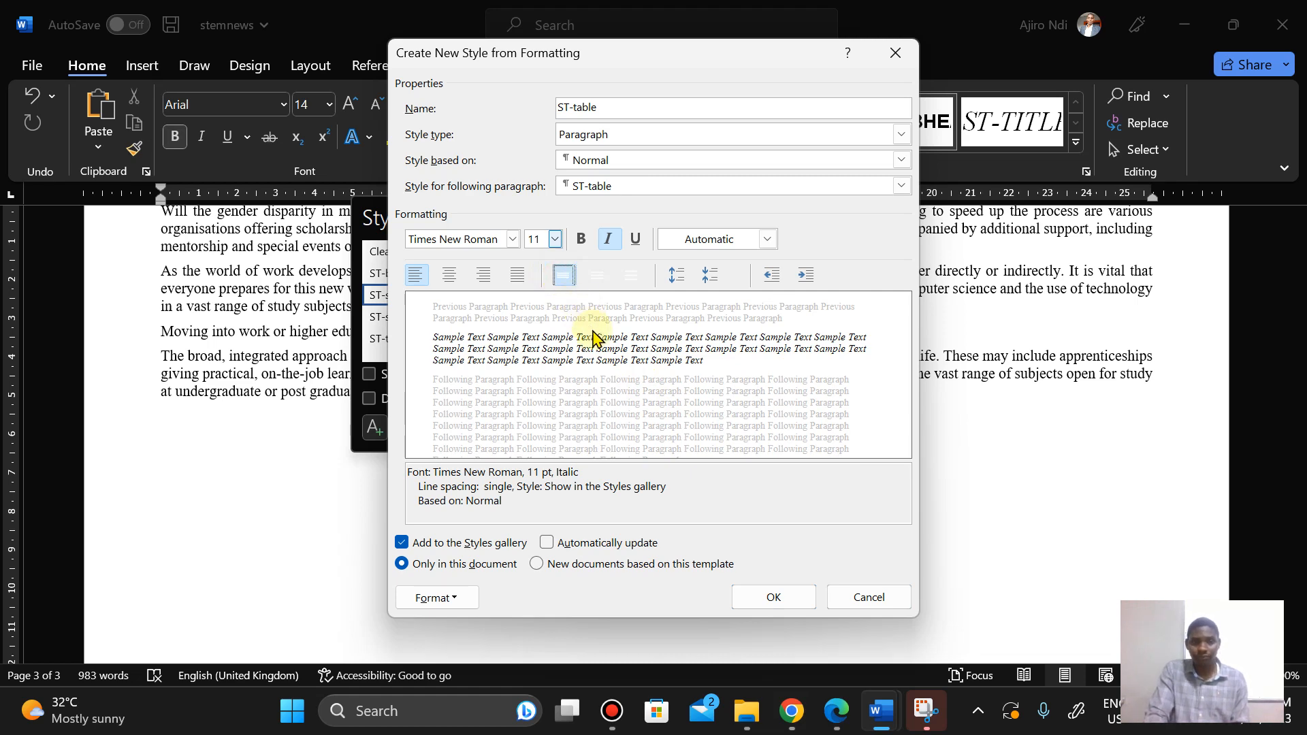
# Step: Open the ST-table paragraph settings and set the spacing after to 0 pt
pyautogui.click(836, 712)
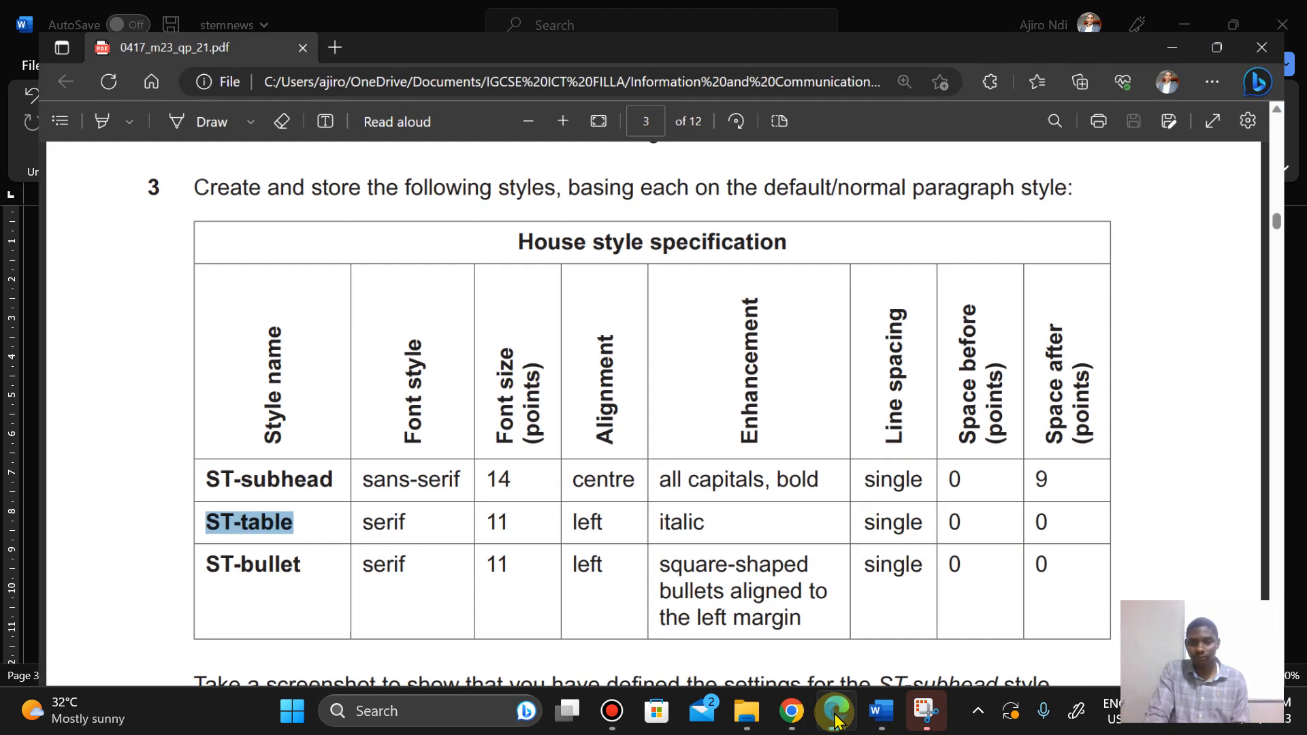
pyautogui.click(836, 713)
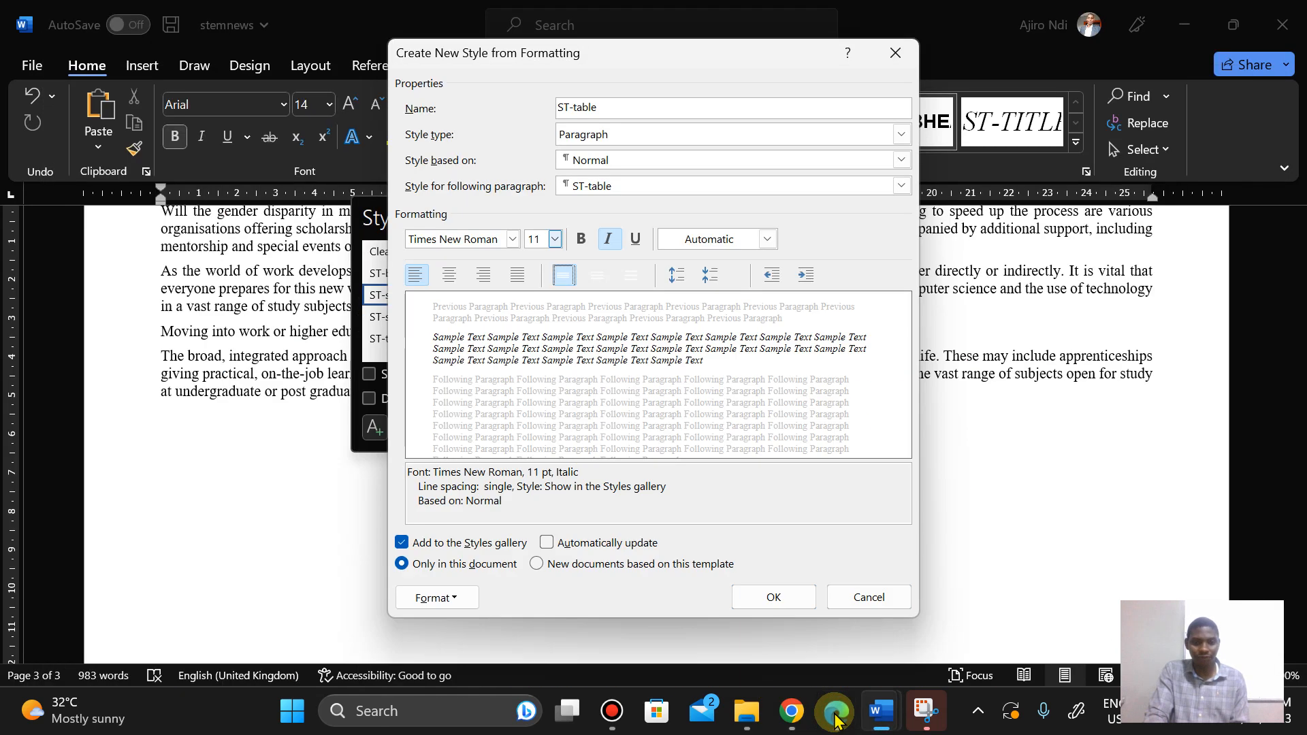
pyautogui.click(438, 598)
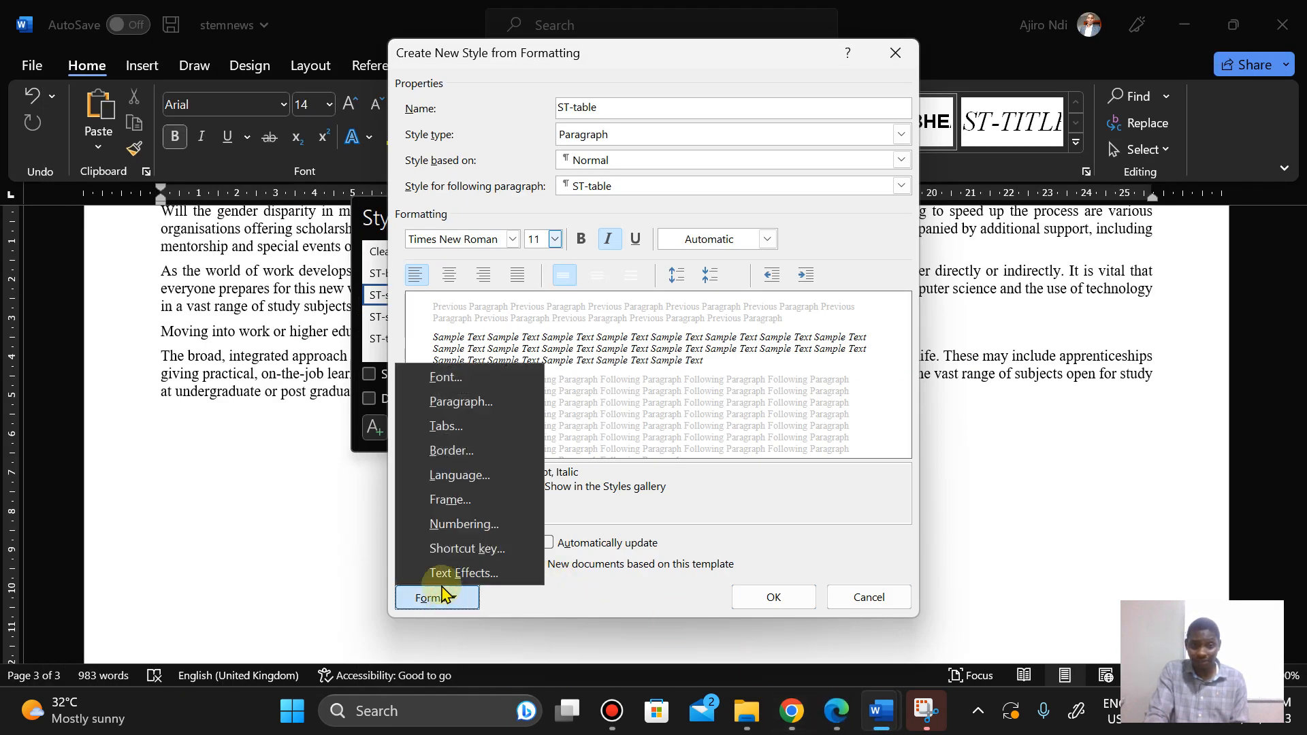
pyautogui.click(423, 404)
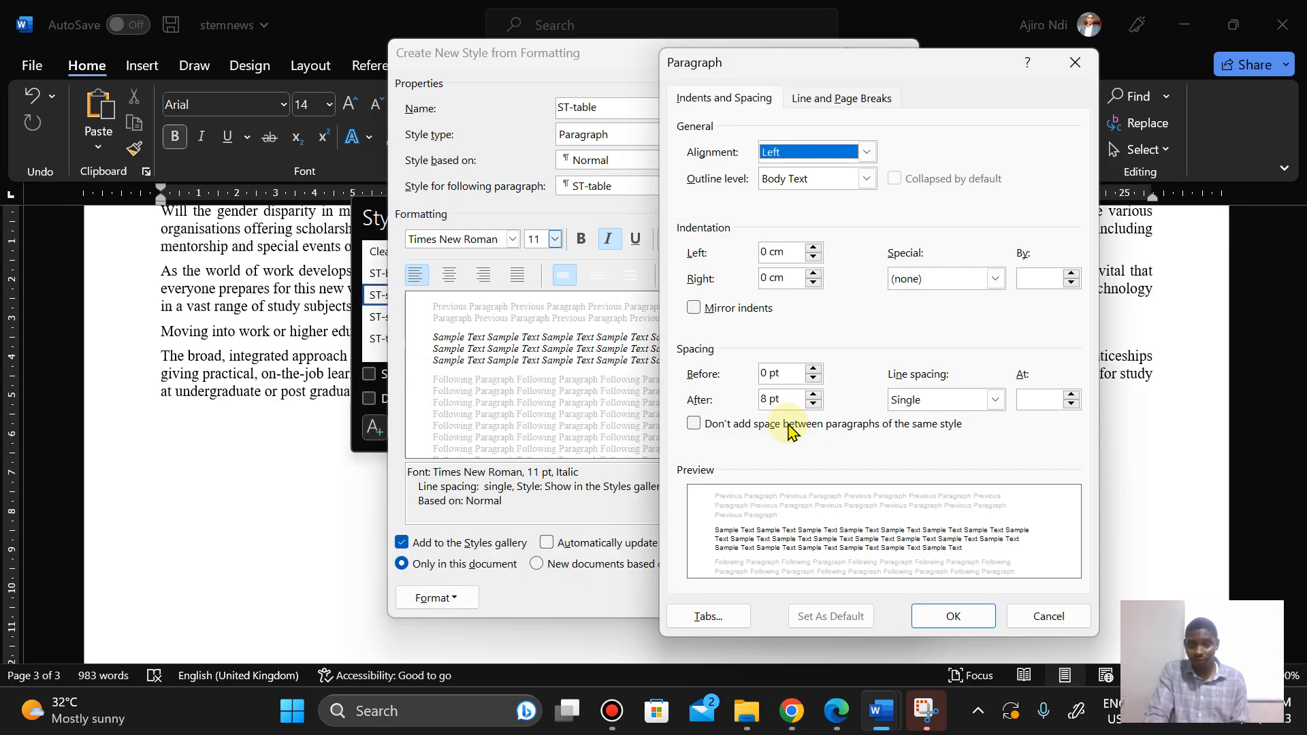
pyautogui.click(764, 397)
pyautogui.doubleClick(764, 397)
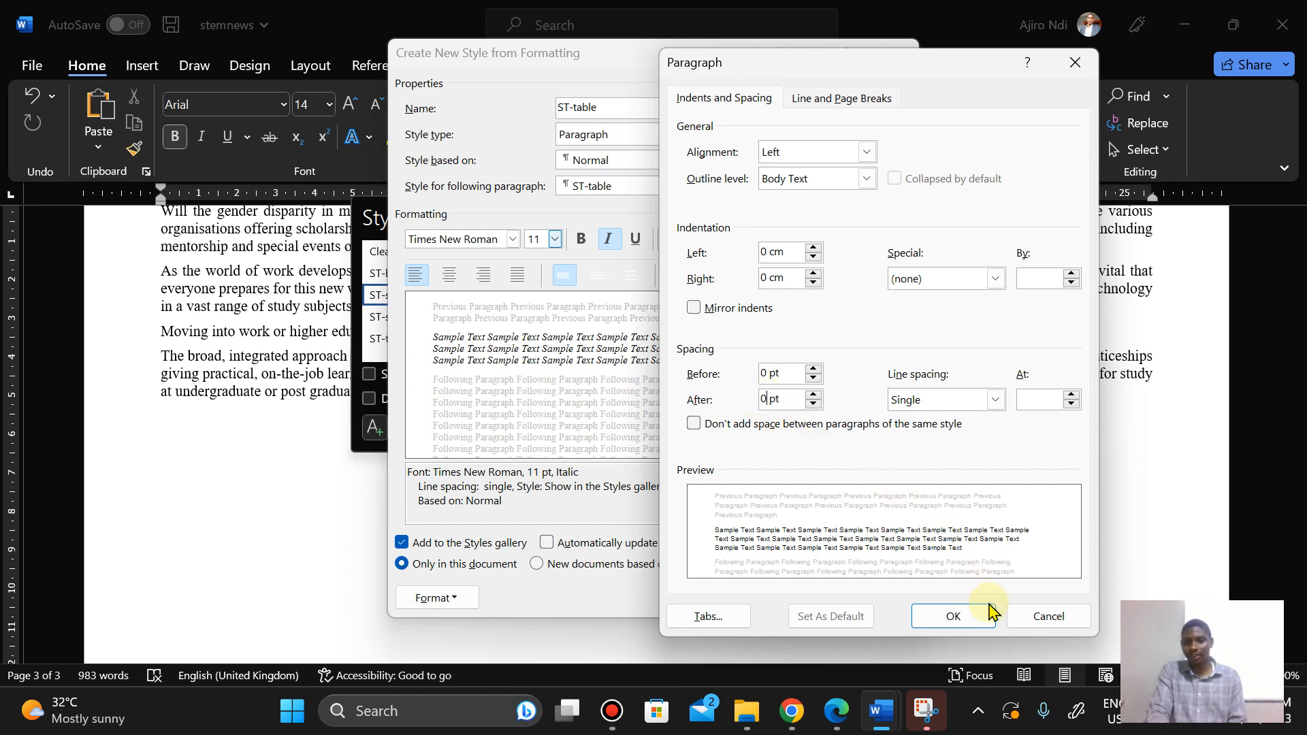
pyautogui.click(957, 616)
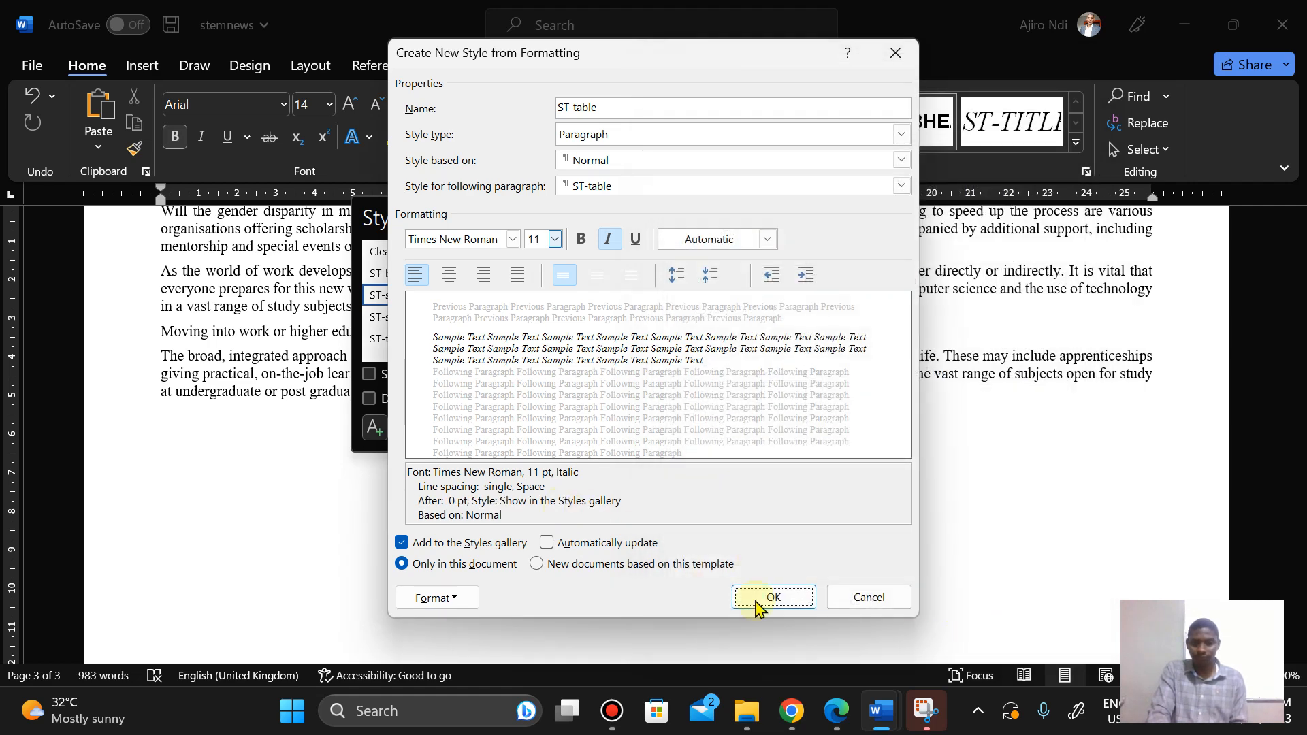
# Step: Check the specification again and save the ST-table style
pyautogui.click(841, 714)
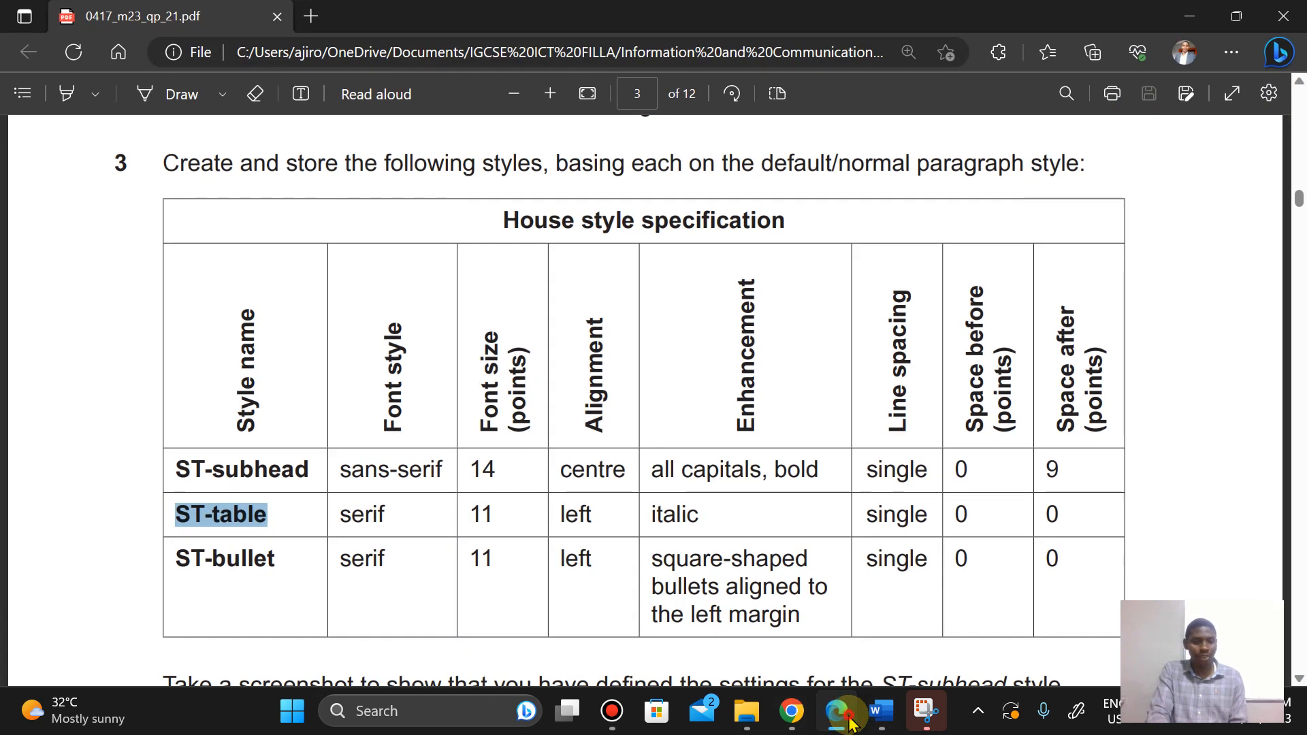
pyautogui.click(850, 723)
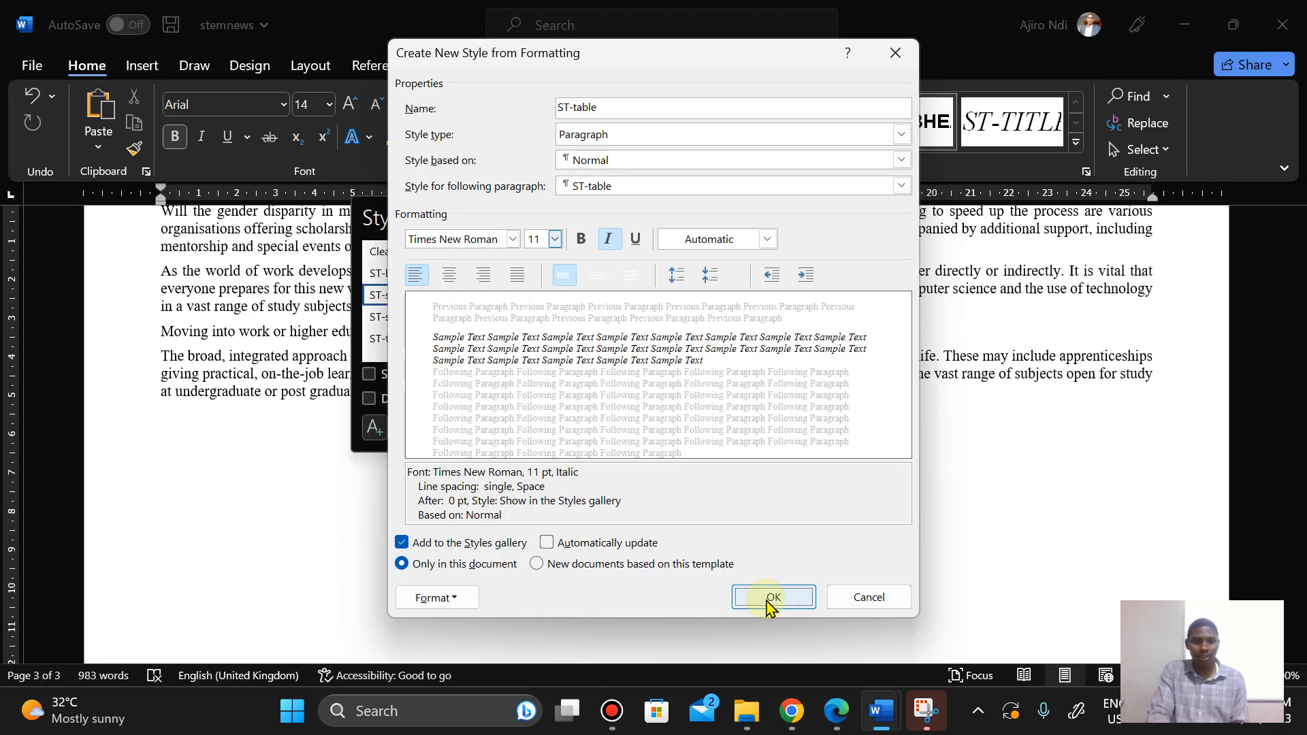
pyautogui.click(770, 600)
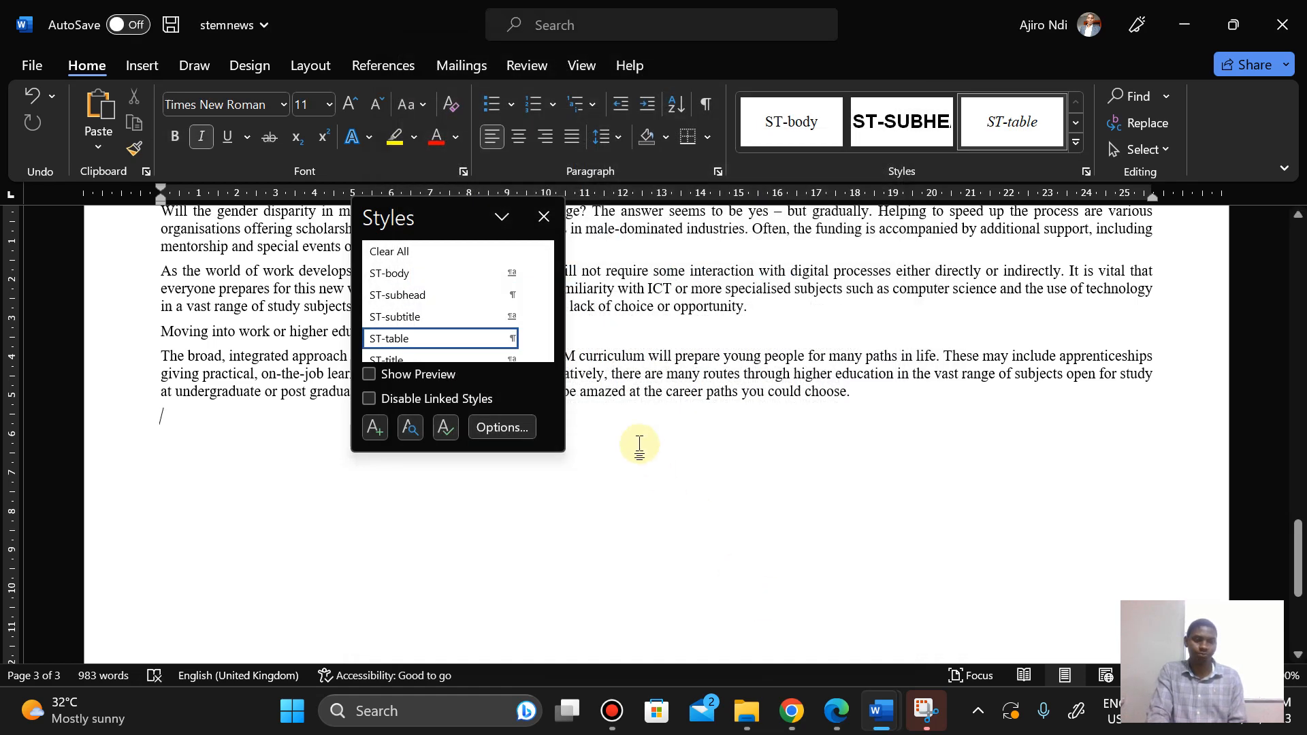
# Step: Start another new paragraph style and base it on Normal
pyautogui.click(373, 428)
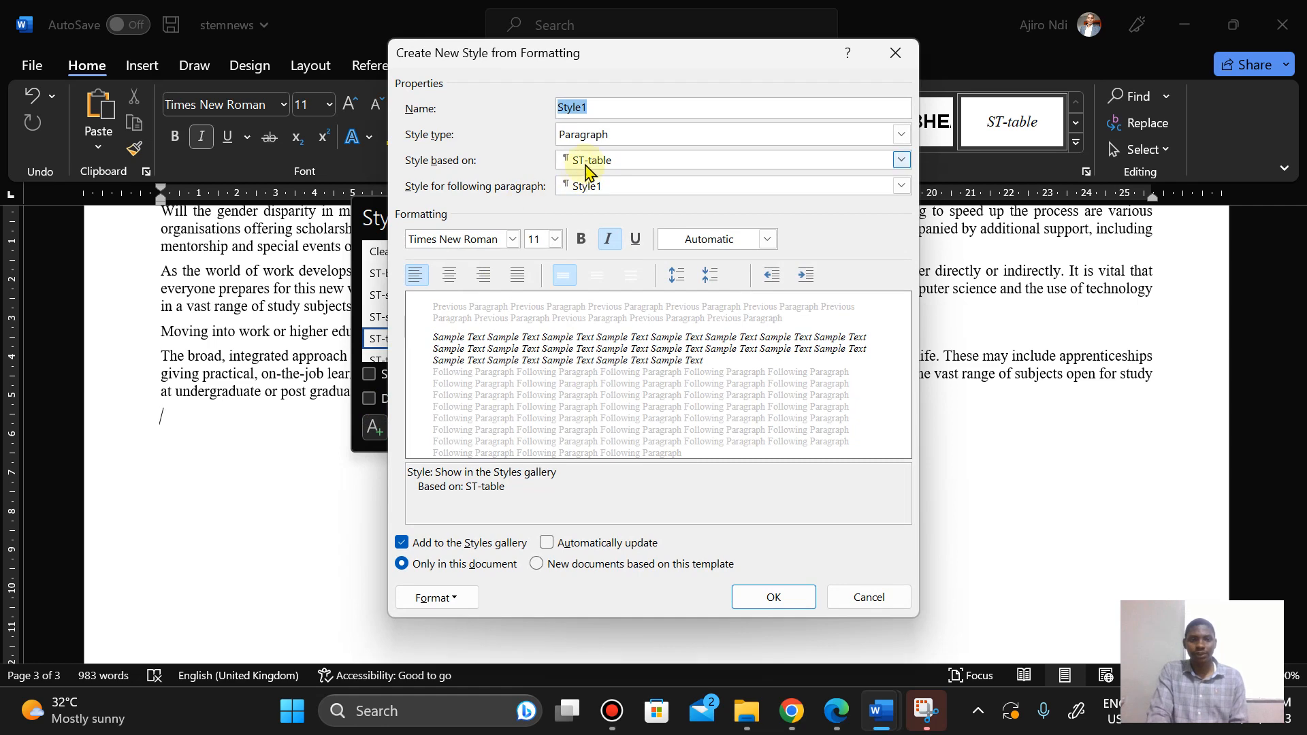
pyautogui.click(587, 163)
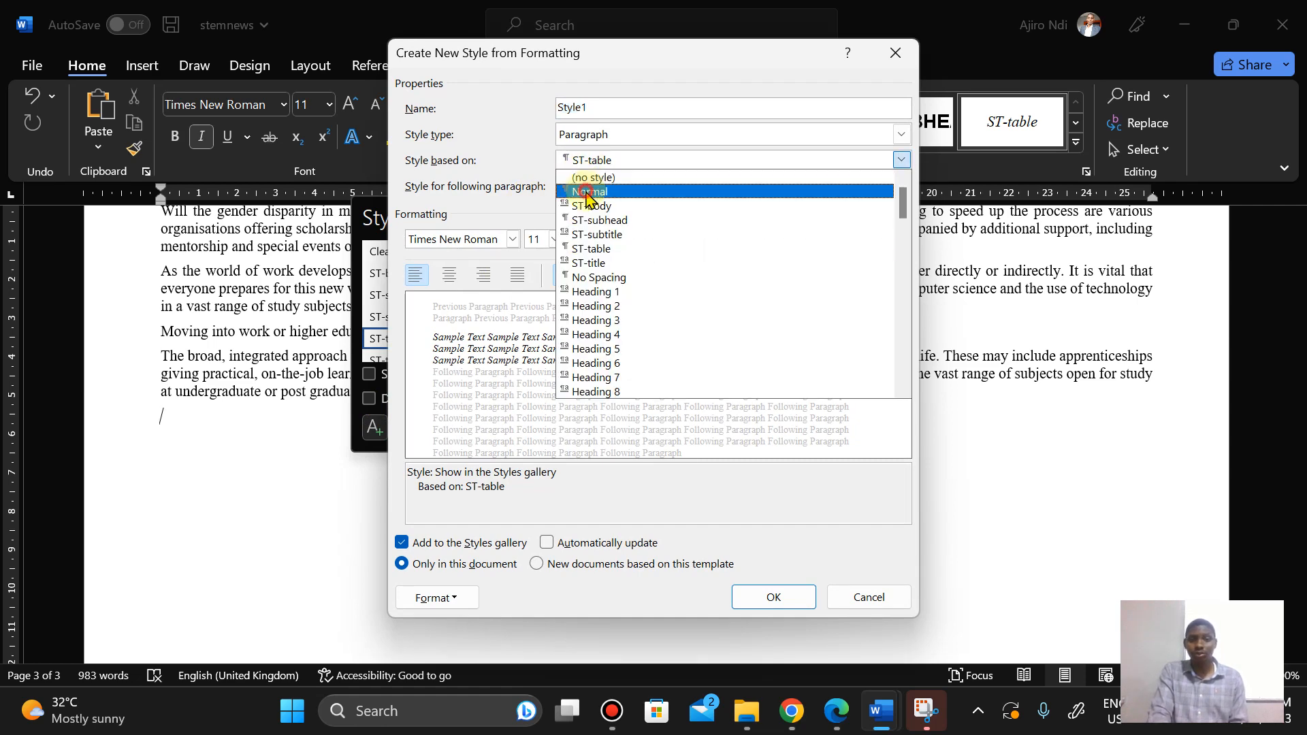
pyautogui.click(587, 193)
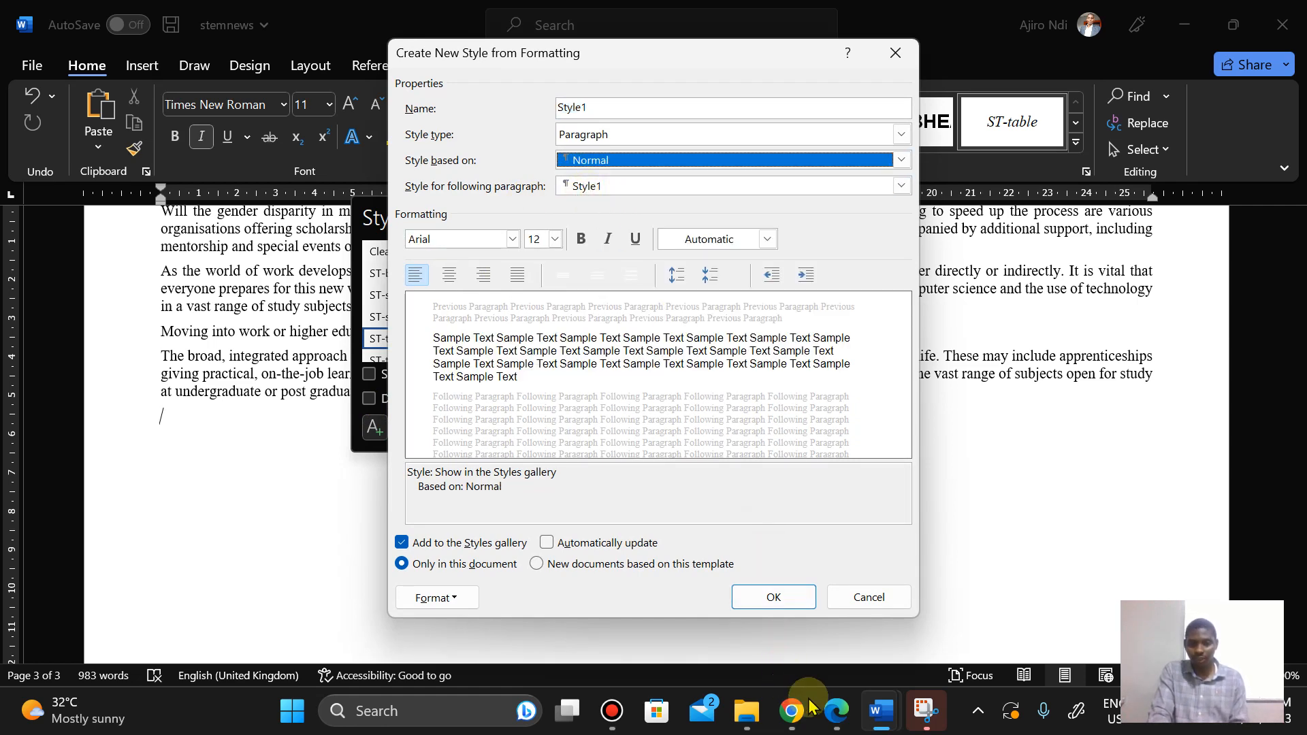
# Step: Name the new style ST-bullet, pasting the name copied from the question paper
pyautogui.click(837, 722)
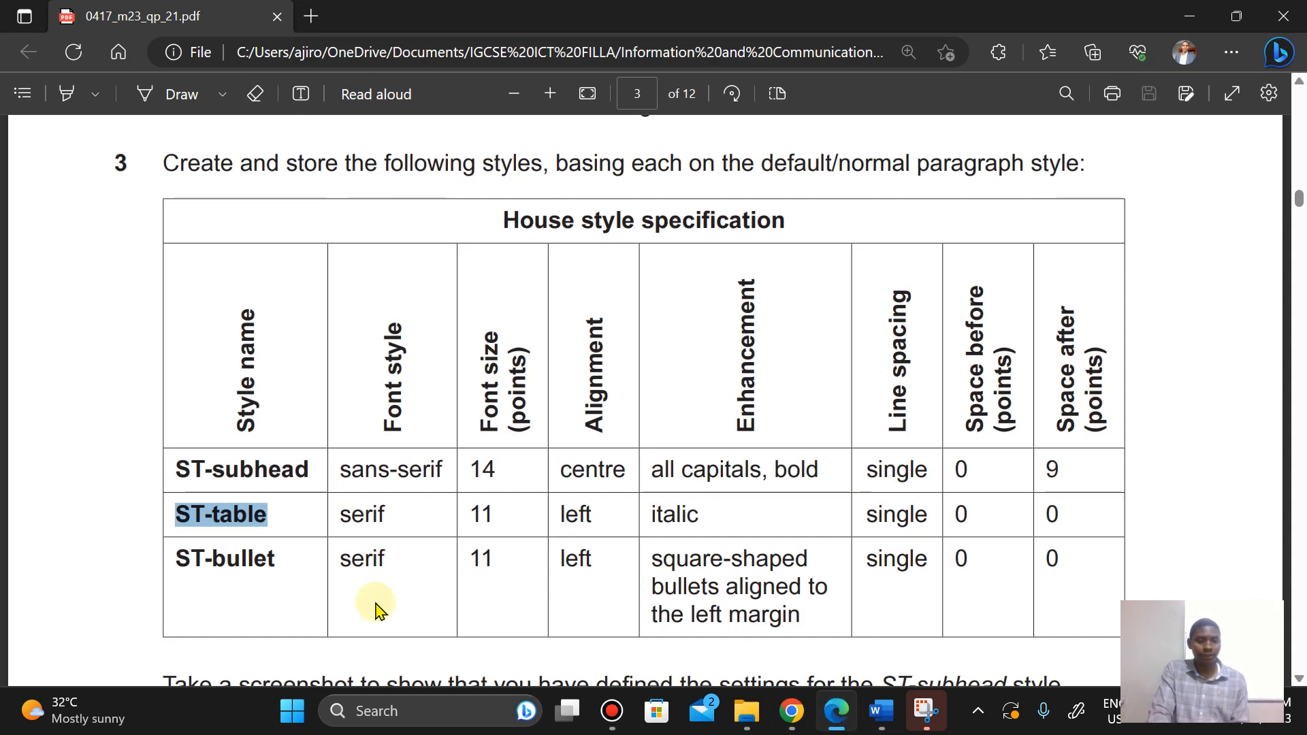
pyautogui.moveTo(176, 560); pyautogui.dragTo(277, 558)
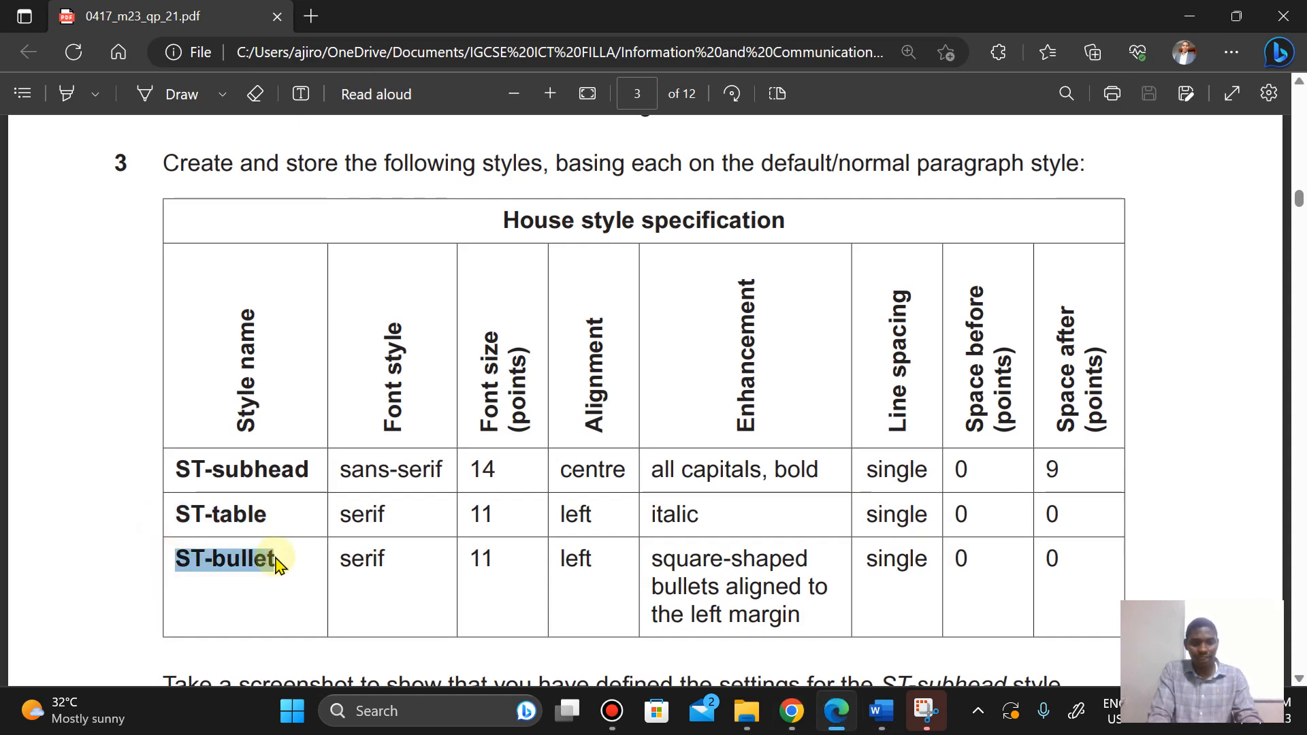
pyautogui.click(312, 384)
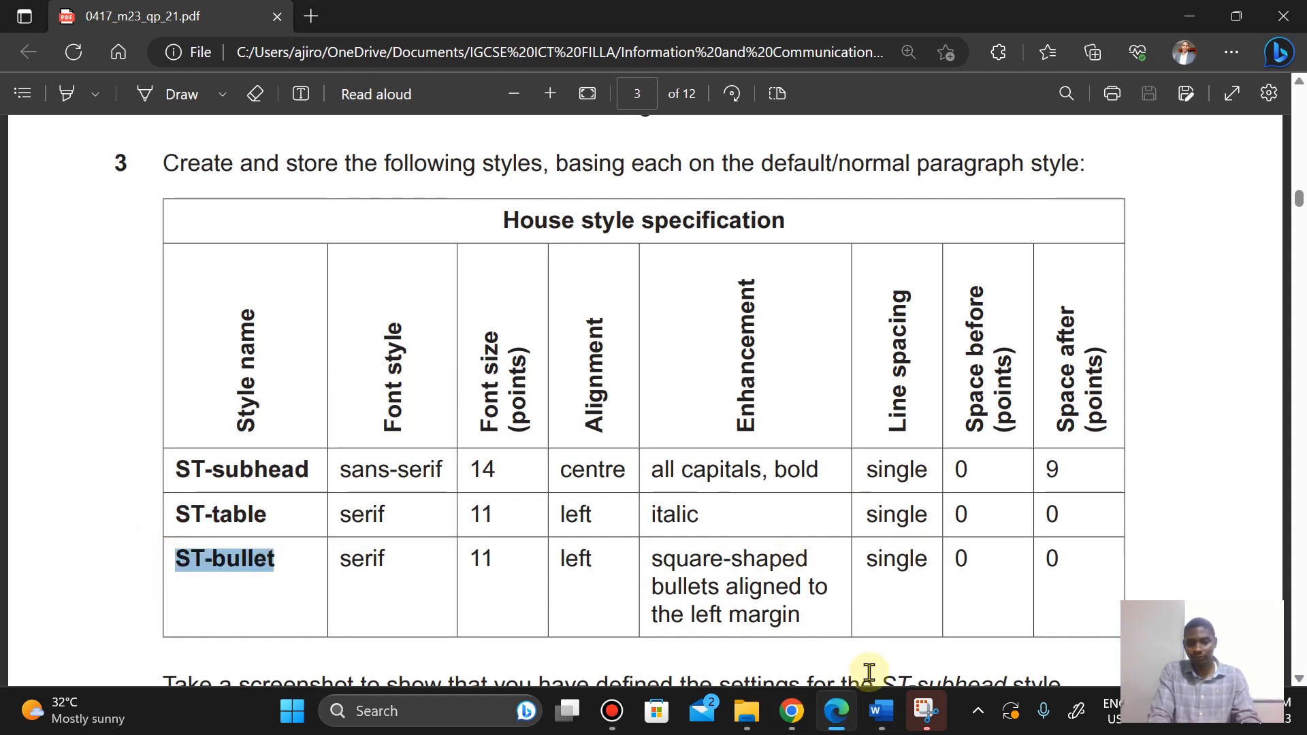
pyautogui.moveTo(881, 711)
pyautogui.click(974, 586)
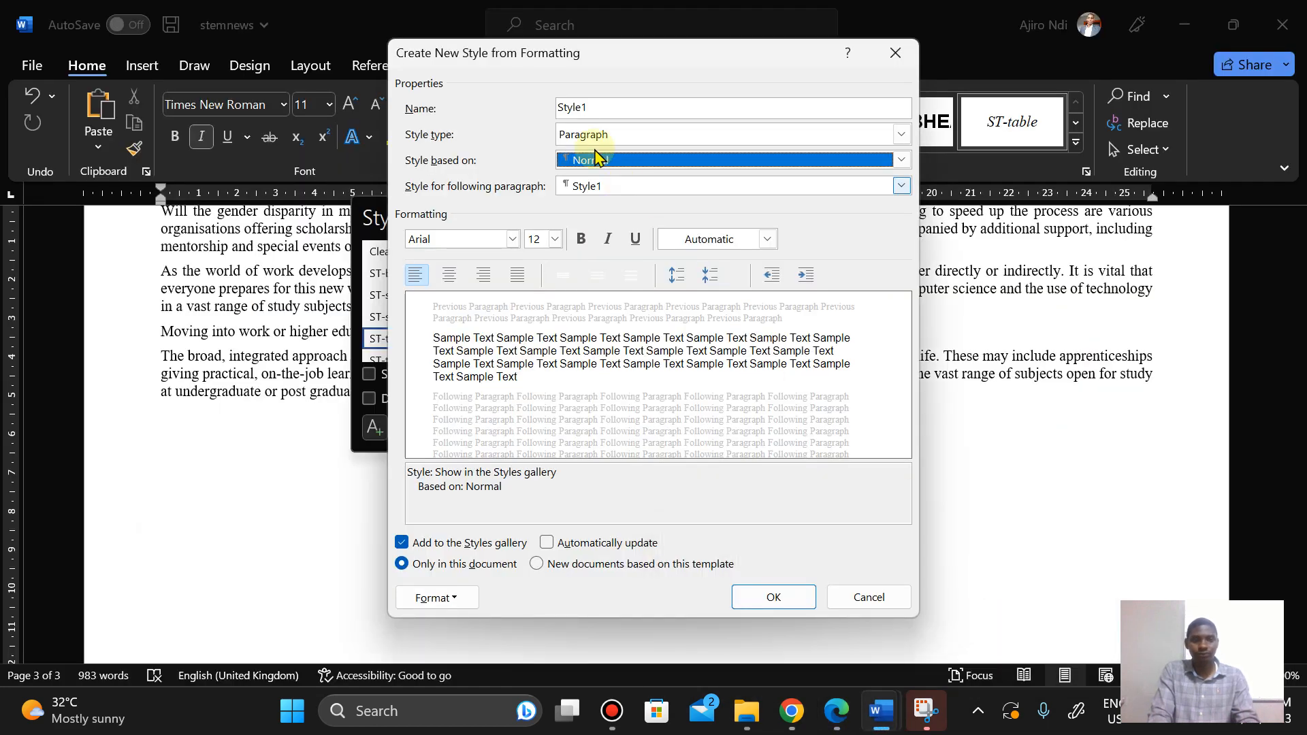
pyautogui.click(572, 109)
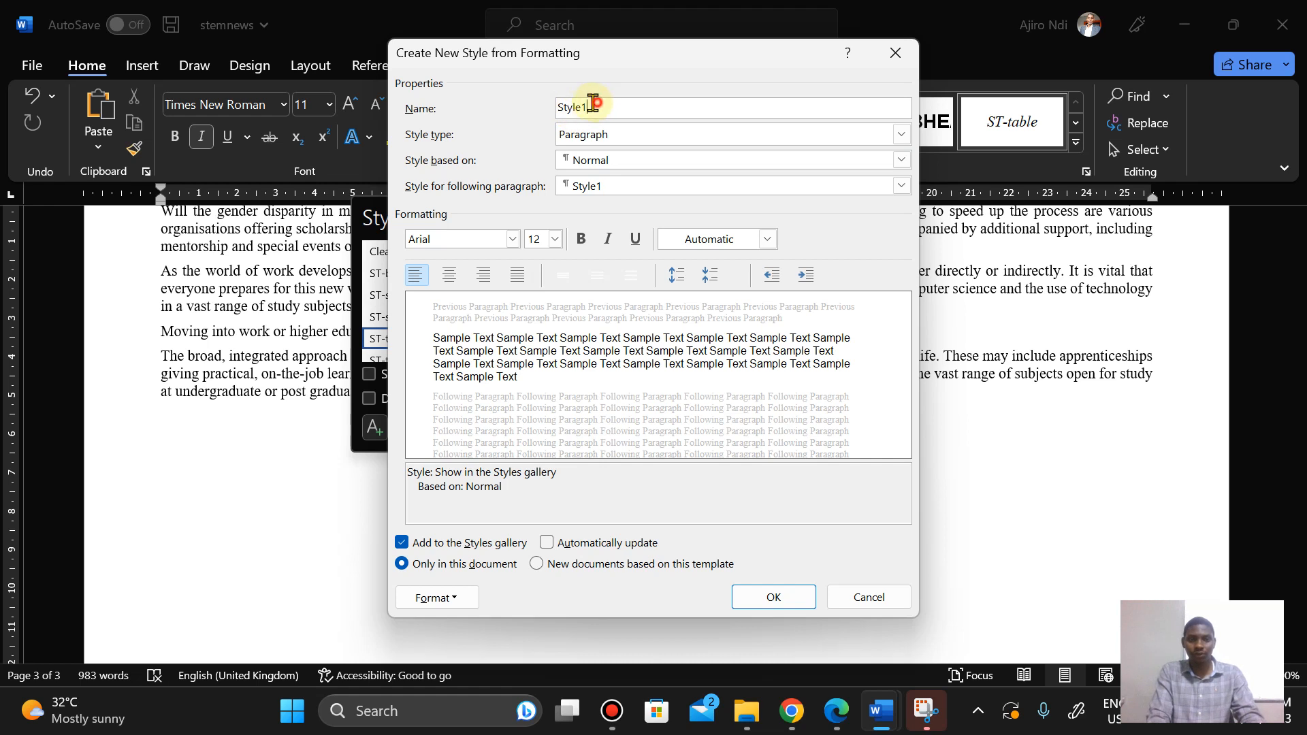
pyautogui.moveTo(594, 107); pyautogui.dragTo(548, 109)
pyautogui.rightClick(574, 107)
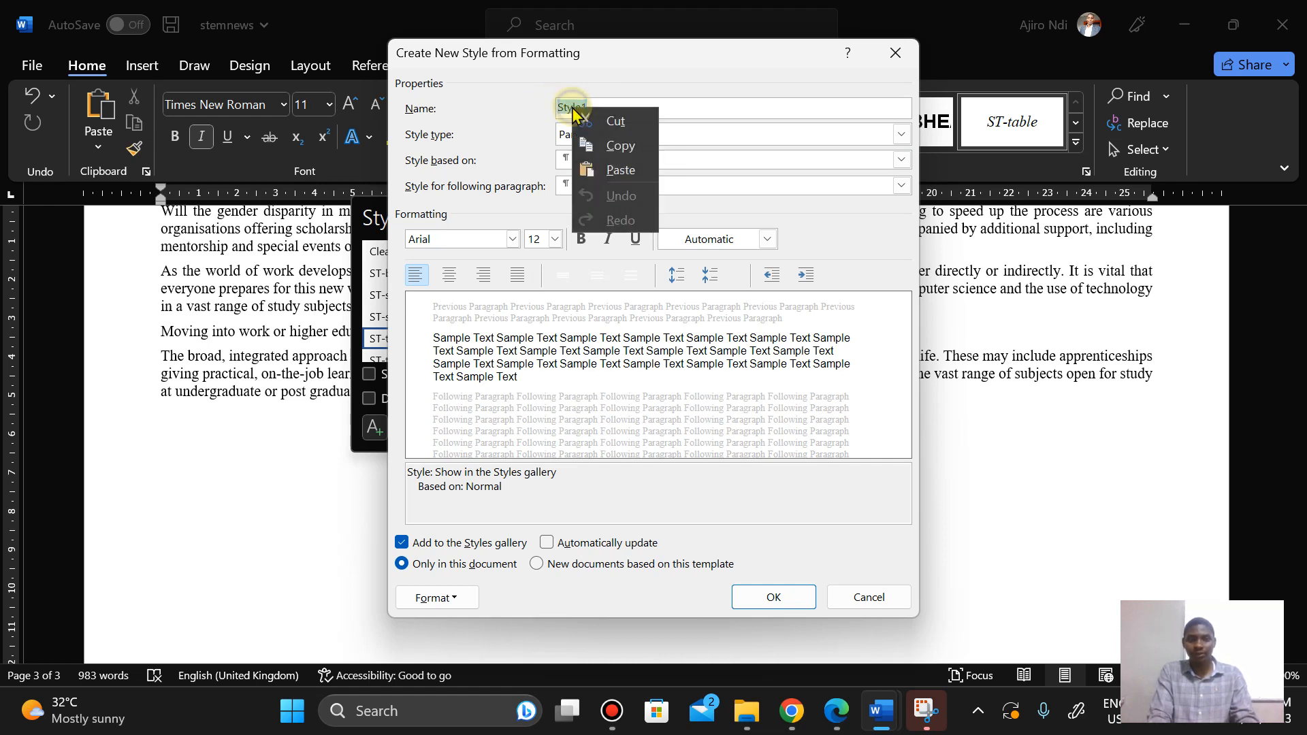
pyautogui.click(615, 172)
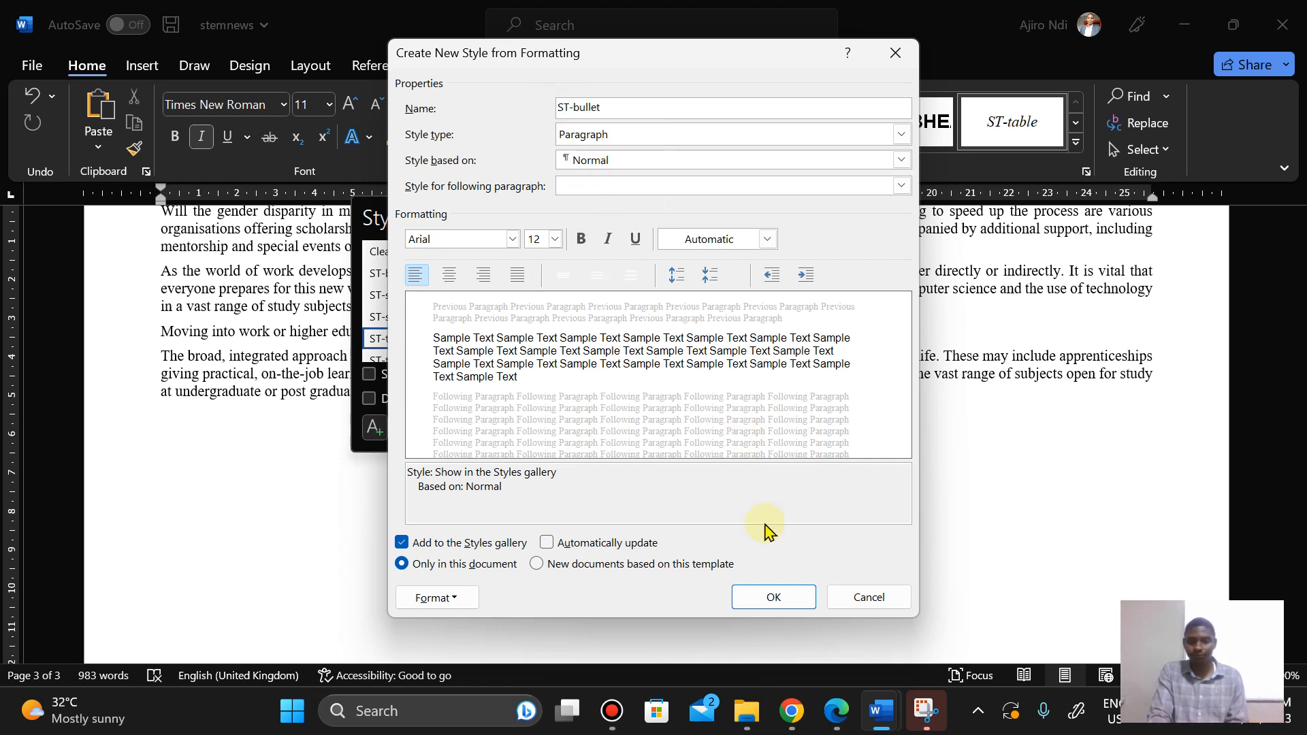
# Step: Set the ST-bullet font to Times New Roman after checking the specification
pyautogui.click(834, 711)
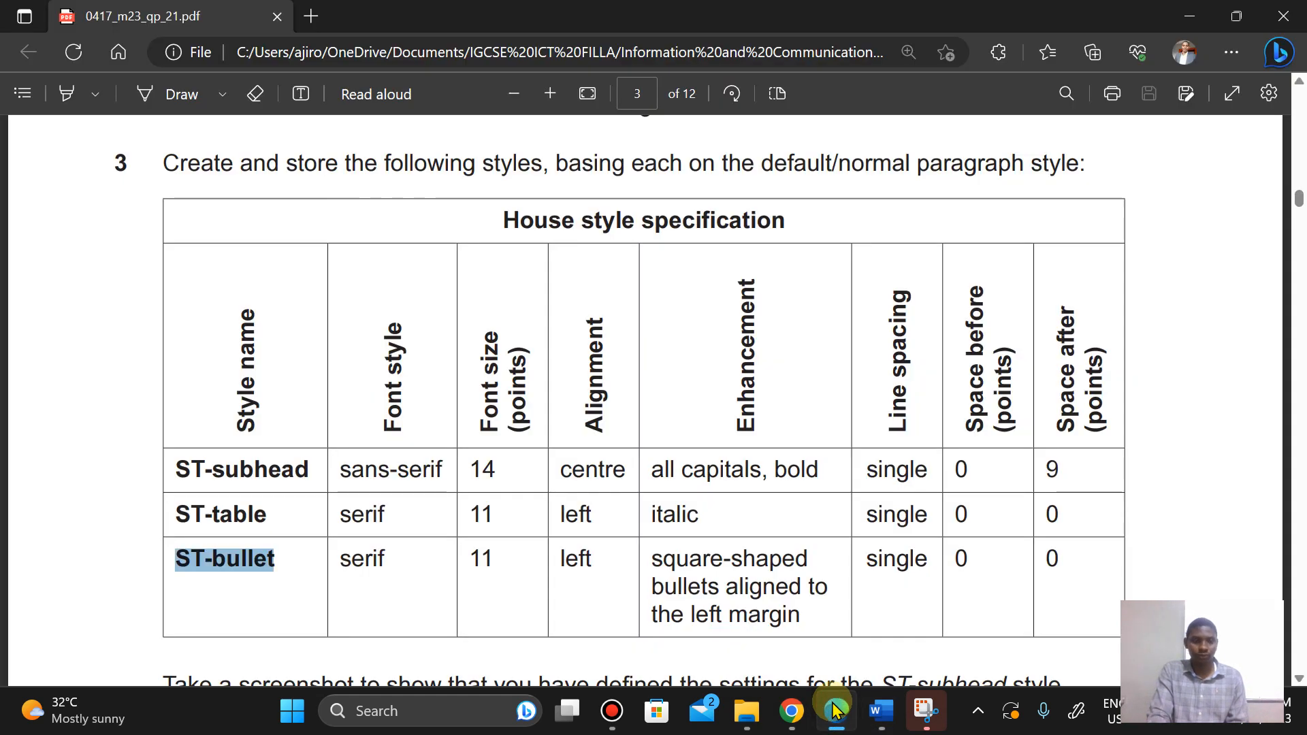
pyautogui.click(834, 711)
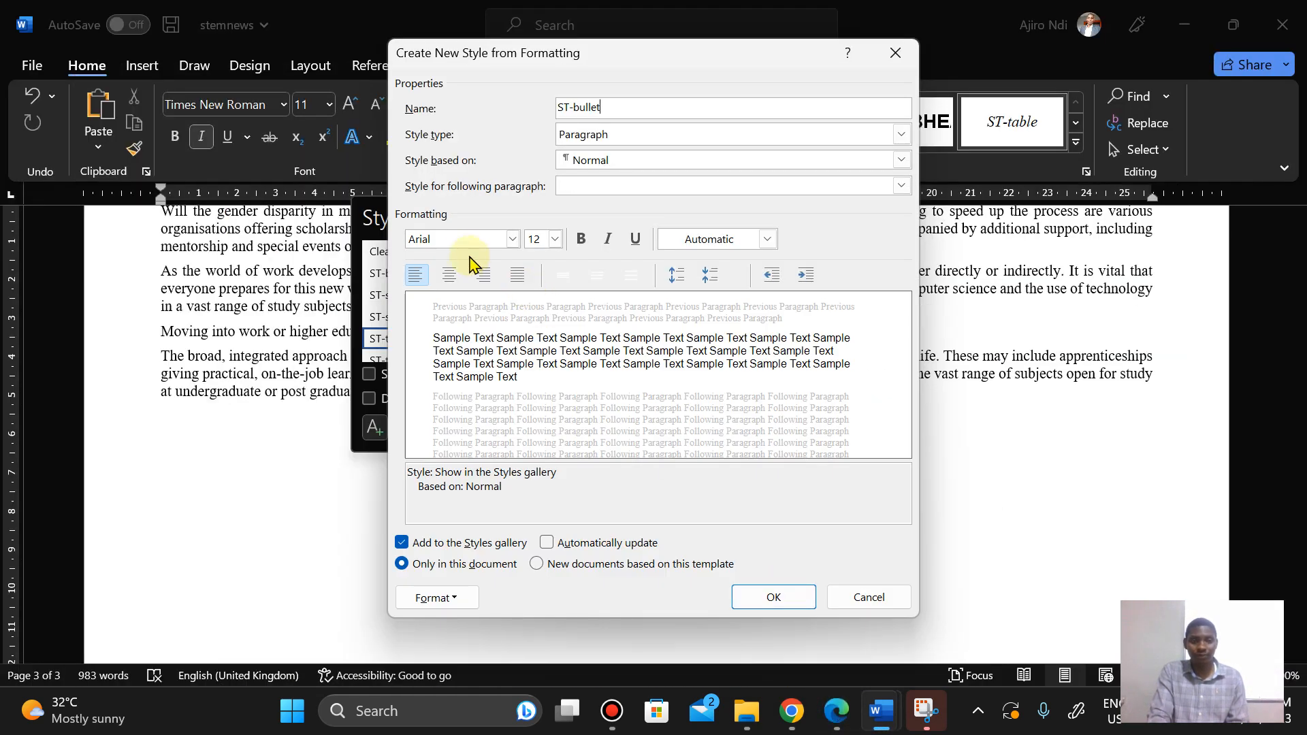
pyautogui.click(444, 242)
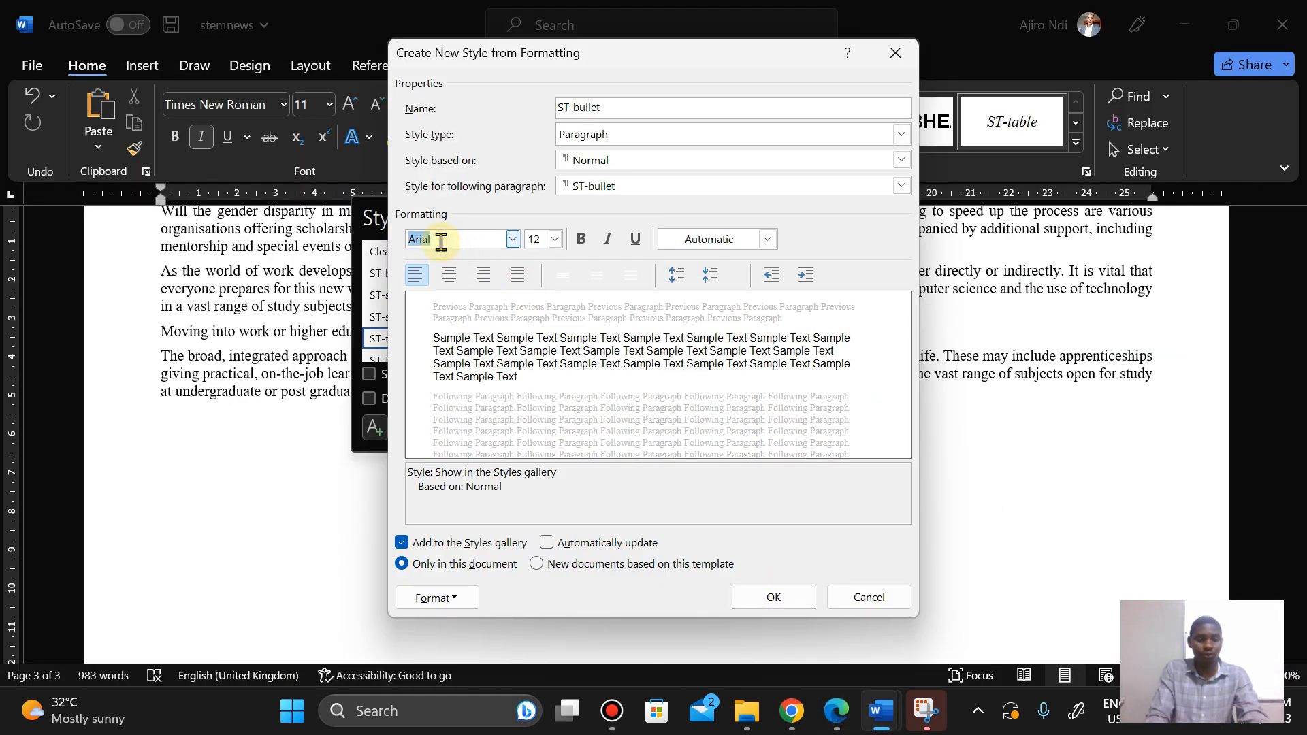
pyautogui.write('Times New Roman')
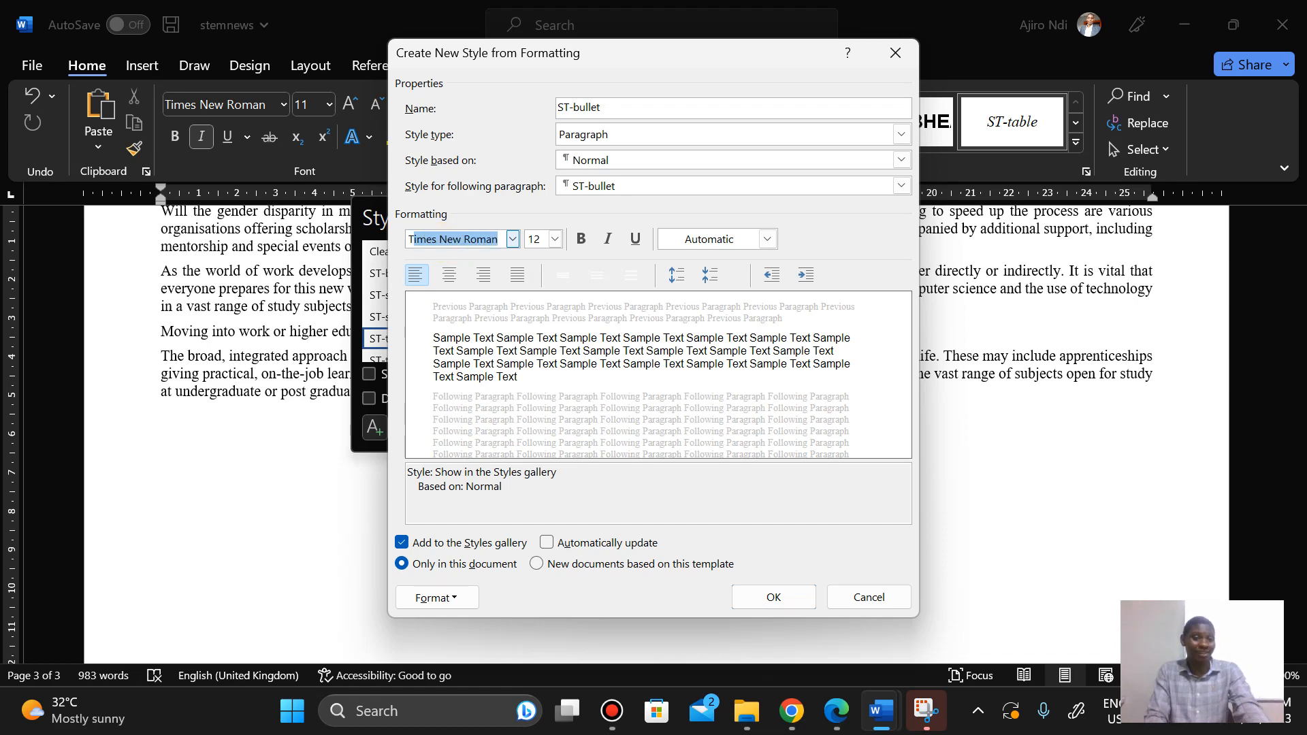
pyautogui.press('Return')
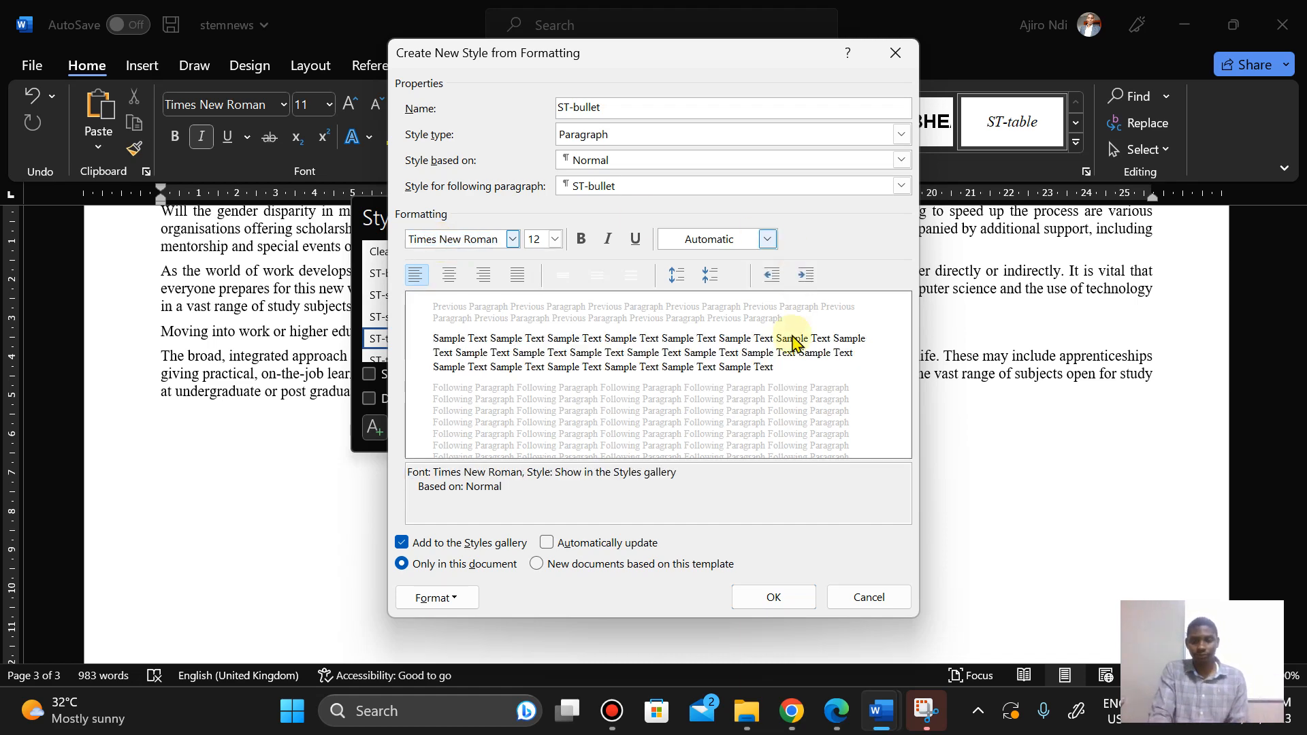
# Step: Set the ST-bullet font size to 11 pt after checking the specification
pyautogui.click(835, 716)
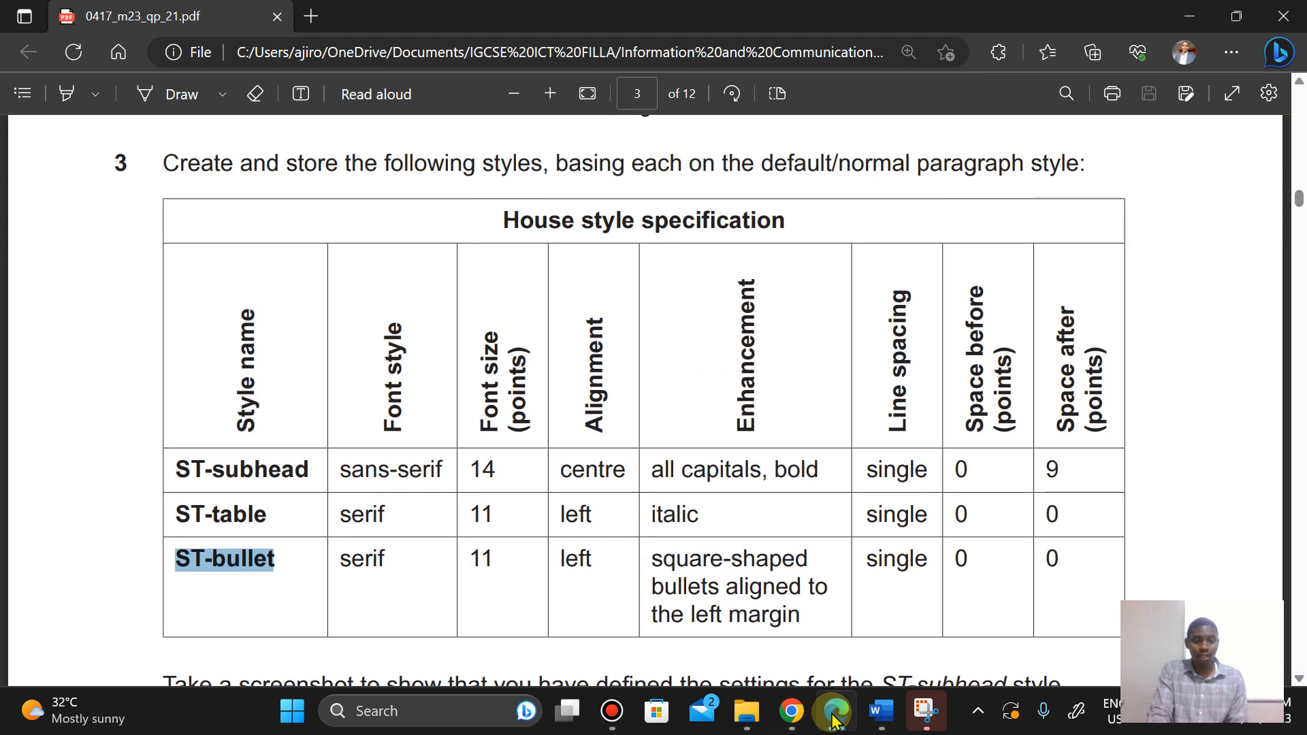
pyautogui.click(835, 716)
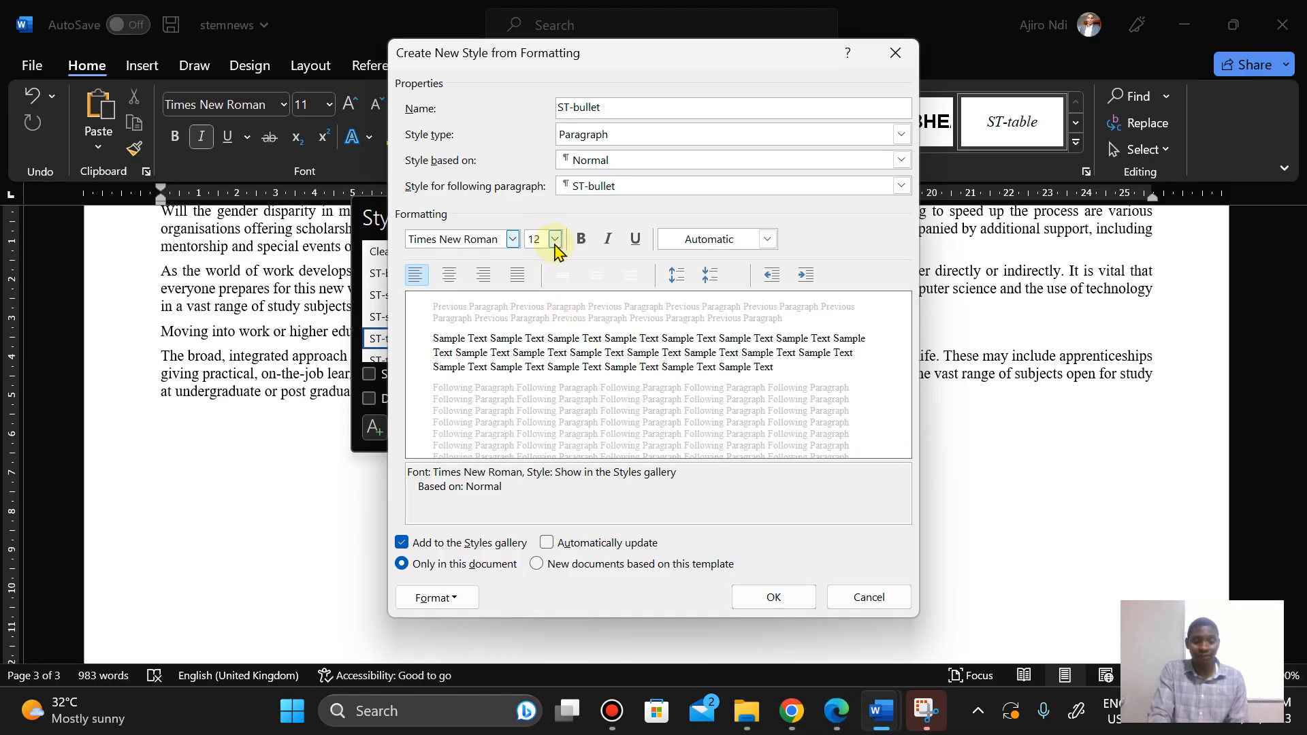
pyautogui.click(556, 245)
pyautogui.click(533, 290)
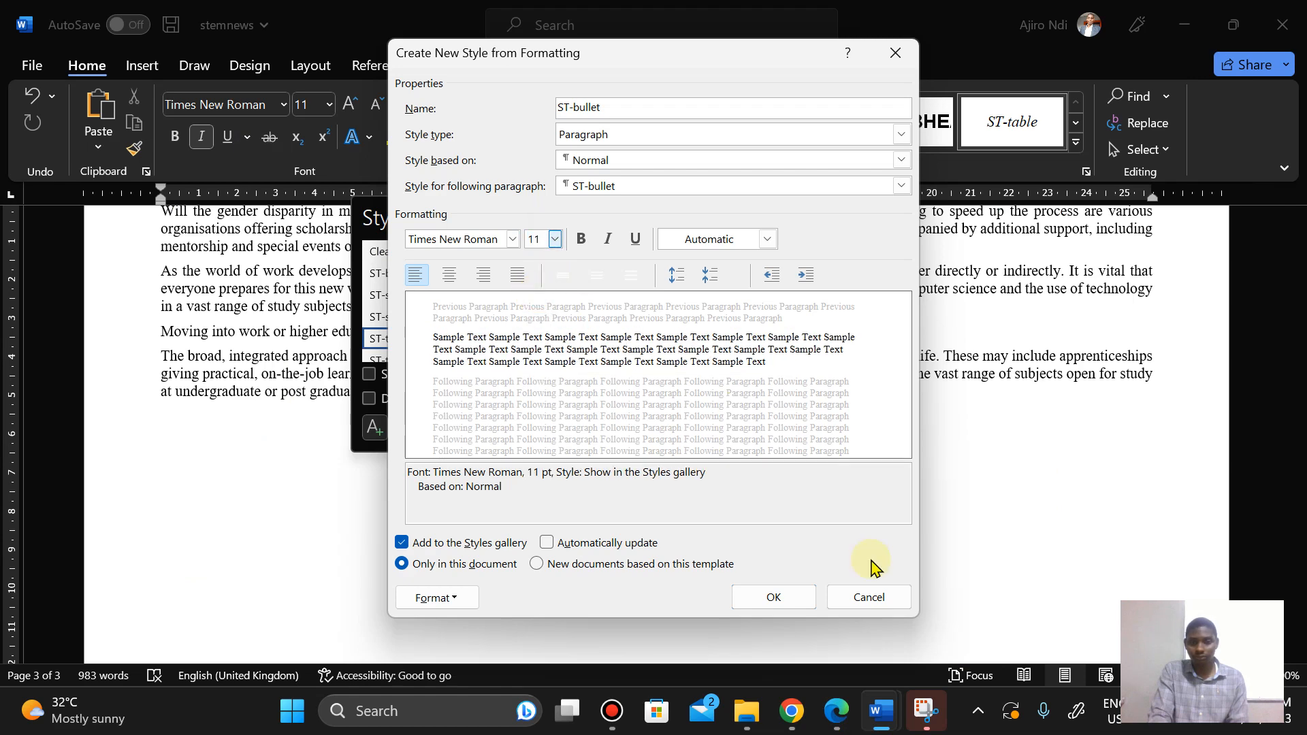
# Step: Give the ST-bullet style square-shaped bullets, checking the specification in the question paper
pyautogui.click(844, 717)
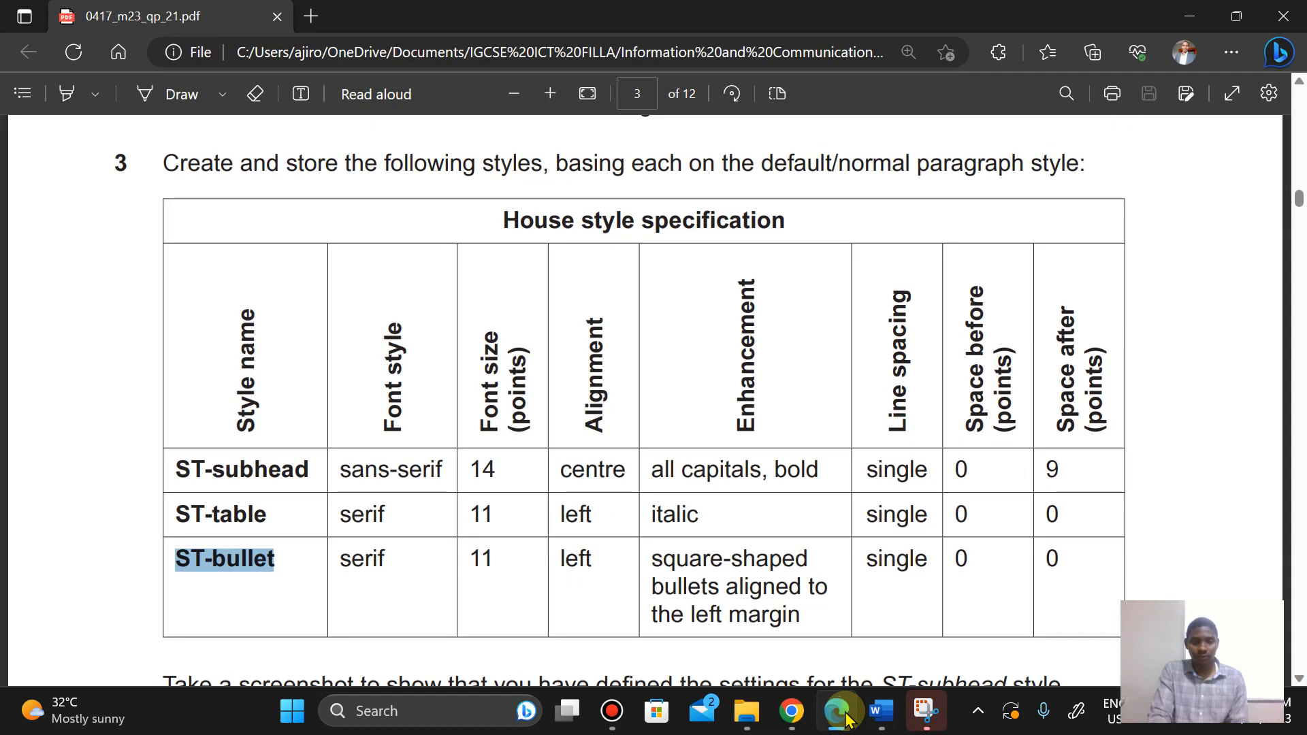
pyautogui.click(847, 719)
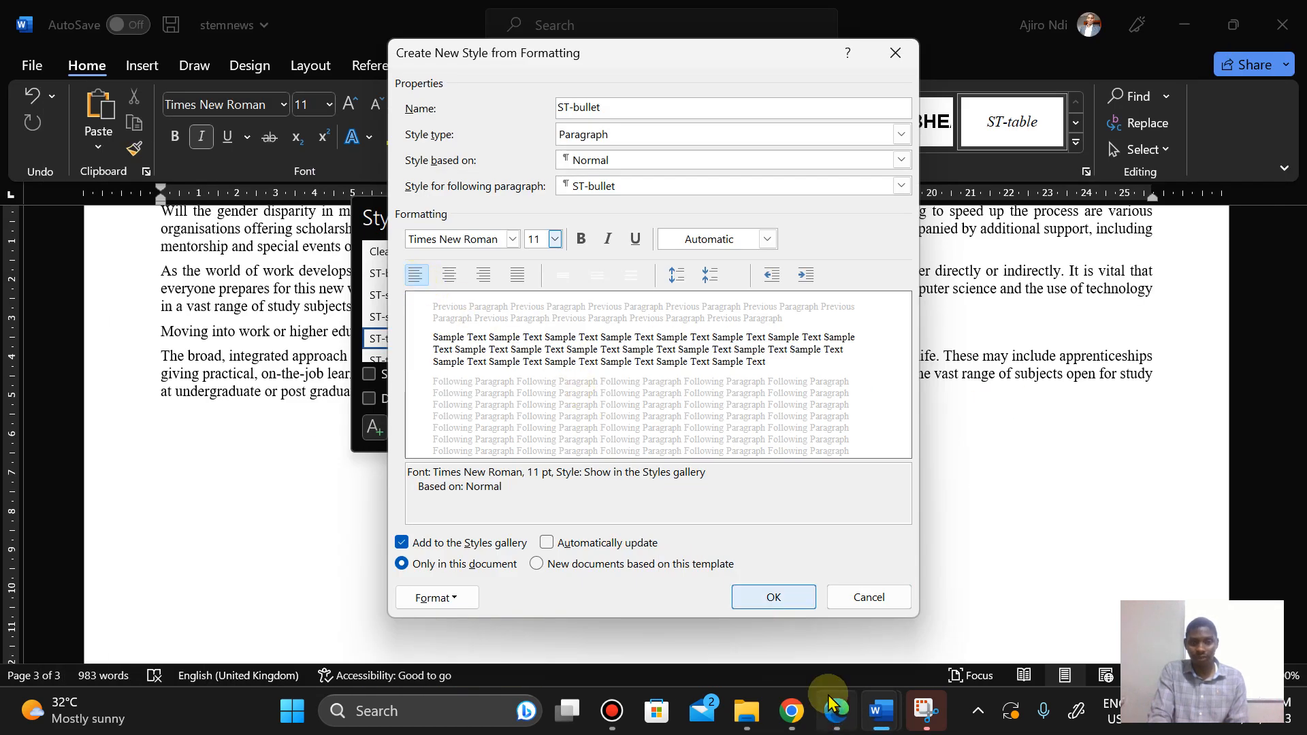
pyautogui.click(836, 712)
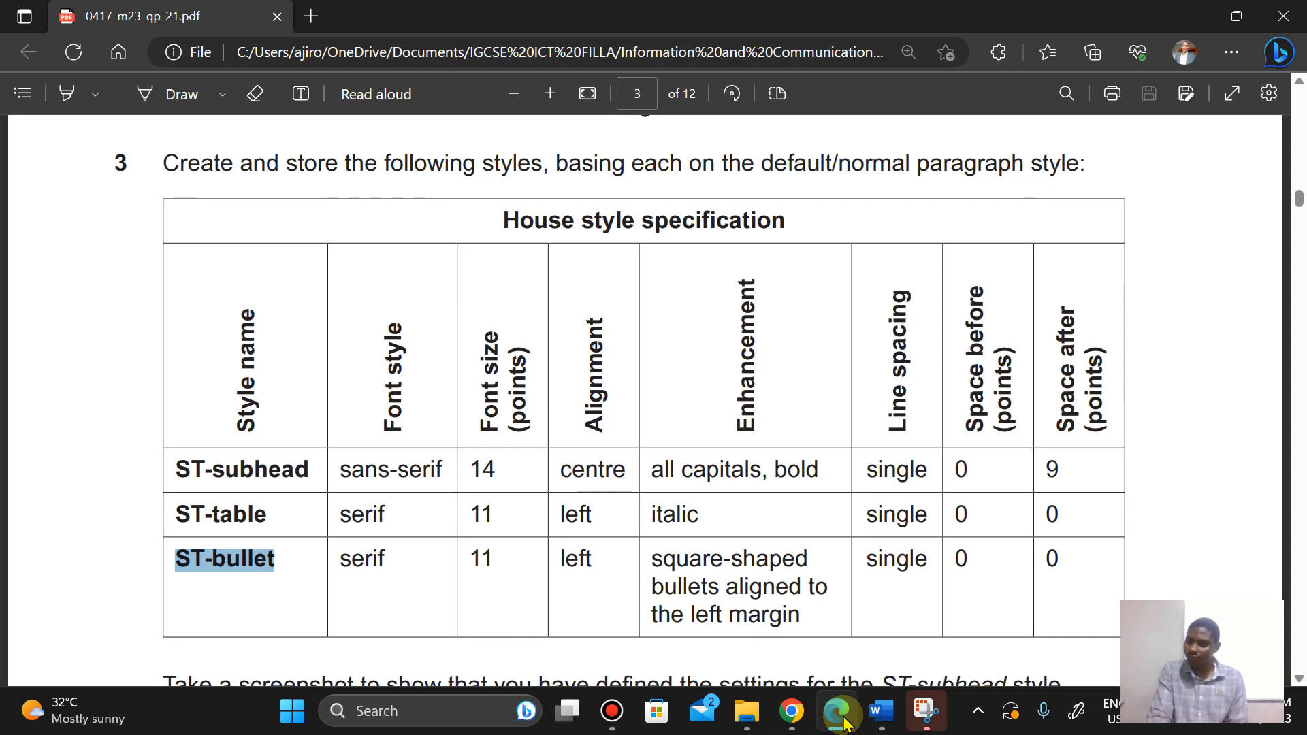
pyautogui.click(845, 723)
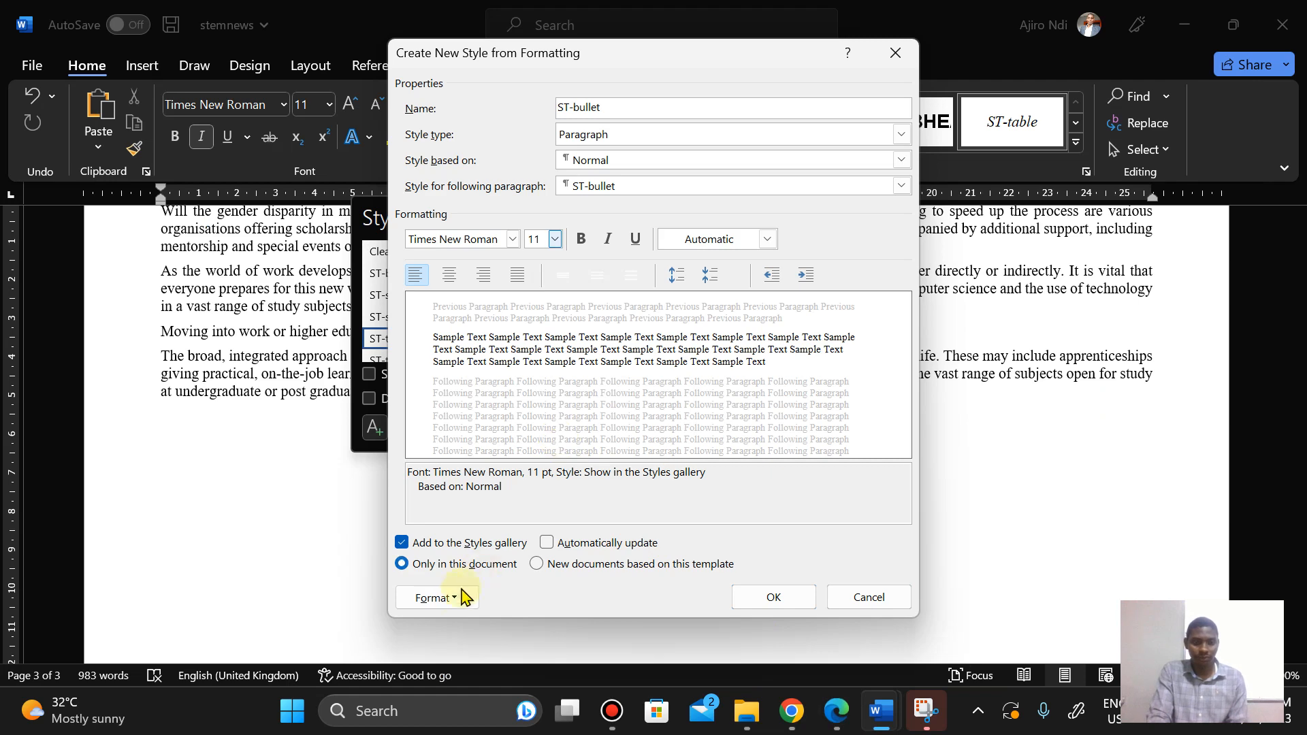
pyautogui.click(444, 605)
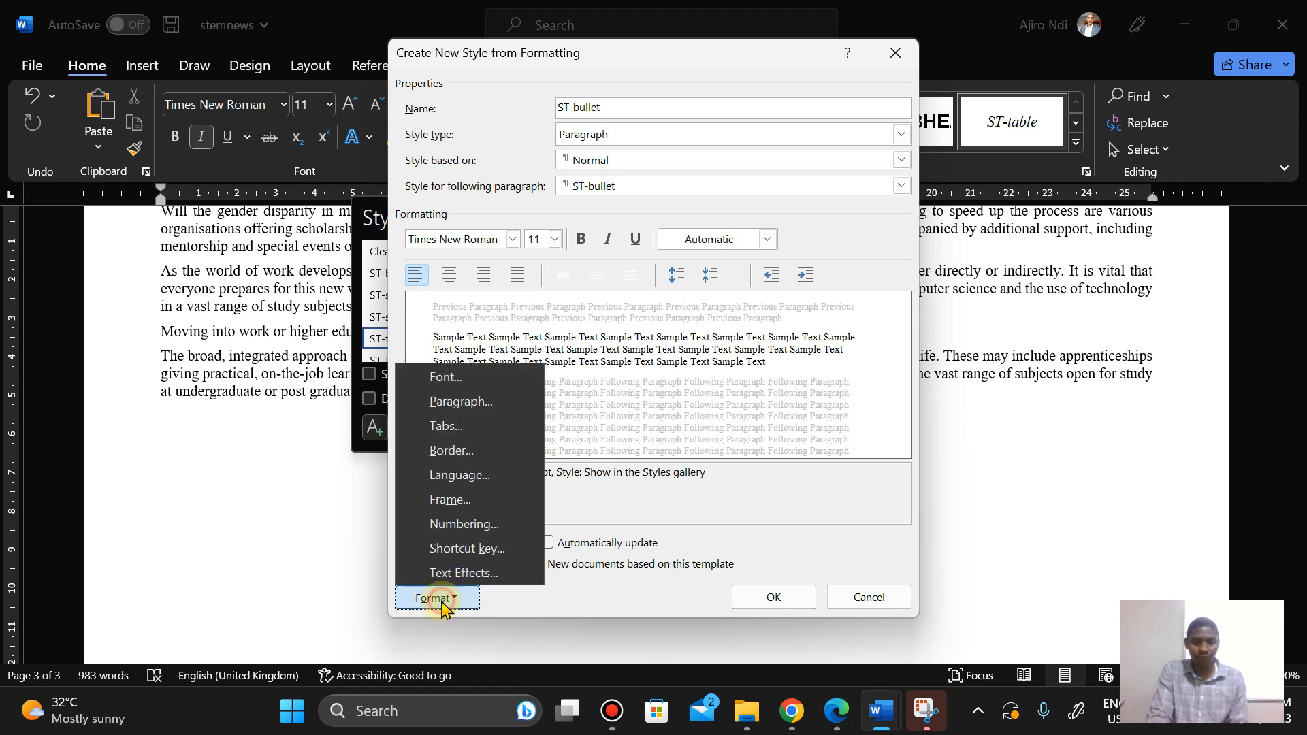
pyautogui.click(436, 525)
pyautogui.click(587, 168)
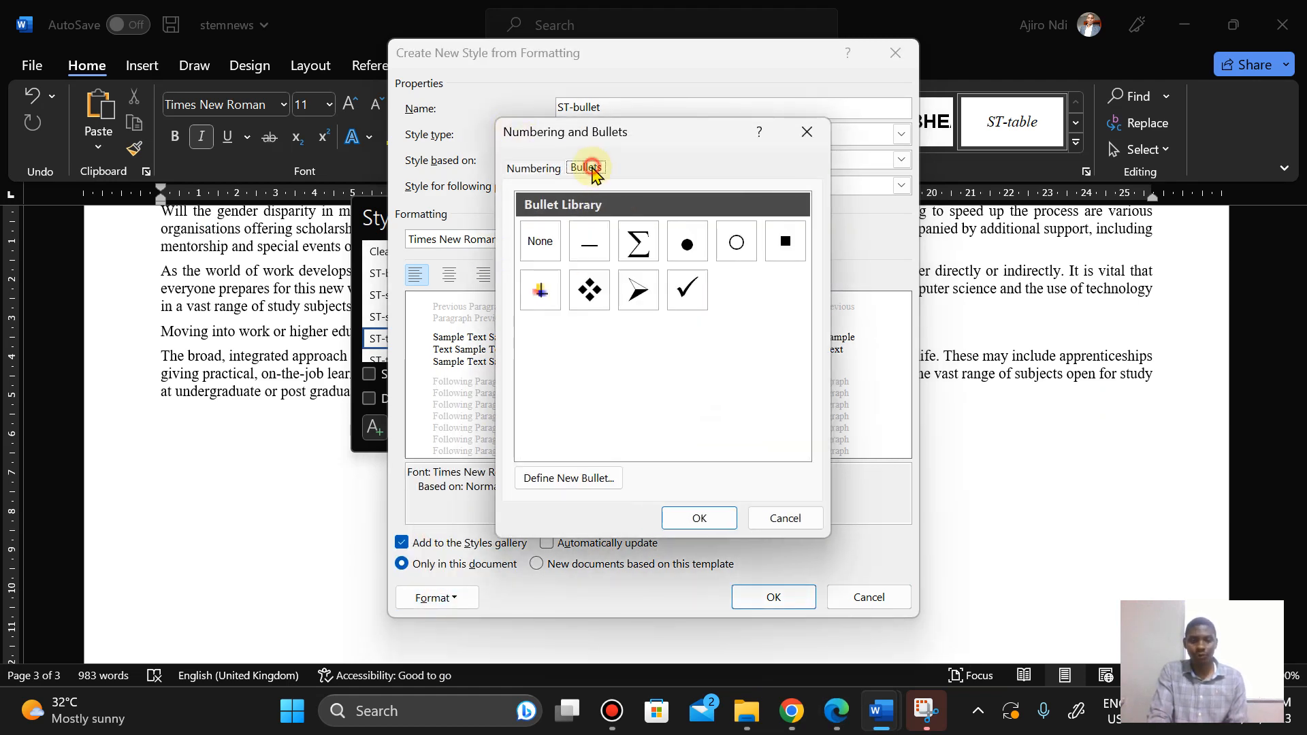
pyautogui.click(784, 244)
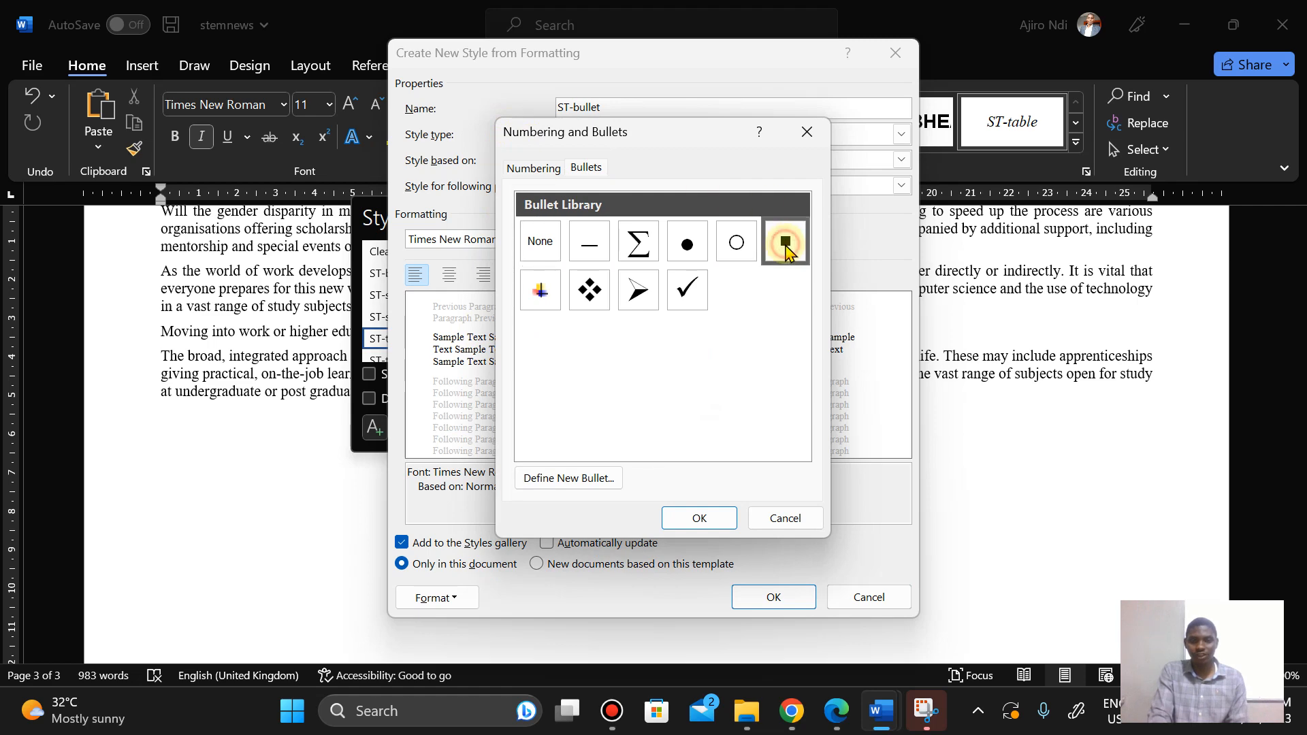
pyautogui.click(835, 702)
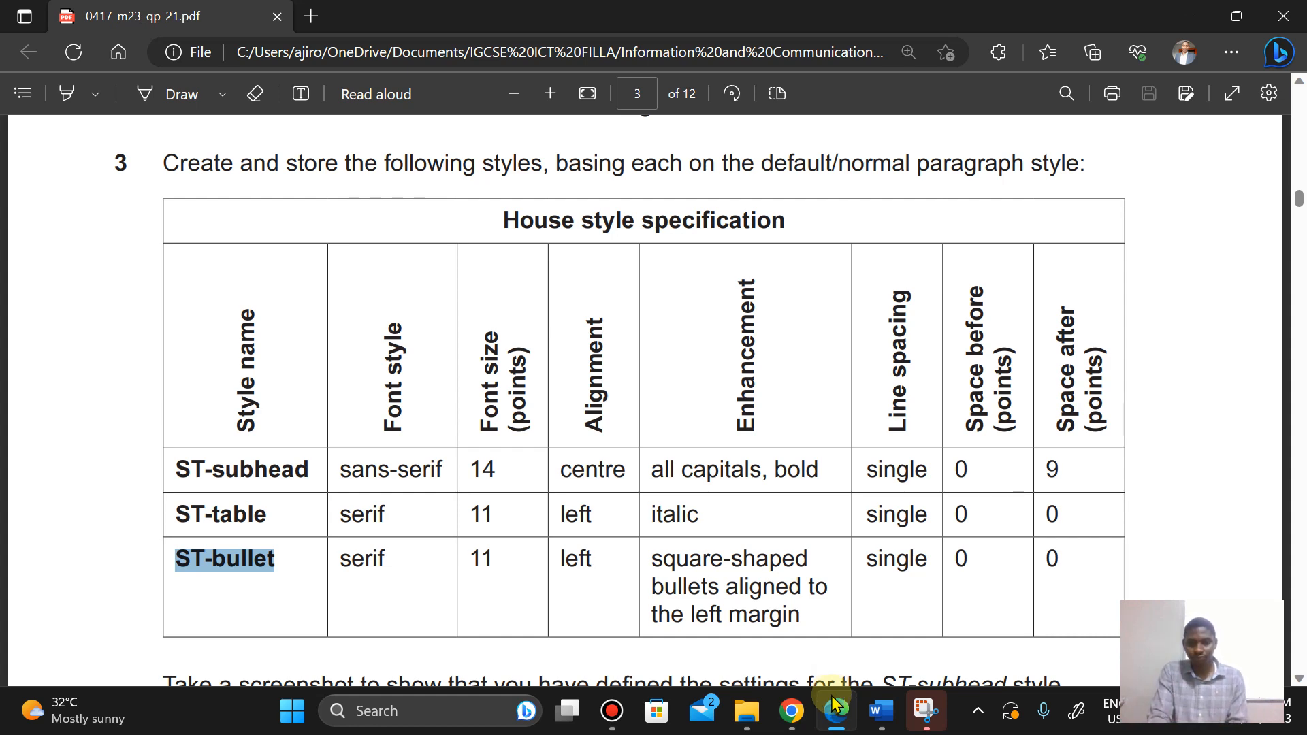
pyautogui.click(832, 725)
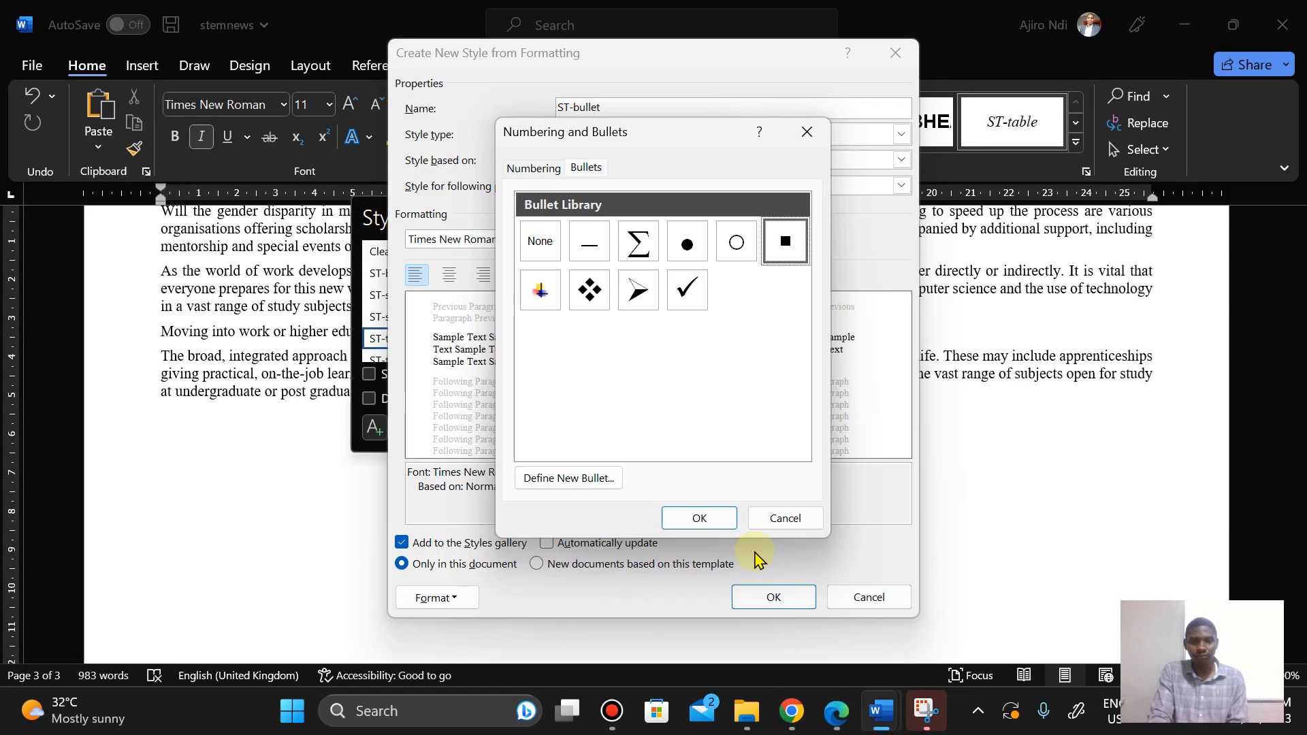
pyautogui.click(694, 519)
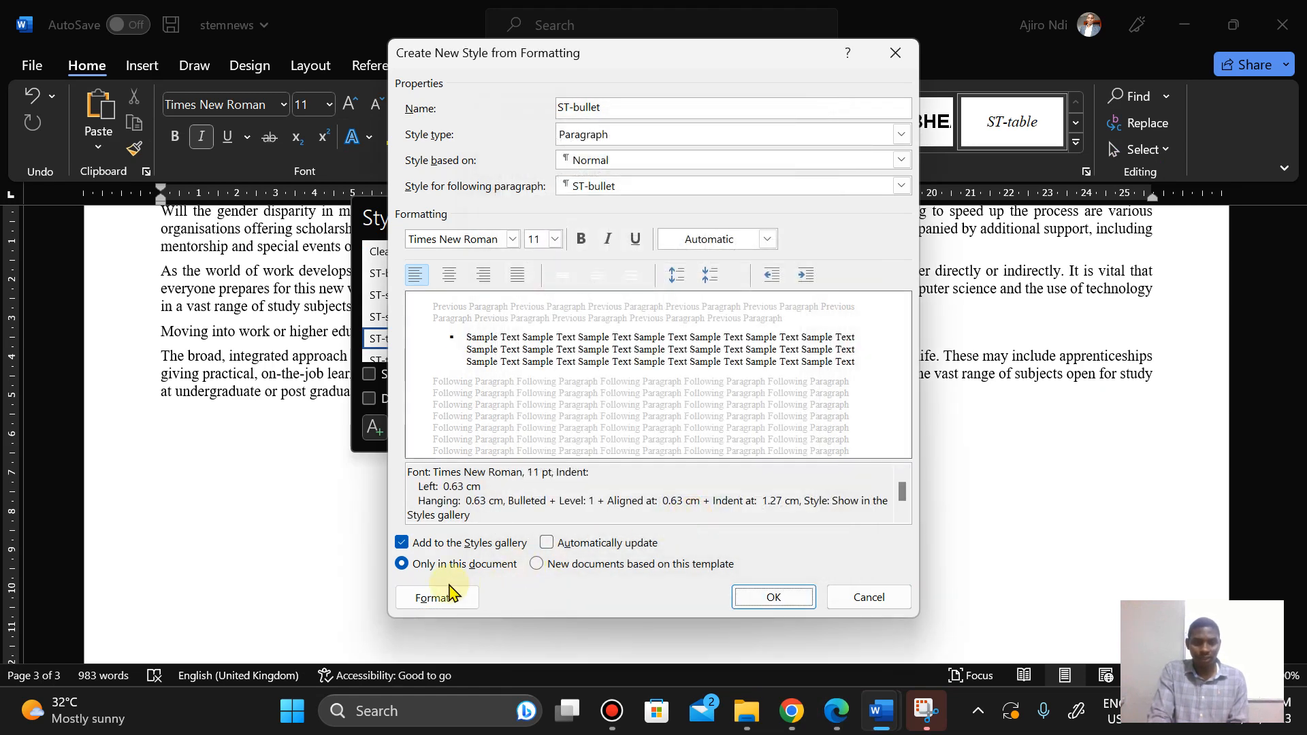
# Step: Open the paragraph settings for ST-bullet and set the left indent to 0 cm
pyautogui.click(442, 595)
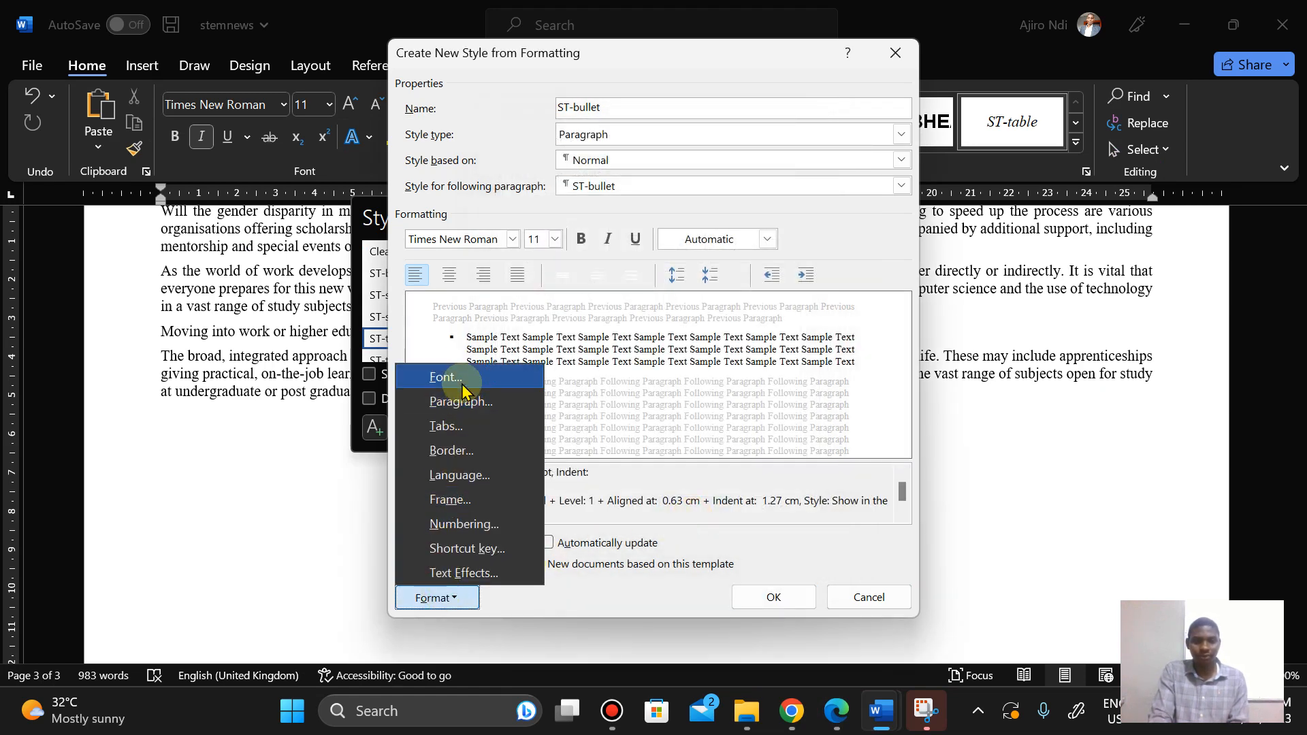
pyautogui.click(461, 403)
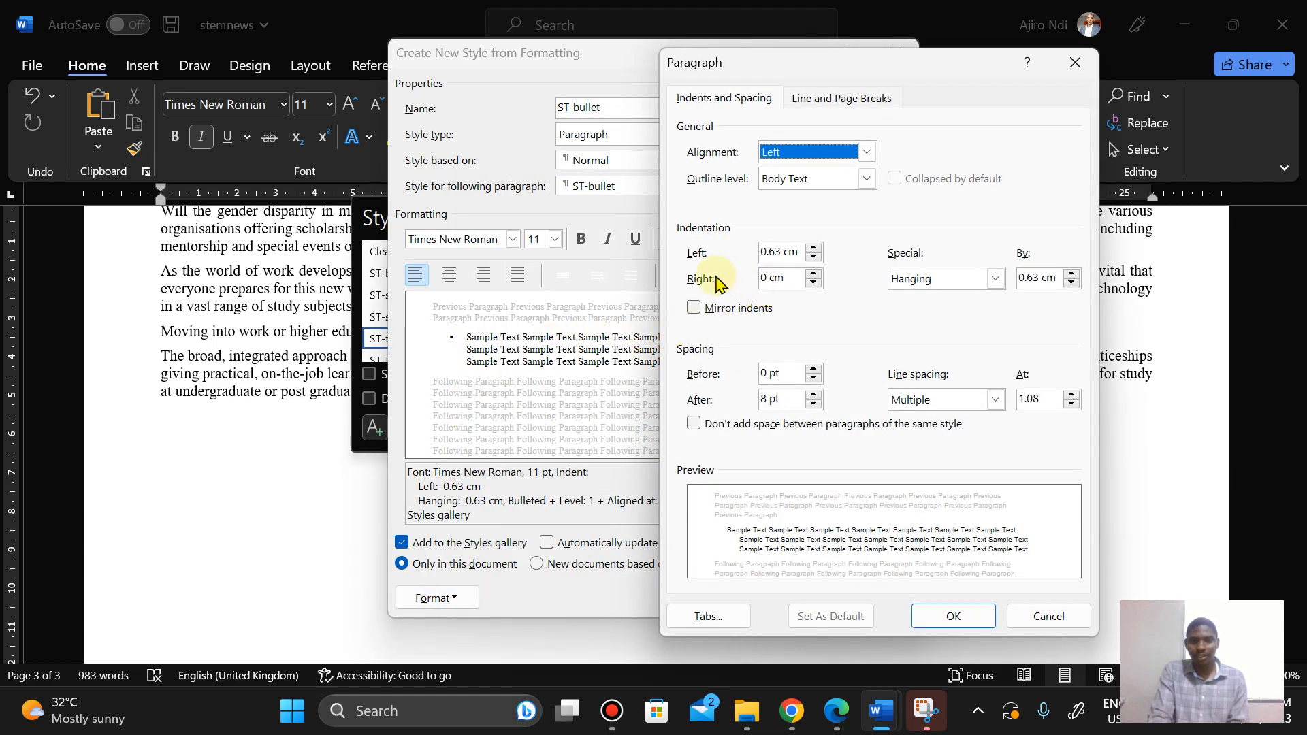
pyautogui.click(811, 258)
pyautogui.click(811, 259)
pyautogui.click(812, 259)
pyautogui.click(812, 259)
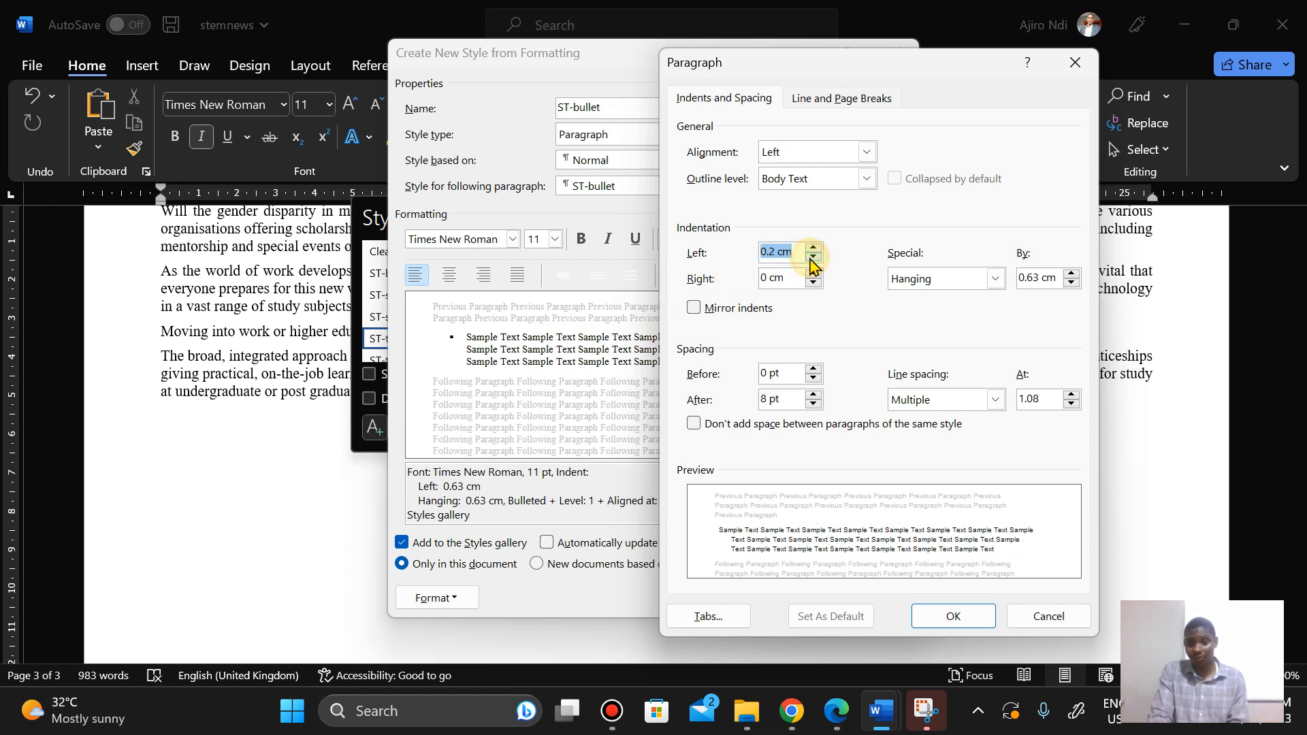
pyautogui.click(812, 259)
pyautogui.click(813, 260)
pyautogui.click(812, 259)
pyautogui.click(813, 260)
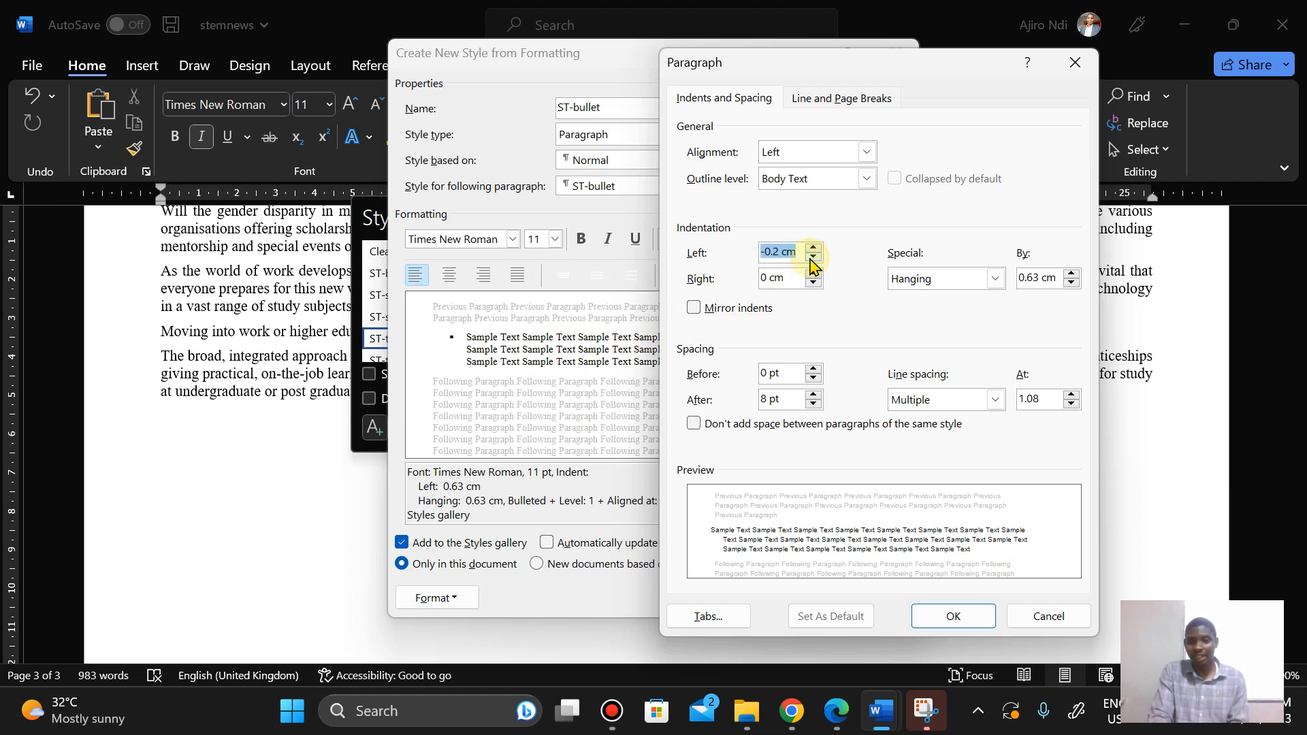
pyautogui.click(812, 253)
pyautogui.click(813, 253)
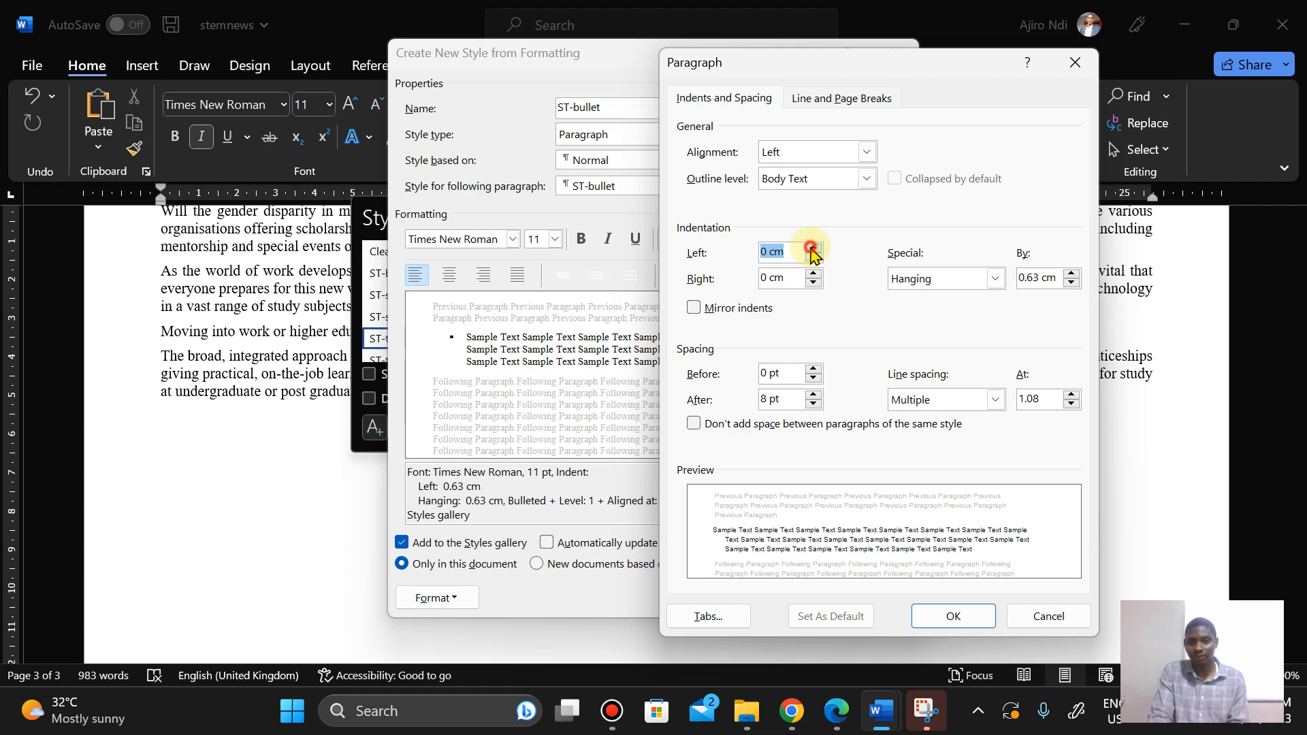
# Step: Set the special indentation to none so the bullets align to the left margin
pyautogui.click(837, 716)
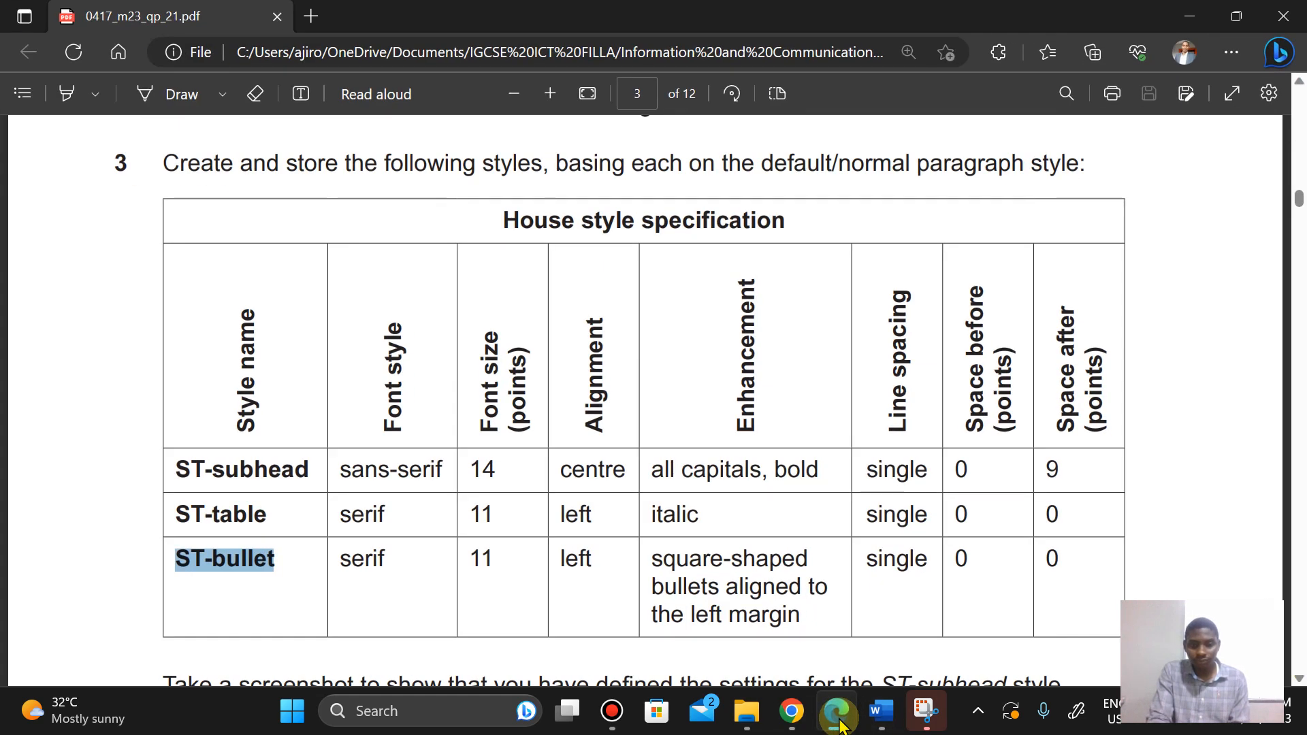
pyautogui.click(839, 715)
pyautogui.click(995, 279)
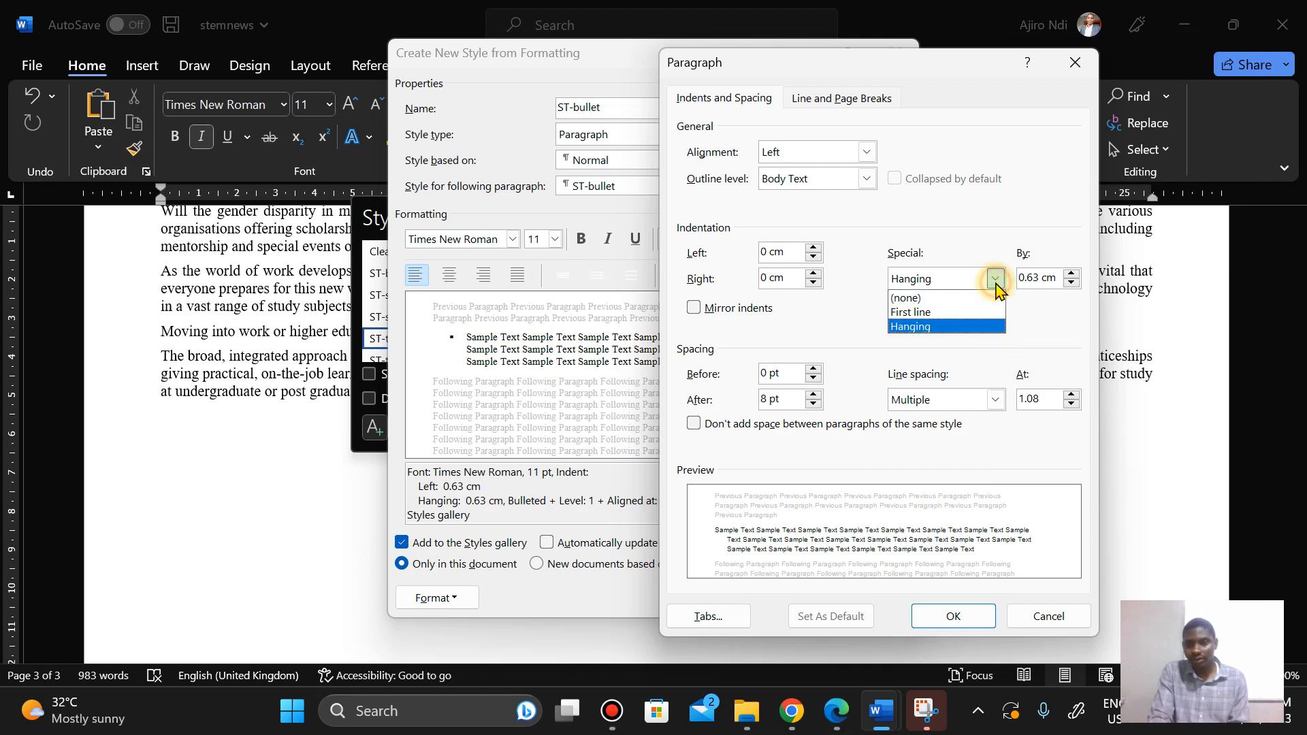
pyautogui.click(964, 298)
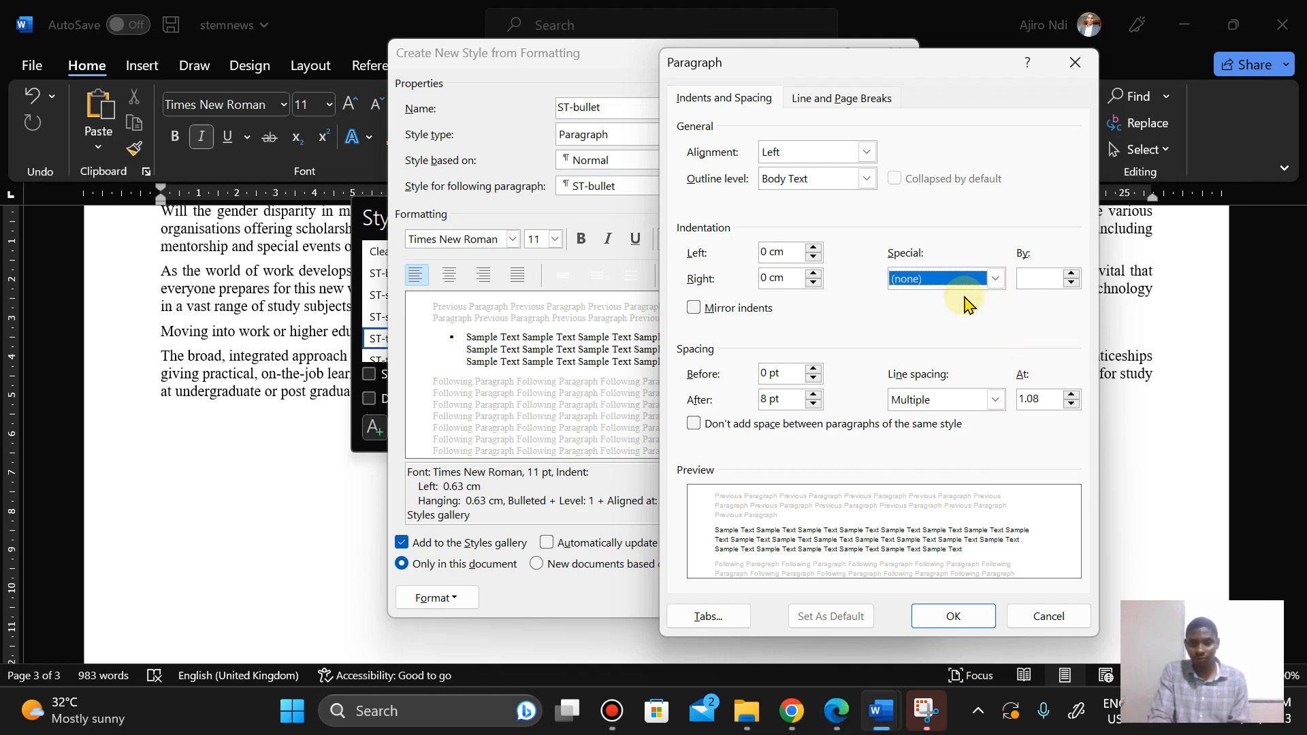
pyautogui.click(993, 285)
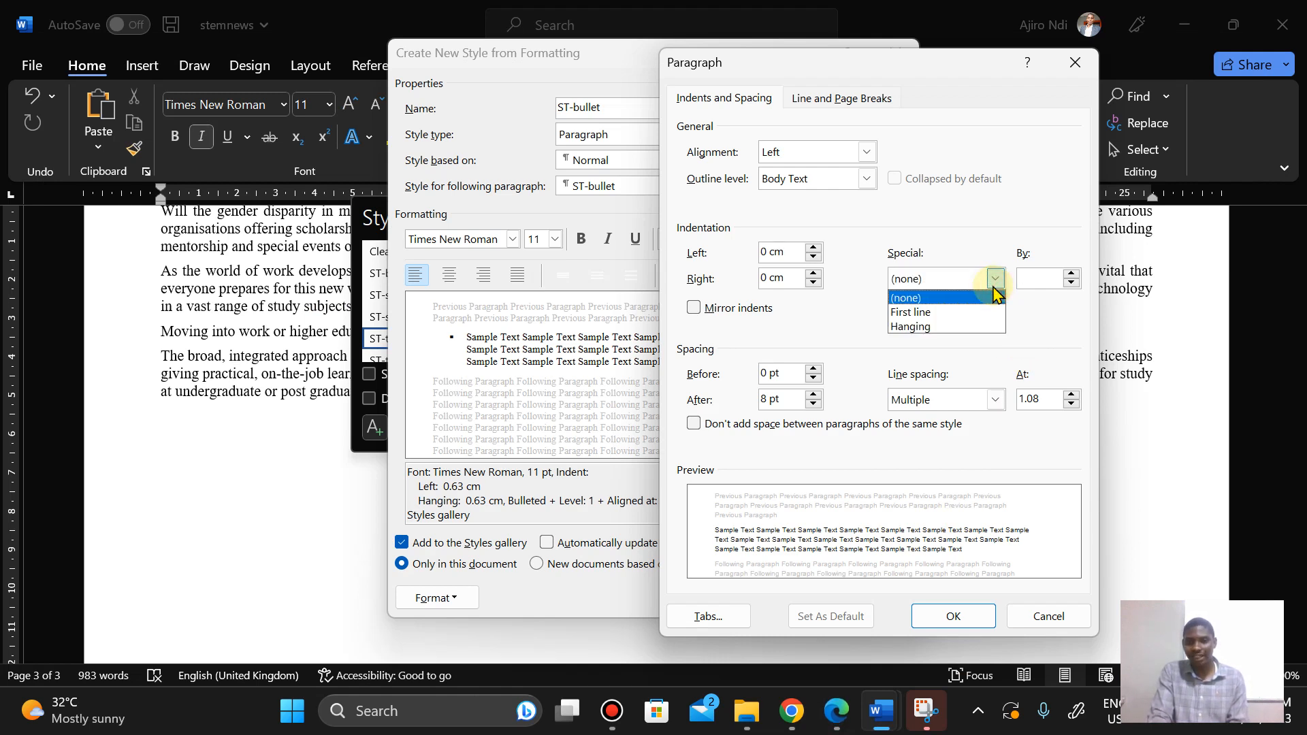
pyautogui.click(962, 299)
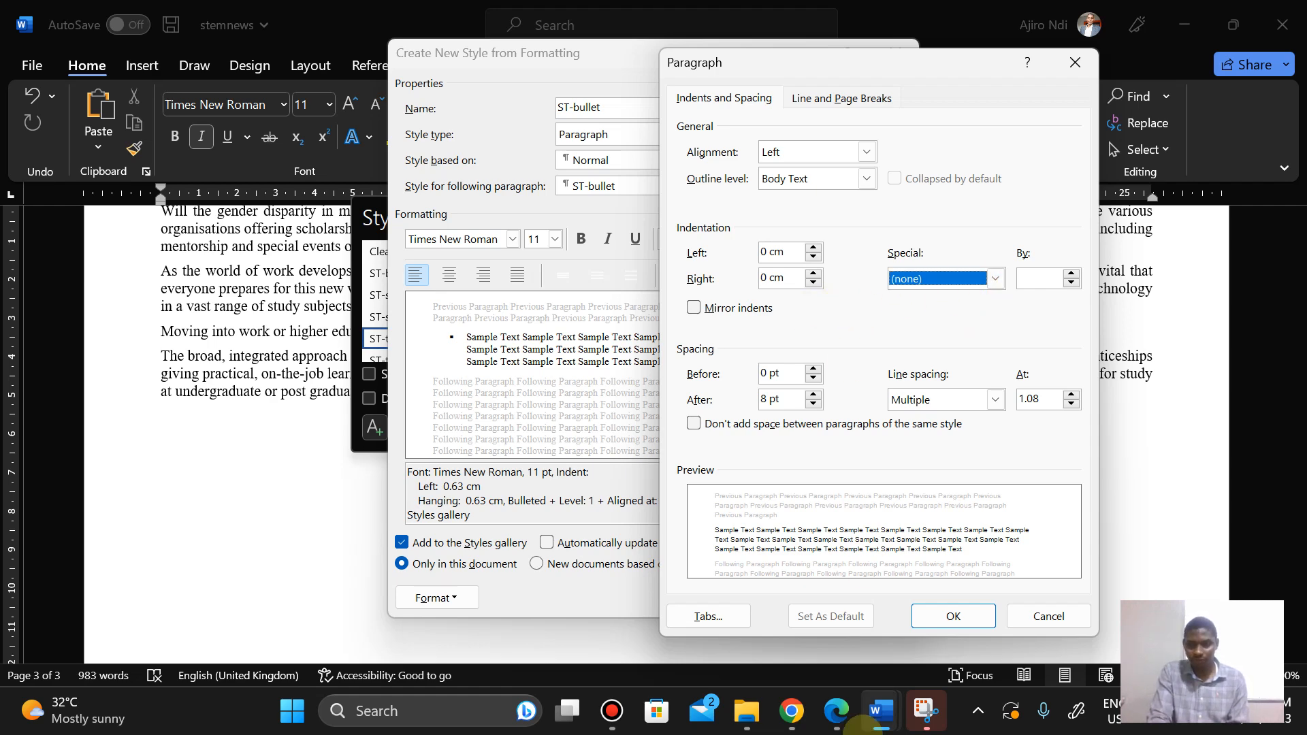
# Step: Set single line spacing and 0 pt spacing after, checking the specification, and apply the paragraph settings
pyautogui.click(832, 726)
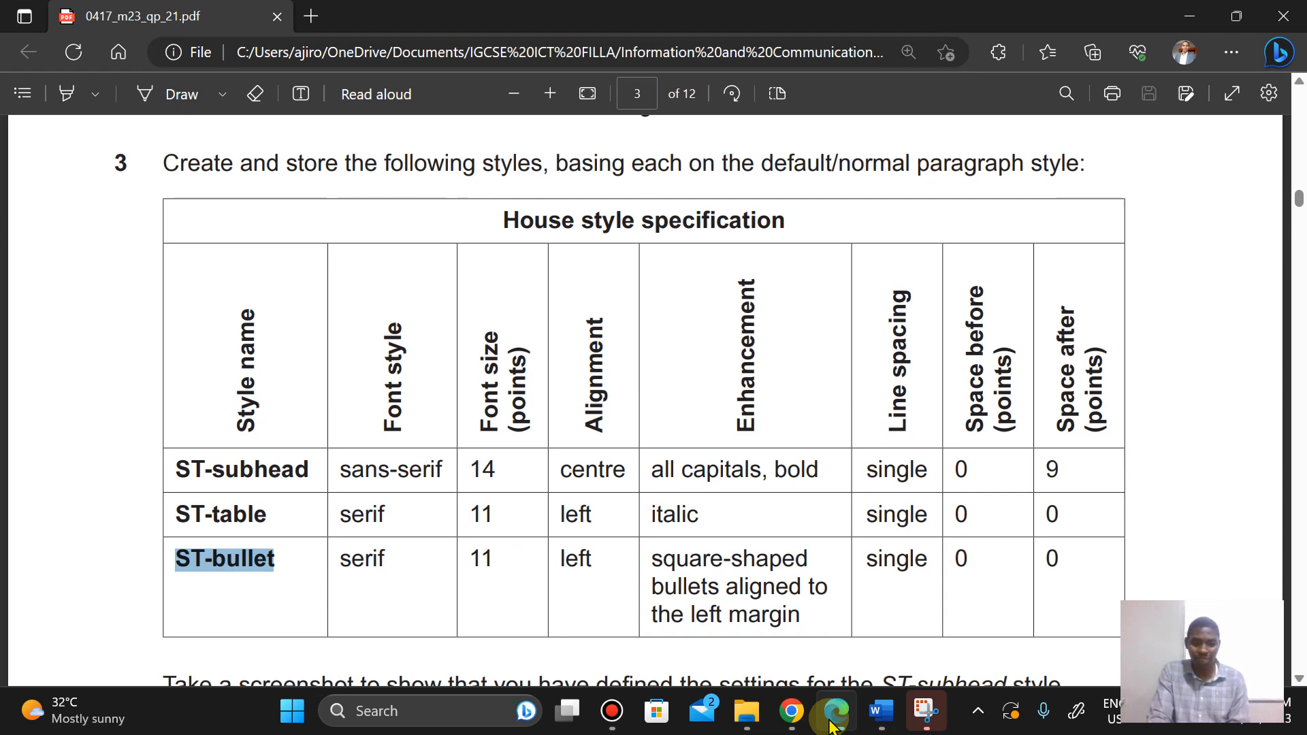
pyautogui.click(830, 726)
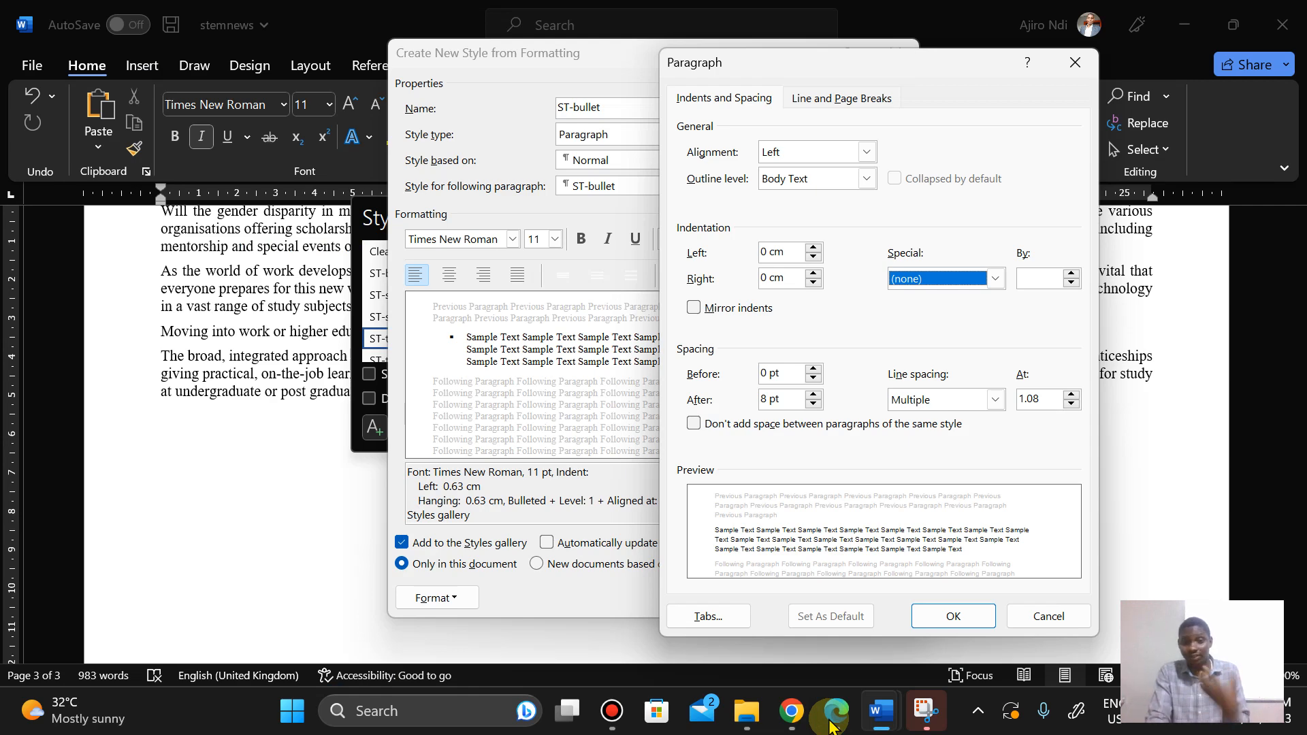
pyautogui.click(832, 725)
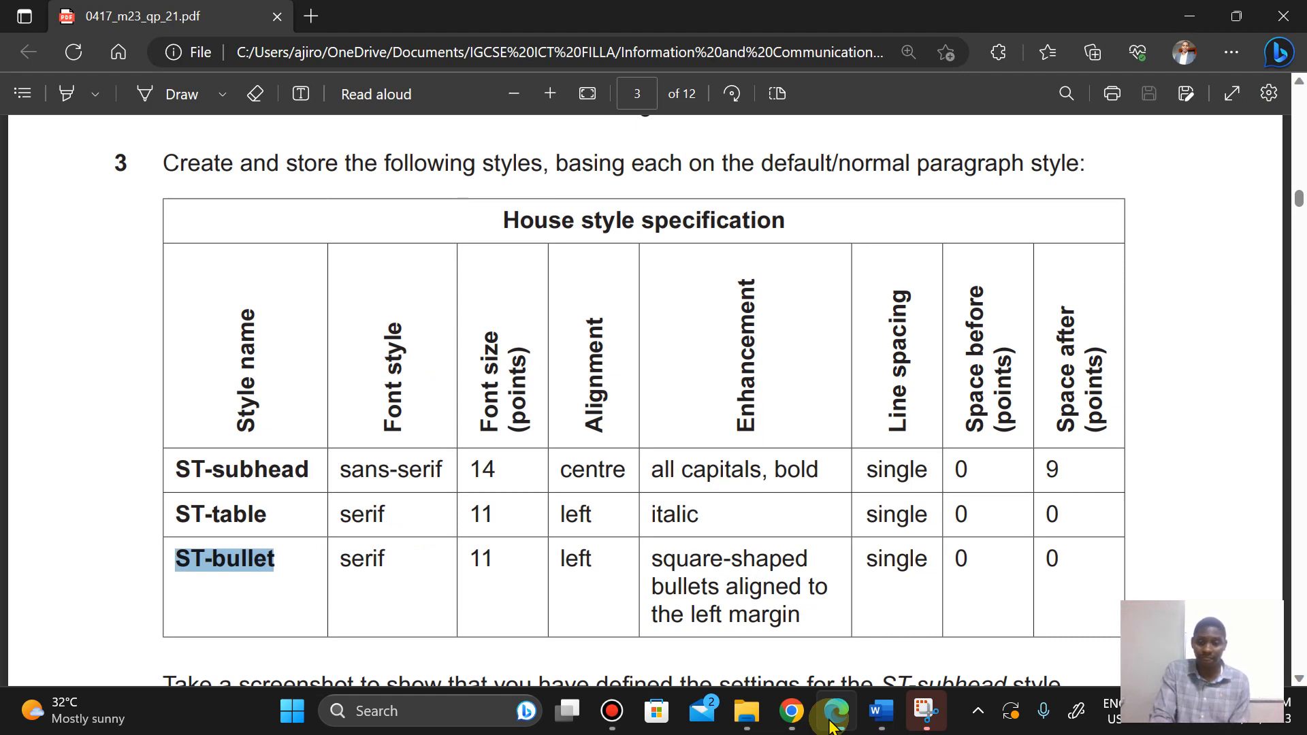
pyautogui.click(832, 725)
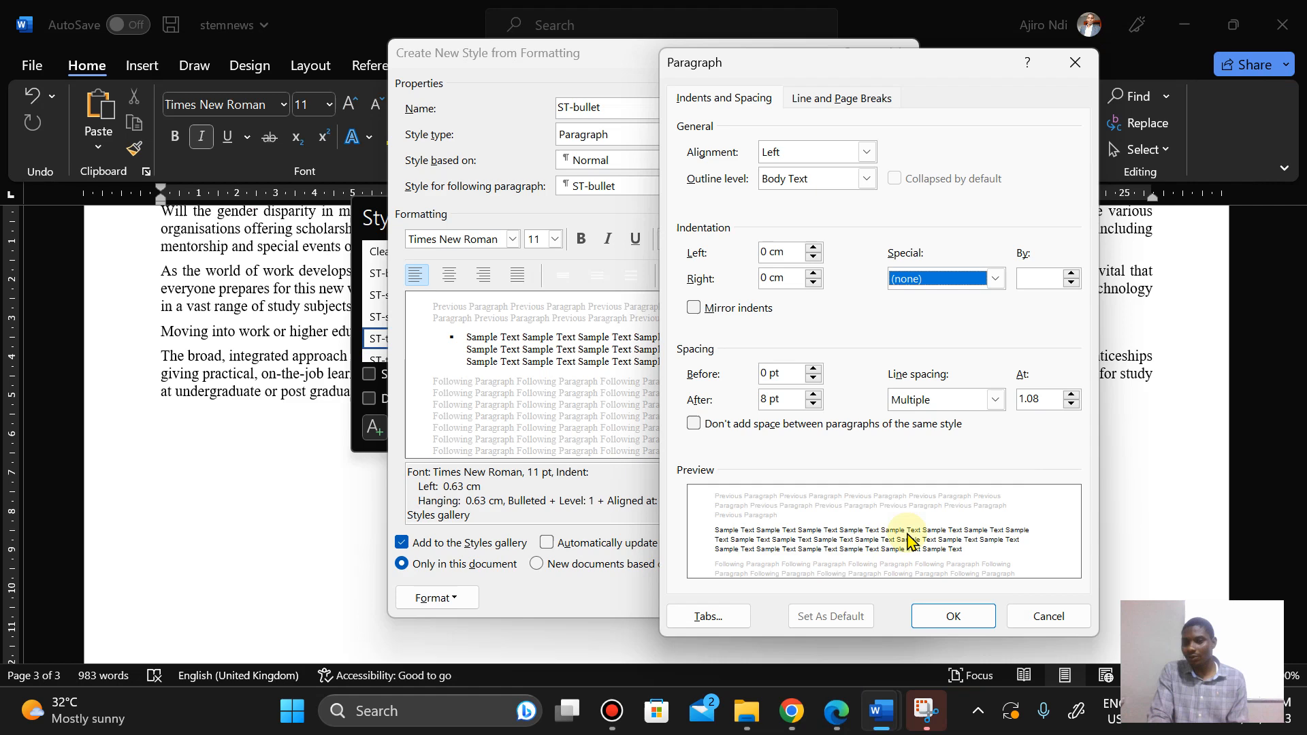
pyautogui.click(997, 399)
pyautogui.click(949, 420)
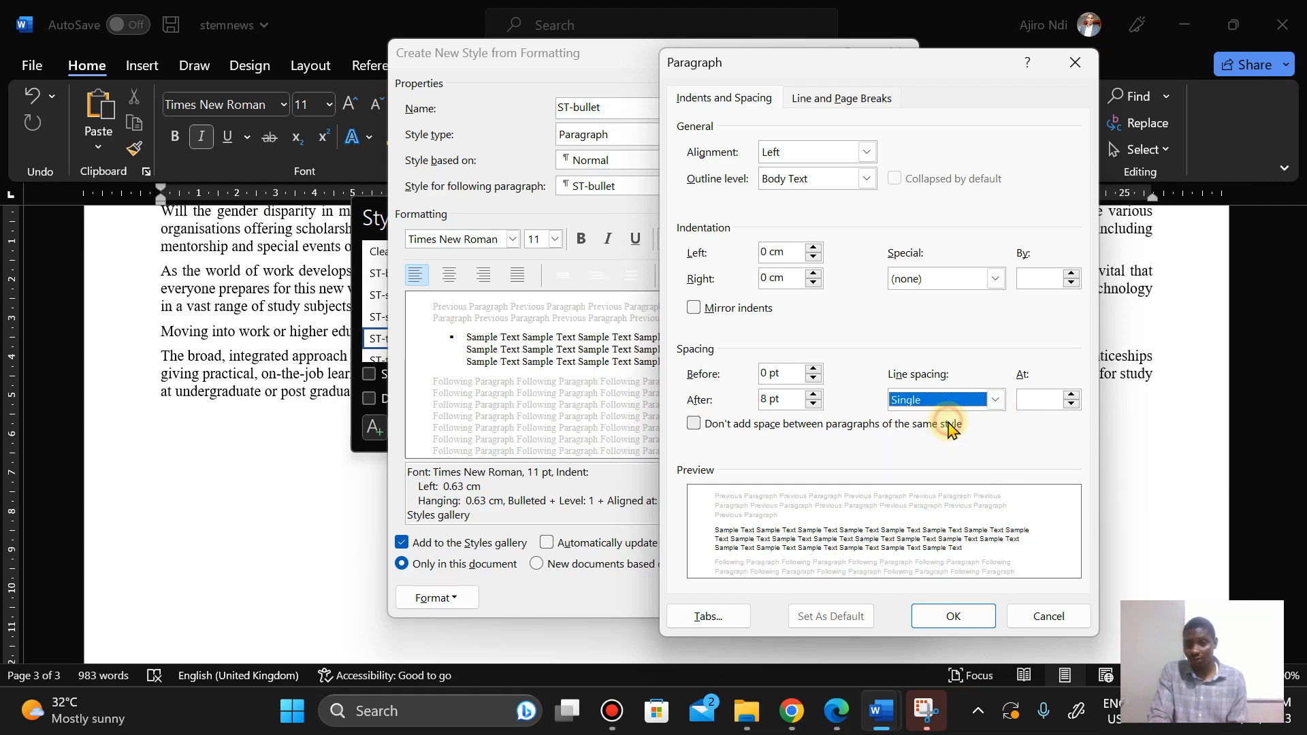
pyautogui.click(836, 712)
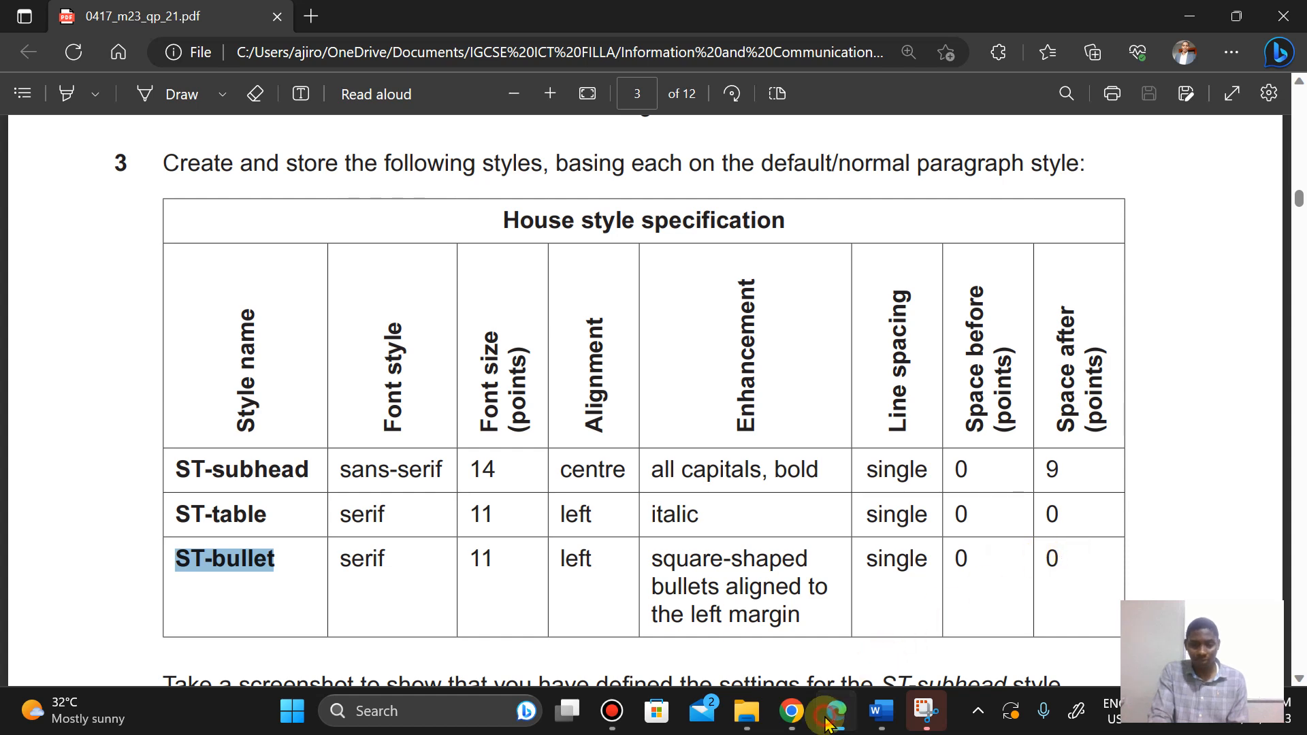
pyautogui.click(827, 720)
pyautogui.click(764, 397)
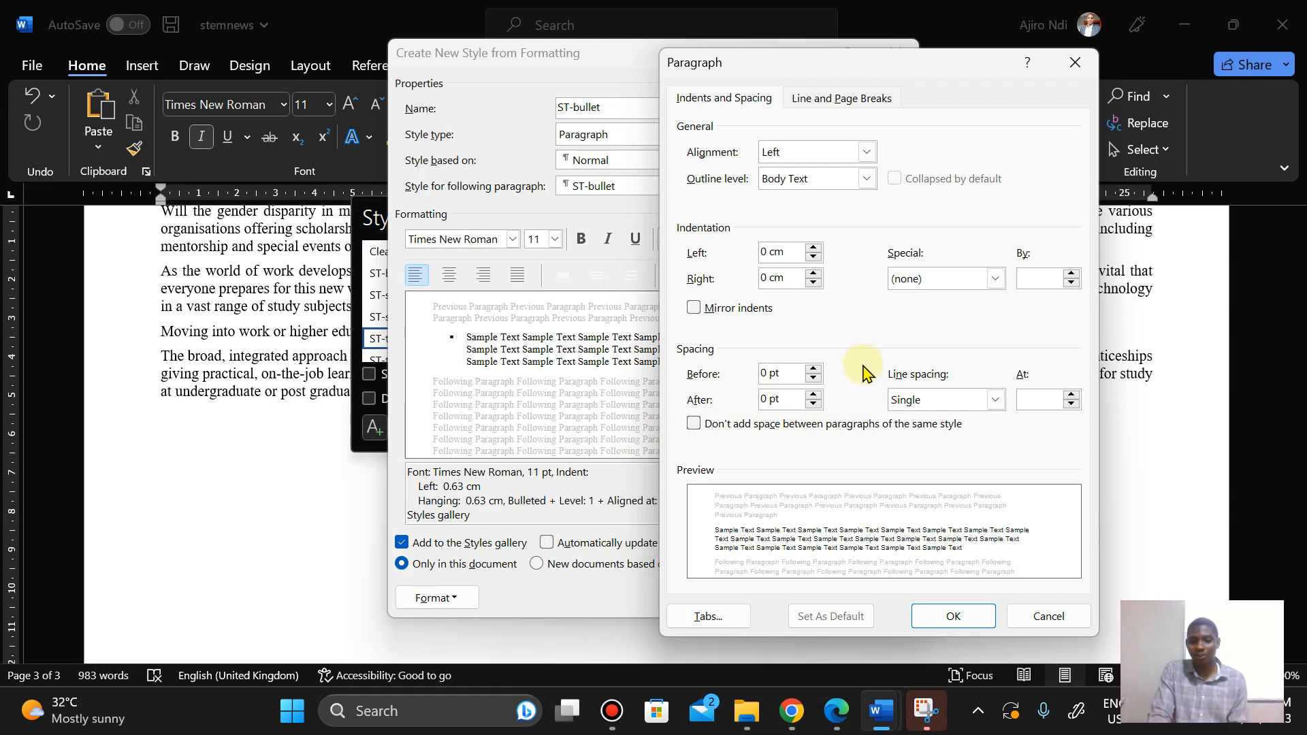
pyautogui.click(952, 617)
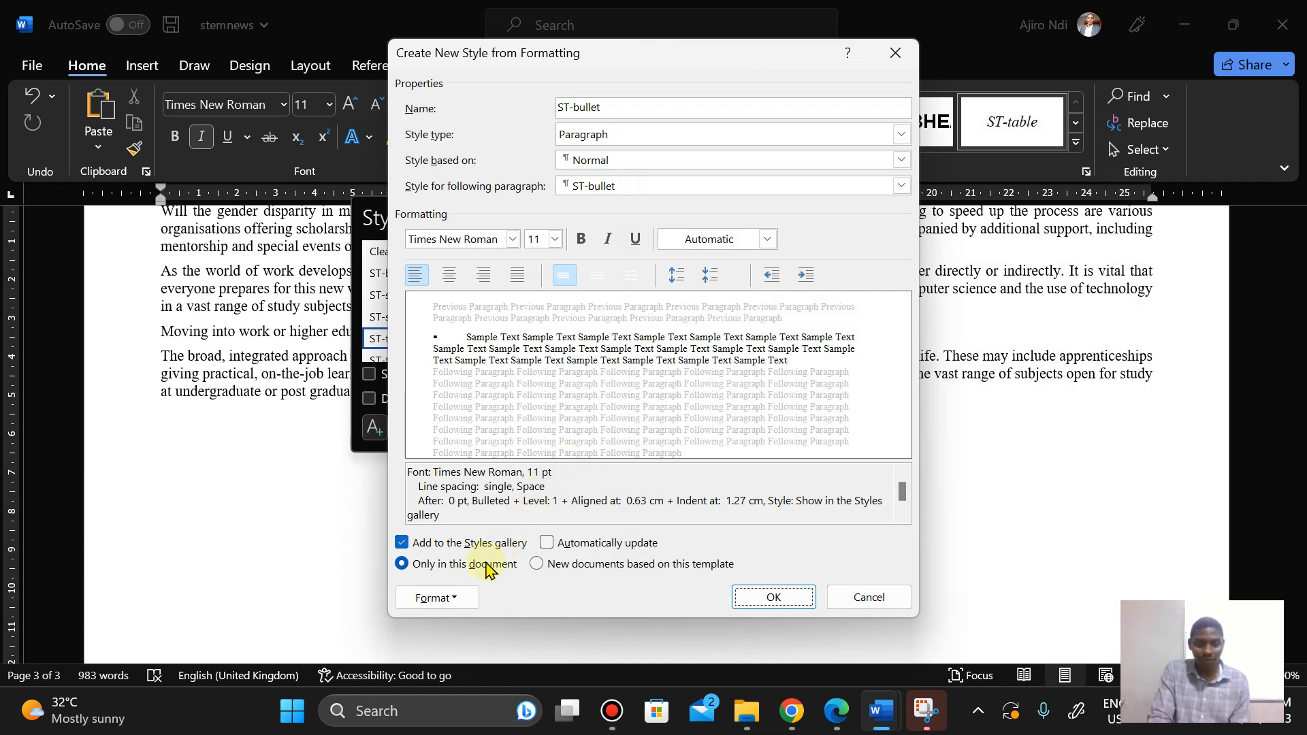
# Step: Recheck the ST-bullet paragraph settings, save the new style, and set the empty paragraph back to ST-body
pyautogui.click(435, 597)
pyautogui.click(456, 402)
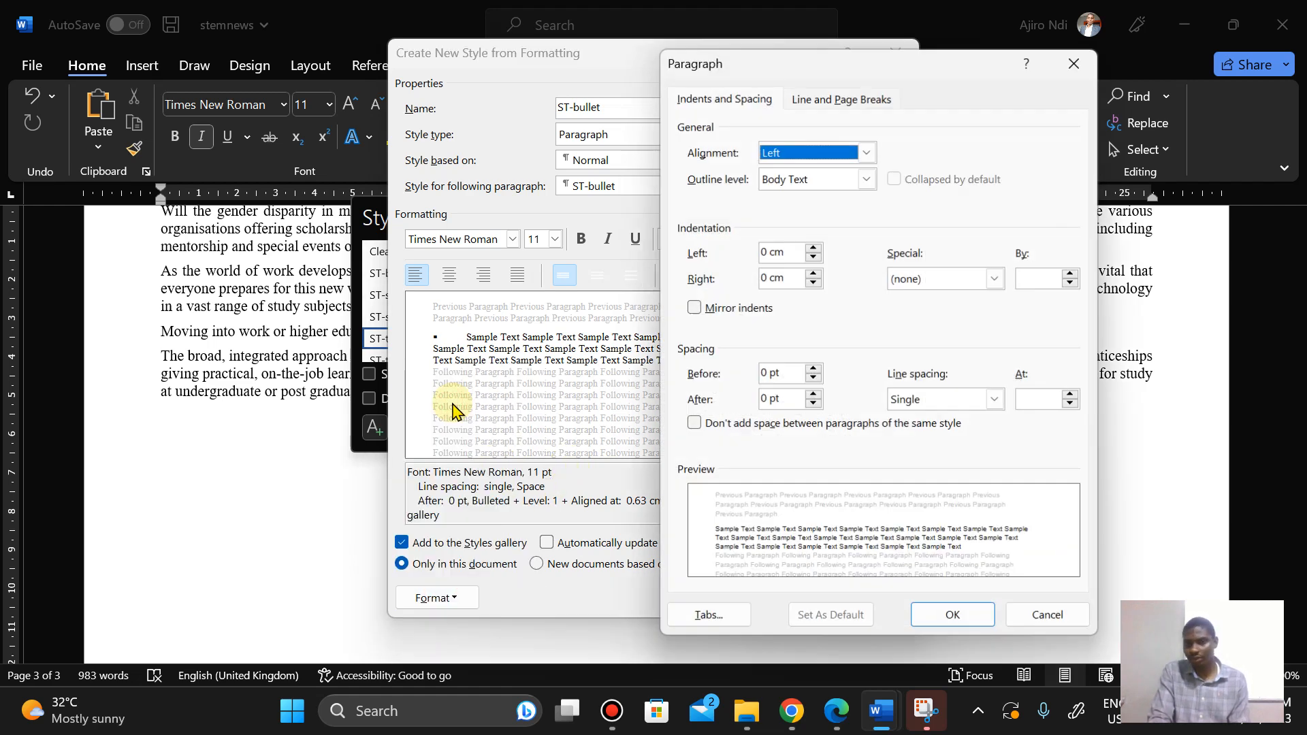
pyautogui.click(950, 618)
pyautogui.click(832, 710)
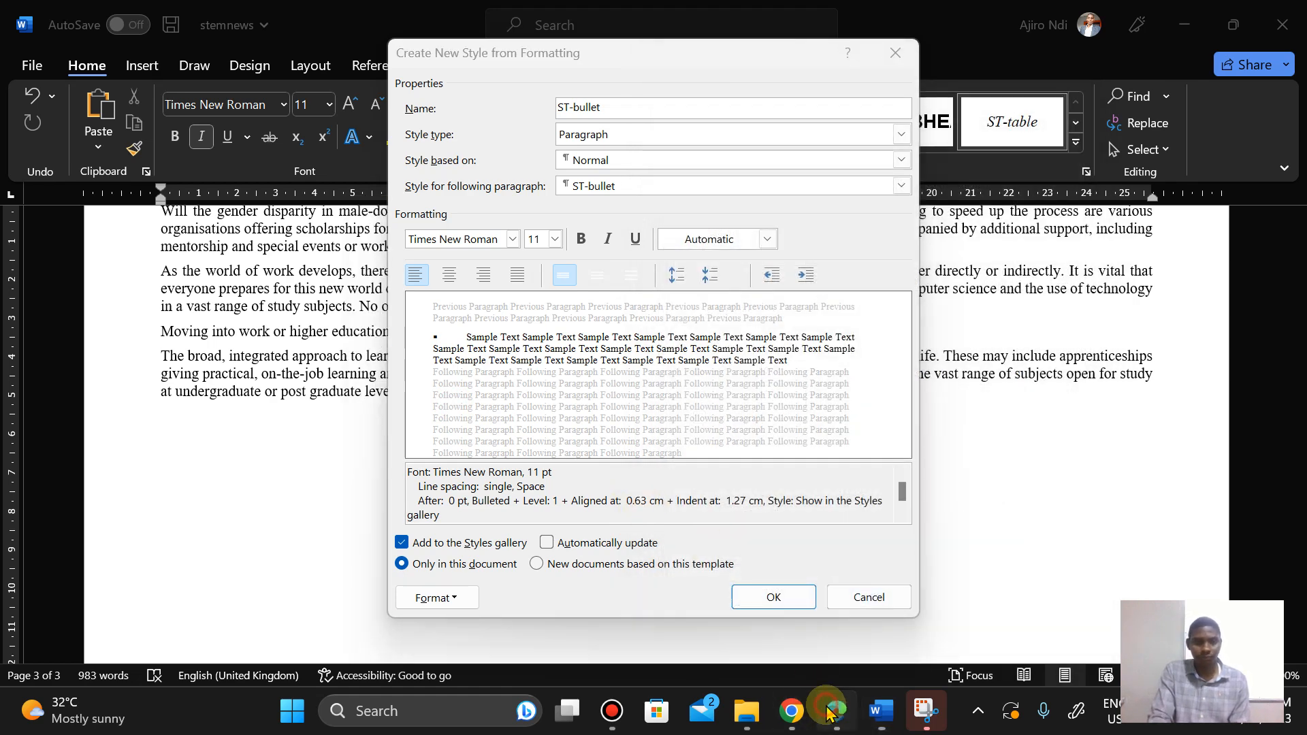
pyautogui.click(831, 711)
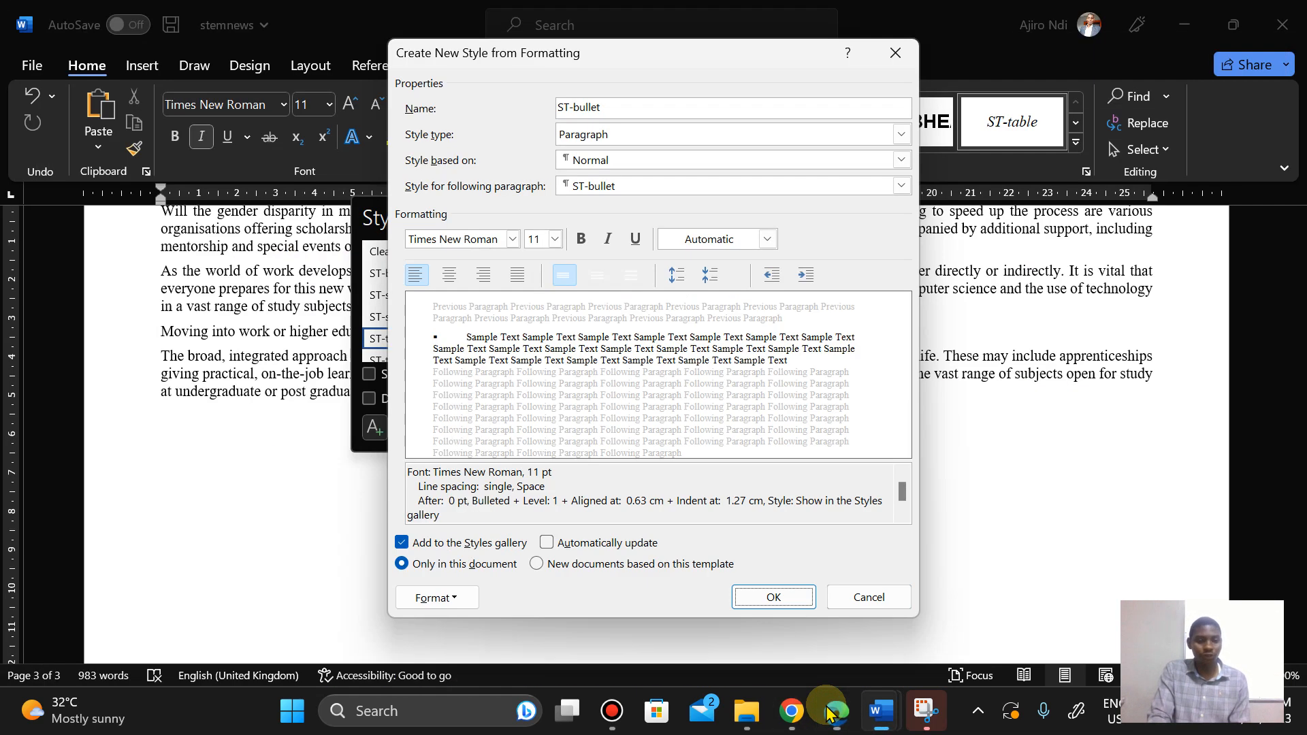
pyautogui.click(774, 599)
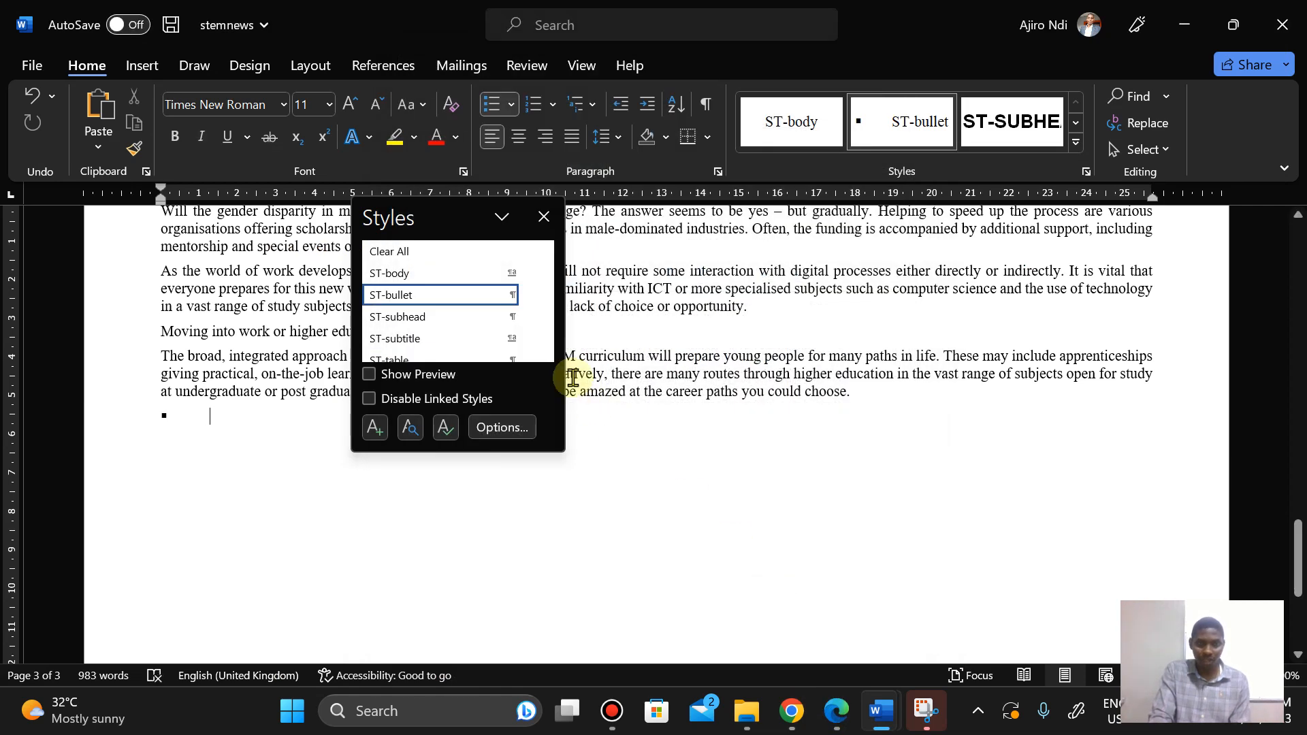
pyautogui.click(423, 273)
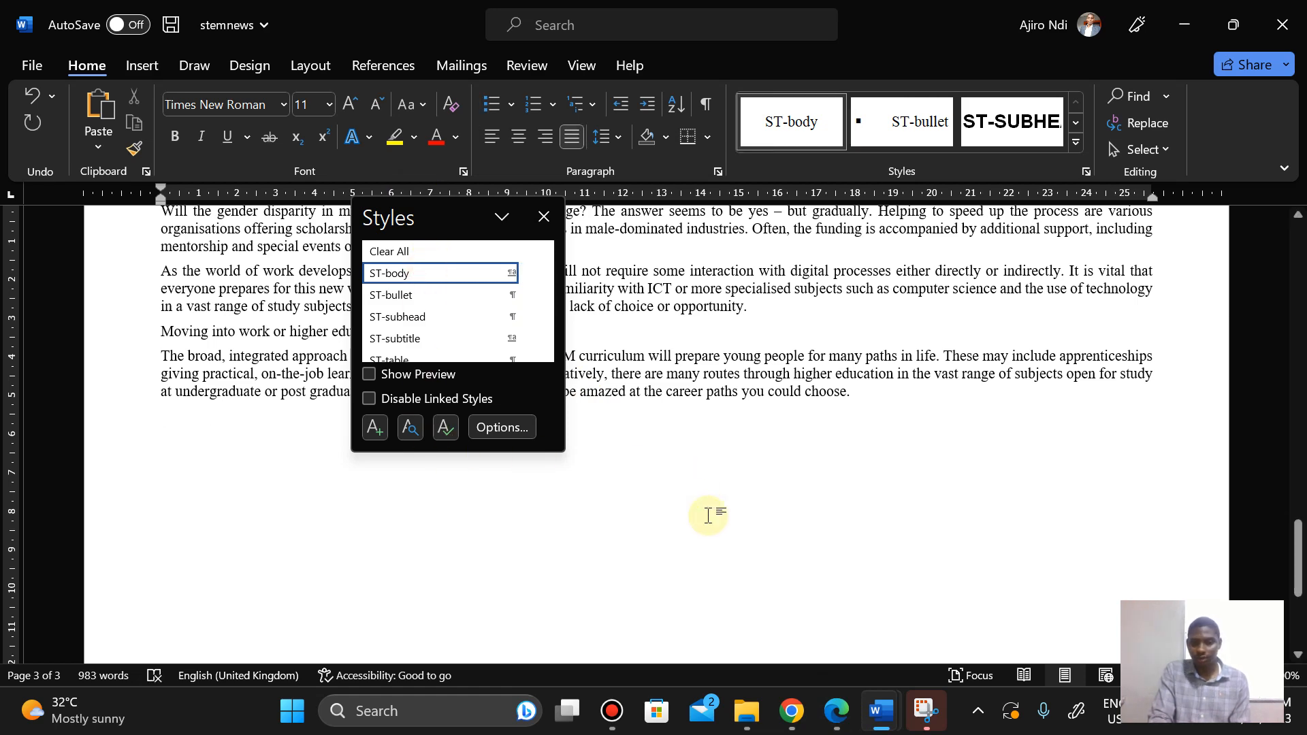
# Step: Read the next question in the question paper
pyautogui.click(836, 723)
pyautogui.scroll(-3, 653, 402)
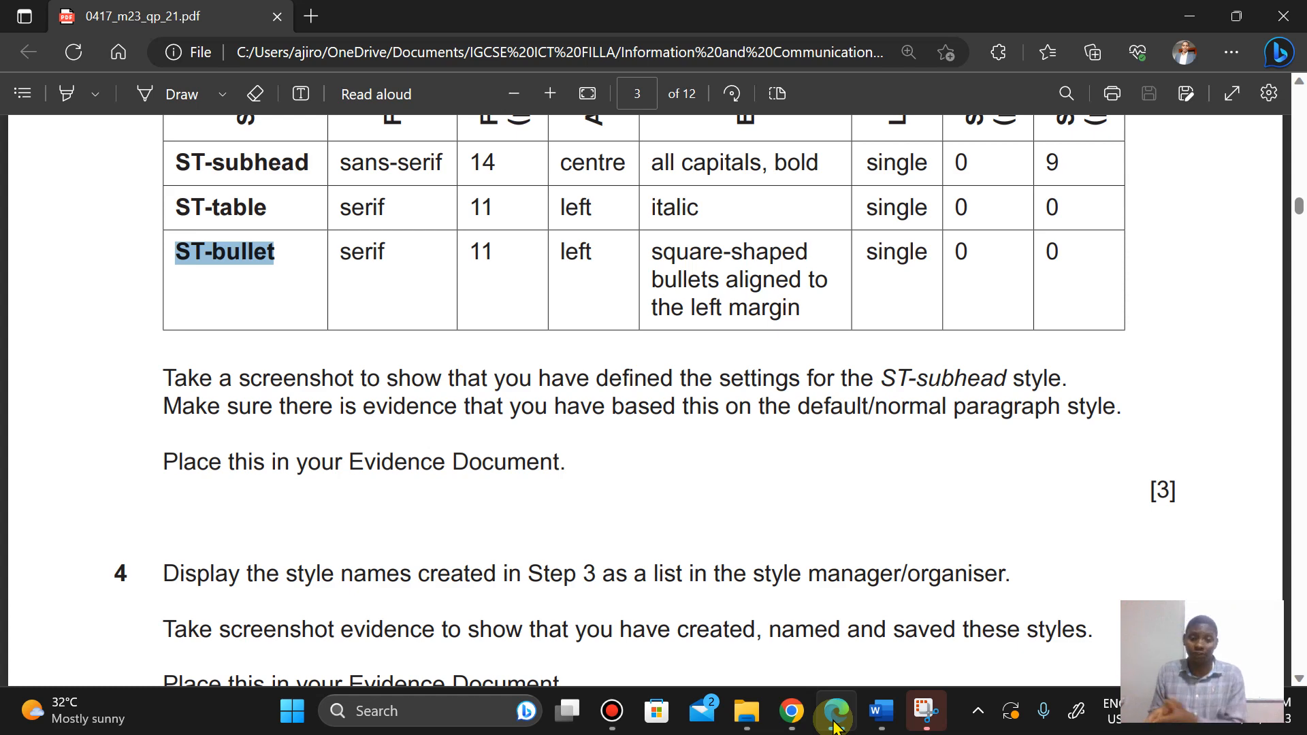
pyautogui.moveTo(881, 711)
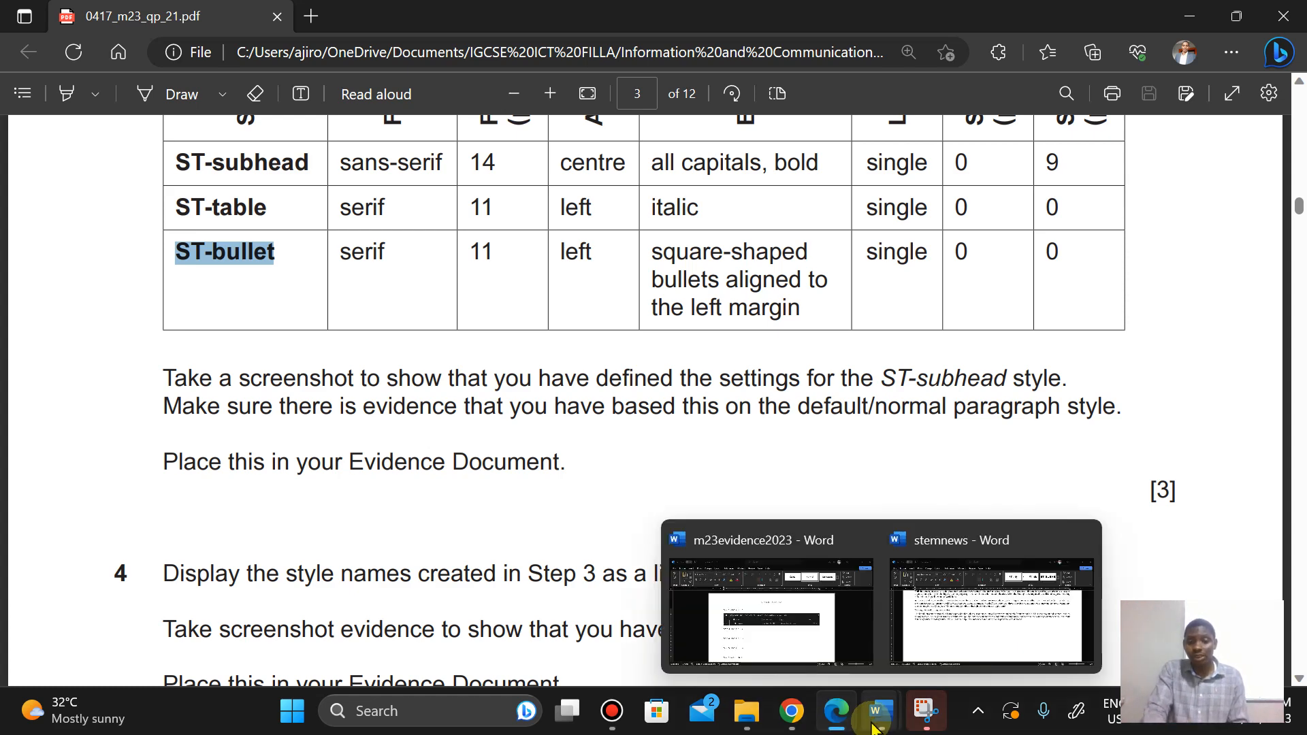
# Step: Switch to stemnews, open the Styles pane, and open the ST-subhead style for modification
pyautogui.click(963, 557)
pyautogui.hotkey('ctrl', 'alt', 'shift', 's')
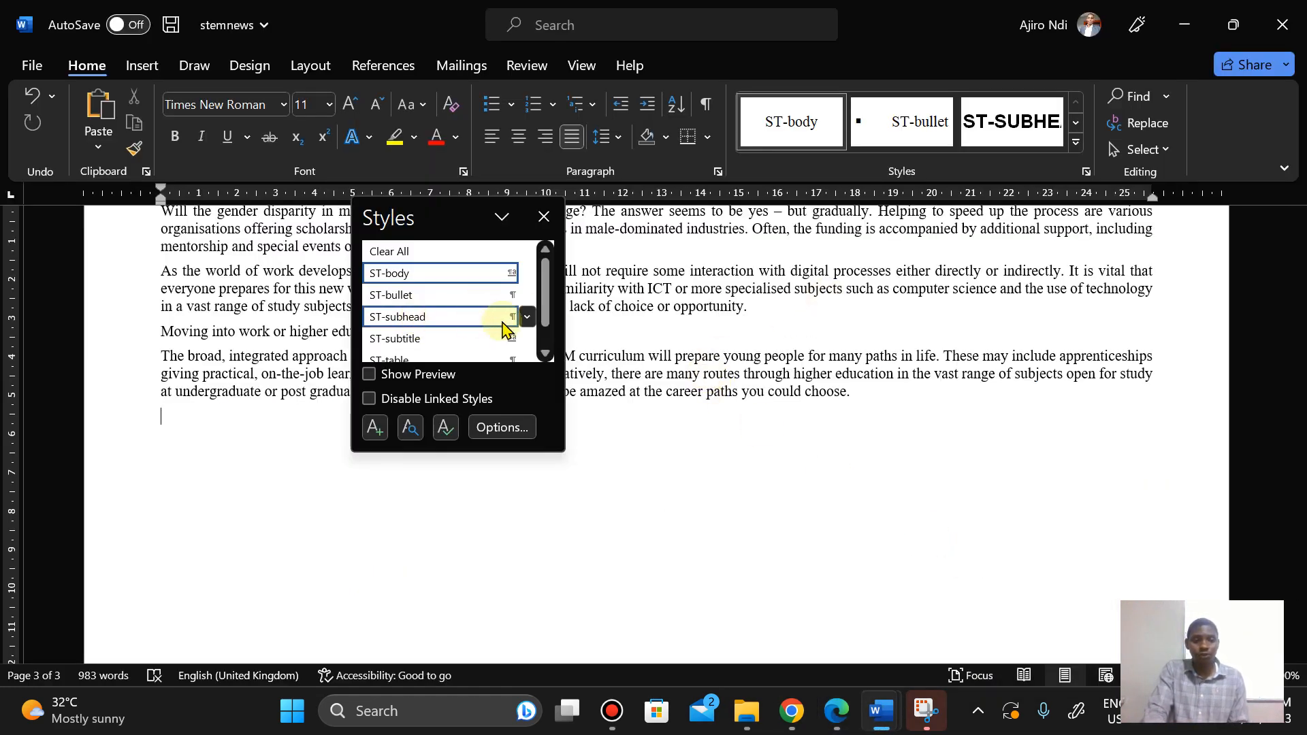
pyautogui.rightClick(472, 317)
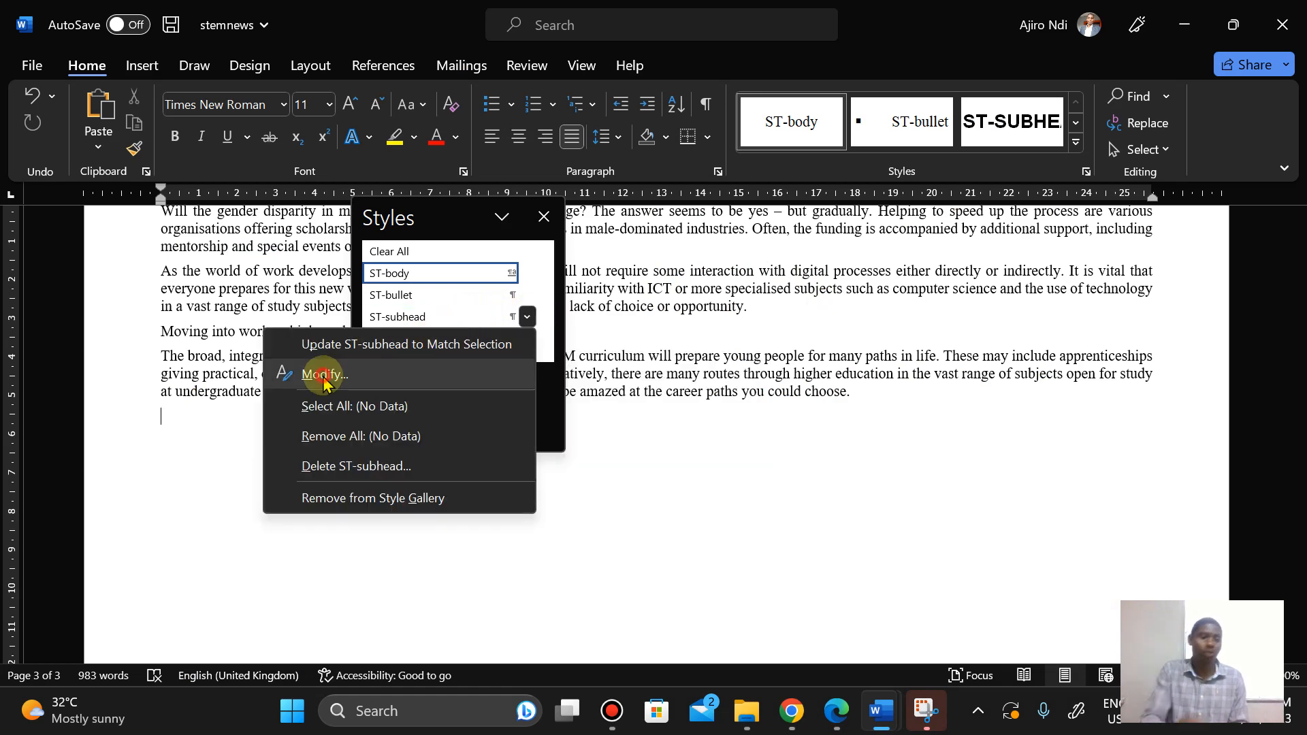
pyautogui.click(324, 376)
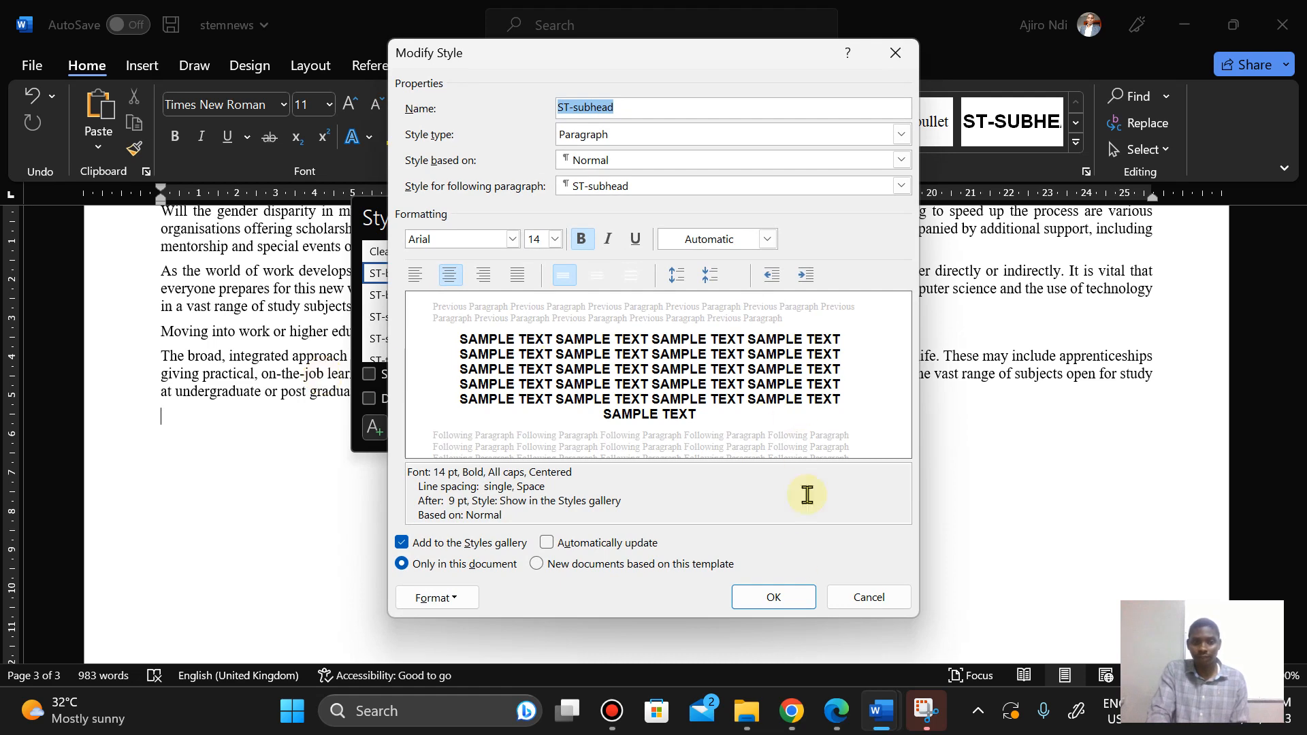
# Step: Compare the ST-subhead style settings against the specification table in the question paper
pyautogui.click(837, 711)
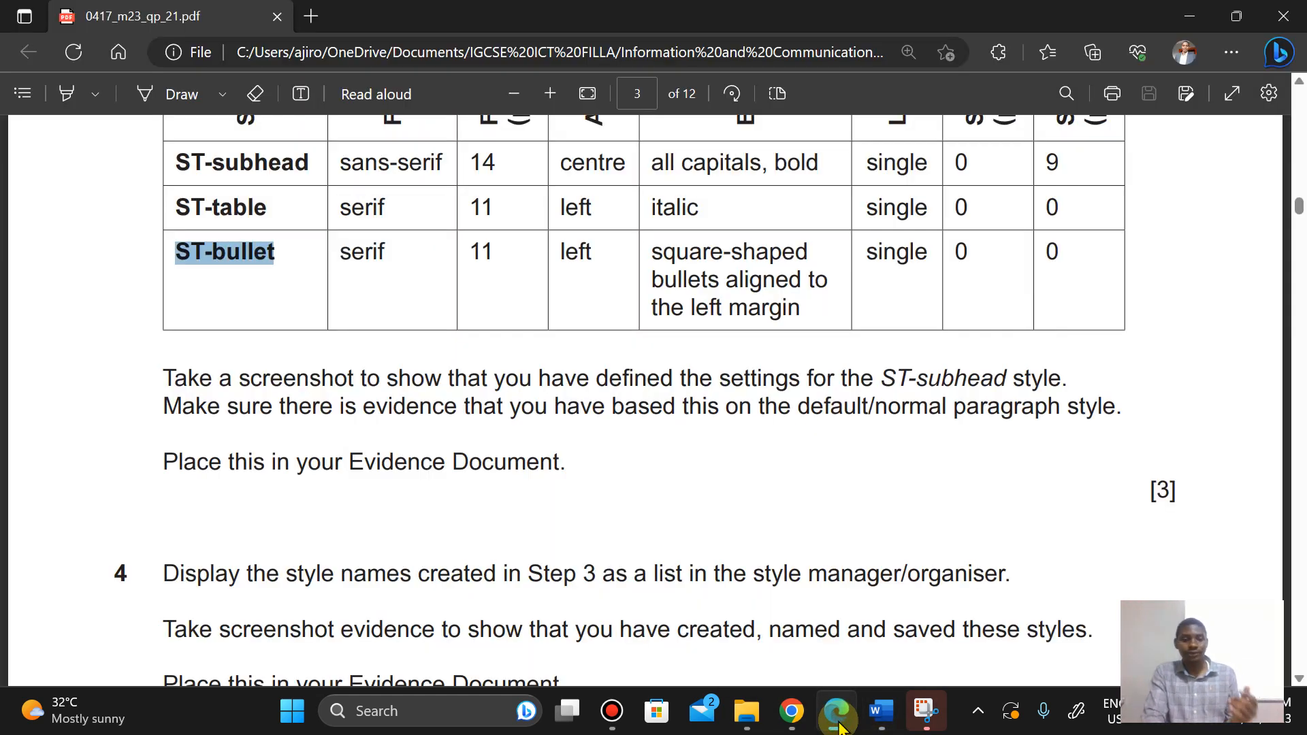
pyautogui.click(837, 711)
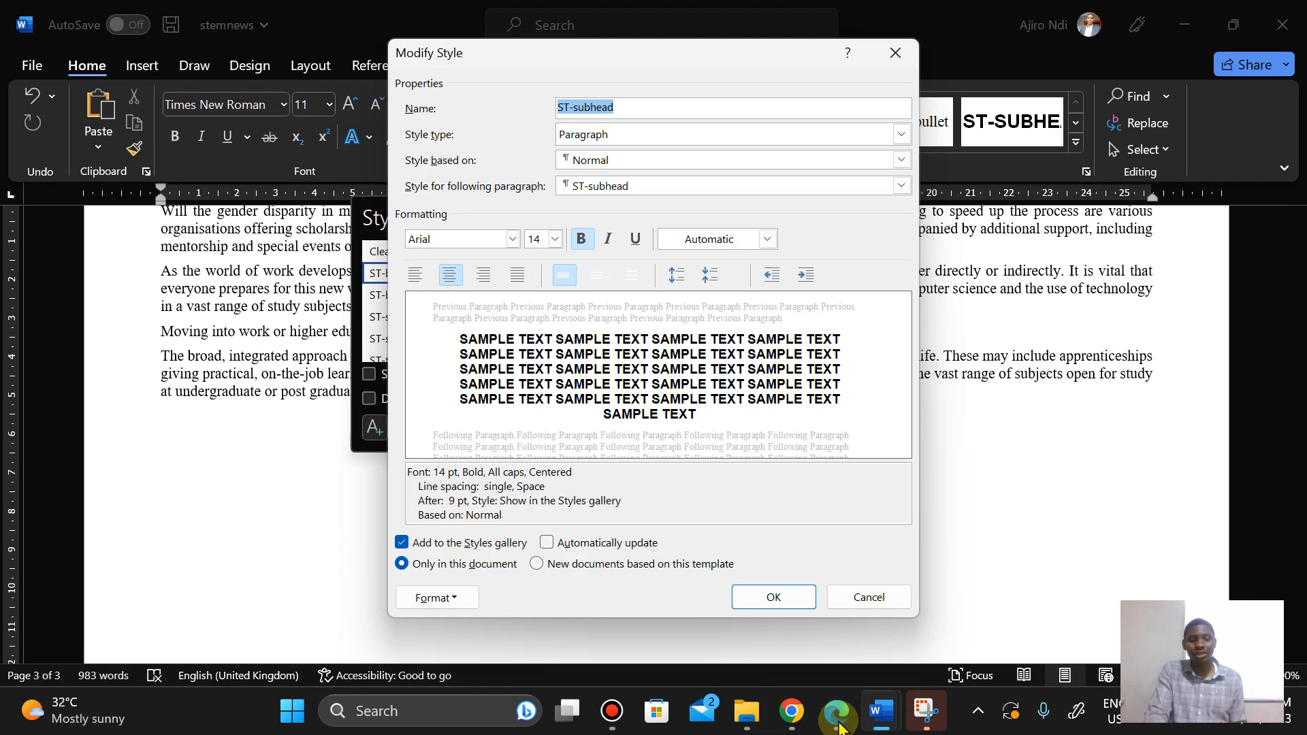
pyautogui.click(837, 711)
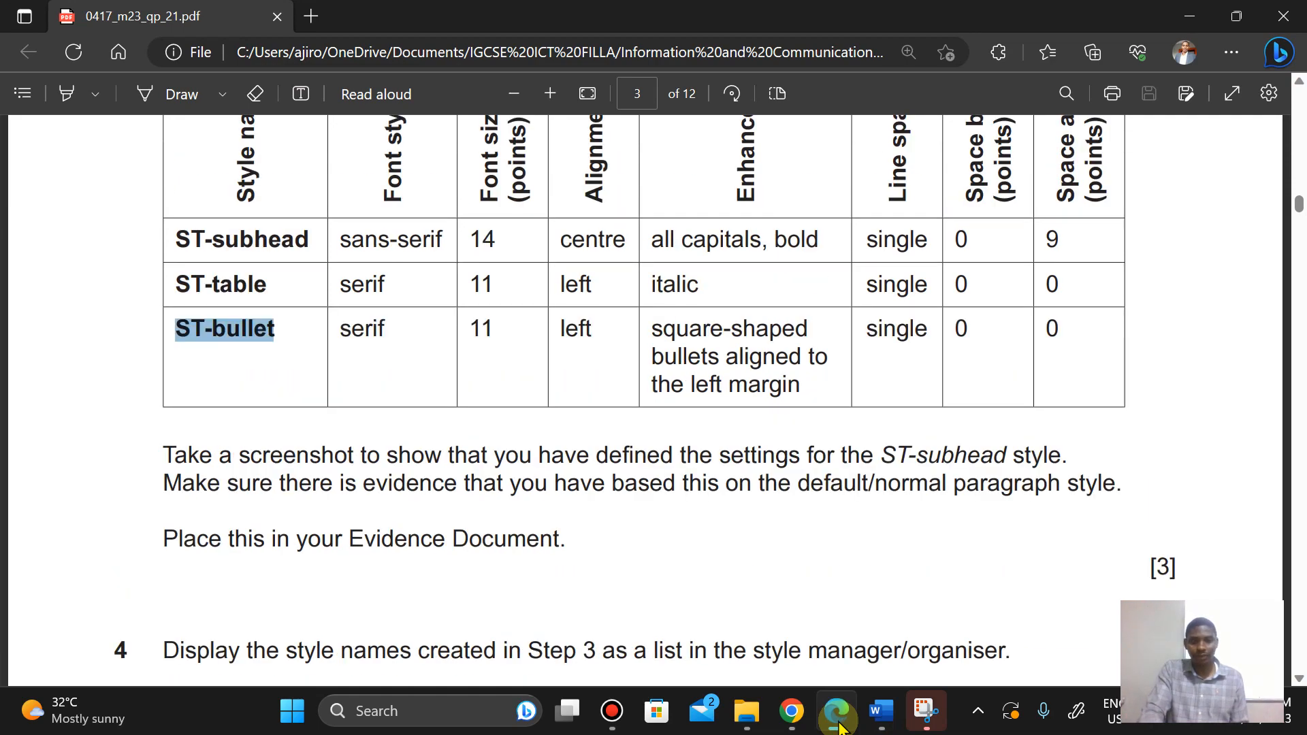
pyautogui.click(840, 728)
pyautogui.click(841, 726)
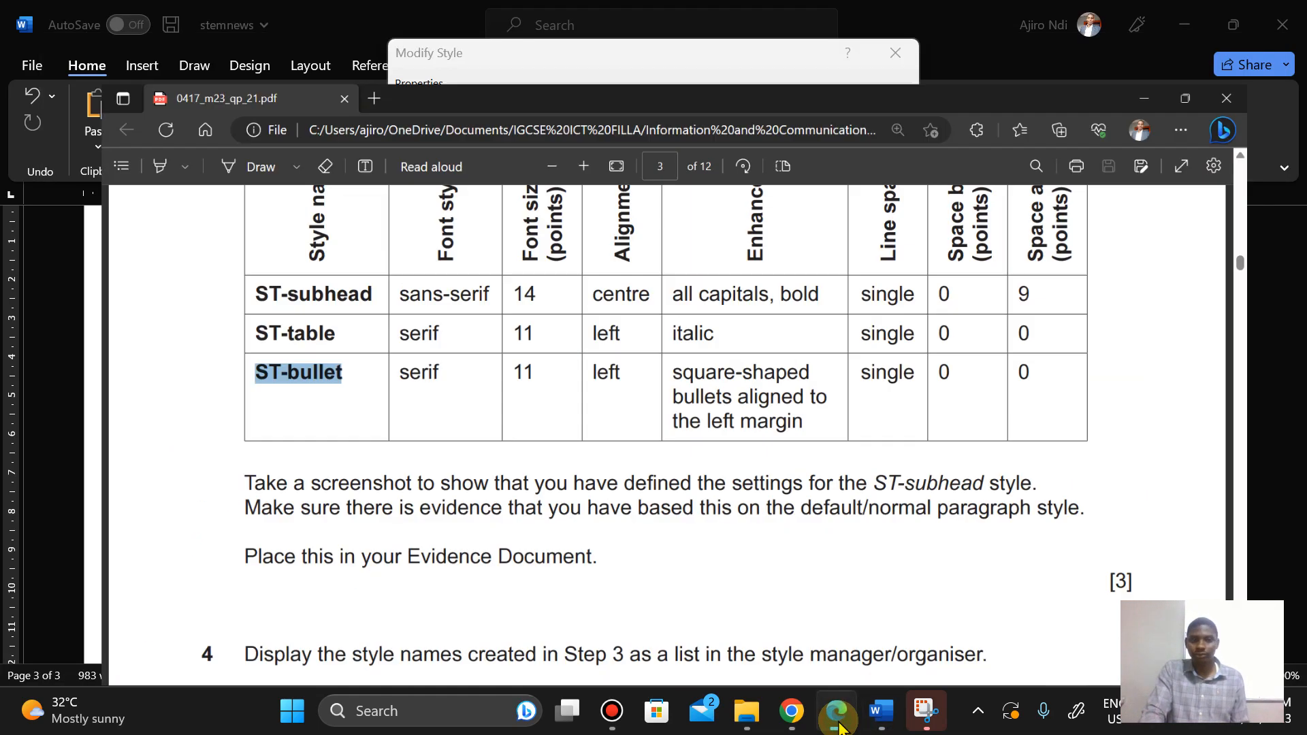
pyautogui.click(830, 723)
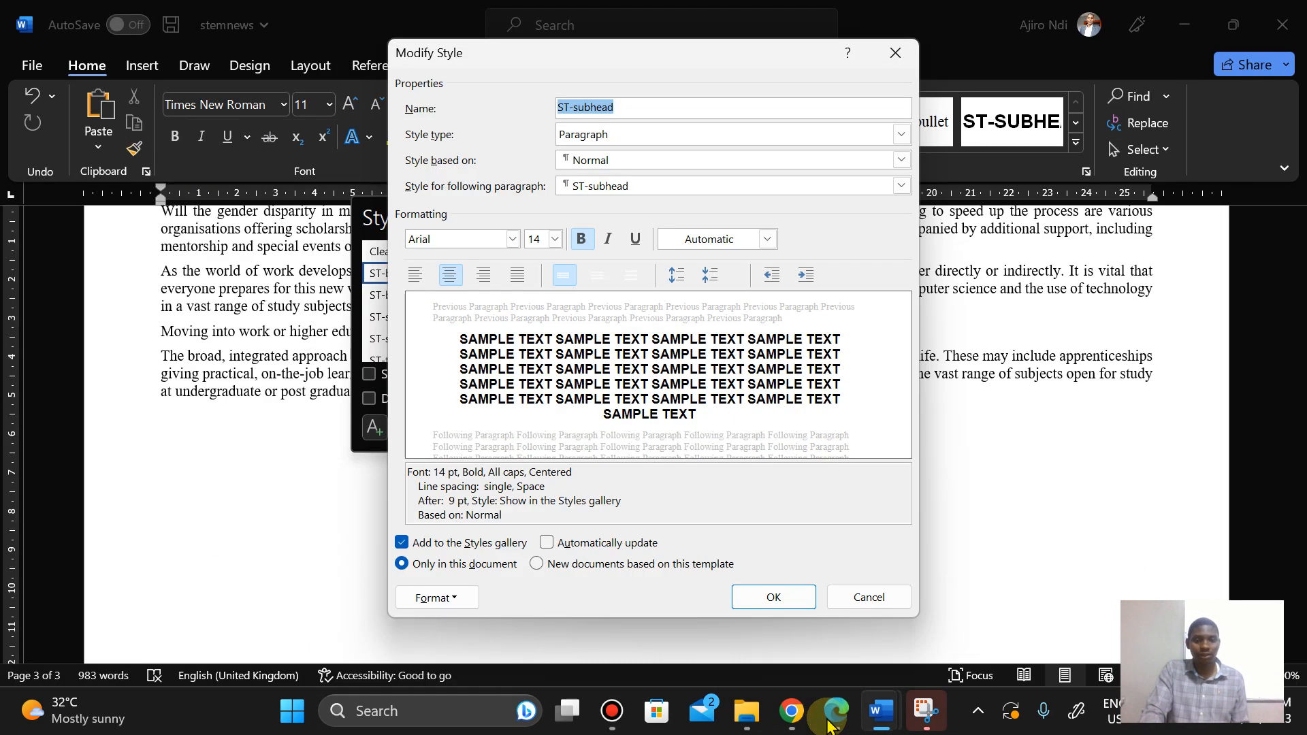
pyautogui.click(830, 723)
pyautogui.click(830, 725)
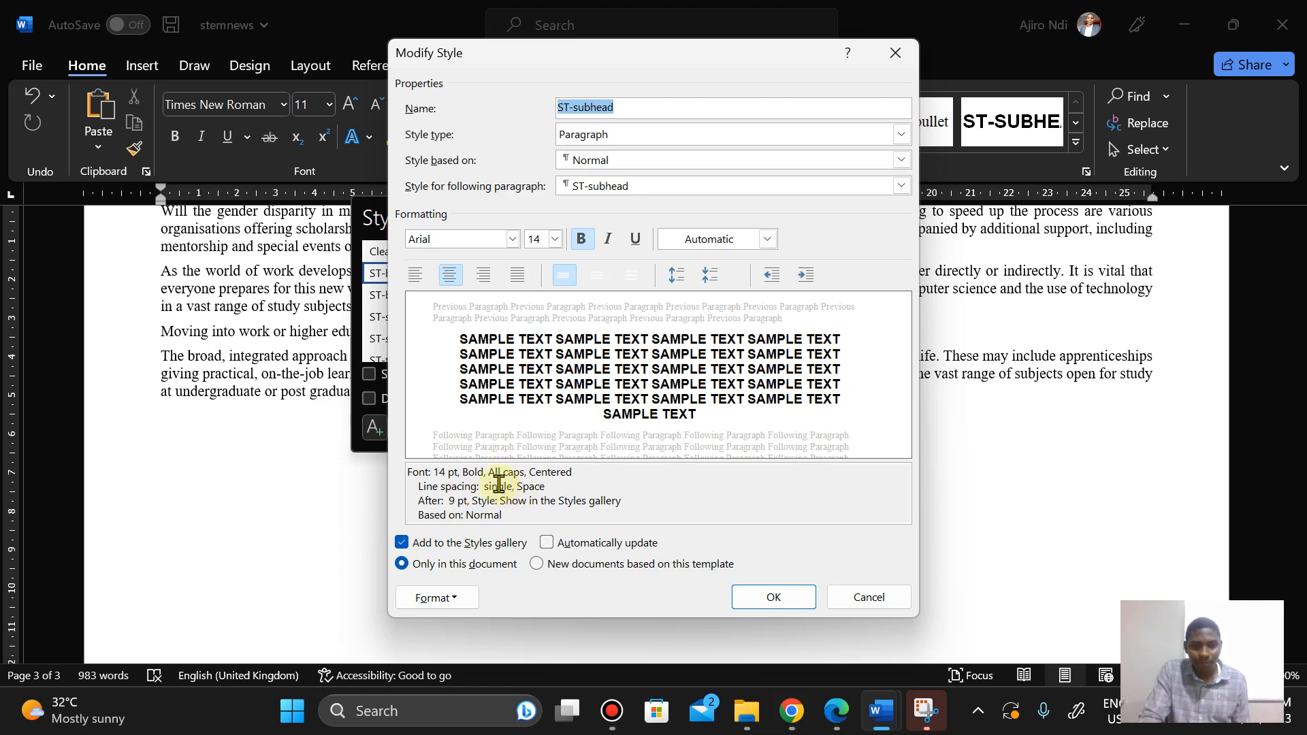
pyautogui.click(841, 715)
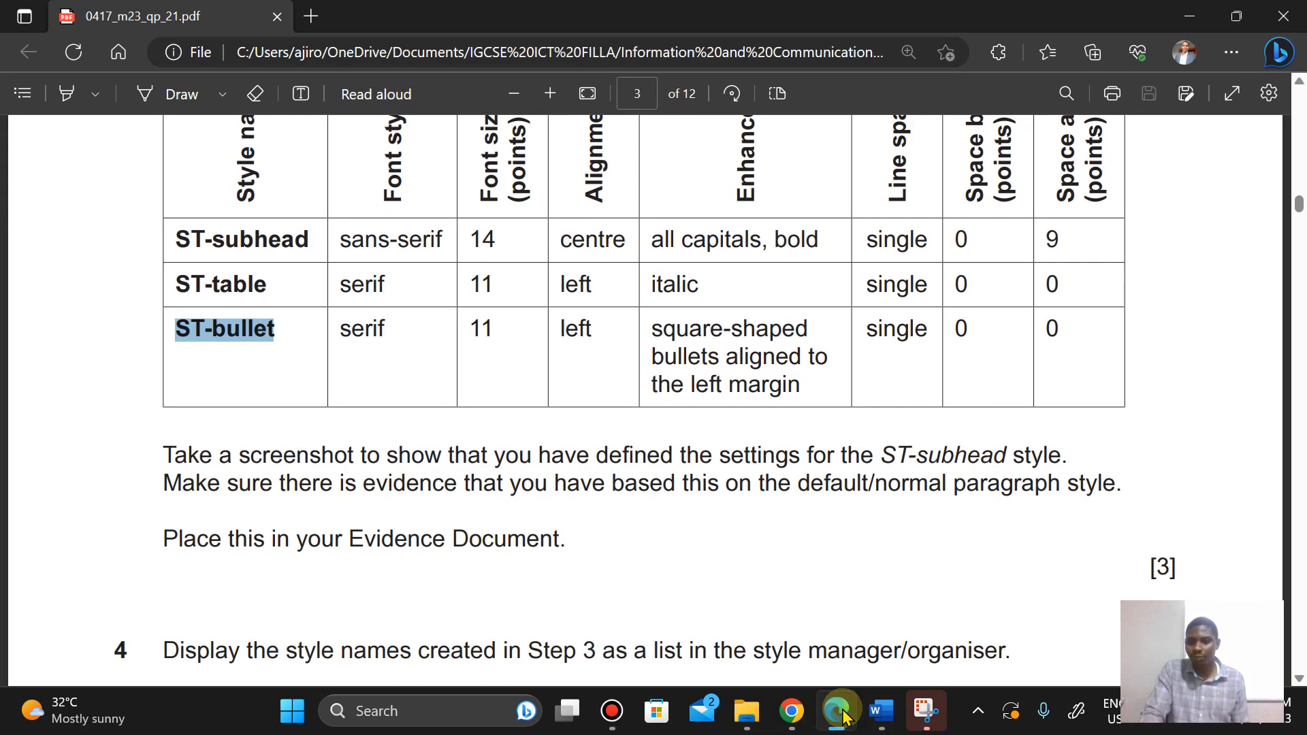
pyautogui.click(842, 715)
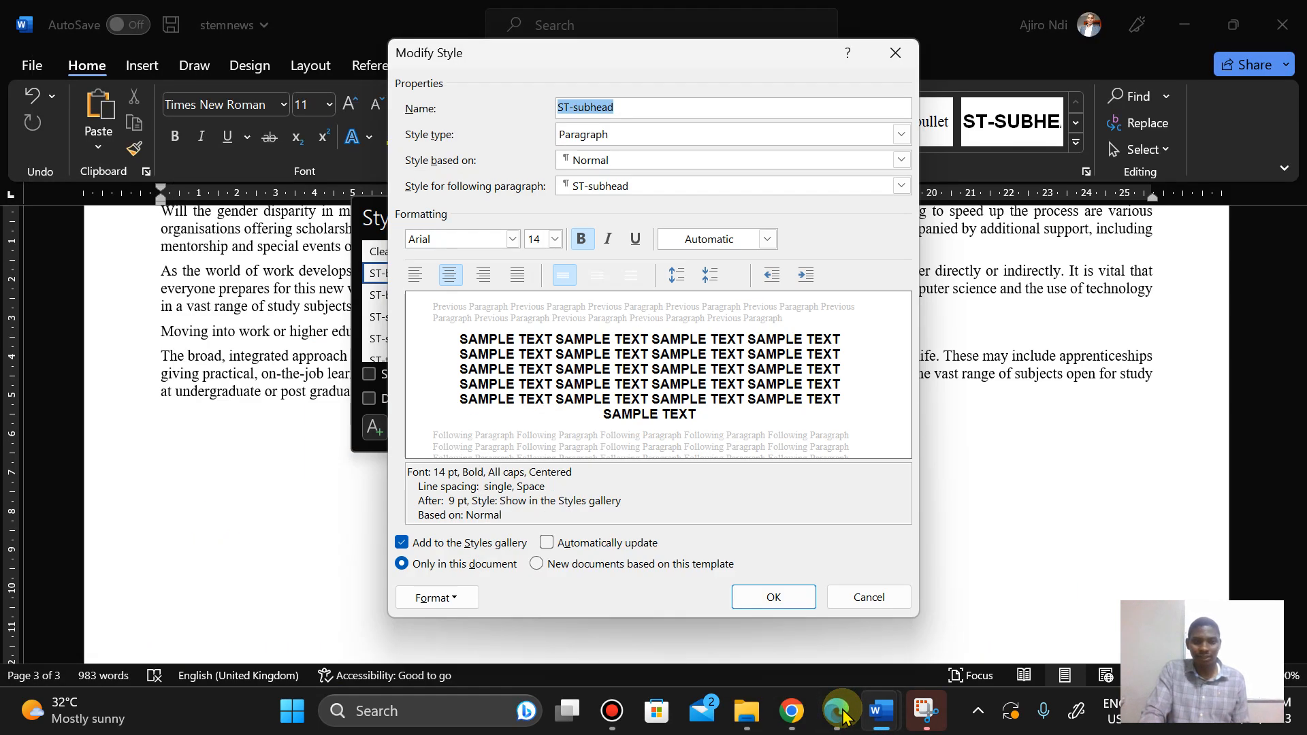
pyautogui.click(843, 716)
pyautogui.click(843, 717)
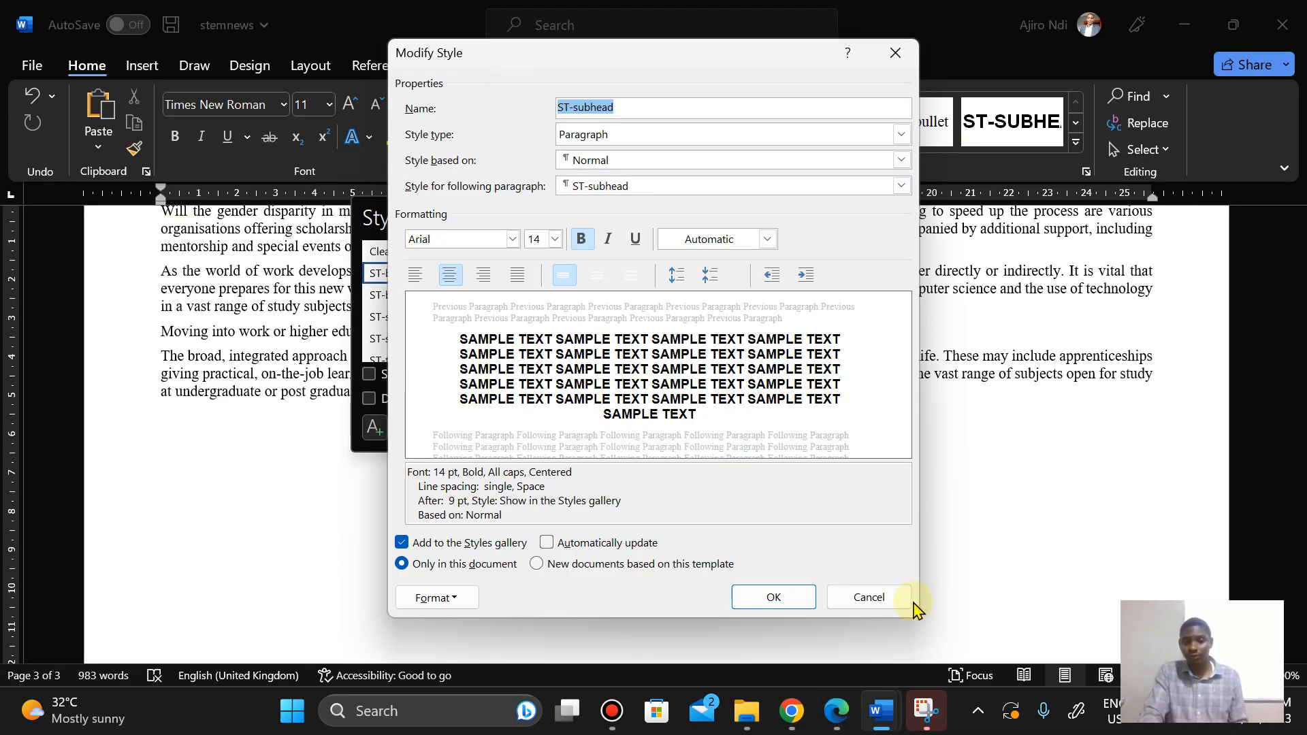
# Step: Take a rectangular screenshot of the ST-subhead Modify Style dialog with Snipping Tool, then close the dialog
pyautogui.click(926, 711)
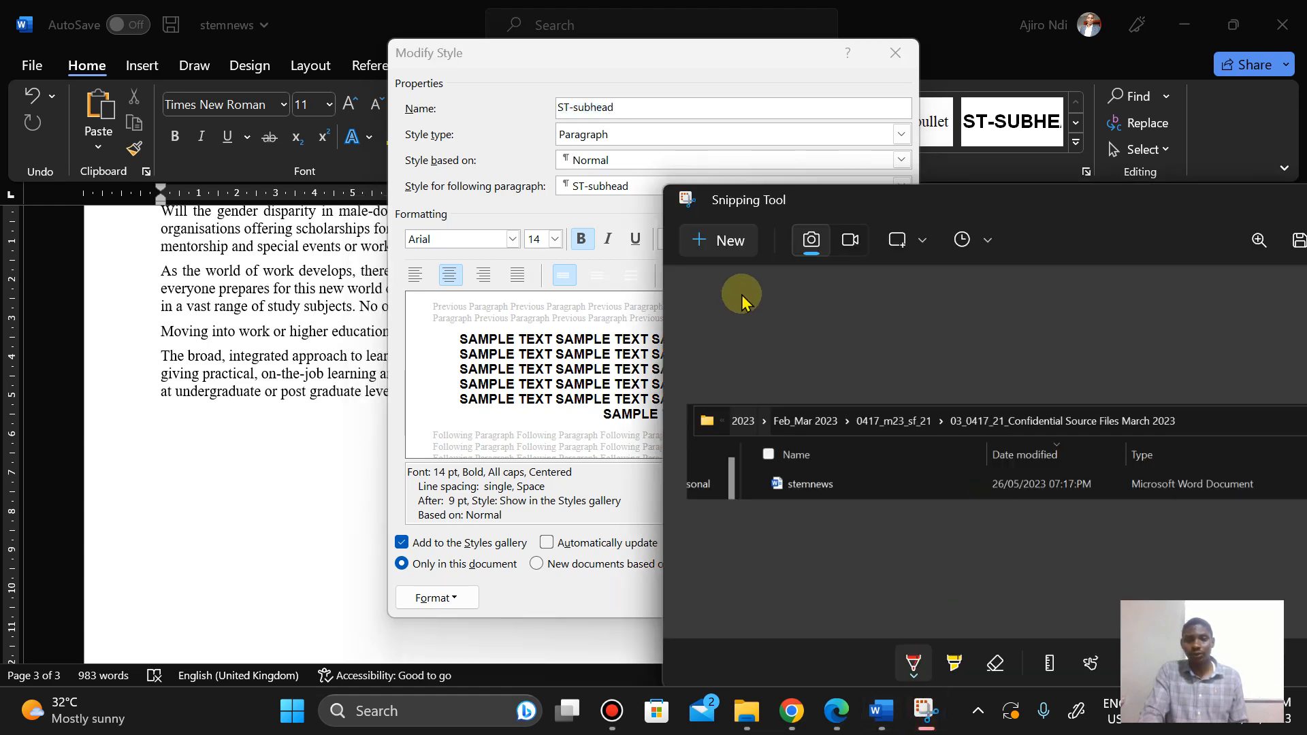
pyautogui.click(722, 239)
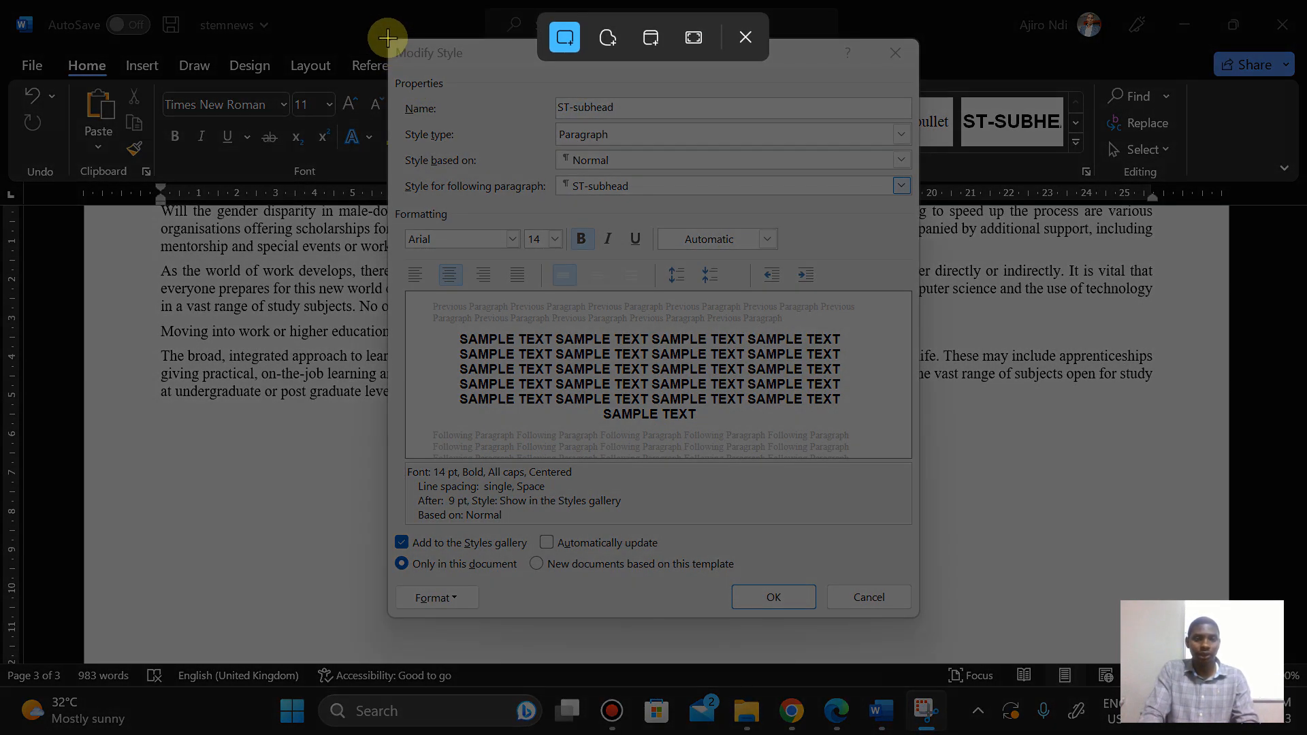
pyautogui.moveTo(387, 38); pyautogui.dragTo(916, 620)
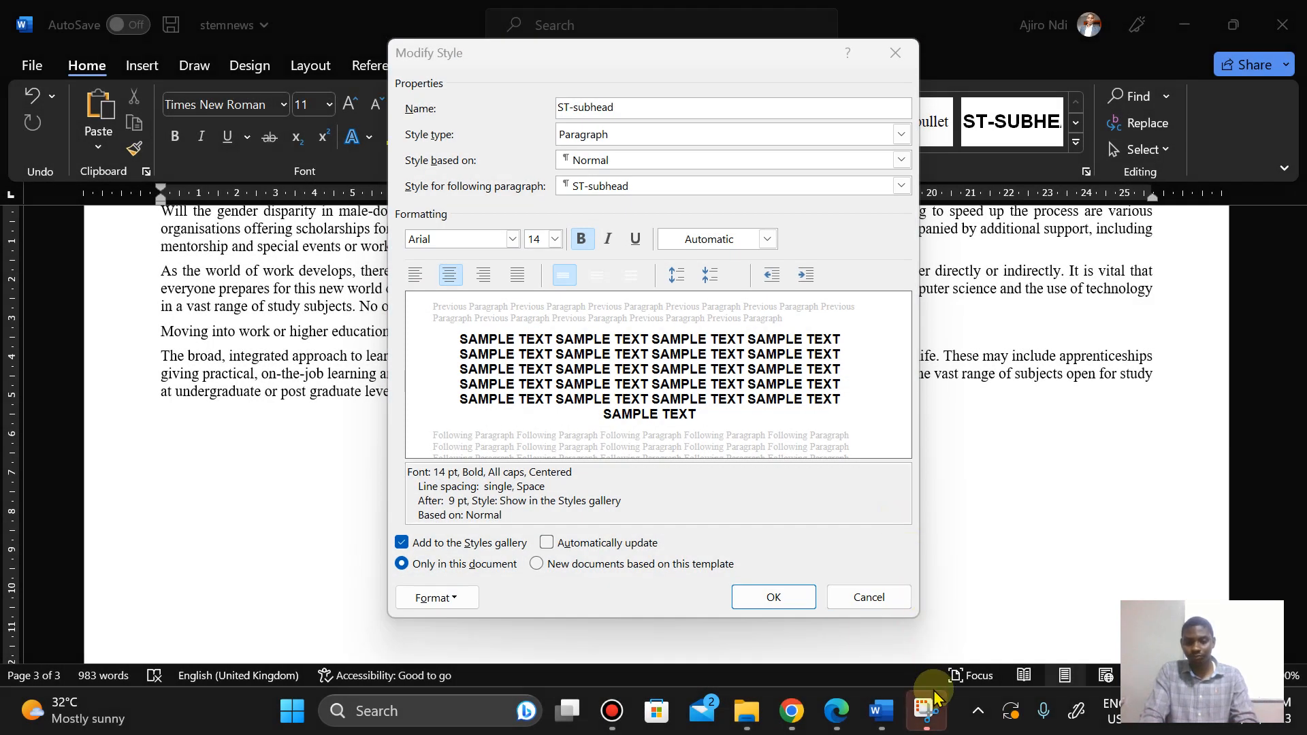
pyautogui.click(774, 598)
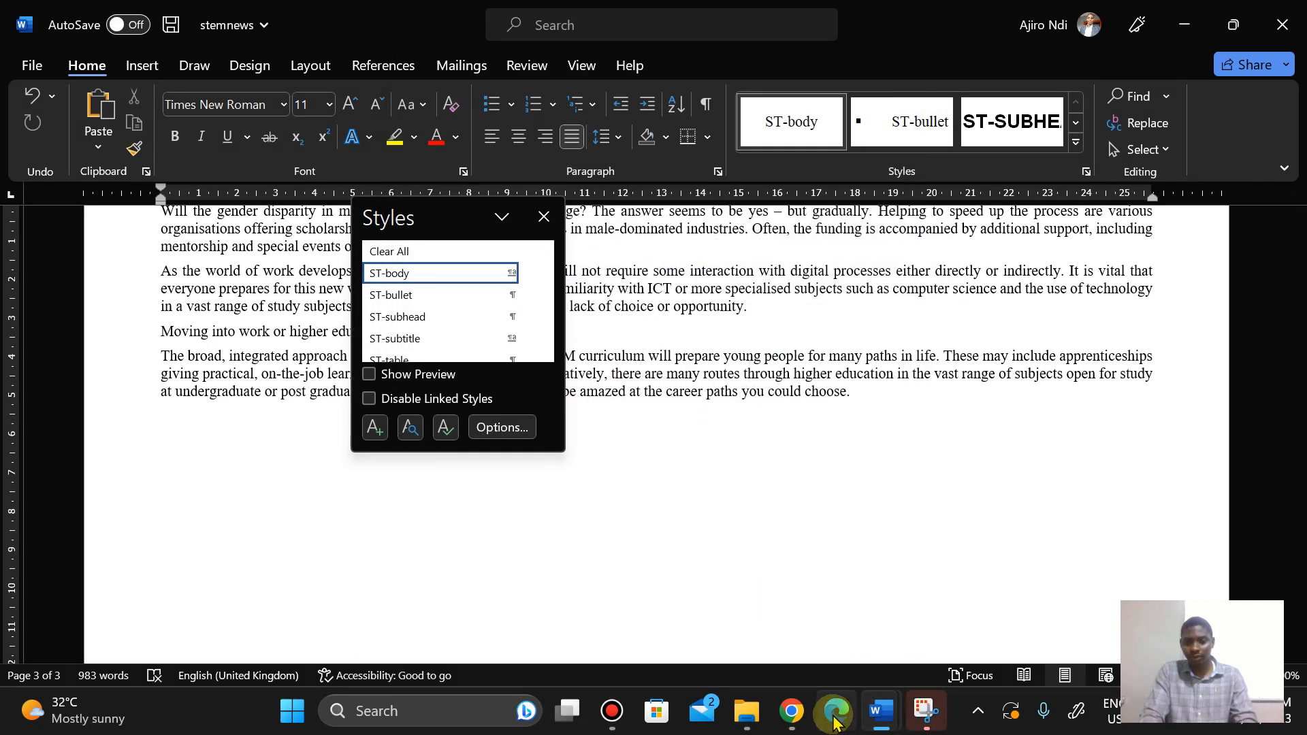
# Step: Switch to the m23evidence2023 document and paste the screenshot under Step 3 – EVIDENCE 2
pyautogui.click(837, 714)
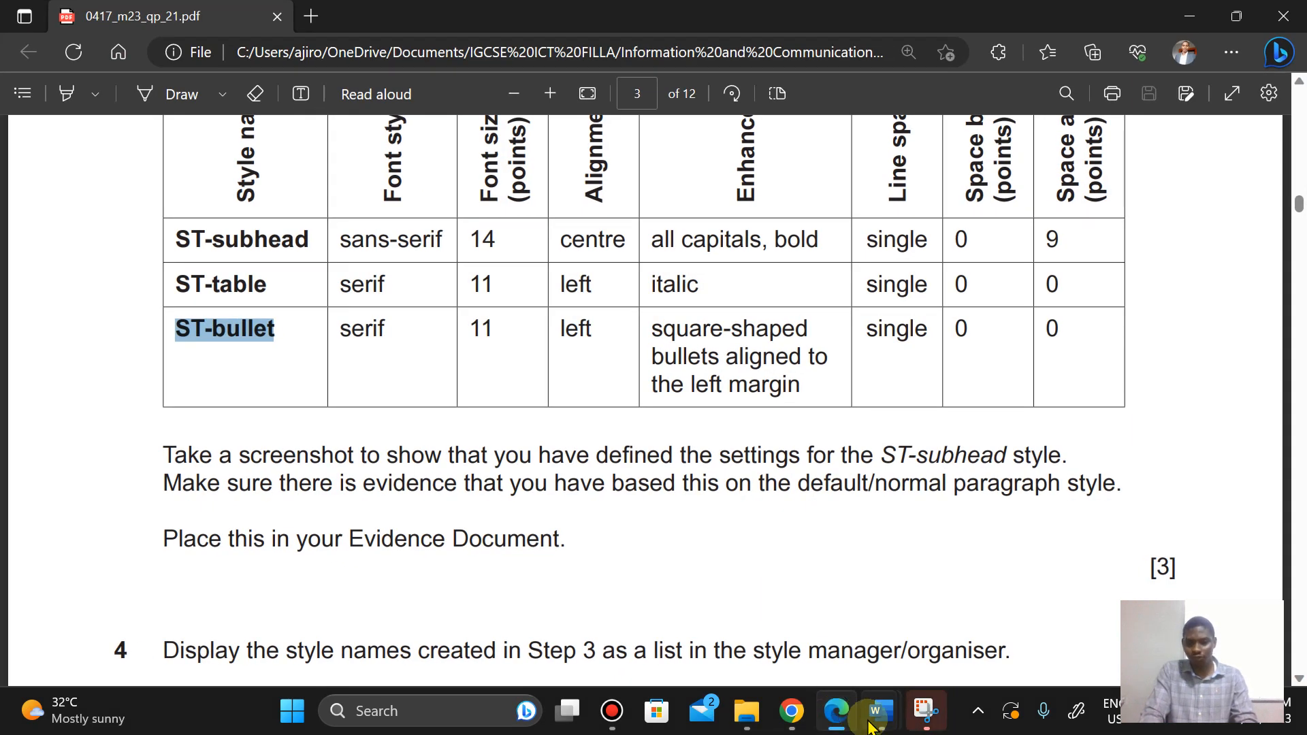
pyautogui.moveTo(881, 712)
pyautogui.click(790, 617)
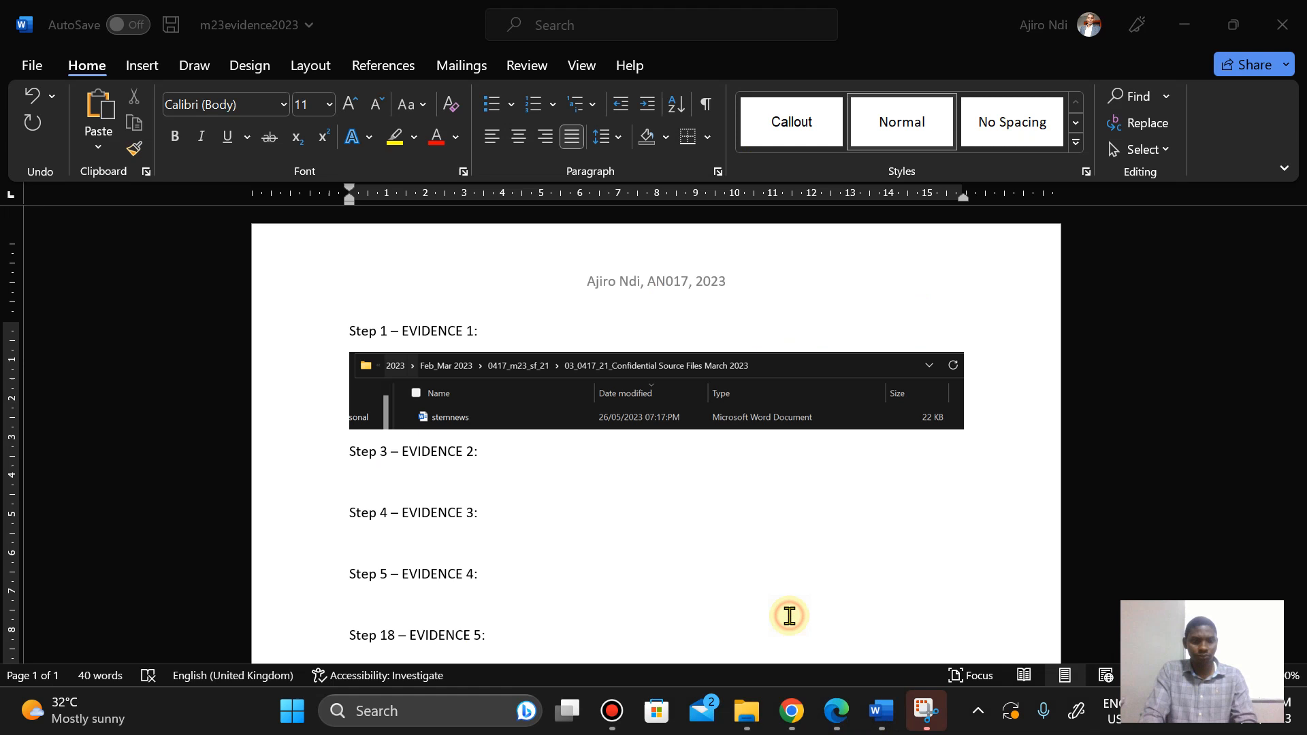
pyautogui.click(352, 477)
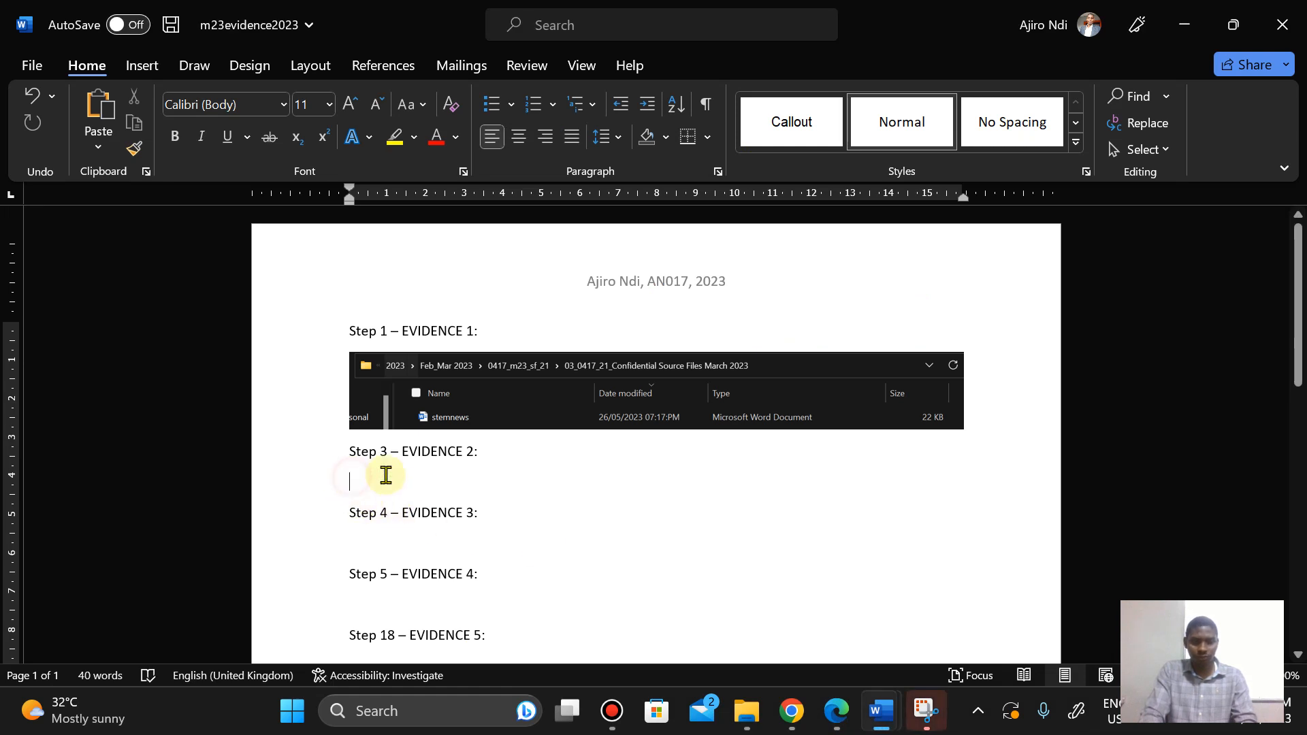
pyautogui.rightClick(352, 476)
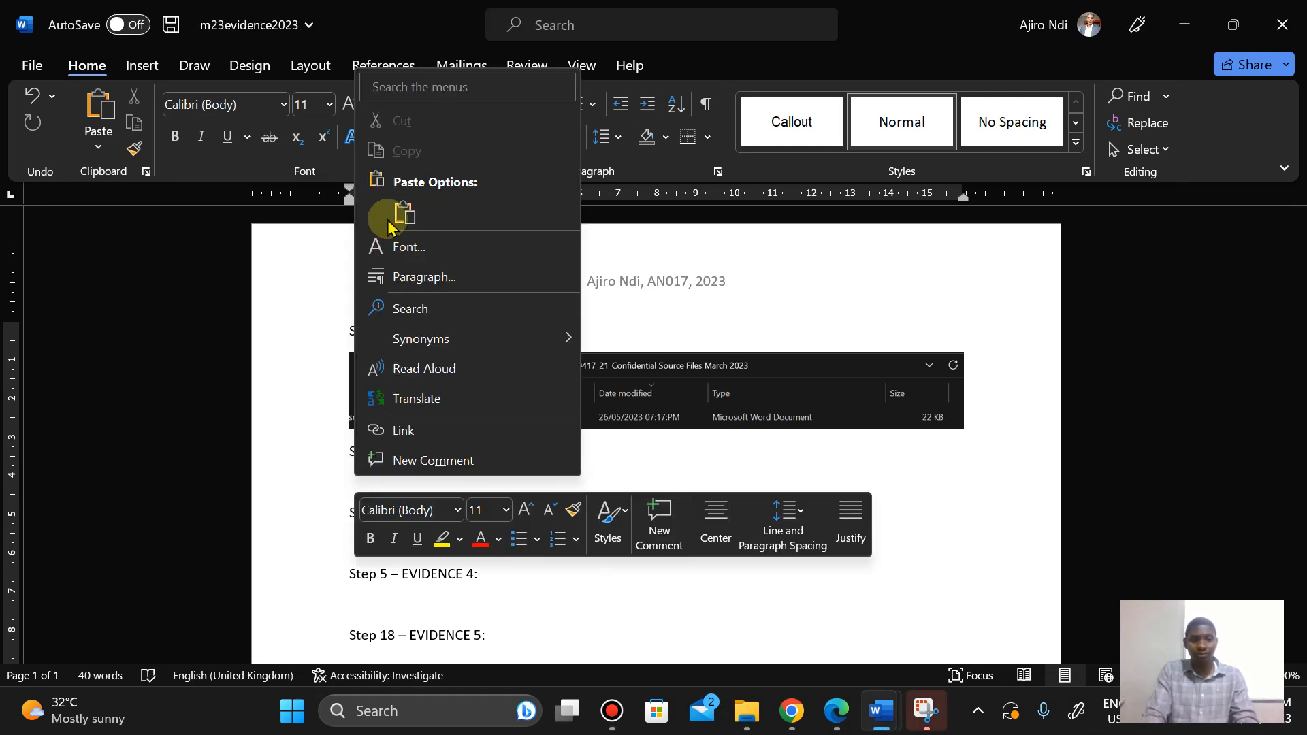
pyautogui.click(403, 212)
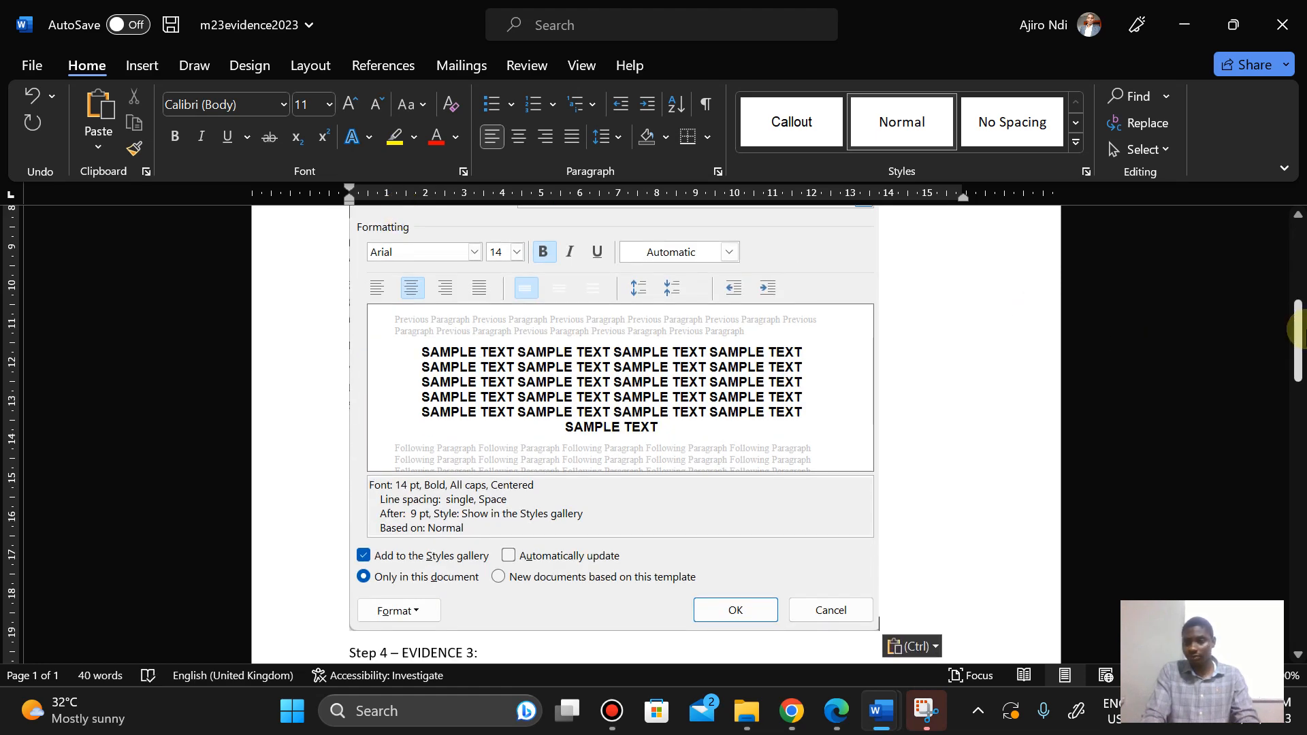
# Step: Crop the pasted screenshot slightly along its top and left edges
pyautogui.moveTo(1298, 310)
pyautogui.mouseDown()
pyautogui.moveTo(1295, 267)
pyautogui.moveTo(1298, 323)
pyautogui.moveTo(1293, 282)
pyautogui.moveTo(1284, 325)
pyautogui.moveTo(1275, 292)
pyautogui.moveTo(1276, 306)
pyautogui.mouseUp()
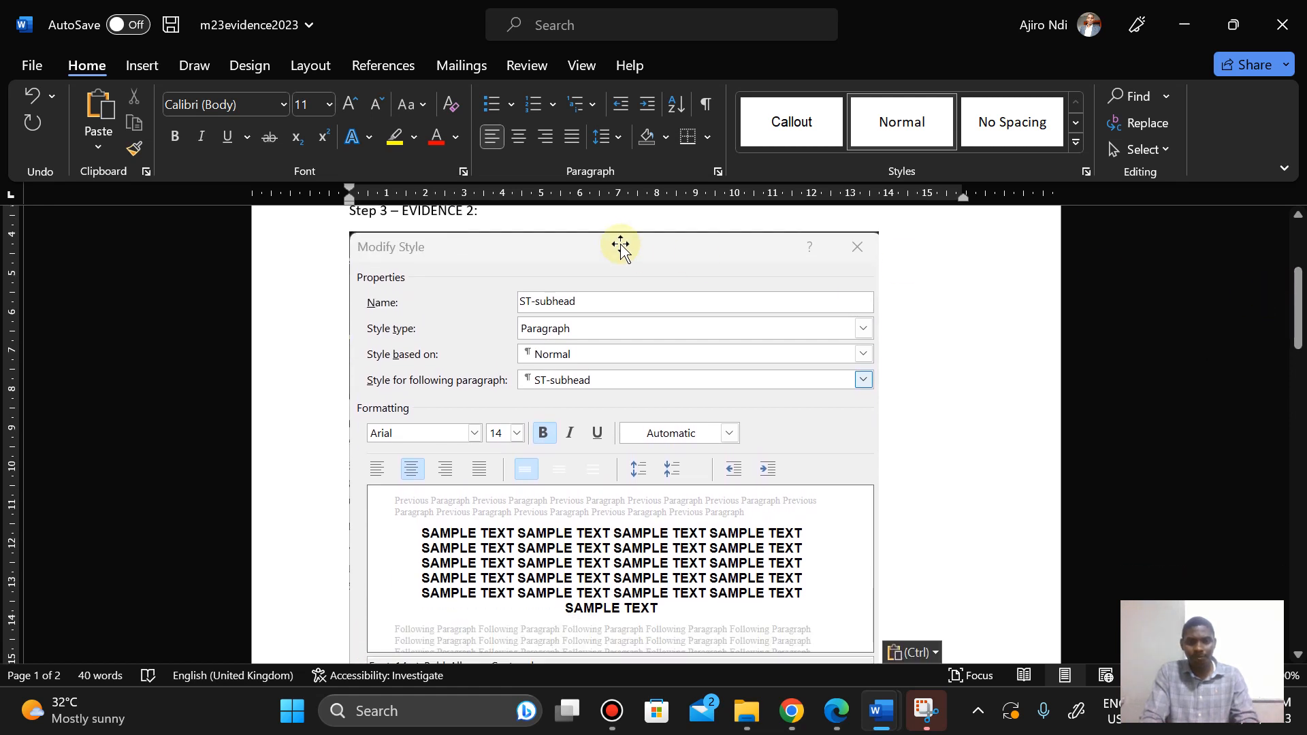
pyautogui.click(618, 243)
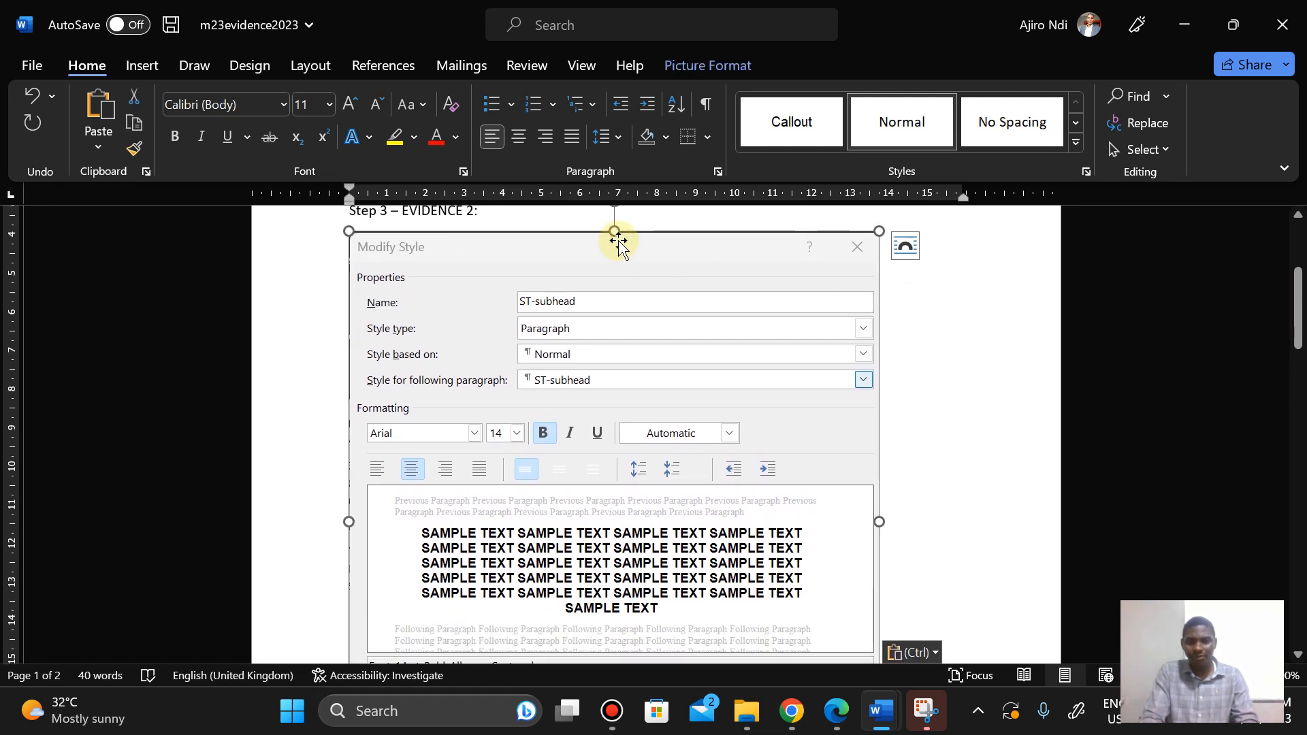
pyautogui.click(710, 65)
pyautogui.click(1108, 113)
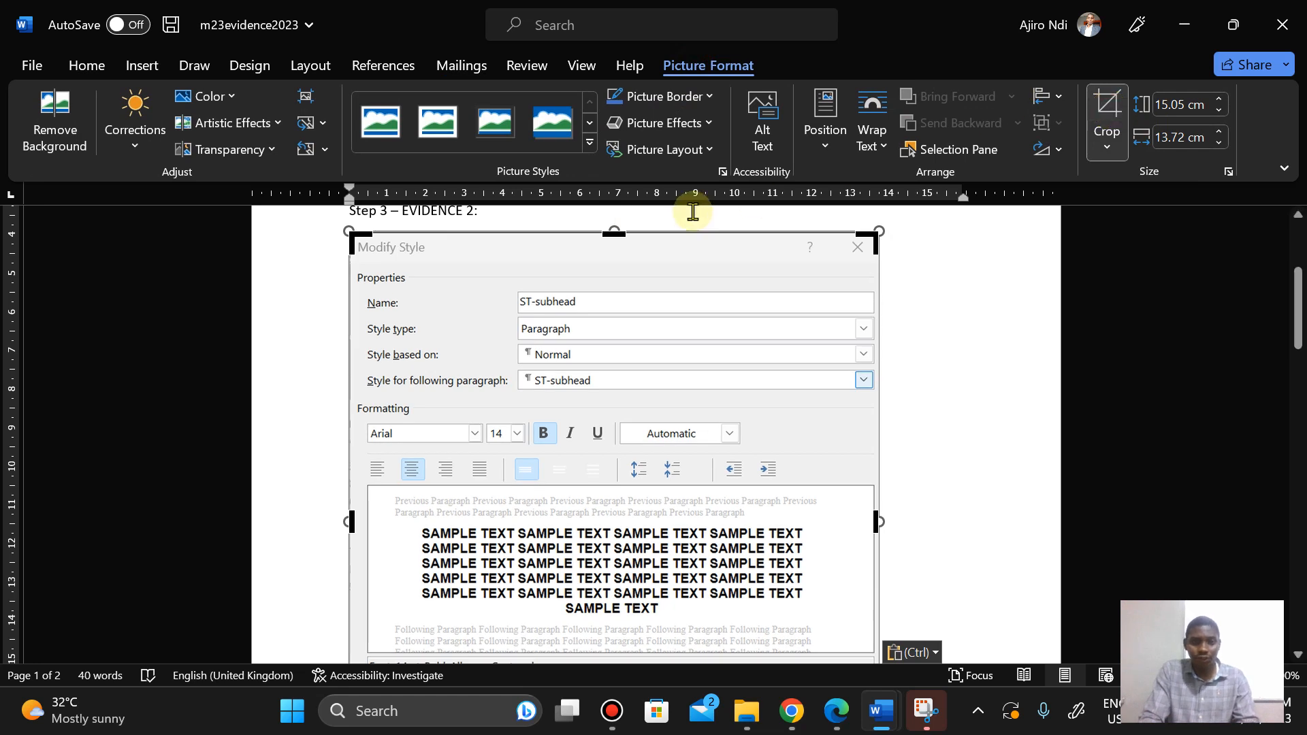
pyautogui.moveTo(615, 231); pyautogui.dragTo(616, 236)
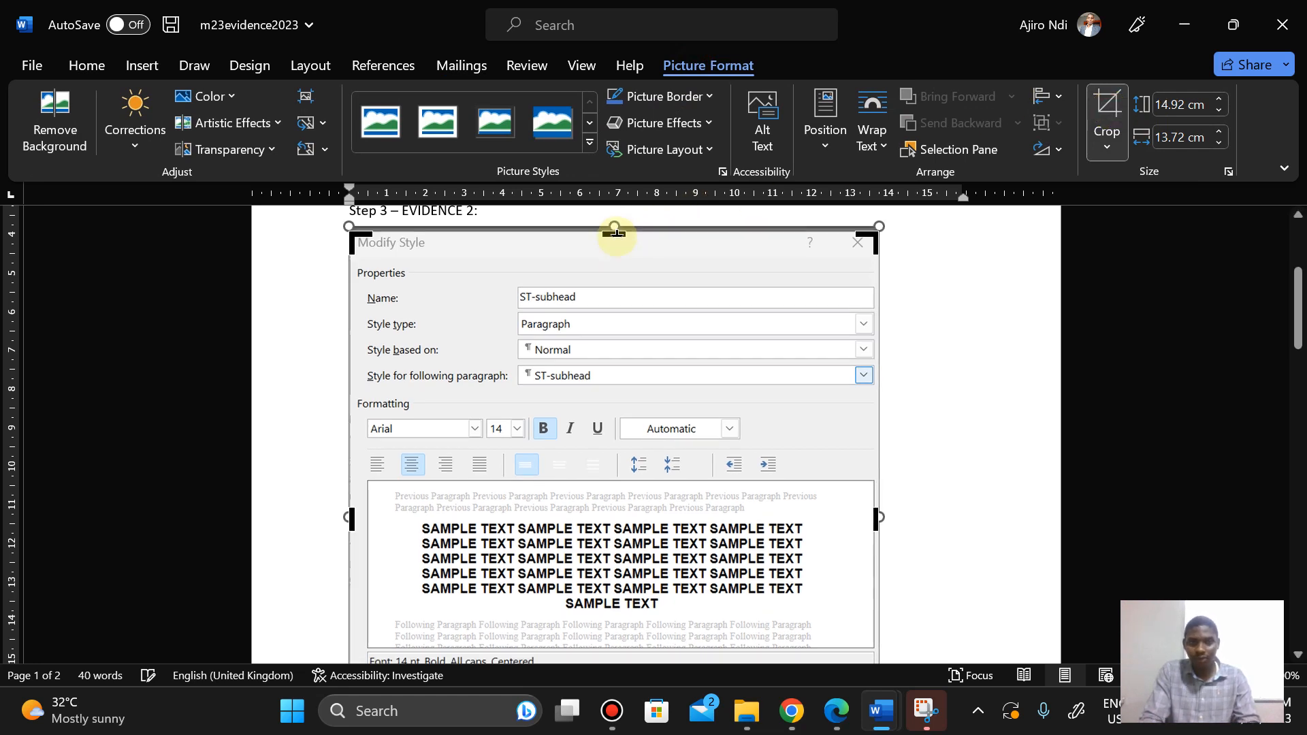
pyautogui.click(1115, 107)
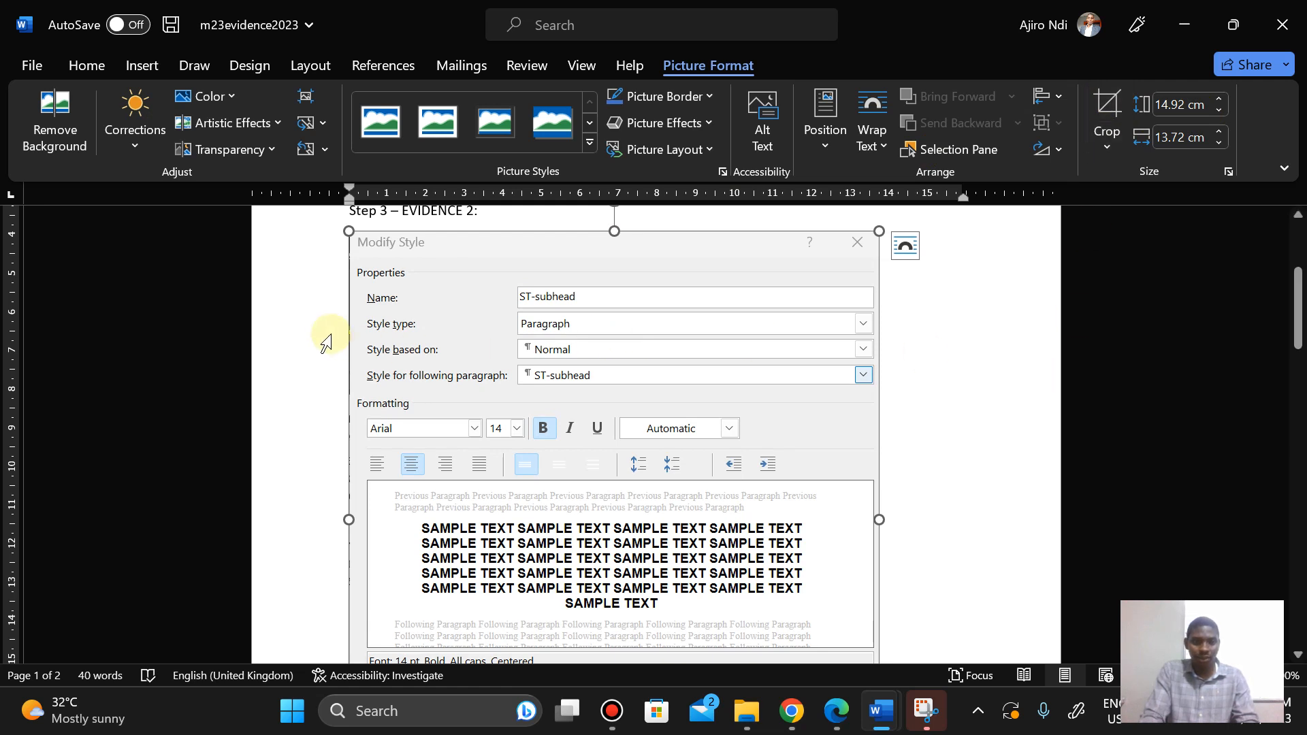
pyautogui.click(1107, 107)
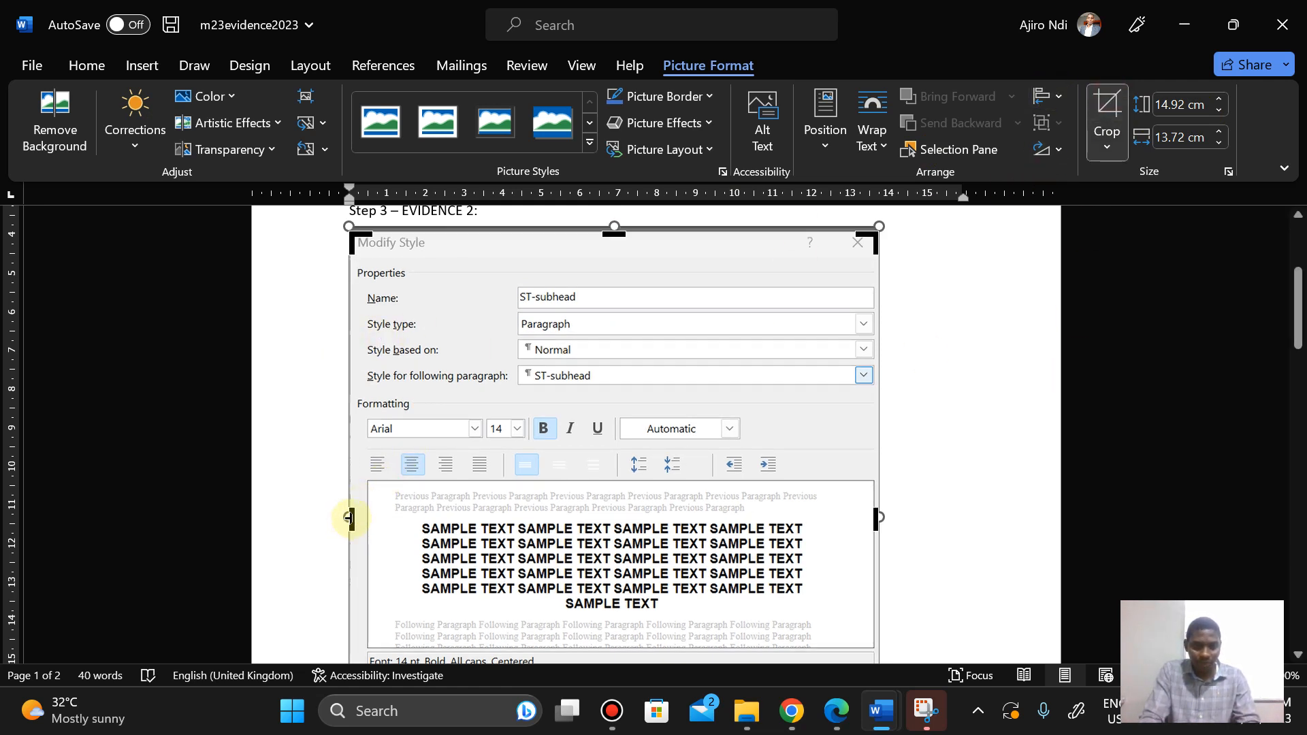
pyautogui.moveTo(352, 519); pyautogui.dragTo(357, 518)
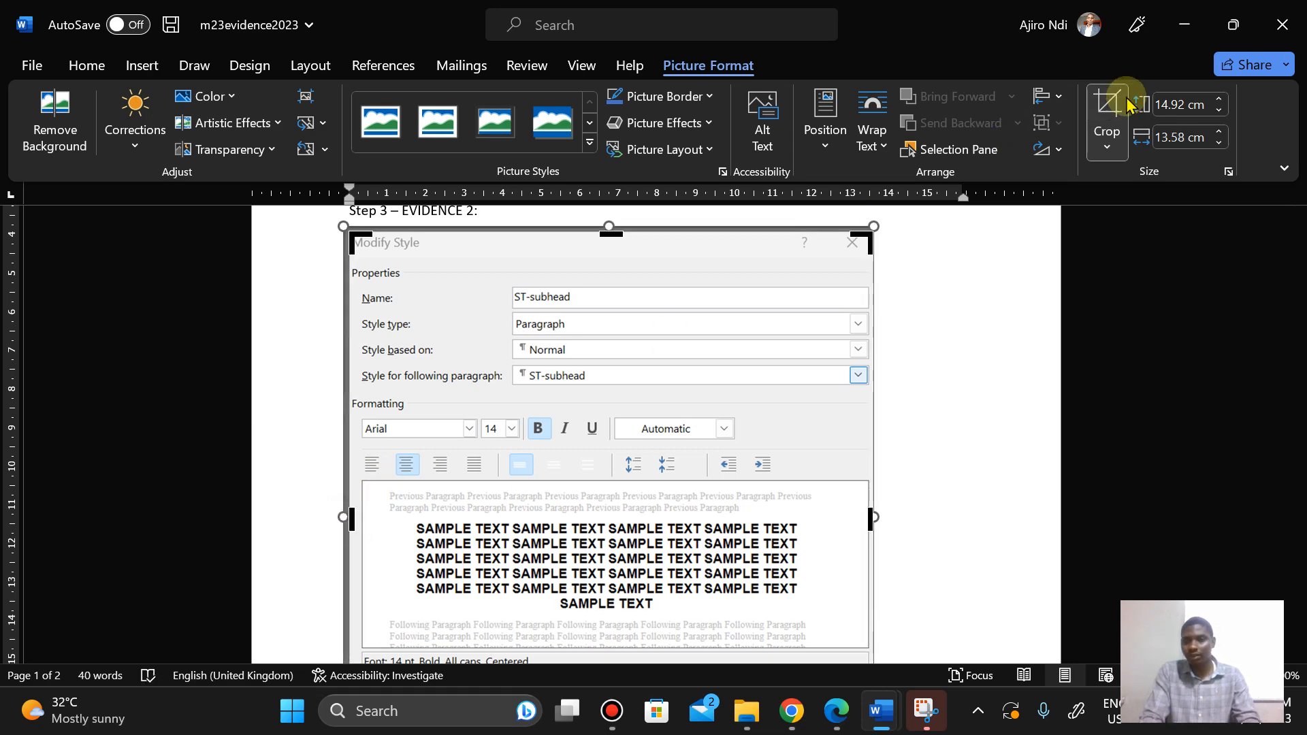
pyautogui.click(1107, 107)
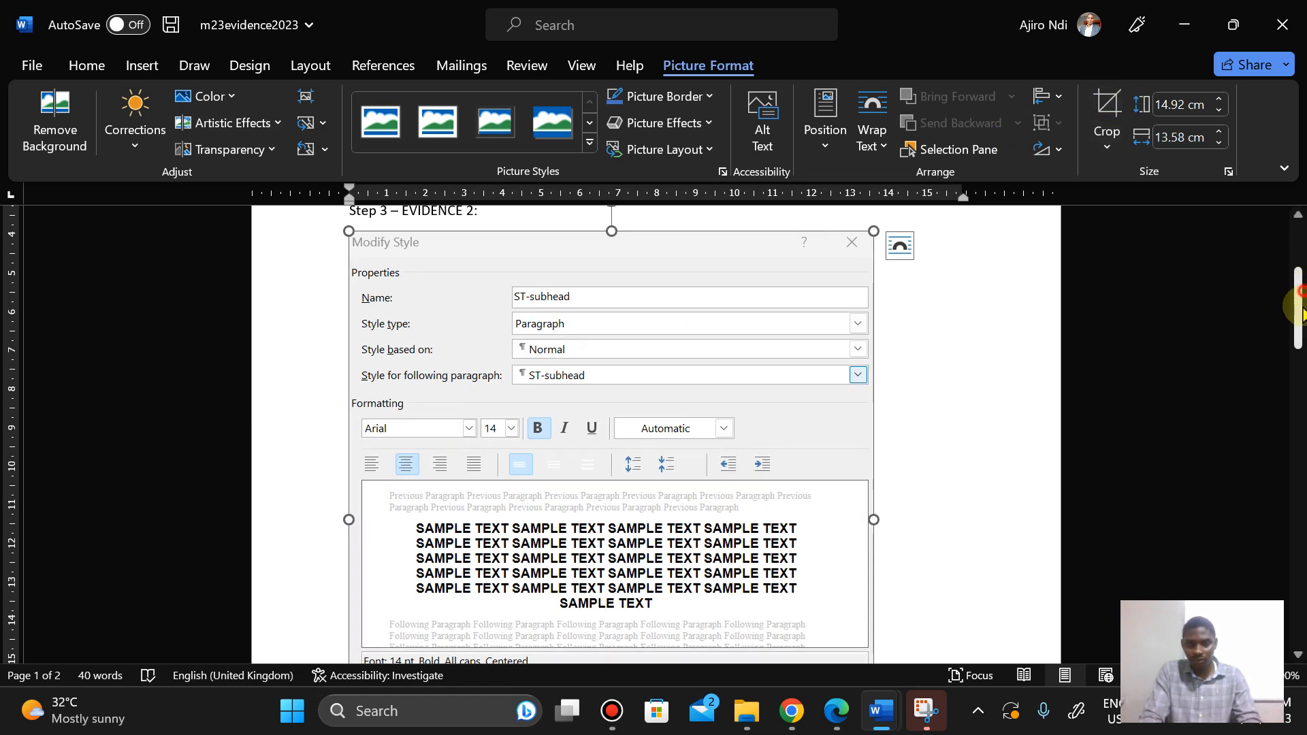
# Step: Enlarge the pasted screenshot to a height of 14 cm and deselect it
pyautogui.moveTo(1298, 299)
pyautogui.mouseDown()
pyautogui.moveTo(1297, 352)
pyautogui.moveTo(1297, 284)
pyautogui.moveTo(1292, 332)
pyautogui.moveTo(1292, 307)
pyautogui.mouseUp()
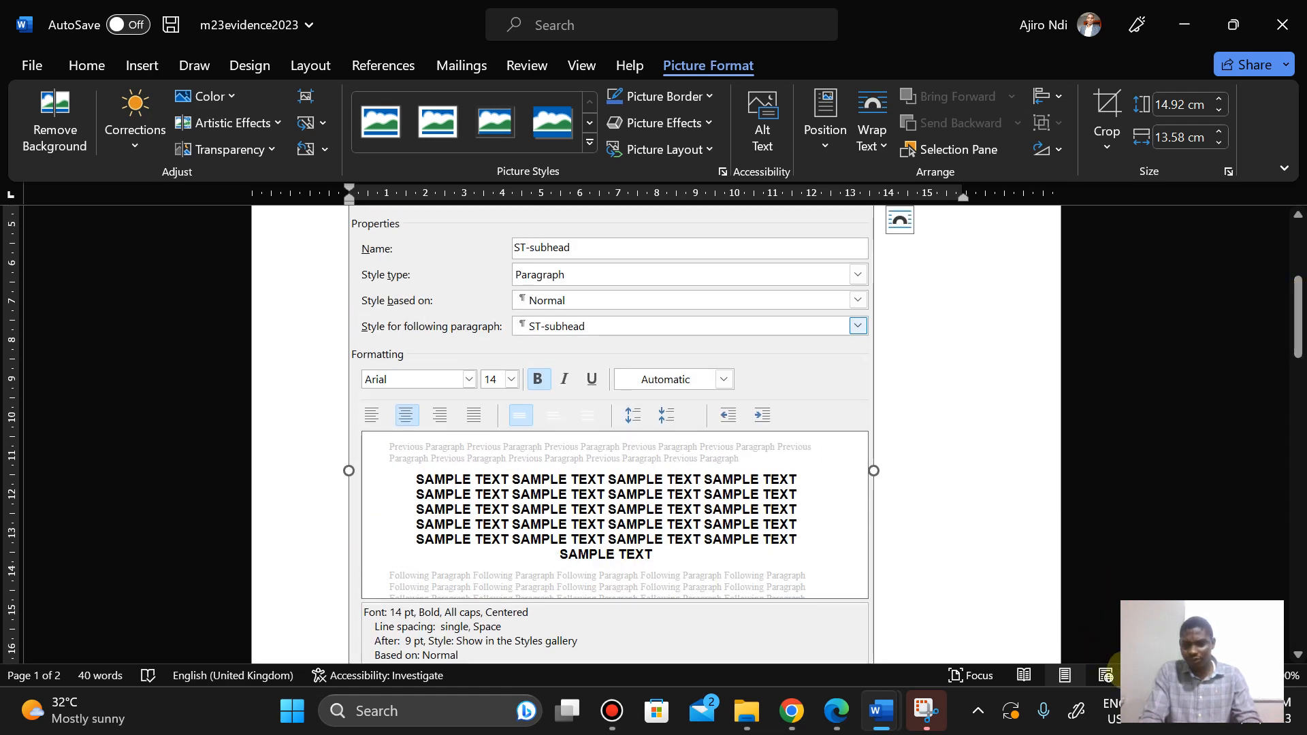
pyautogui.click(1136, 676)
pyautogui.click(1136, 676)
pyautogui.click(1136, 676)
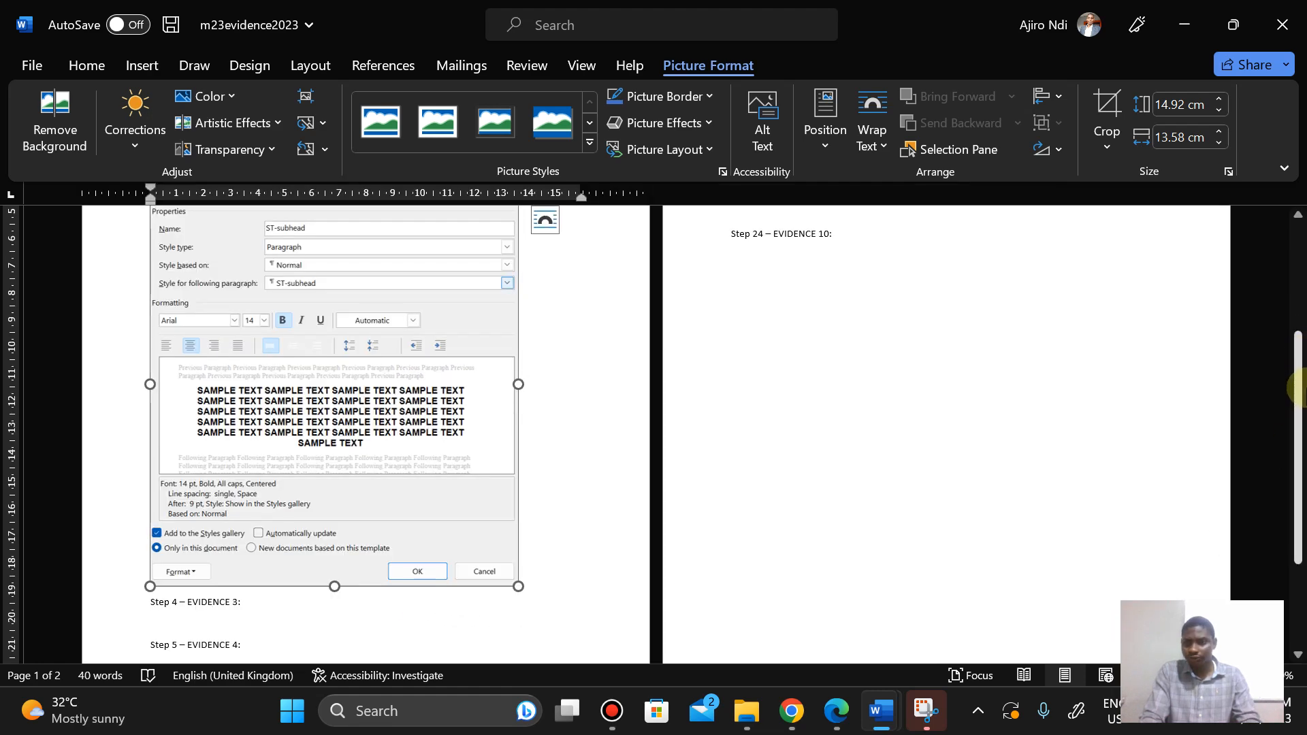
pyautogui.moveTo(1299, 389); pyautogui.dragTo(1295, 361)
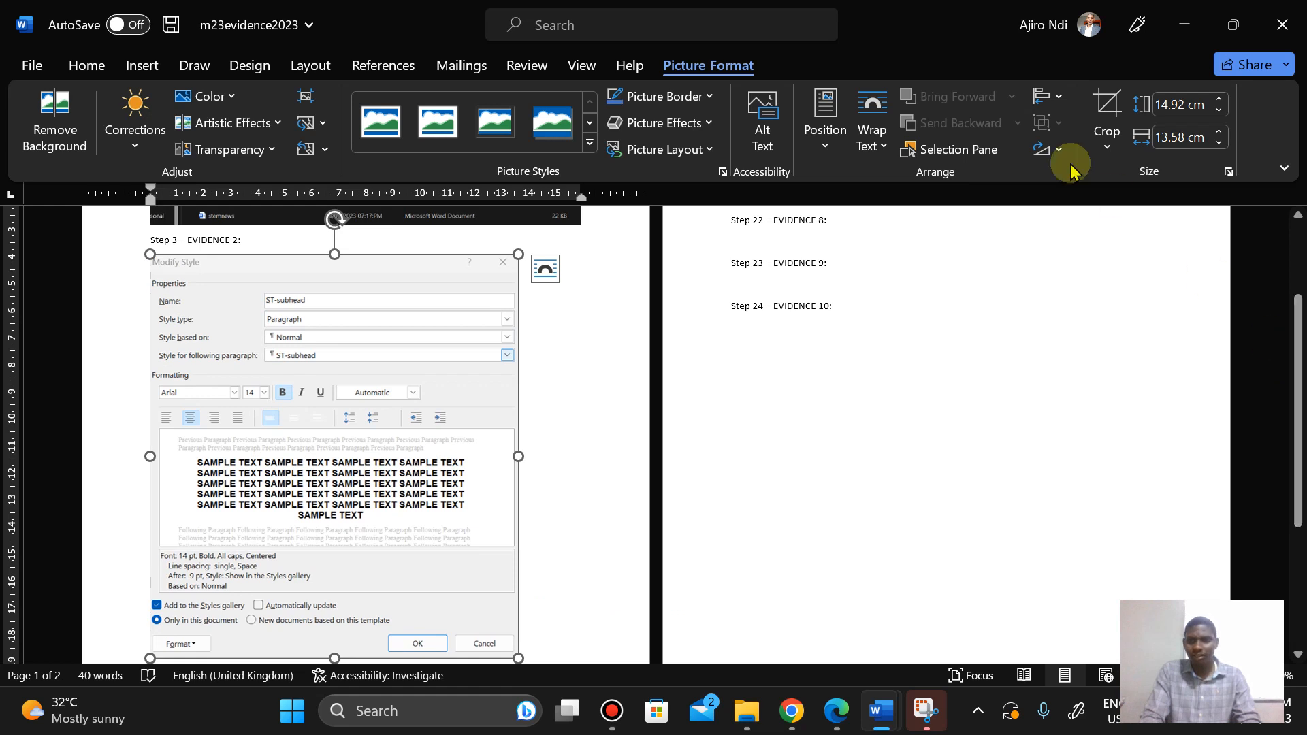
pyautogui.click(1215, 129)
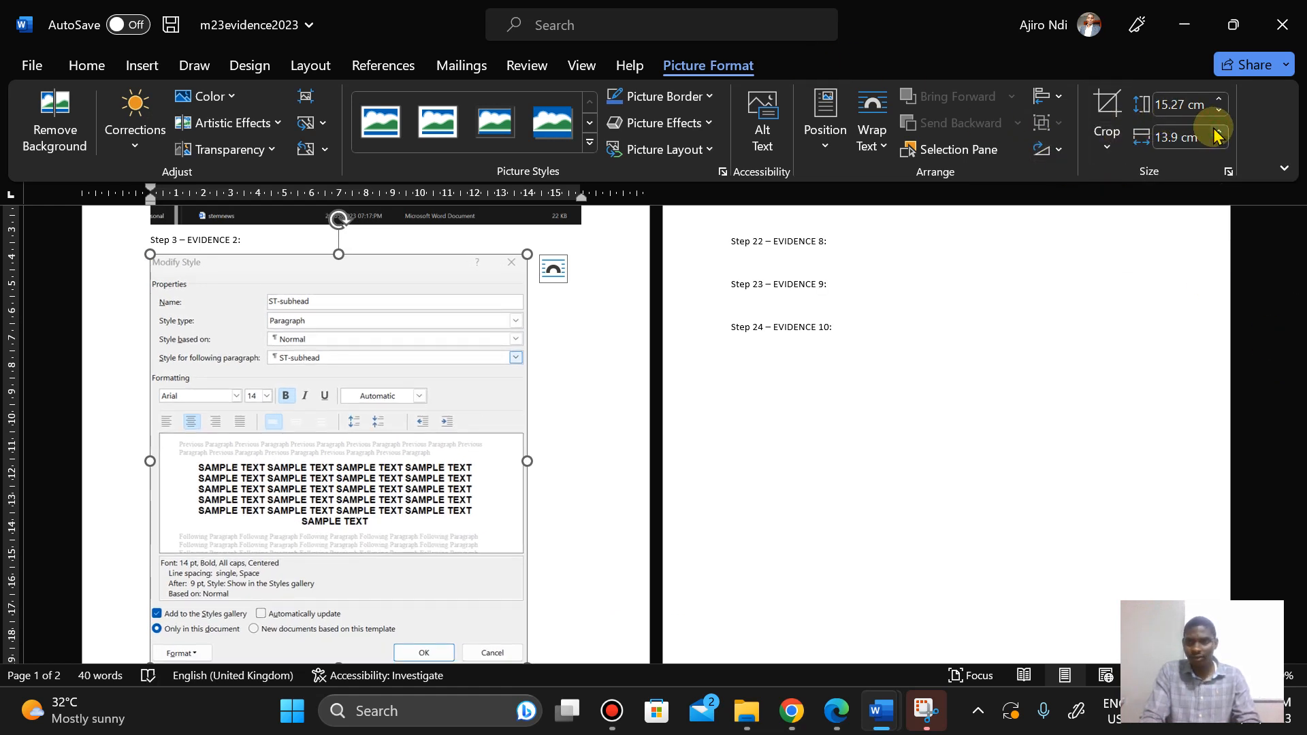
pyautogui.click(1218, 133)
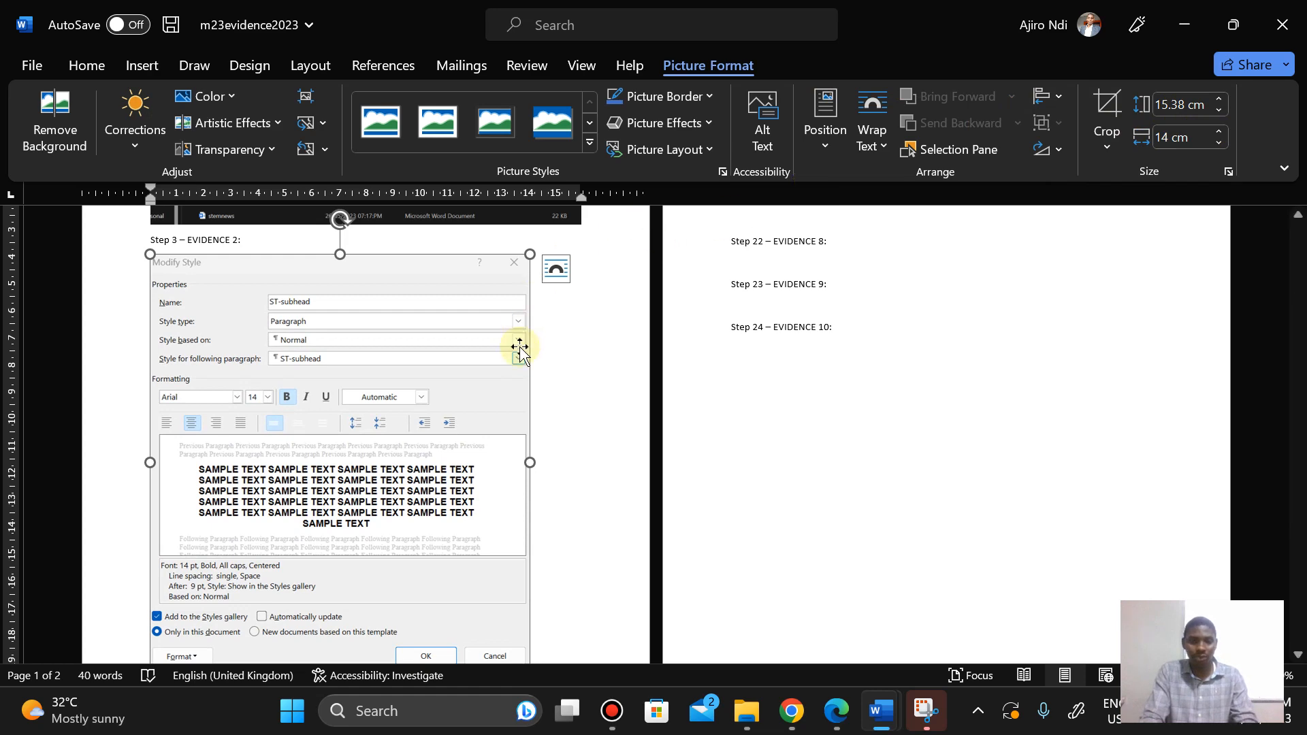
pyautogui.click(578, 408)
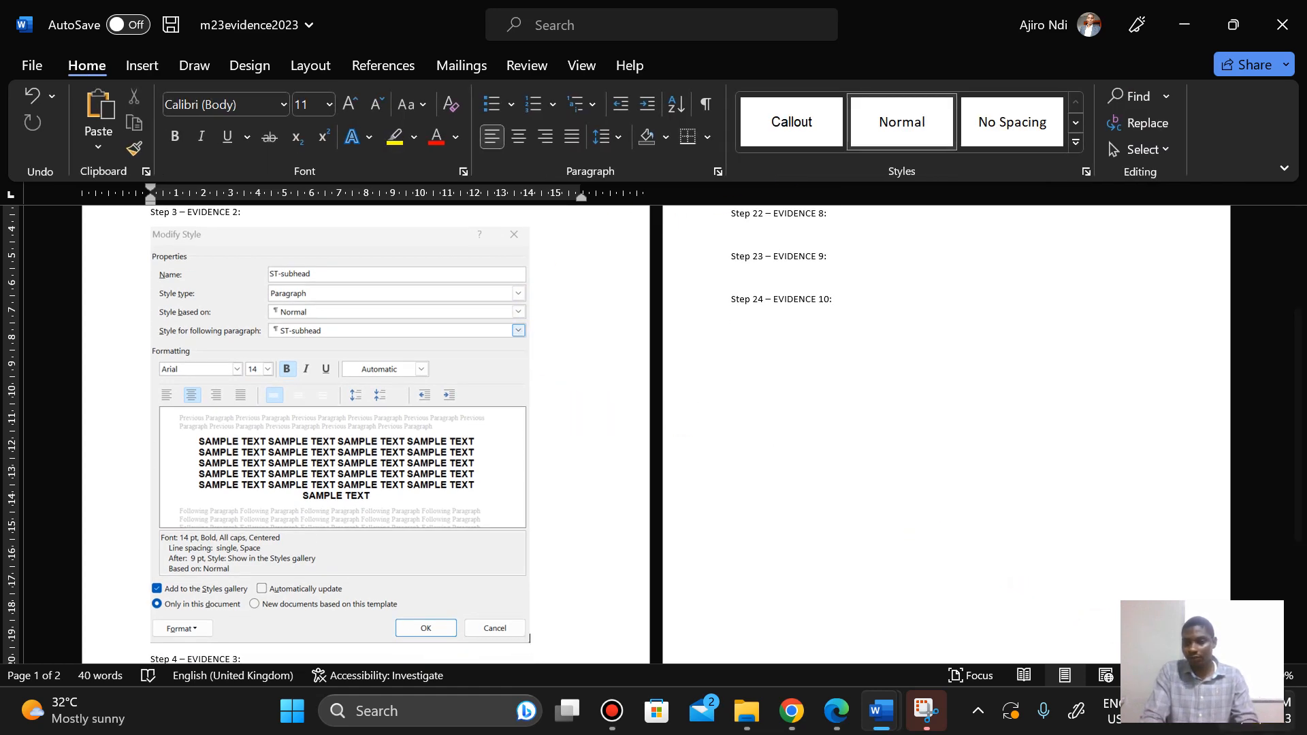
# Step: Read the Step 4 instructions in the question paper PDF
pyautogui.scroll(2, 578, 408)
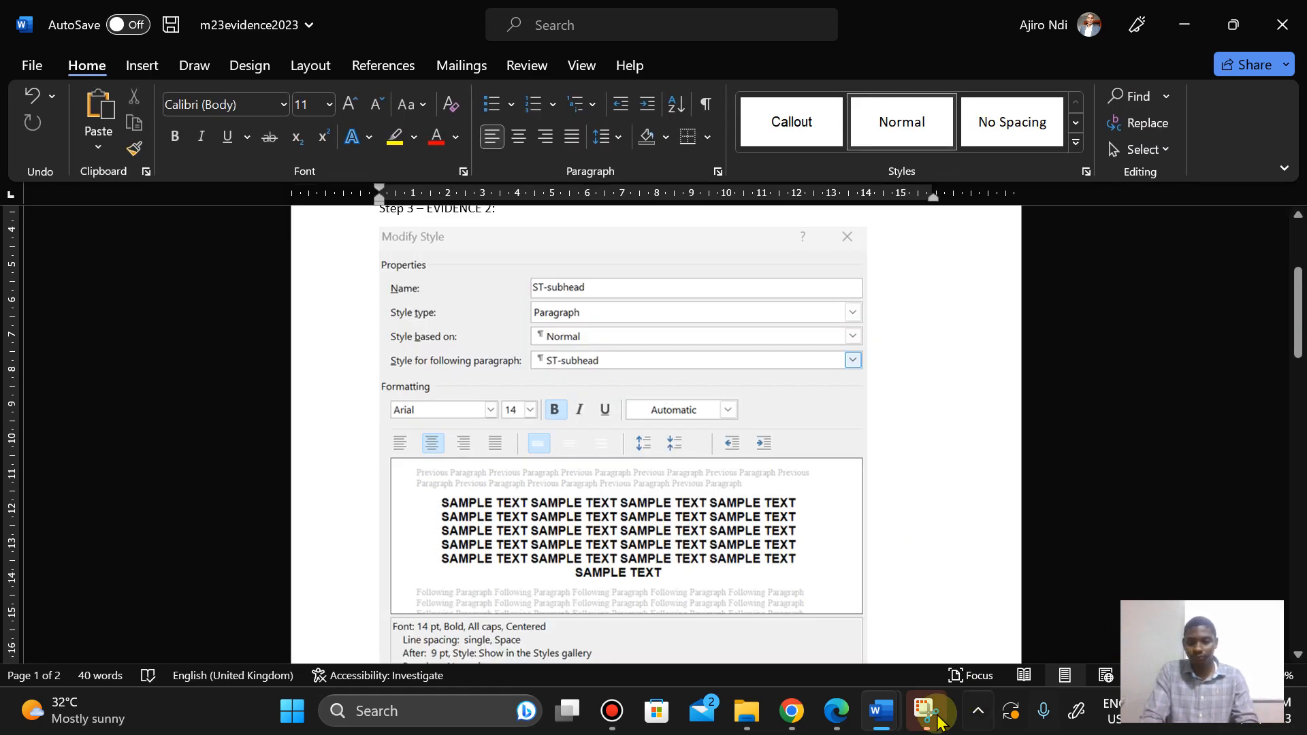
pyautogui.click(850, 730)
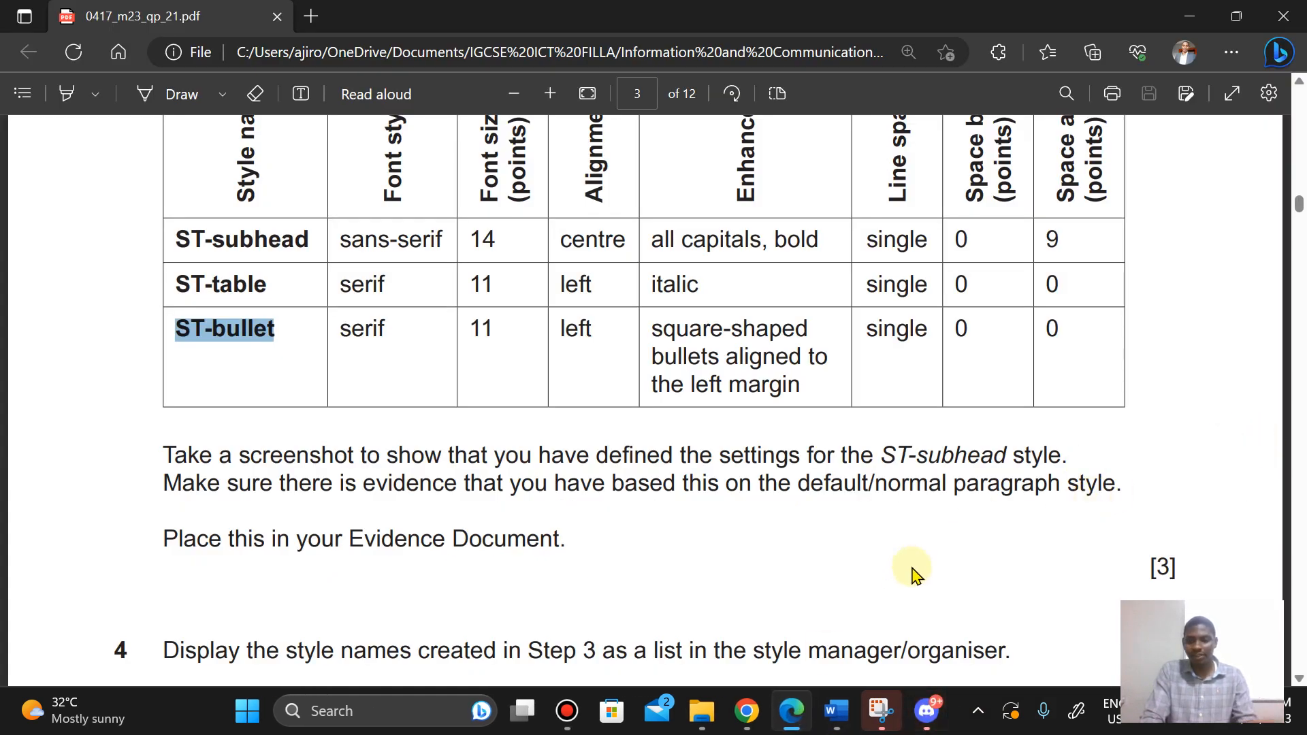
pyautogui.click(979, 711)
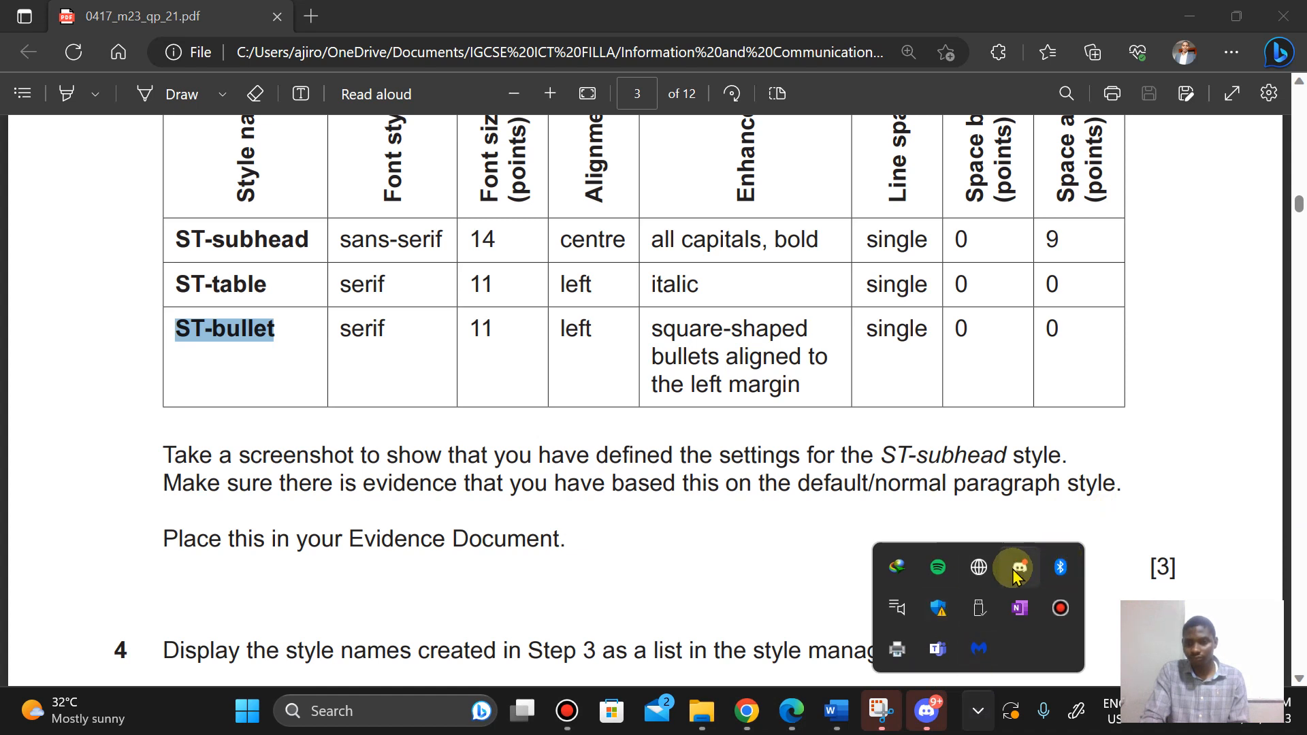
pyautogui.rightClick(1015, 569)
pyautogui.click(1059, 546)
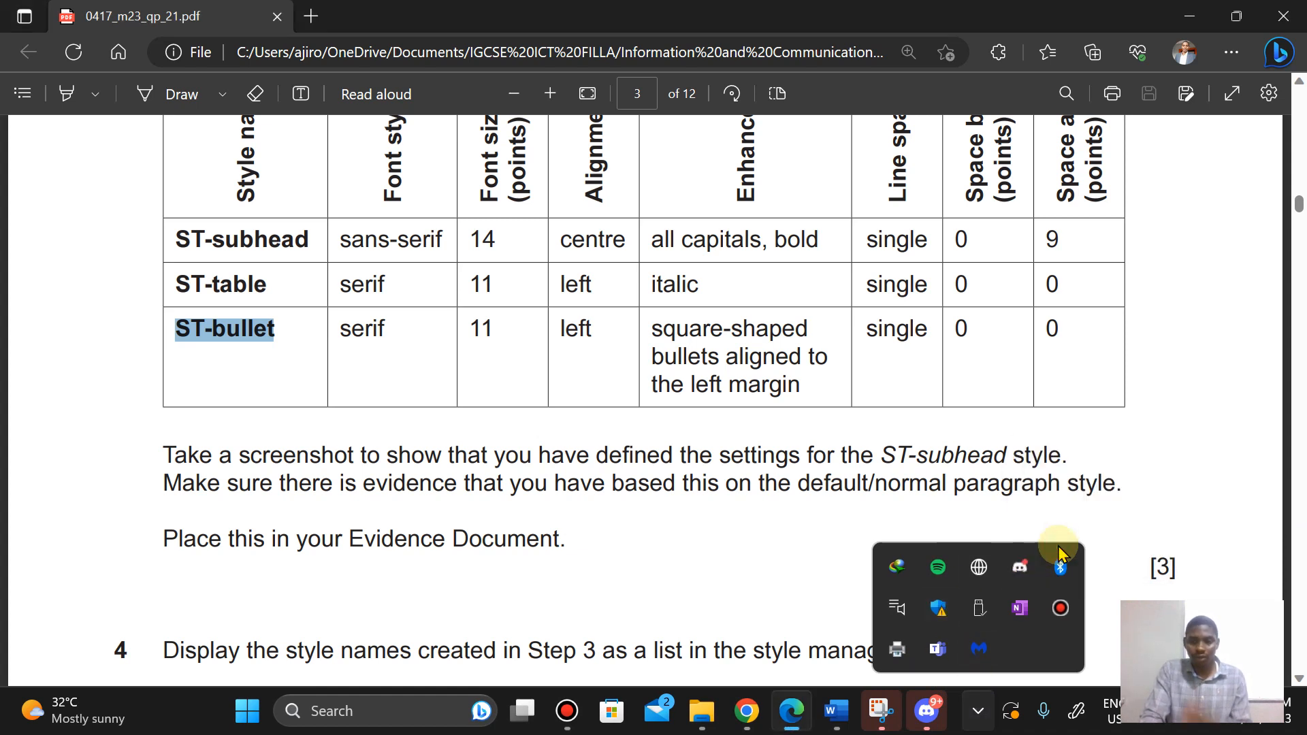
pyautogui.click(765, 592)
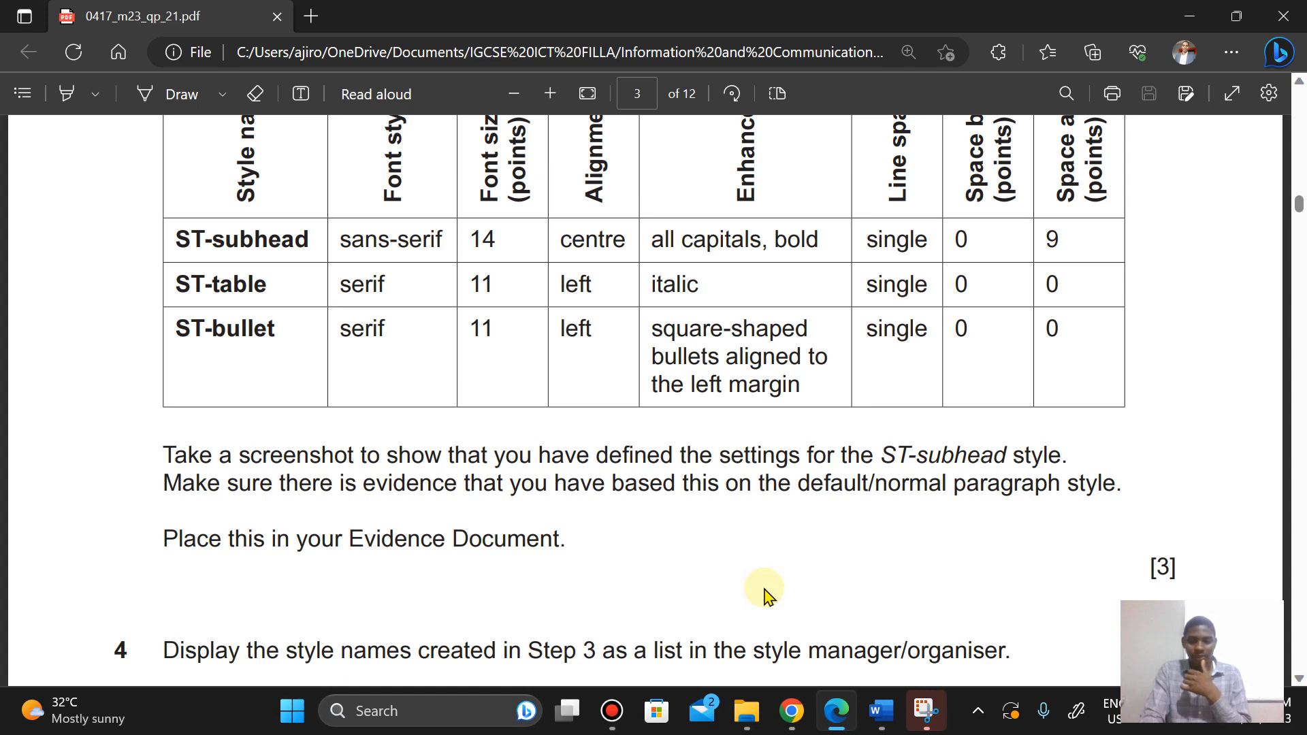
pyautogui.scroll(-5, 765, 592)
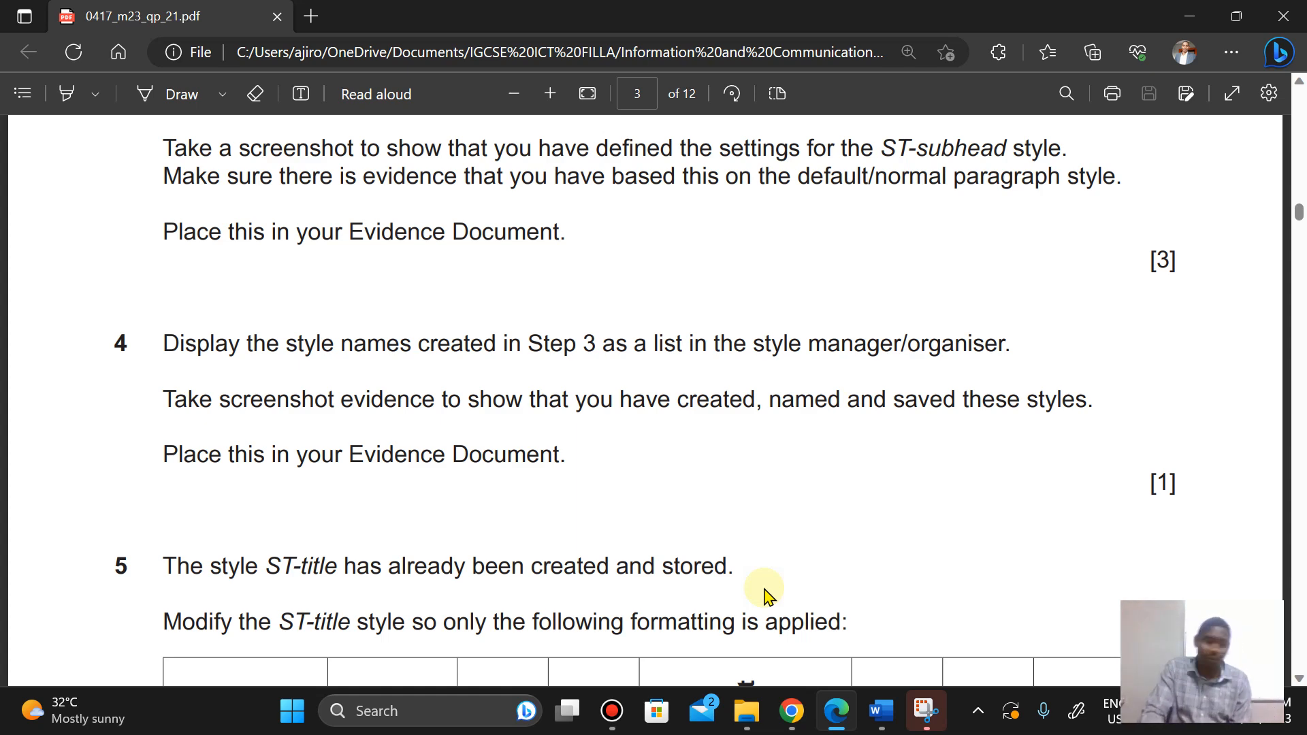
# Step: Switch to stemnews and enlarge the Styles pane so every style name is listed
pyautogui.moveTo(881, 711)
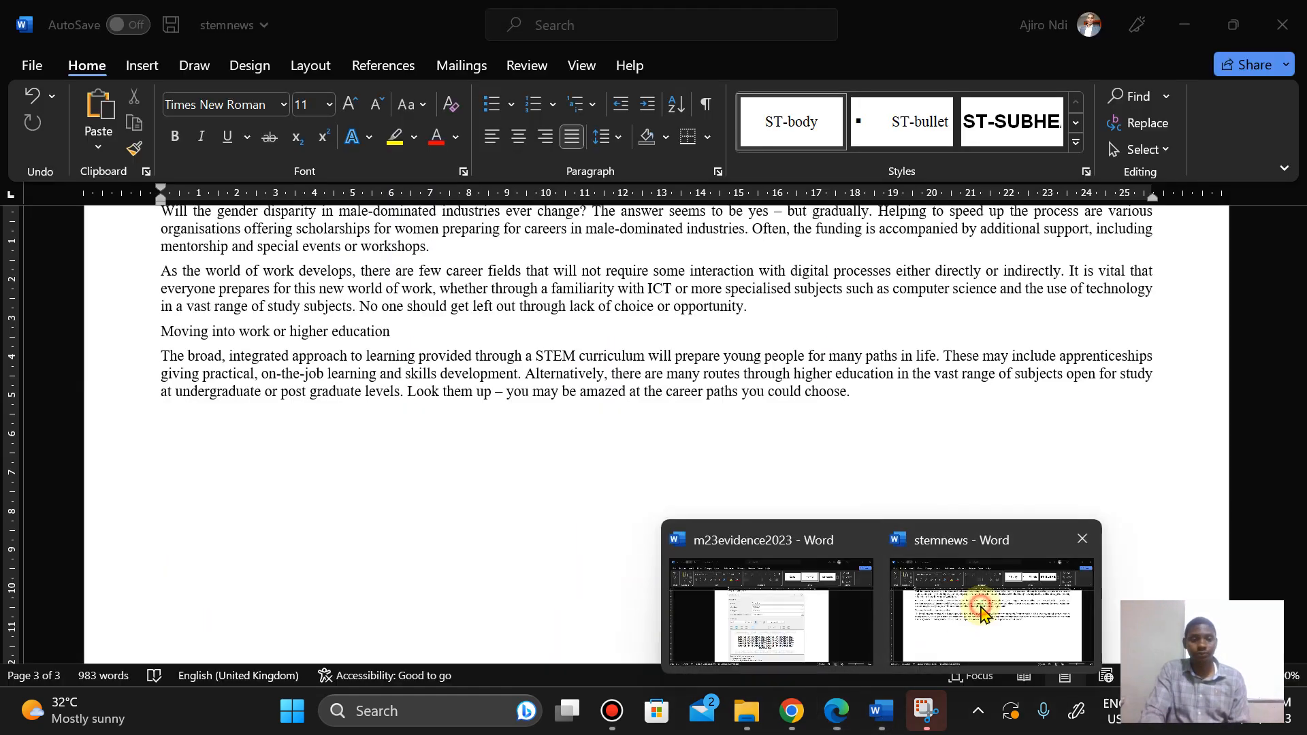
pyautogui.click(981, 611)
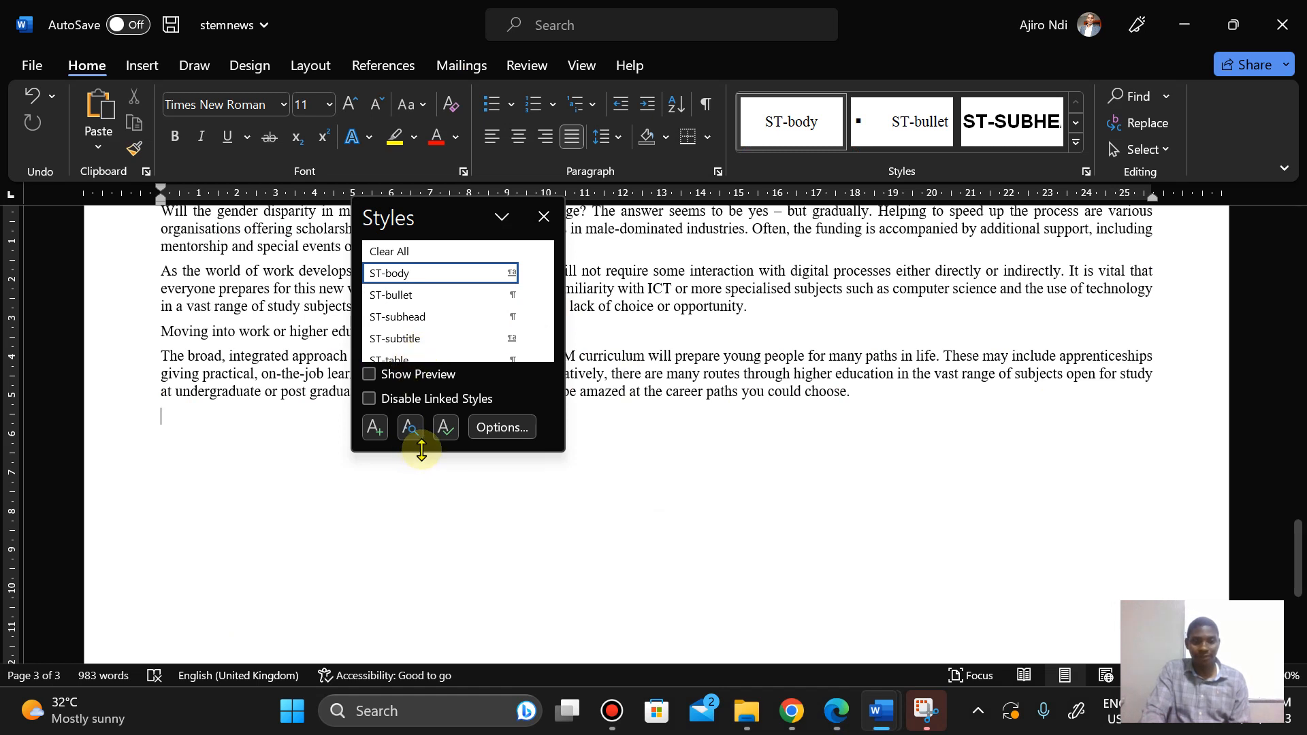
pyautogui.moveTo(419, 446); pyautogui.dragTo(413, 511)
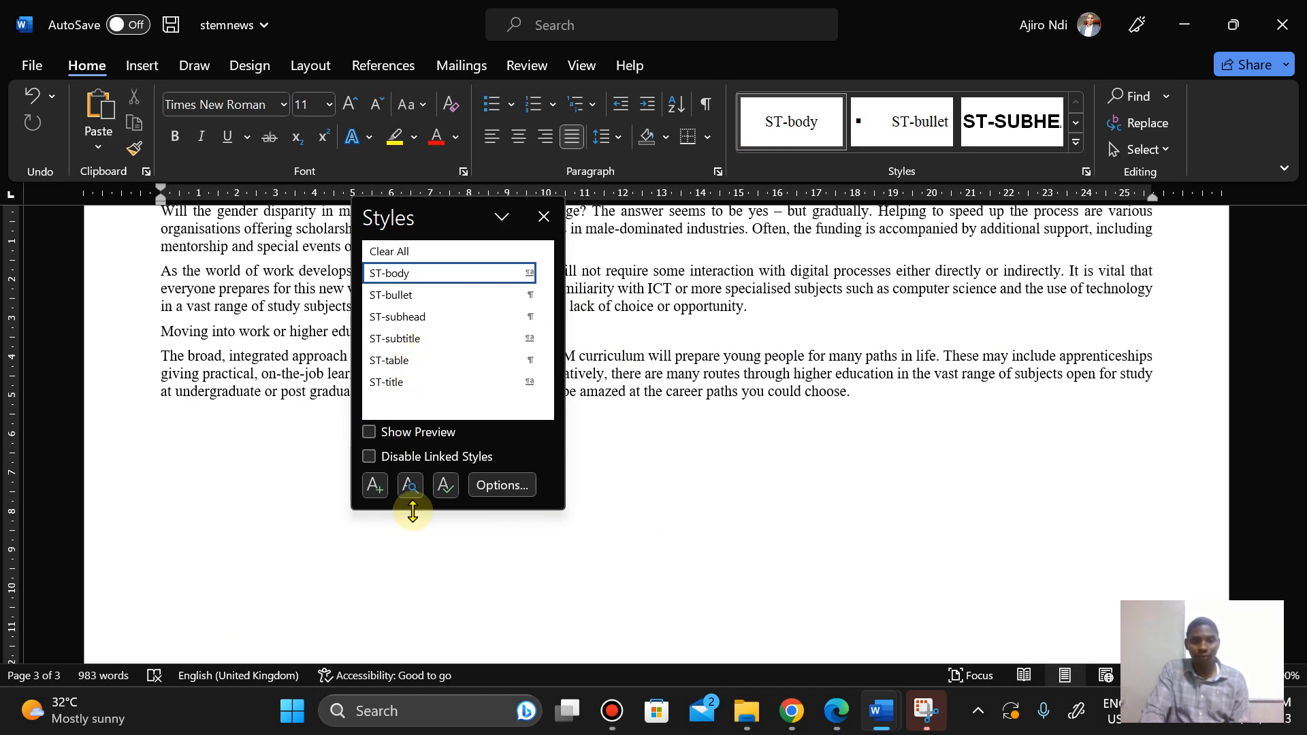
pyautogui.click(544, 217)
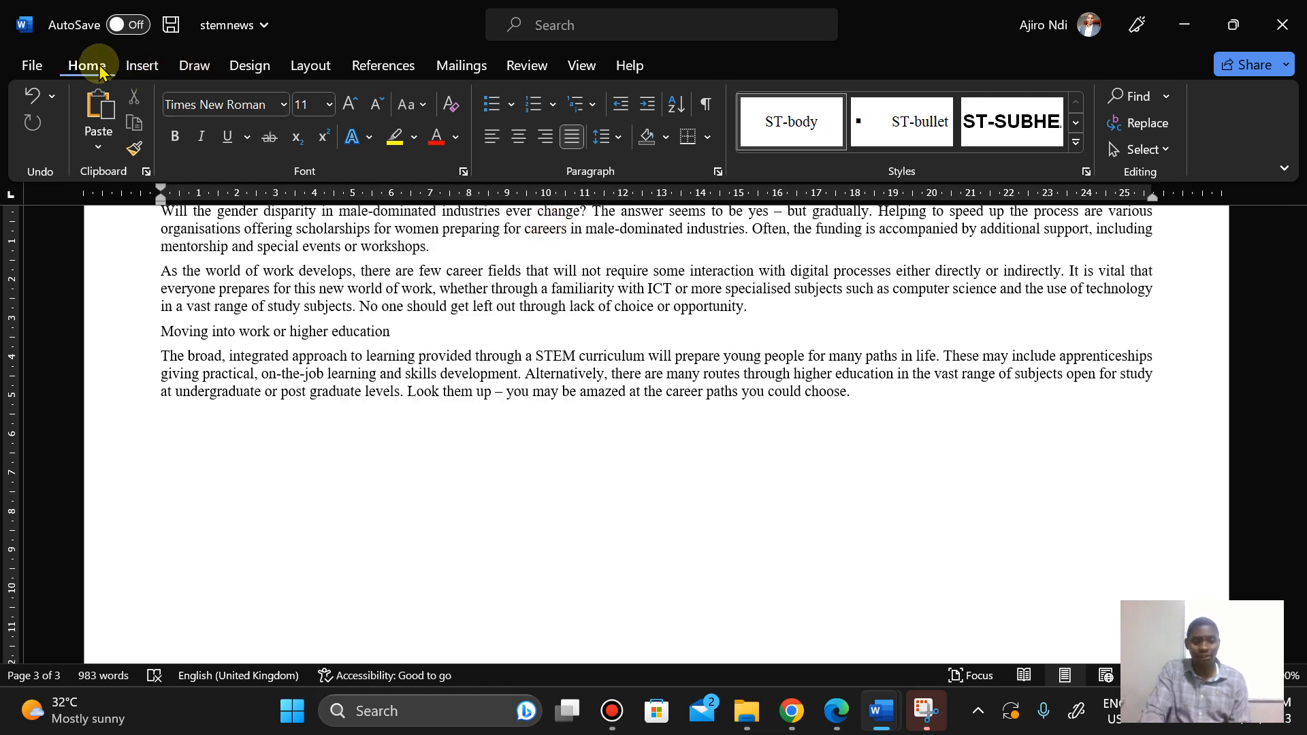
pyautogui.click(1094, 172)
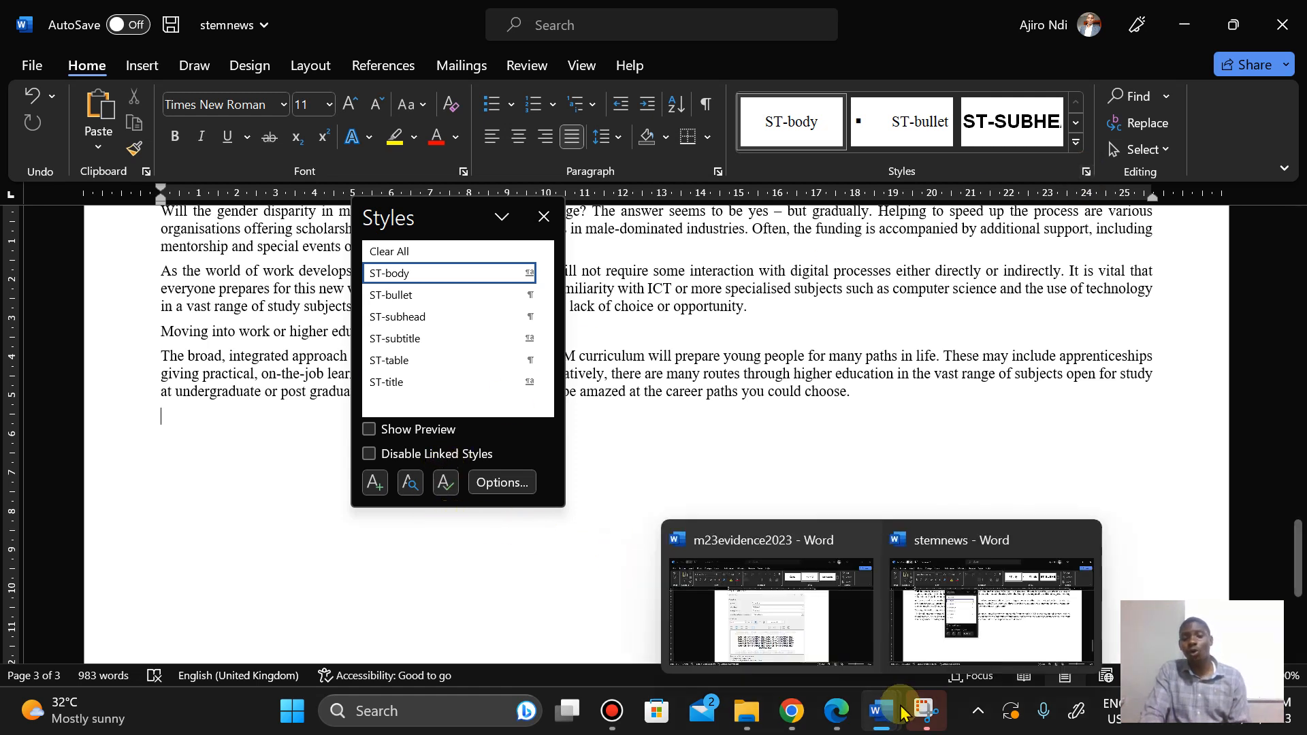
pyautogui.click(924, 711)
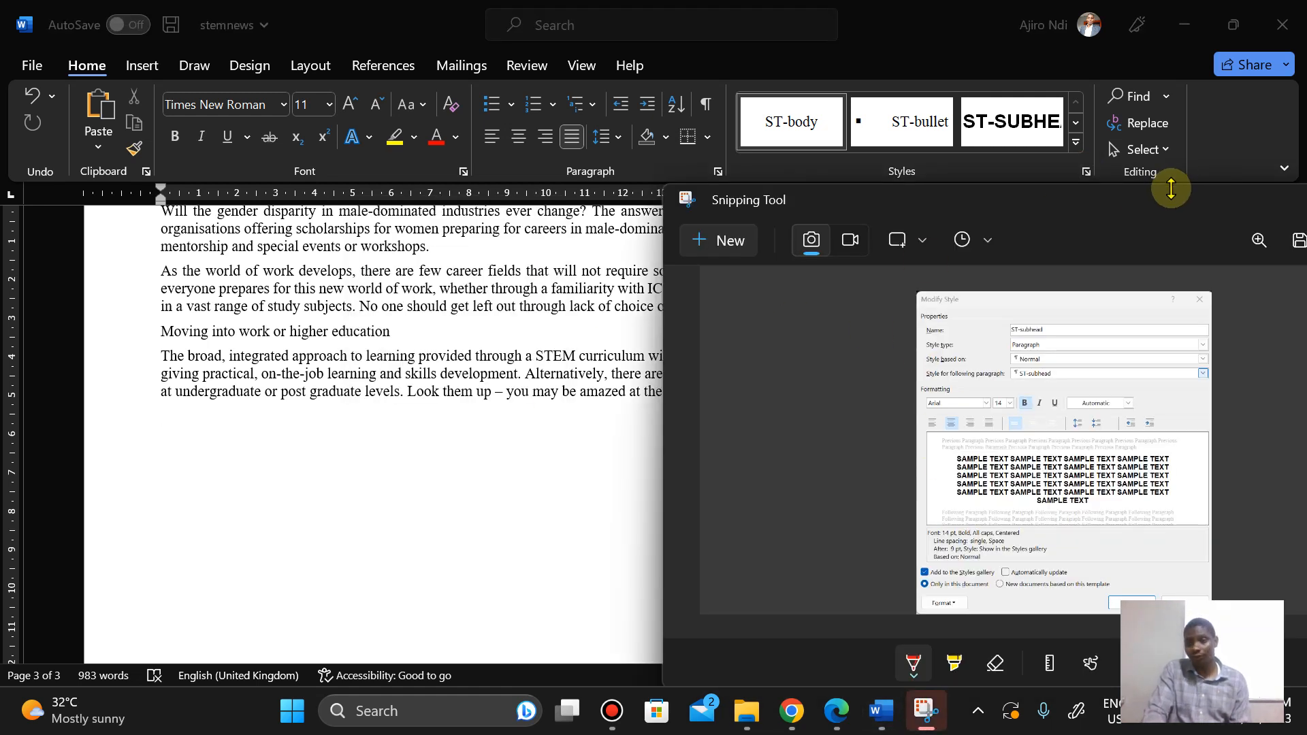
pyautogui.moveTo(1144, 190); pyautogui.dragTo(967, 198)
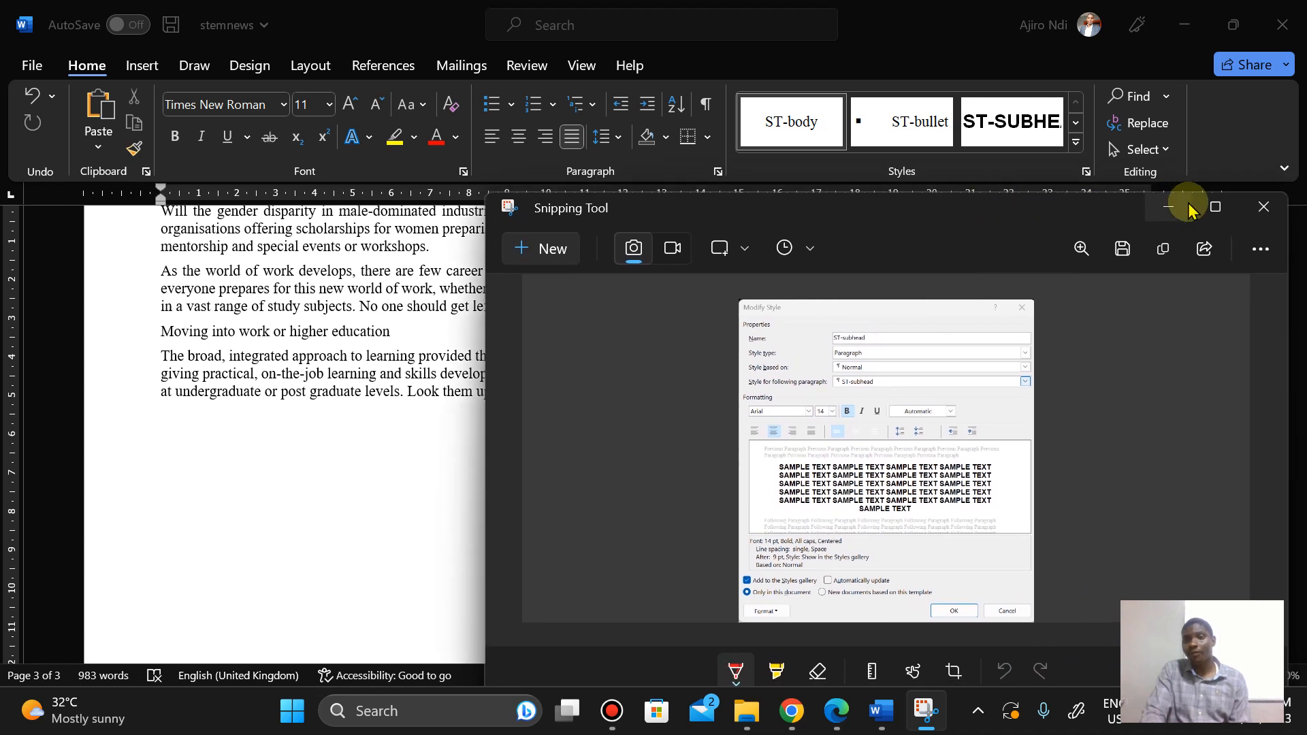
pyautogui.moveTo(482, 370); pyautogui.dragTo(779, 370)
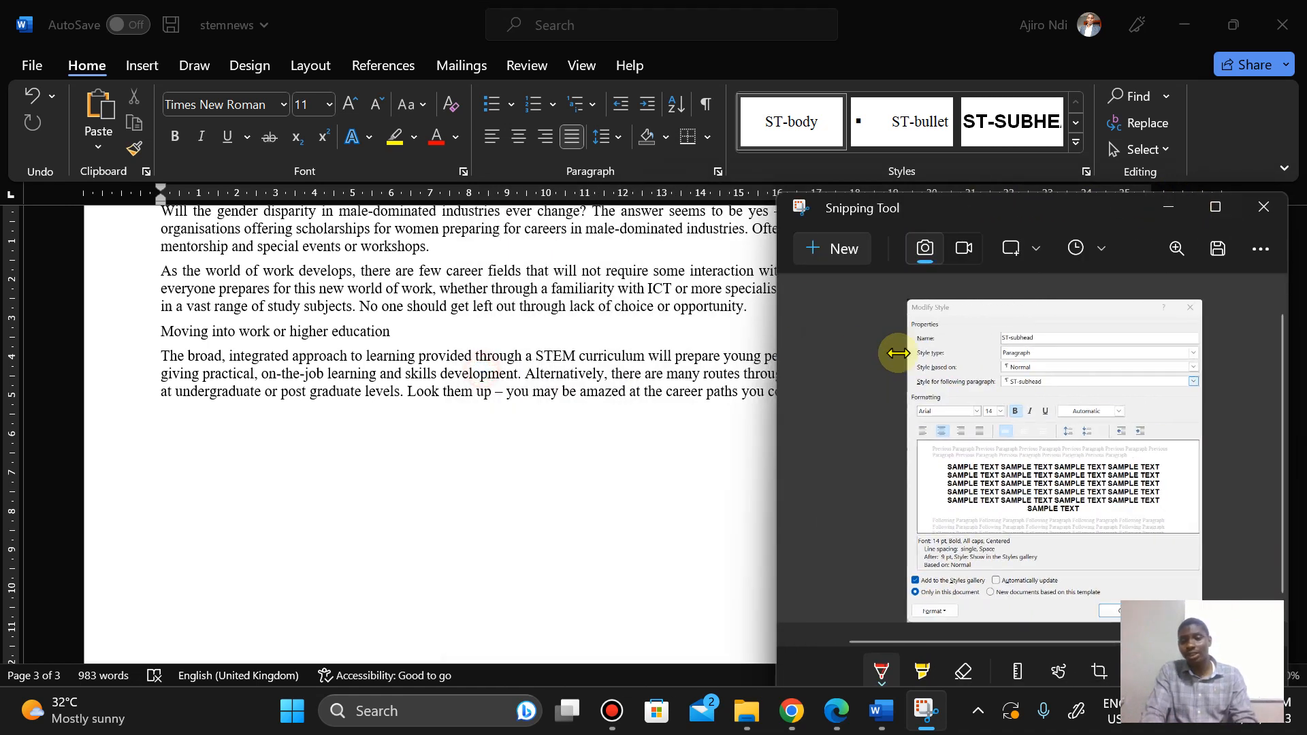
pyautogui.click(1265, 207)
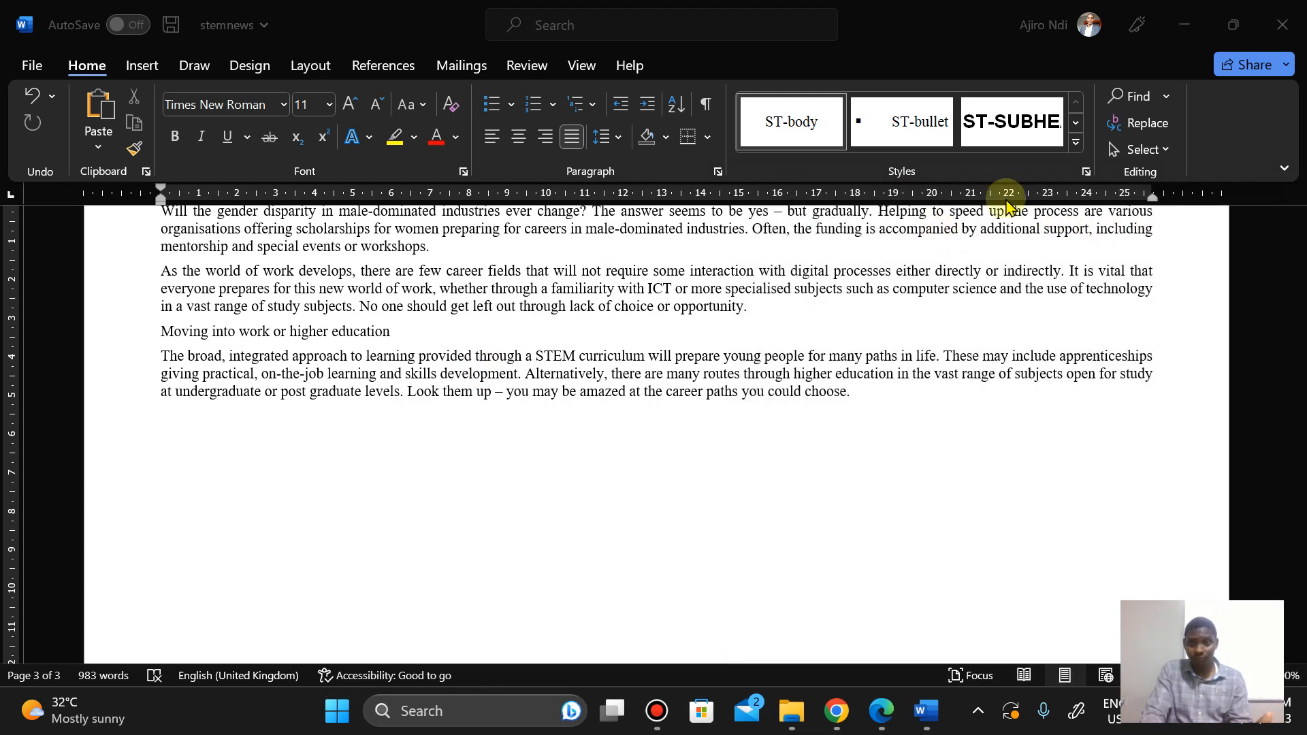
# Step: Reopen the Styles pane and take a rectangular screenshot of it
pyautogui.click(1086, 172)
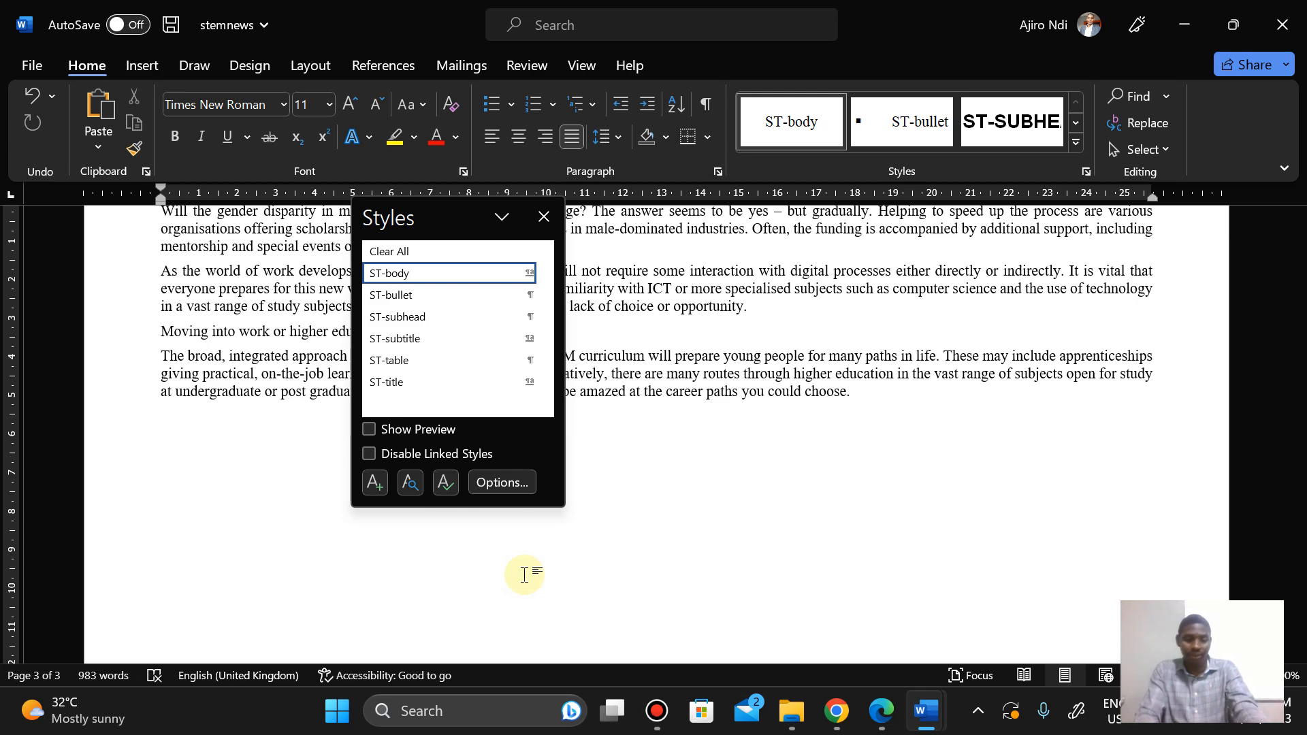
pyautogui.press('super+shift+s')
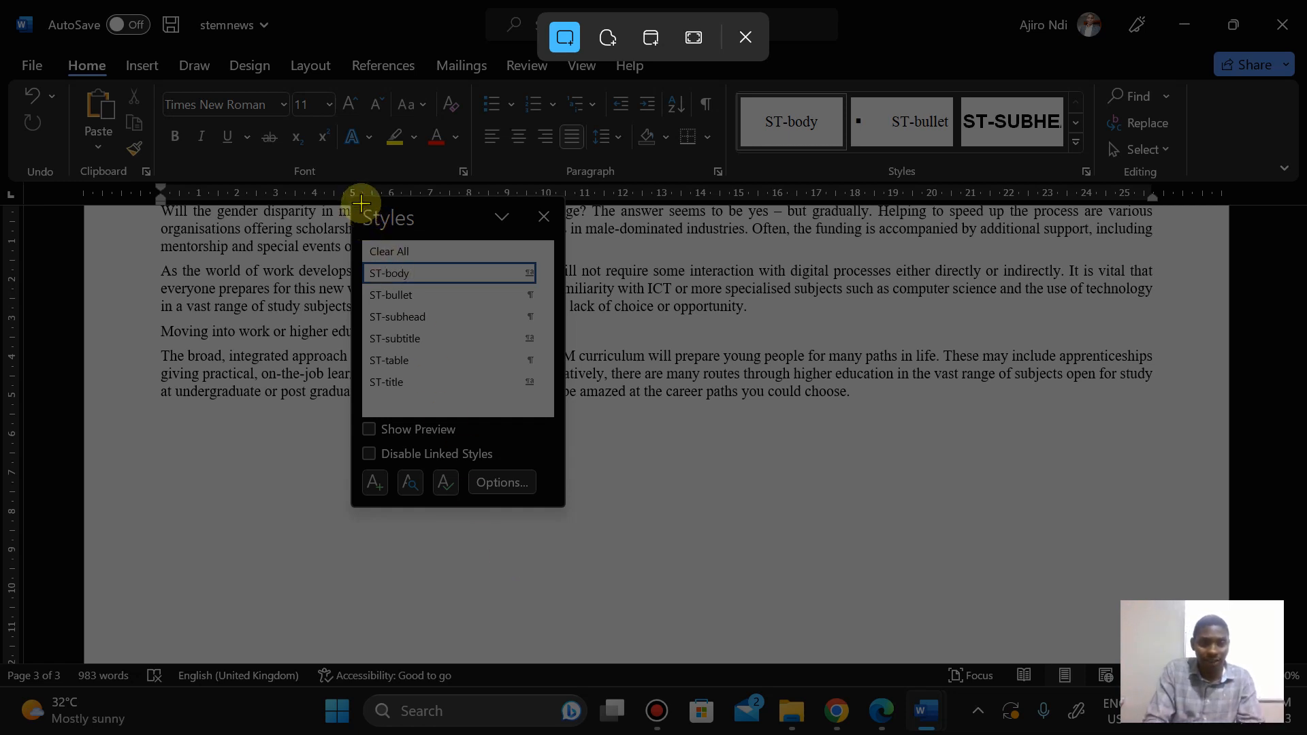
pyautogui.moveTo(352, 197); pyautogui.dragTo(562, 505)
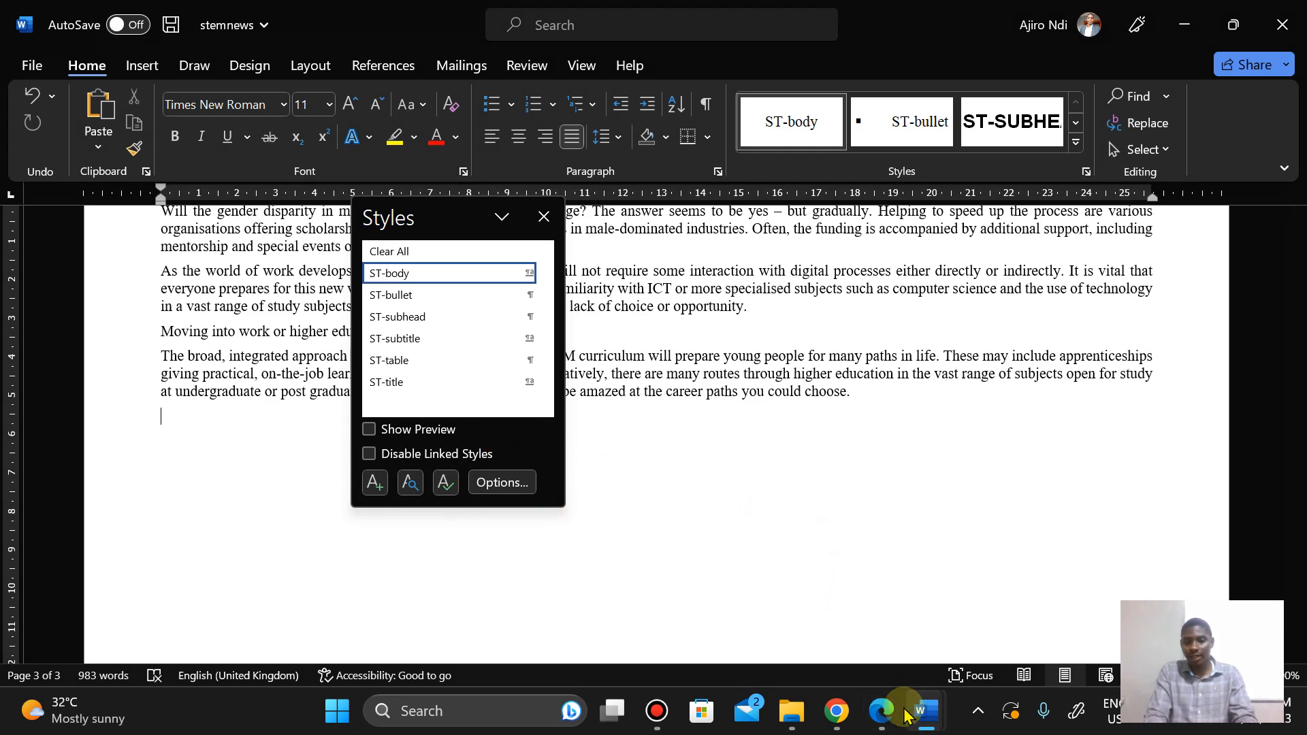
# Step: Switch to m23evidence2023 and paste the Styles pane screenshot under Step 4 – EVIDENCE 3
pyautogui.moveTo(921, 723)
pyautogui.click(817, 616)
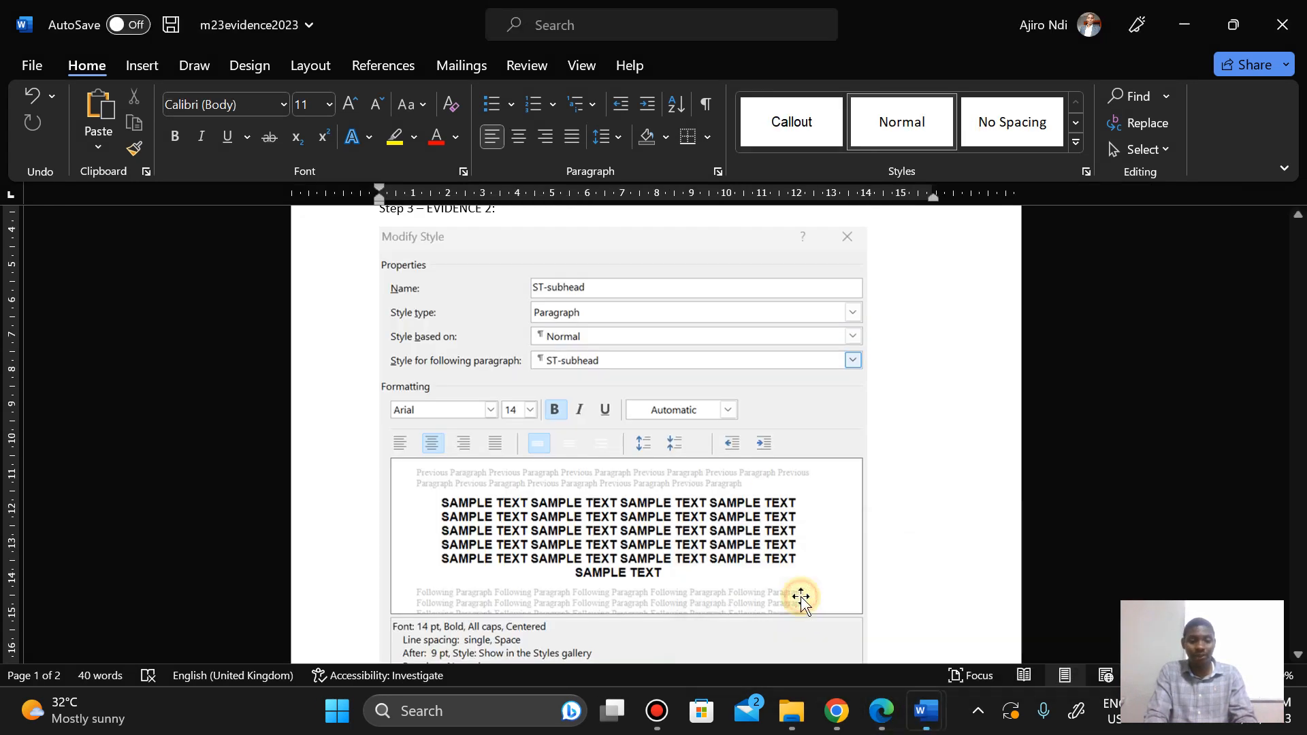
pyautogui.moveTo(1297, 348); pyautogui.dragTo(1297, 419)
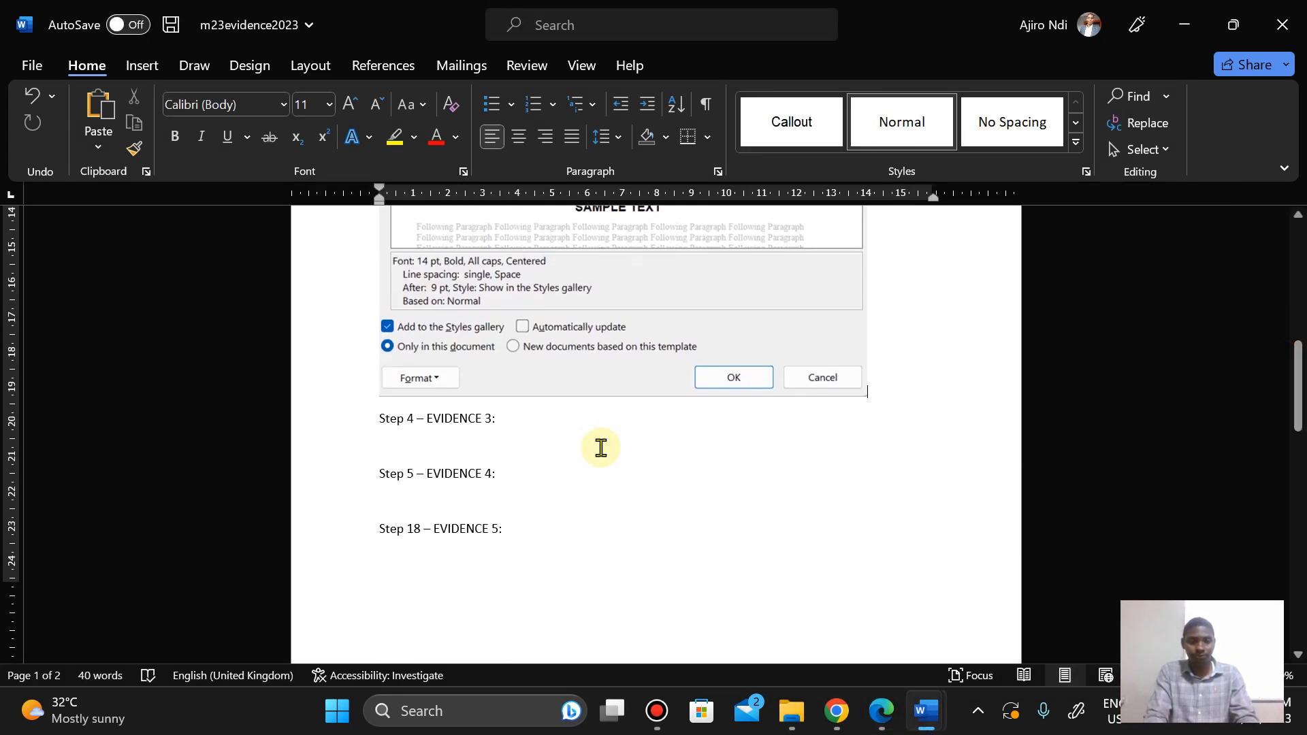
pyautogui.click(384, 440)
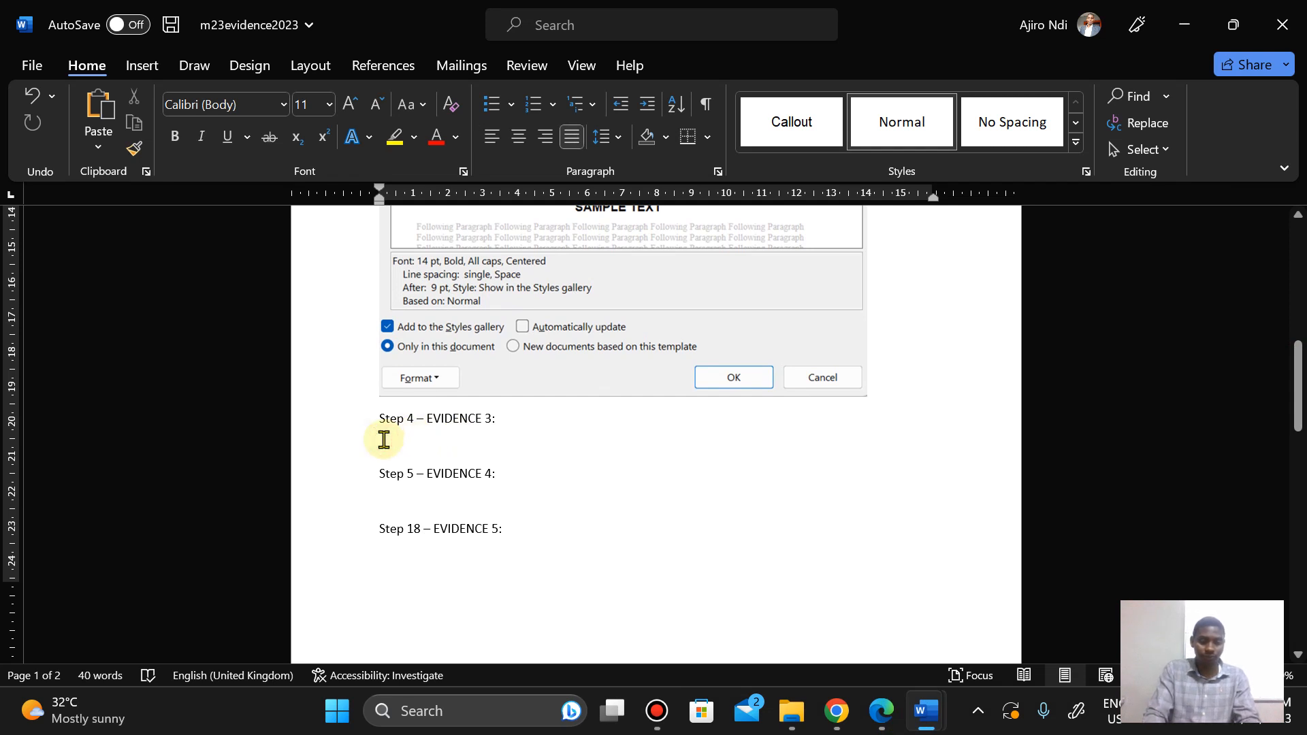
pyautogui.rightClick(384, 441)
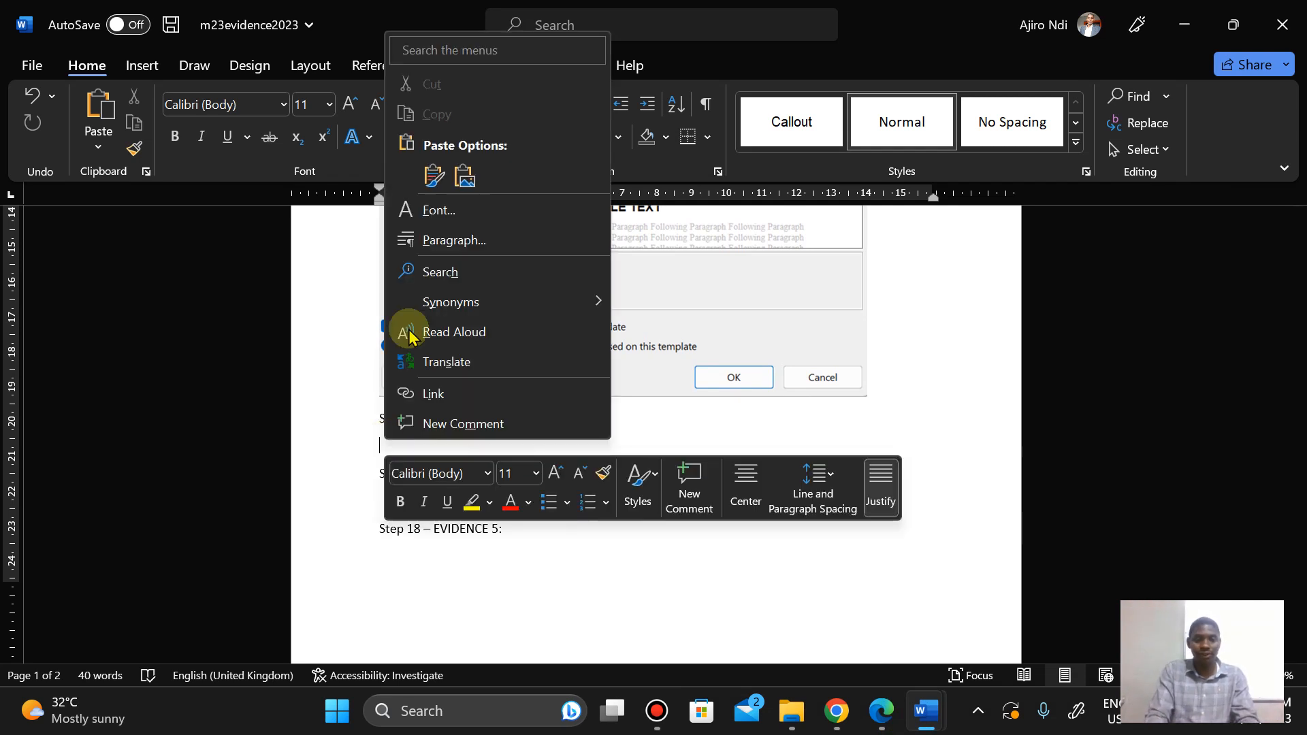
pyautogui.click(430, 176)
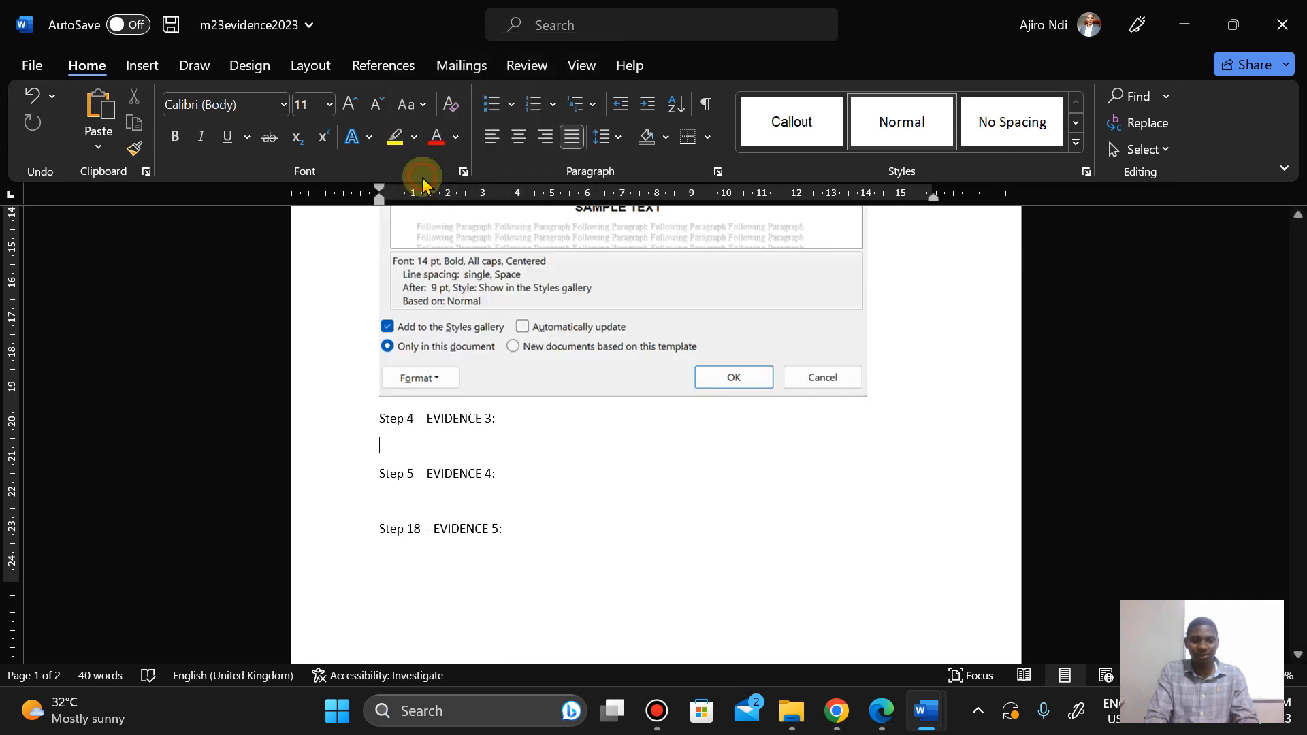
pyautogui.moveTo(1294, 478); pyautogui.dragTo(1296, 397)
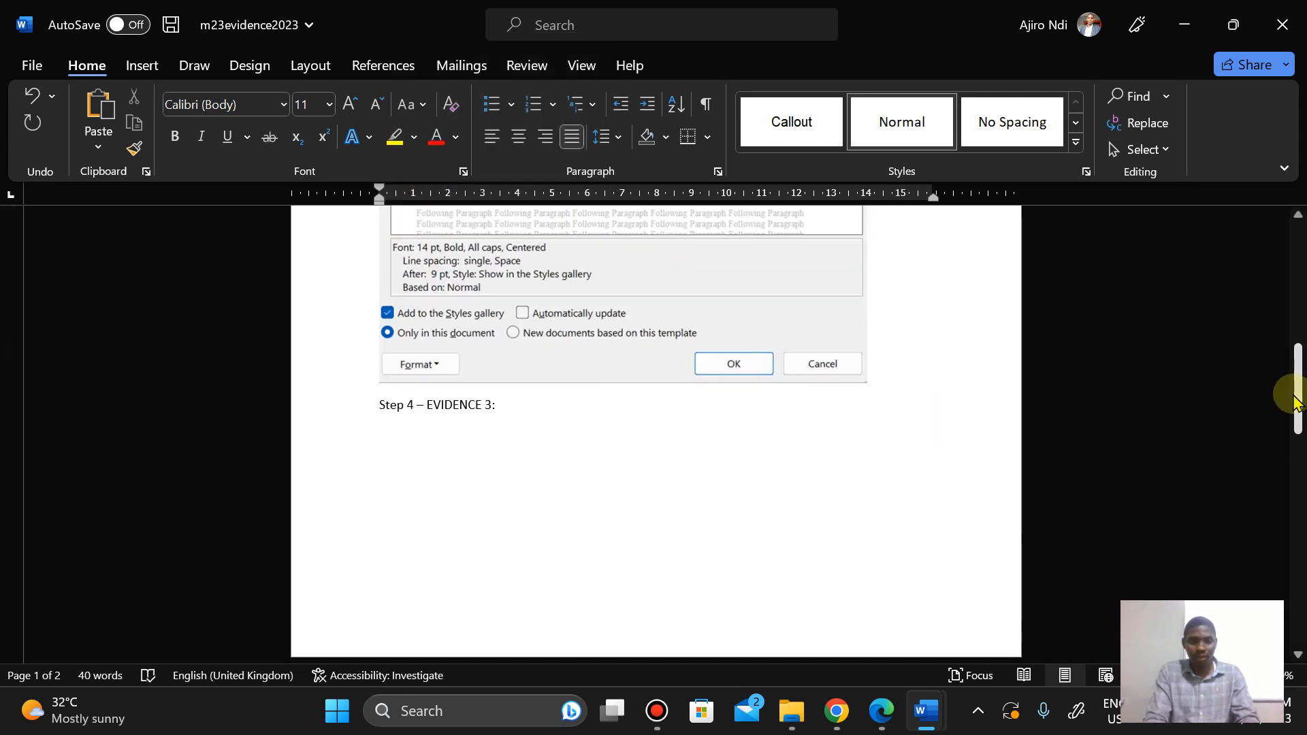
pyautogui.click(379, 407)
pyautogui.hotkey('ctrl', 'v')
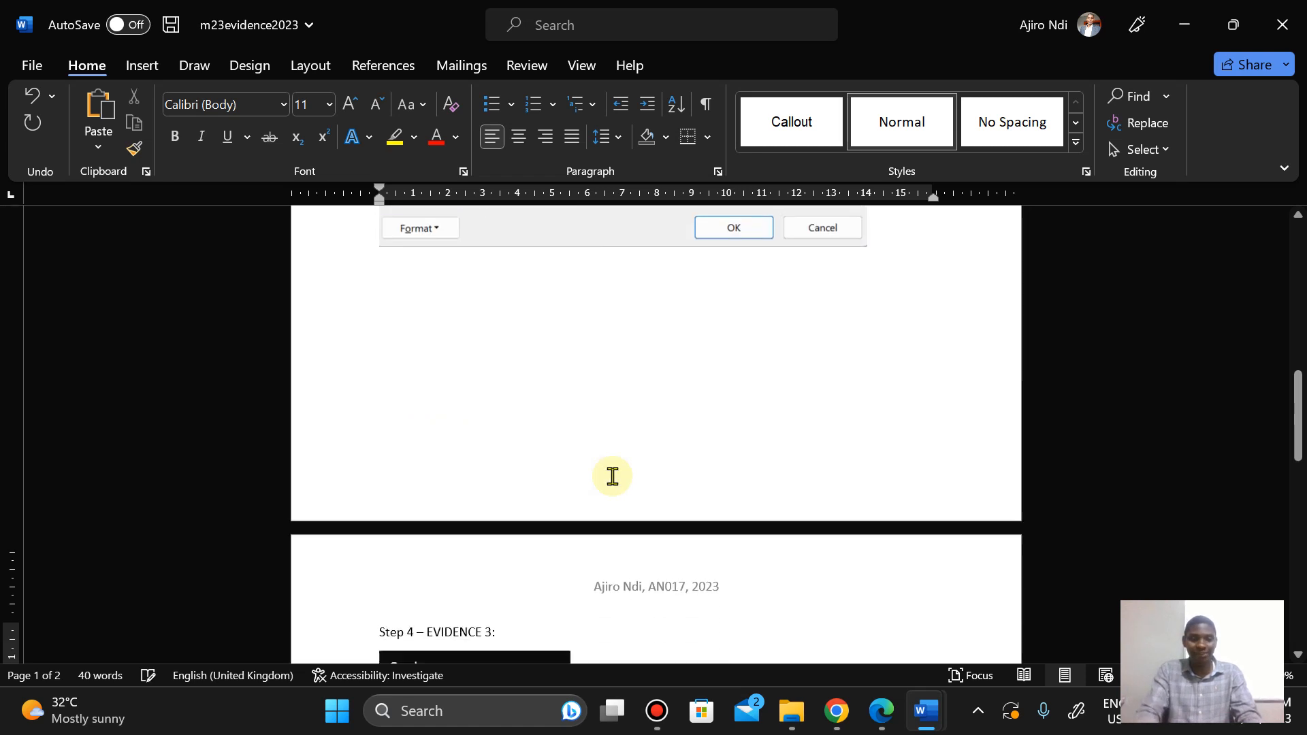
# Step: Enlarge the pasted Styles pane screenshot to a height of 6 cm and deselect it
pyautogui.moveTo(1297, 412); pyautogui.dragTo(1297, 487)
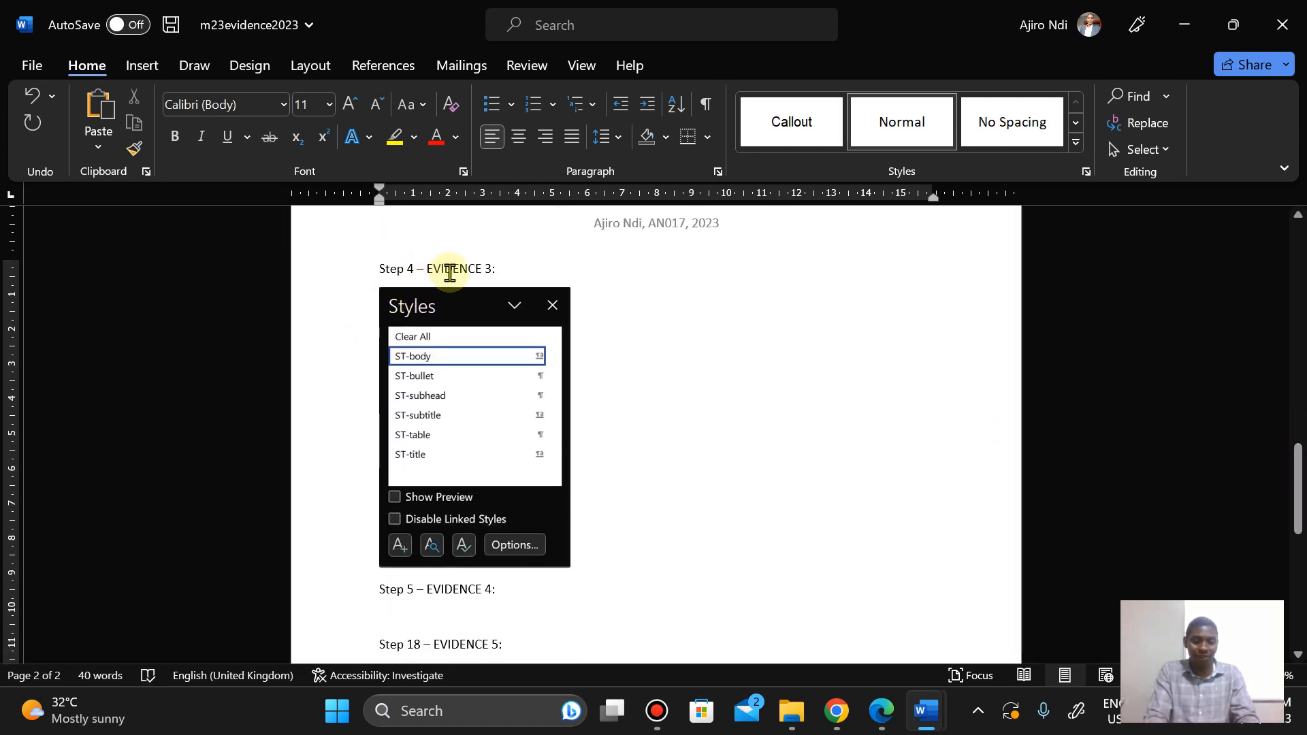
pyautogui.click(485, 417)
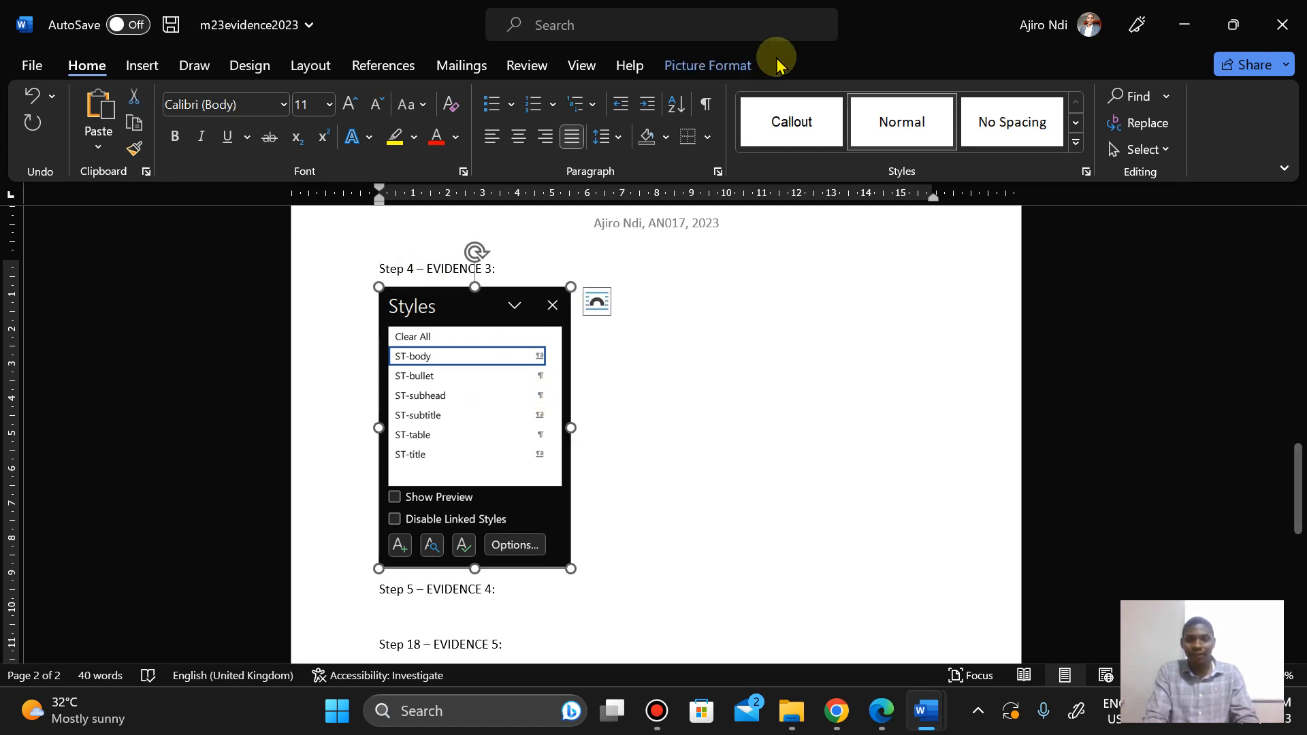
pyautogui.click(708, 64)
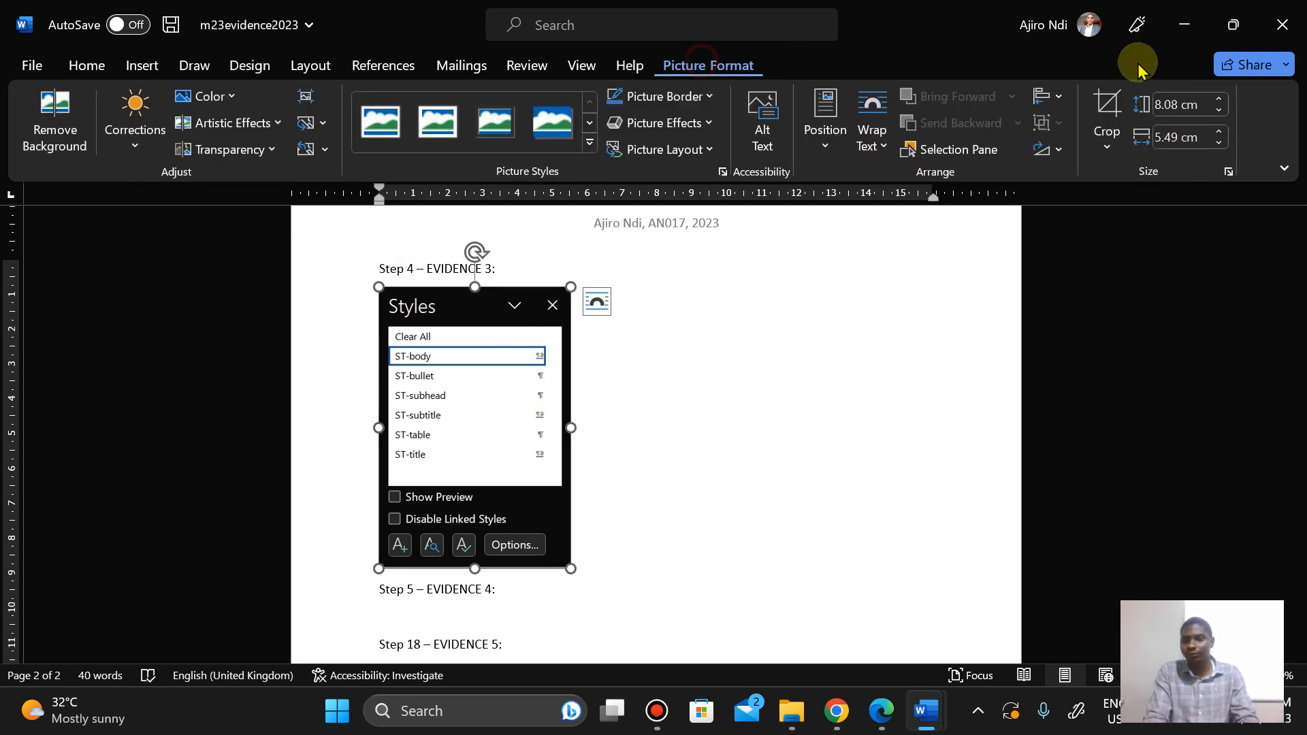
pyautogui.click(1219, 132)
pyautogui.click(1219, 131)
pyautogui.click(1218, 132)
pyautogui.click(1218, 131)
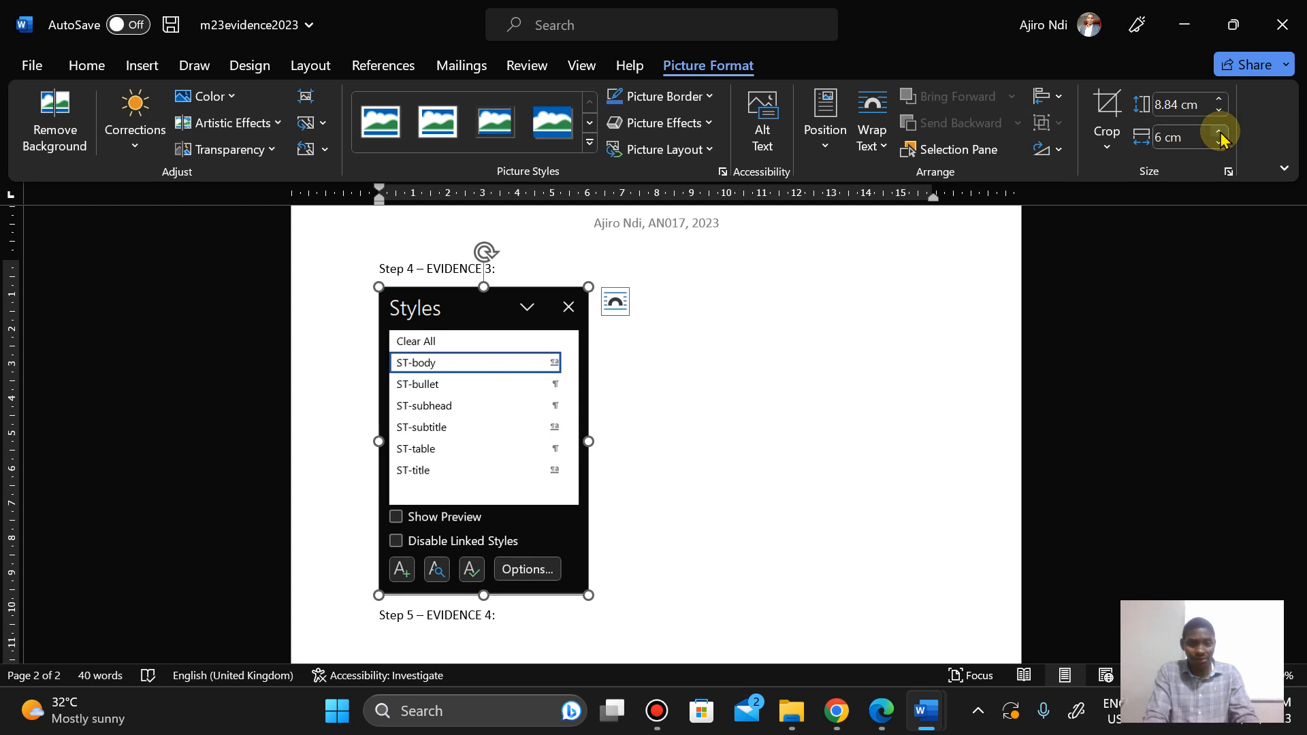
pyautogui.click(937, 326)
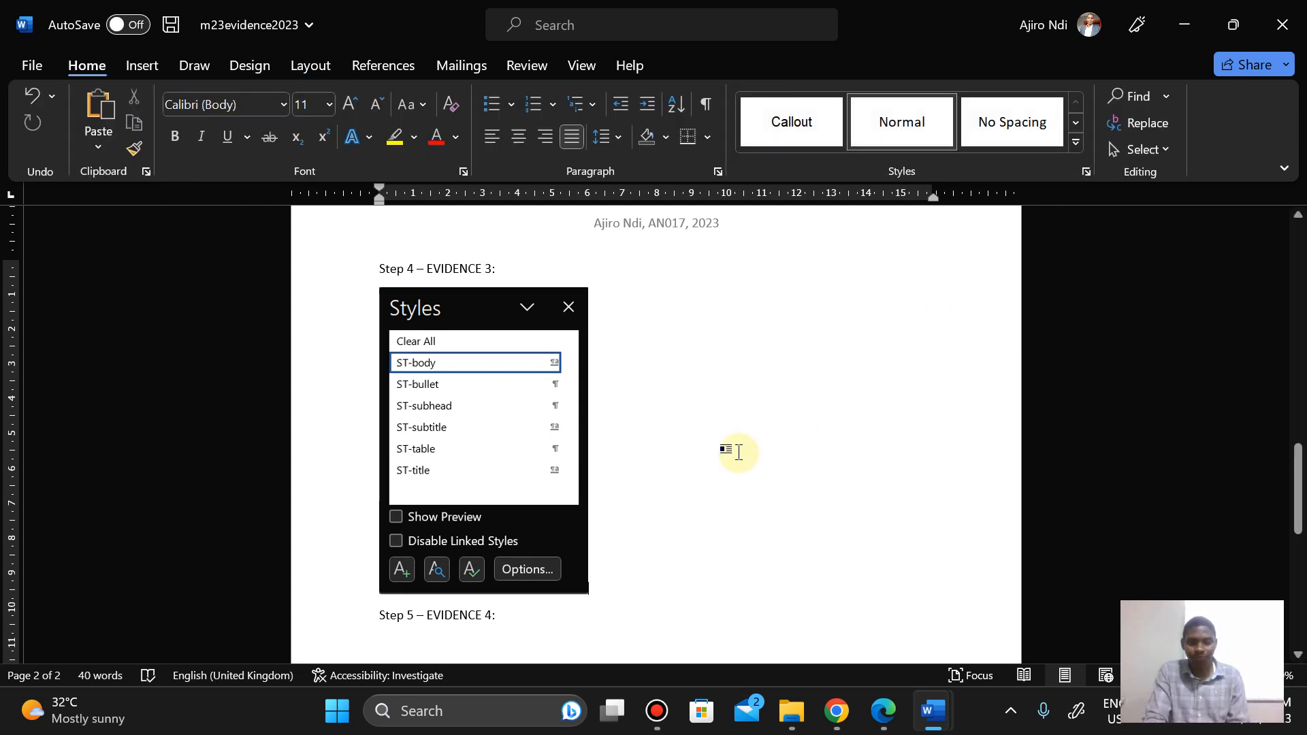
# Step: Check Step 5 in the question paper, then open the Modify Style dialog for ST-title in stemnews
pyautogui.click(879, 711)
pyautogui.scroll(-5, 547, 528)
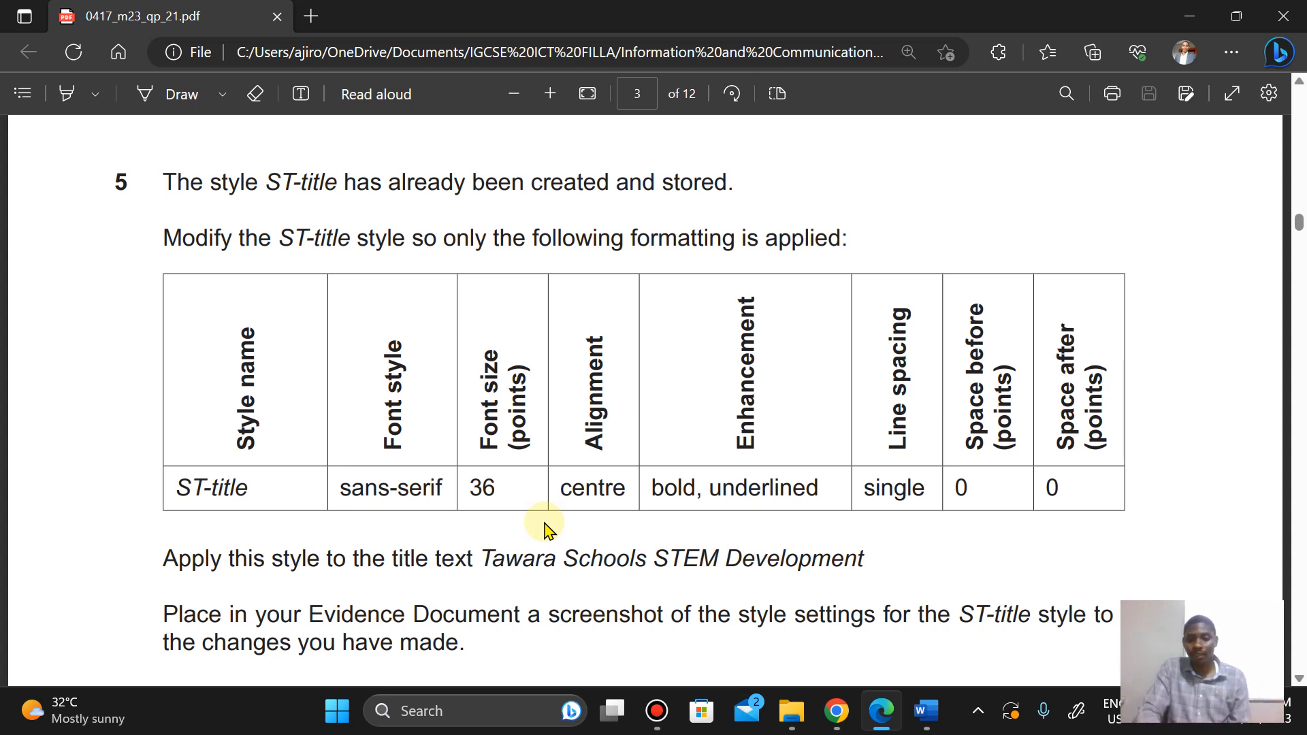
pyautogui.moveTo(935, 720)
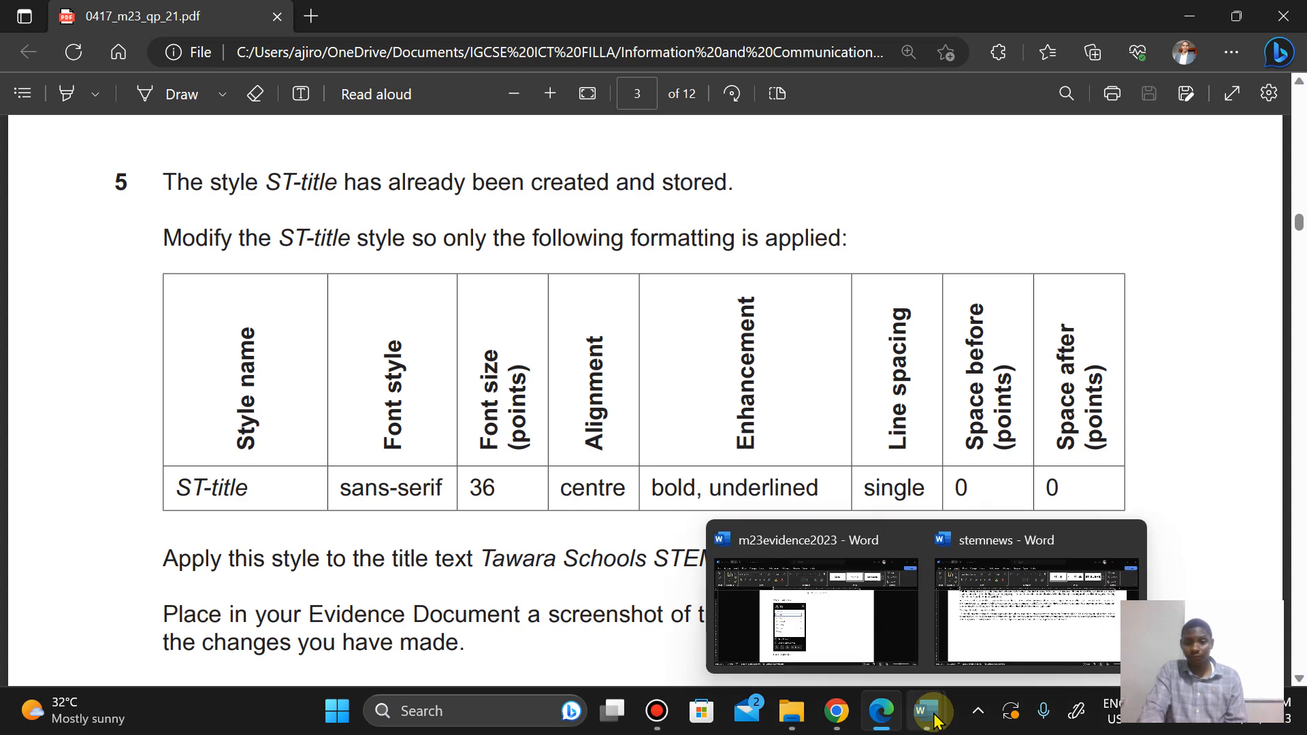
pyautogui.click(1017, 623)
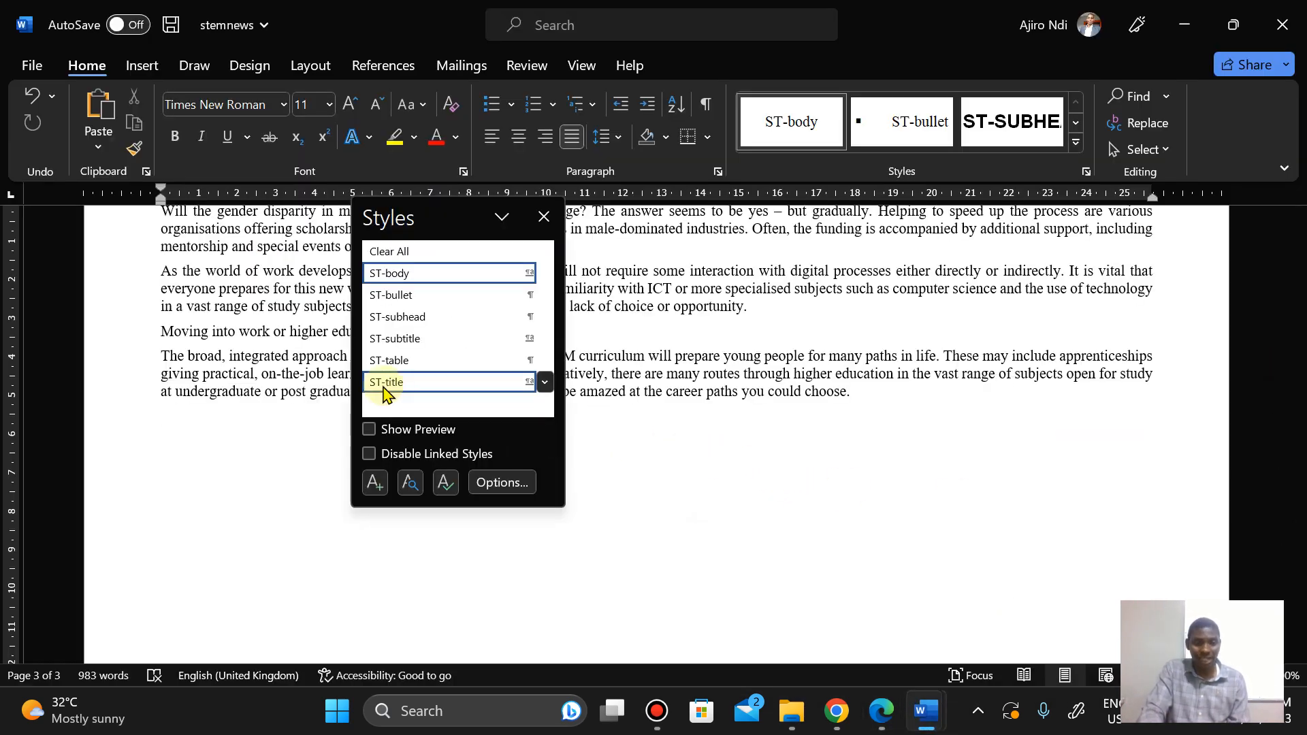
pyautogui.moveTo(483, 393)
pyautogui.click(545, 382)
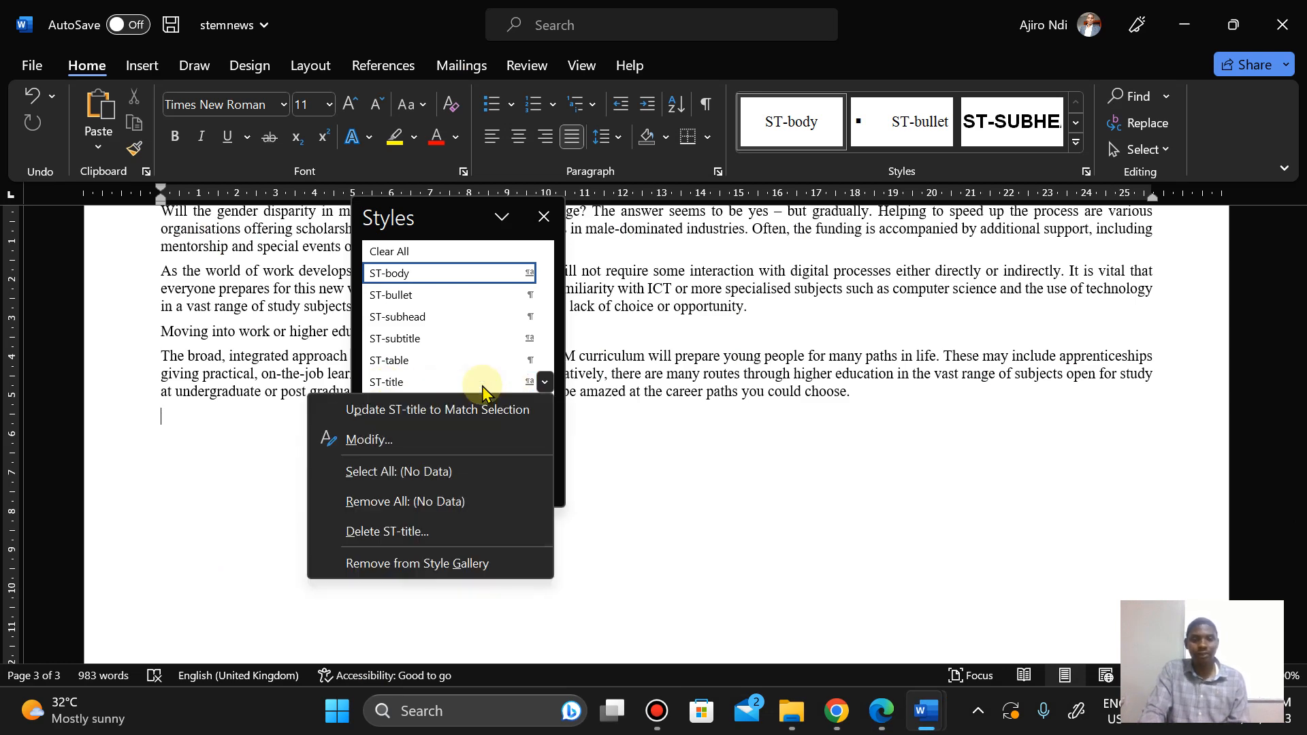
pyautogui.click(428, 443)
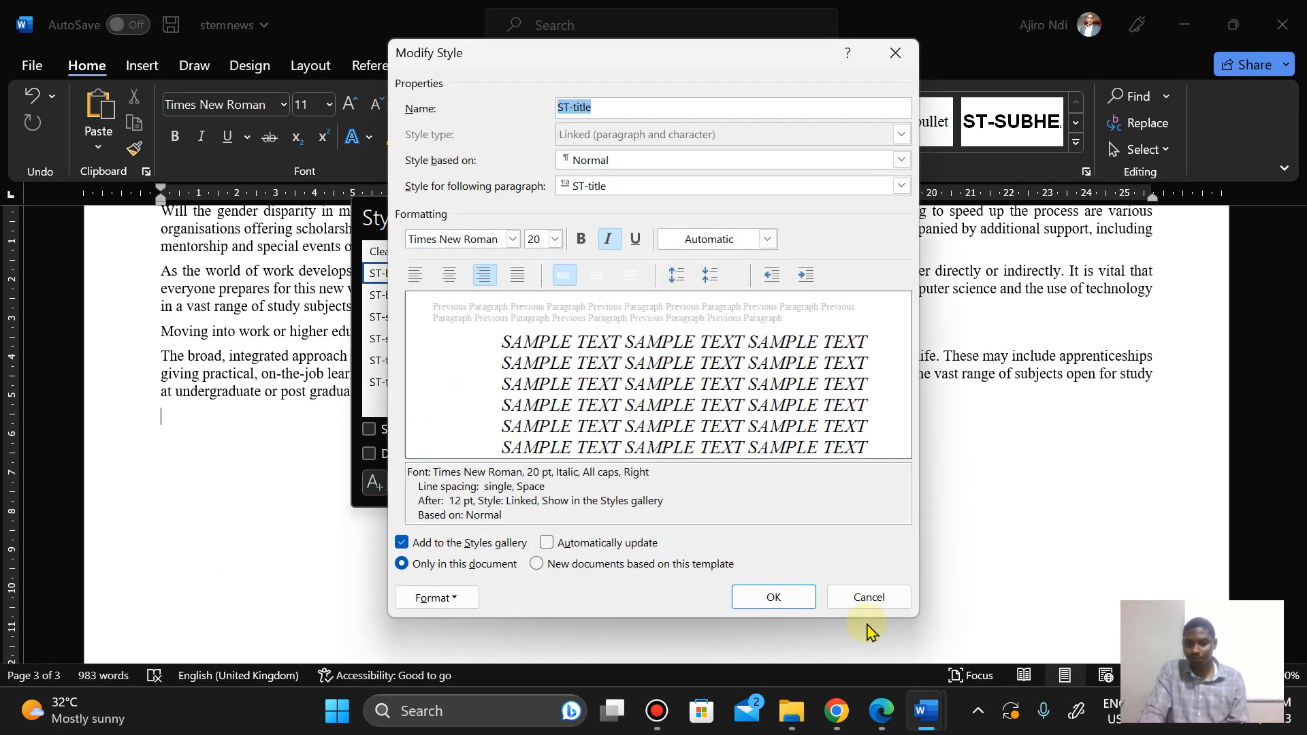
# Step: Compare the Step 5 formatting table in the question paper with the ST-title Modify Style settings
pyautogui.click(879, 711)
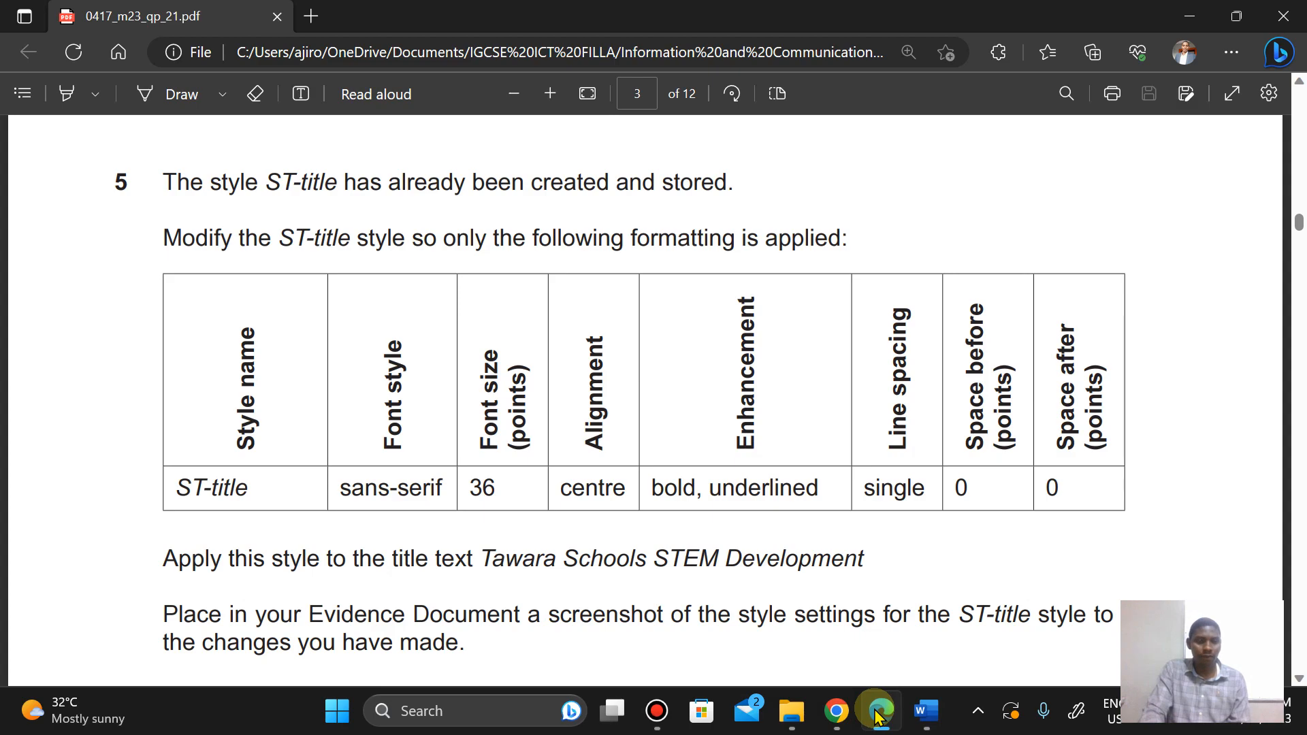
pyautogui.click(878, 711)
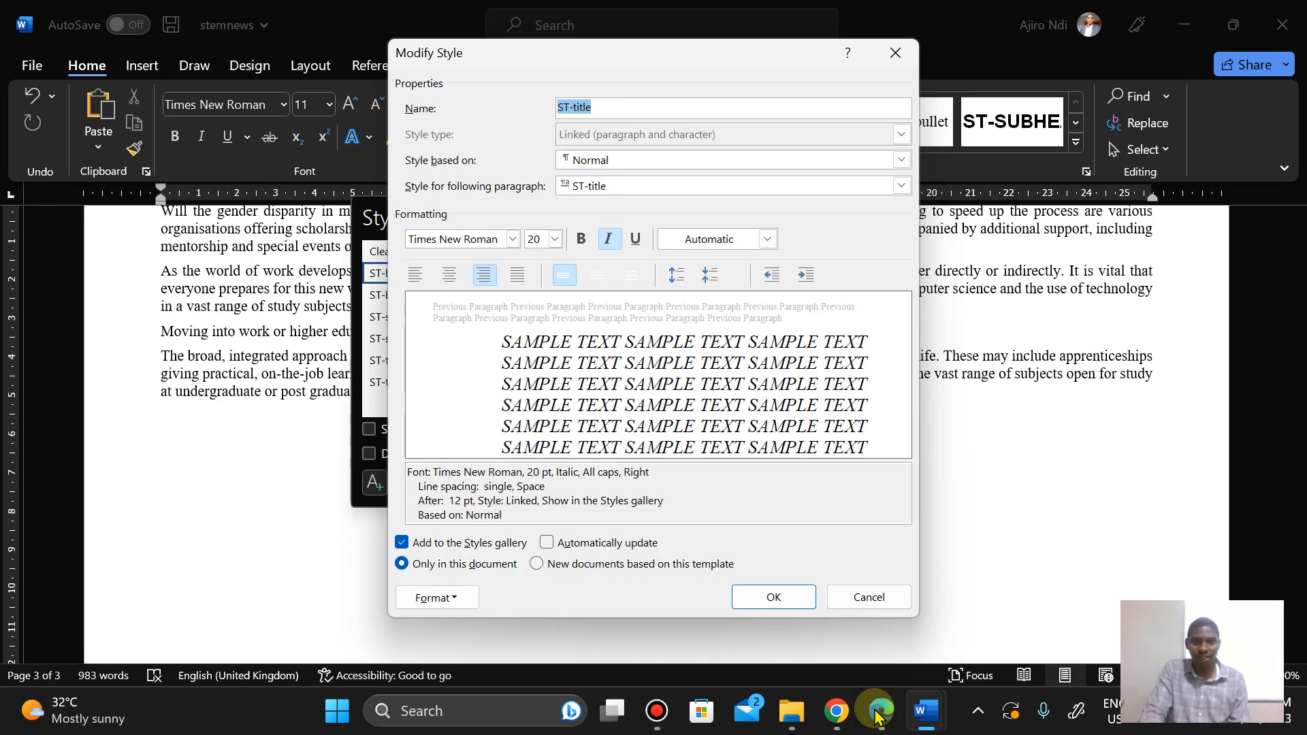
pyautogui.click(877, 715)
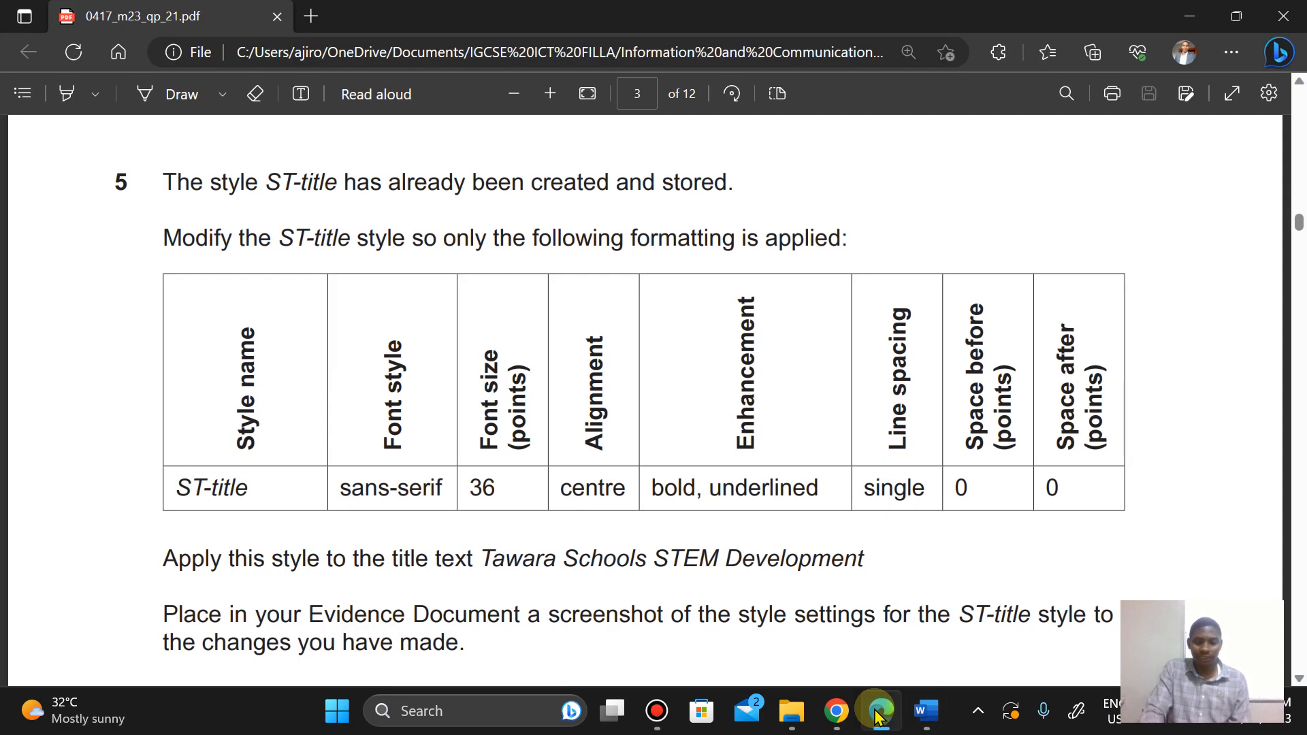
pyautogui.click(879, 714)
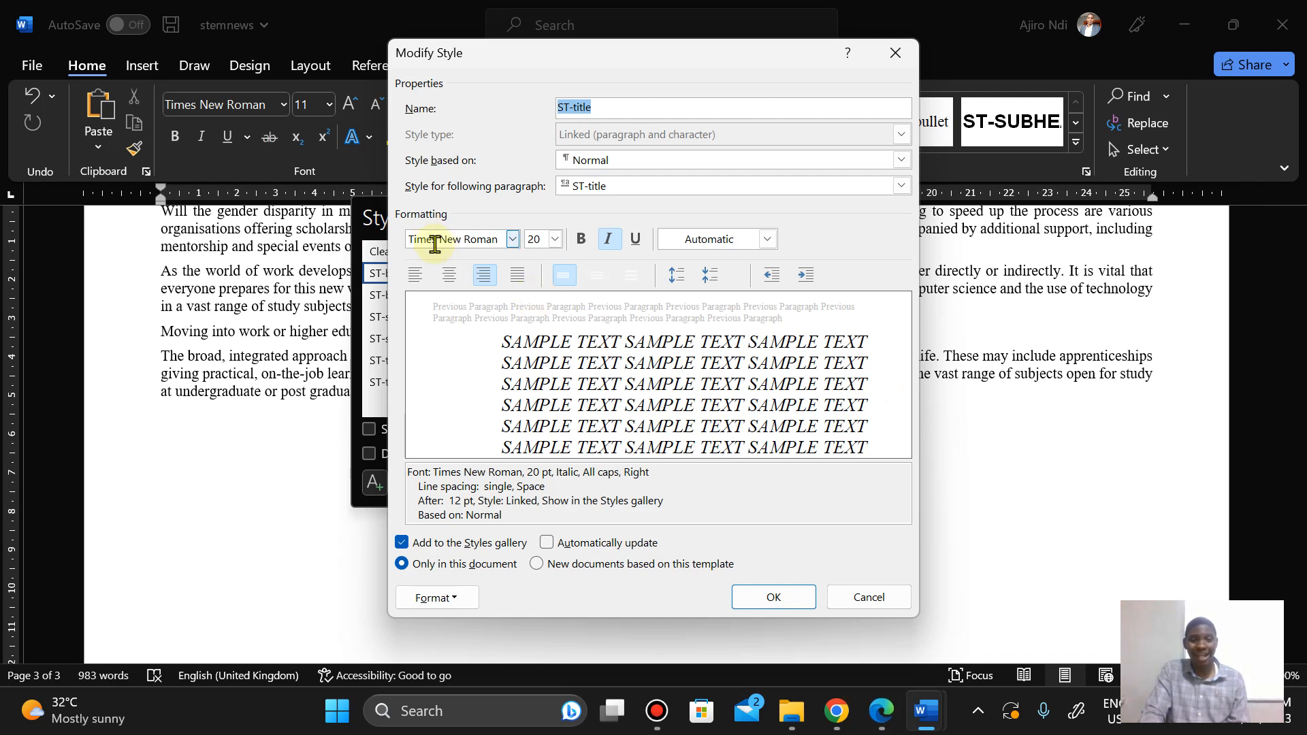
# Step: Set the ST-title style's font to Arial and its font size to 36 pt, checking the question paper's table
pyautogui.click(431, 240)
pyautogui.write('Arial')
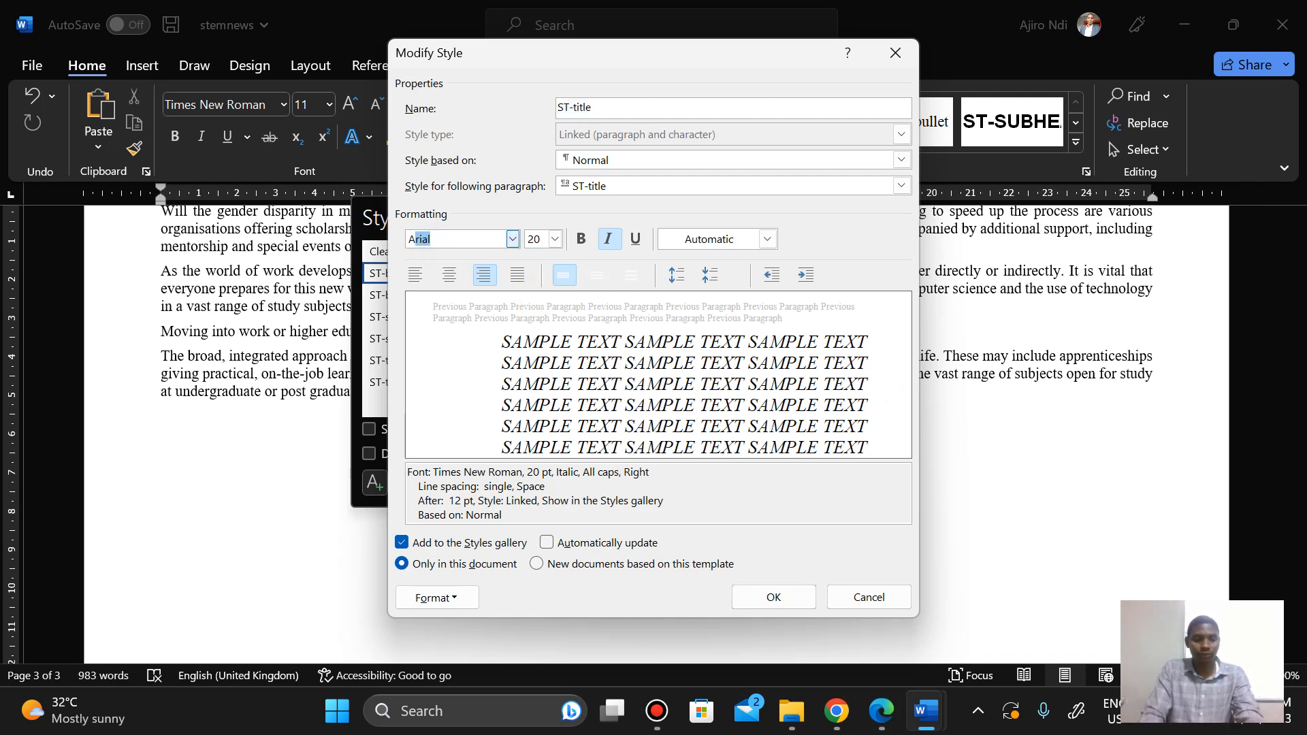
pyautogui.press('Tab')
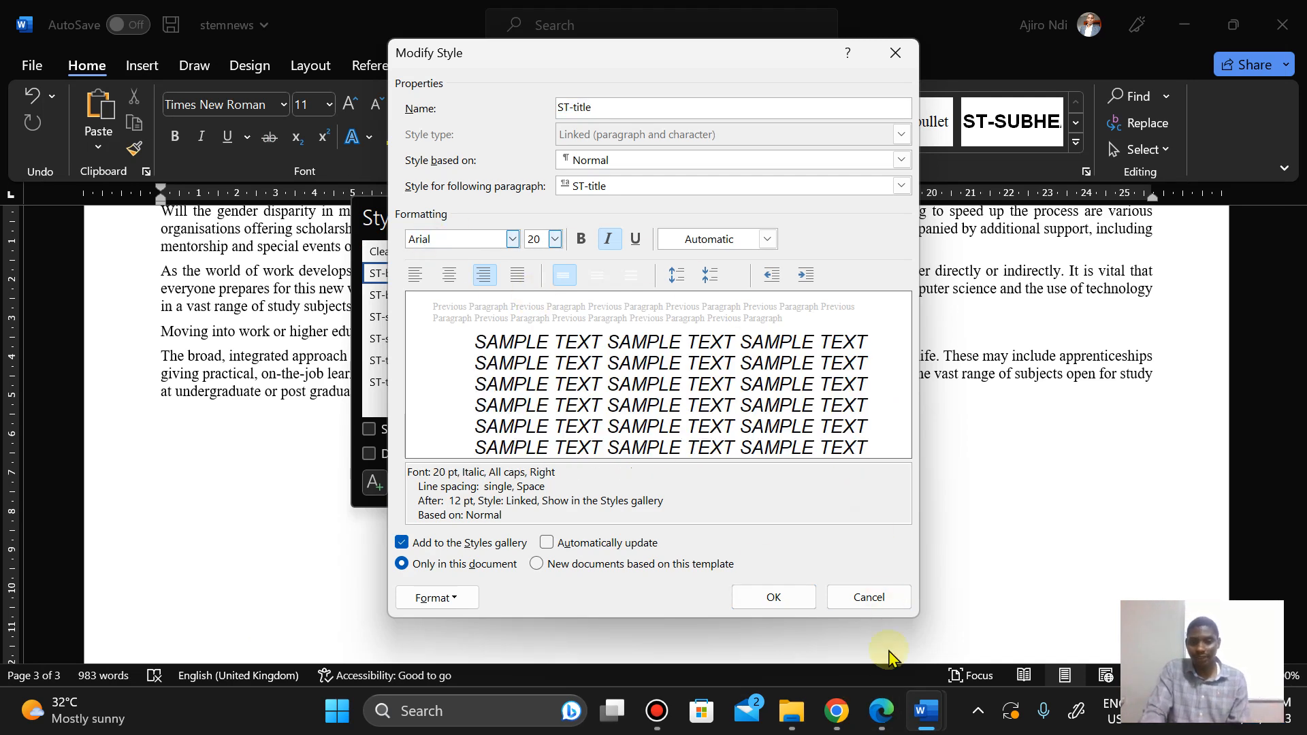
pyautogui.click(881, 712)
pyautogui.click(888, 725)
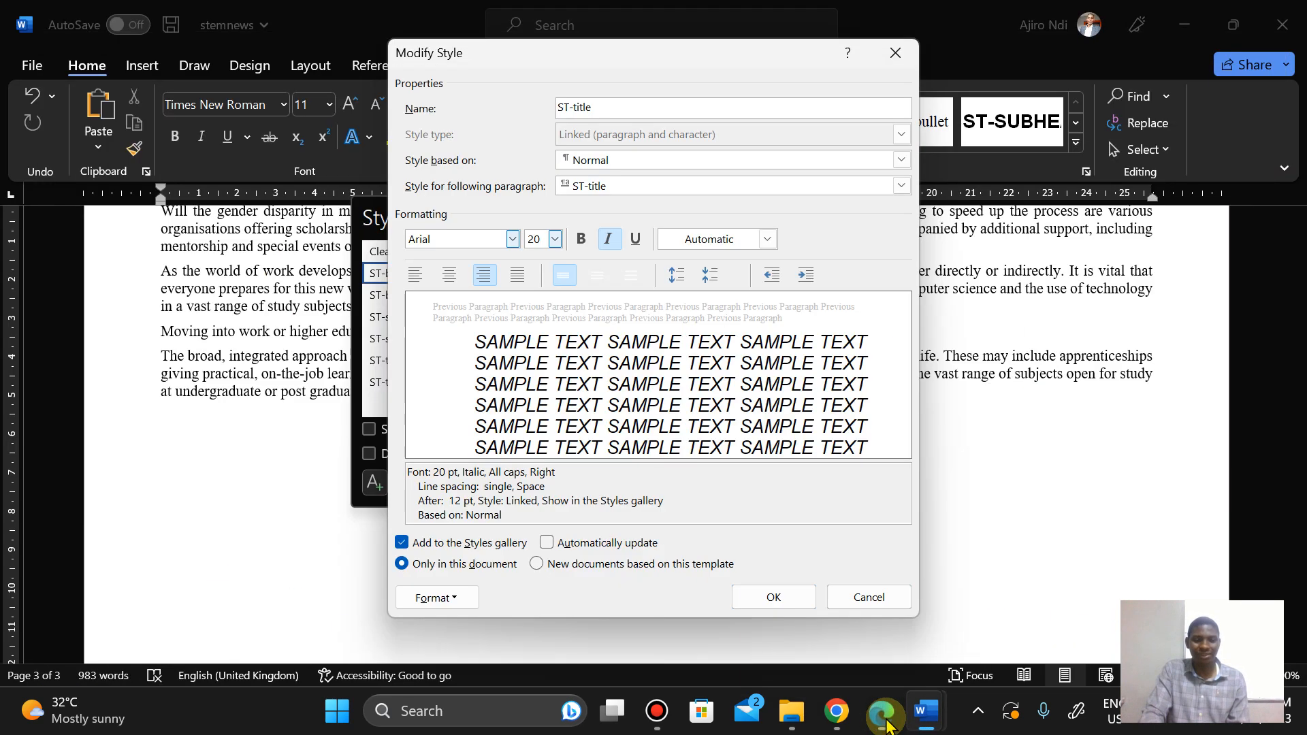
pyautogui.doubleClick(537, 235)
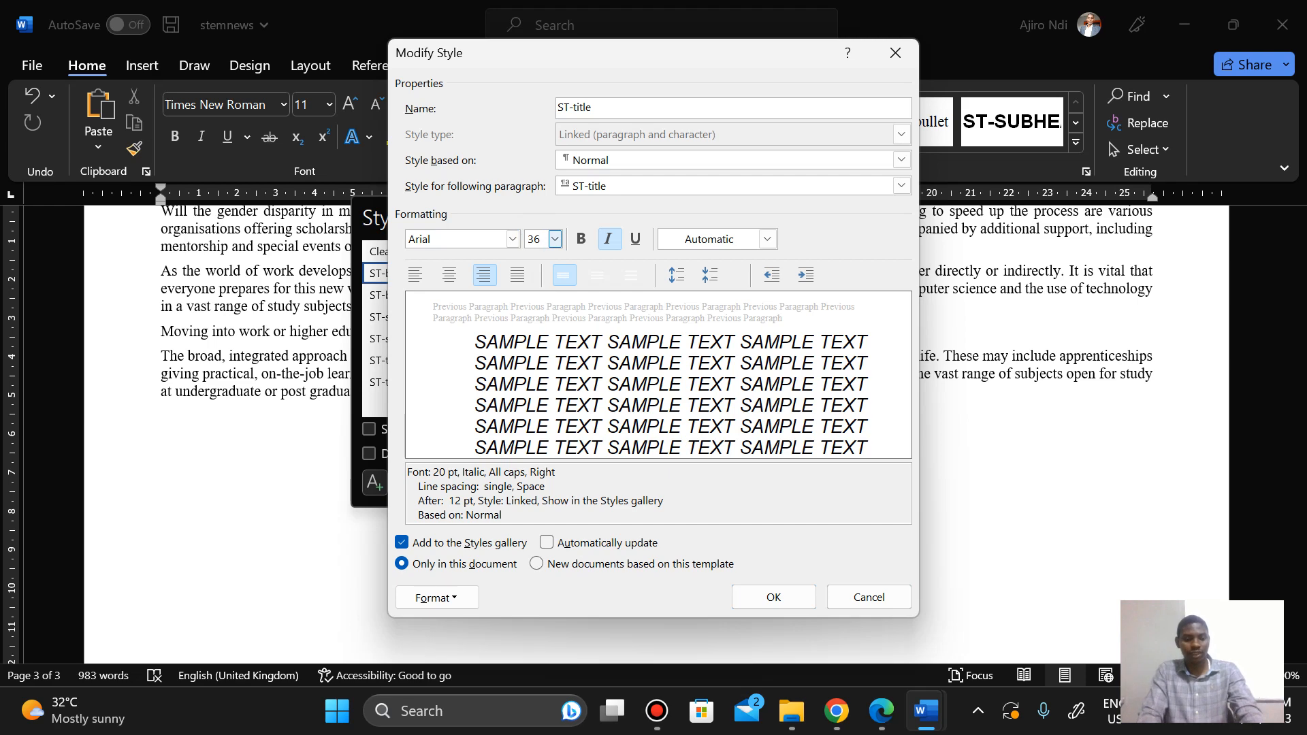
pyautogui.click(888, 723)
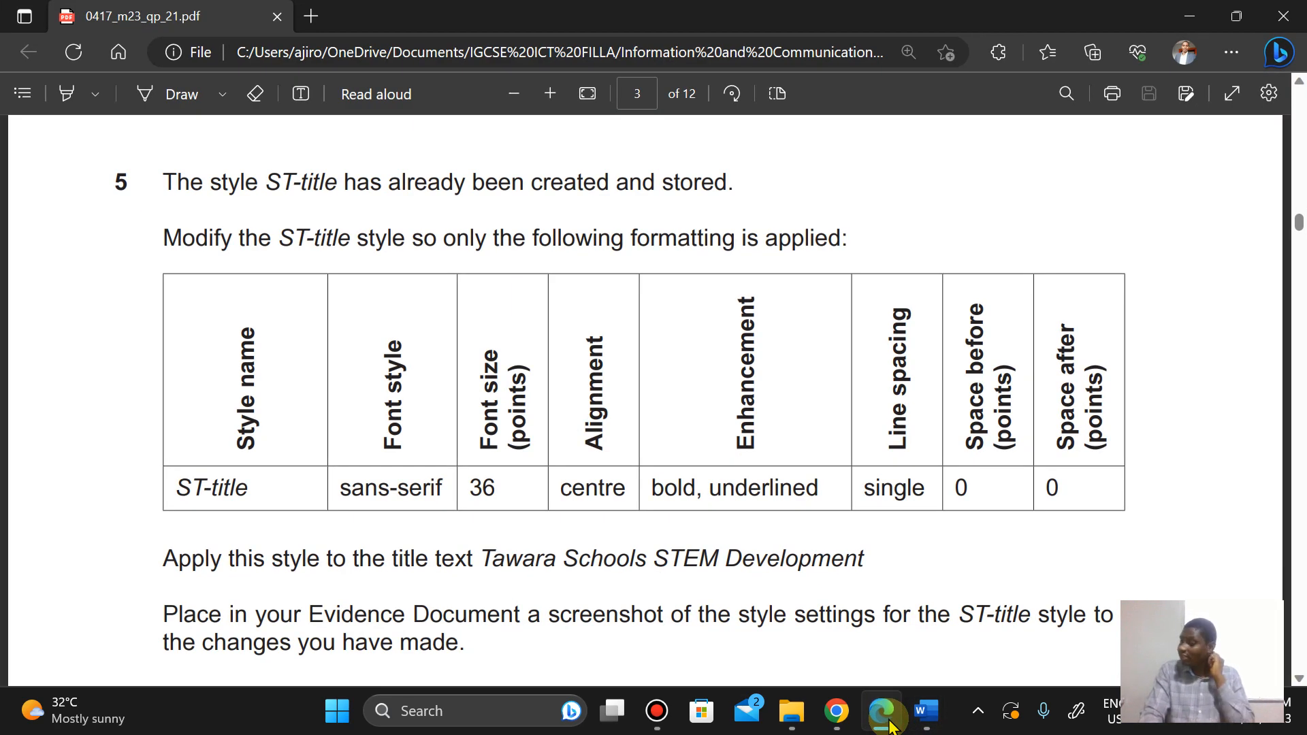
pyautogui.click(888, 723)
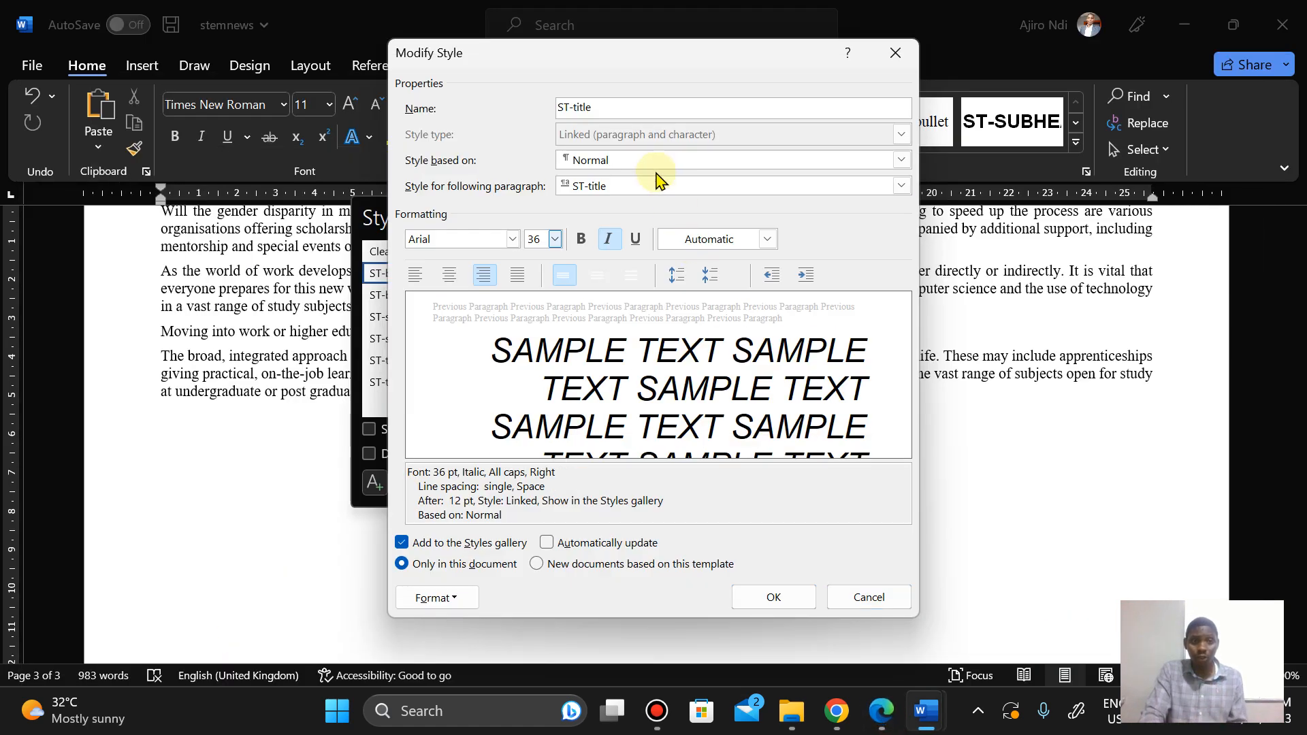
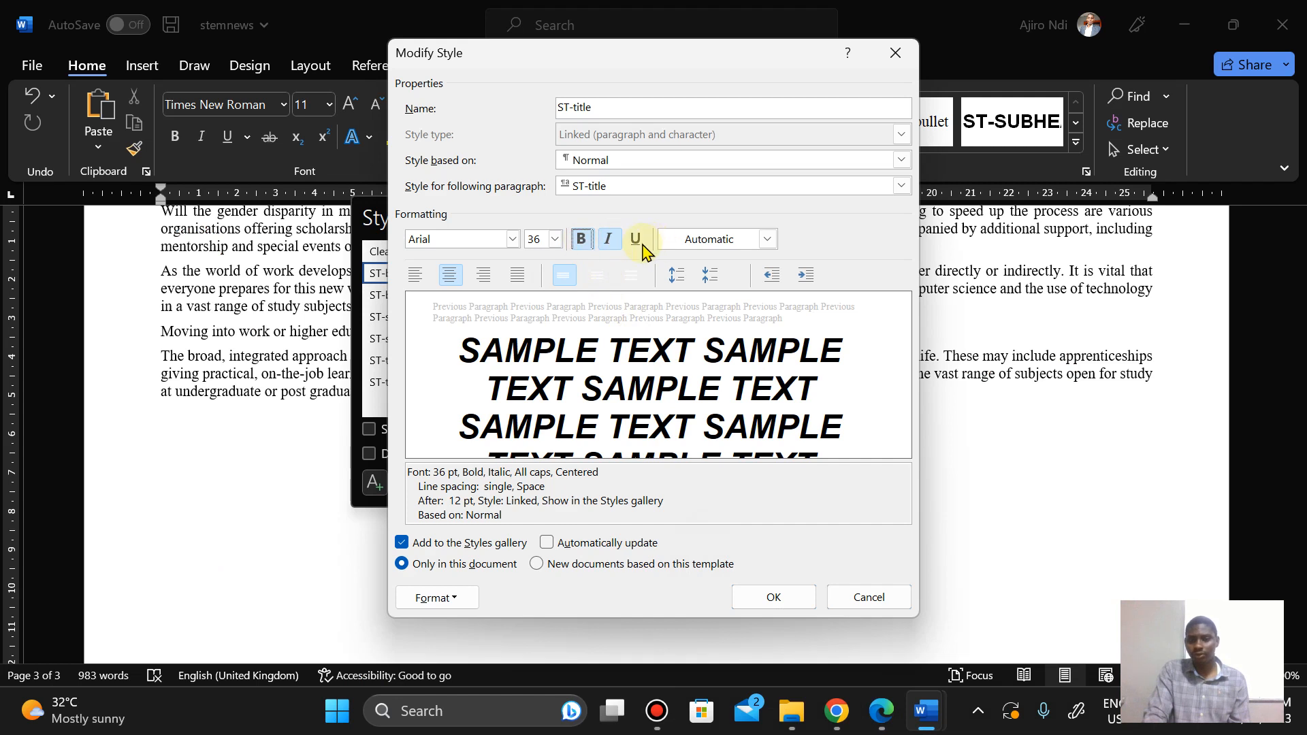
# Step: Make the ST-title style underlined and not italic, checking the question paper's formatting table
pyautogui.click(636, 240)
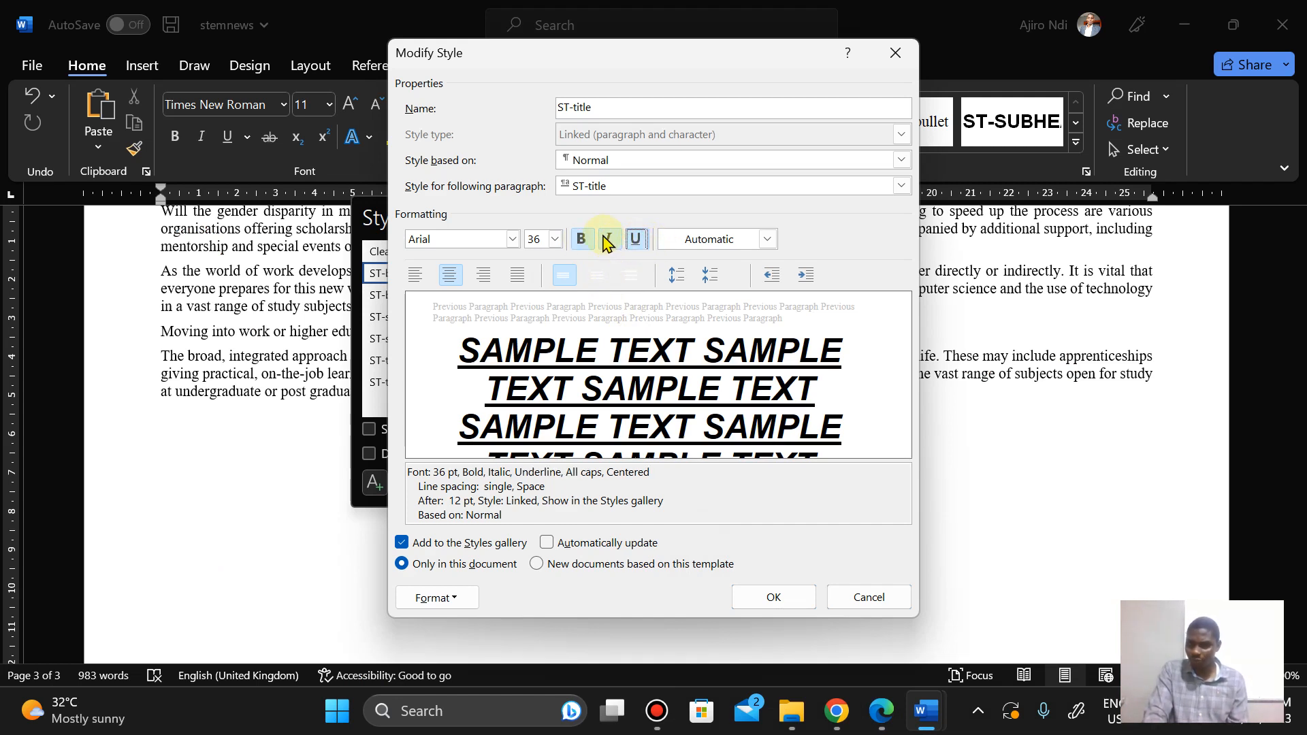
pyautogui.click(607, 239)
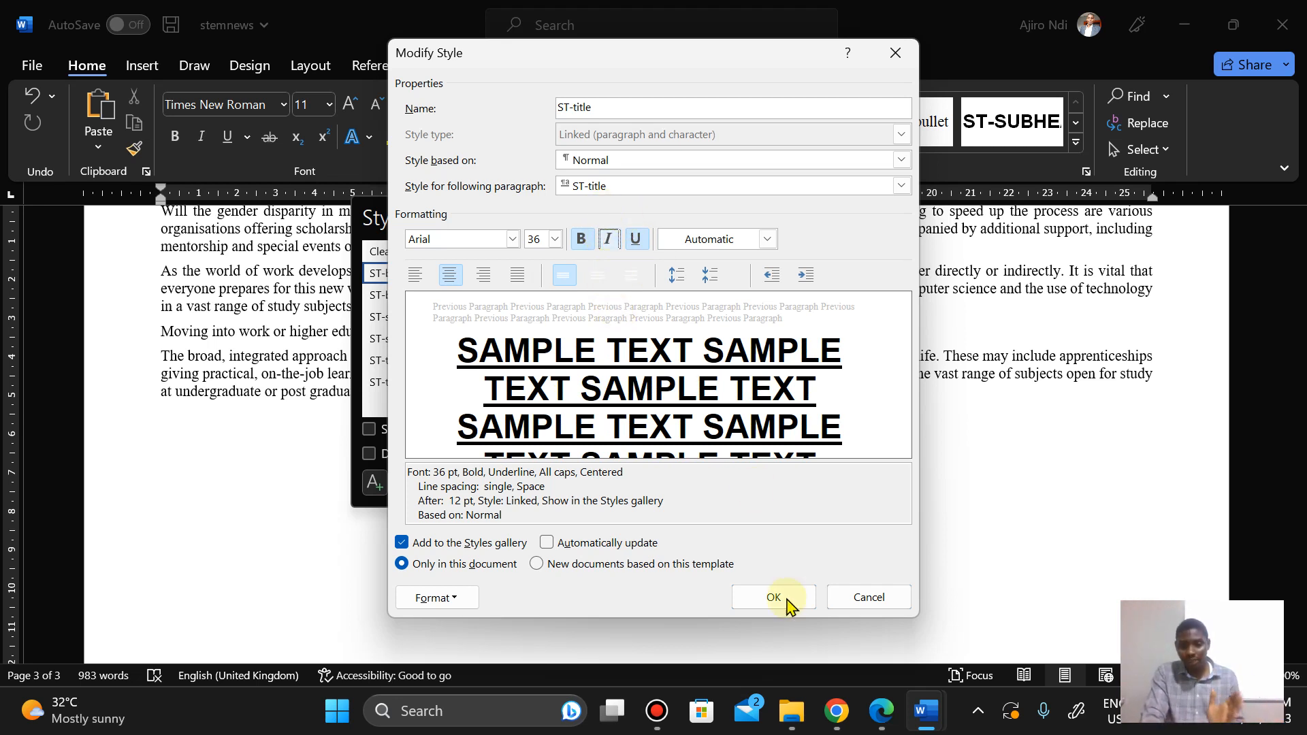
pyautogui.click(880, 714)
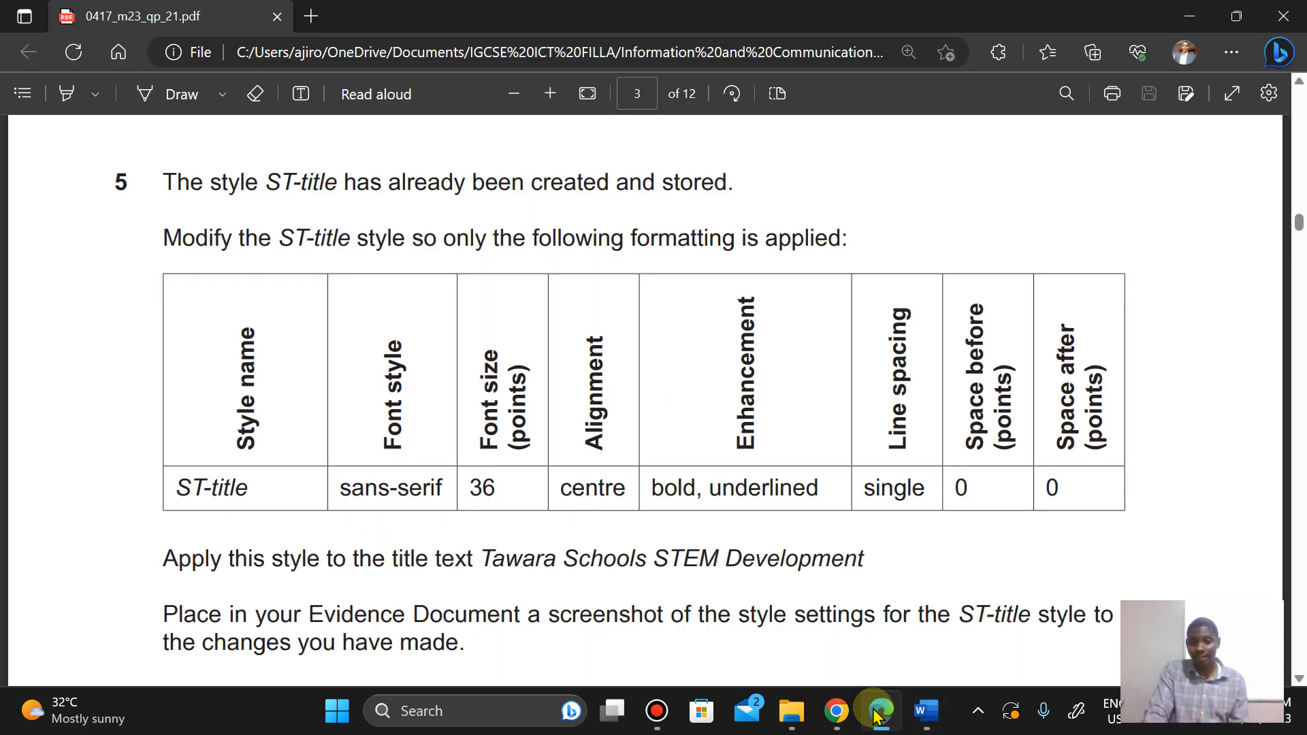
pyautogui.click(878, 715)
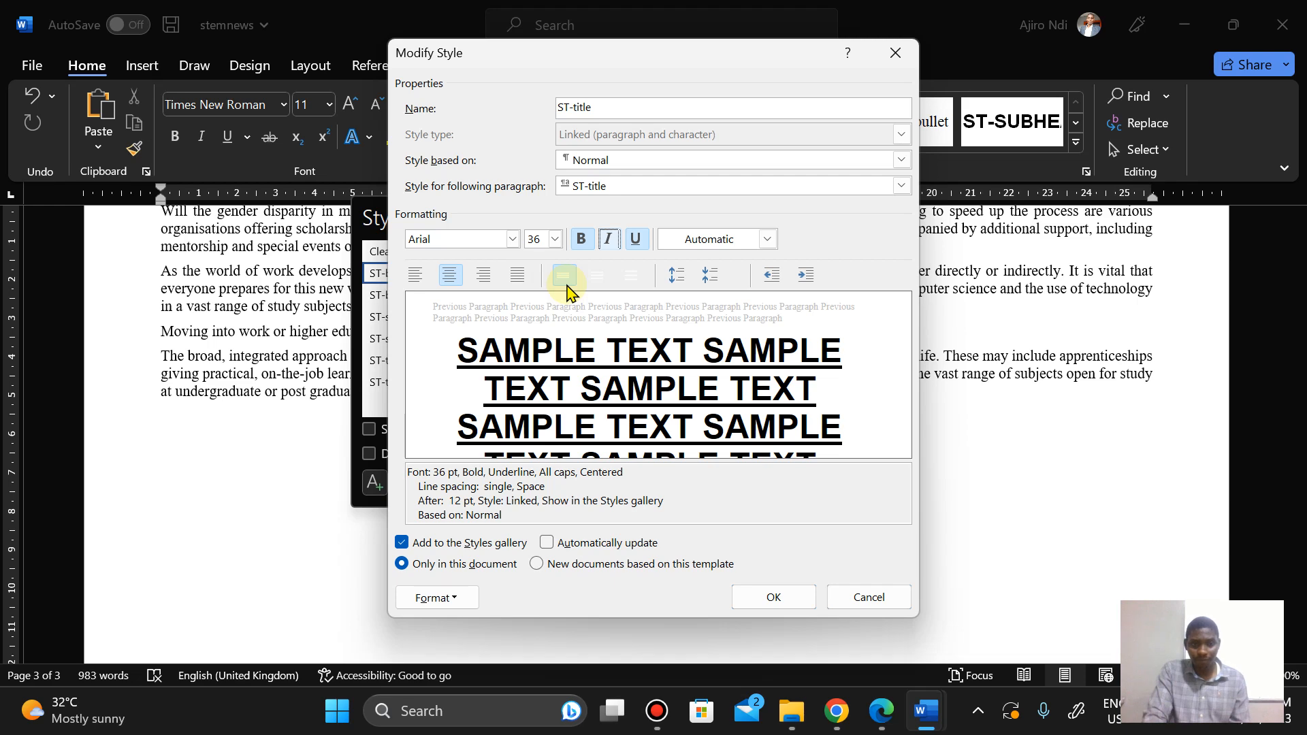
pyautogui.click(881, 721)
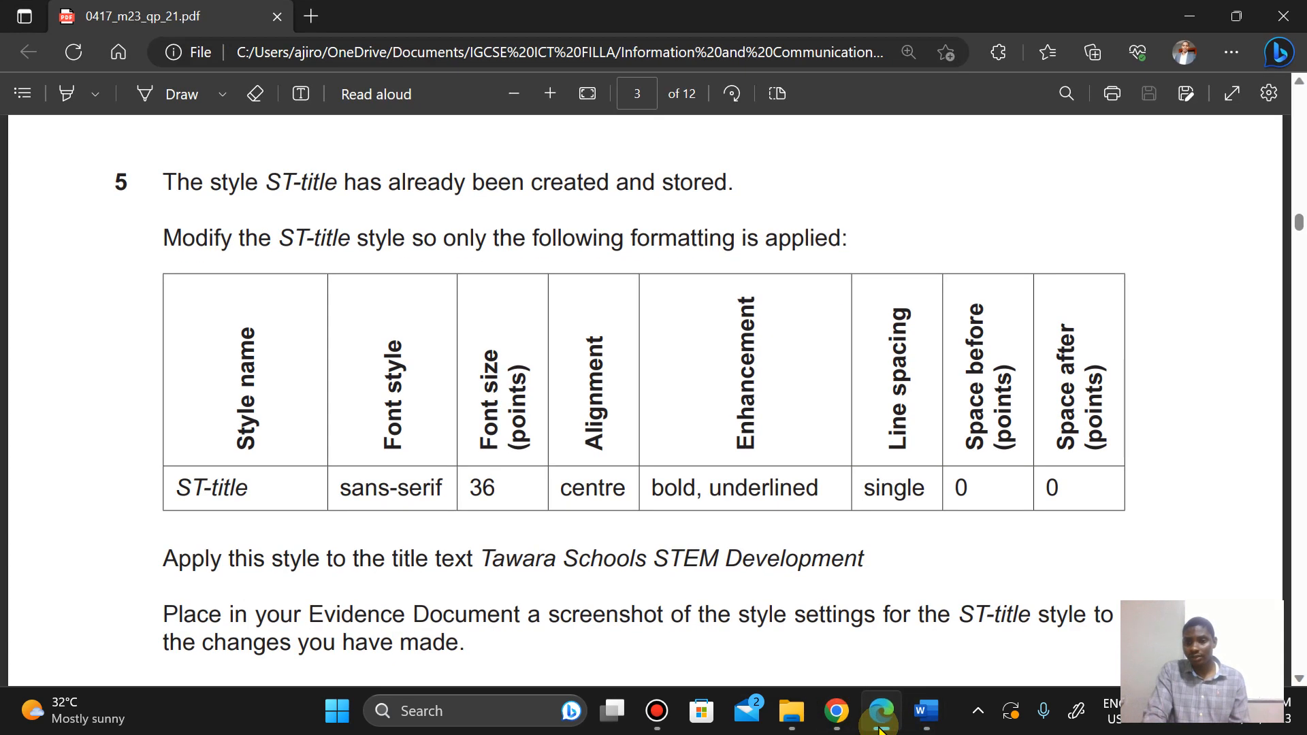
pyautogui.click(880, 727)
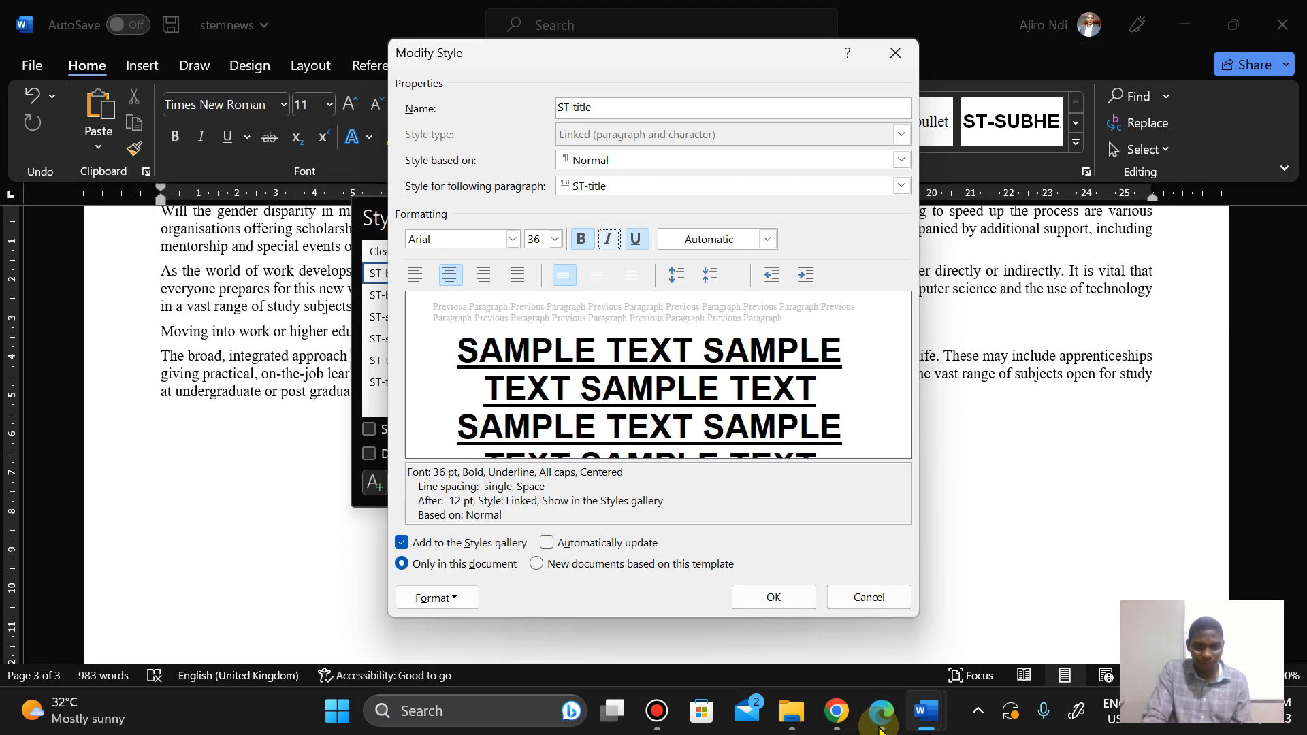
# Step: Set the ST-title style's paragraph spacing after to 0 pt
pyautogui.click(455, 600)
pyautogui.click(458, 407)
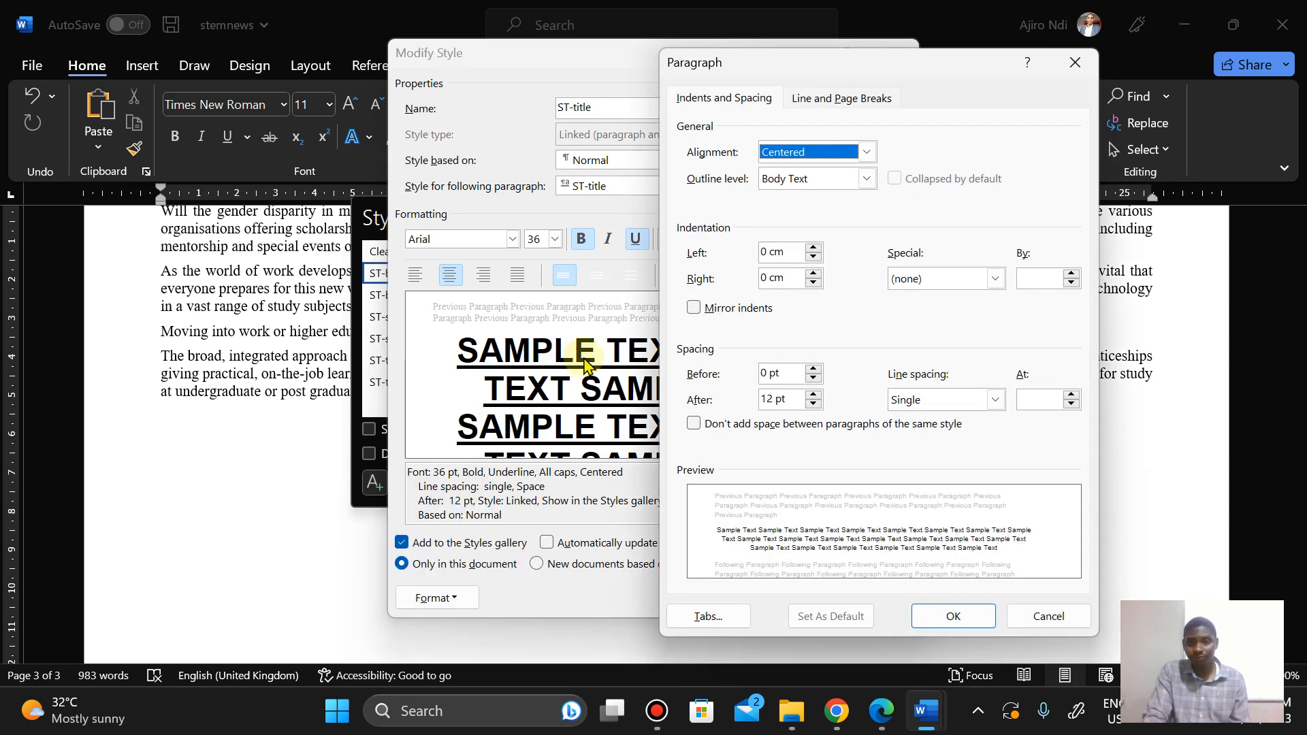
pyautogui.click(768, 401)
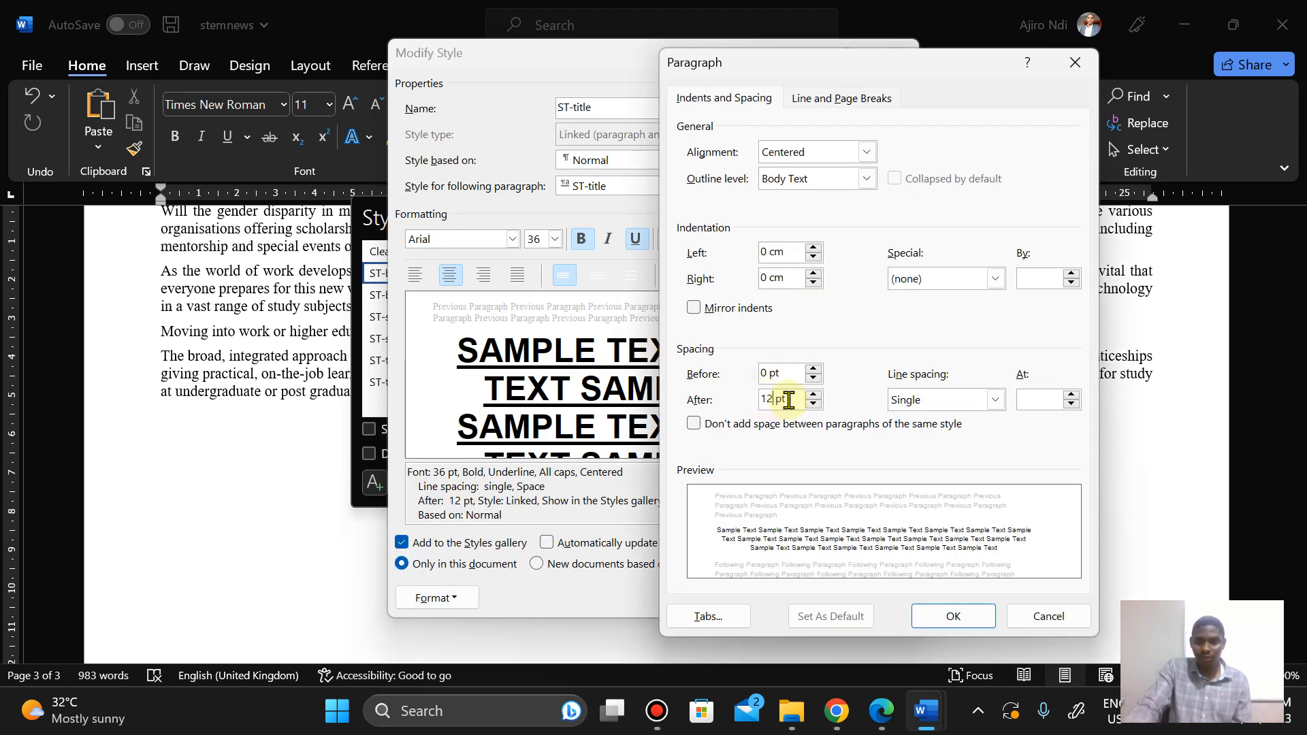
pyautogui.press('BackSpace')
pyautogui.press('BackSpace')
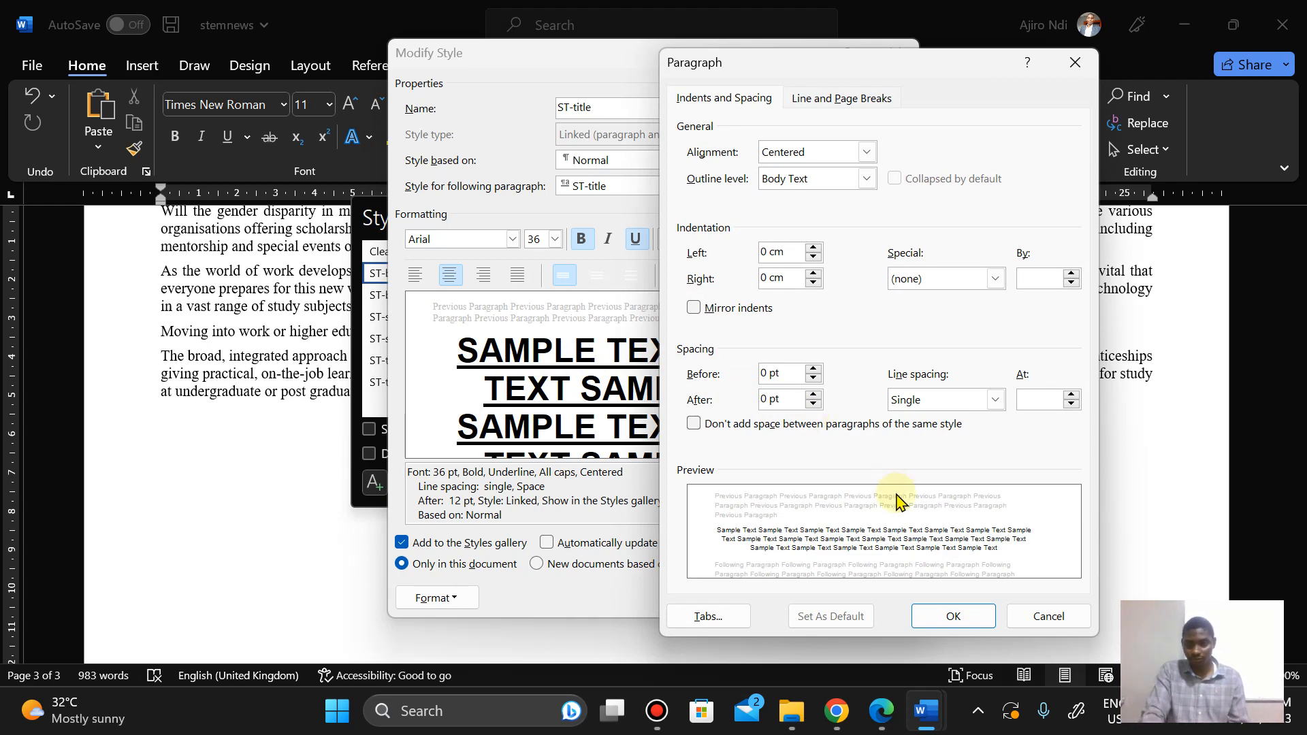
pyautogui.click(952, 615)
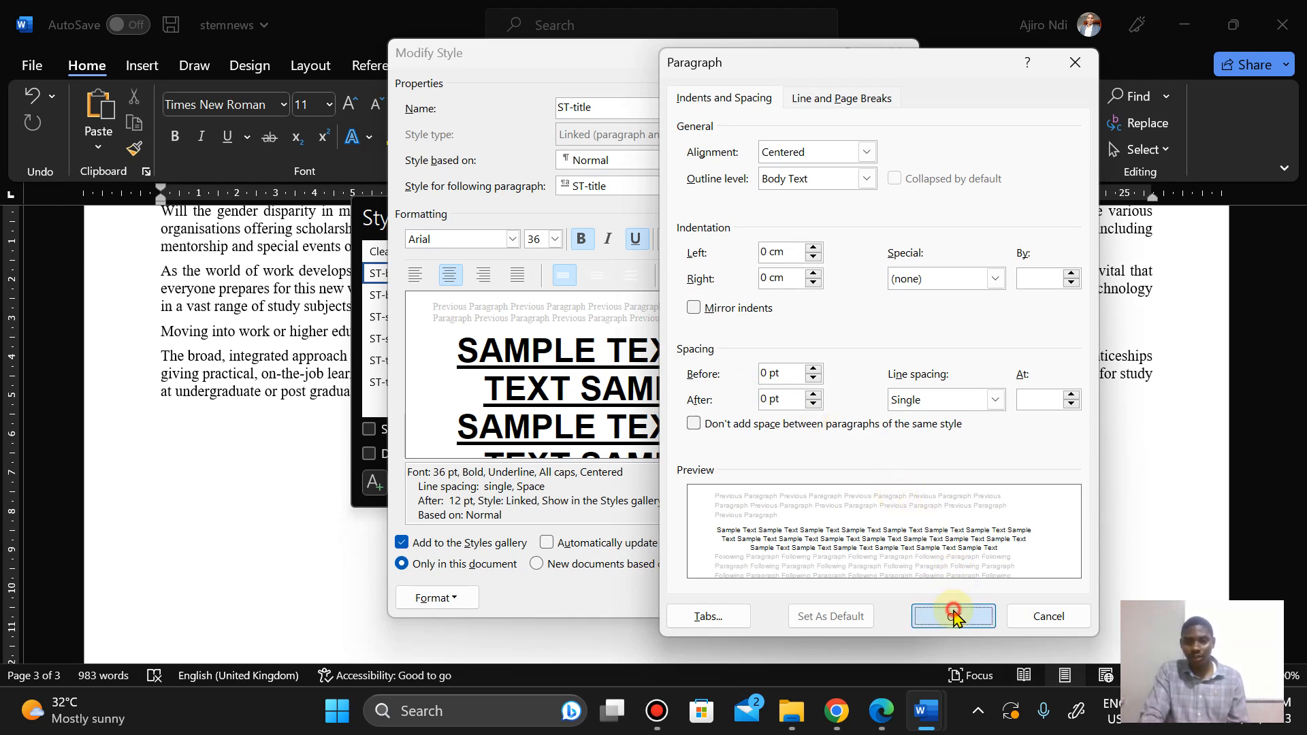
# Step: Turn off All caps in the ST-title font settings, checking the question paper, and save the modified style
pyautogui.click(436, 598)
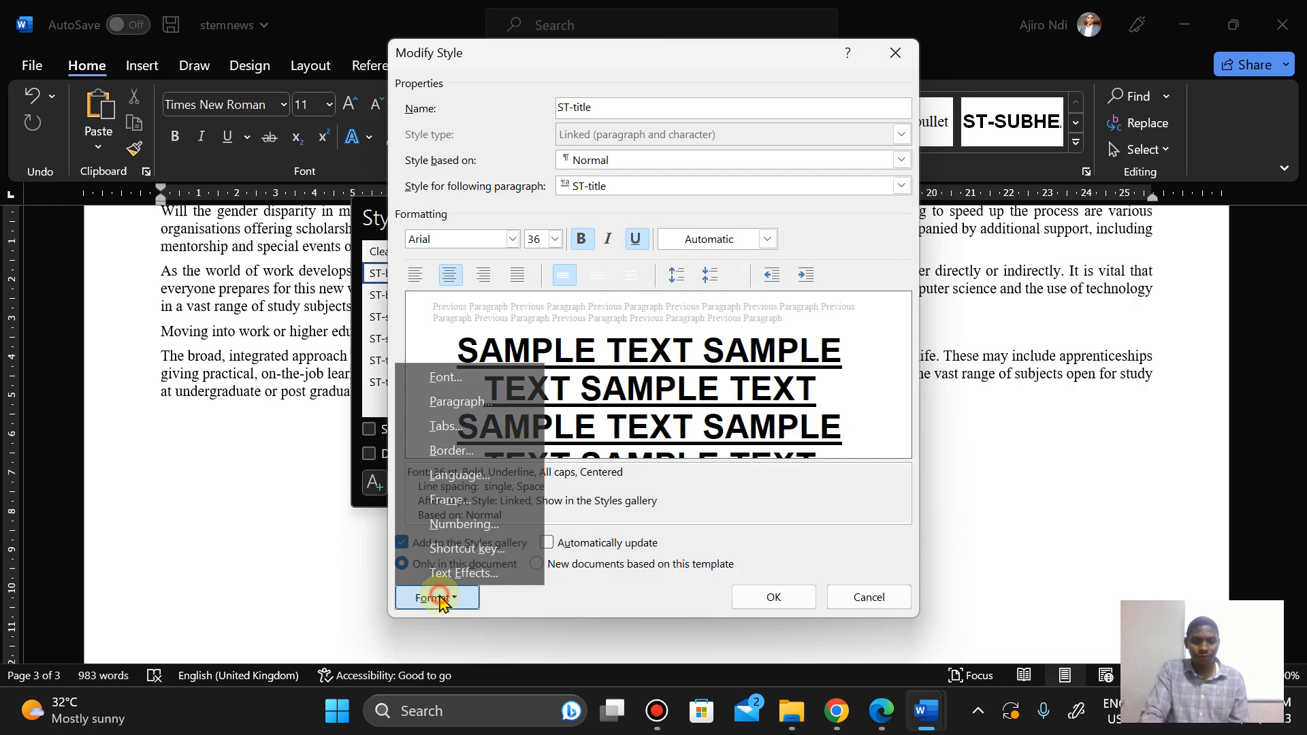
pyautogui.click(446, 378)
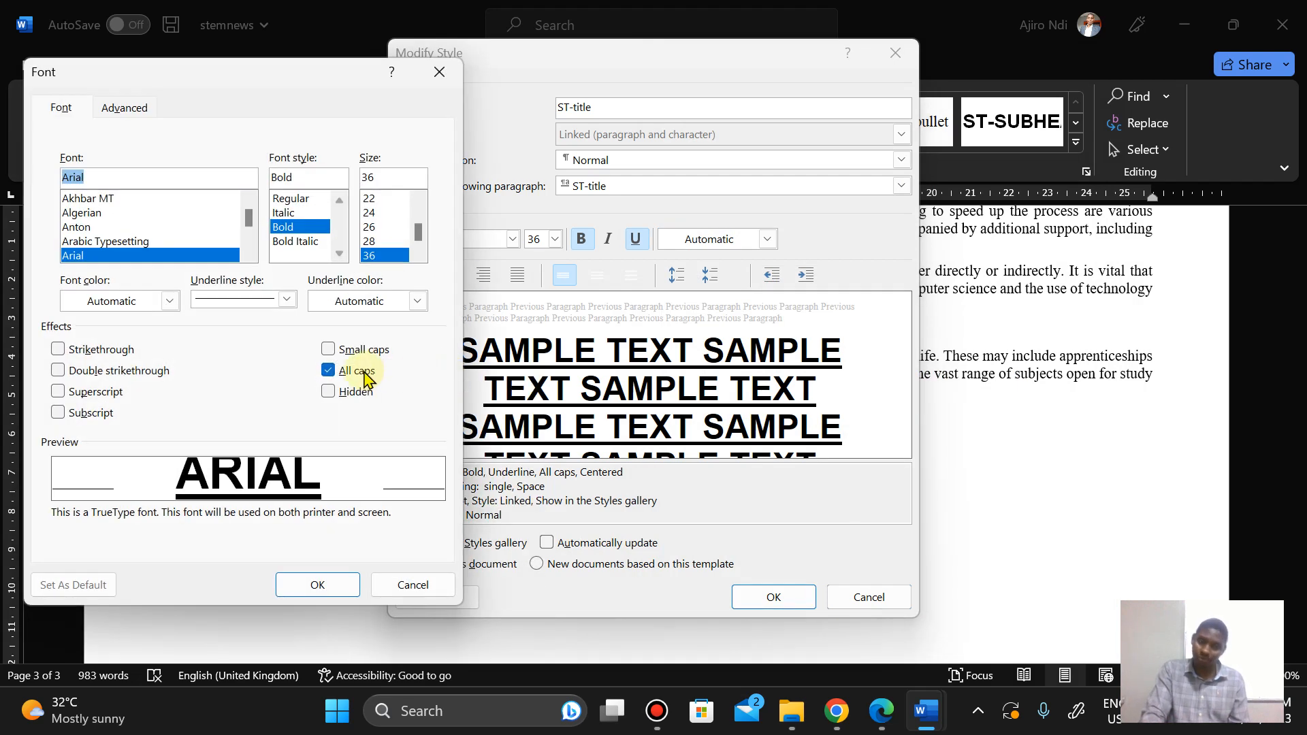
pyautogui.click(881, 712)
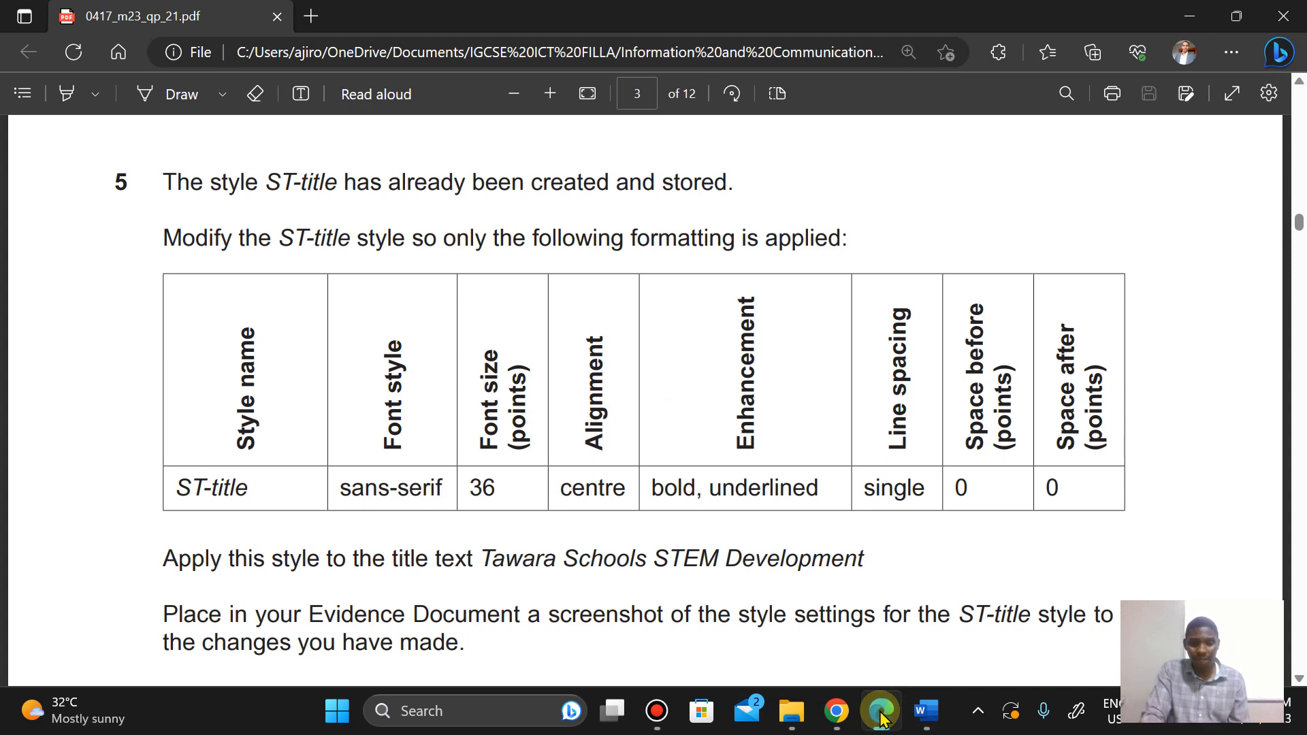
pyautogui.click(880, 712)
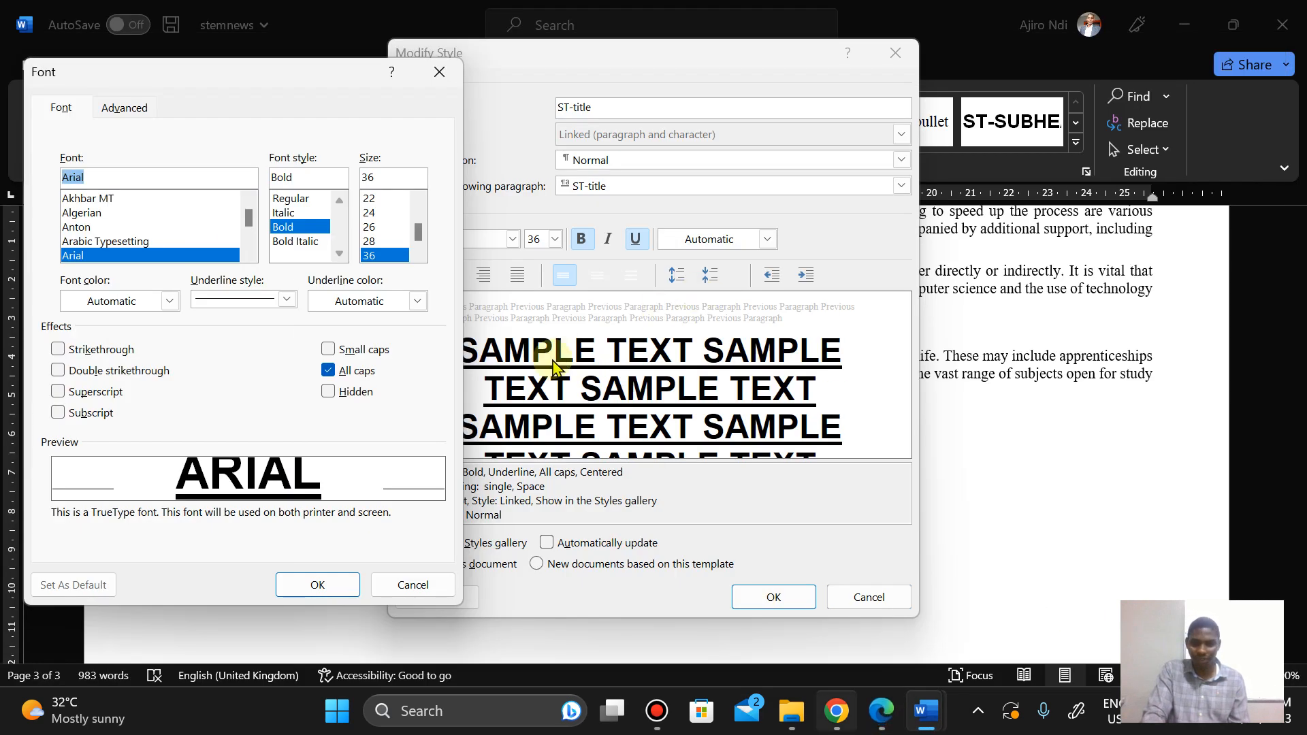
pyautogui.moveTo(837, 711)
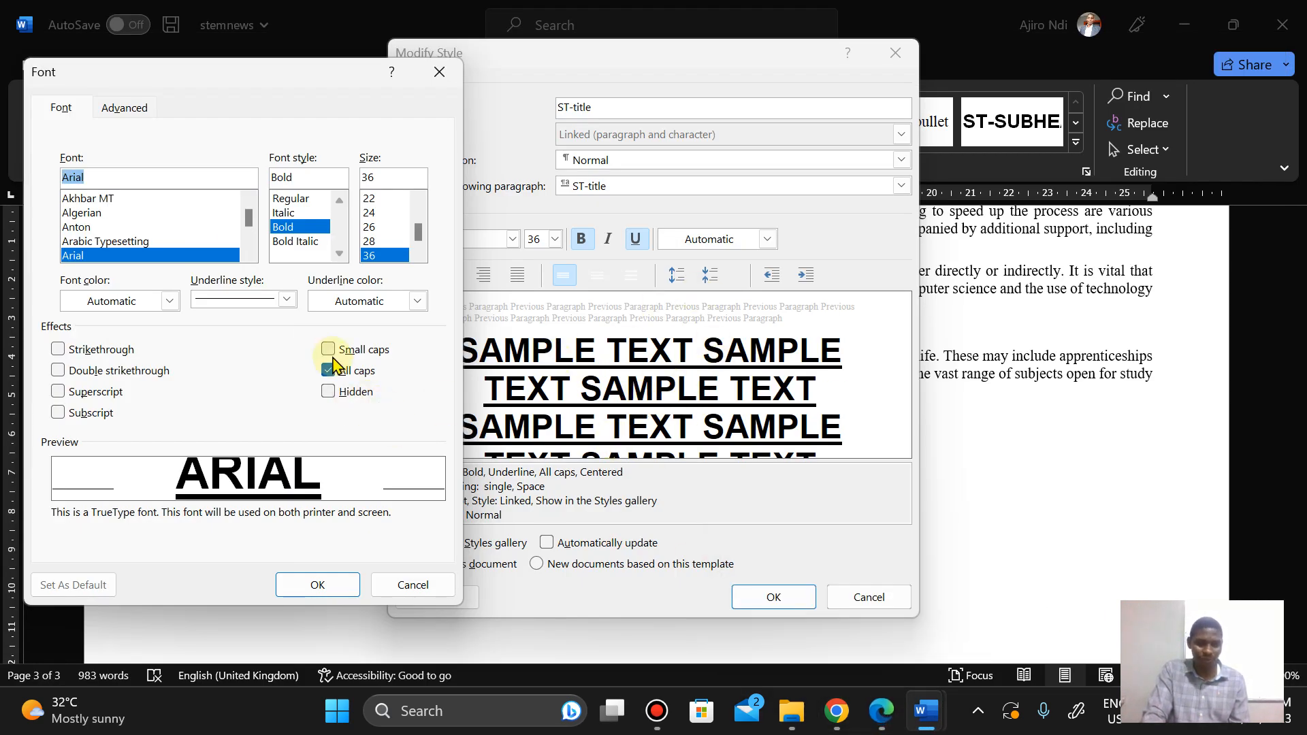
pyautogui.click(329, 376)
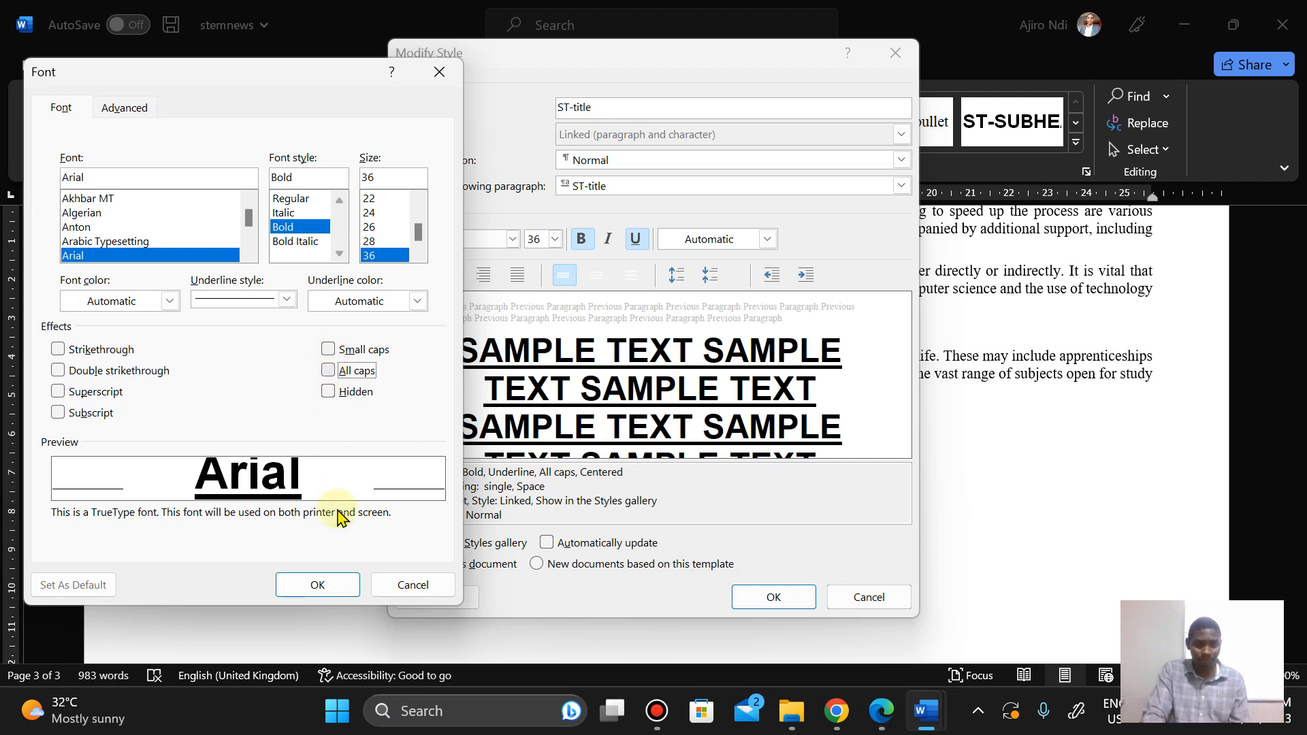
pyautogui.click(337, 587)
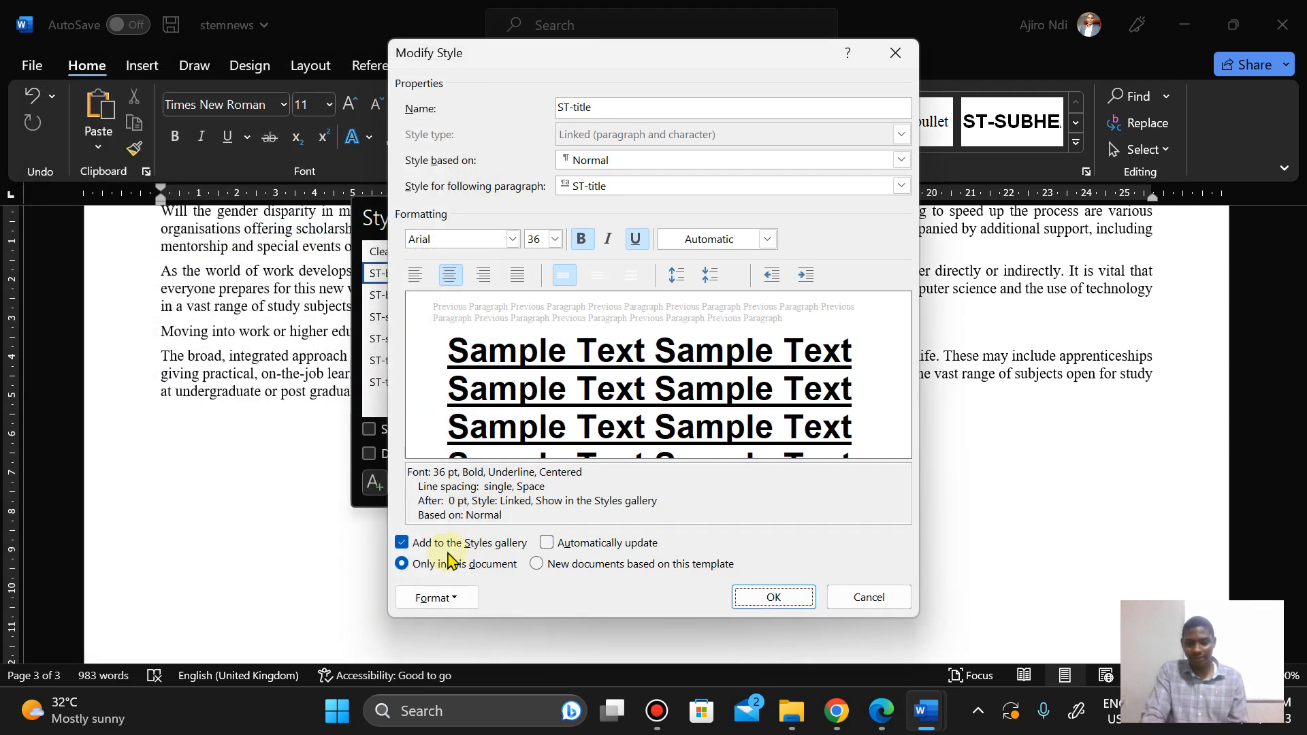
pyautogui.click(878, 717)
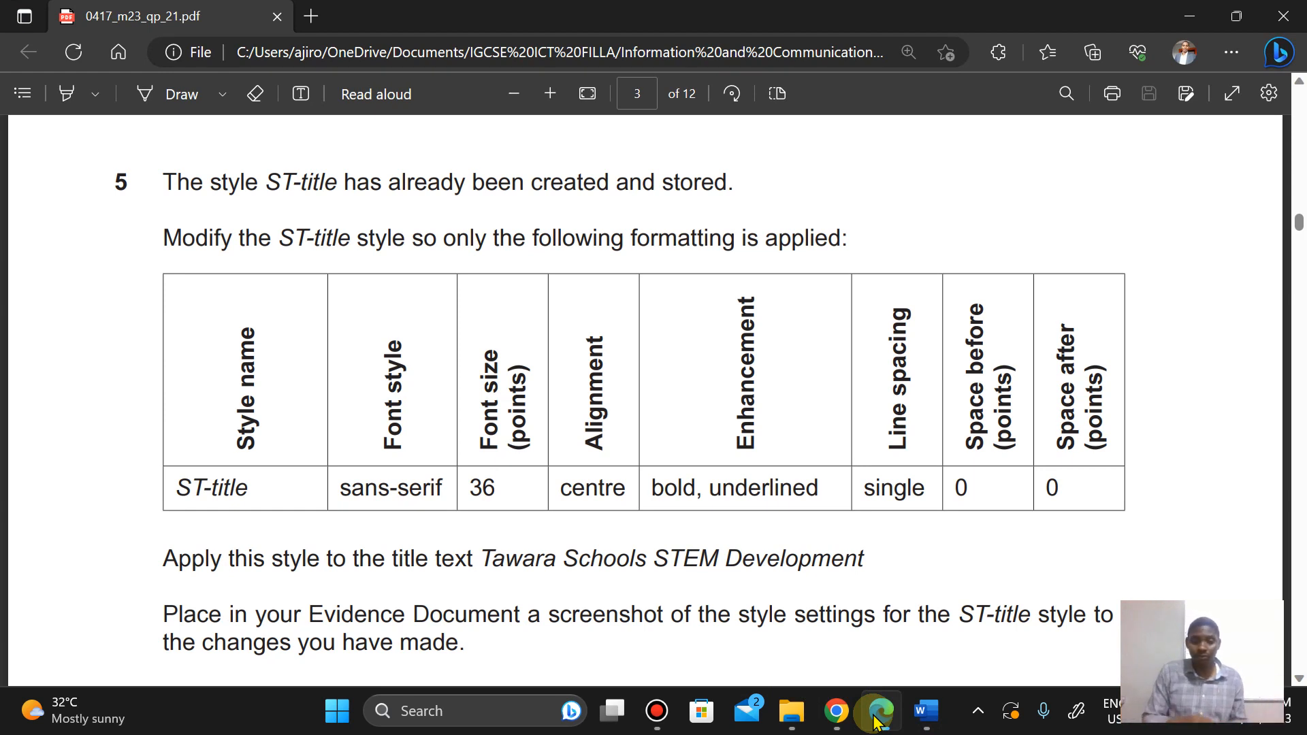
pyautogui.click(876, 720)
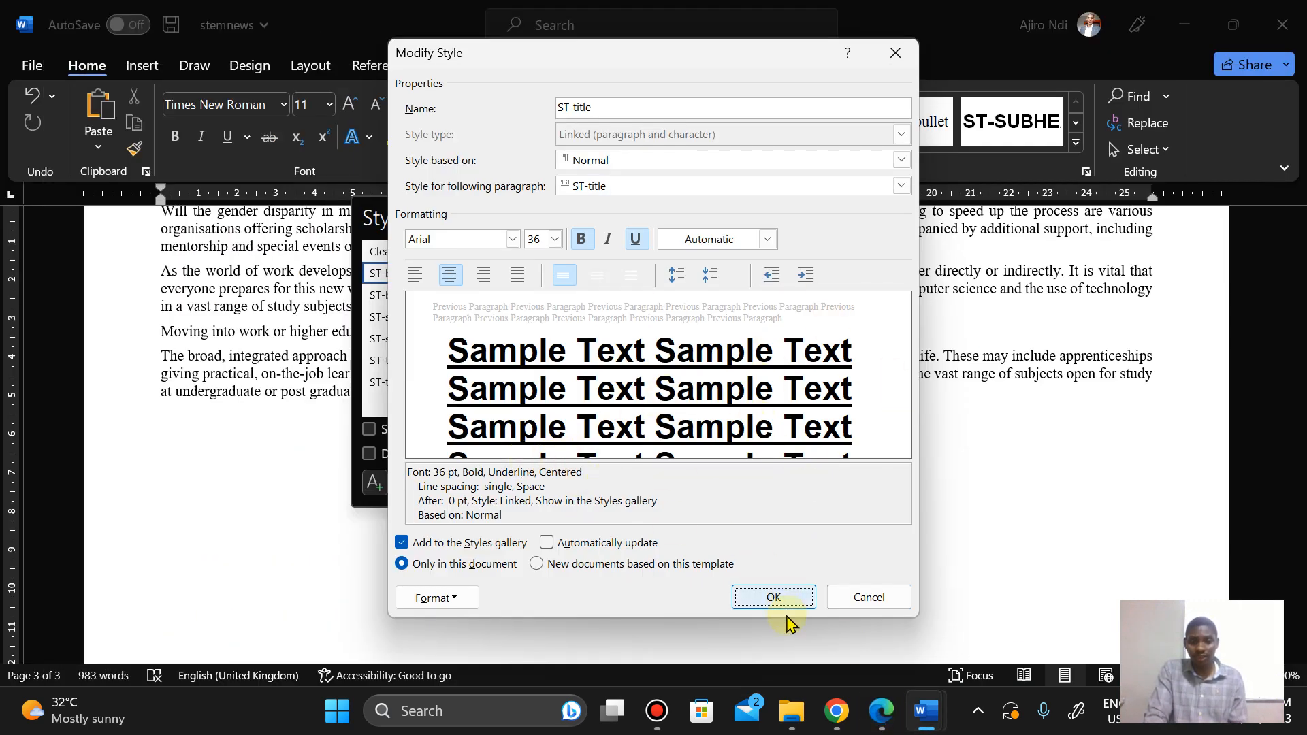
pyautogui.click(774, 599)
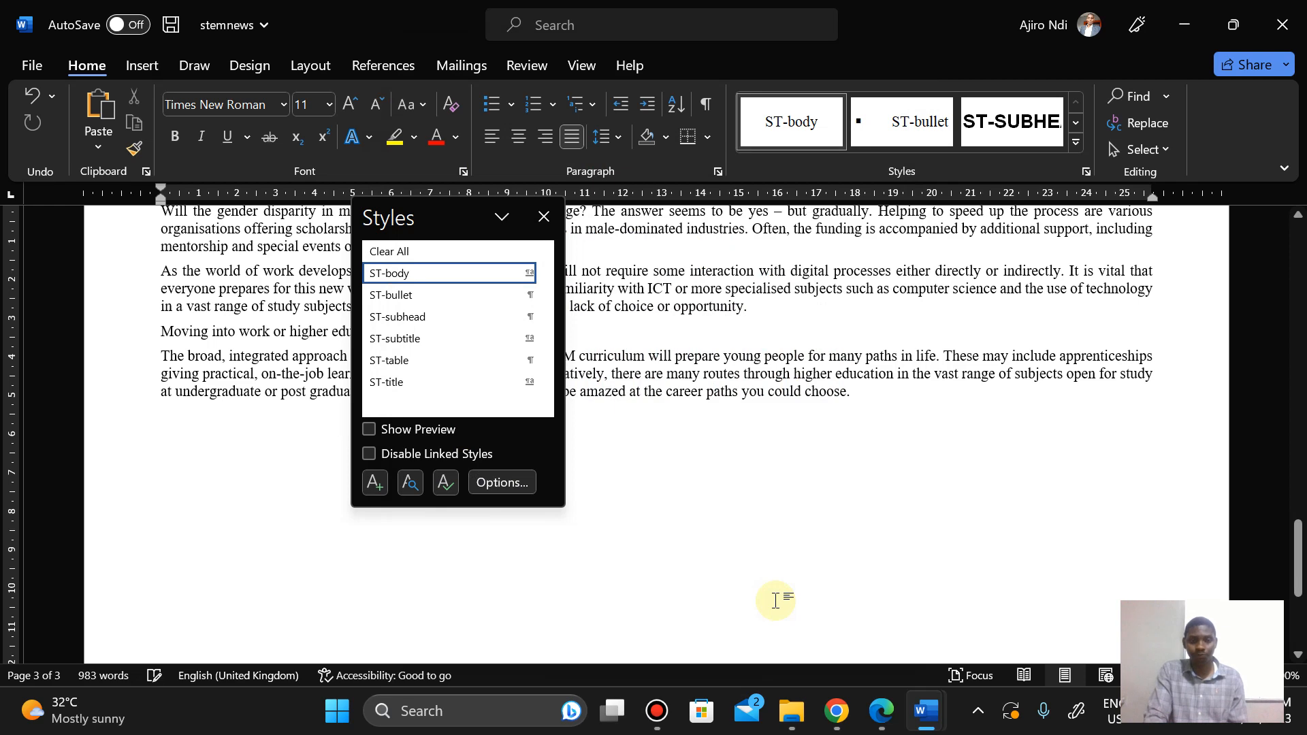
# Step: Apply the ST-title style to the title text Tawara Schools STEM Development at the start of stemnews
pyautogui.click(888, 723)
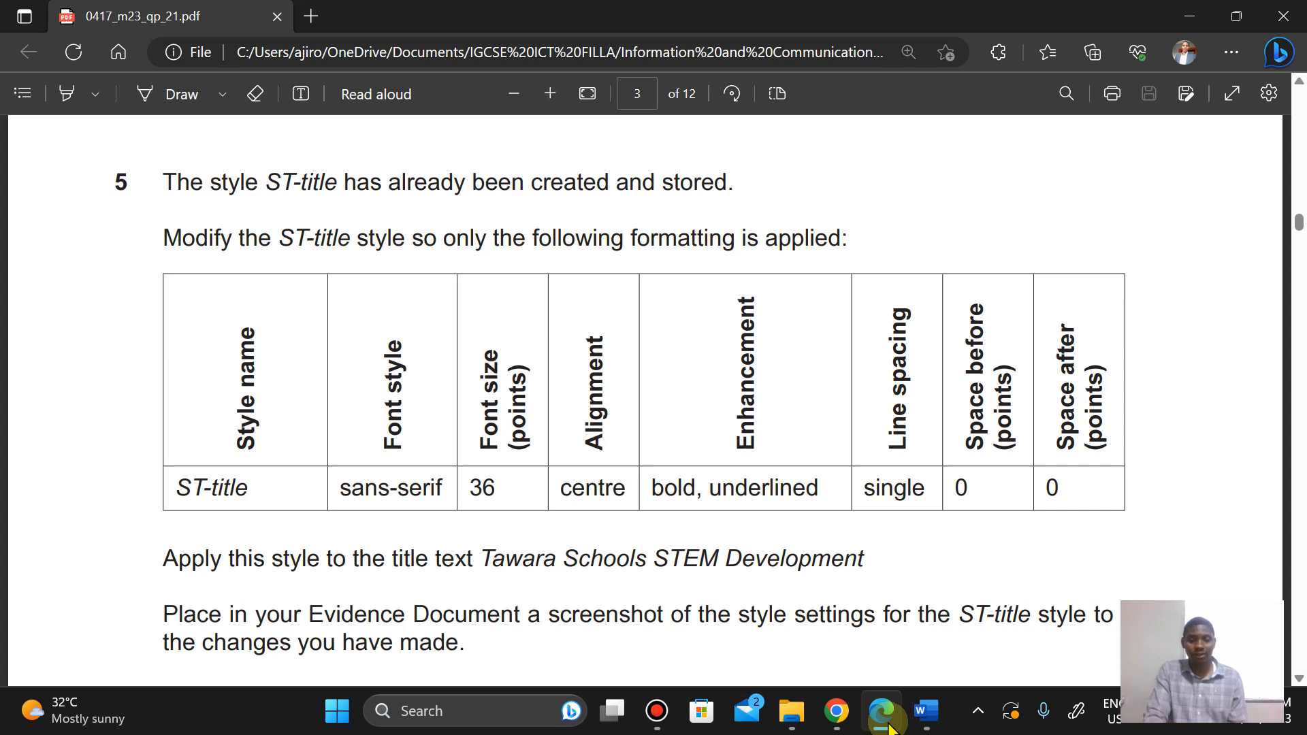
pyautogui.click(887, 723)
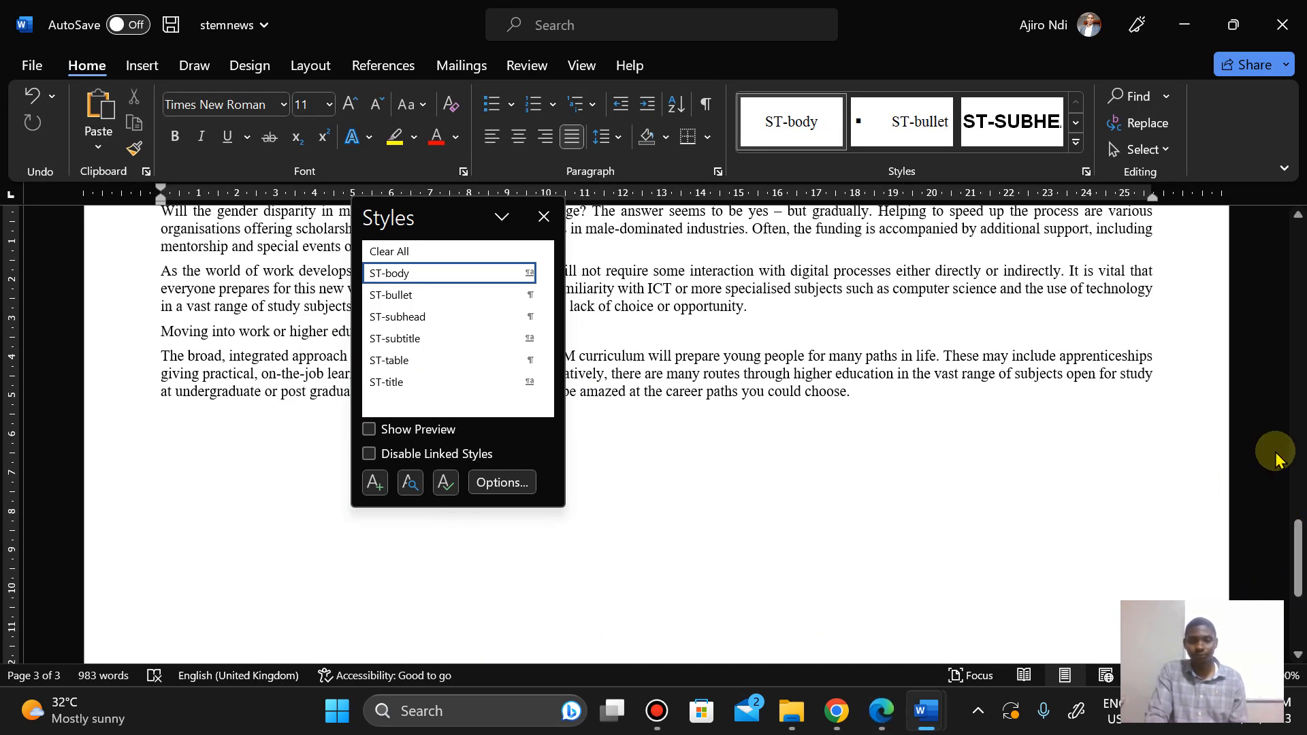
pyautogui.click(482, 412)
pyautogui.click(543, 218)
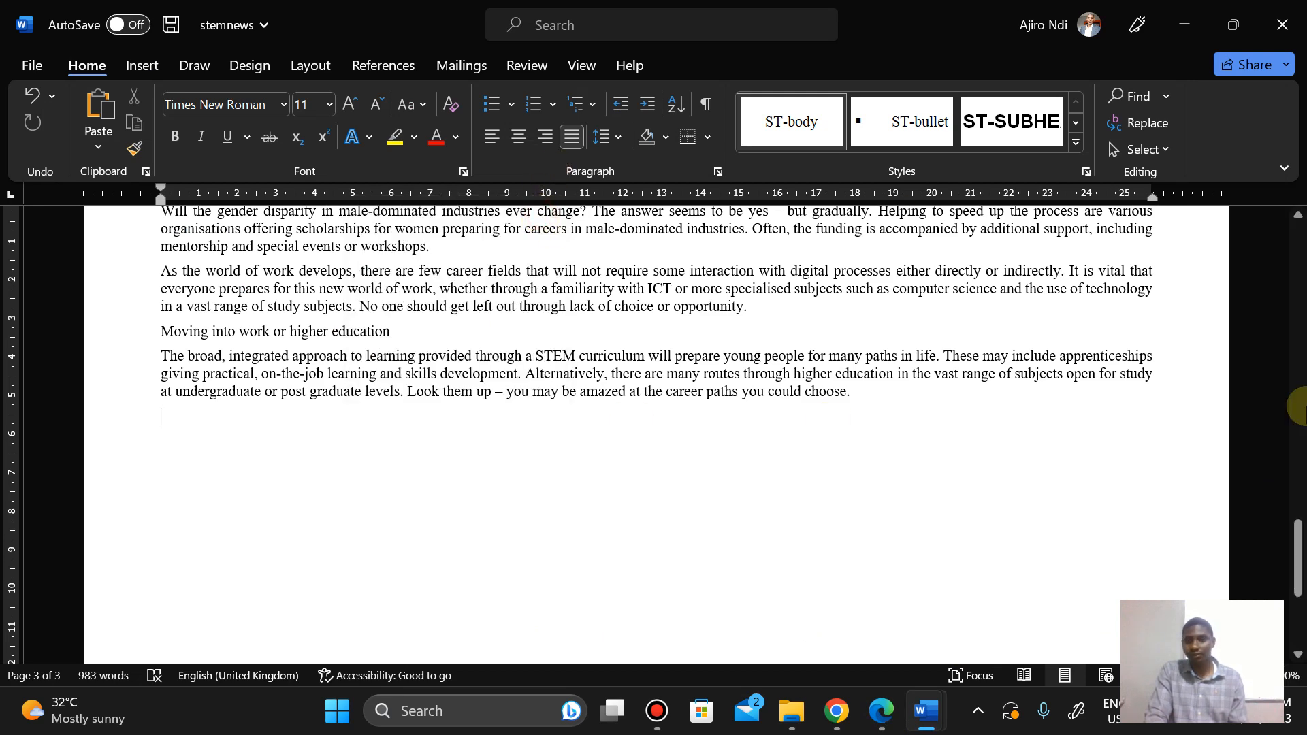
pyautogui.click(1299, 293)
pyautogui.click(1298, 293)
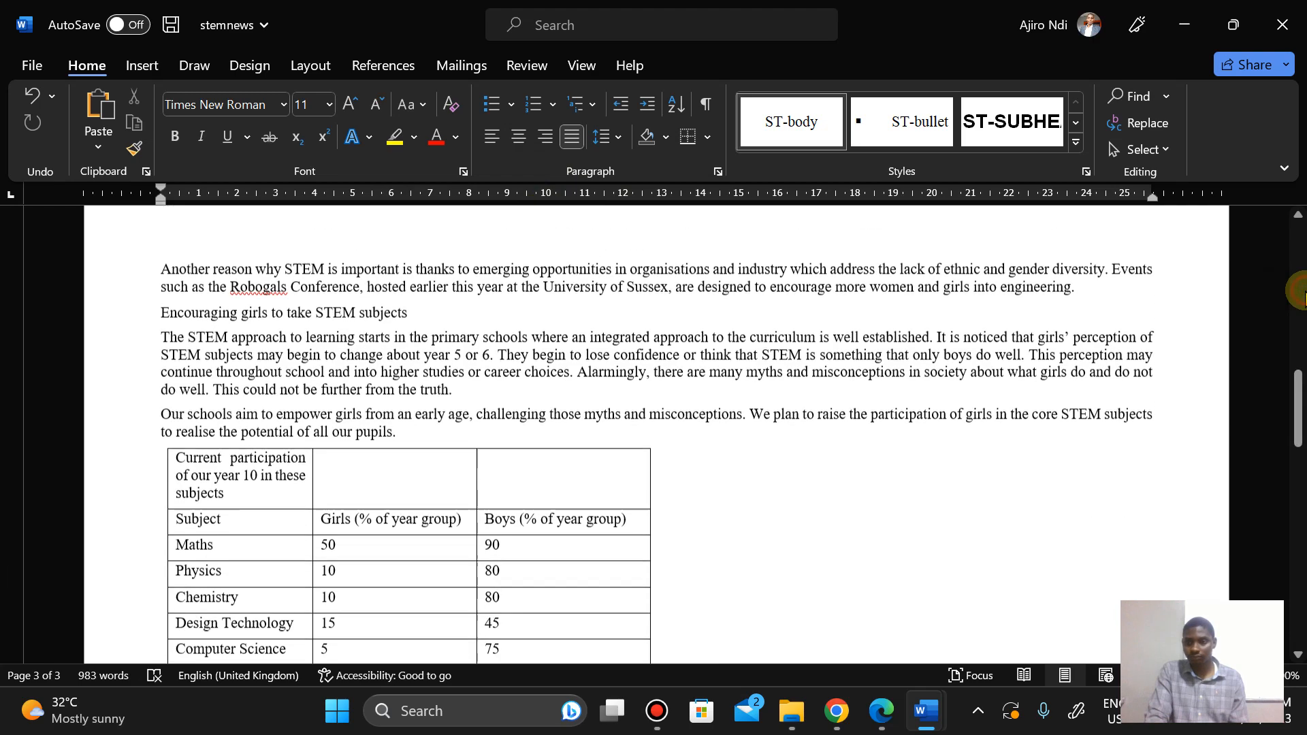
pyautogui.click(1299, 213)
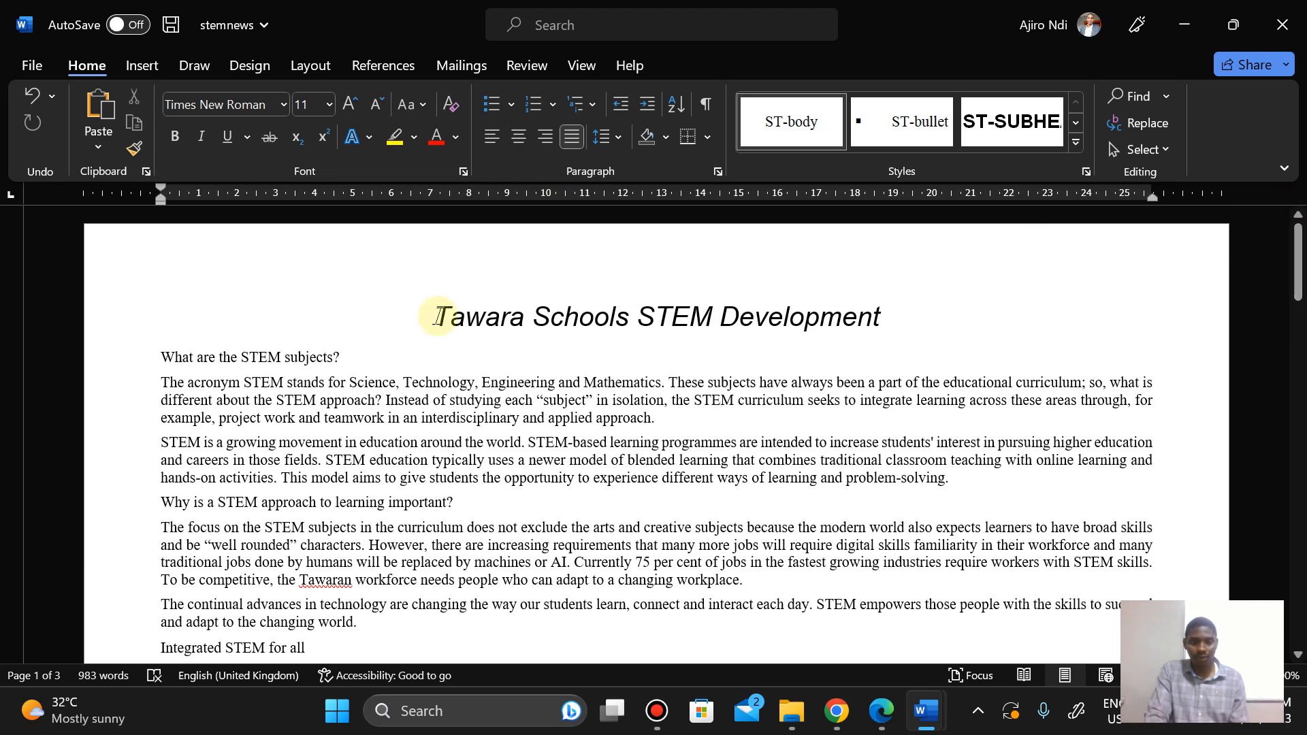
pyautogui.click(437, 316)
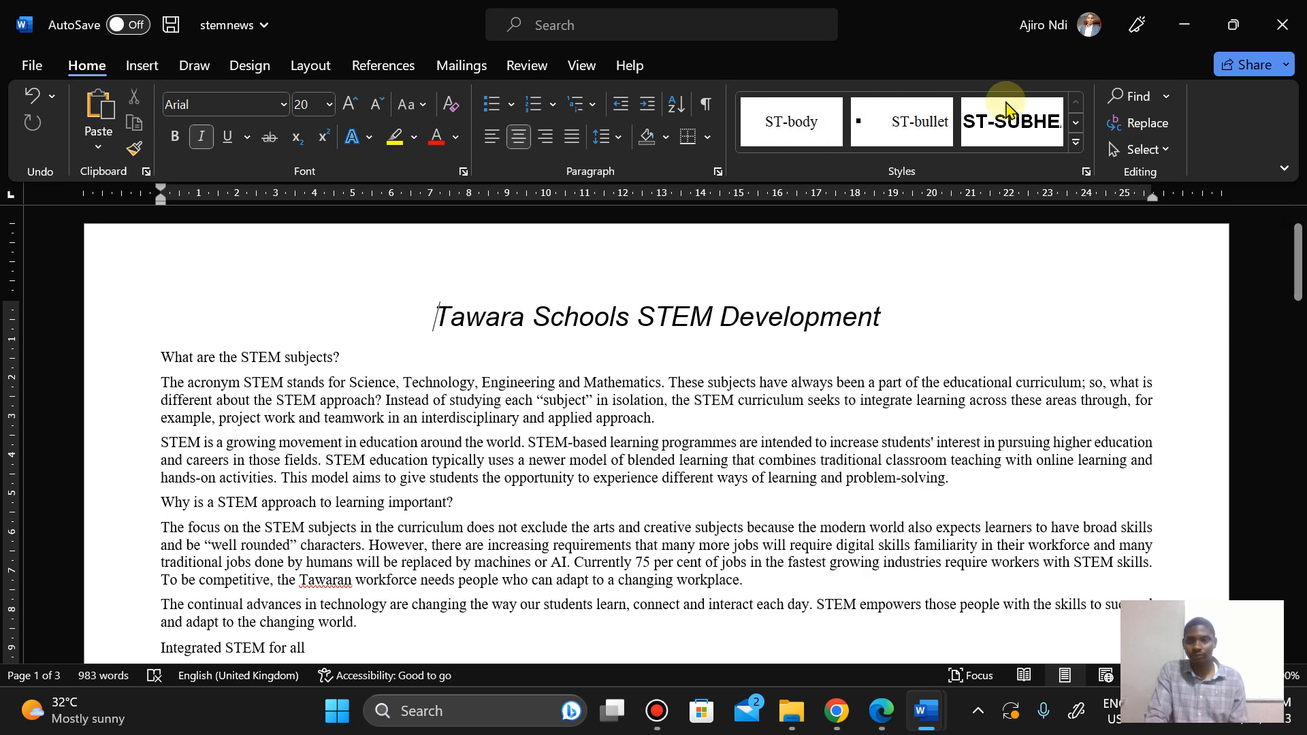
pyautogui.click(1076, 141)
pyautogui.click(901, 177)
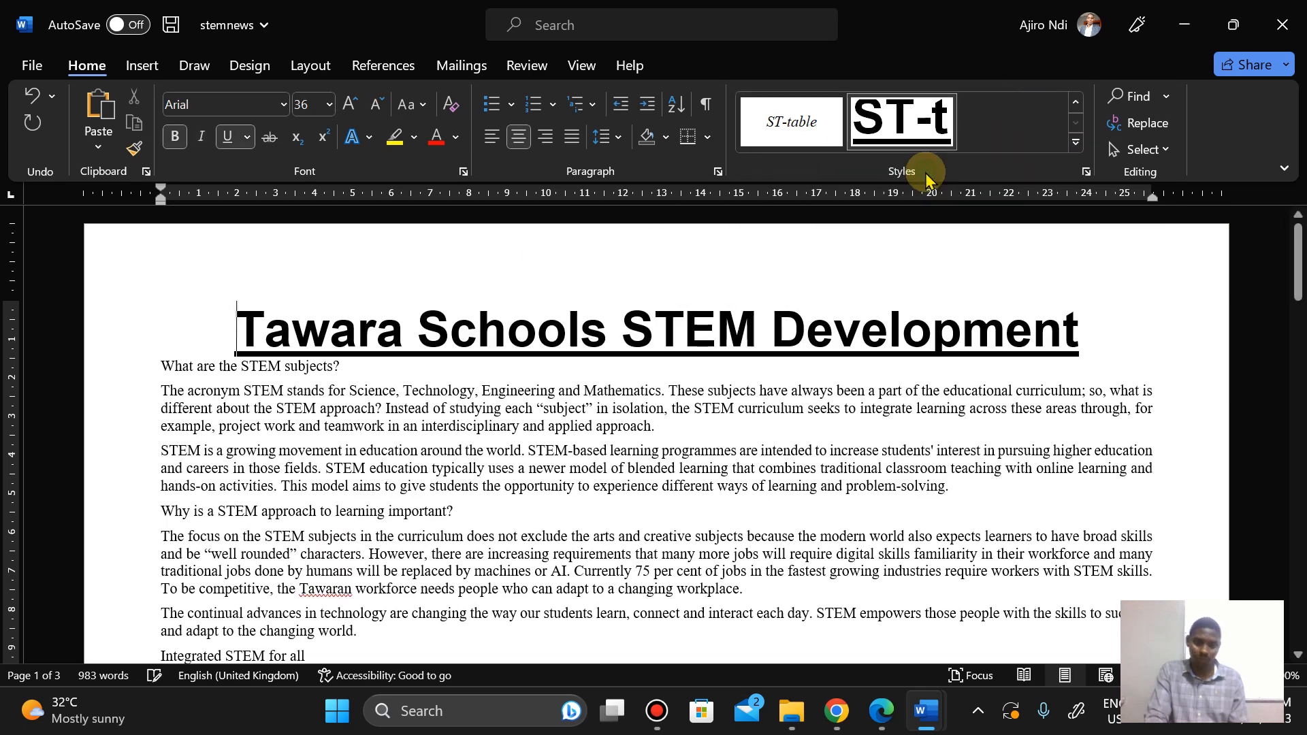
# Step: Review Step 5's evidence instructions in the question paper and reopen the Modify Style dialog for ST-title in stemnews
pyautogui.click(880, 711)
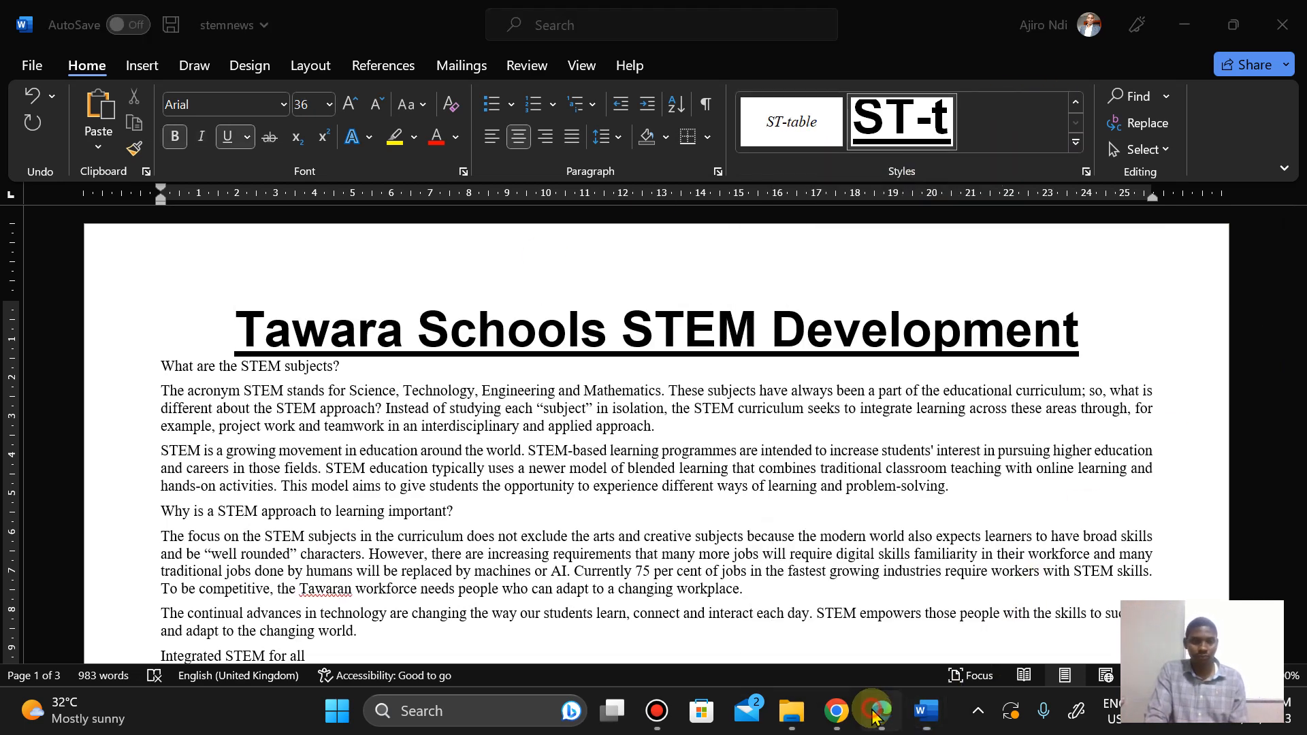
pyautogui.press('Down')
pyautogui.press('Down')
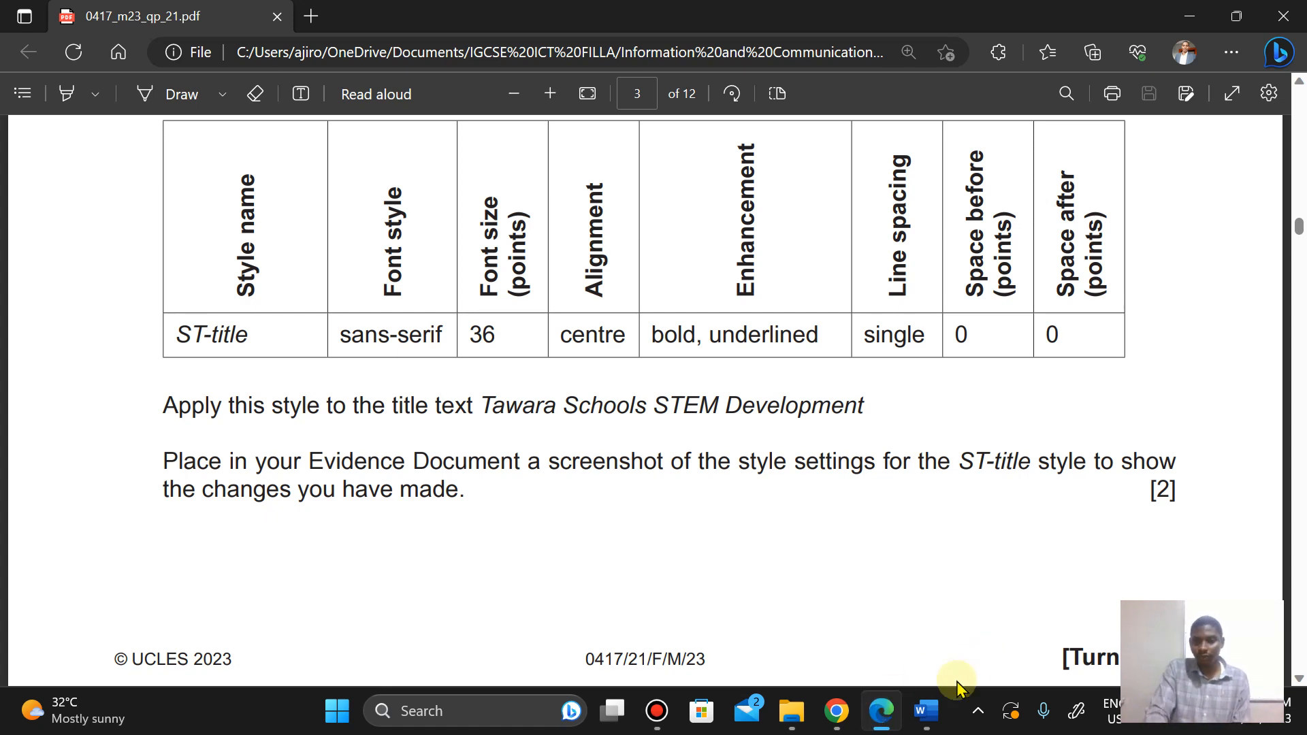
pyautogui.moveTo(927, 711)
pyautogui.click(1008, 582)
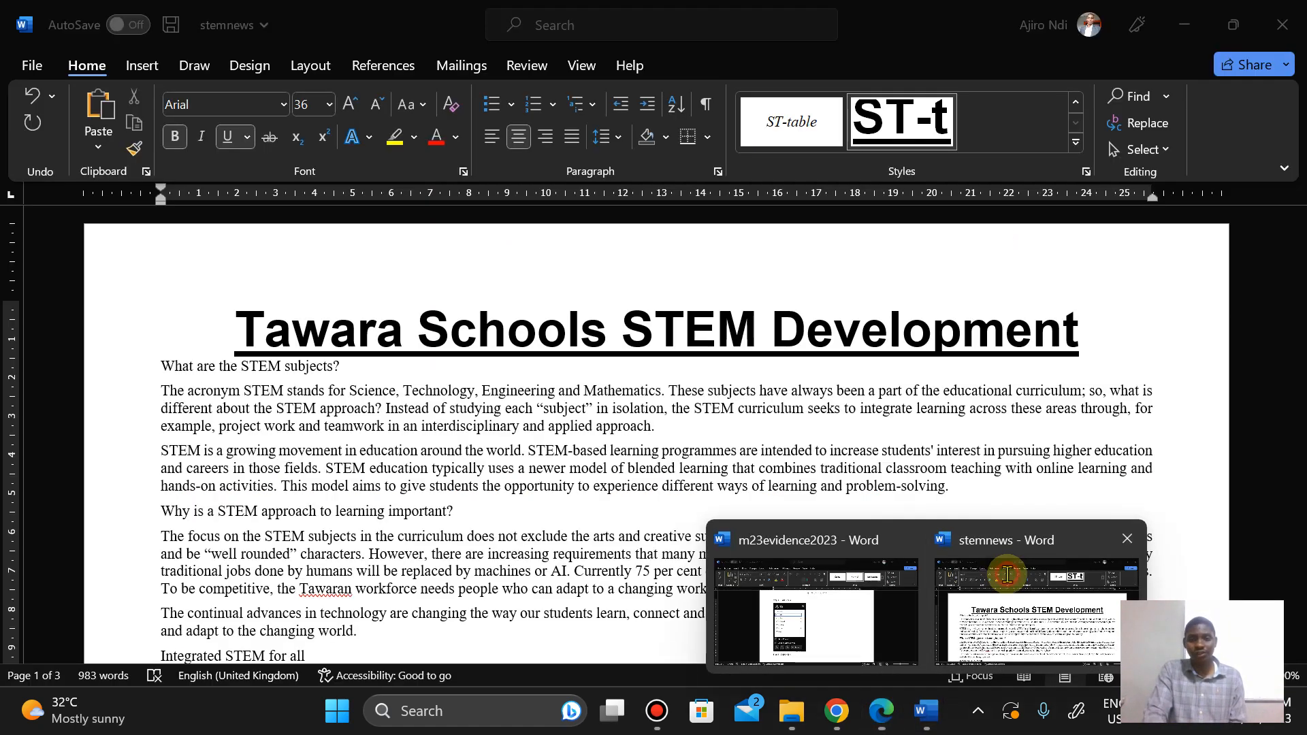
pyautogui.click(1086, 170)
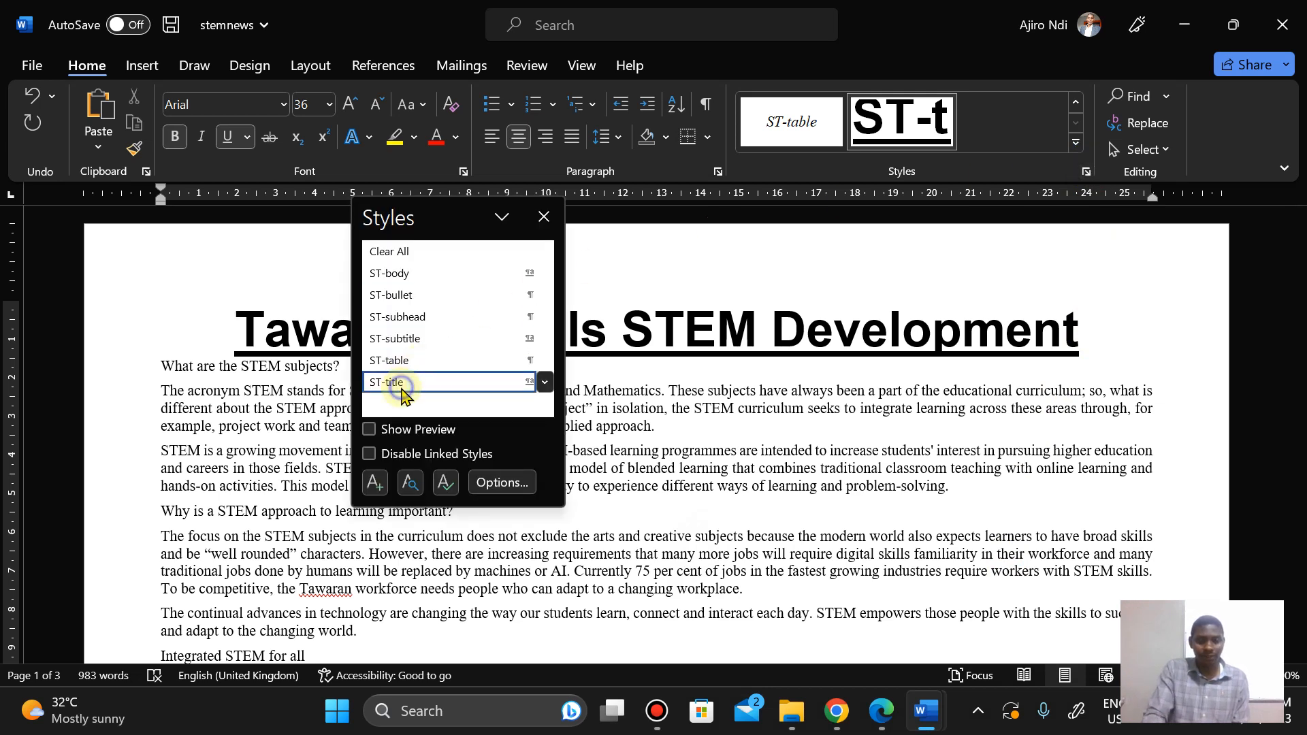
pyautogui.rightClick(402, 390)
pyautogui.click(385, 448)
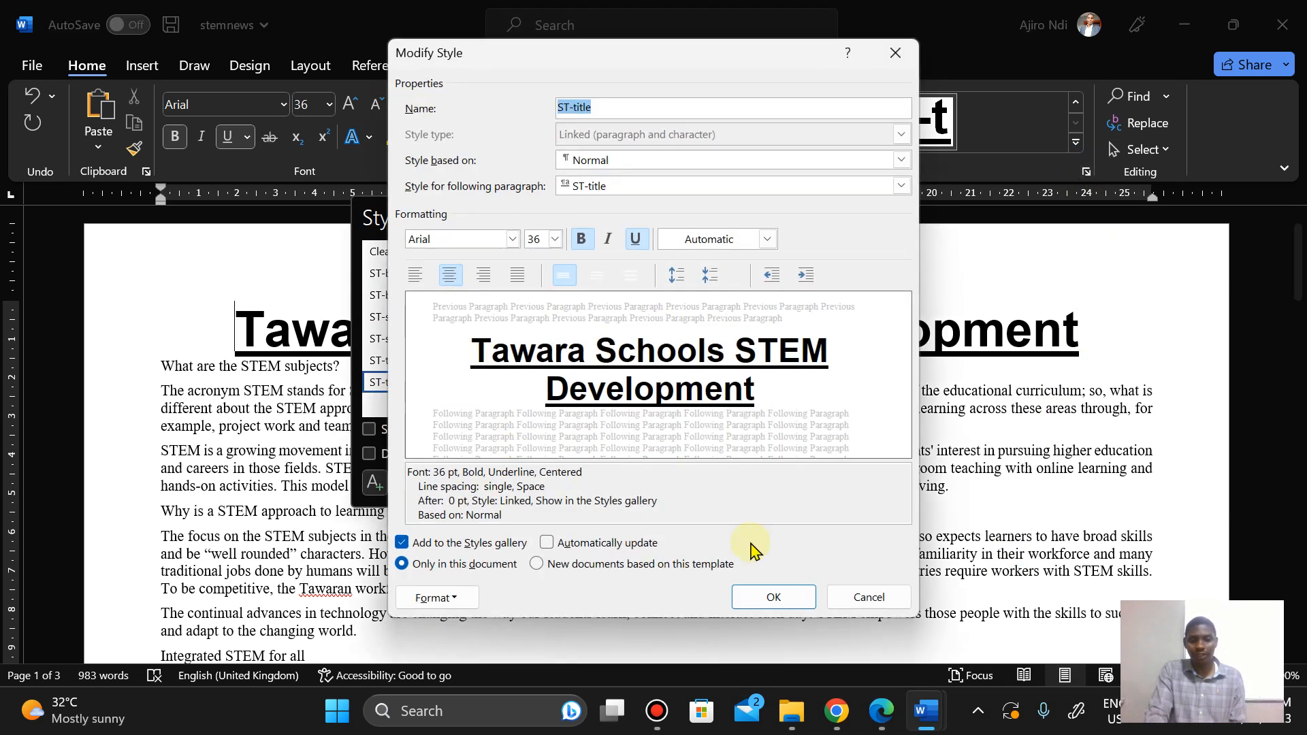
# Step: Compare the ST-title Modify Style settings with the question paper's Step 5 formatting table
pyautogui.click(882, 711)
pyautogui.scroll(1, 643, 340)
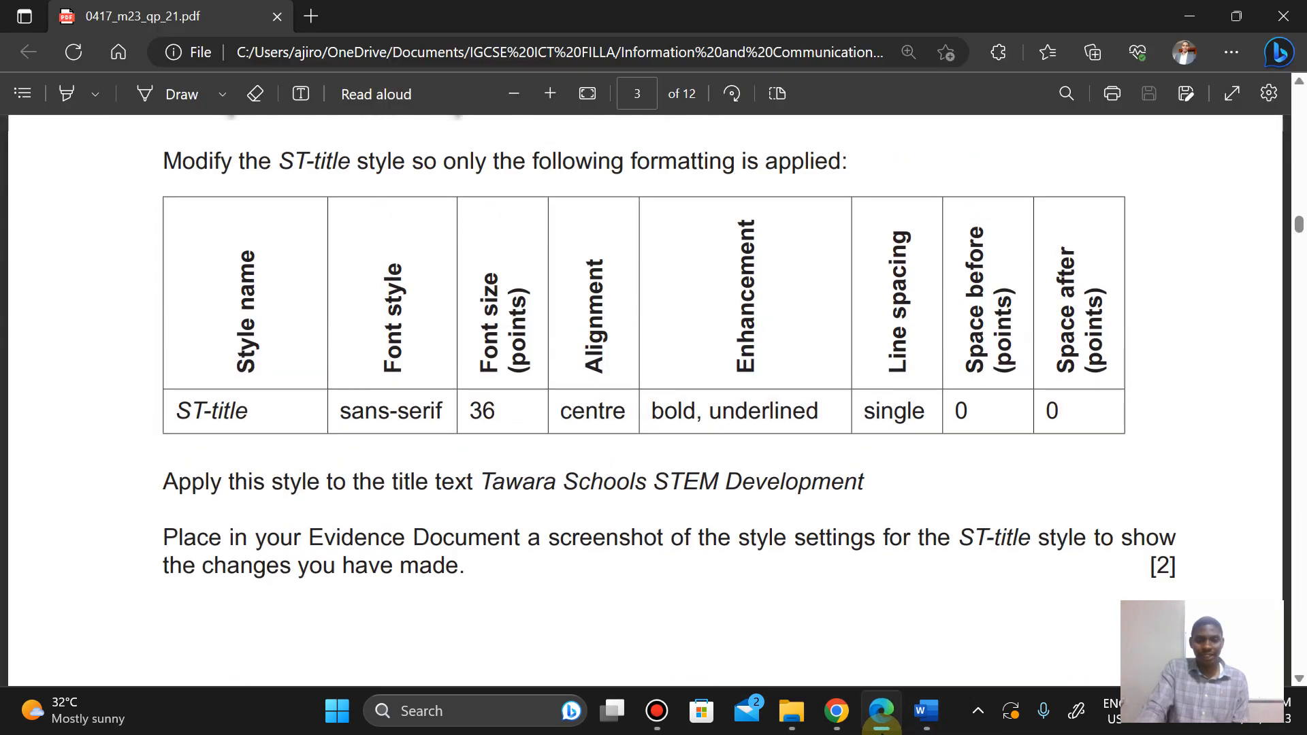
pyautogui.click(882, 713)
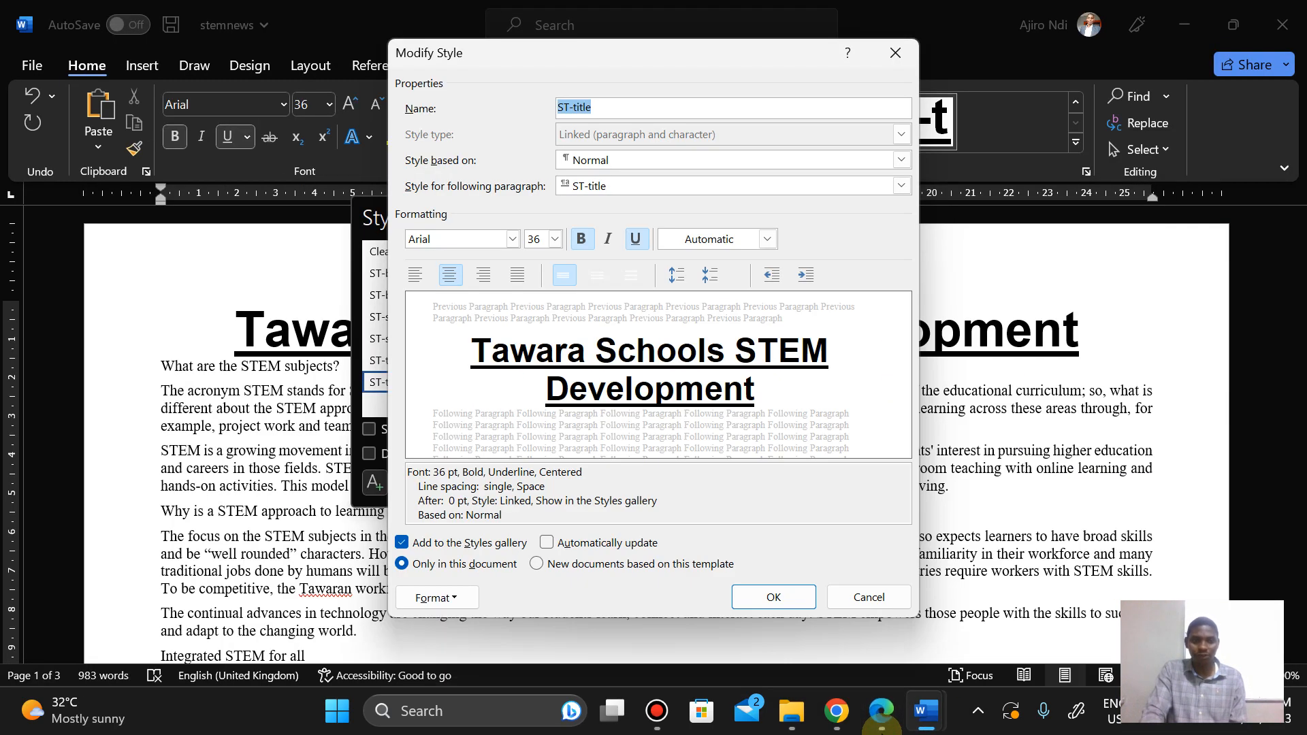
pyautogui.click(882, 713)
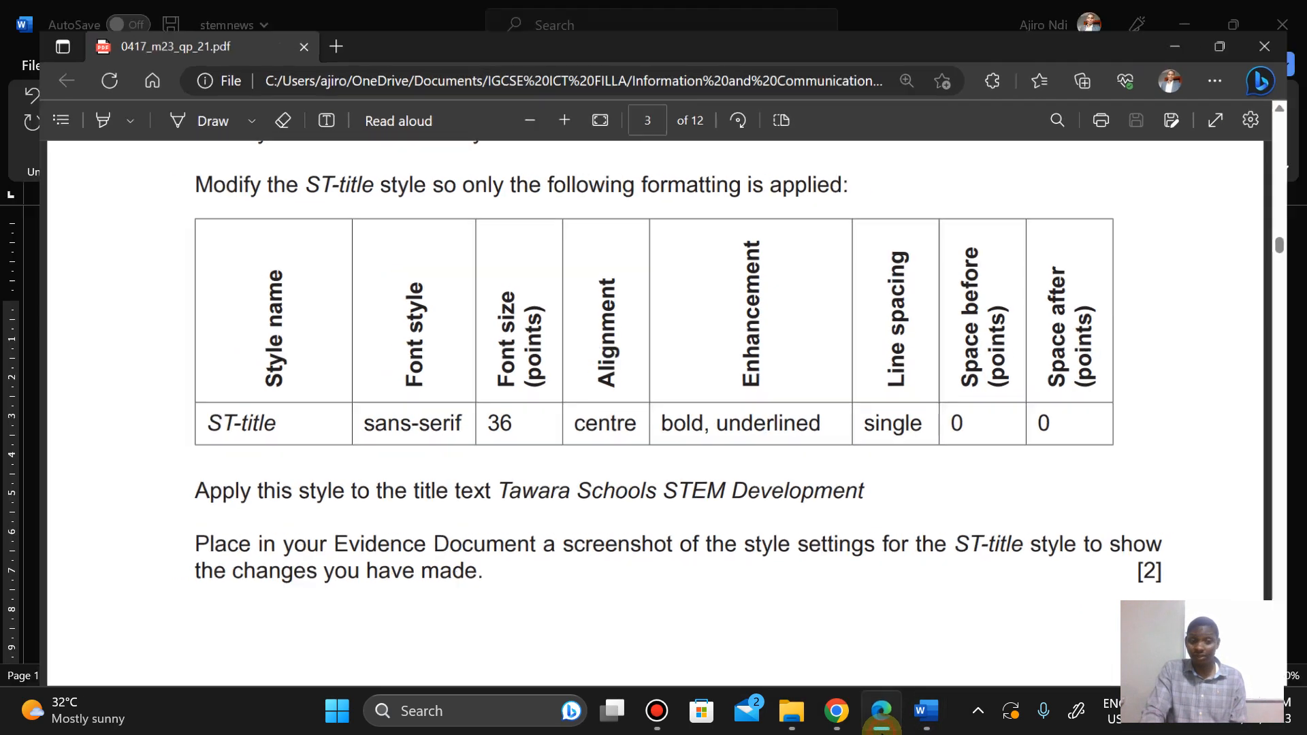
# Step: Switch back and forth between the question paper's Step 5 table and the ST-title Modify Style dialog to verify the settings
pyautogui.click(882, 714)
pyautogui.click(881, 714)
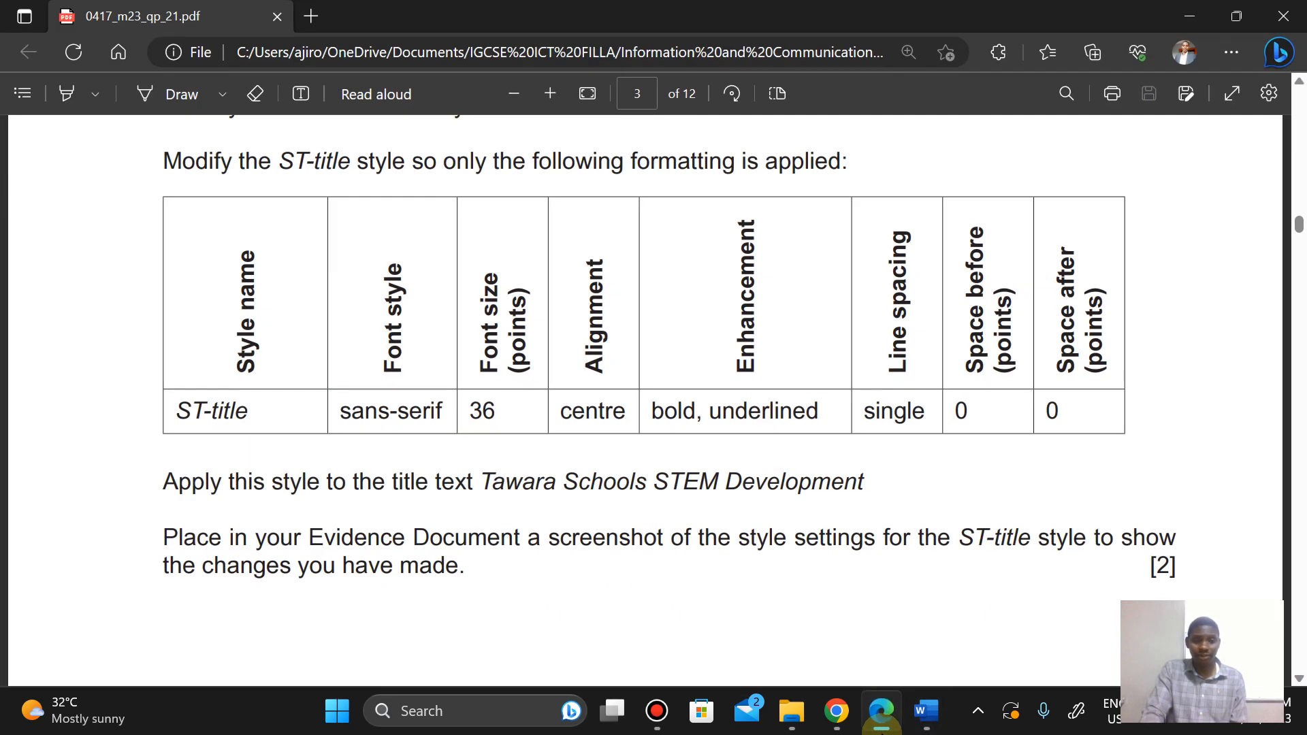
pyautogui.click(882, 713)
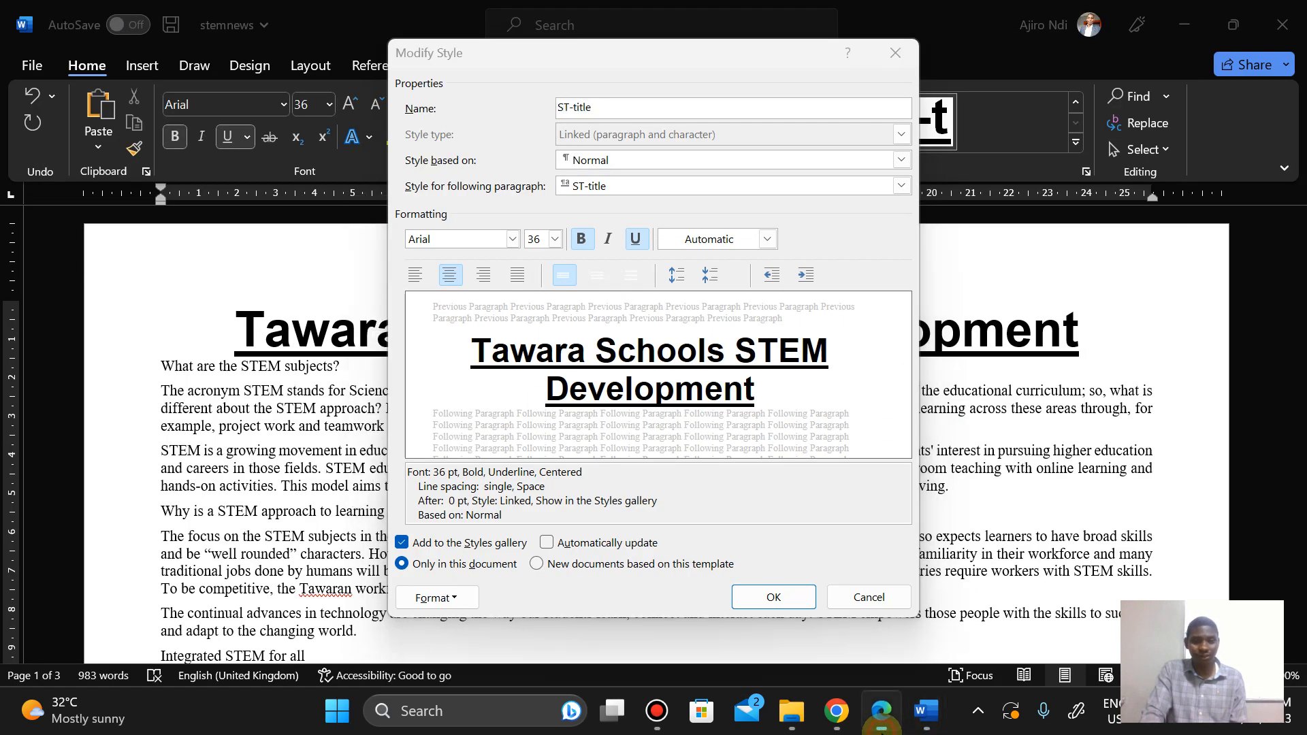
pyautogui.click(882, 714)
pyautogui.click(882, 714)
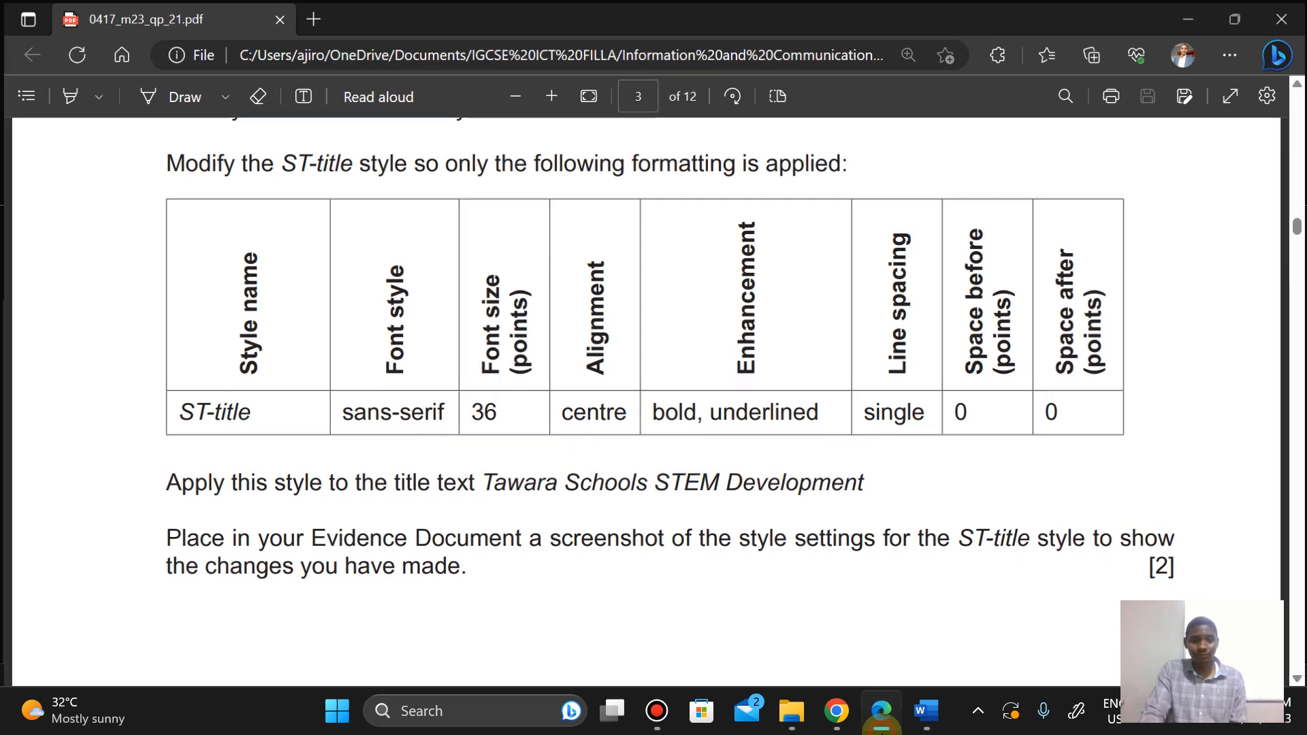
pyautogui.click(882, 714)
pyautogui.click(881, 713)
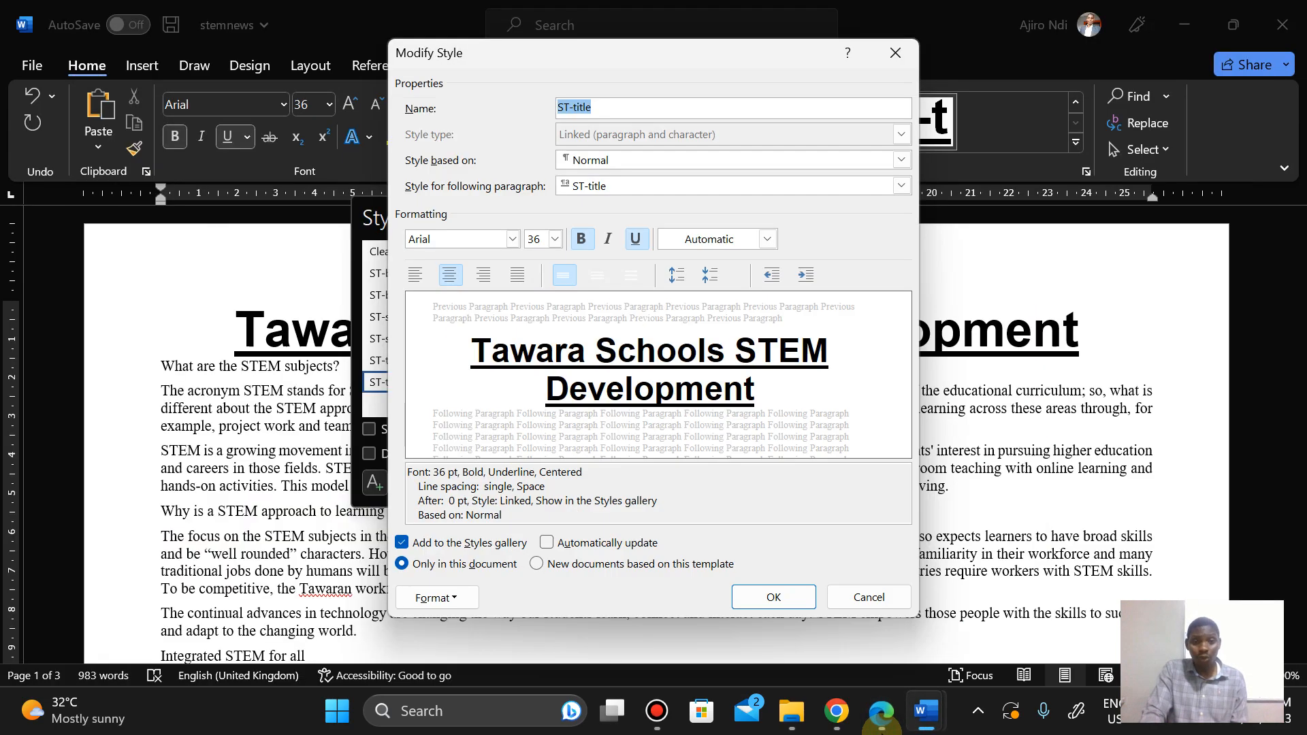
pyautogui.click(881, 713)
pyautogui.click(882, 713)
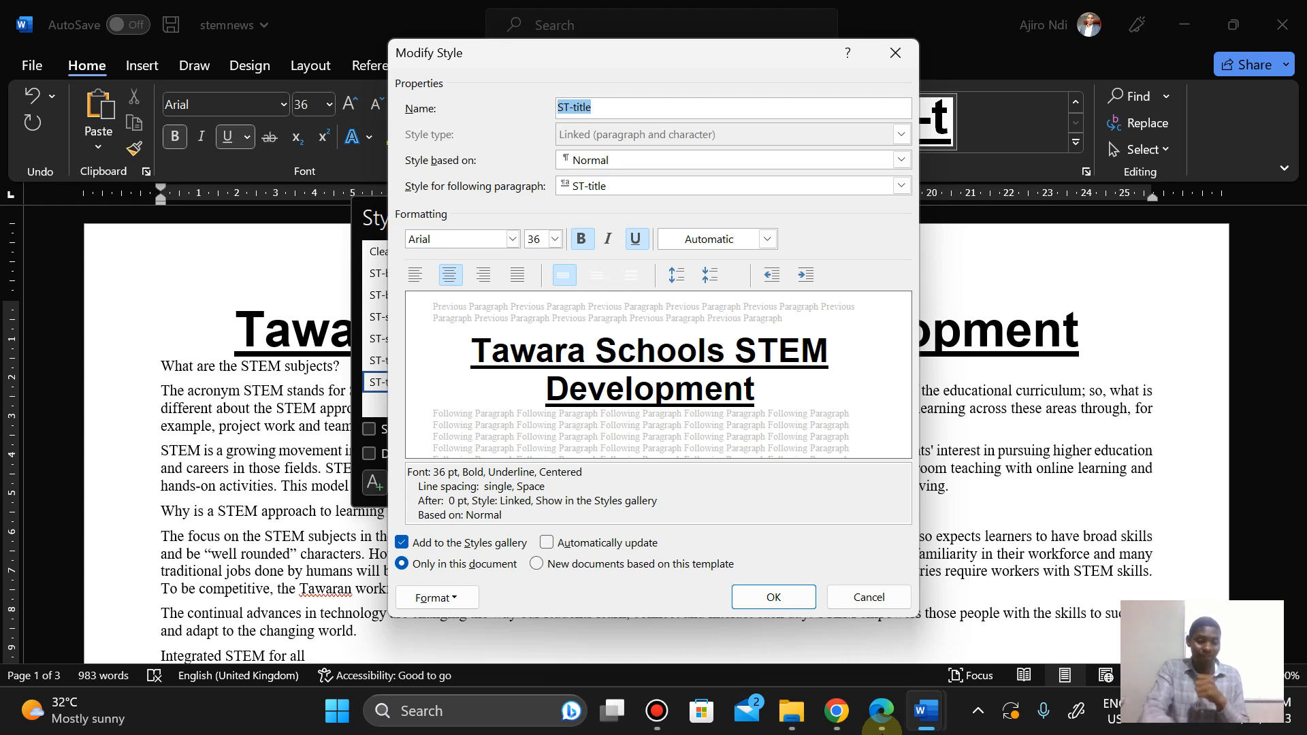
# Step: Take a Snipping Tool screenshot of the ST-title Modify Style dialog, then close the dialog with OK
pyautogui.press('super')
pyautogui.write('sni')
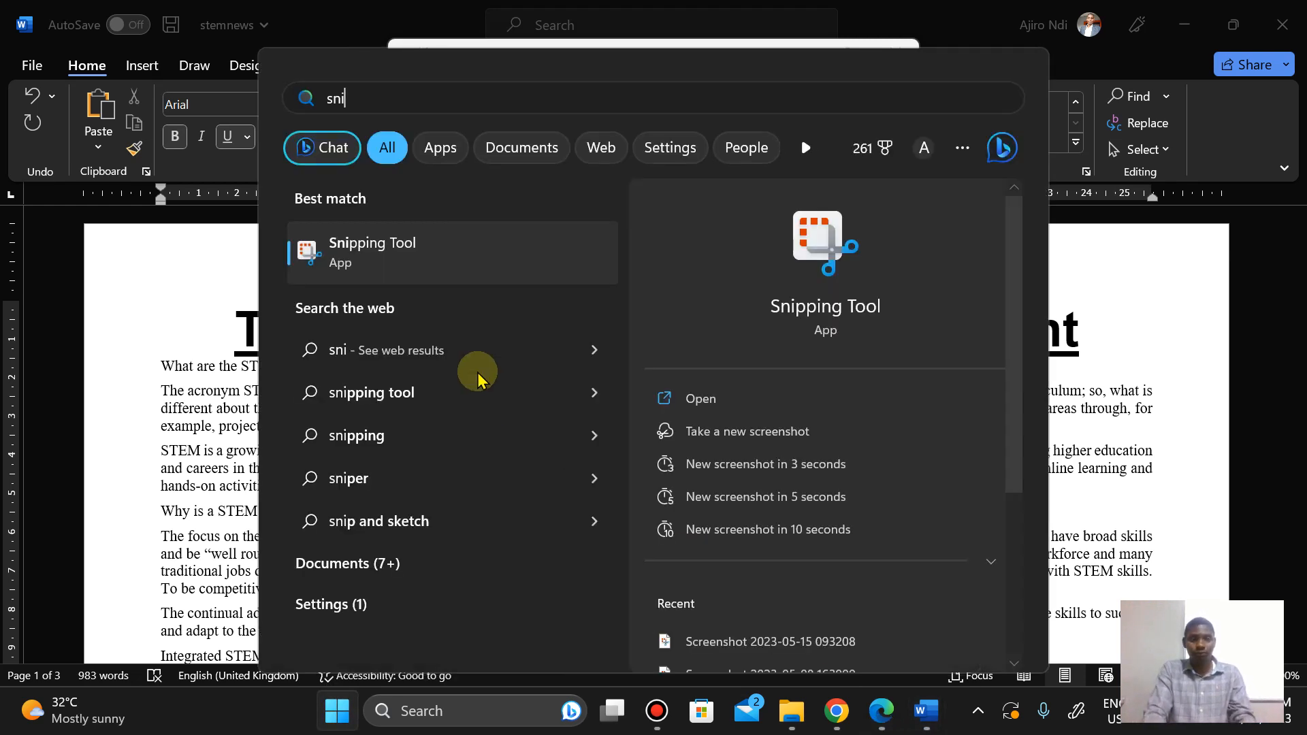
pyautogui.click(388, 248)
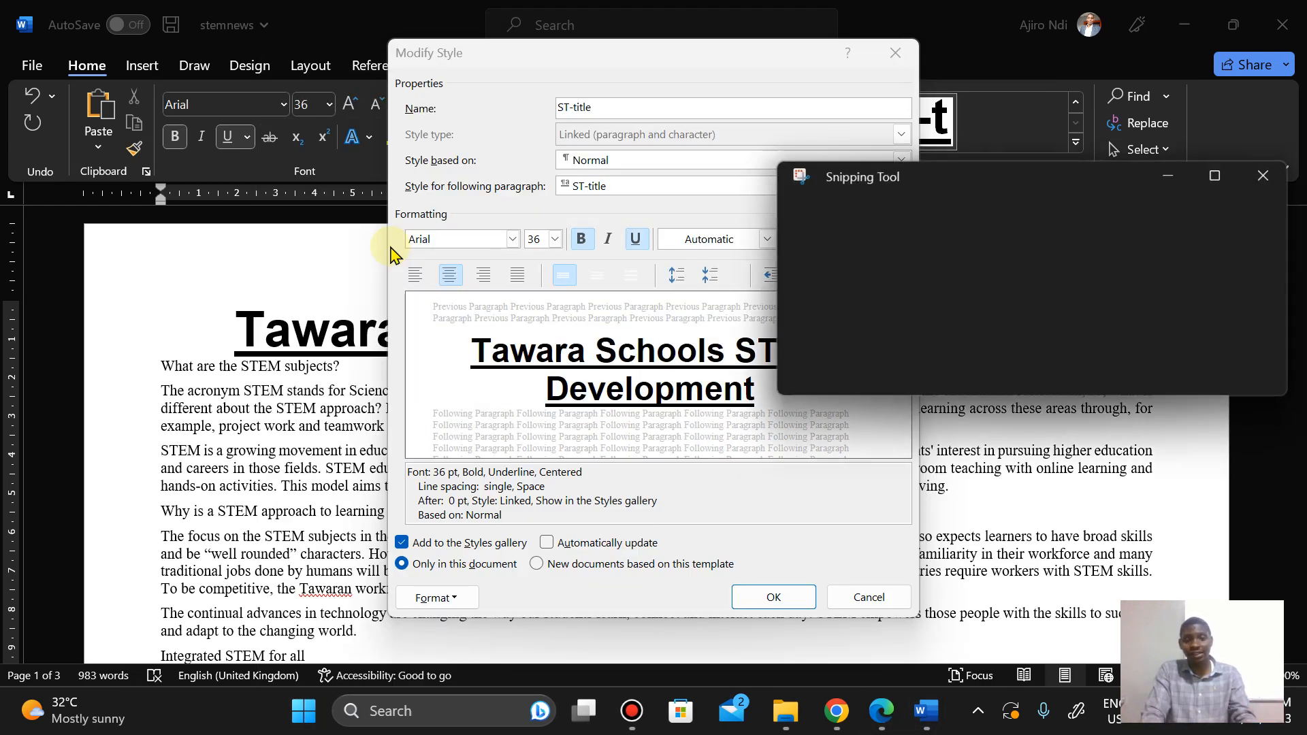
pyautogui.click(844, 215)
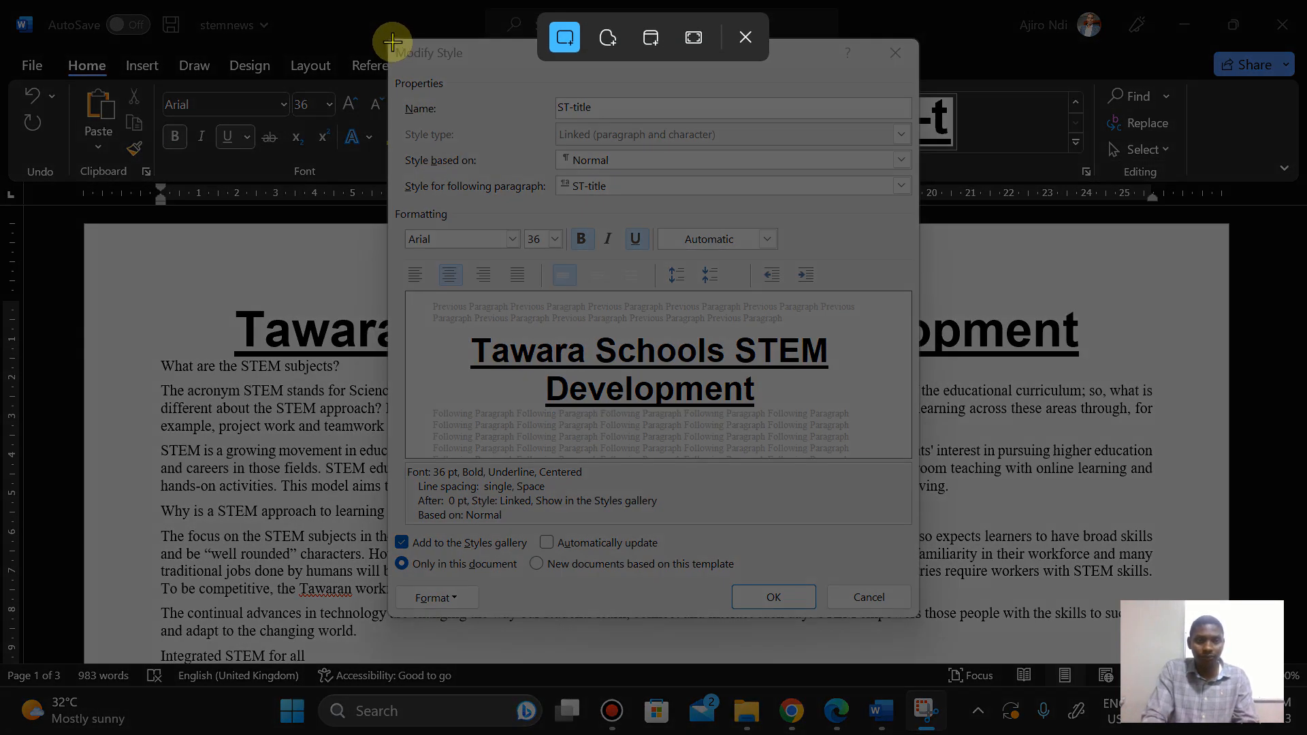
pyautogui.moveTo(393, 43); pyautogui.dragTo(914, 614)
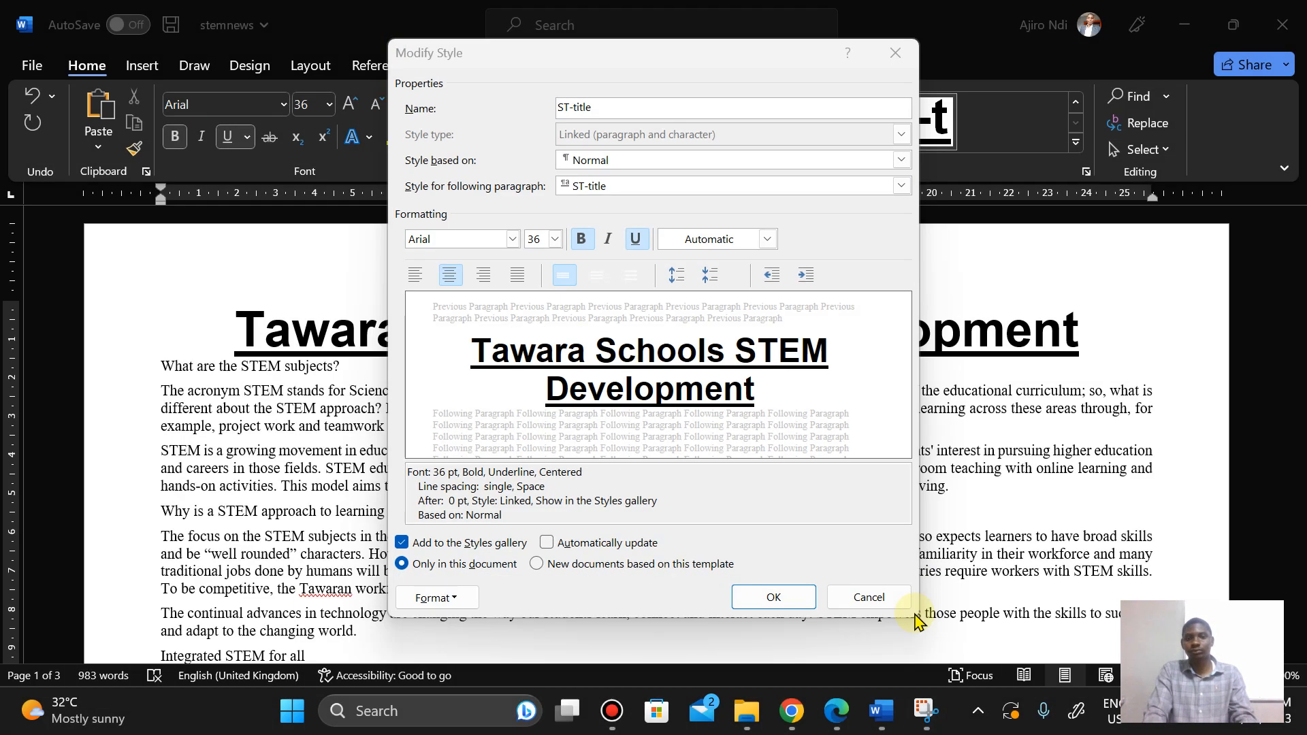
pyautogui.click(774, 597)
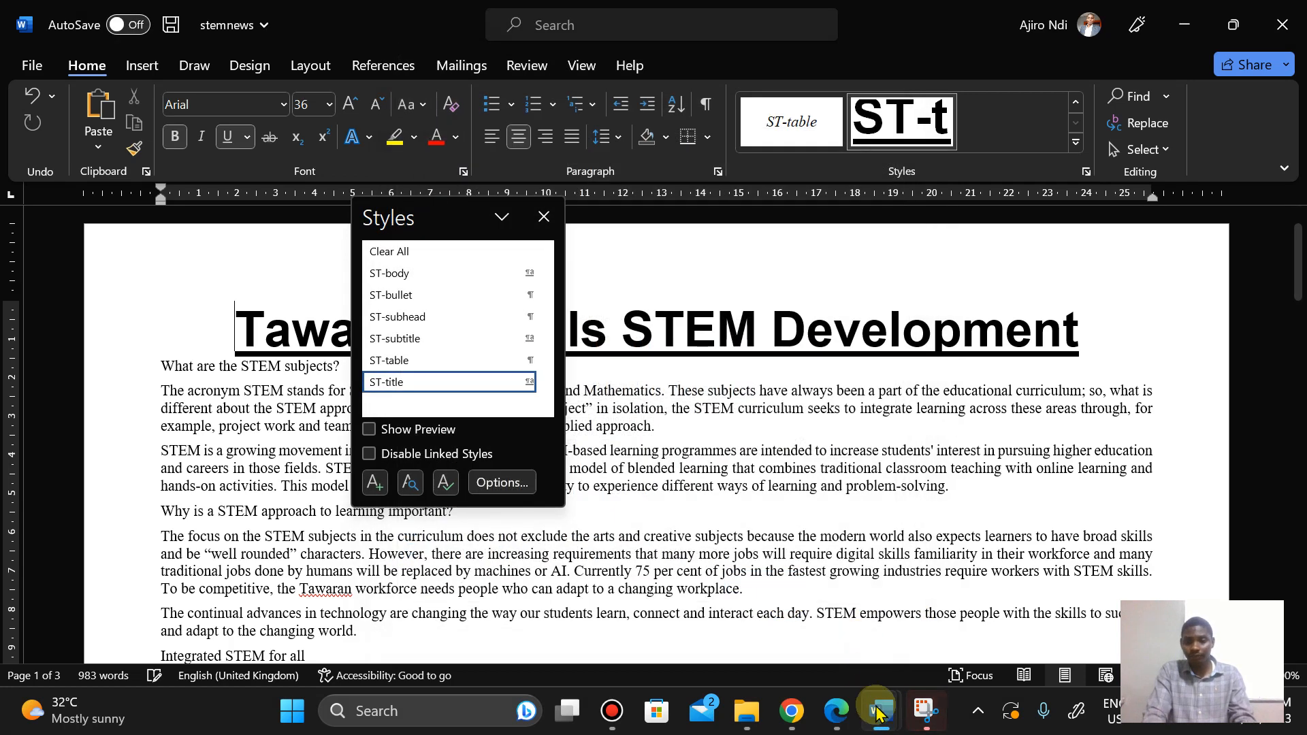
# Step: Paste the ST-title style screenshot under Step 5 – EVIDENCE 4 in m23evidence2023
pyautogui.moveTo(881, 711)
pyautogui.click(756, 633)
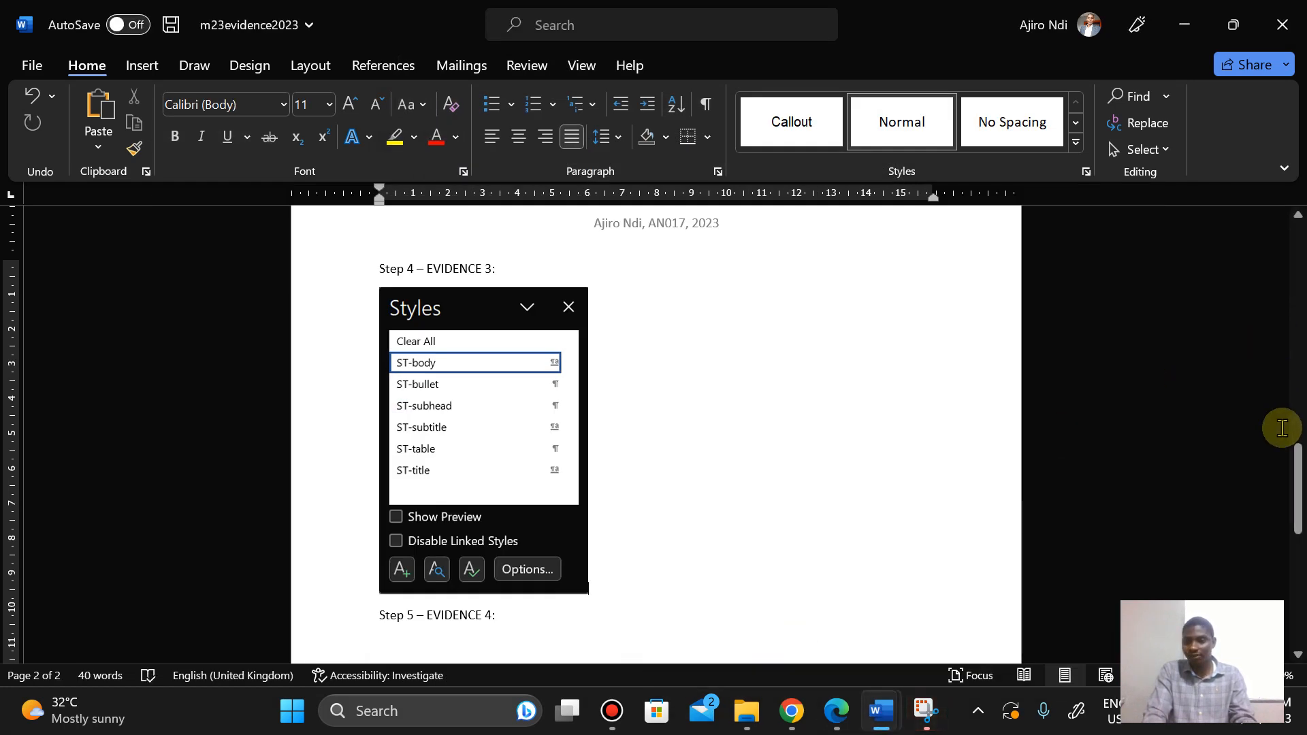
pyautogui.moveTo(1299, 481); pyautogui.dragTo(1298, 538)
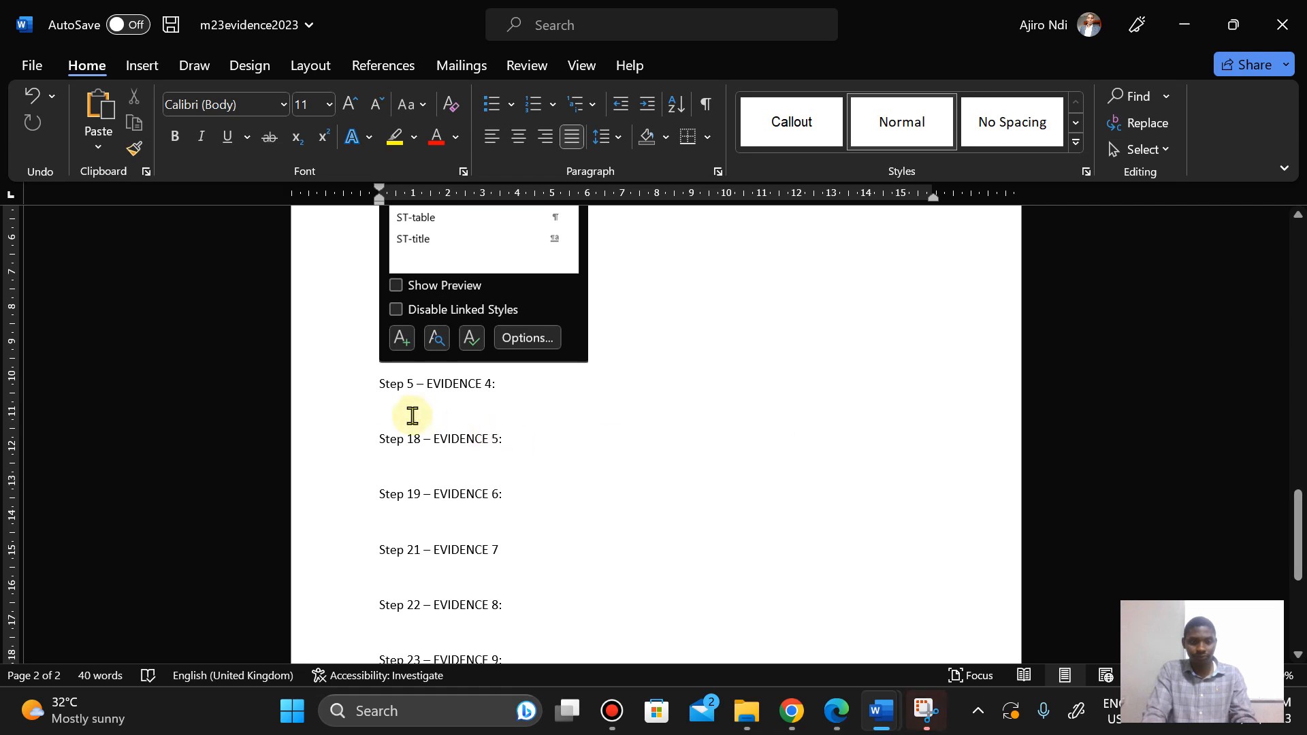
pyautogui.click(385, 404)
pyautogui.rightClick(384, 404)
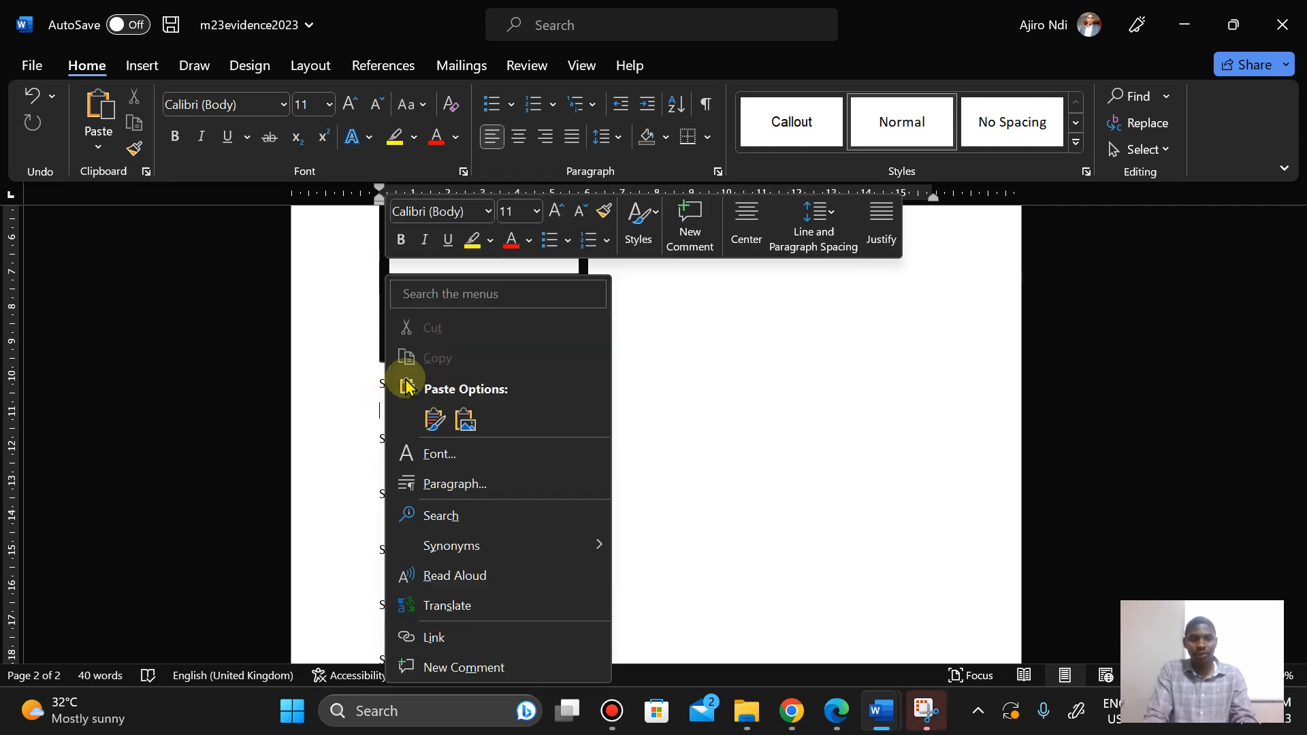
pyautogui.click(436, 418)
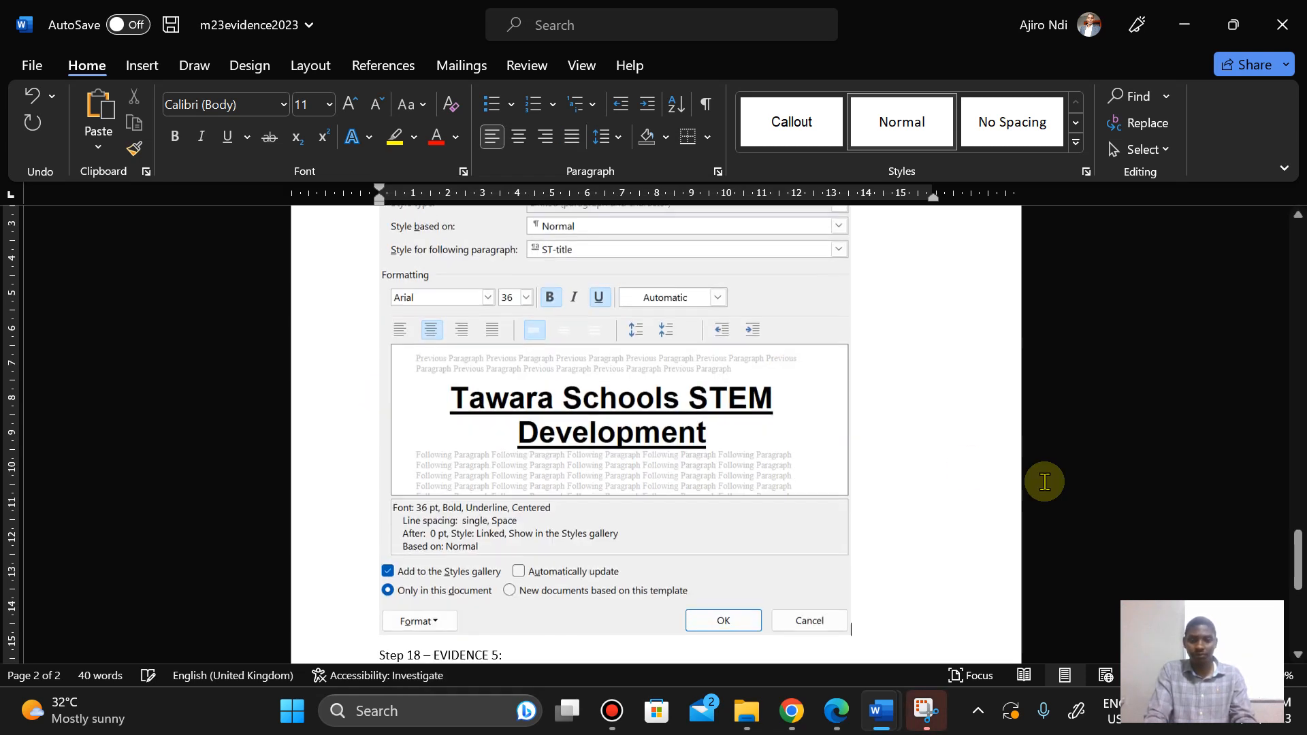
# Step: Resize the pasted screenshot to 13.67 cm high by 12.5 cm wide
pyautogui.moveTo(1298, 555)
pyautogui.mouseDown()
pyautogui.moveTo(1287, 438)
pyautogui.moveTo(1285, 545)
pyautogui.mouseUp()
pyautogui.click(735, 533)
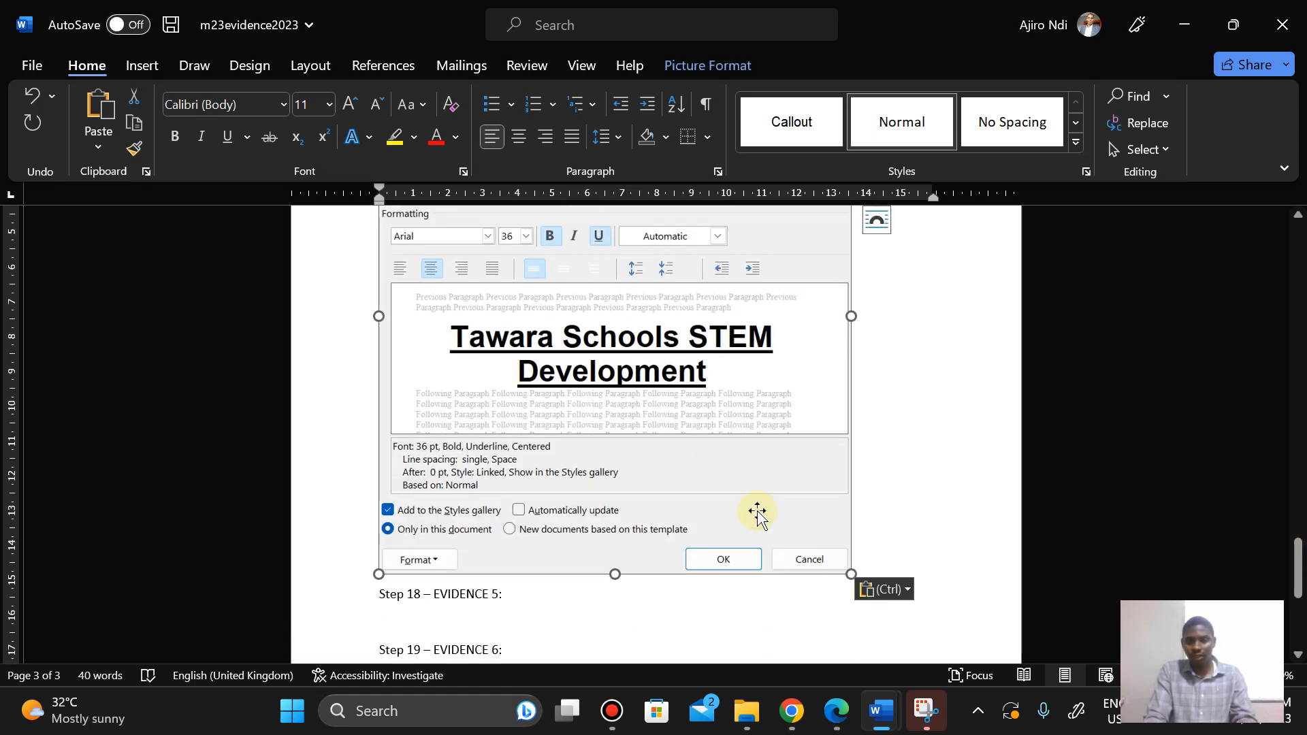
pyautogui.click(689, 72)
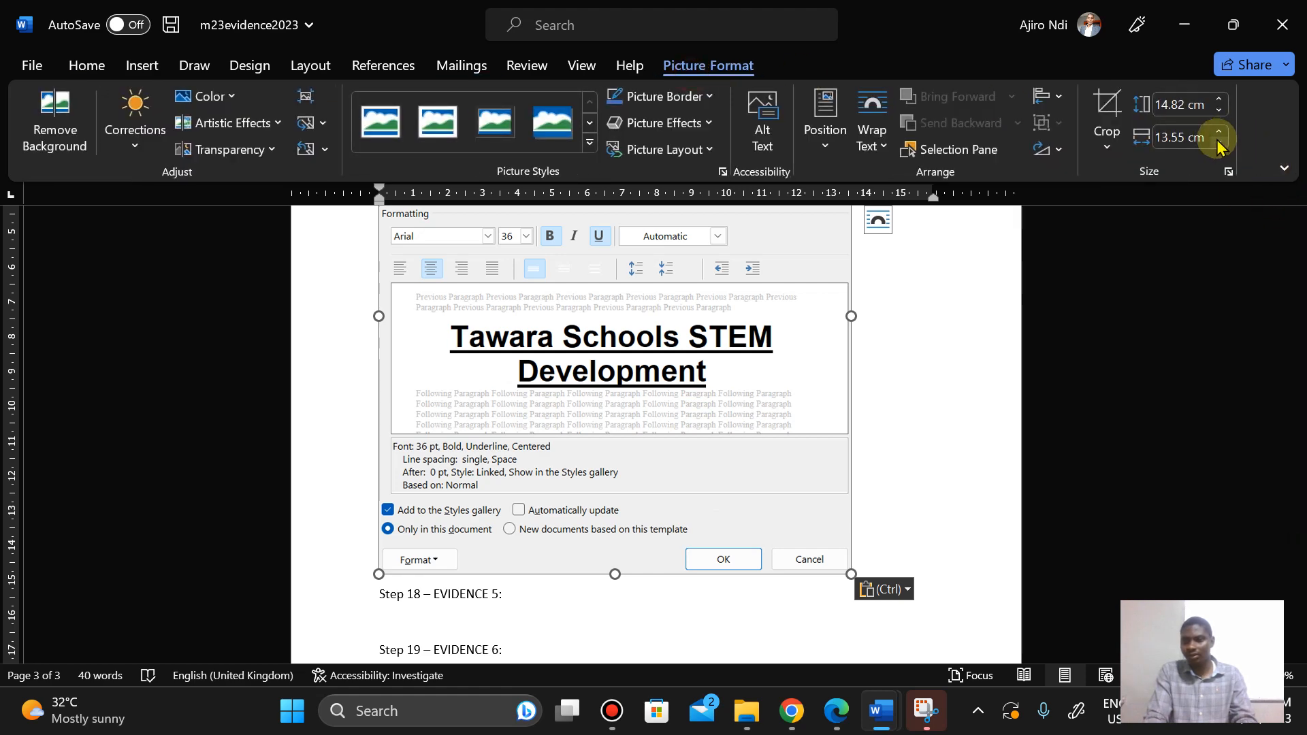
pyautogui.click(1219, 143)
pyautogui.click(1218, 143)
pyautogui.click(1219, 143)
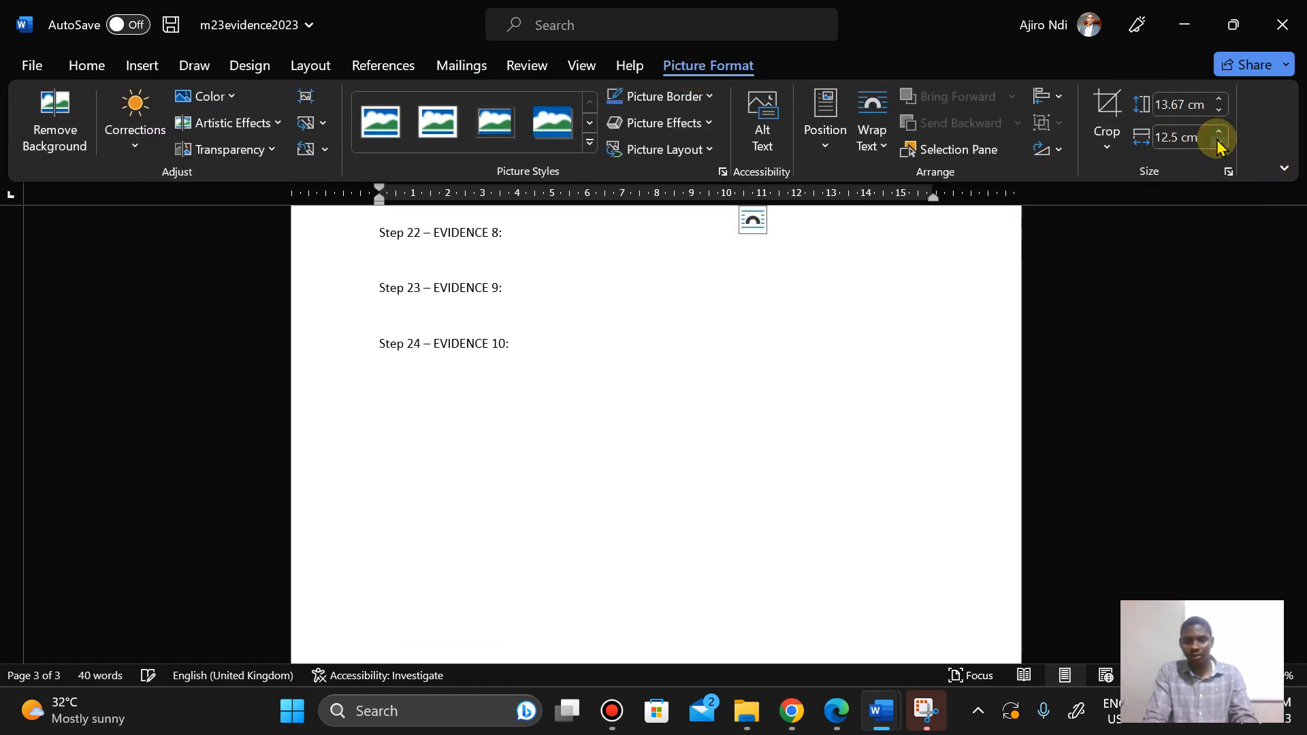
pyautogui.moveTo(1301, 569); pyautogui.dragTo(1288, 507)
pyautogui.click(475, 466)
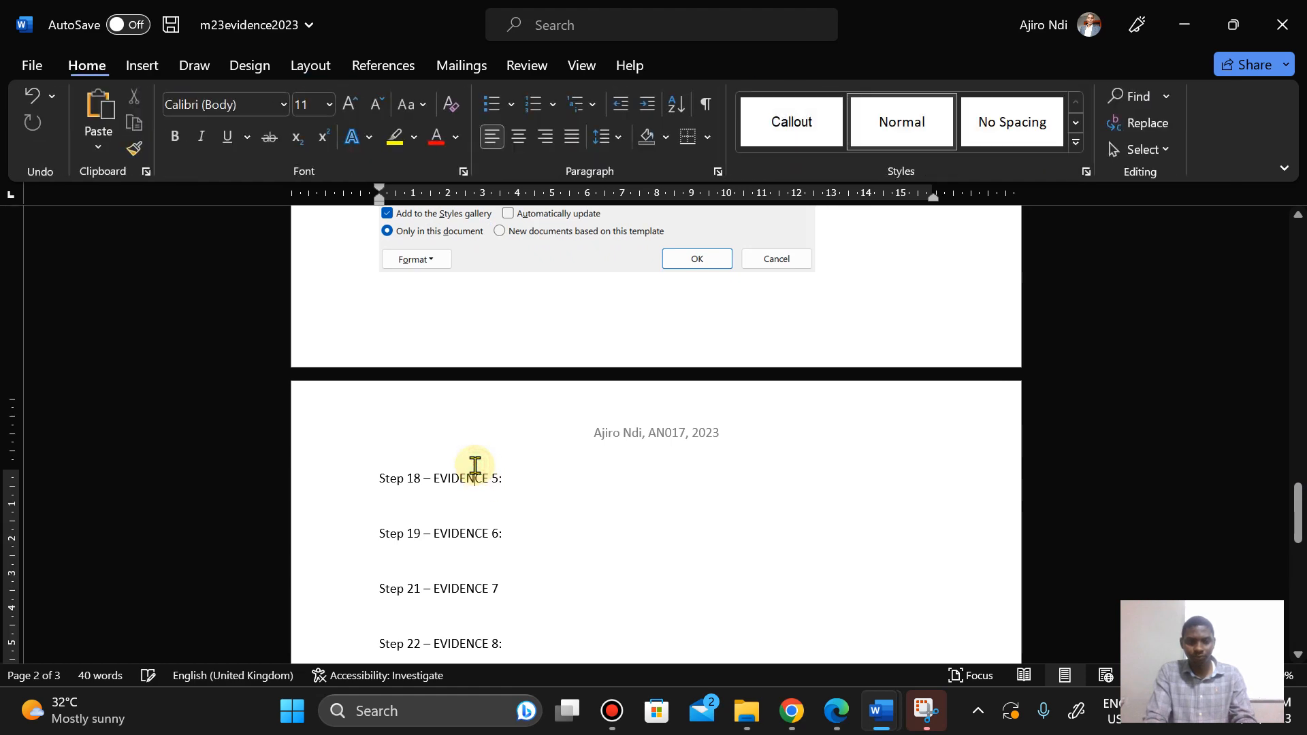
# Step: Save the m23evidence2023 evidence document
pyautogui.click(841, 715)
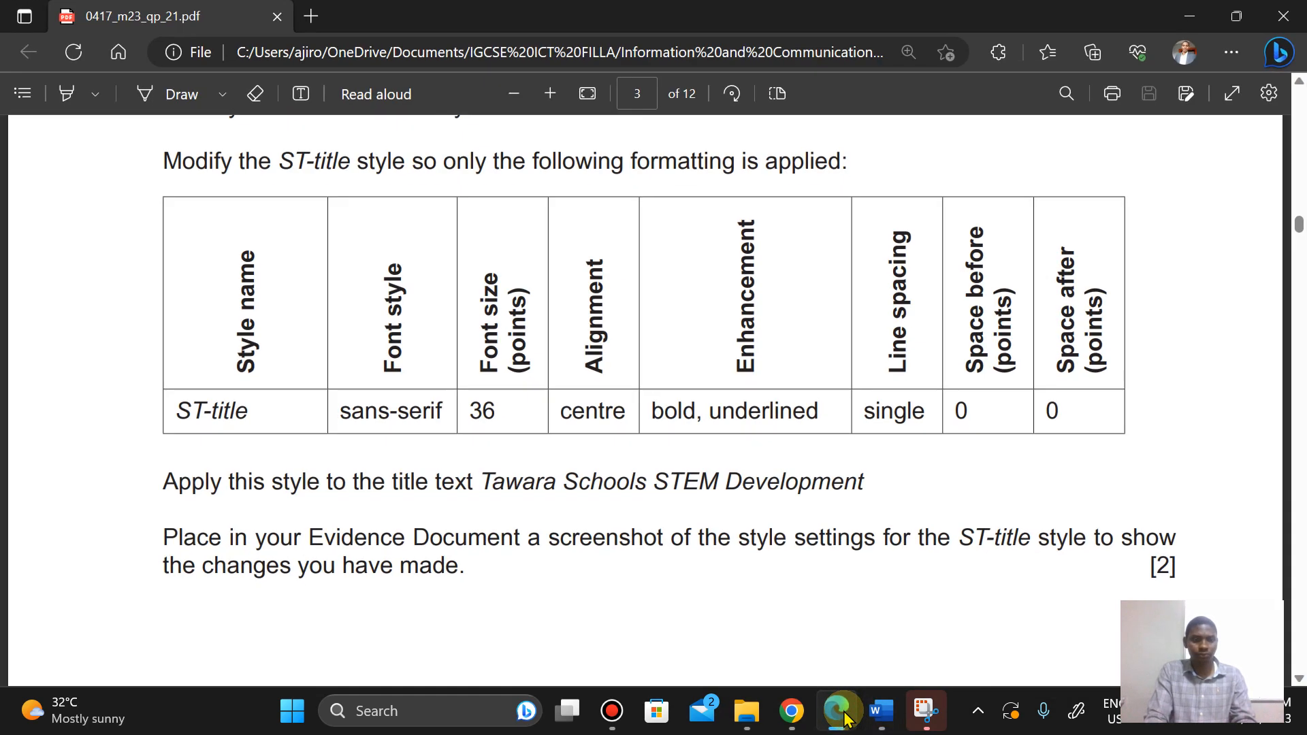
pyautogui.click(843, 717)
pyautogui.click(29, 66)
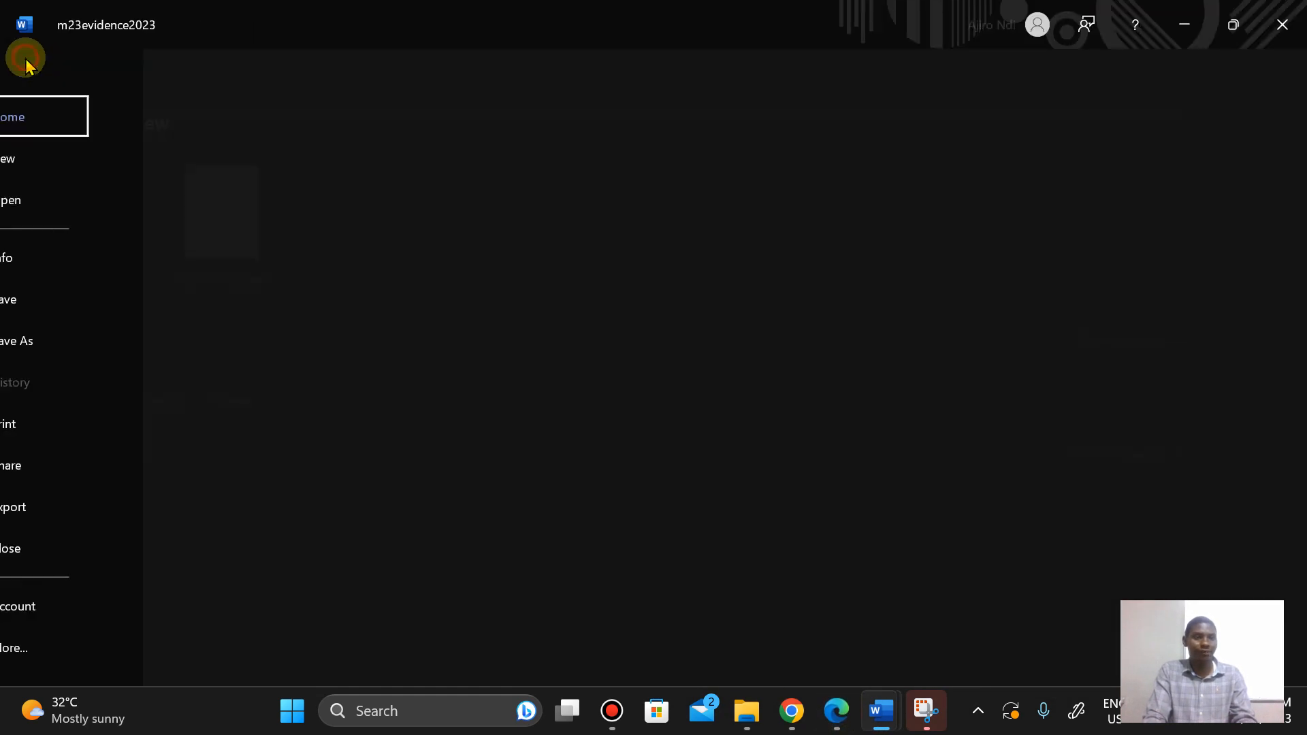
pyautogui.click(56, 298)
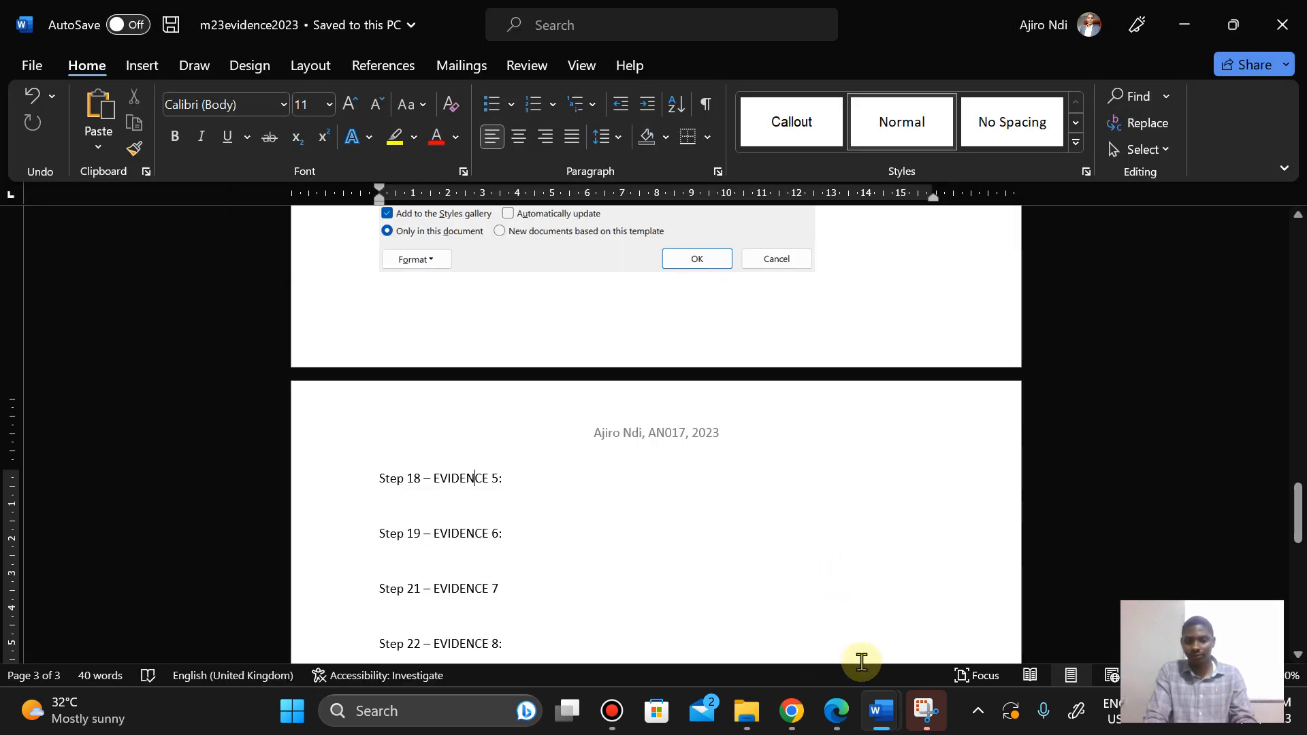
# Step: Scroll the question paper down to read the Step 6 subtitle instructions
pyautogui.click(835, 708)
pyautogui.press('Down')
pyautogui.press('Down')
pyautogui.press('Down')
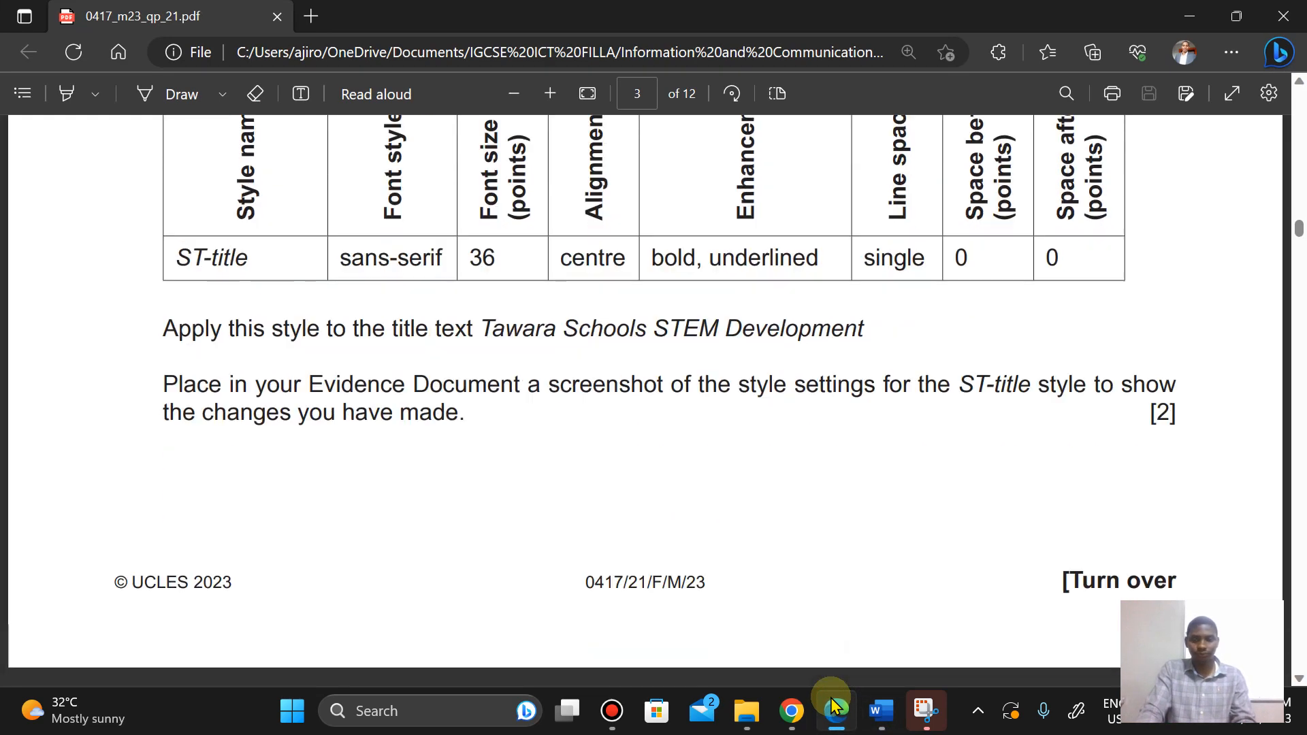
pyautogui.press('Down')
pyautogui.press('Down')
pyautogui.press('Down')
pyautogui.press('Down')
pyautogui.press('Down')
pyautogui.press('Down')
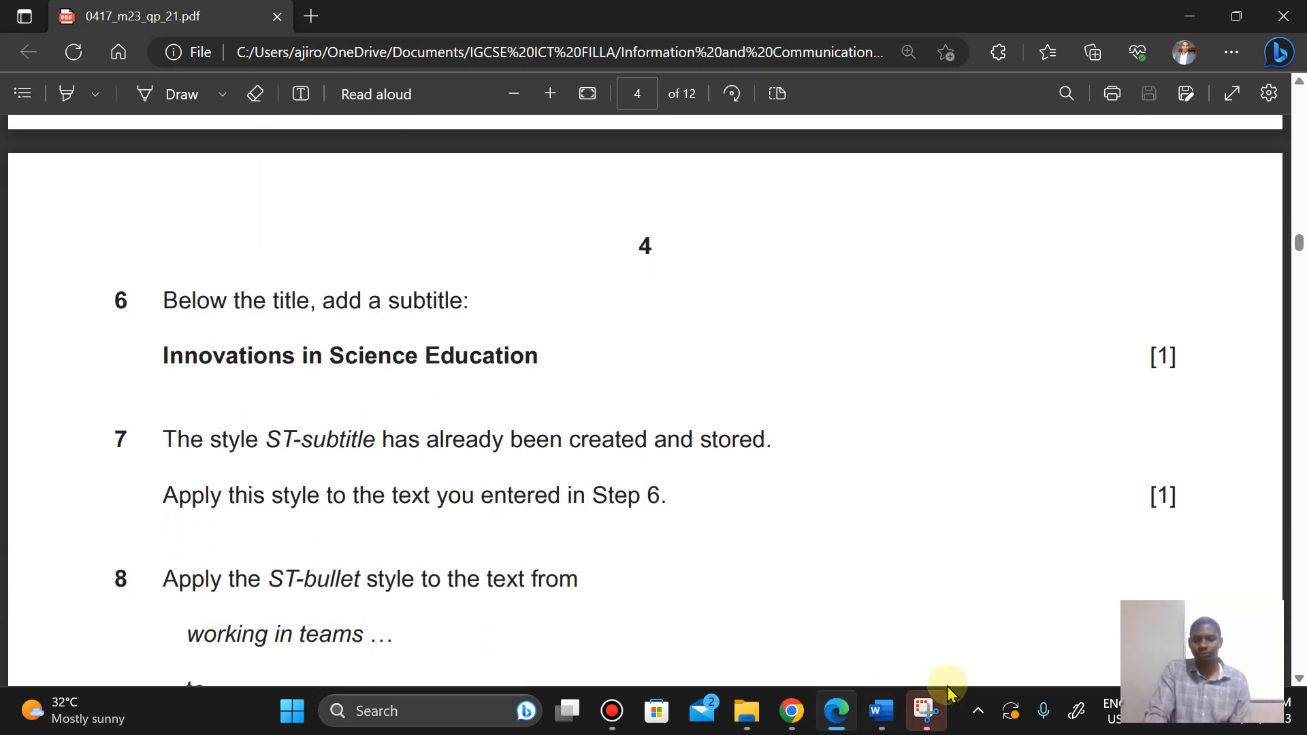
# Step: Add the subtitle Innovations in Science Education on a new line below the title in stemnews, copying it from the question paper
pyautogui.moveTo(881, 711)
pyautogui.click(970, 598)
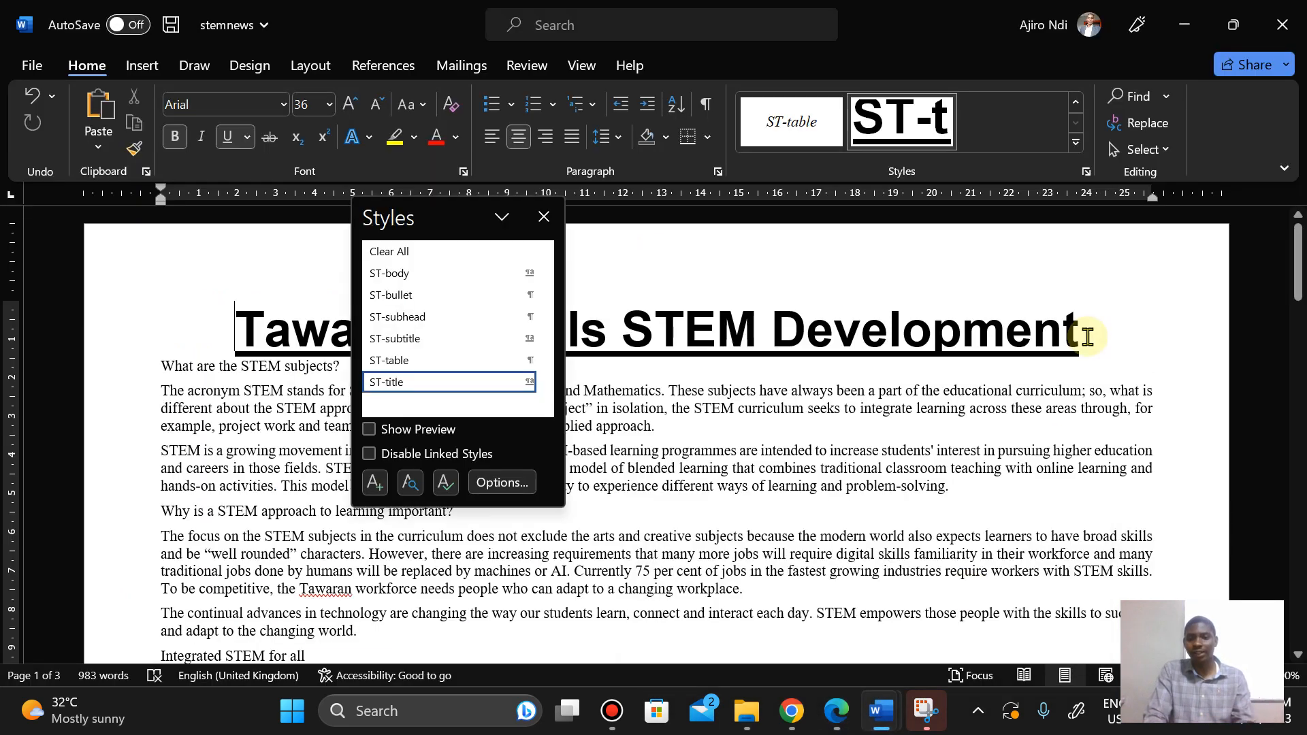
pyautogui.click(1091, 338)
pyautogui.press('Return')
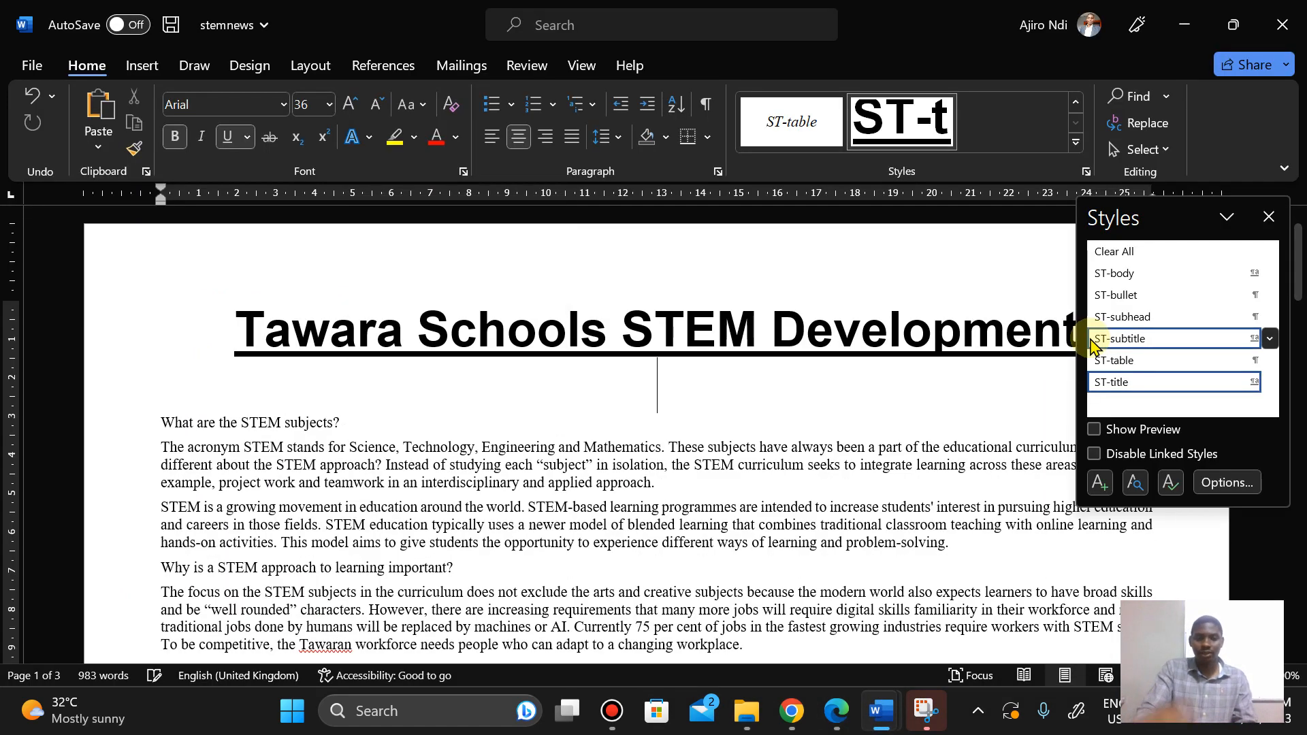
pyautogui.click(836, 711)
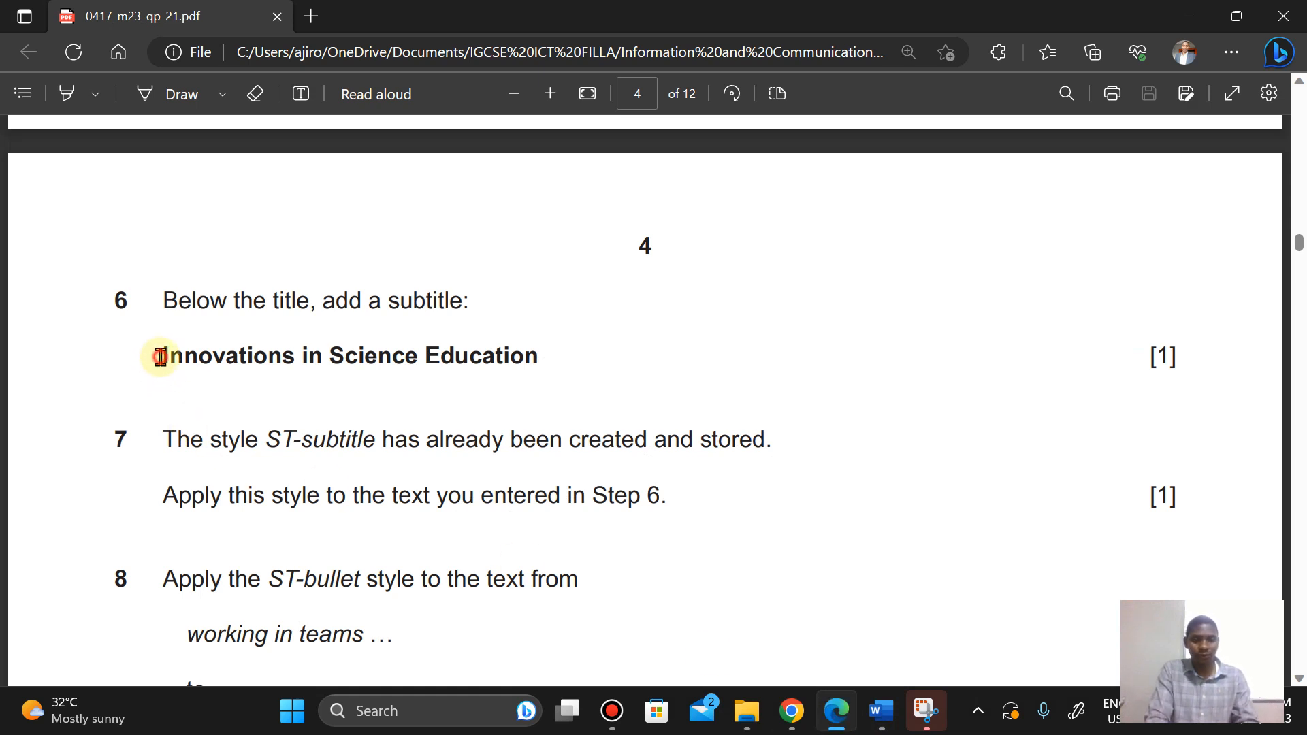
pyautogui.moveTo(160, 357); pyautogui.dragTo(549, 335)
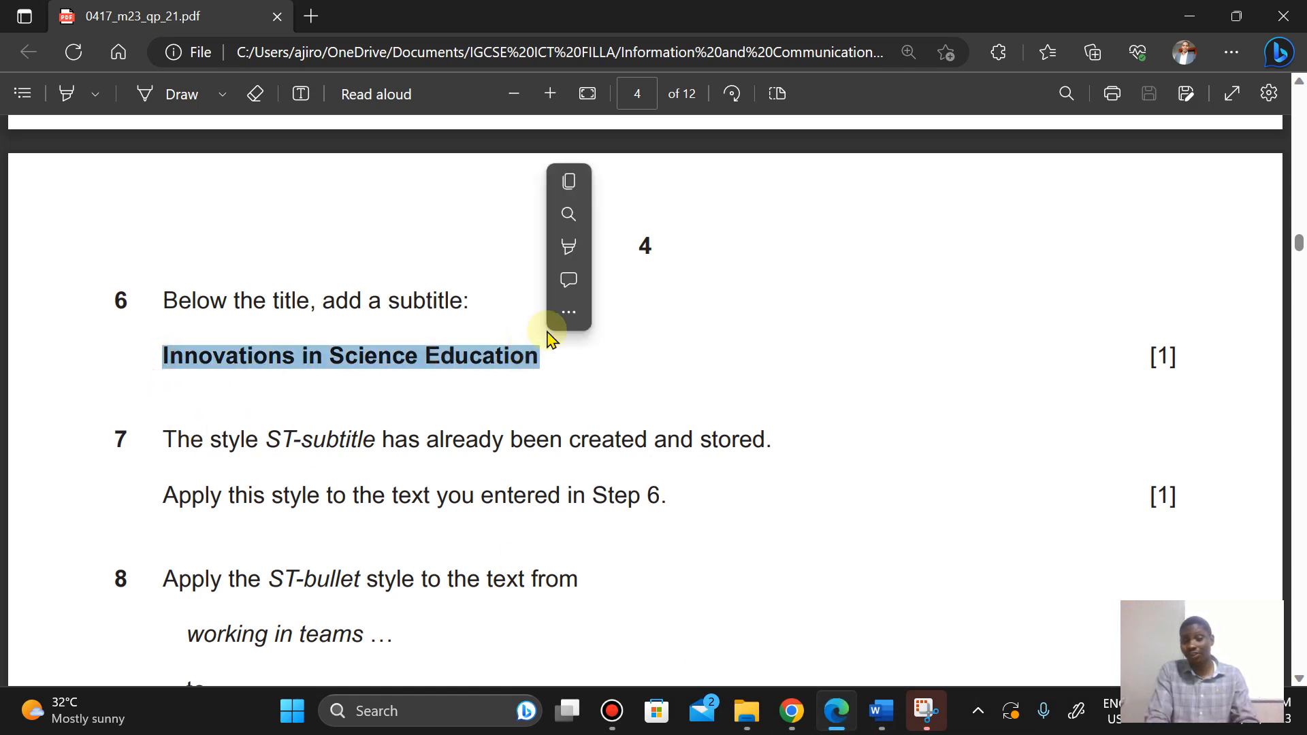
pyautogui.click(564, 181)
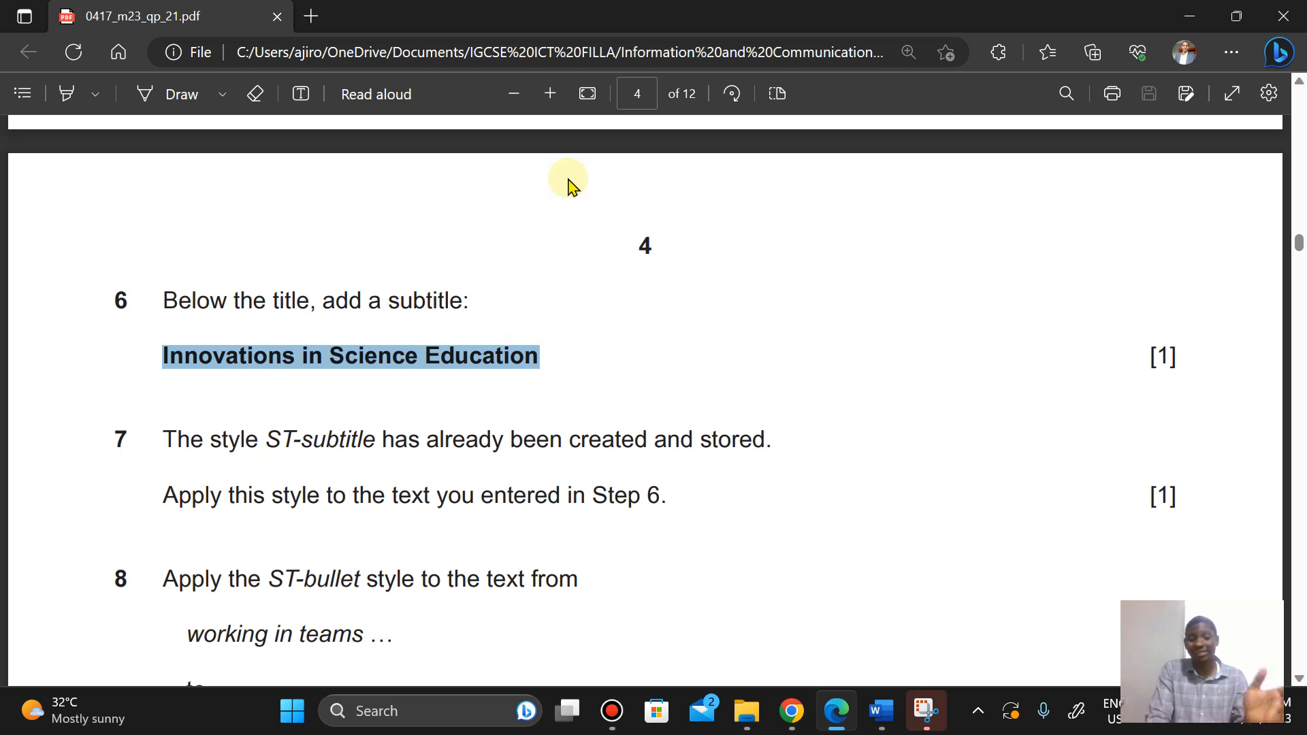
pyautogui.moveTo(882, 711)
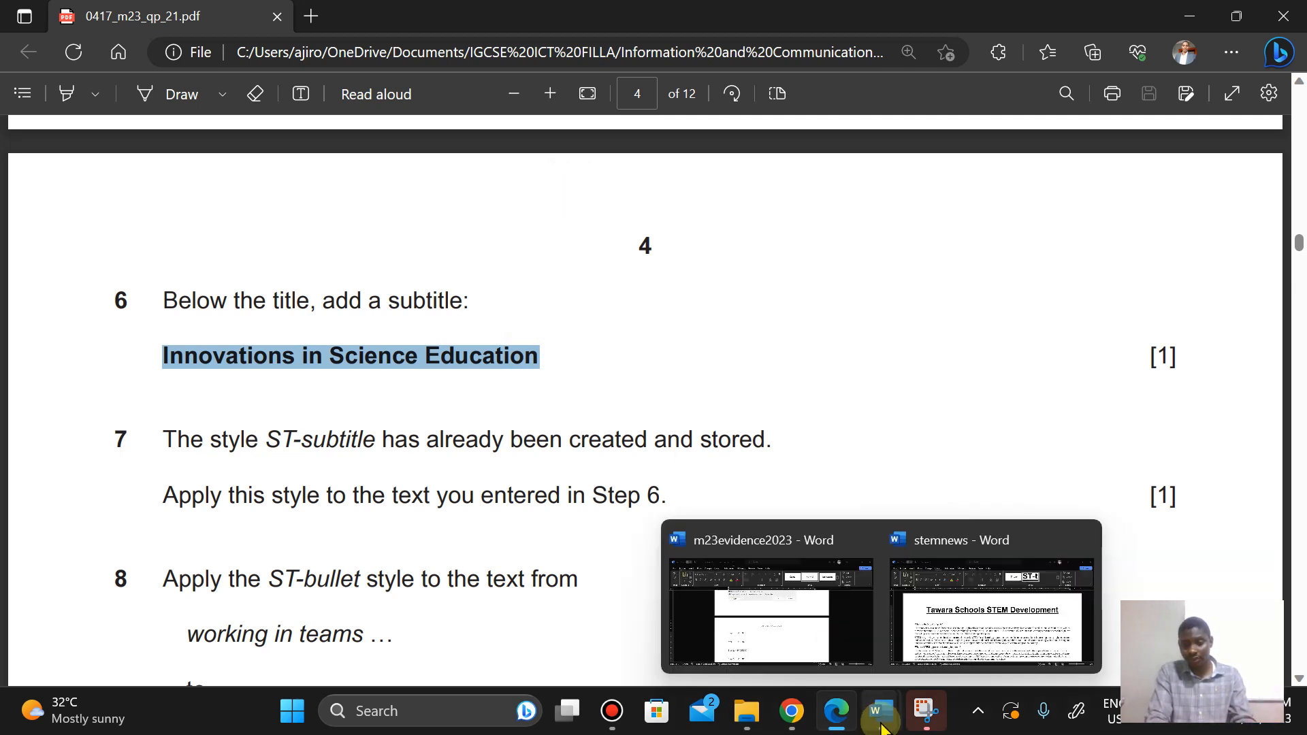
pyautogui.click(970, 623)
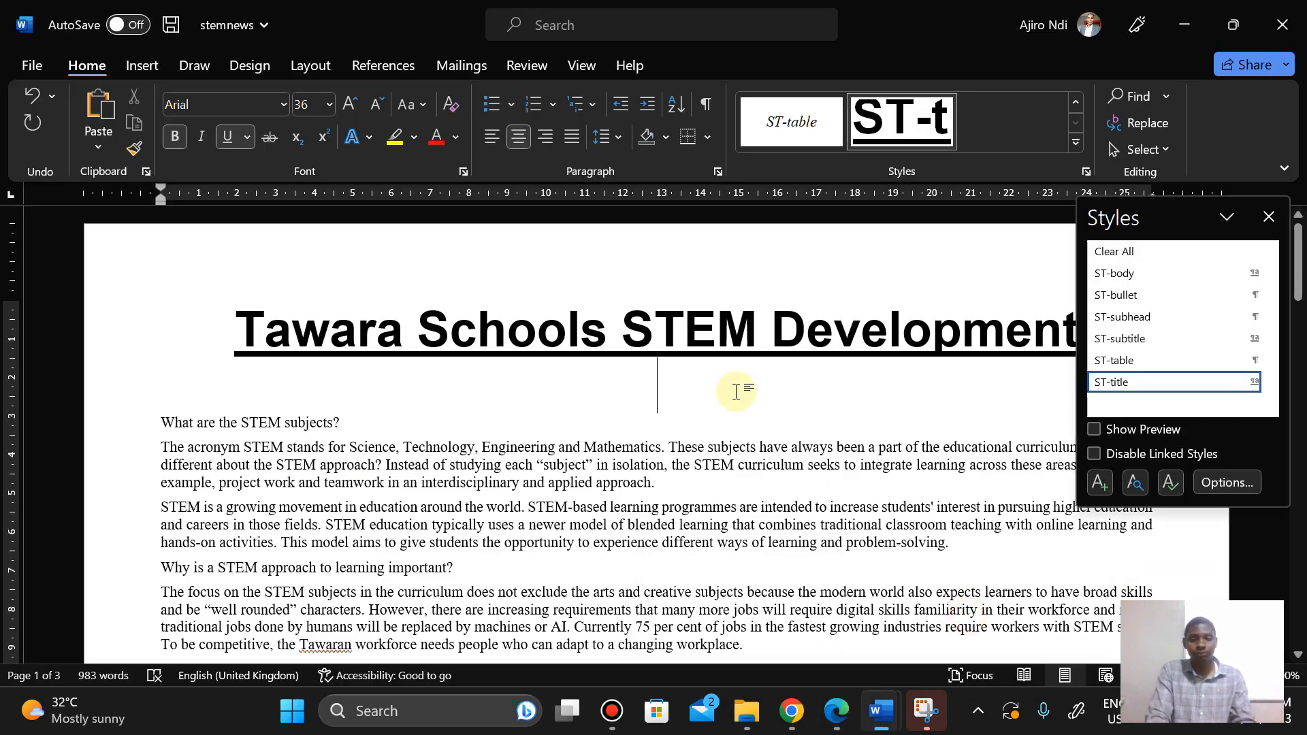
pyautogui.rightClick(659, 389)
pyautogui.click(764, 417)
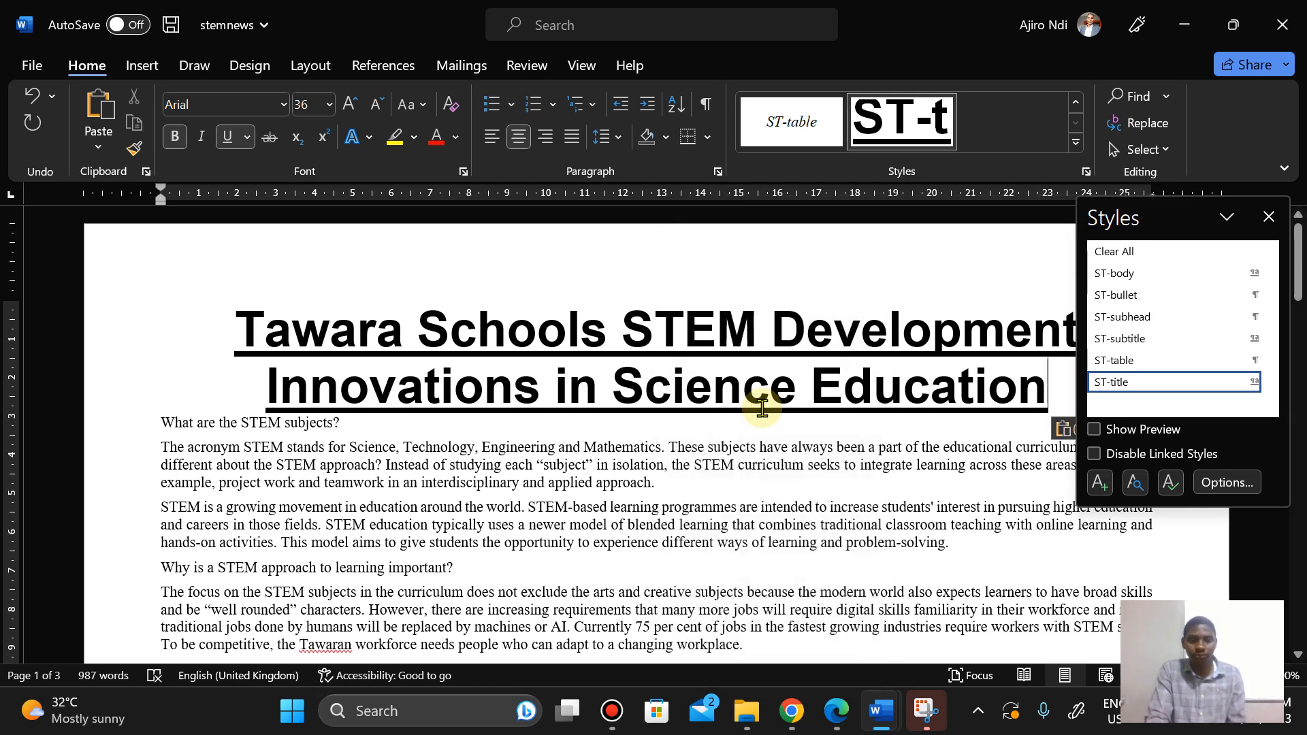
# Step: Apply the ST-subtitle style to the subtitle, checking Step 7 in the question paper
pyautogui.click(839, 713)
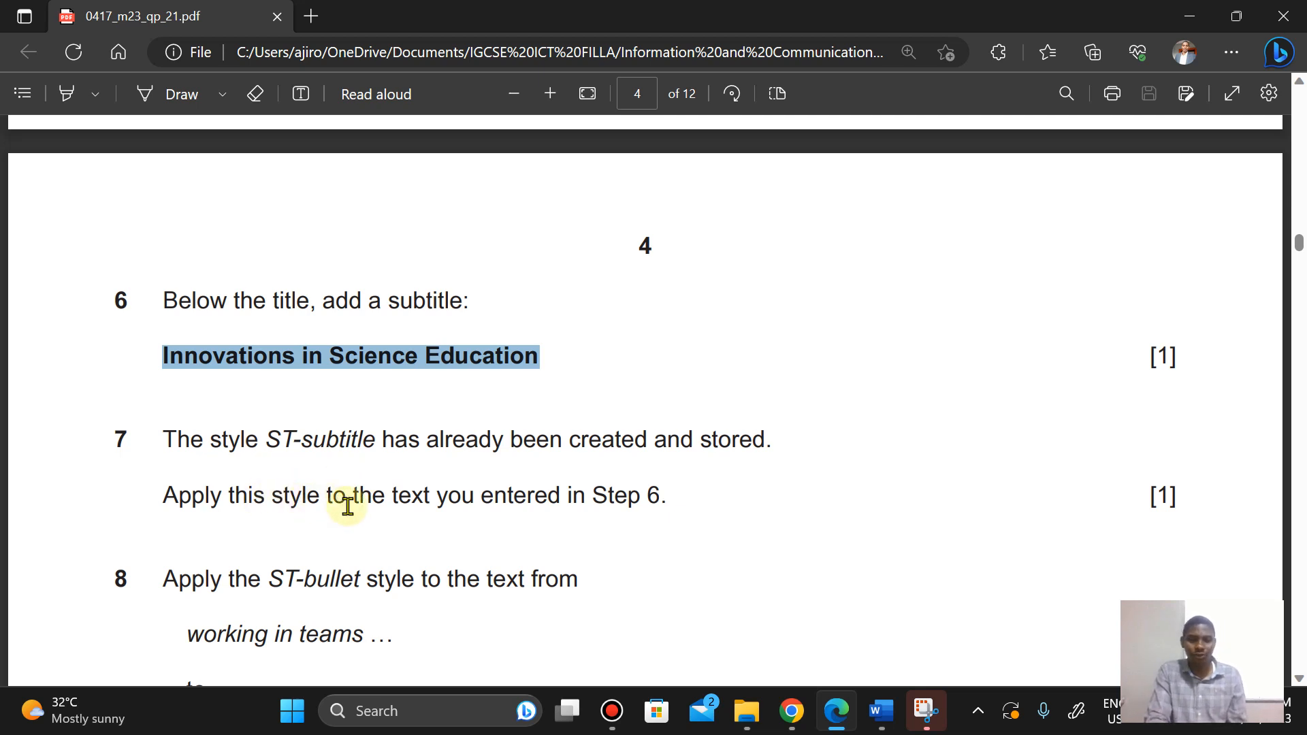
pyautogui.moveTo(882, 711)
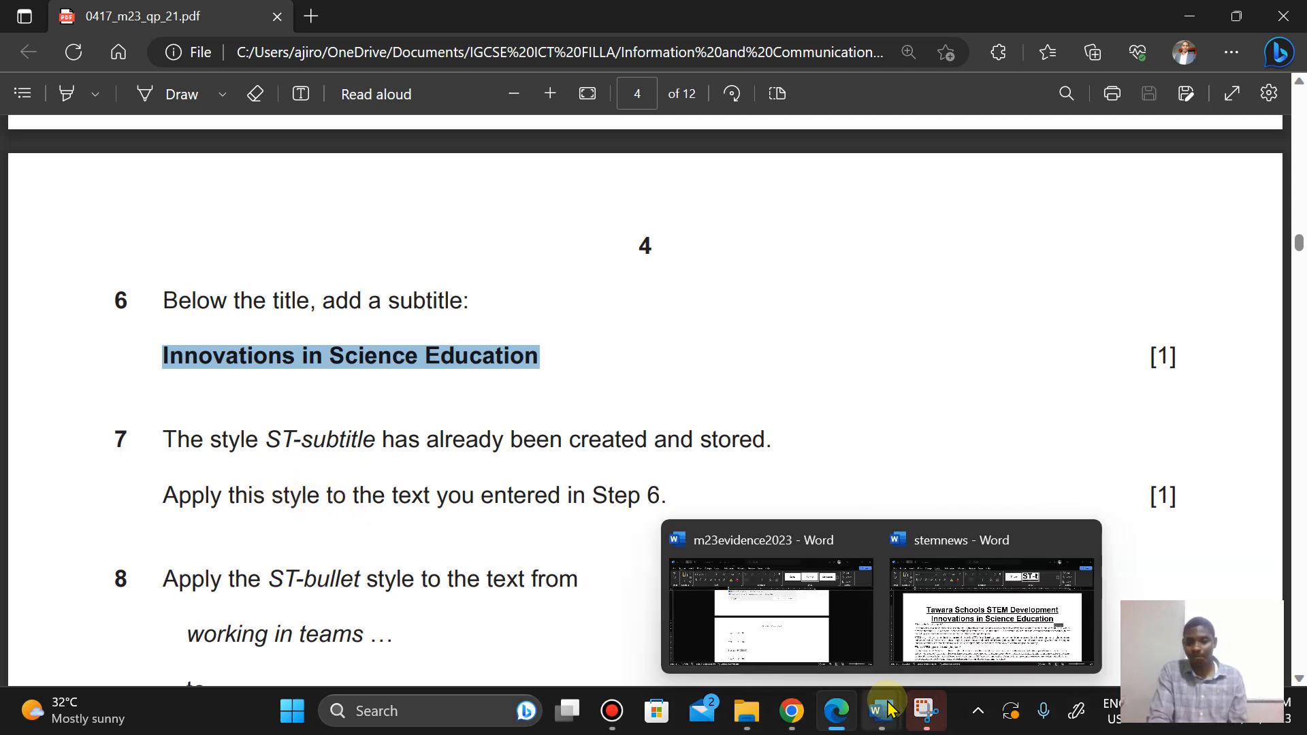
pyautogui.click(987, 592)
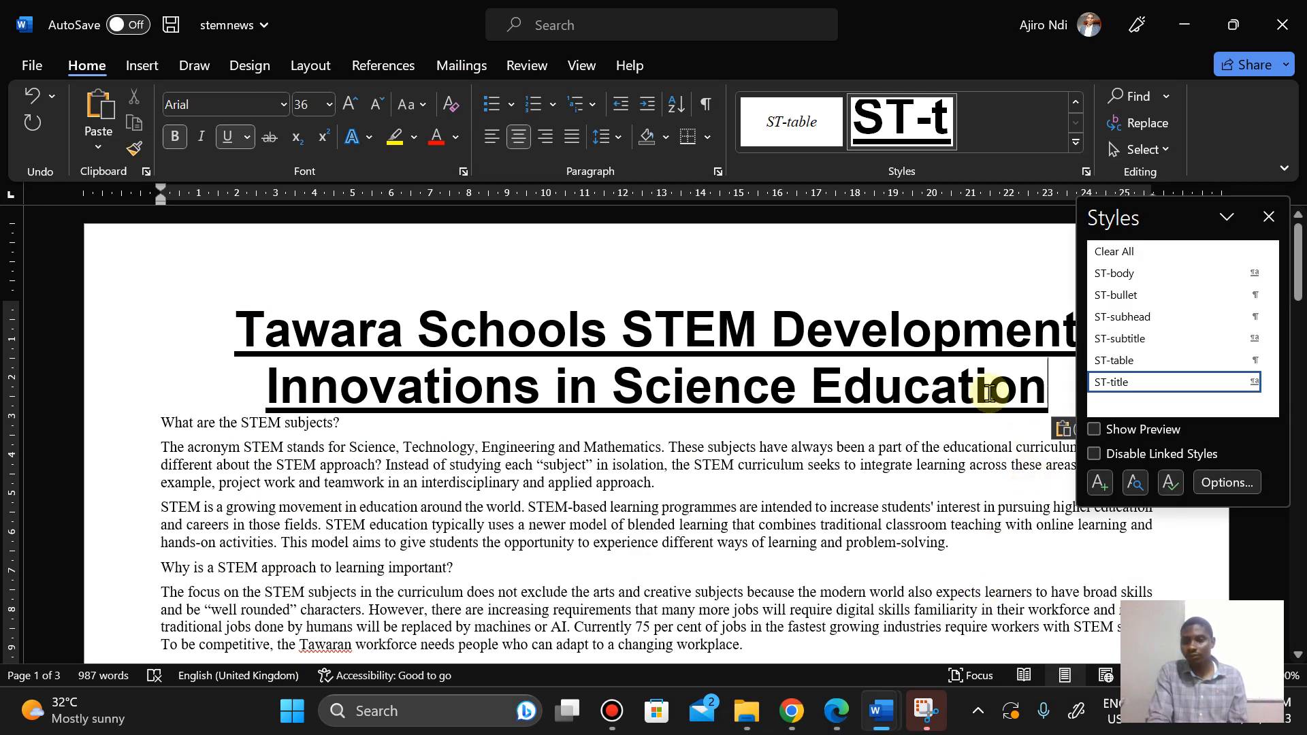
pyautogui.click(1116, 341)
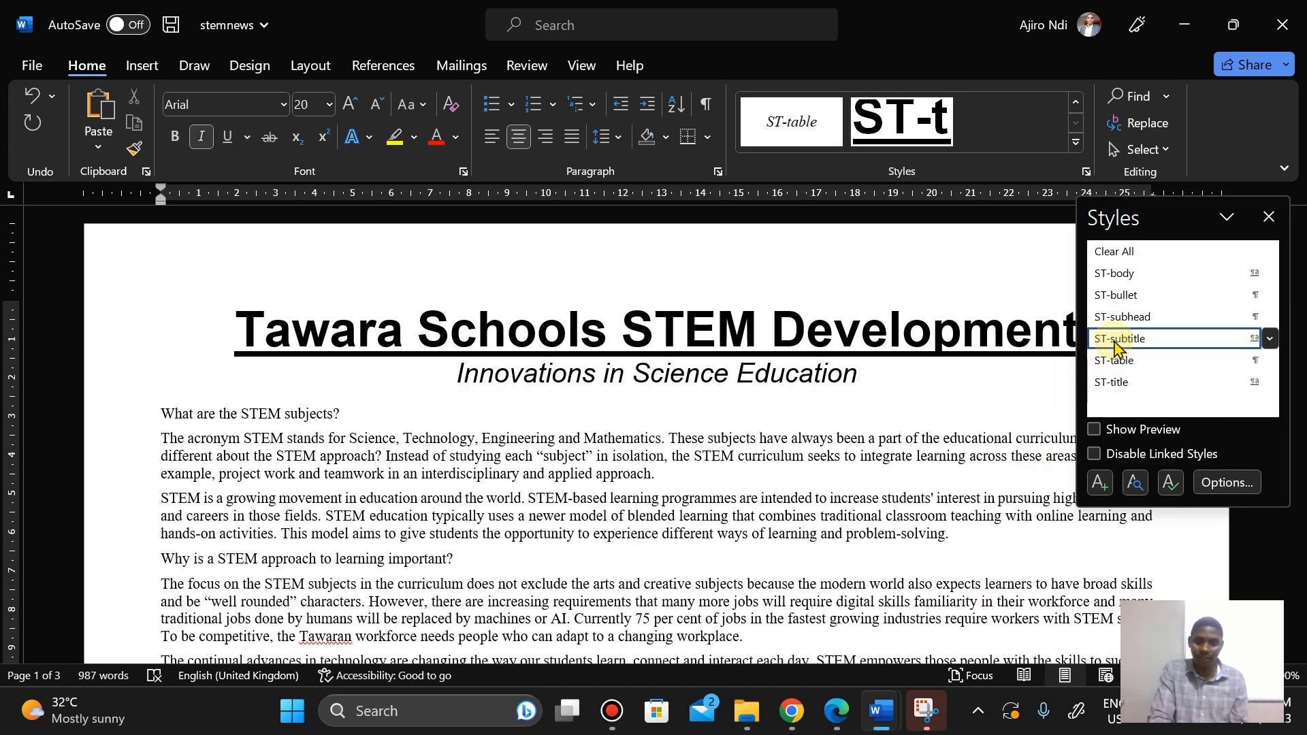
# Step: Read Step 8 in the question paper to find the range of text for the ST-bullet style
pyautogui.click(825, 722)
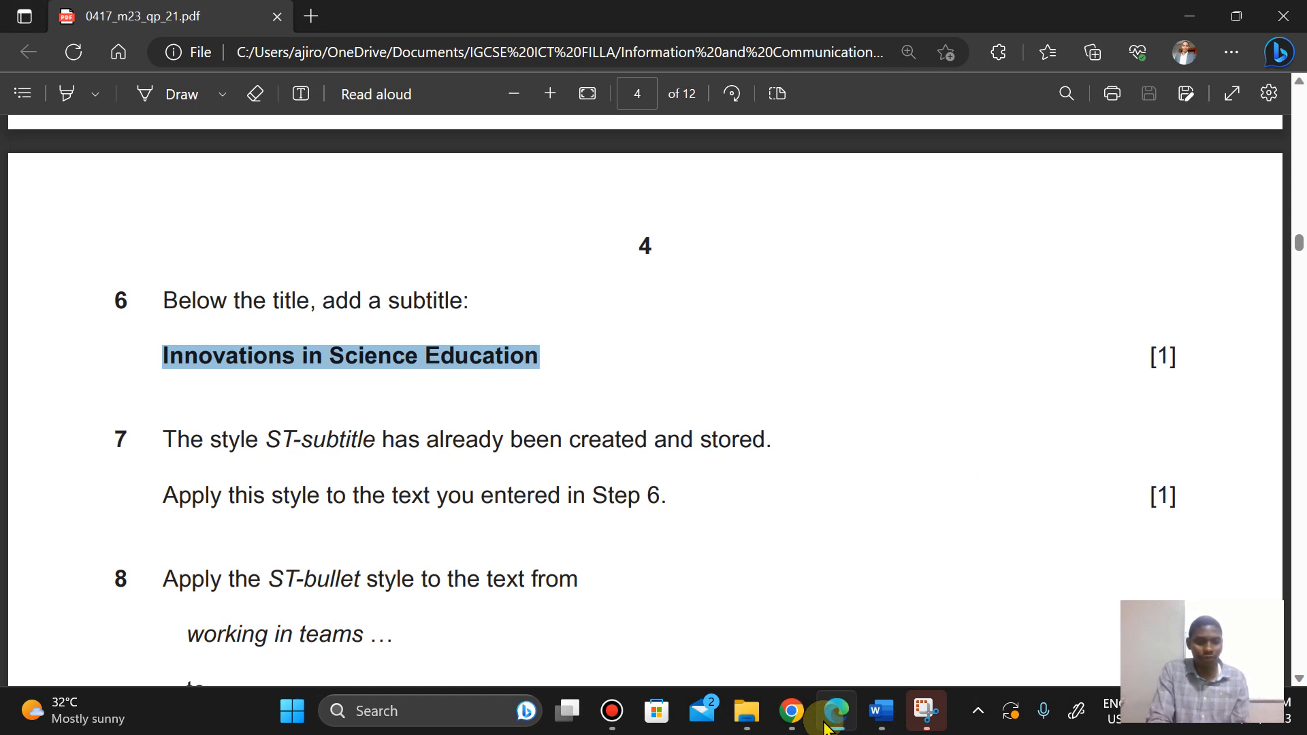
pyautogui.press('Down')
pyautogui.press('Down')
pyautogui.press('Down')
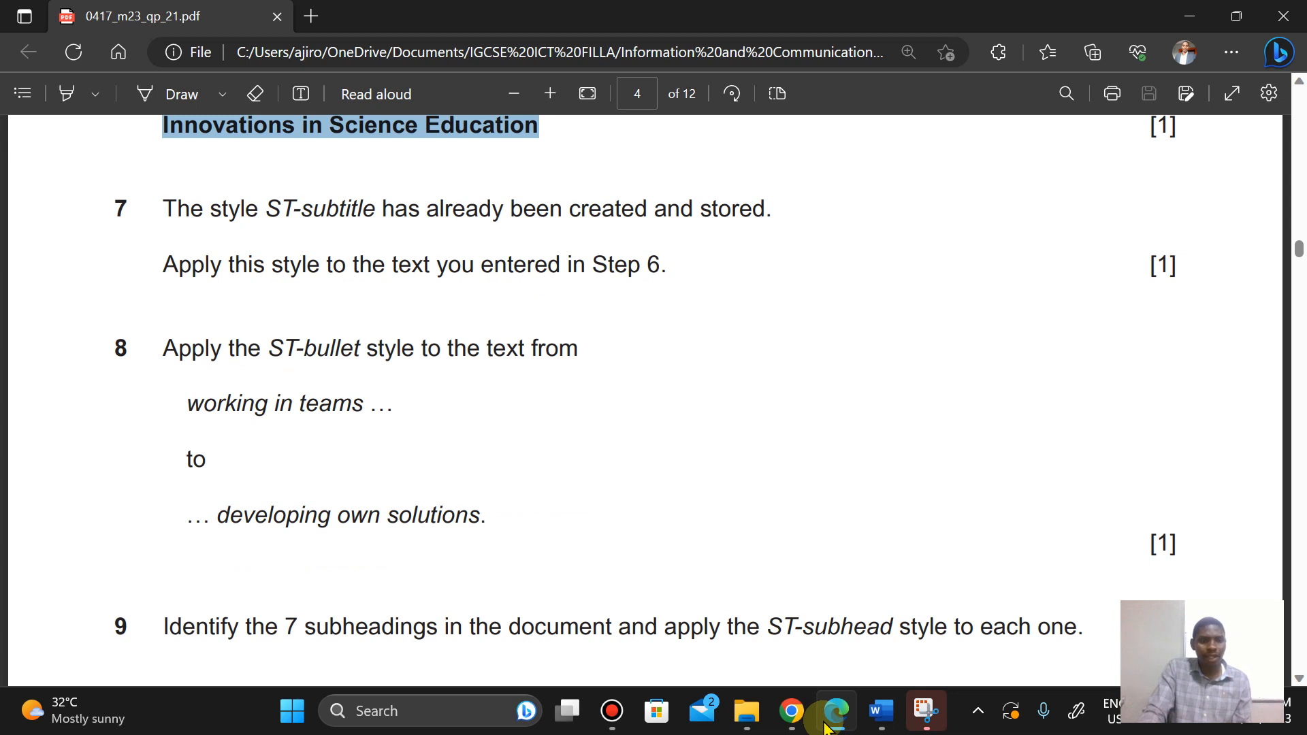
pyautogui.press('Down')
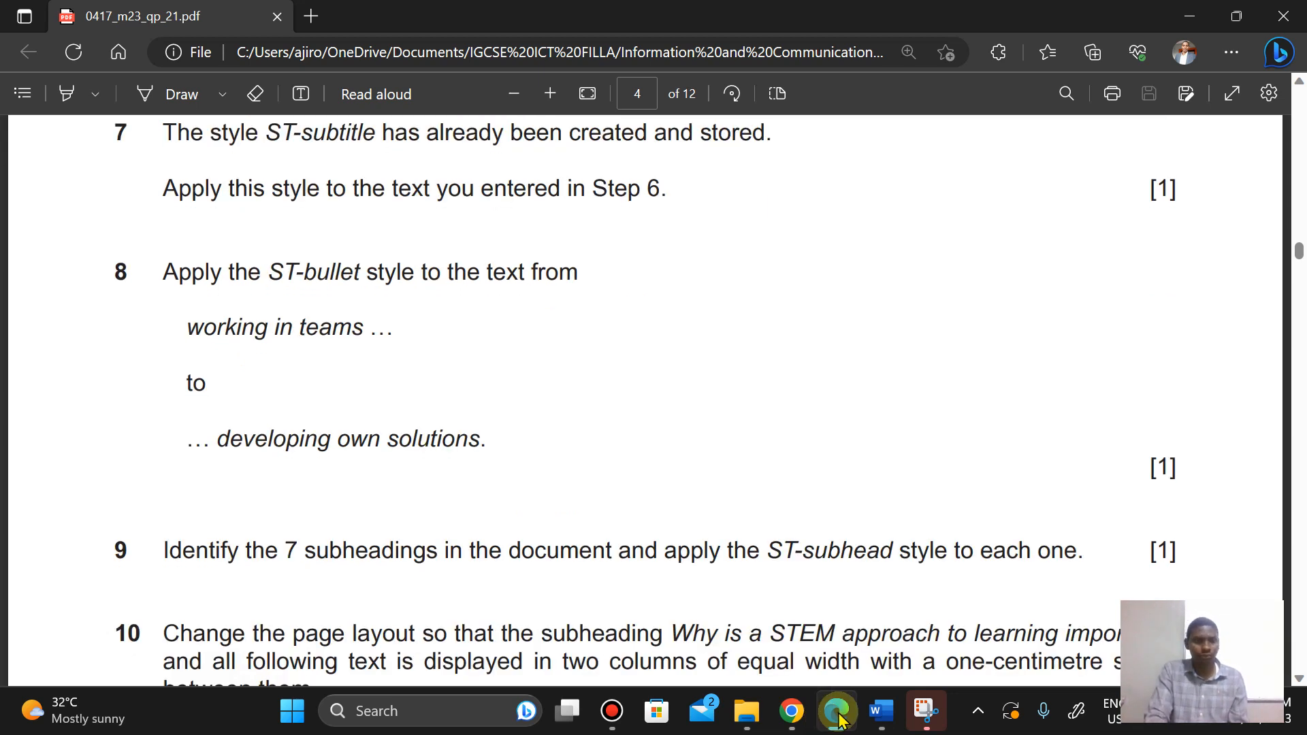
pyautogui.click(839, 716)
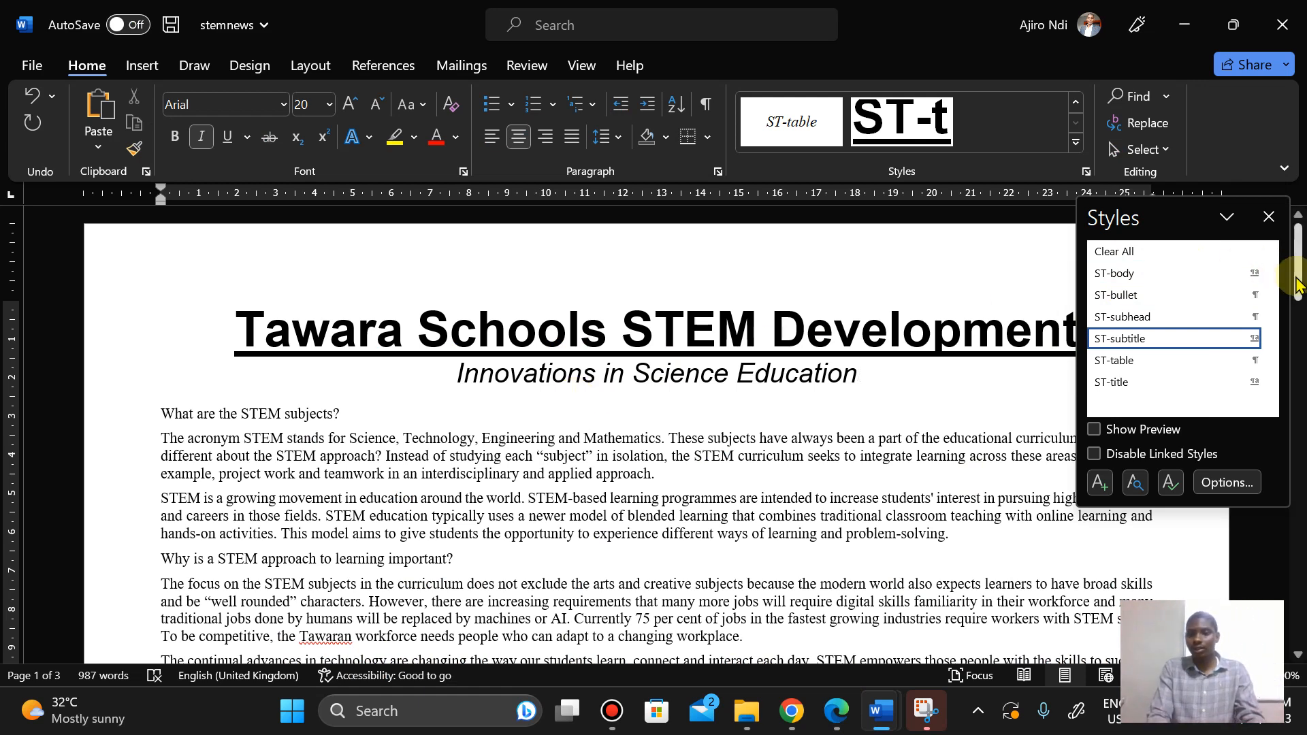
pyautogui.click(841, 718)
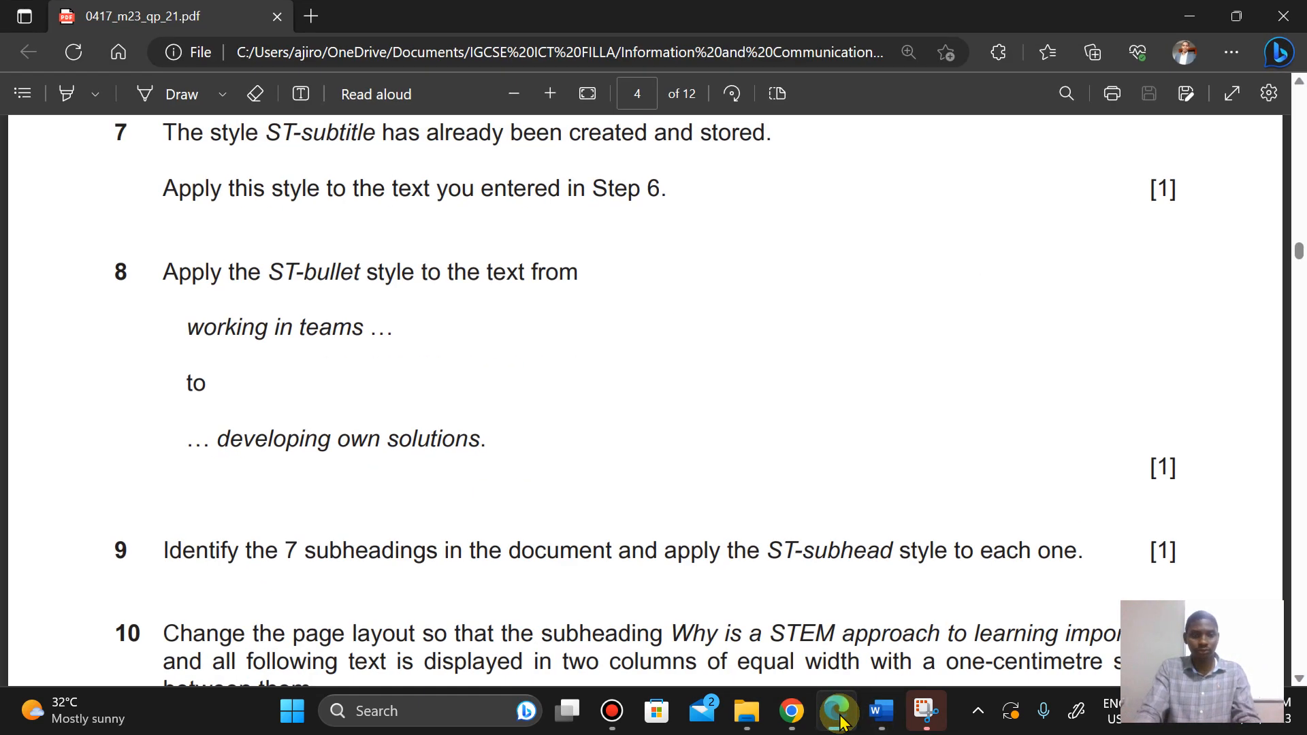
pyautogui.press('Down')
pyautogui.press('Down')
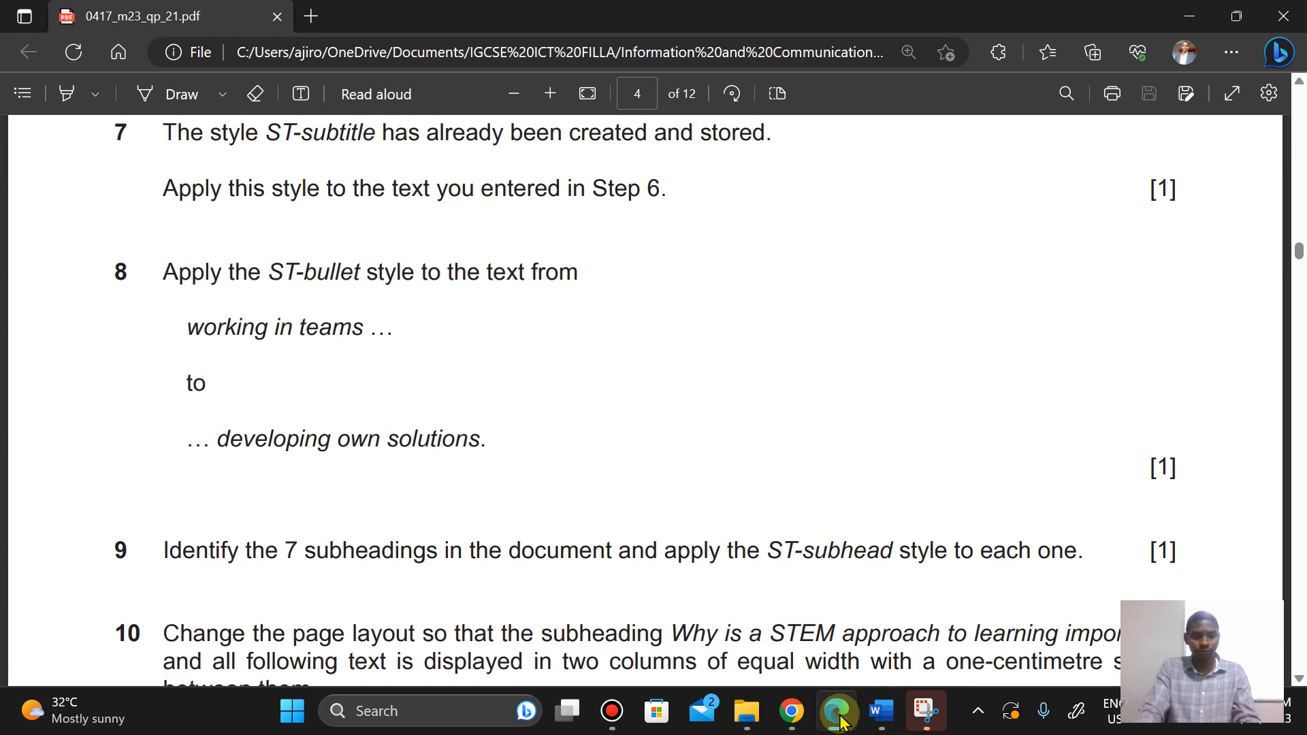
pyautogui.press('Down')
pyautogui.press('Down')
pyautogui.press('Up')
pyautogui.press('Up')
pyautogui.press('Up')
pyautogui.press('Up')
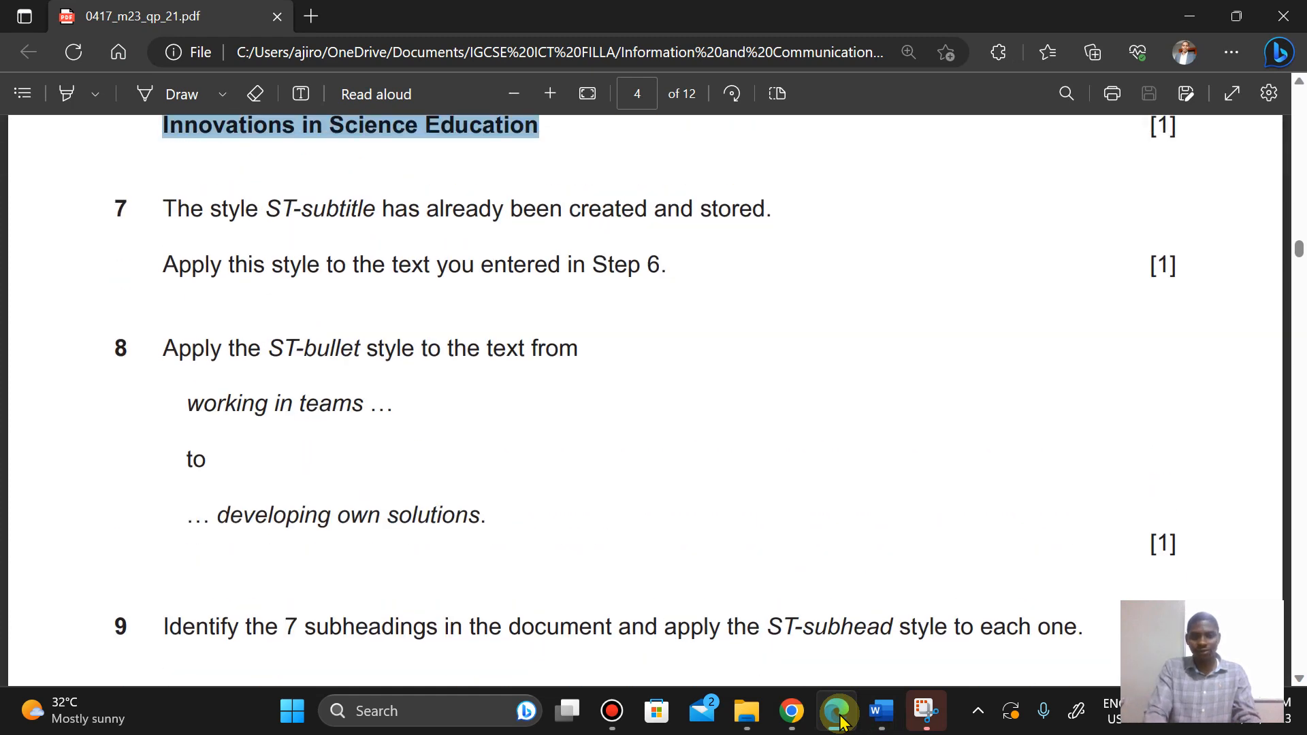
pyautogui.moveTo(881, 711)
pyautogui.click(978, 586)
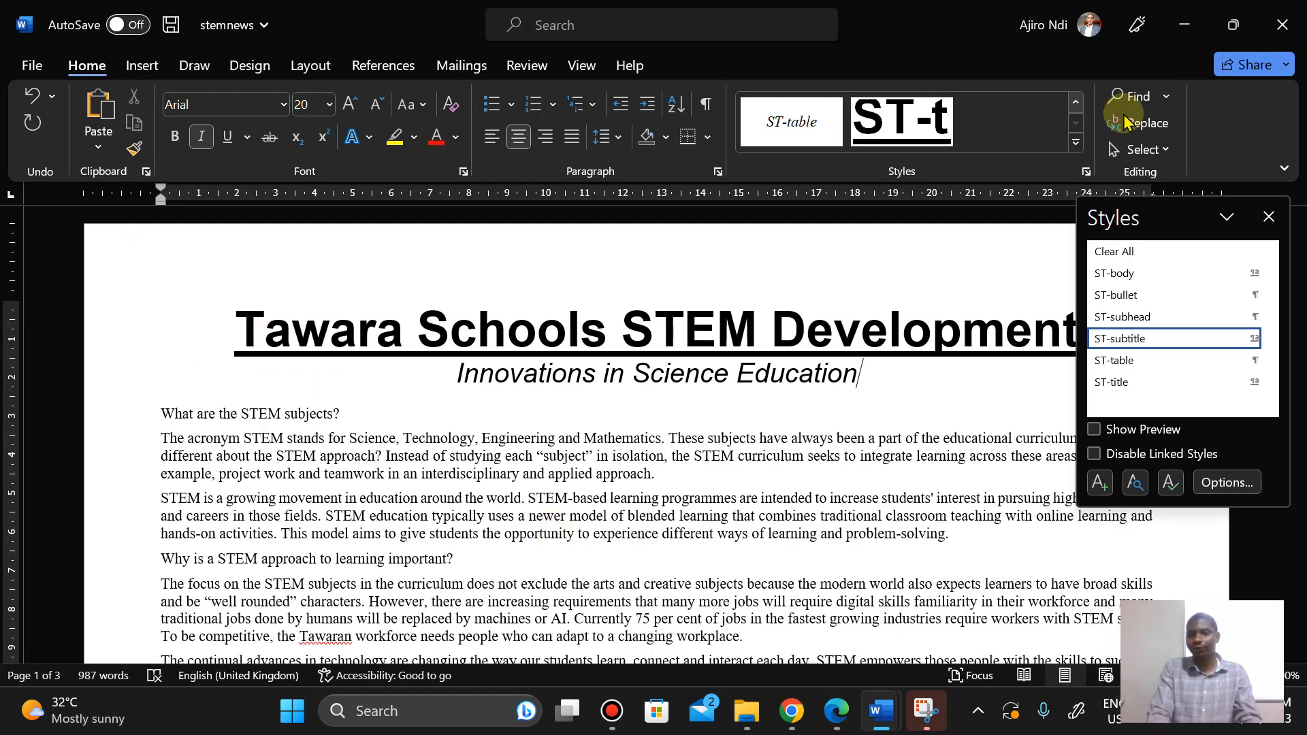
# Step: Find working in teams in the document, select the lines through developing own solutions, and apply the ST-bullet style
pyautogui.click(1132, 96)
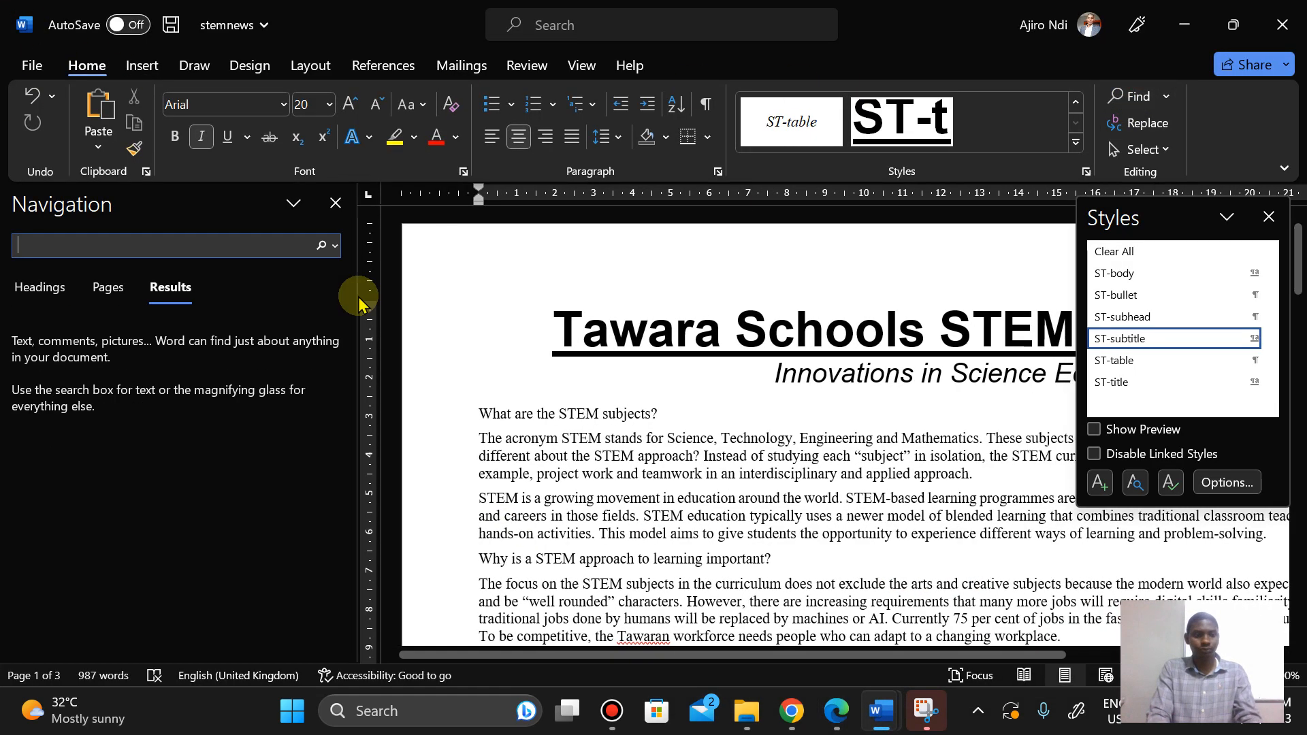
pyautogui.write('working in teams')
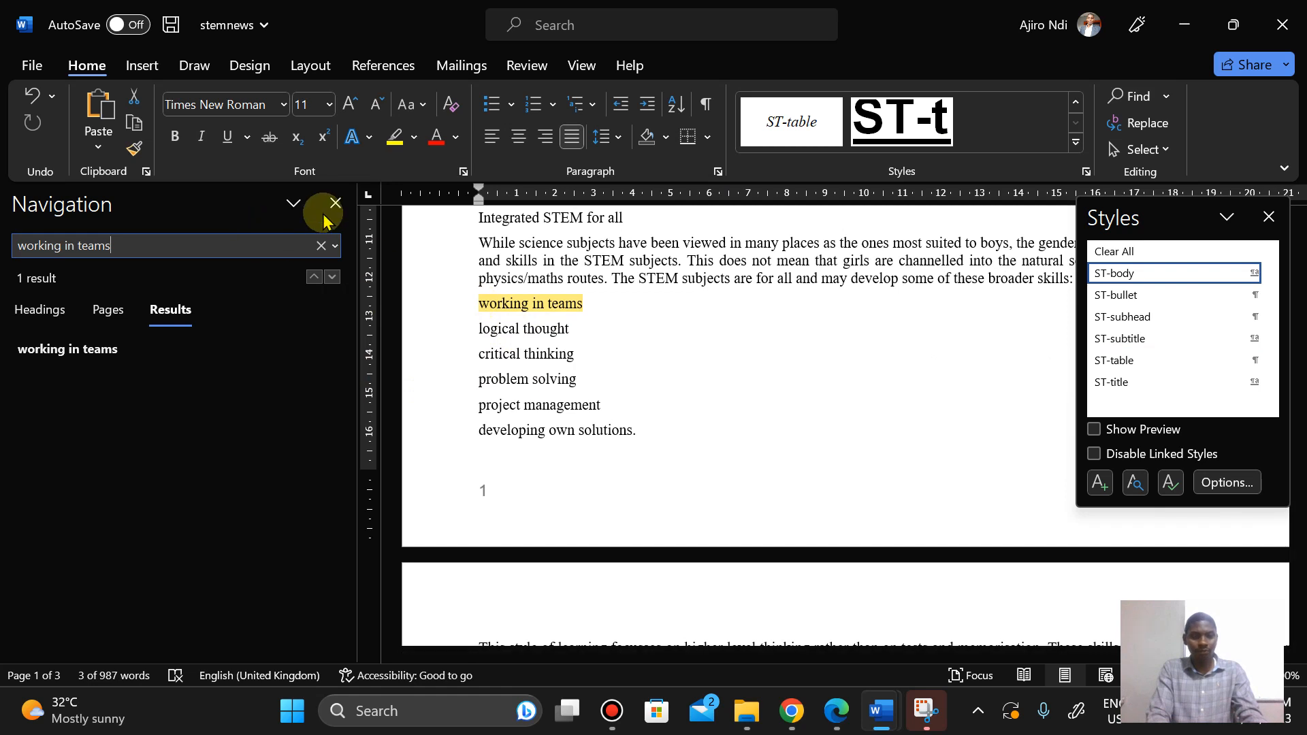
pyautogui.tripleClick(480, 305)
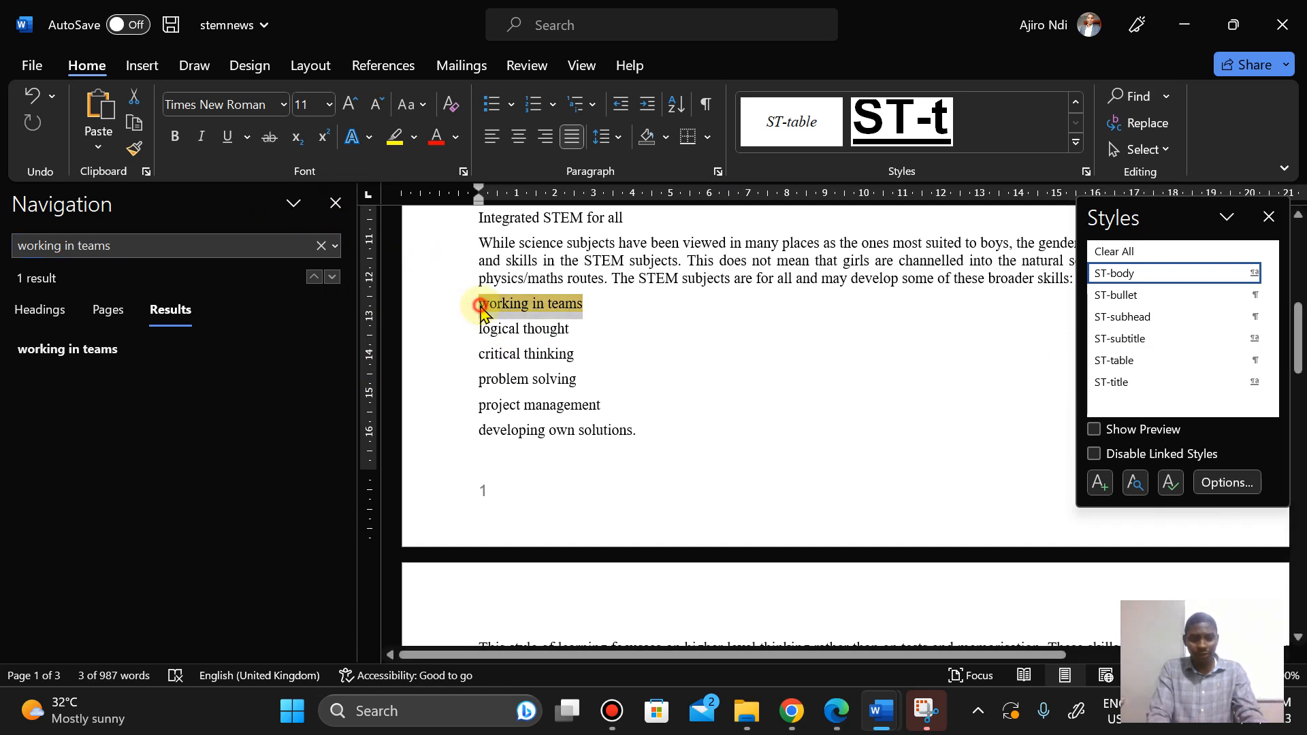
pyautogui.click(480, 306)
pyautogui.click(327, 205)
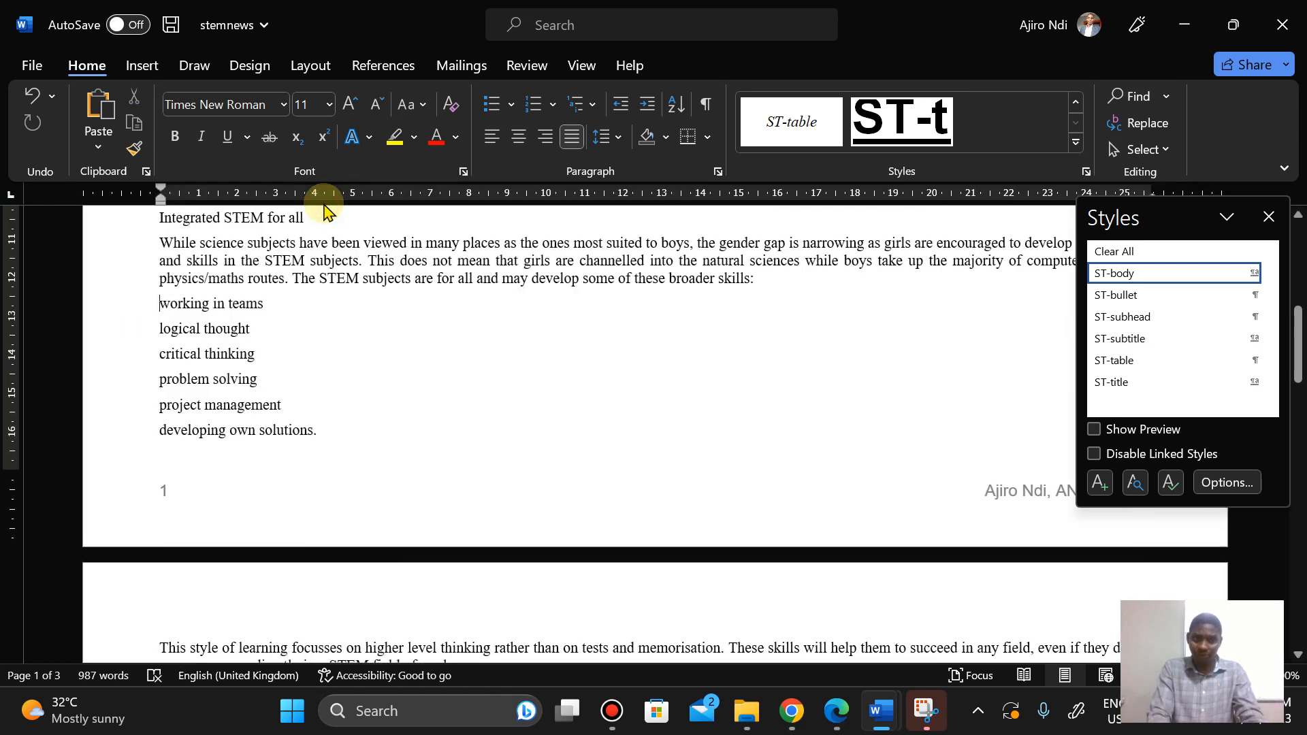
pyautogui.click(839, 726)
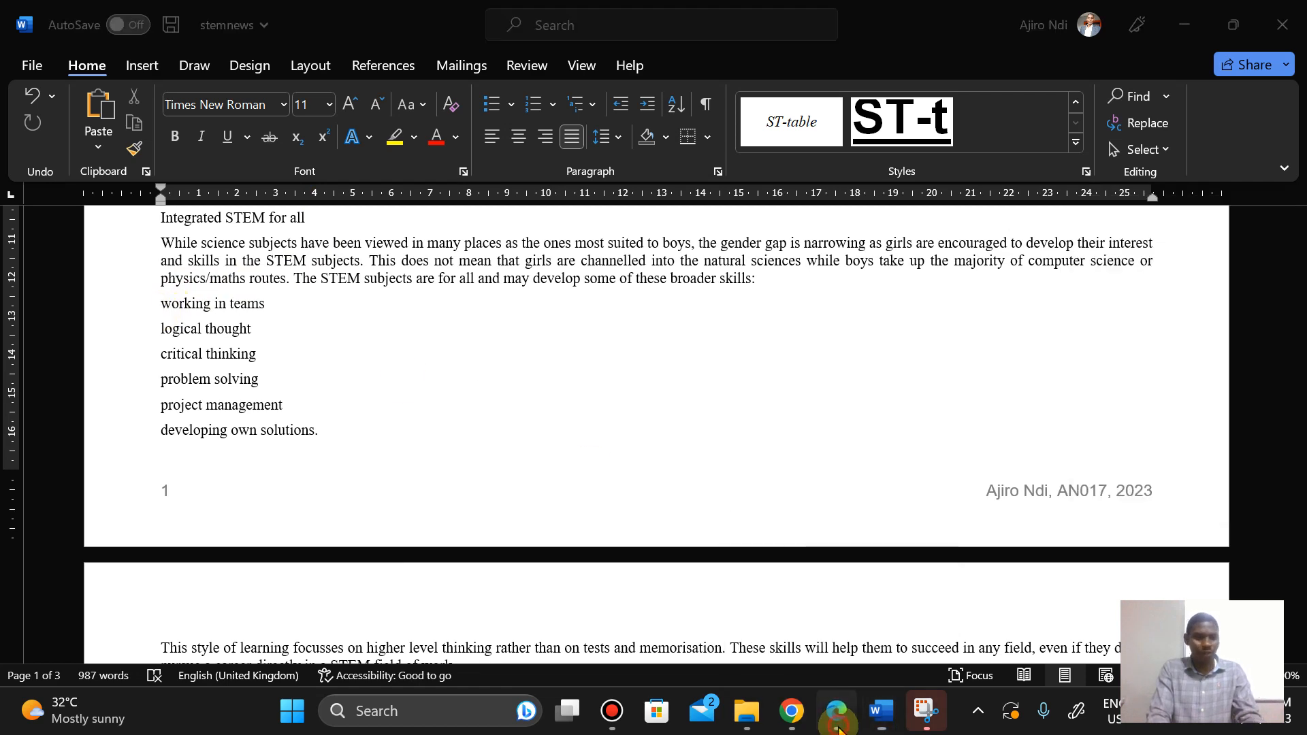
pyautogui.click(839, 726)
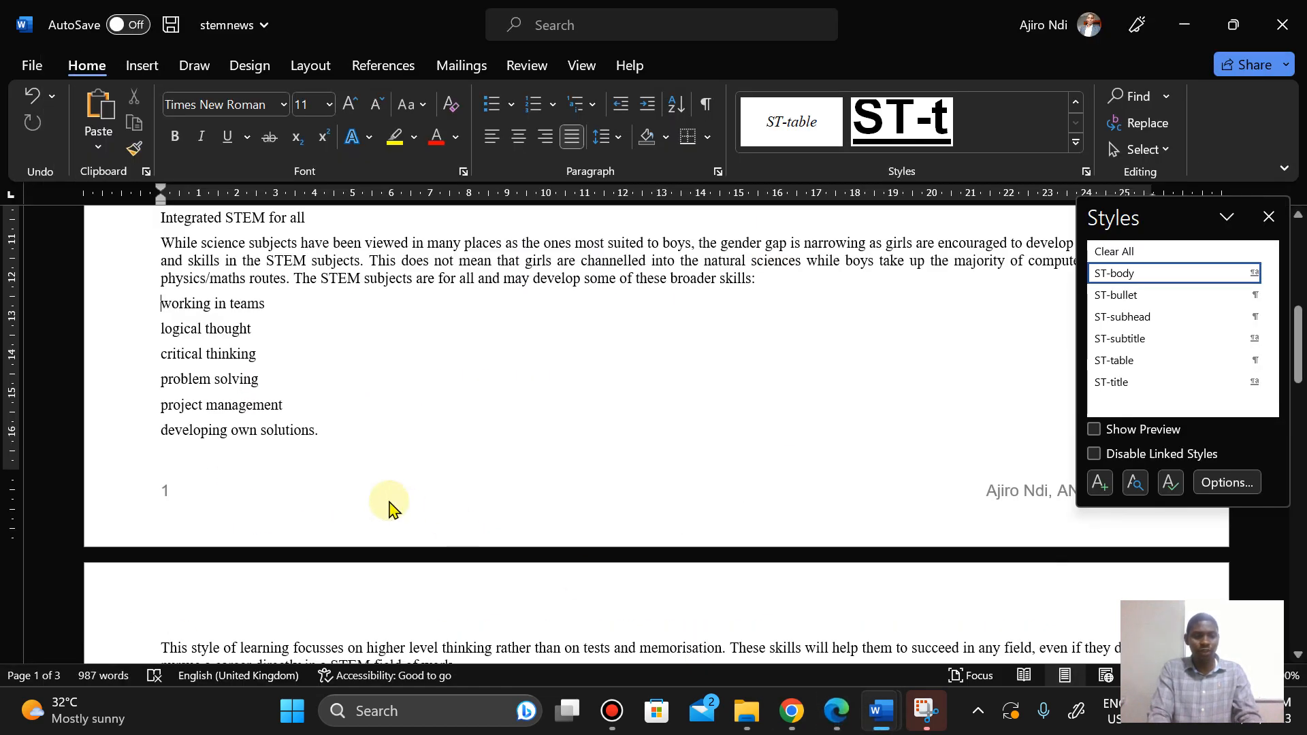
pyautogui.moveTo(159, 304); pyautogui.dragTo(322, 427)
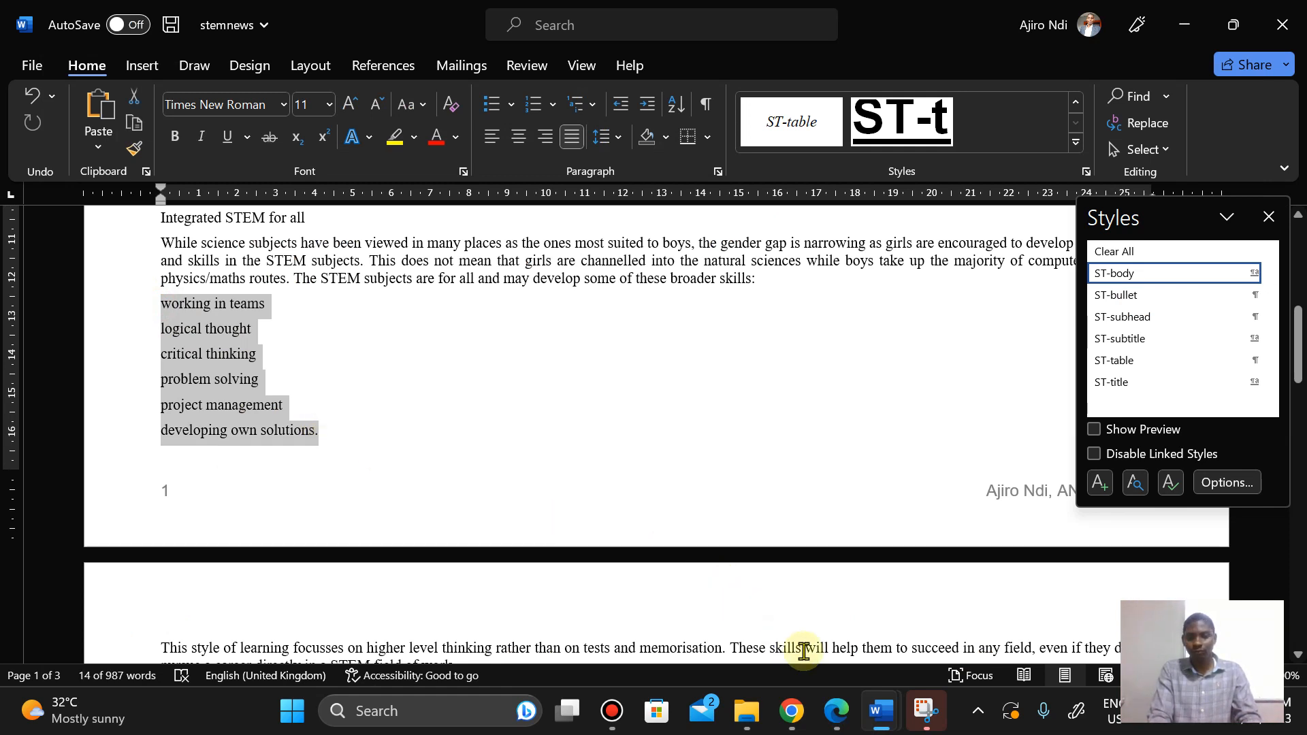
pyautogui.click(836, 712)
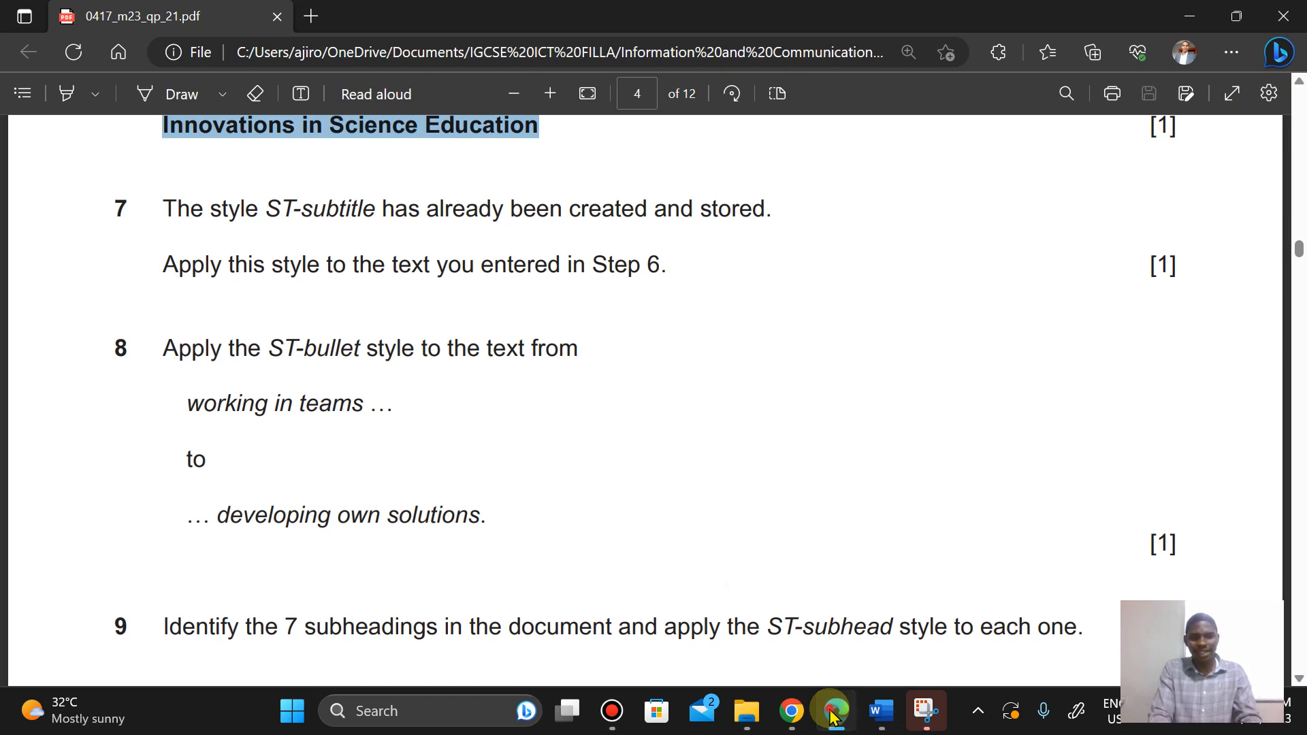
pyautogui.click(832, 713)
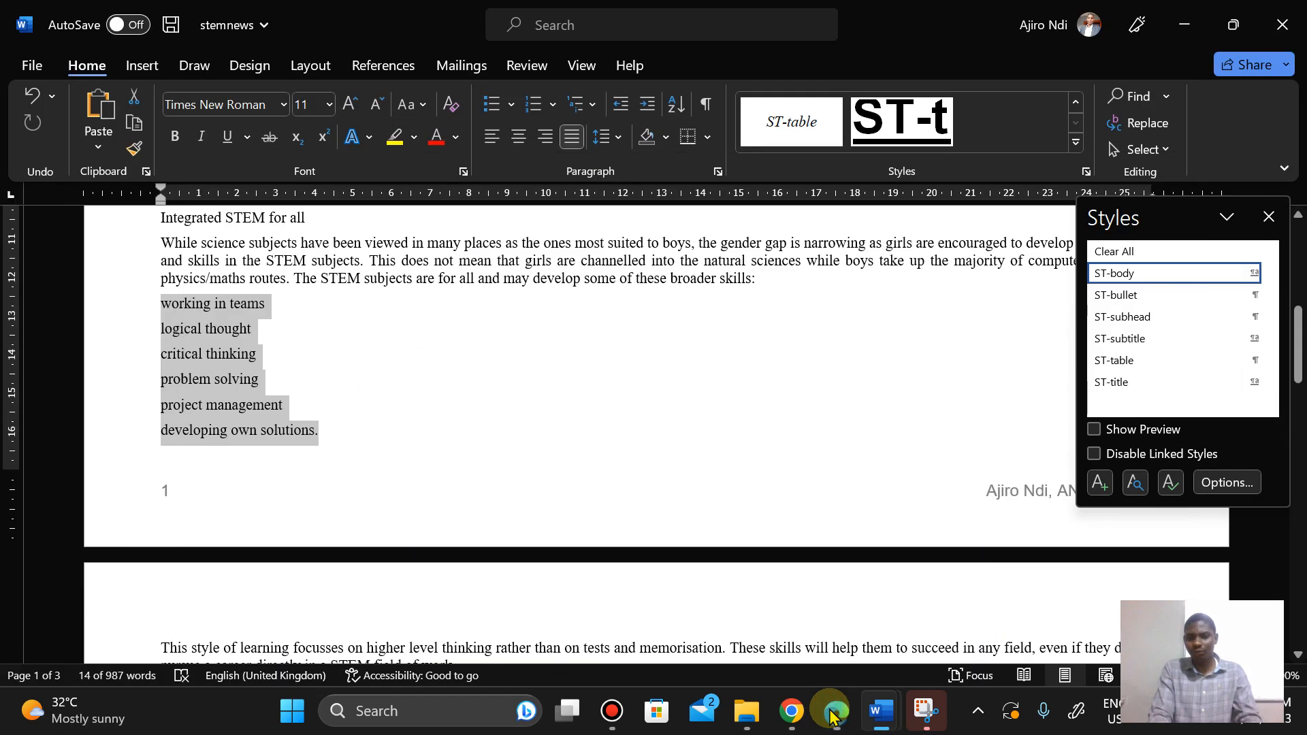
pyautogui.click(1077, 142)
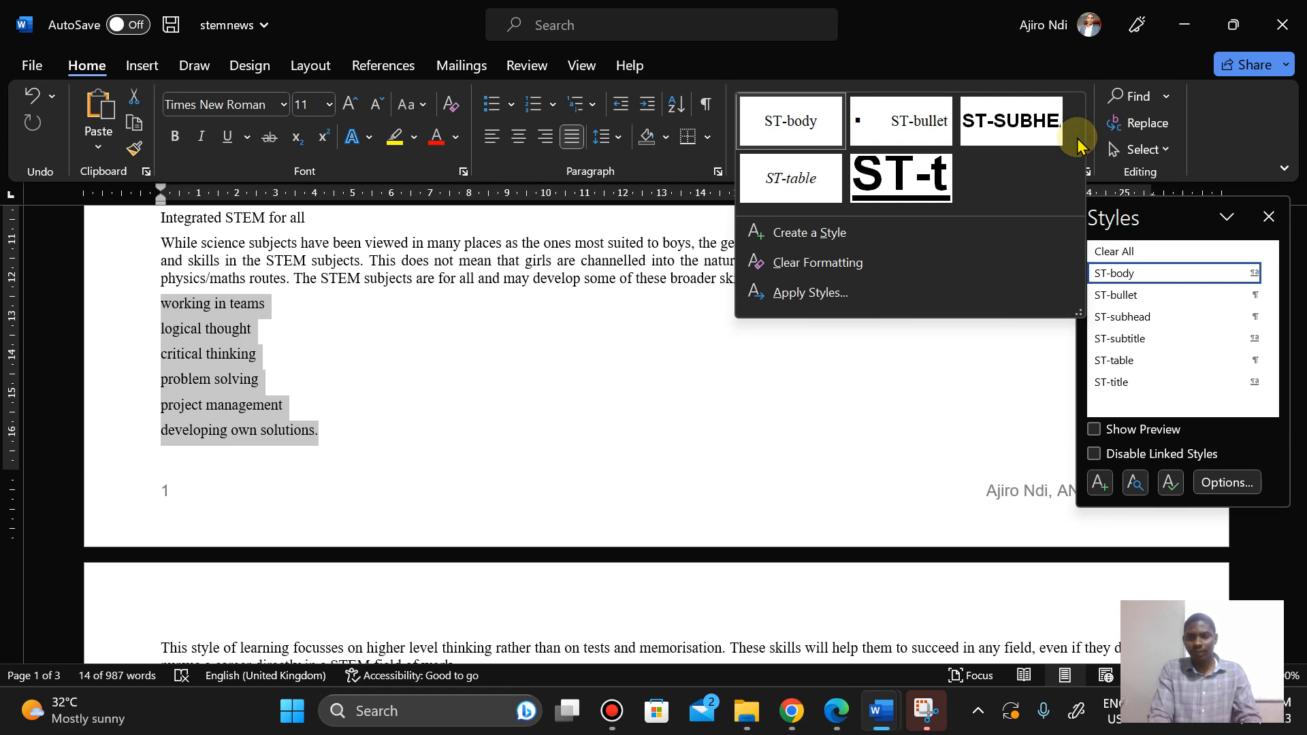
pyautogui.click(909, 126)
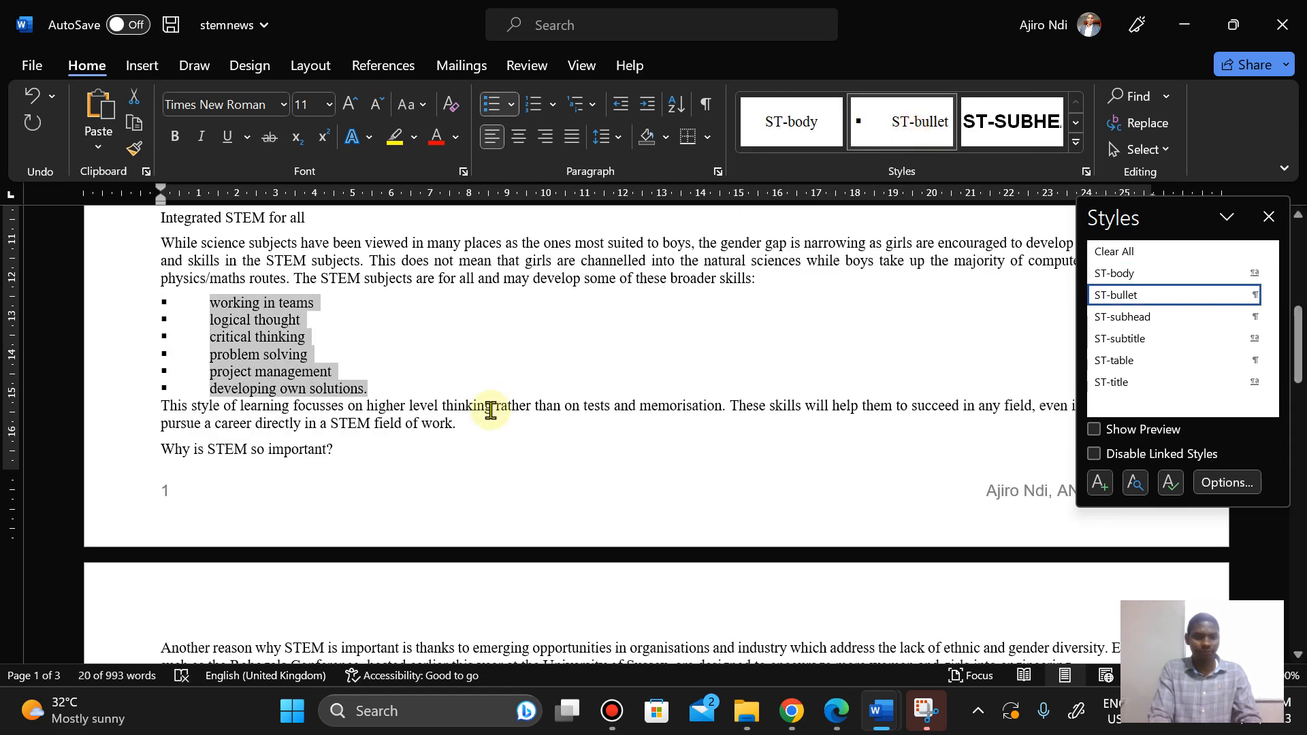
# Step: Apply the ST-subhead style to the subheading What are the STEM subjects?, checking Step 9 in the question paper
pyautogui.click(831, 723)
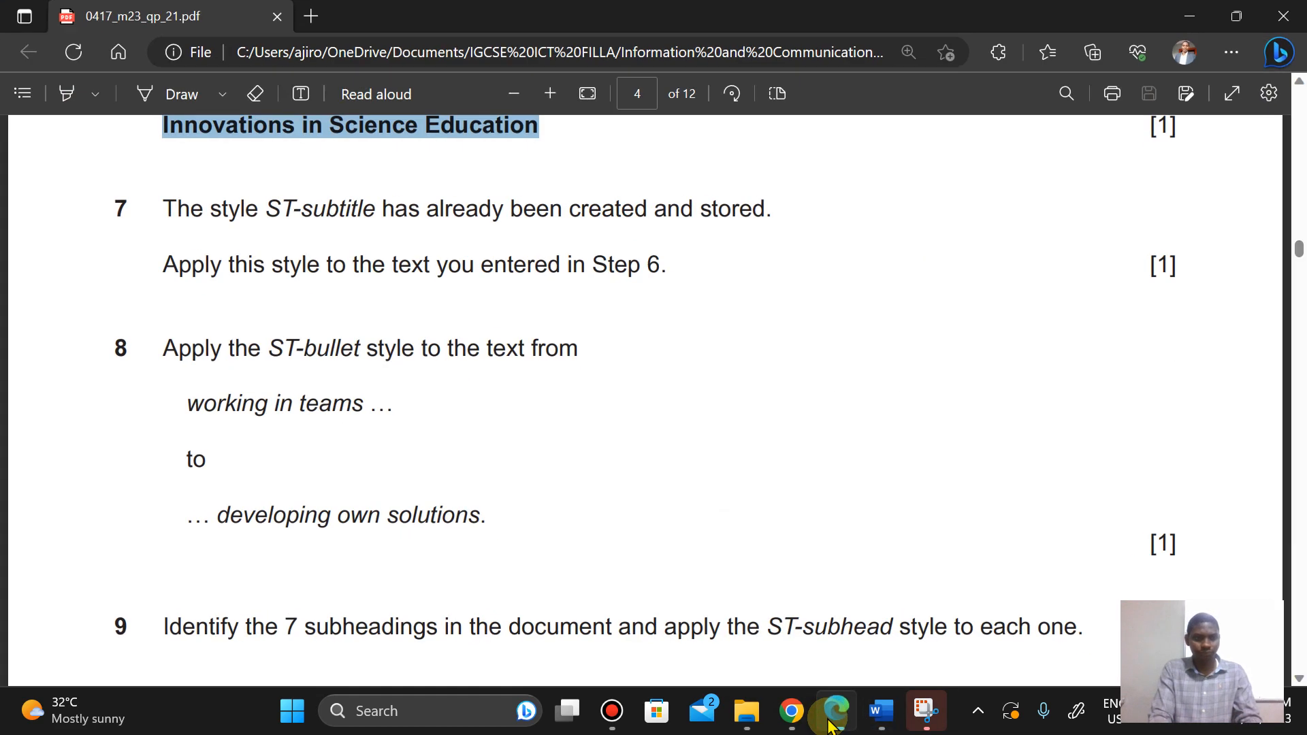
pyautogui.press('Down')
pyautogui.press('Down')
pyautogui.press('Down')
pyautogui.press('Down')
pyautogui.press('Down')
pyautogui.press('Down')
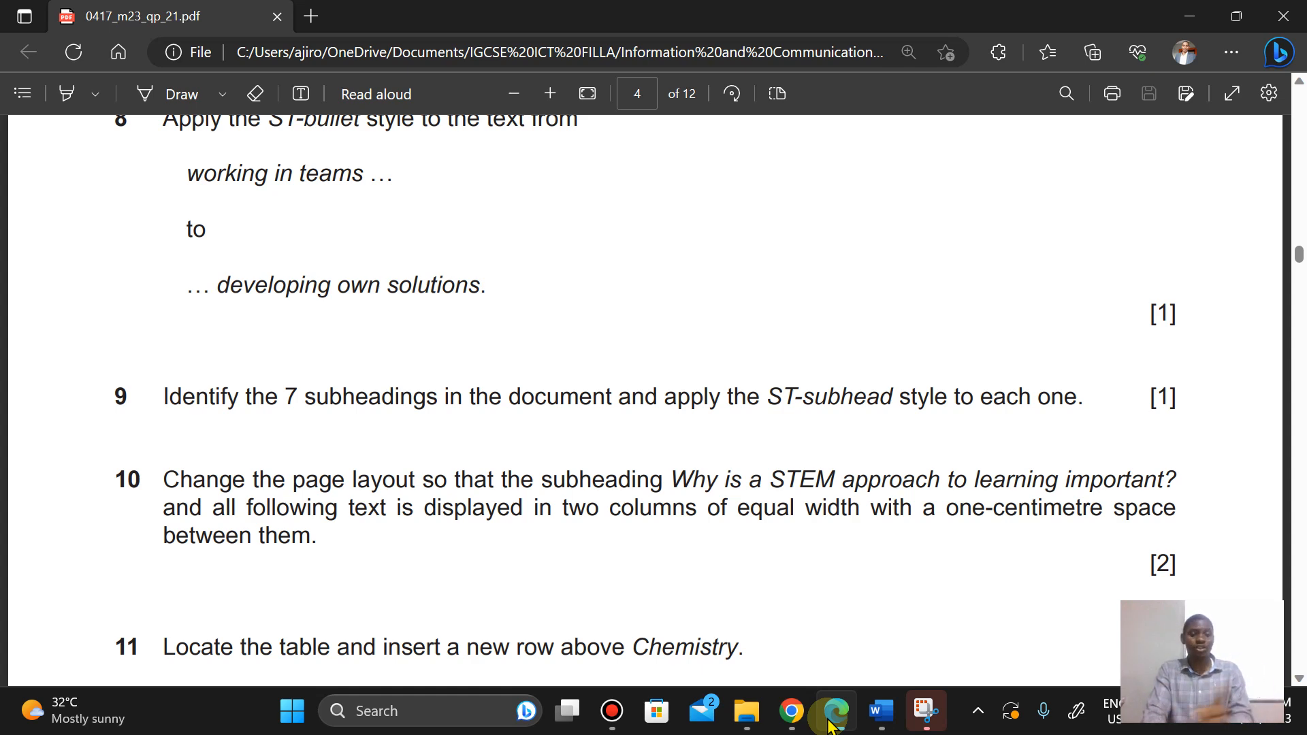
pyautogui.click(835, 715)
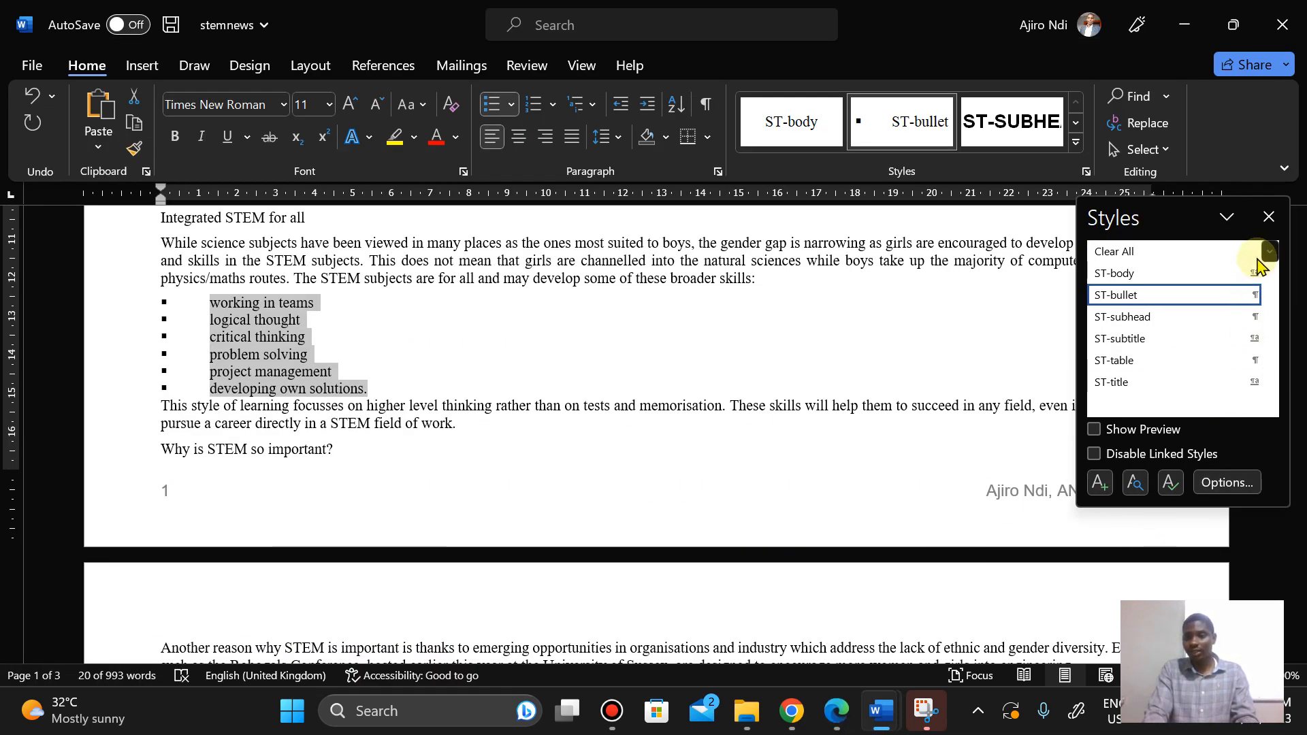
pyautogui.click(1270, 217)
pyautogui.moveTo(1297, 415); pyautogui.dragTo(1297, 286)
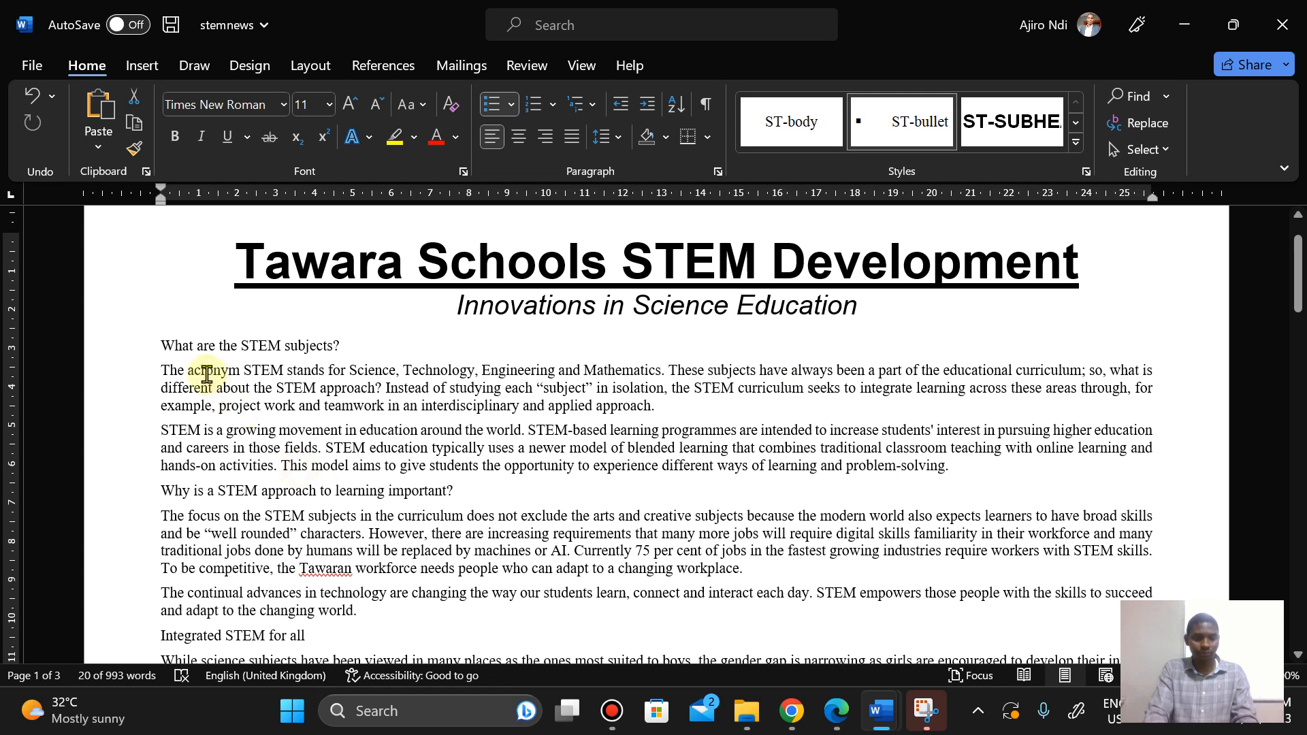
pyautogui.click(155, 346)
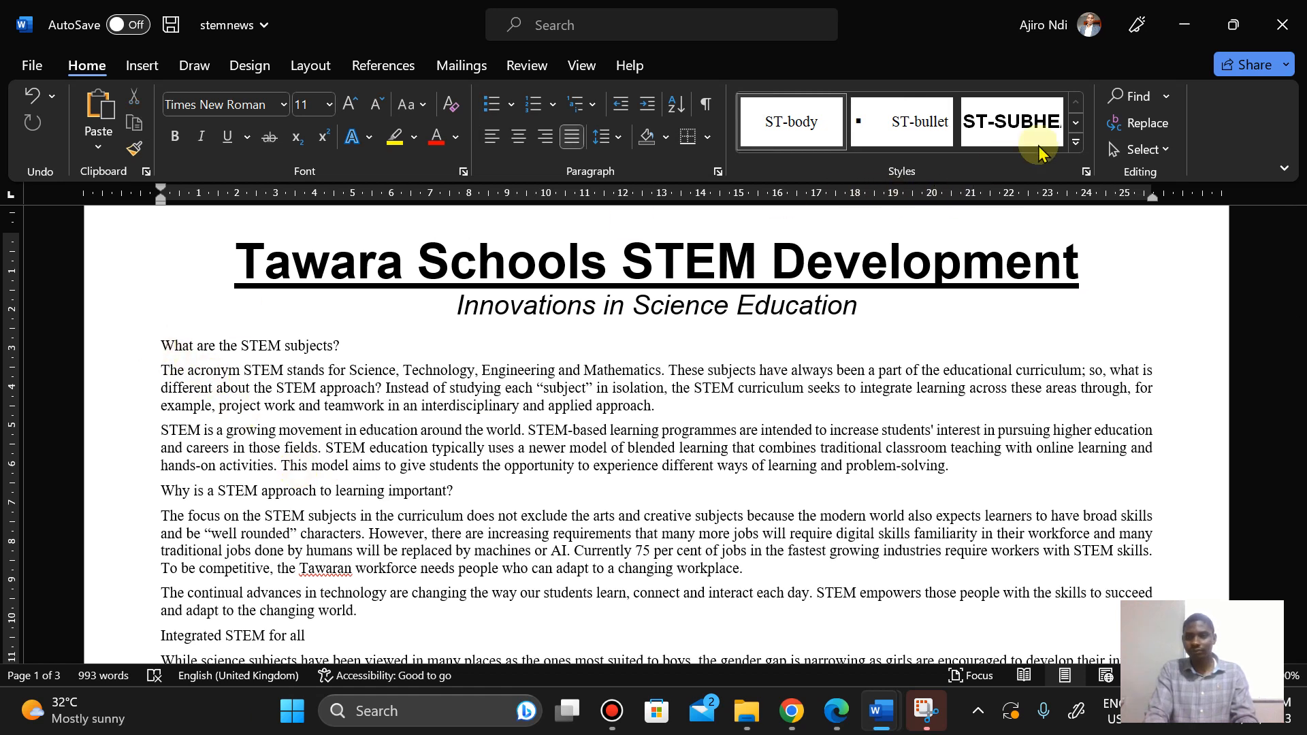
pyautogui.click(1006, 117)
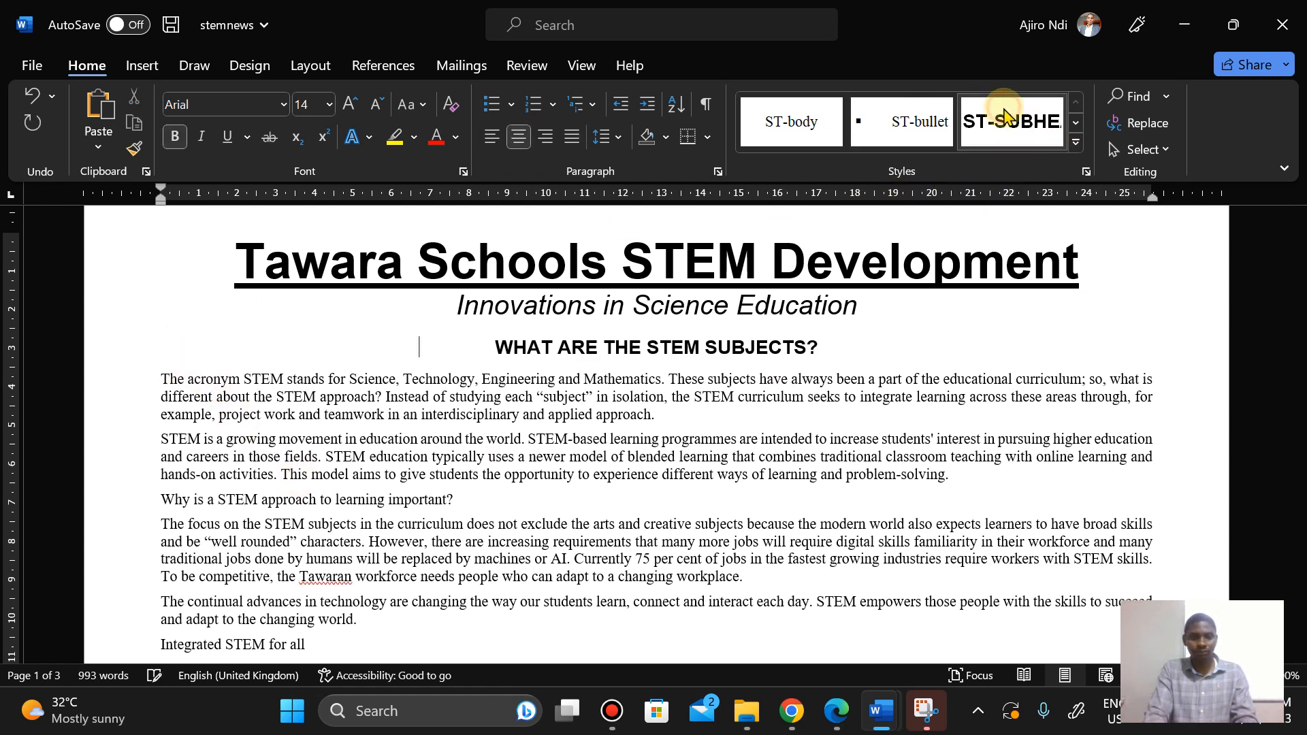
# Step: Apply ST-subhead to the subheadings Why is a STEM approach to learning important? and Integrated STEM for all
pyautogui.moveTo(1300, 276); pyautogui.dragTo(1301, 307)
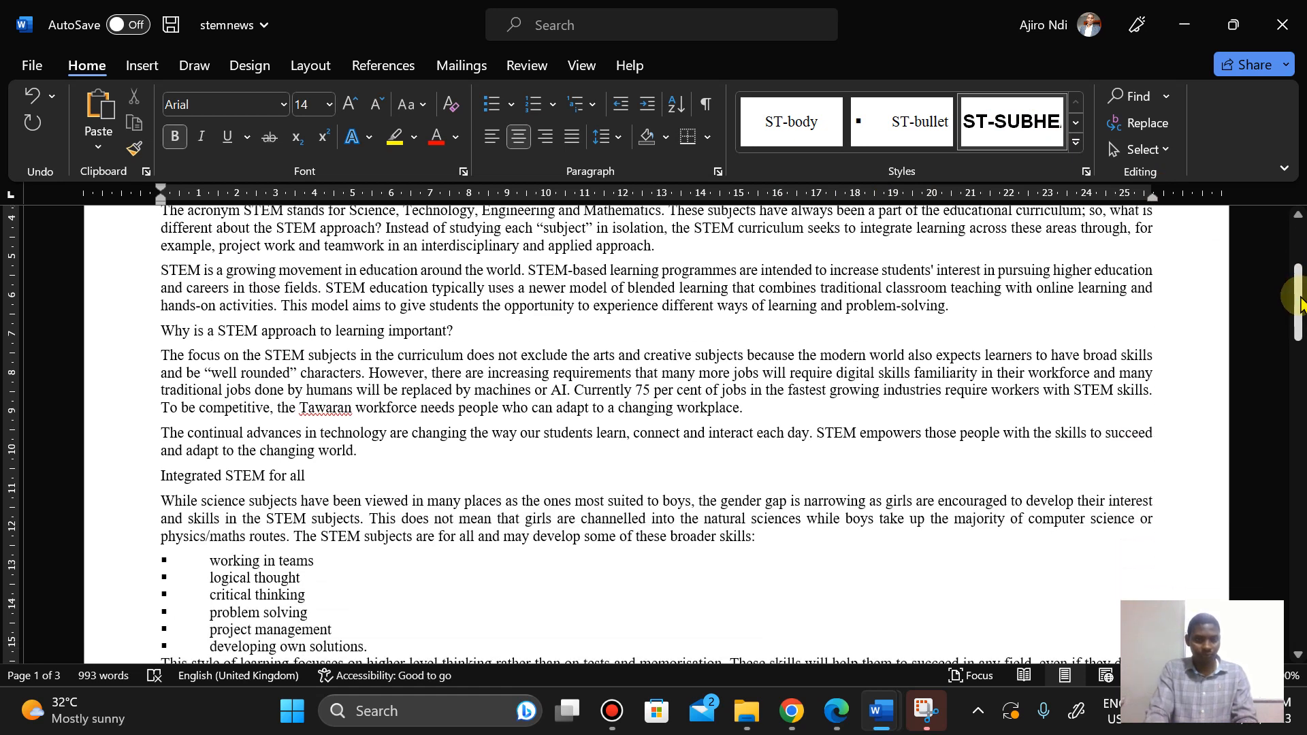
pyautogui.click(164, 331)
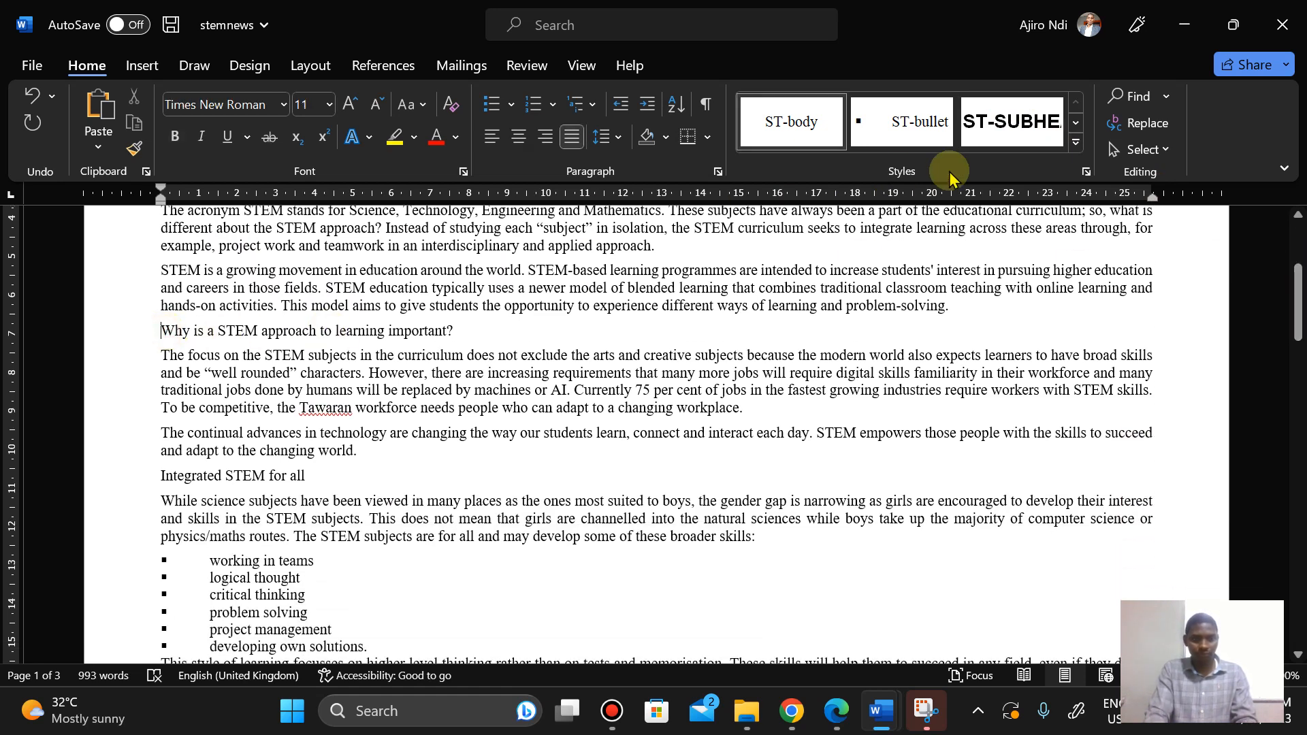
pyautogui.click(1013, 128)
pyautogui.moveTo(1300, 312); pyautogui.dragTo(1302, 345)
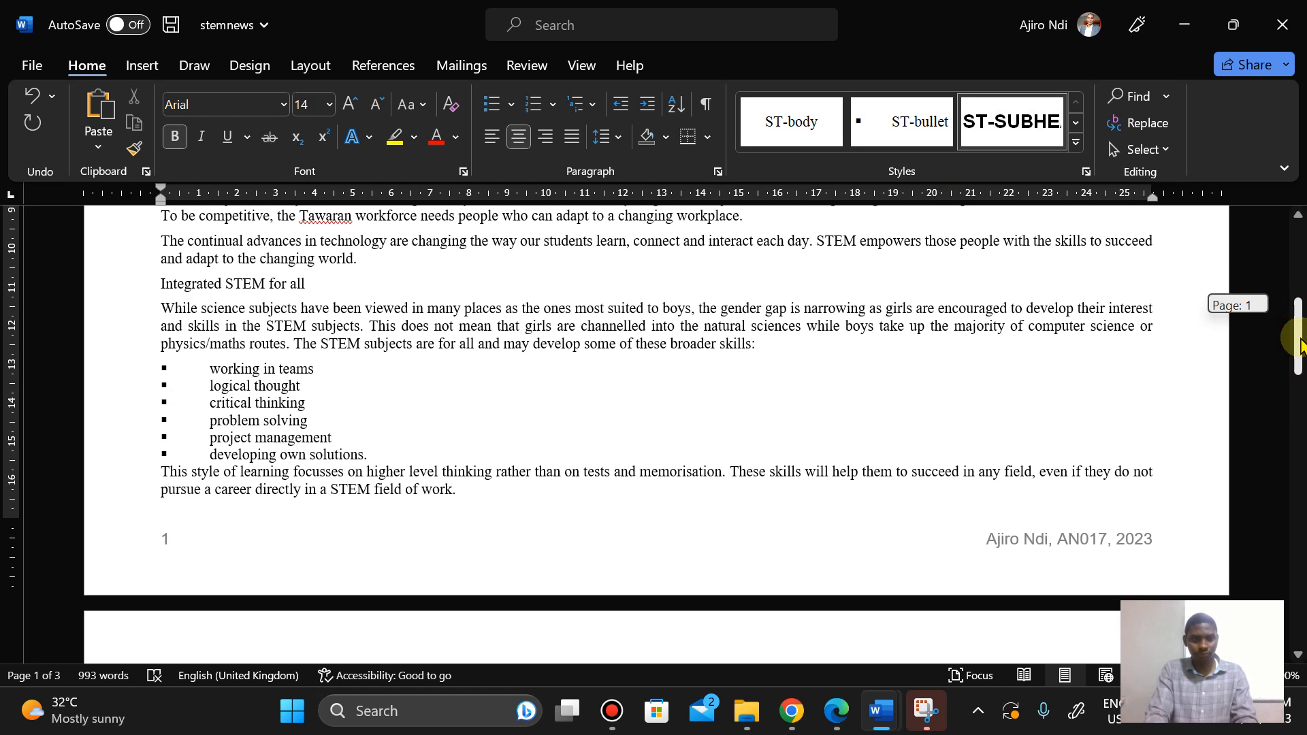
pyautogui.click(154, 283)
pyautogui.click(1015, 122)
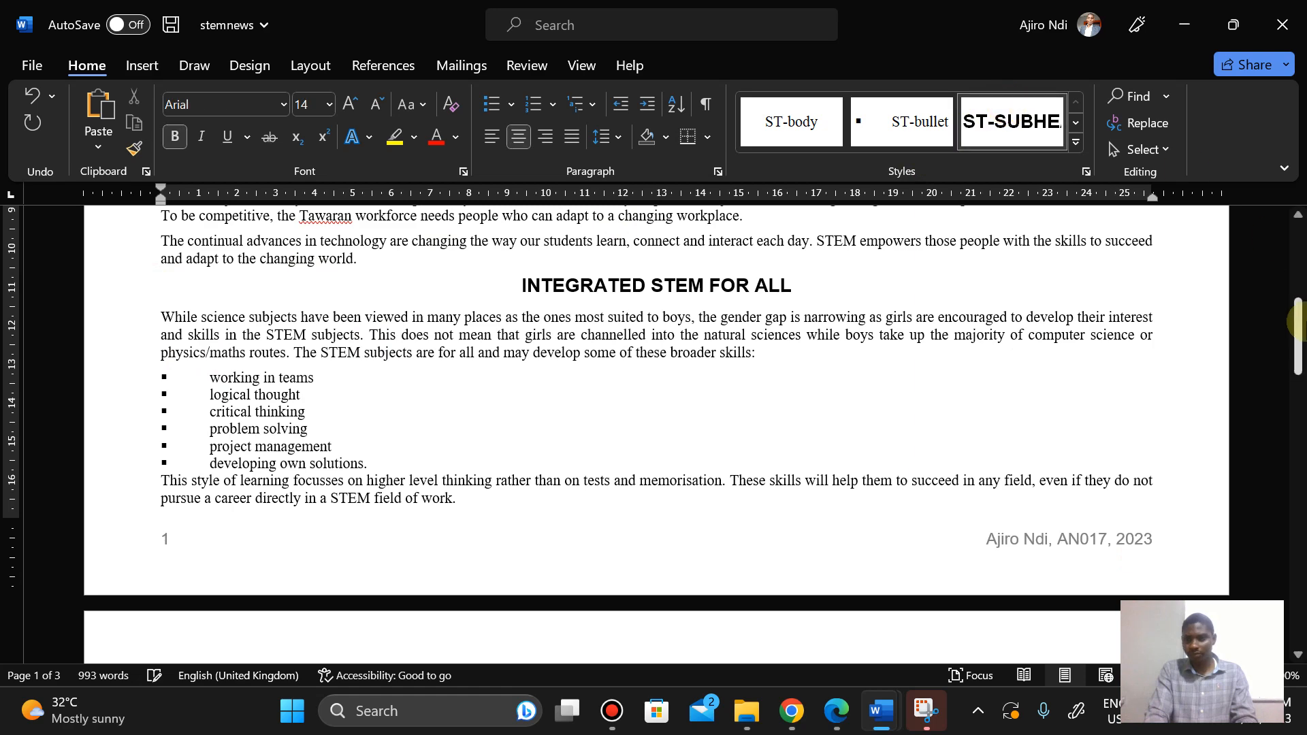
# Step: Apply ST-subhead to the subheadings Why is STEM so important? and Encouraging girls to take STEM subjects
pyautogui.moveTo(1298, 322); pyautogui.dragTo(1300, 412)
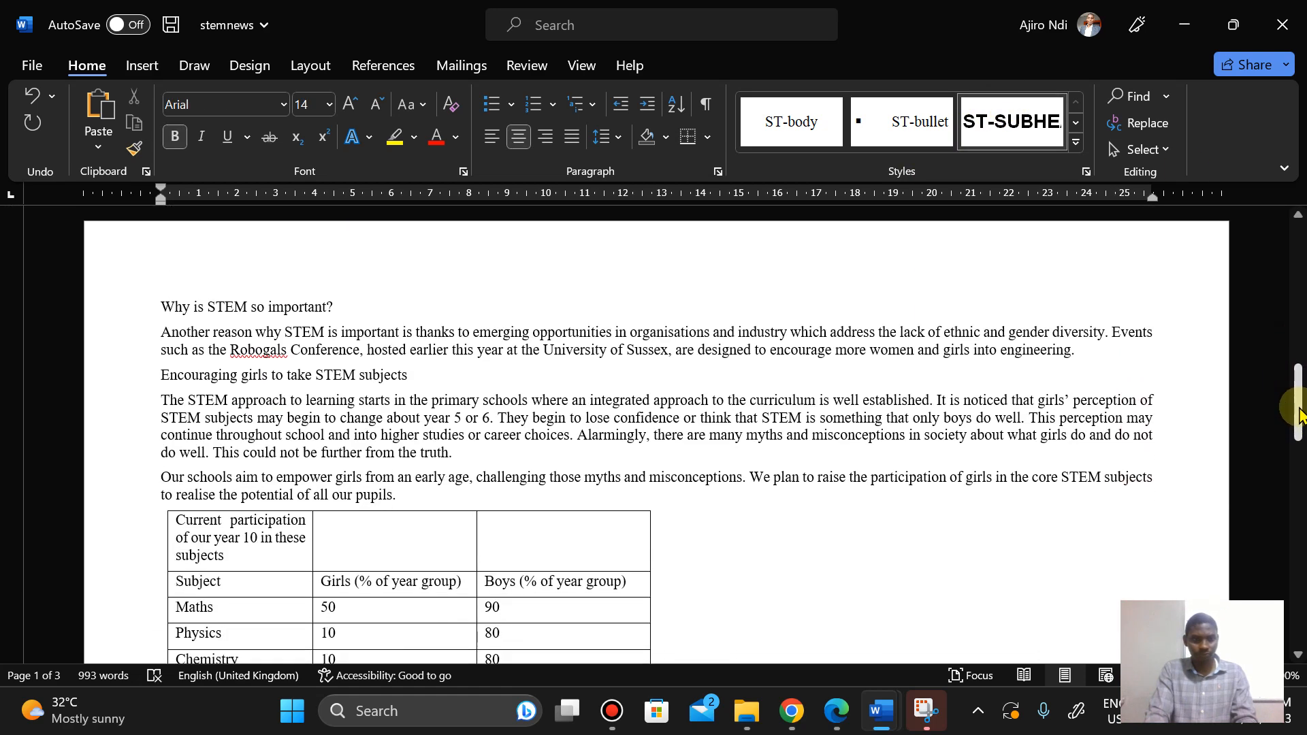
pyautogui.click(173, 315)
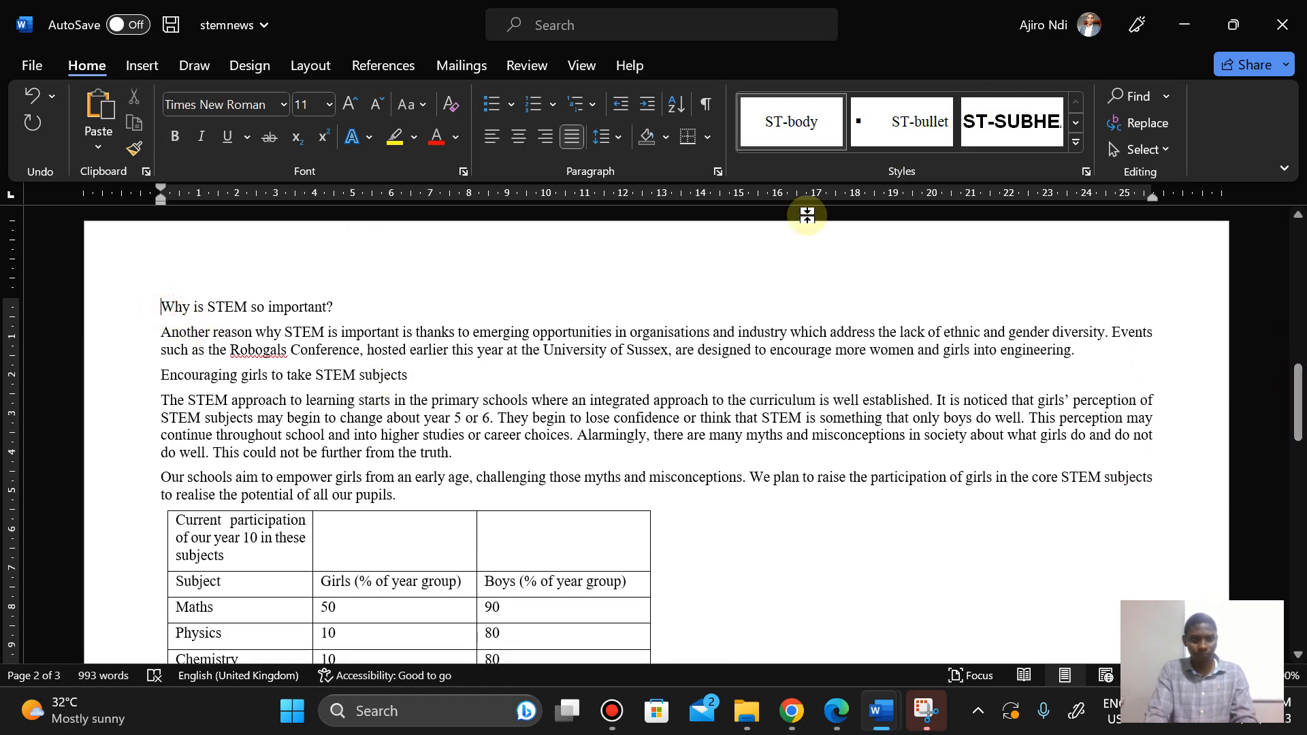
pyautogui.click(1008, 122)
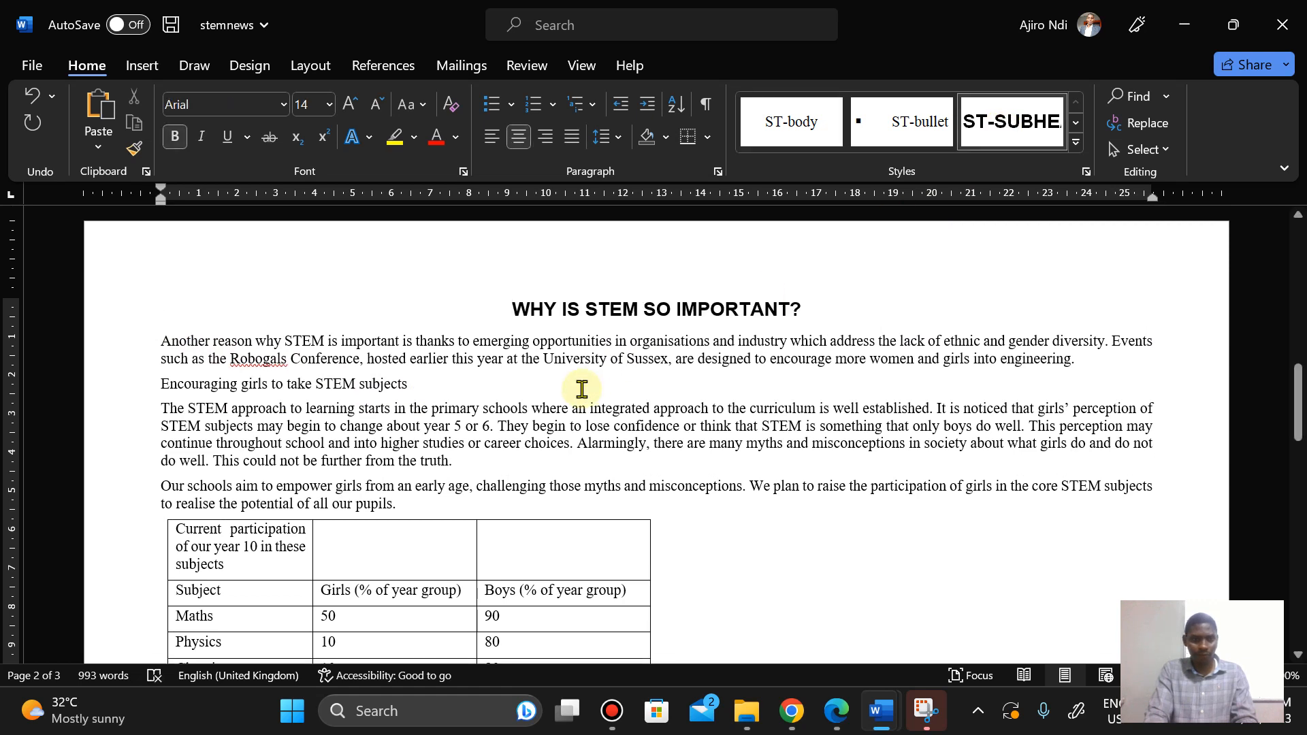
pyautogui.click(156, 386)
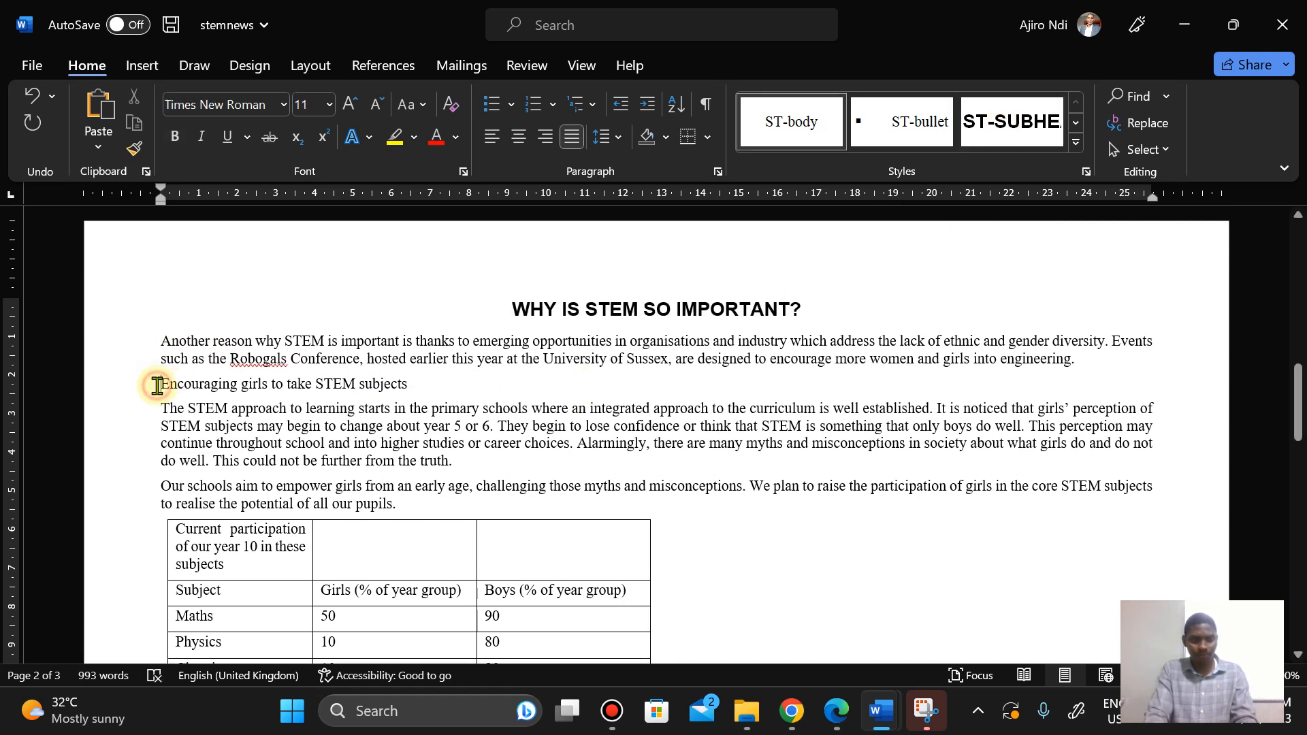
pyautogui.click(1004, 128)
# Step: Apply the ST-subhead style to the subheading Opportunities in the digital world of work
pyautogui.moveTo(1299, 409); pyautogui.dragTo(1299, 507)
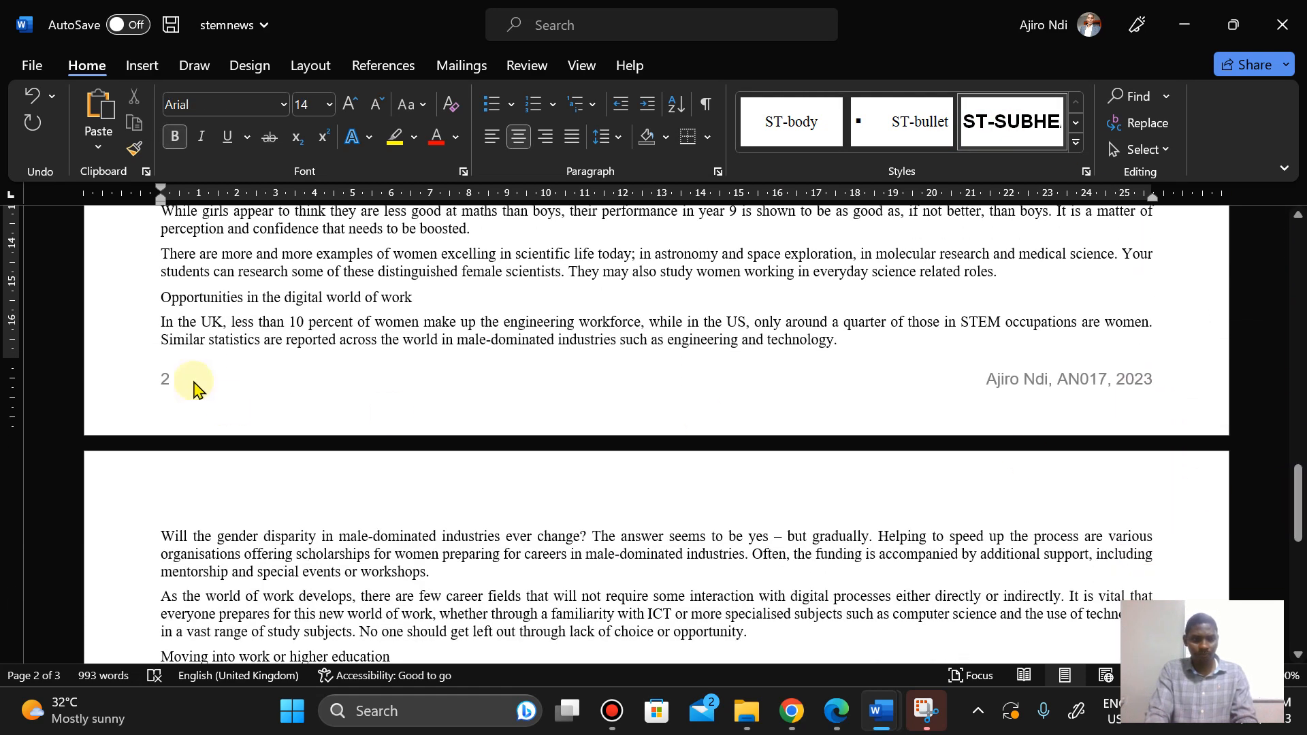
pyautogui.click(160, 304)
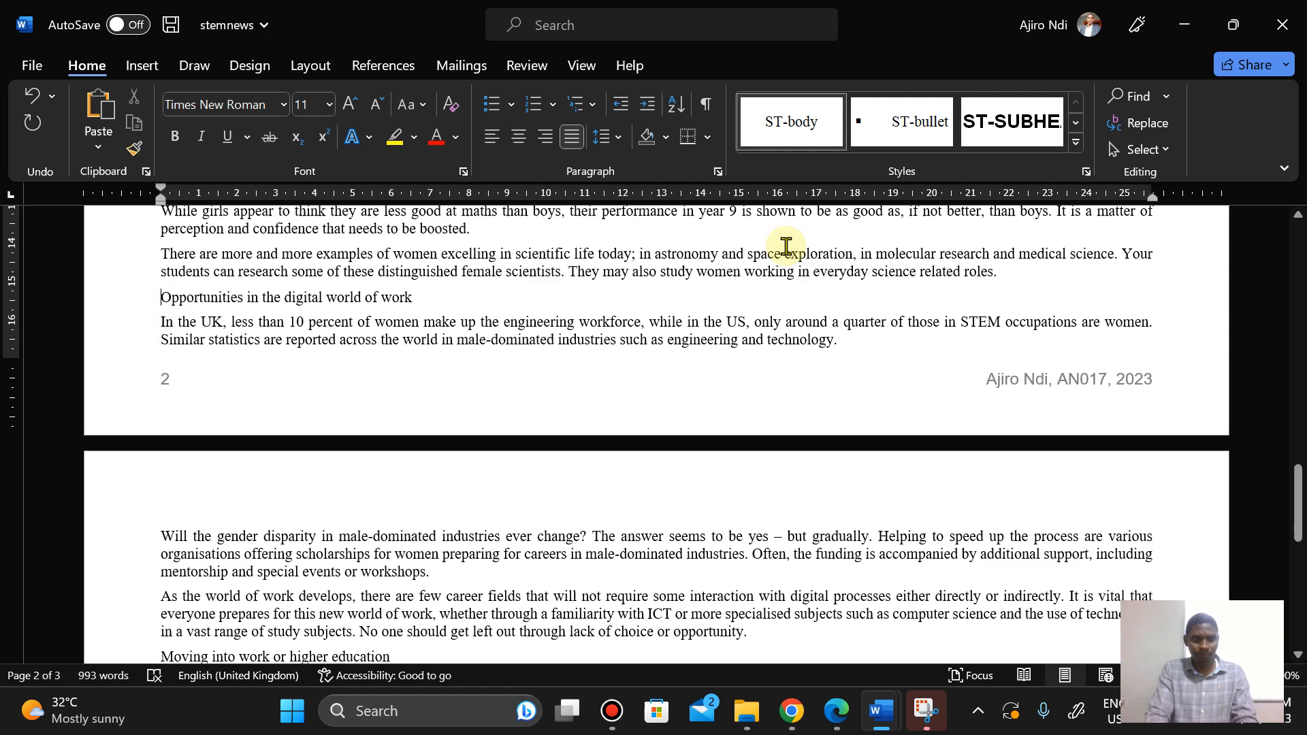
pyautogui.click(988, 124)
# Step: Apply the ST-subhead style to the subheading Moving into work or higher education
pyautogui.moveTo(1299, 485); pyautogui.dragTo(1299, 532)
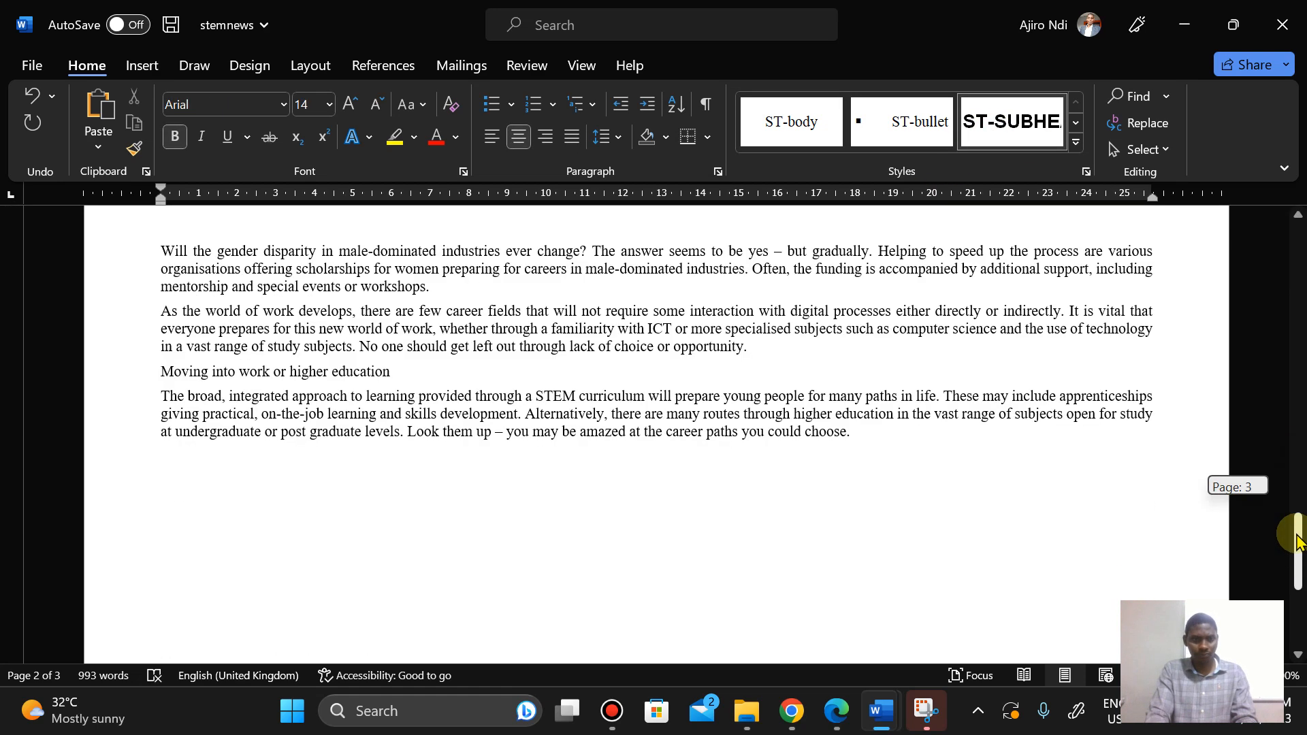
pyautogui.click(162, 371)
pyautogui.click(1022, 120)
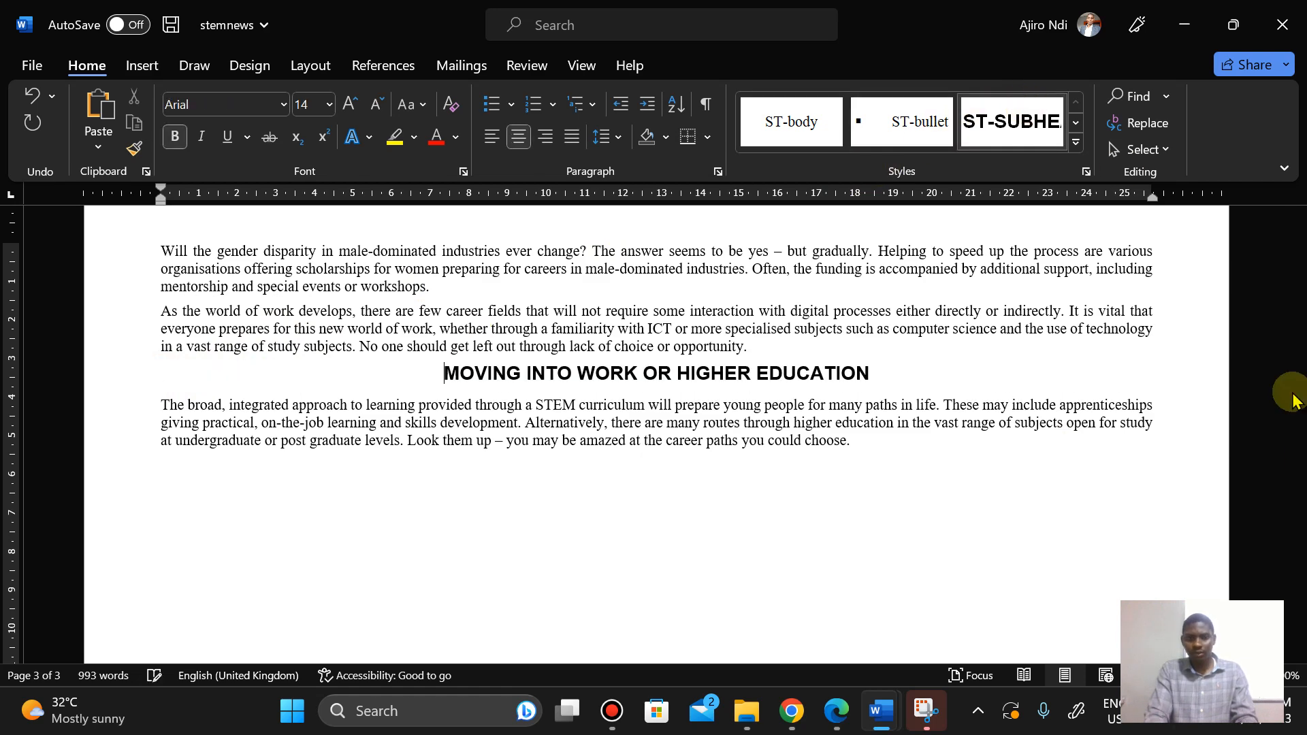
# Step: Read Step 10 in the question paper and locate the subheading Why is a STEM approach to learning important? in the document
pyautogui.moveTo(1299, 544); pyautogui.dragTo(1301, 397)
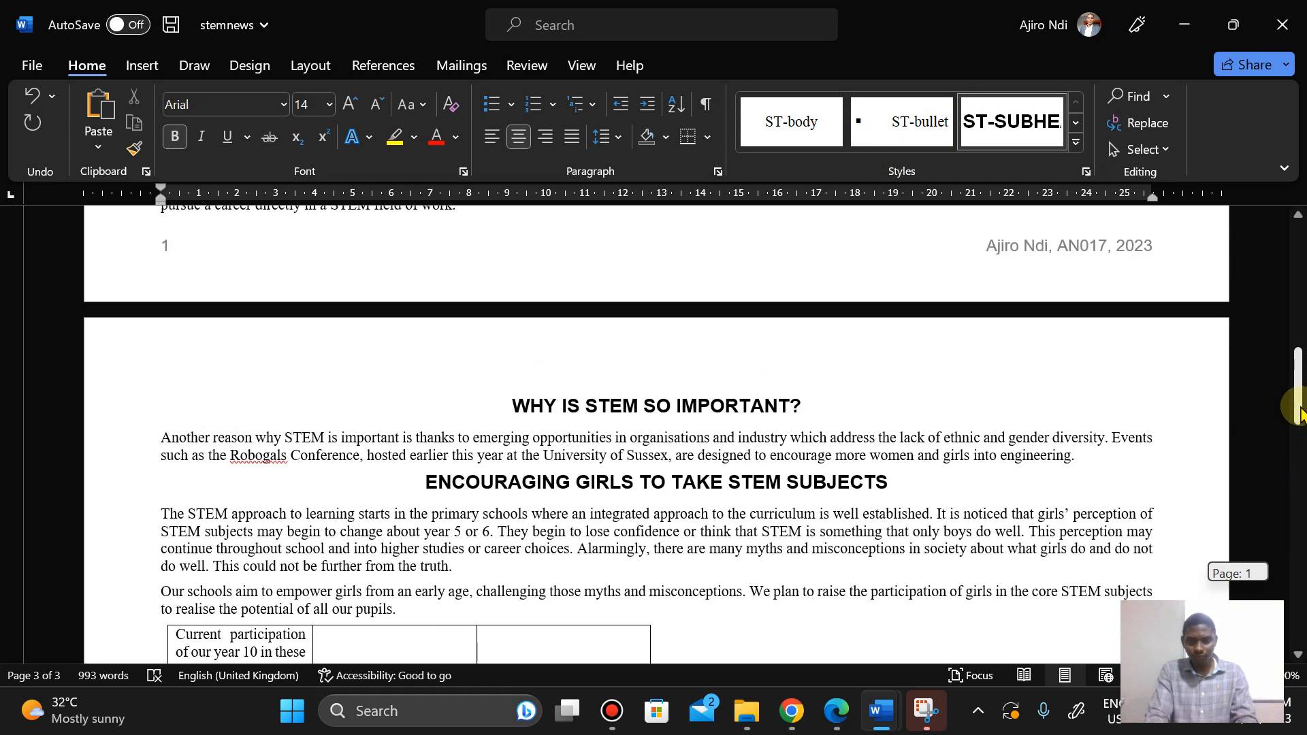
pyautogui.click(851, 723)
pyautogui.press('Down')
pyautogui.press('Down')
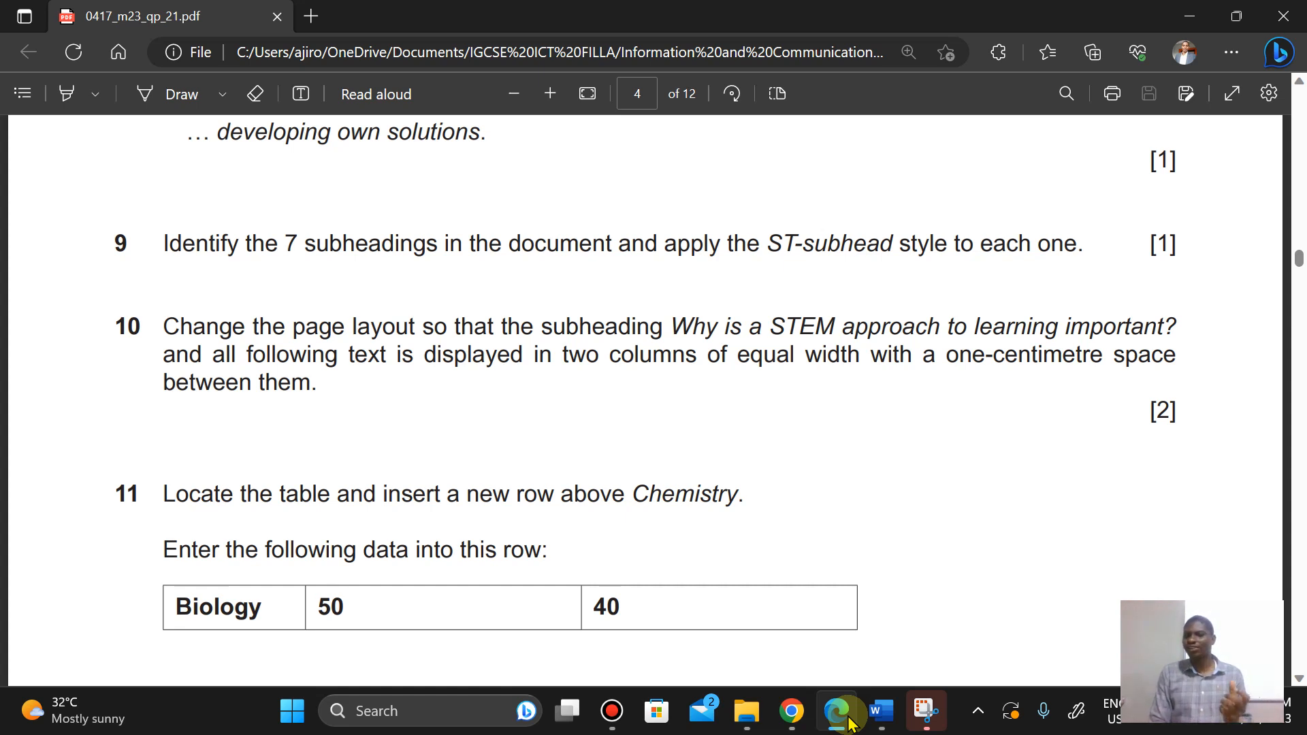
pyautogui.moveTo(882, 712)
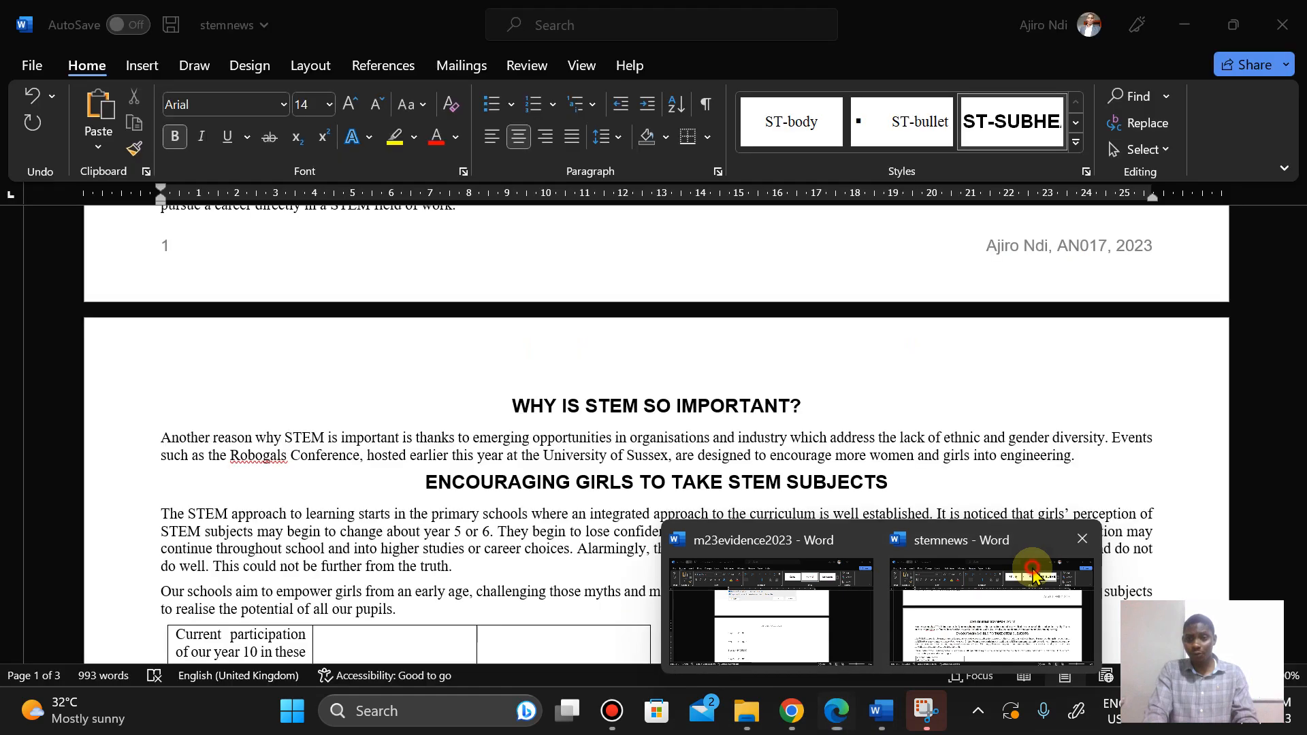
pyautogui.click(1033, 569)
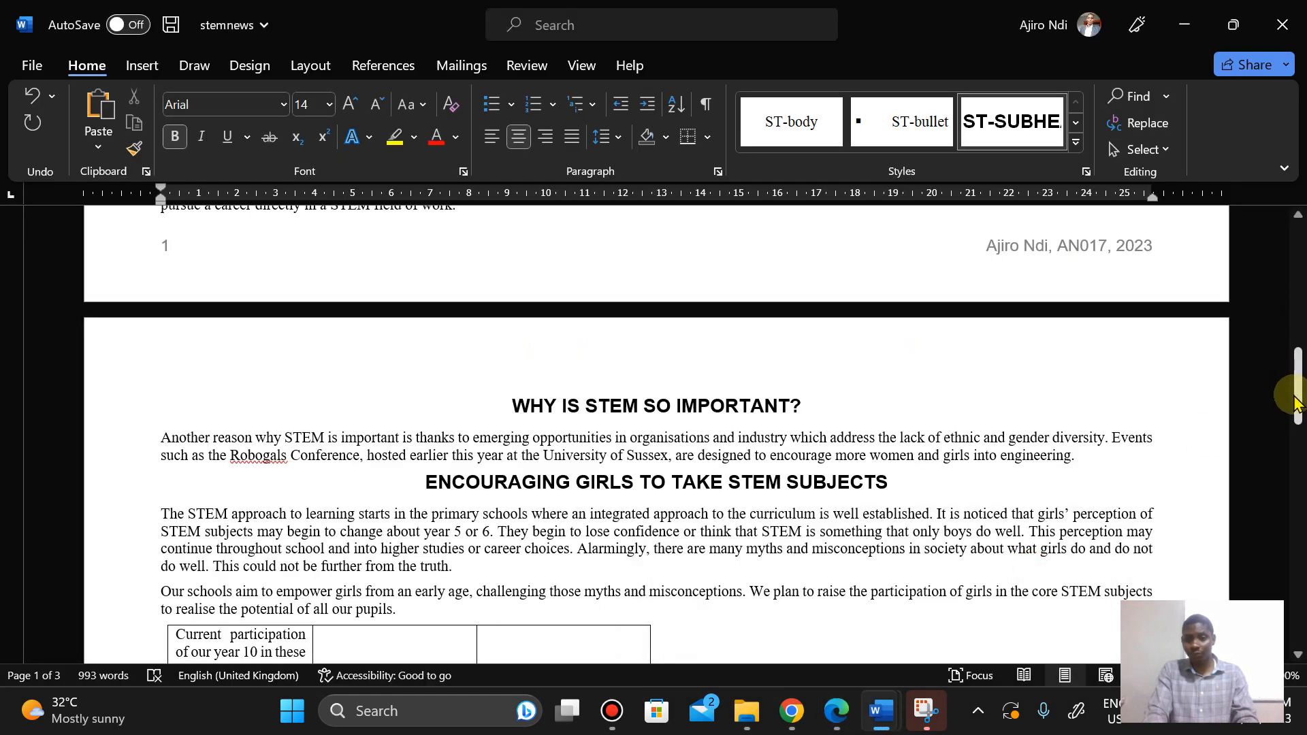
pyautogui.moveTo(1297, 380); pyautogui.dragTo(1296, 249)
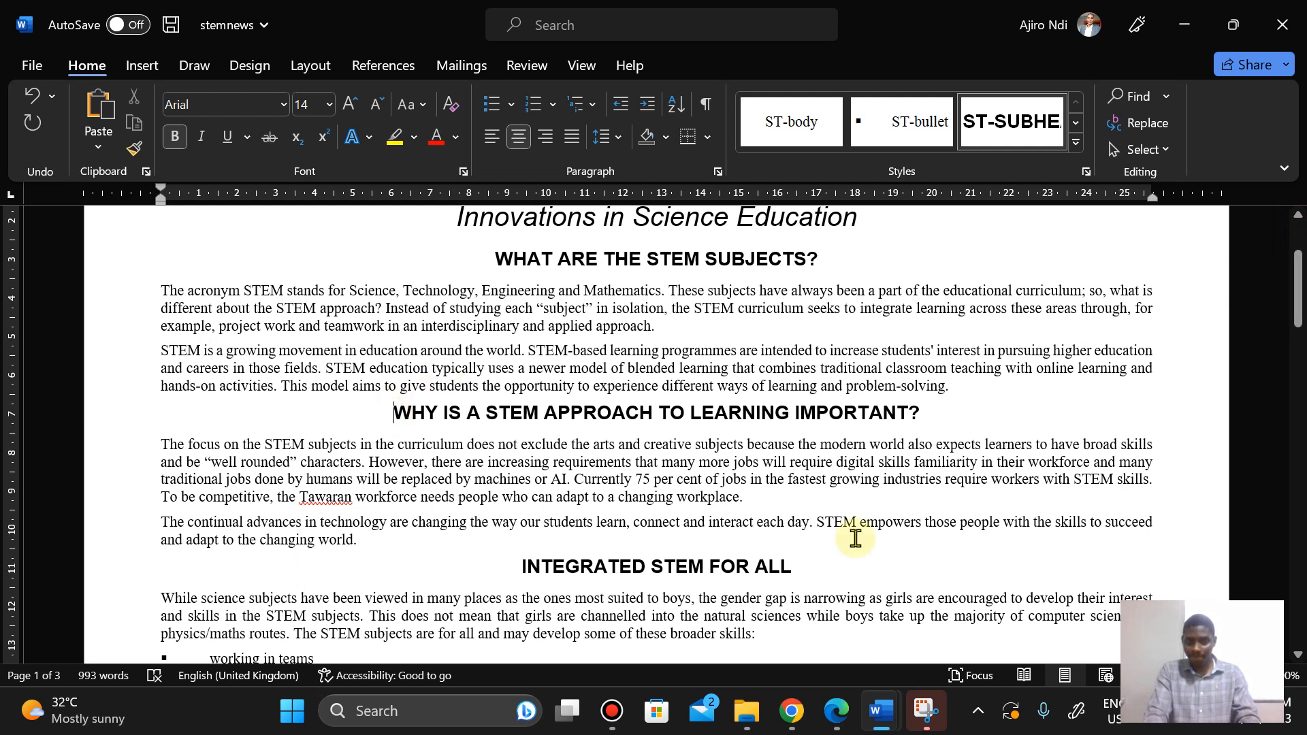
pyautogui.click(827, 726)
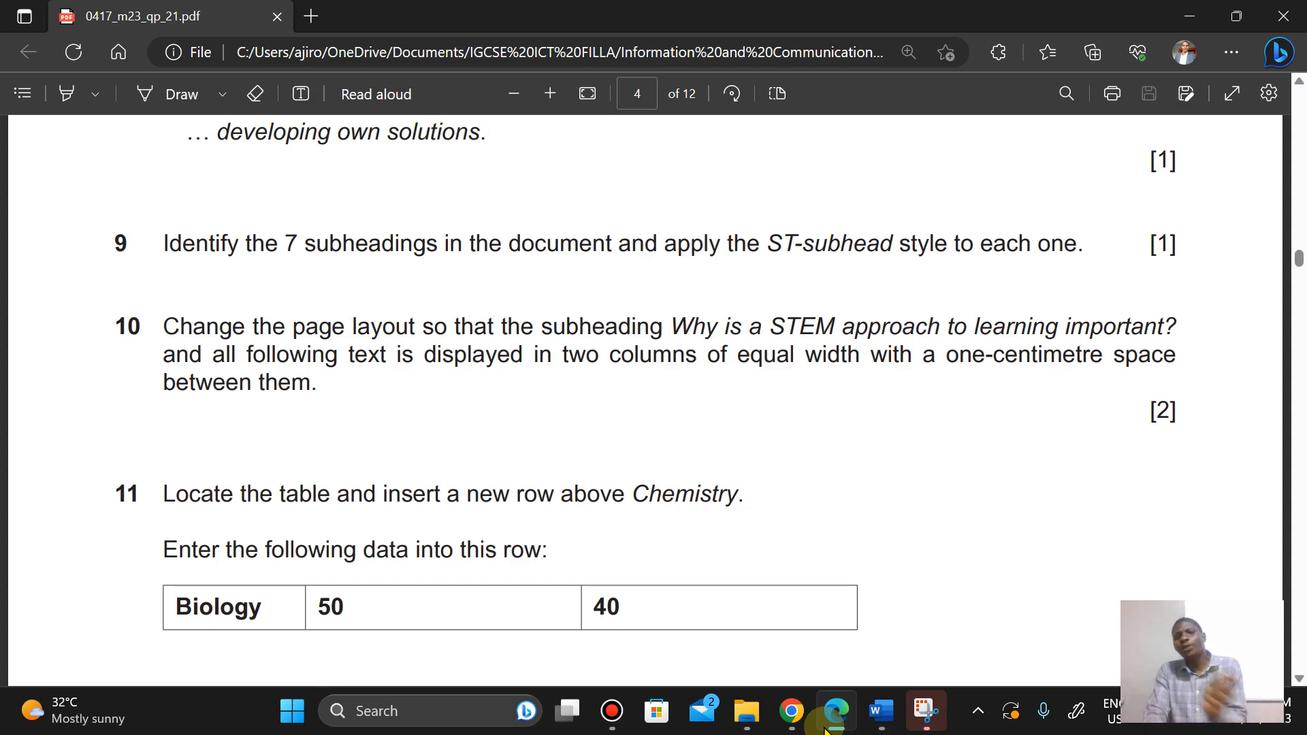
pyautogui.click(826, 727)
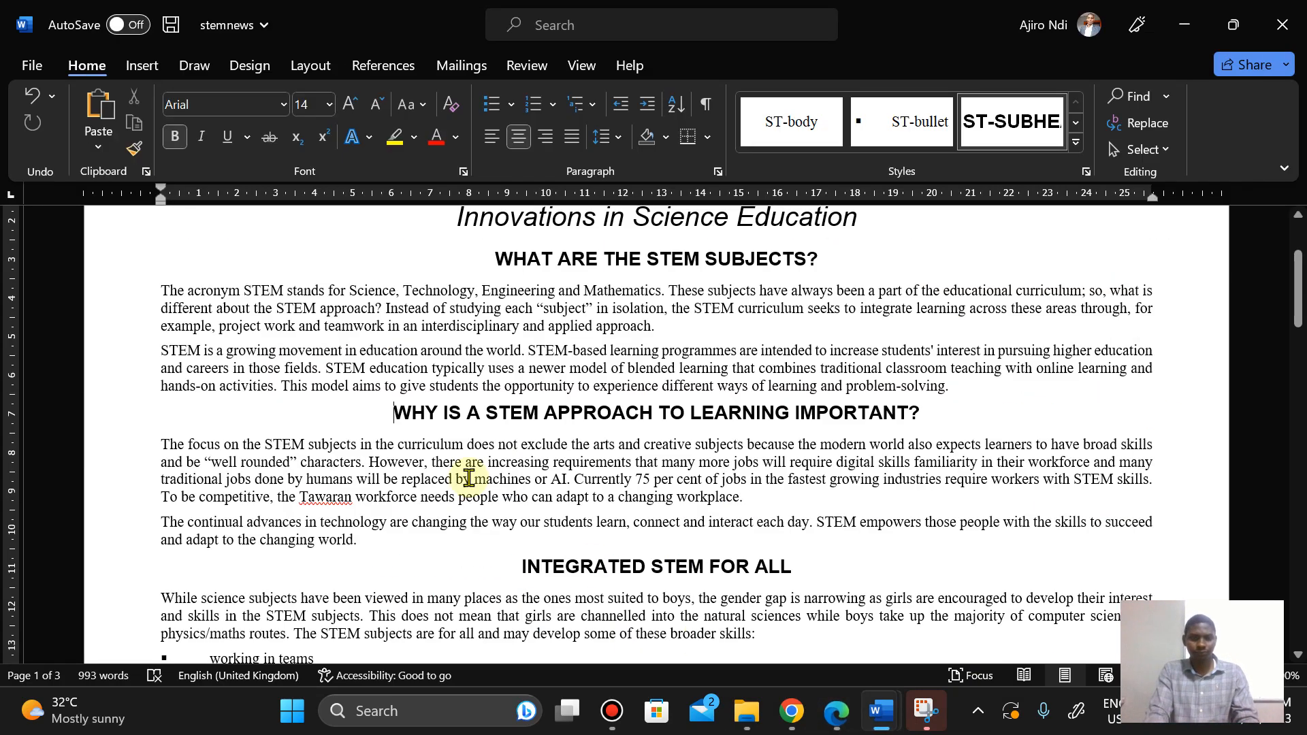
# Step: Select from Why is a STEM approach to learning important? to the document's end and choose a two-column layout
pyautogui.moveTo(390, 412); pyautogui.dragTo(852, 478)
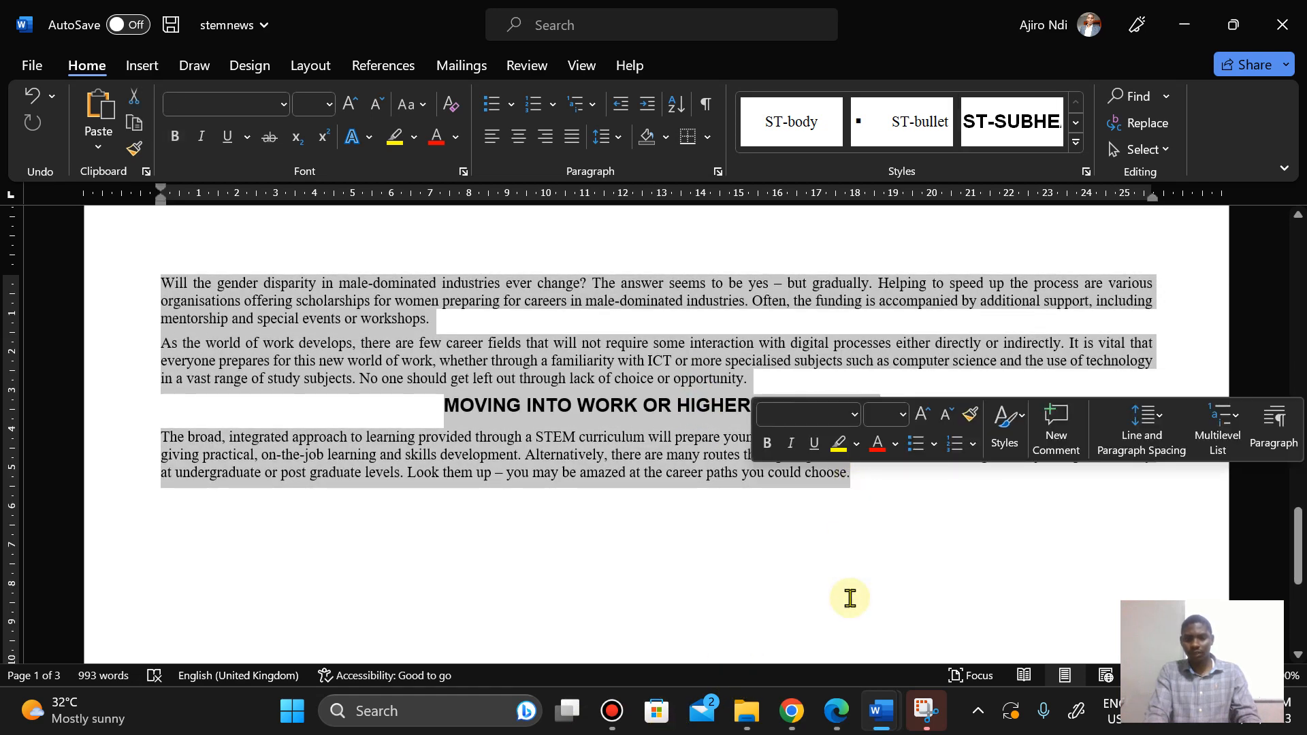
pyautogui.click(837, 715)
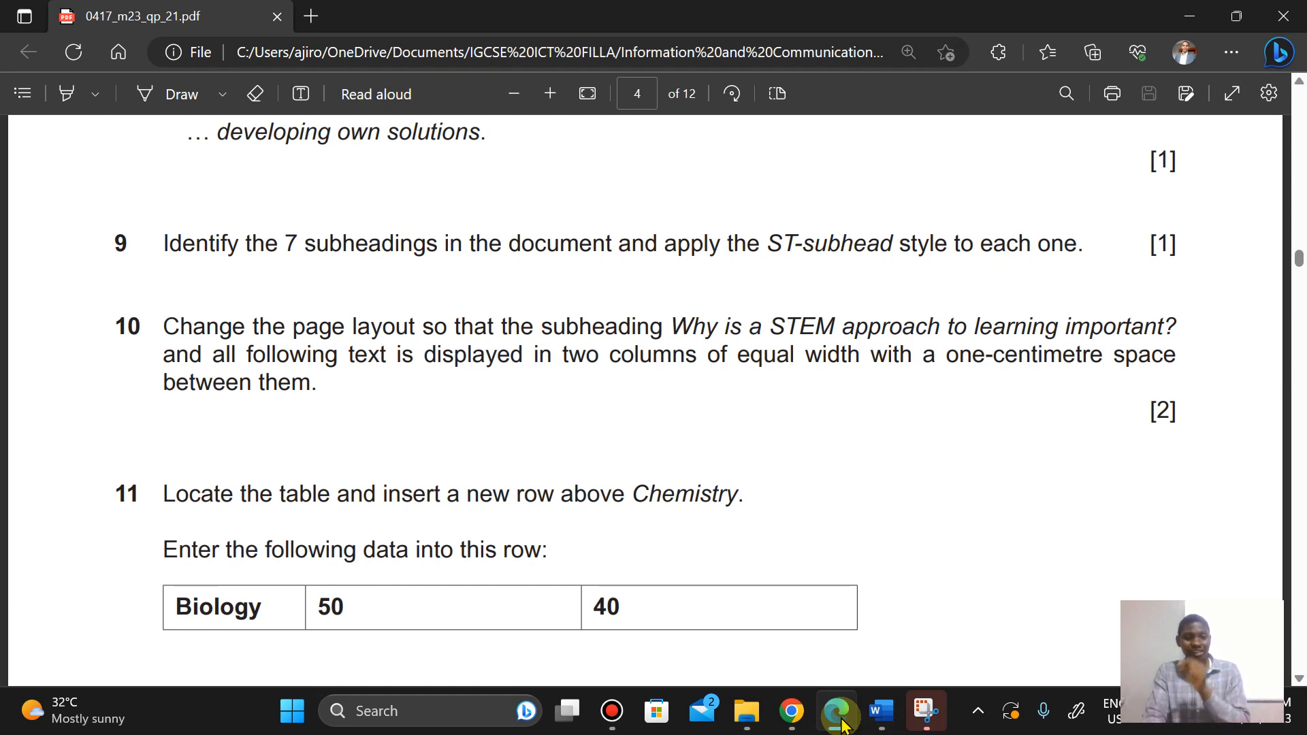
pyautogui.click(843, 723)
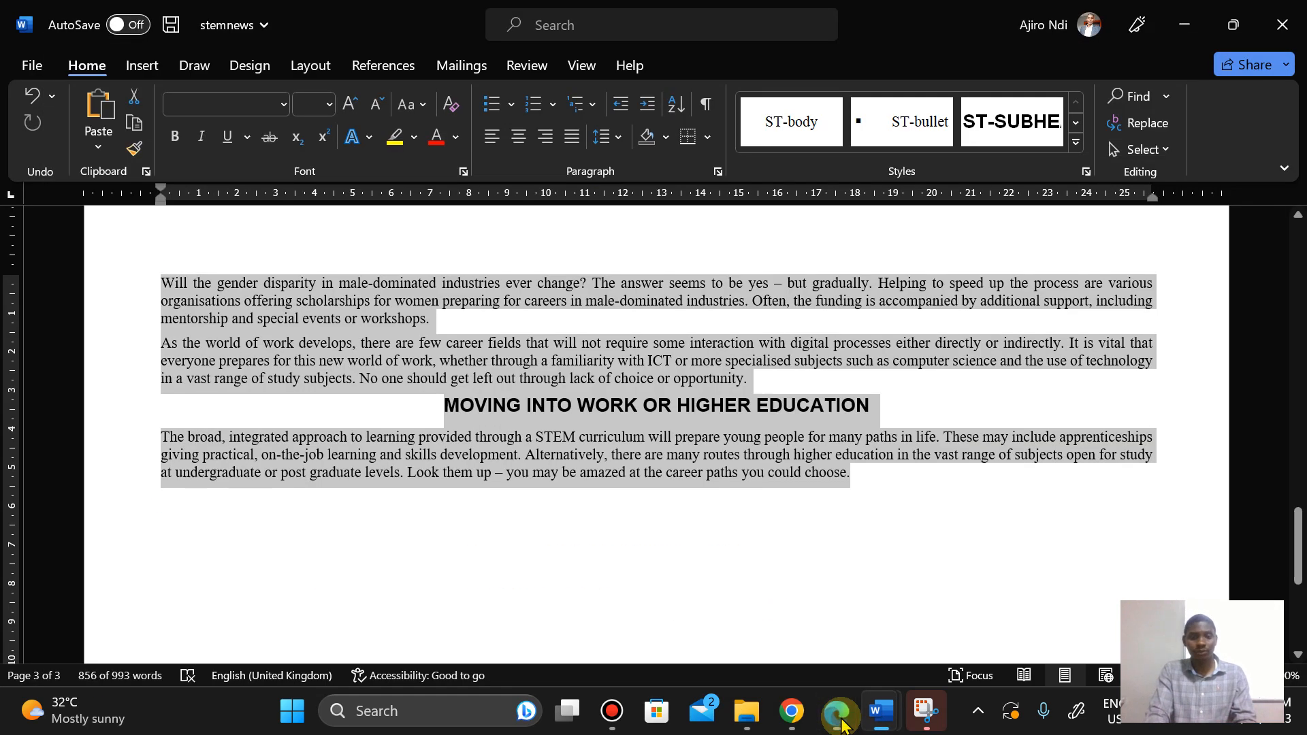
pyautogui.click(311, 65)
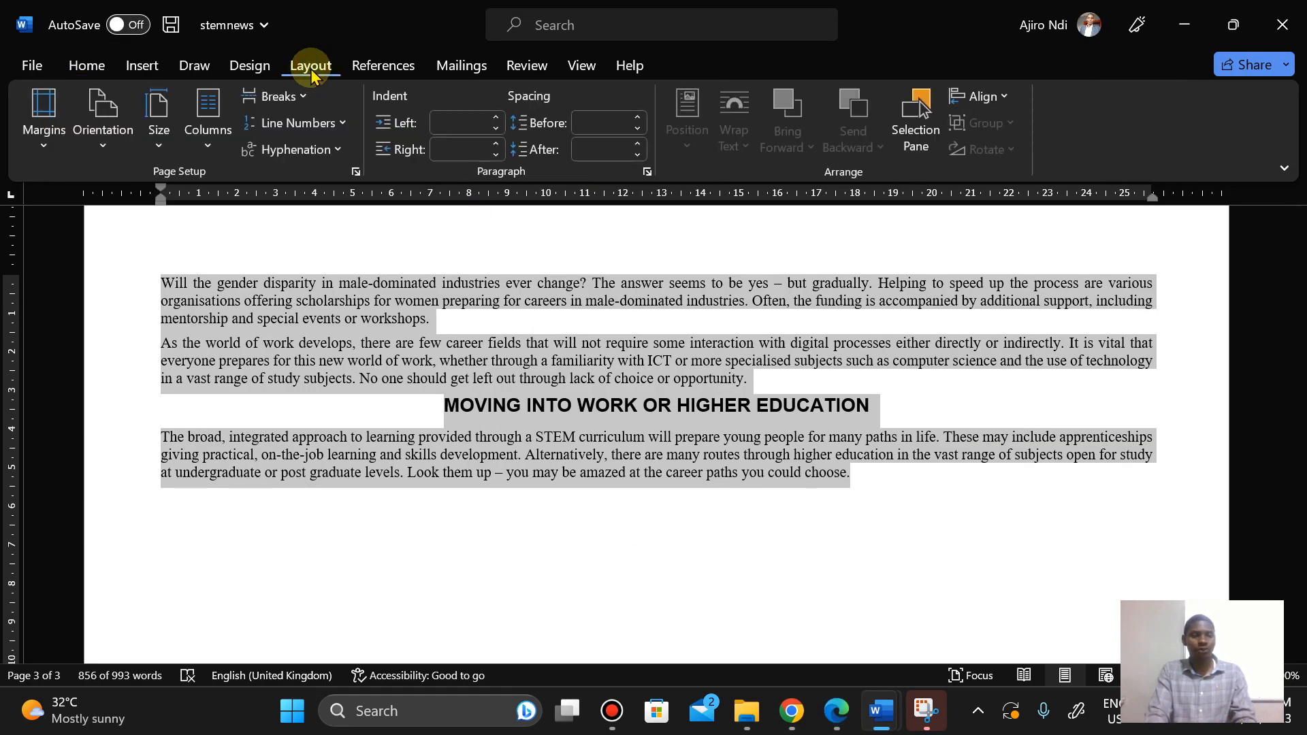
pyautogui.click(209, 129)
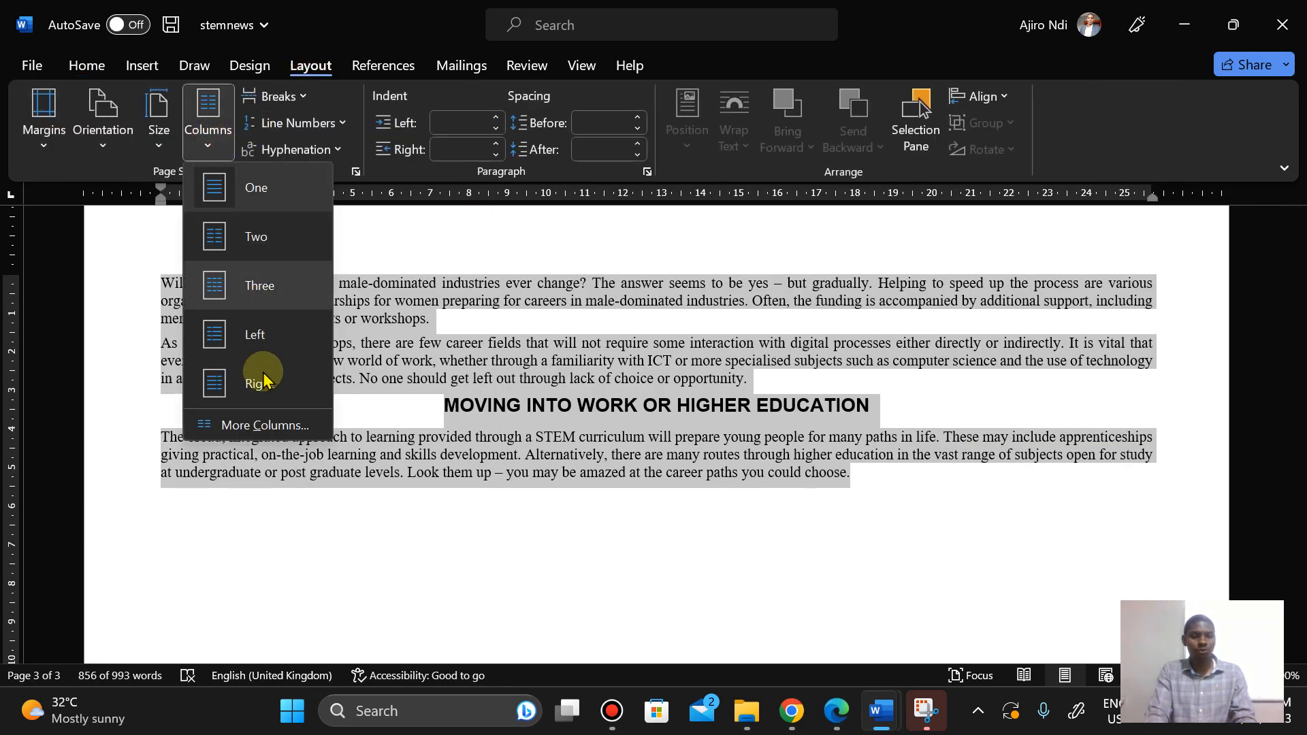
pyautogui.click(264, 425)
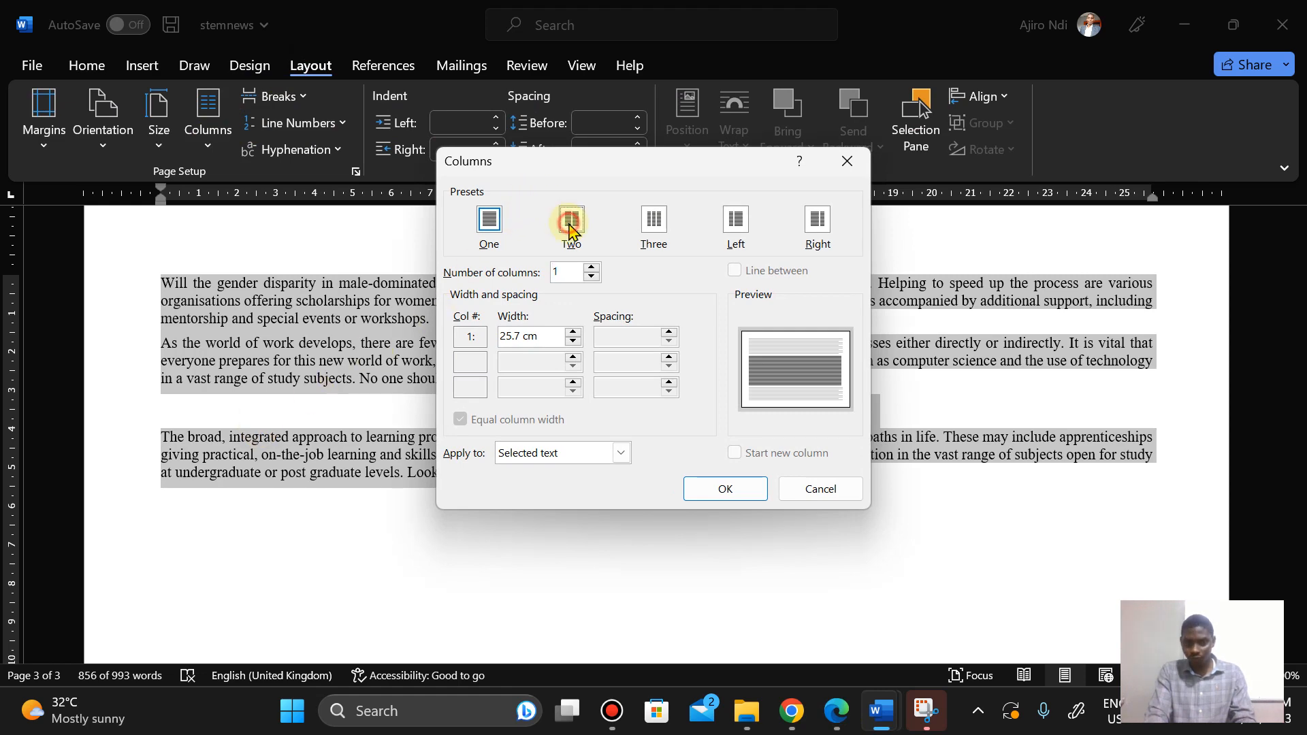
pyautogui.click(571, 230)
# Step: Set the spacing between the two equal-width columns to 1 cm and apply the layout to the selected text
pyautogui.click(838, 723)
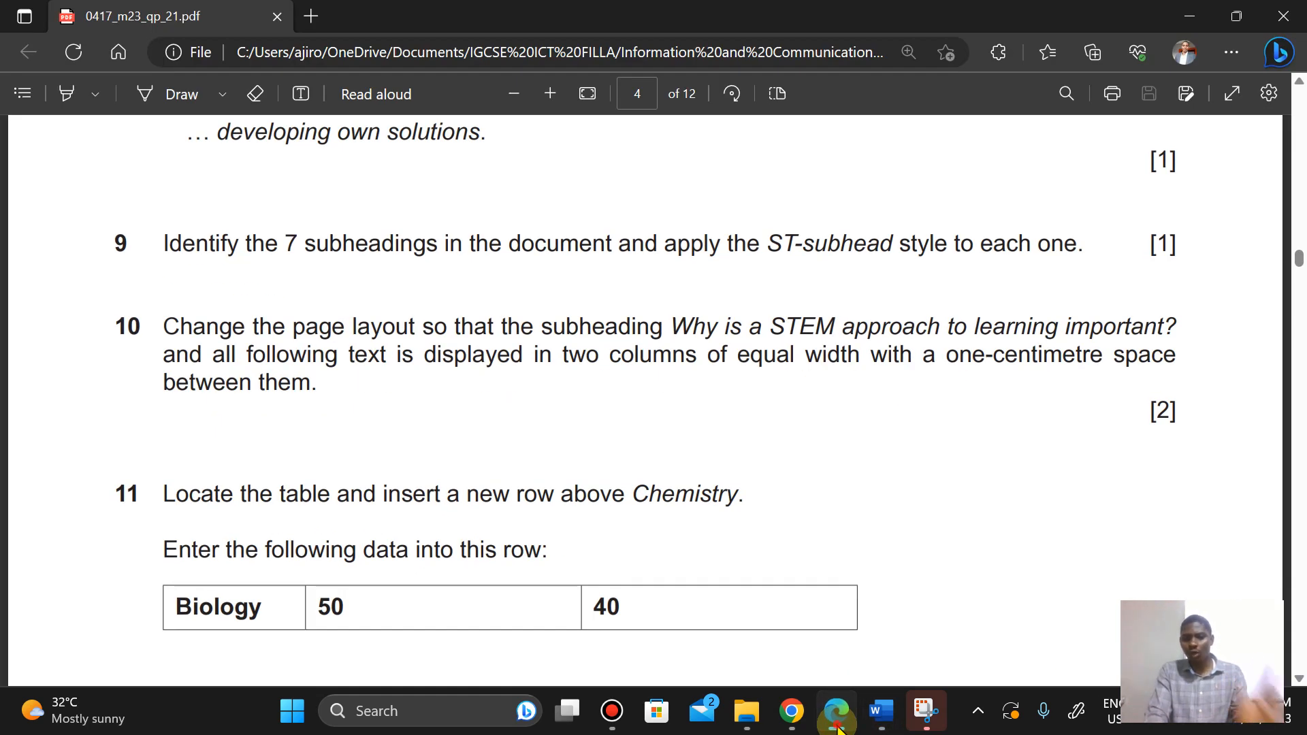
pyautogui.click(837, 723)
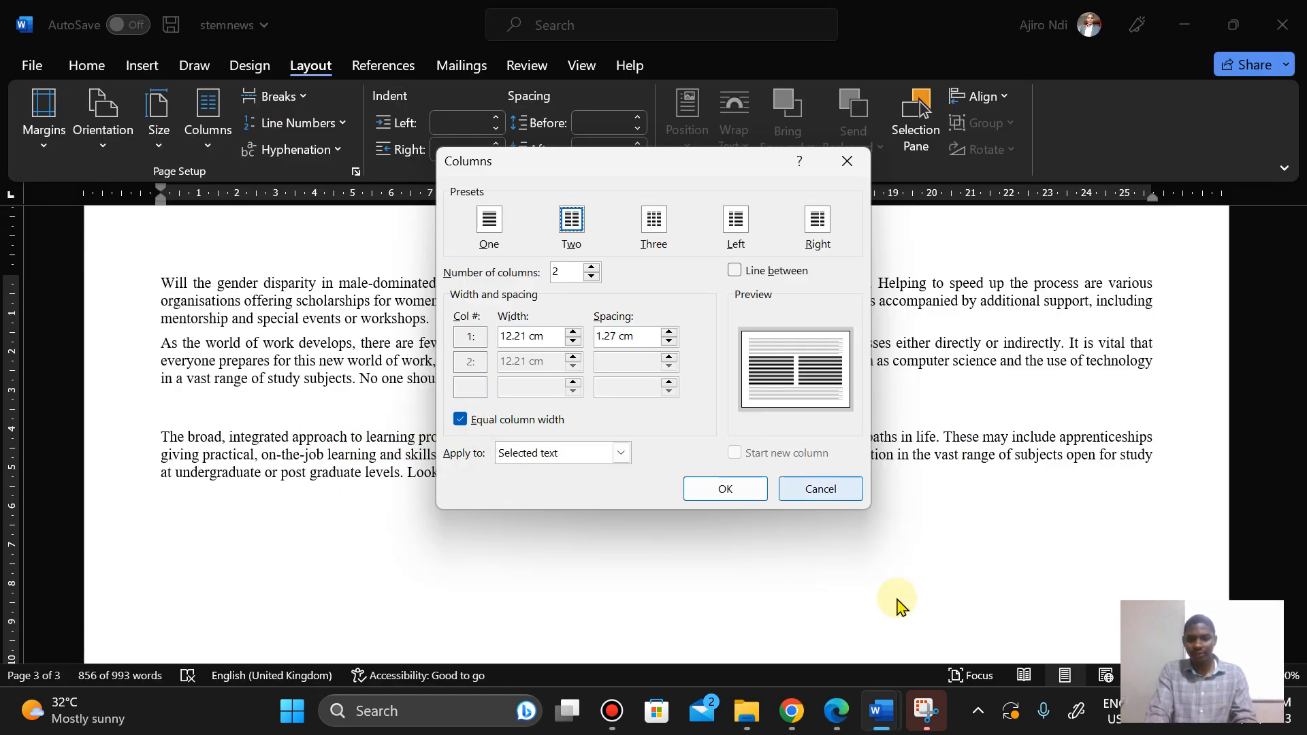
pyautogui.click(838, 712)
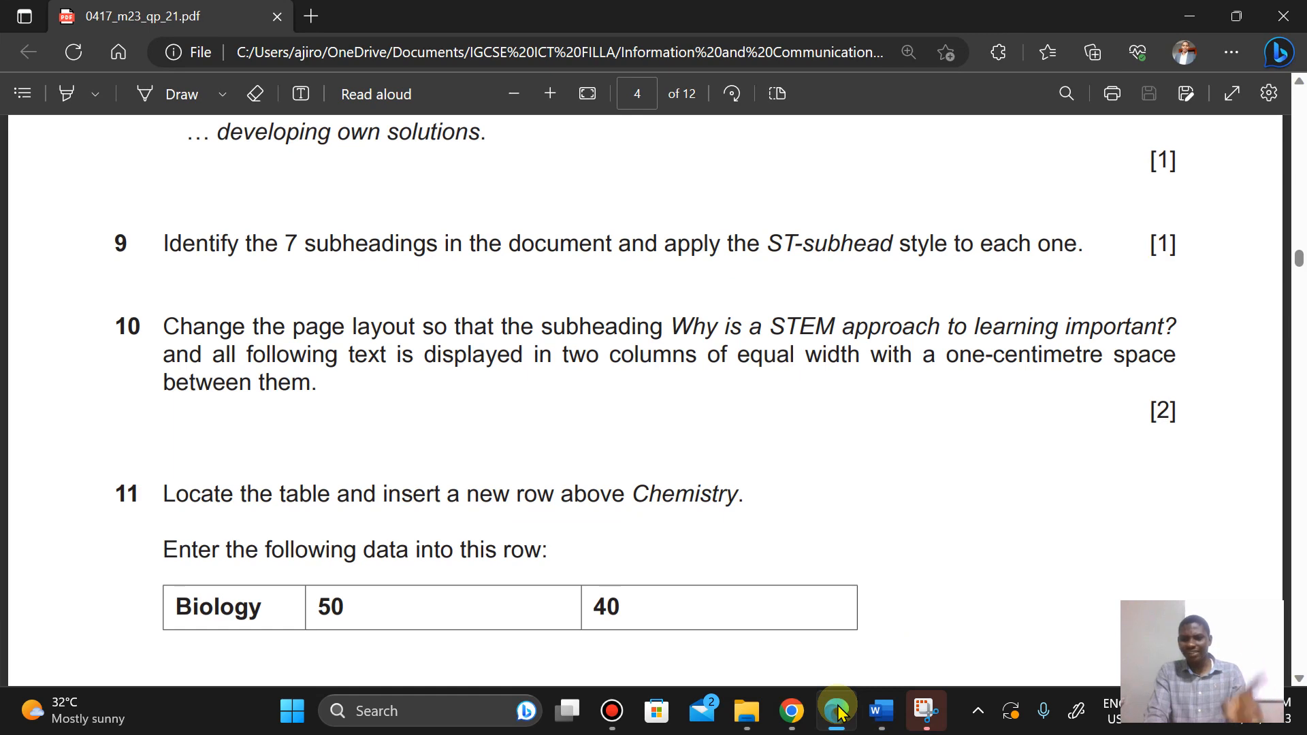
pyautogui.click(839, 713)
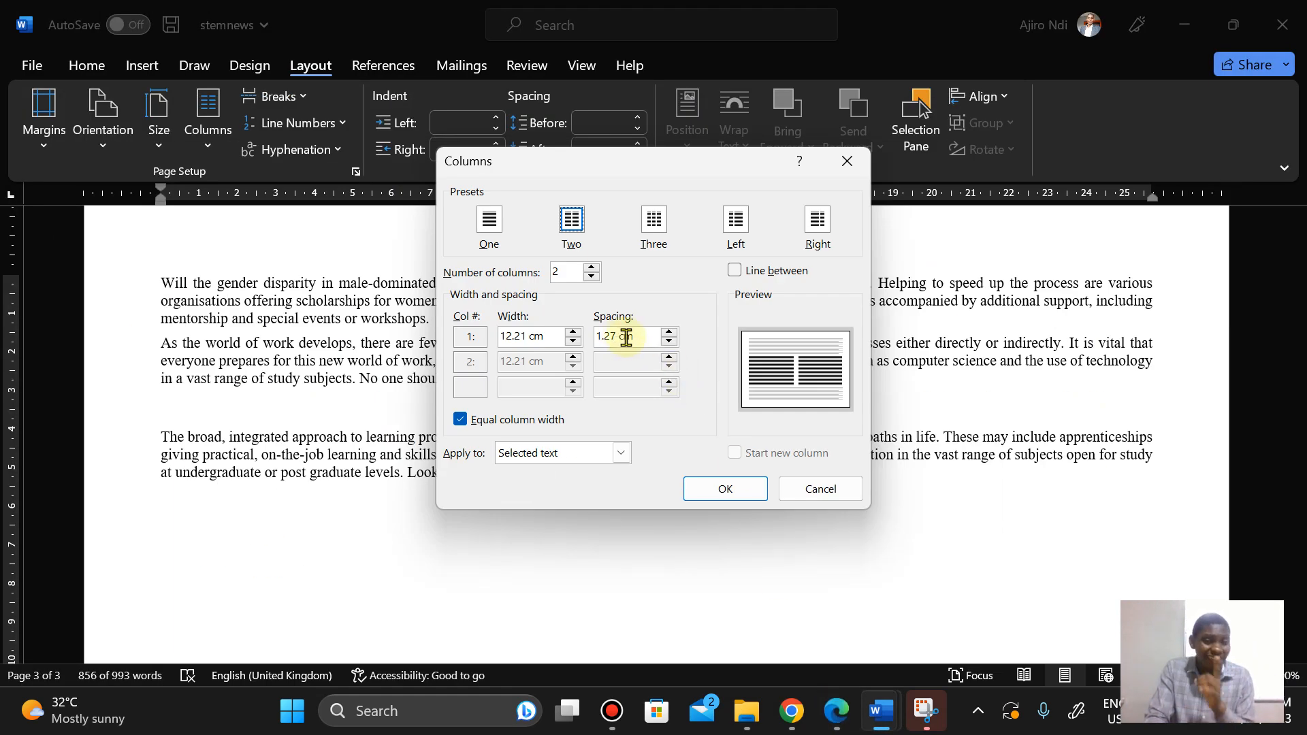
pyautogui.click(669, 342)
pyautogui.click(670, 343)
pyautogui.click(669, 343)
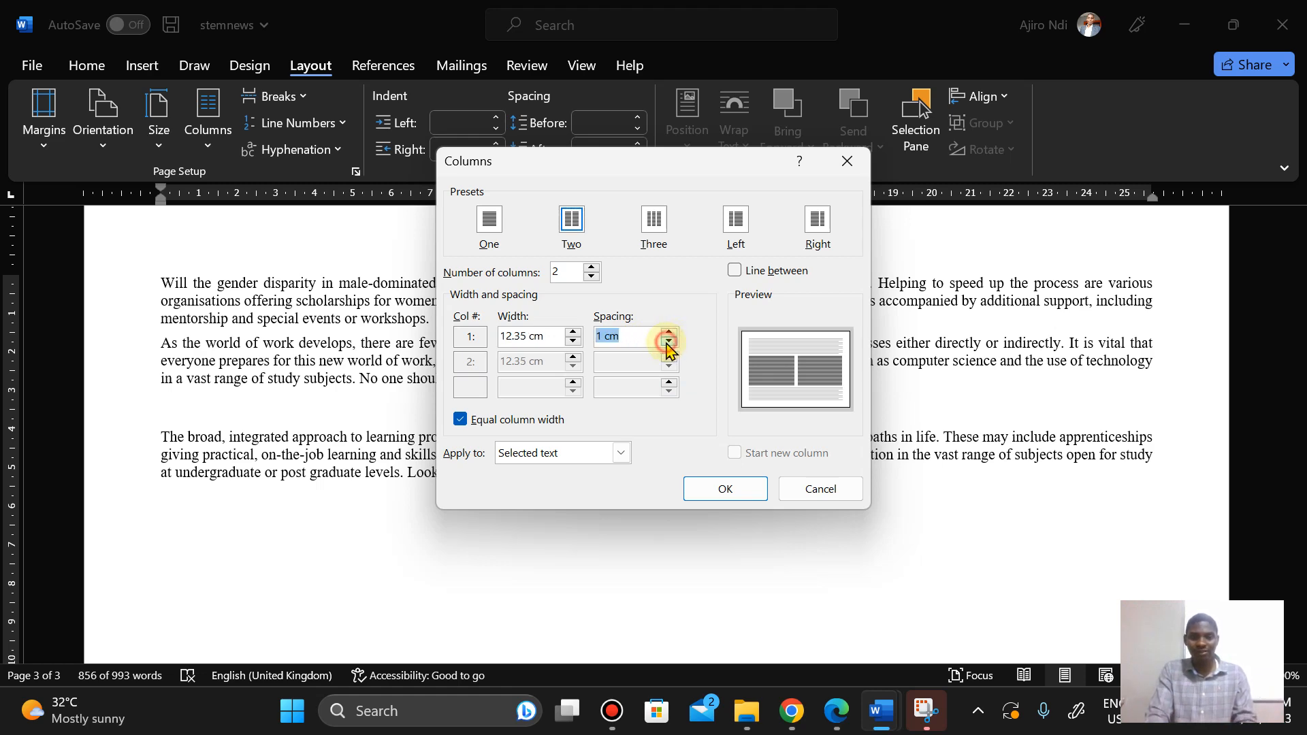
pyautogui.click(836, 713)
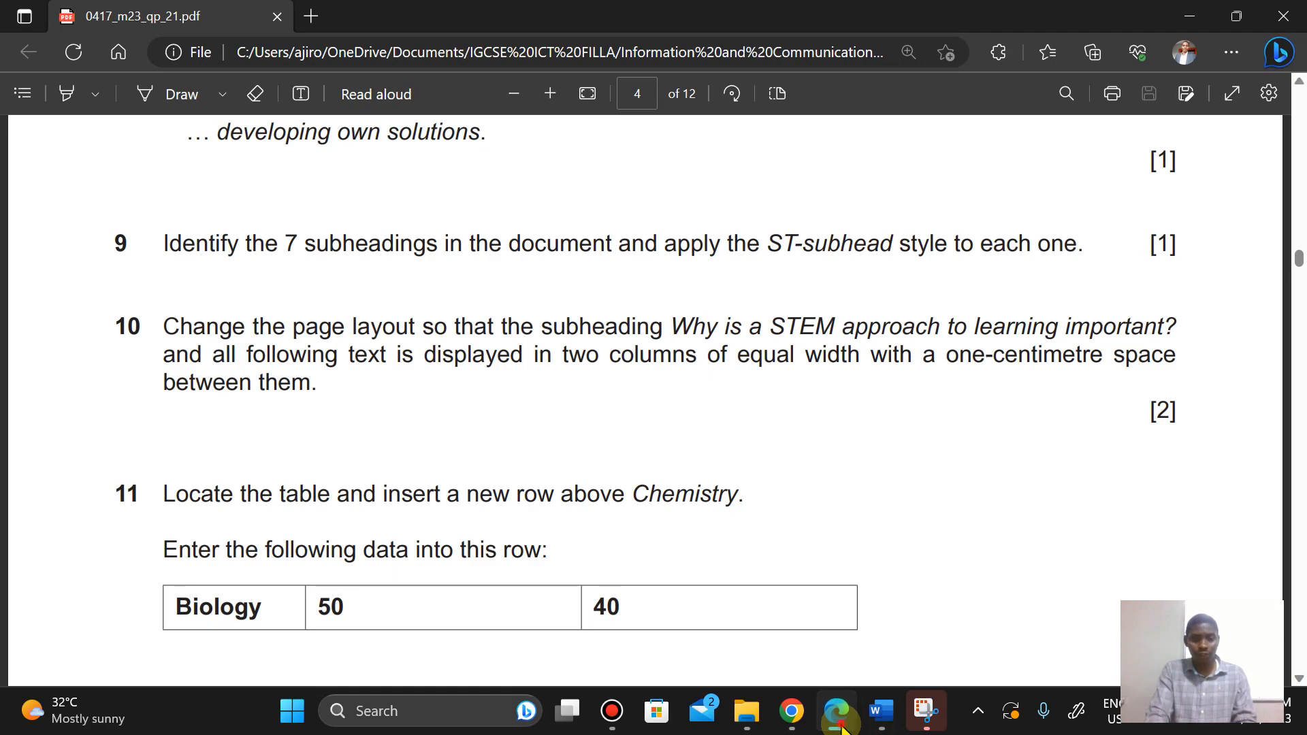
pyautogui.click(843, 727)
pyautogui.click(732, 489)
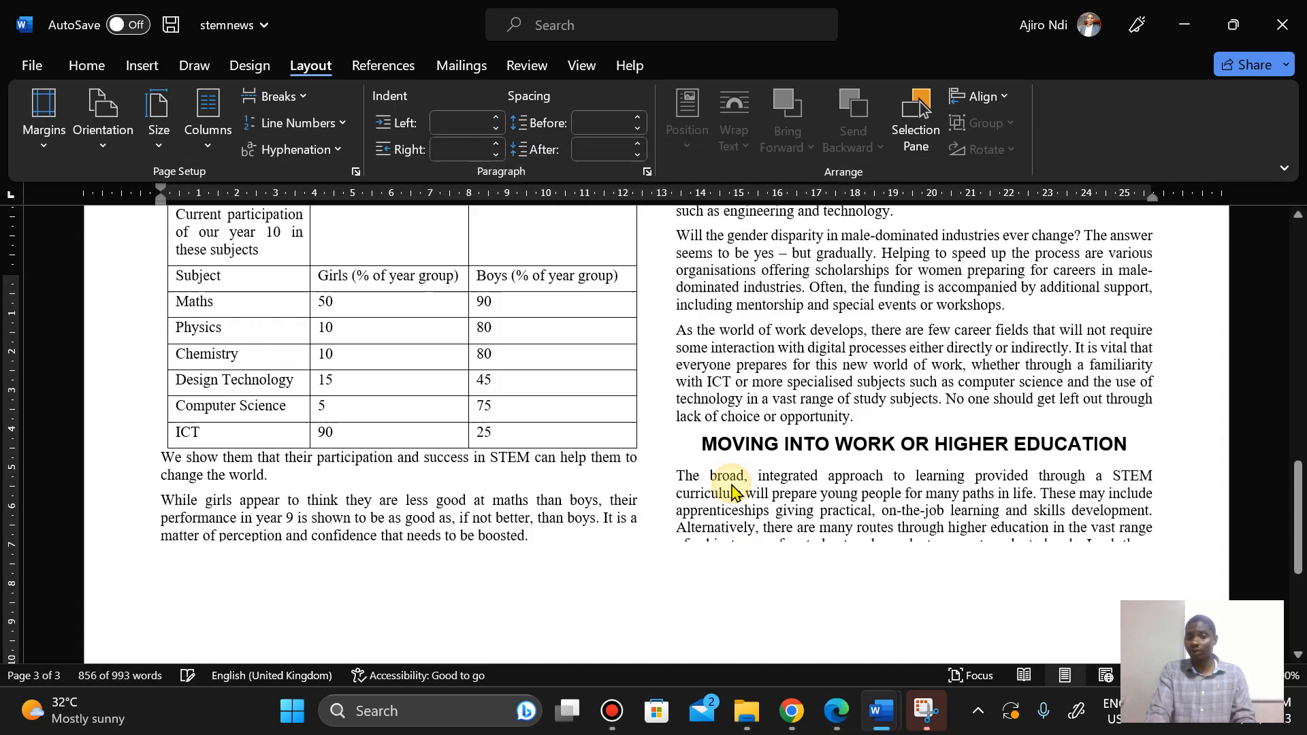
# Step: Check Step 11 in the question paper and insert a new table row above the Chemistry row
pyautogui.moveTo(1296, 488); pyautogui.dragTo(1298, 588)
pyautogui.click(874, 577)
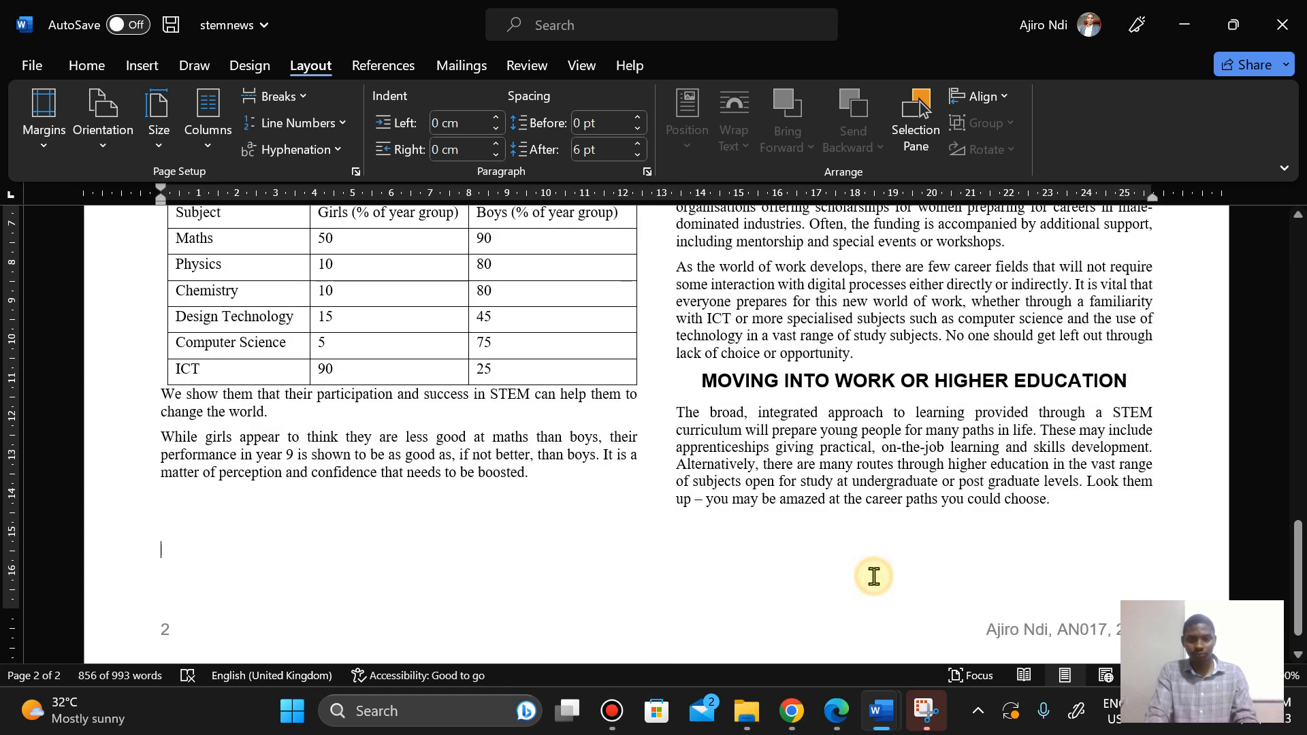
pyautogui.click(840, 715)
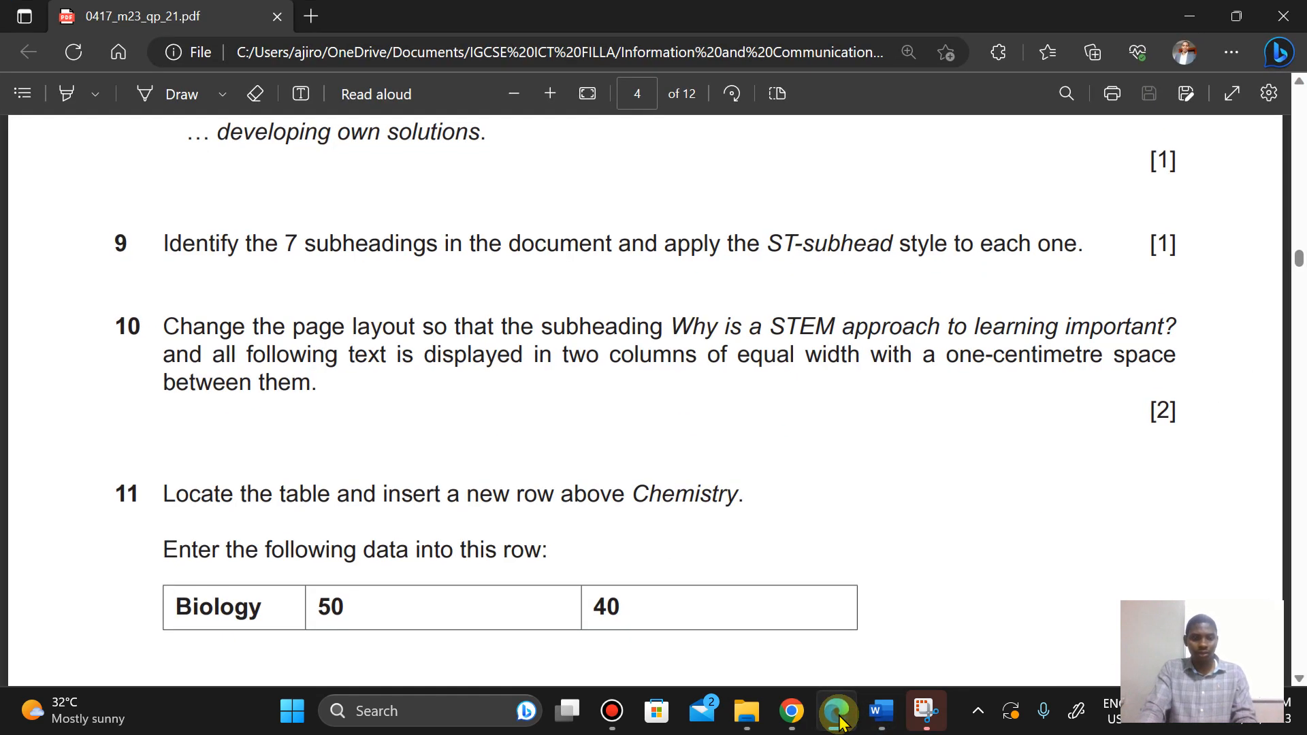
pyautogui.press('Down')
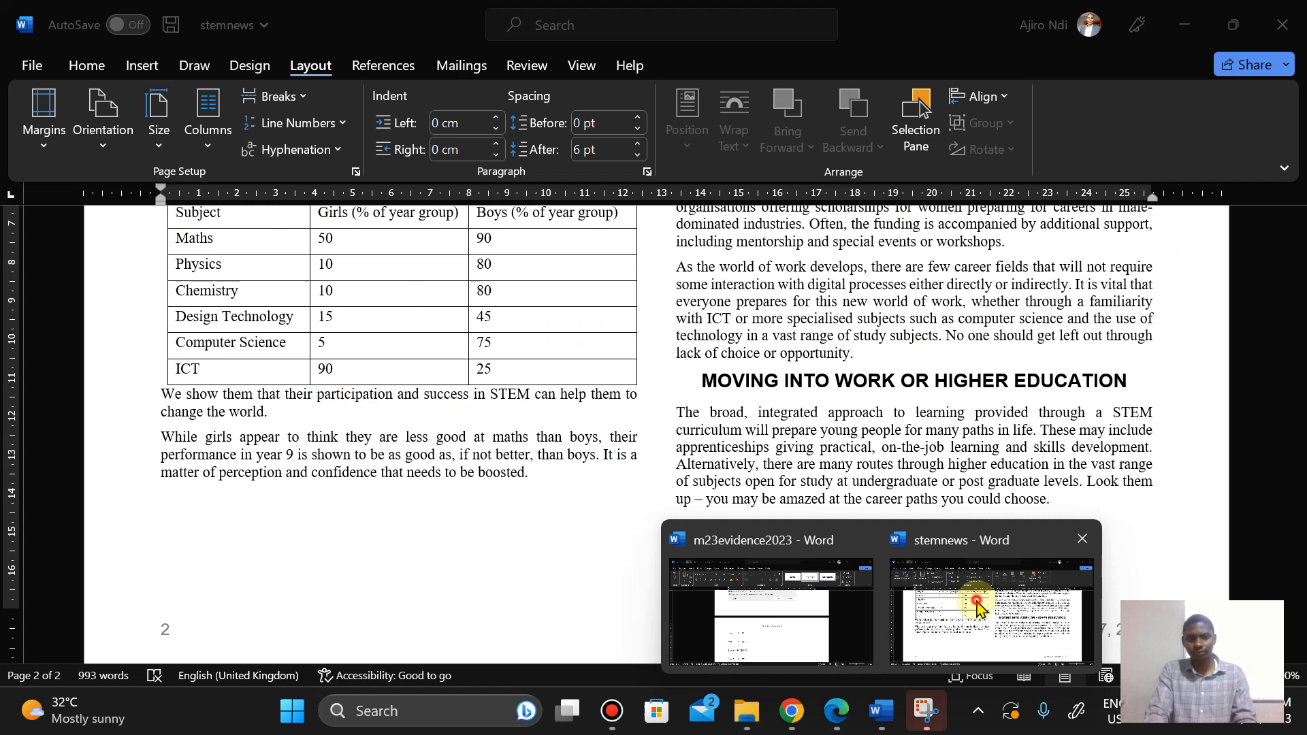
pyautogui.click(999, 579)
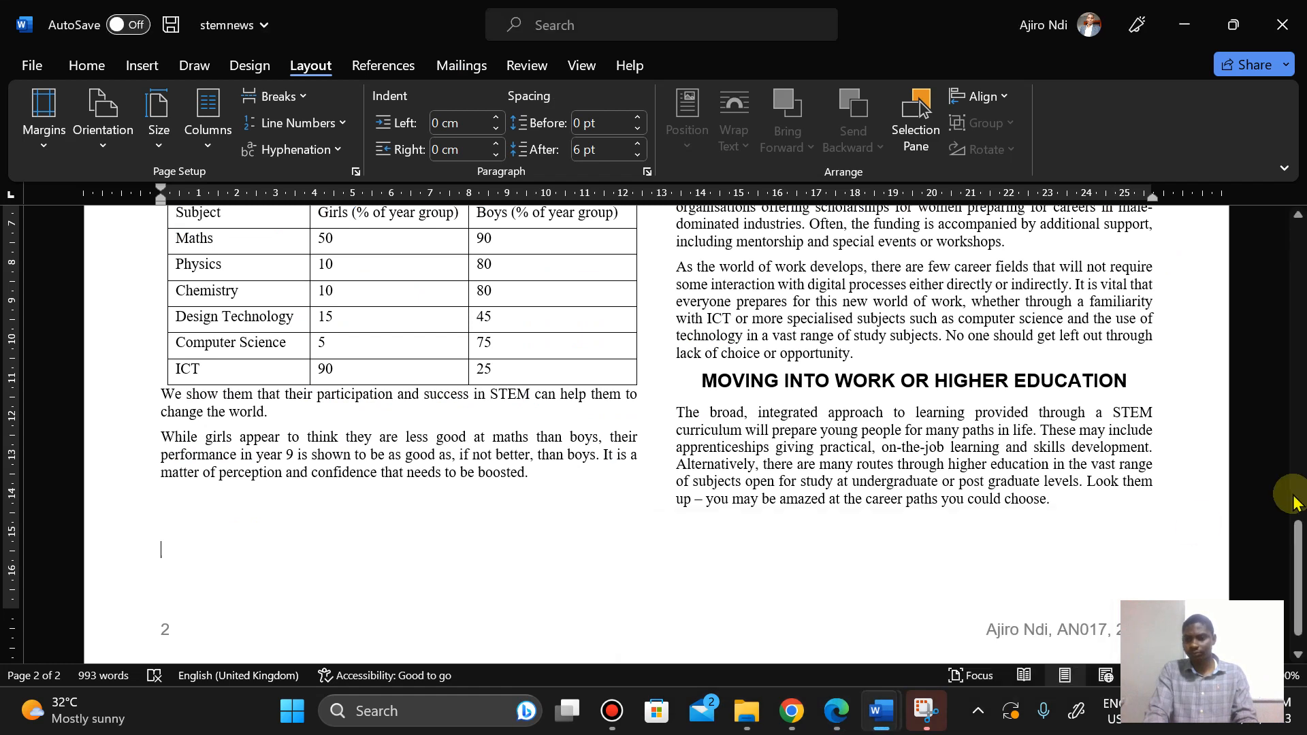
pyautogui.moveTo(1301, 572); pyautogui.dragTo(1300, 544)
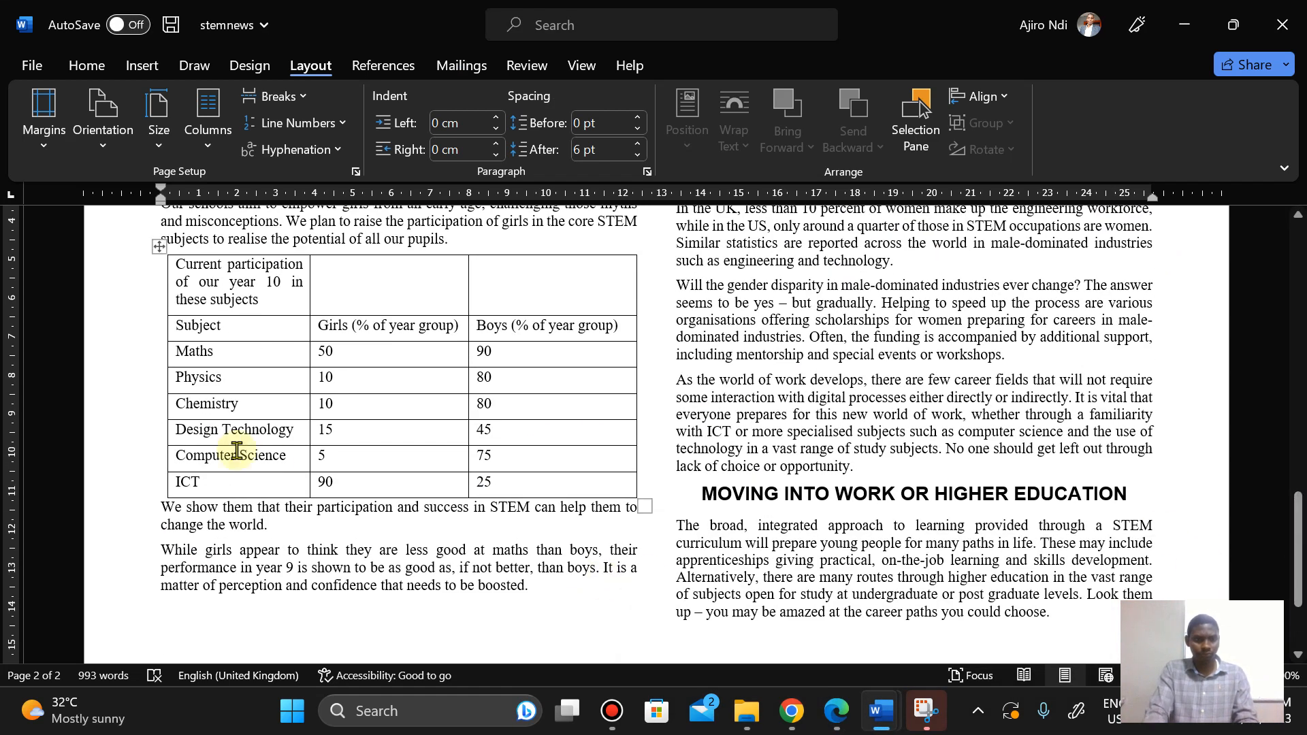
pyautogui.click(166, 410)
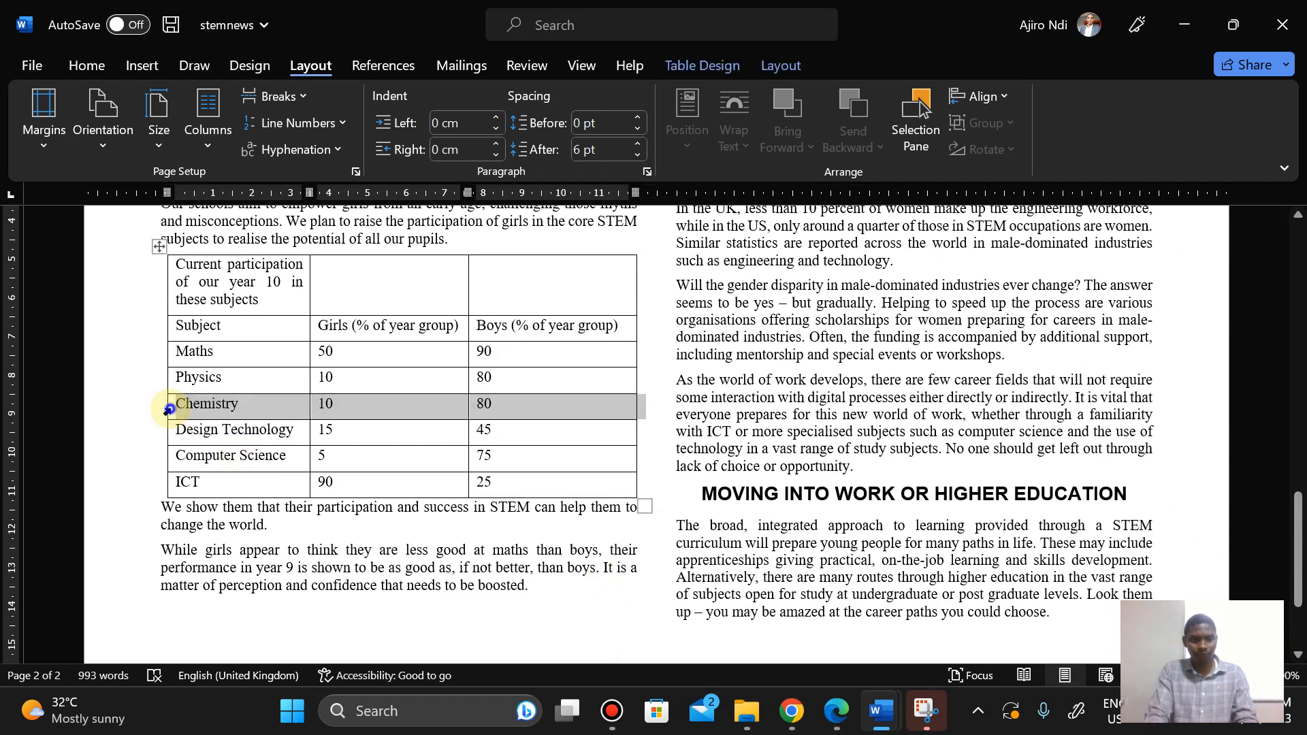
pyautogui.rightClick(171, 413)
pyautogui.moveTo(221, 424)
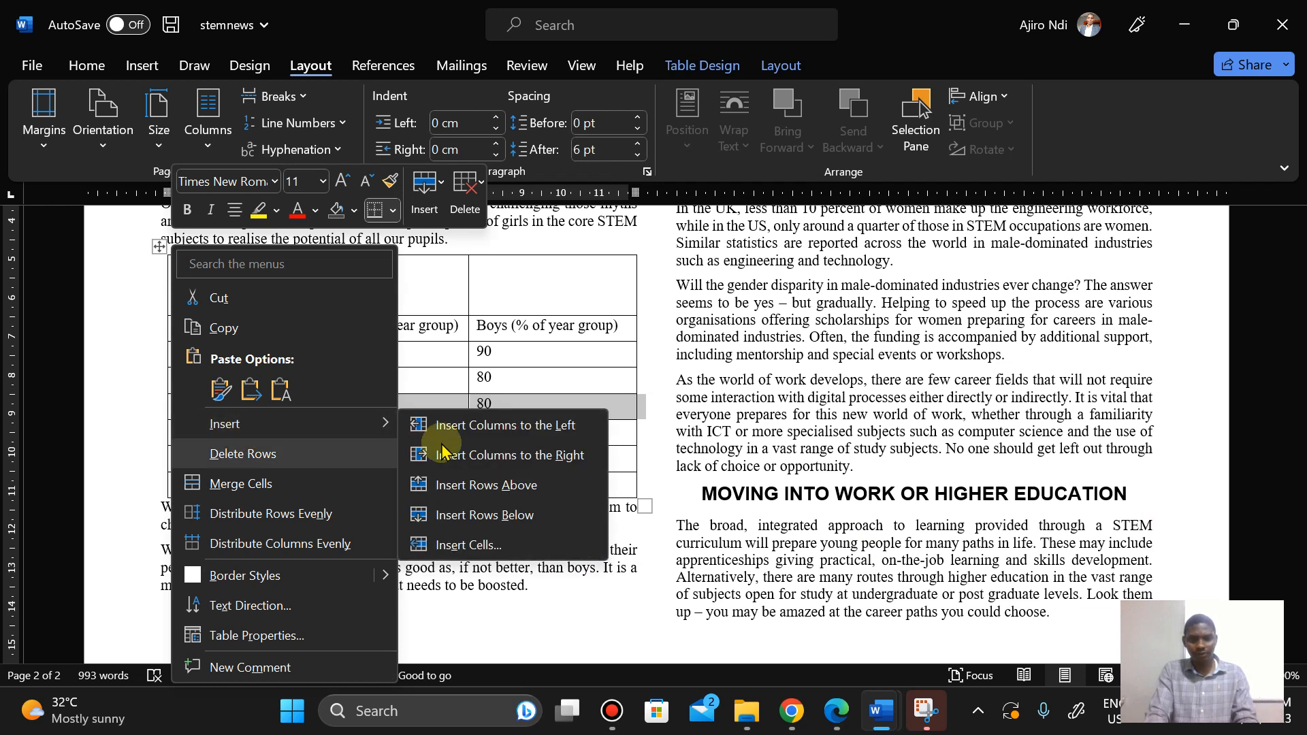
pyautogui.click(499, 498)
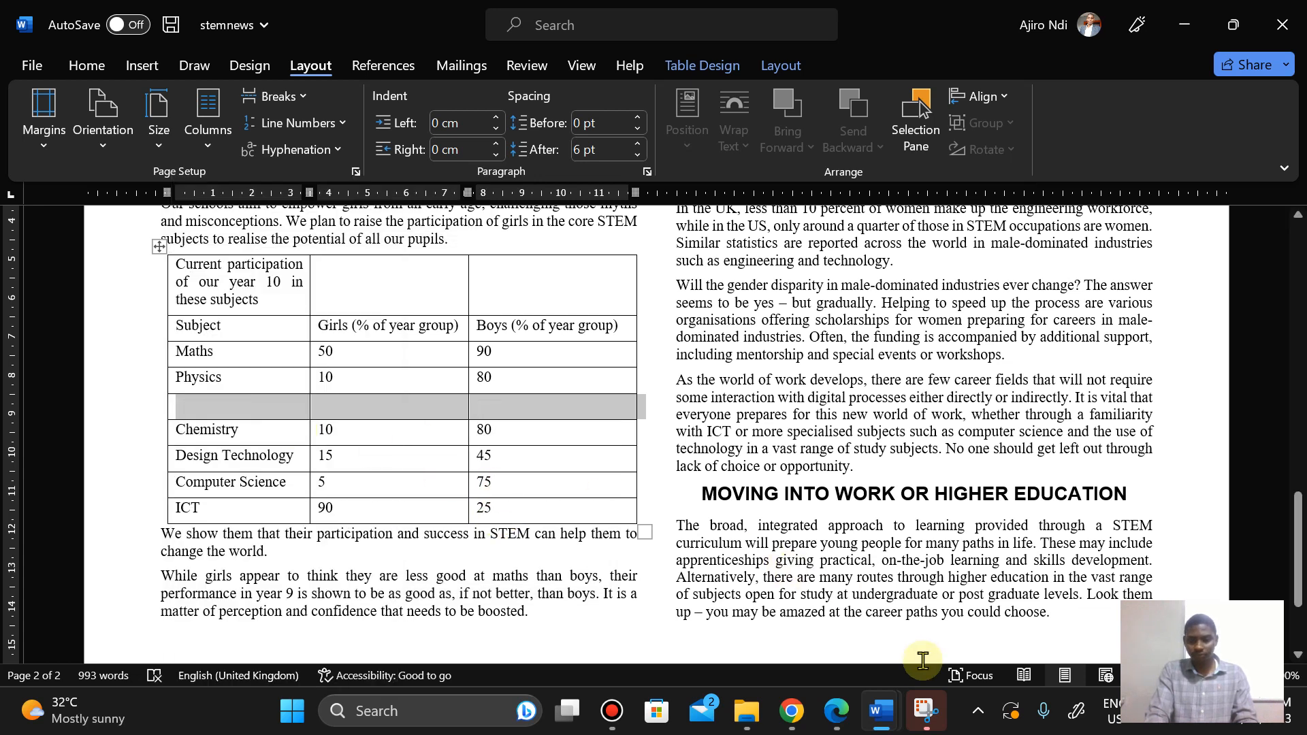
# Step: Fill the new row with Biology, 50 and 40 as given in the question paper
pyautogui.click(837, 707)
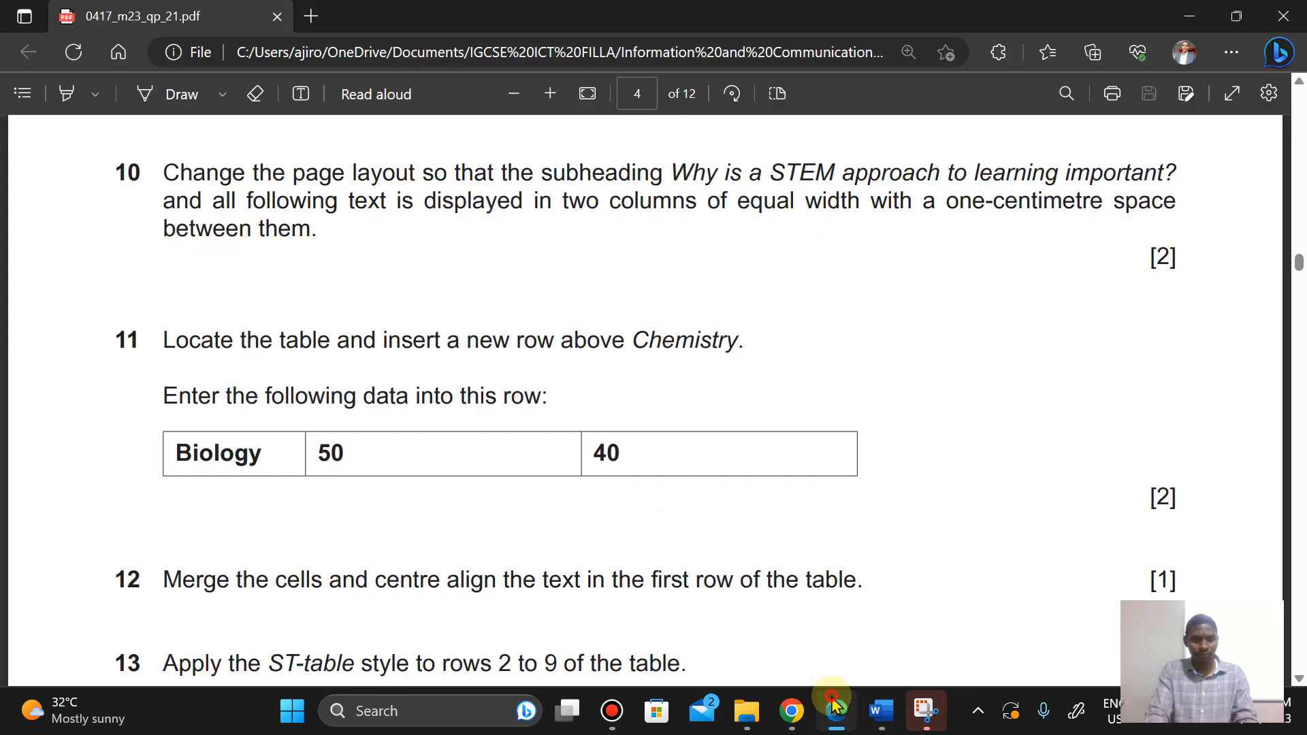
pyautogui.click(880, 711)
pyautogui.click(204, 405)
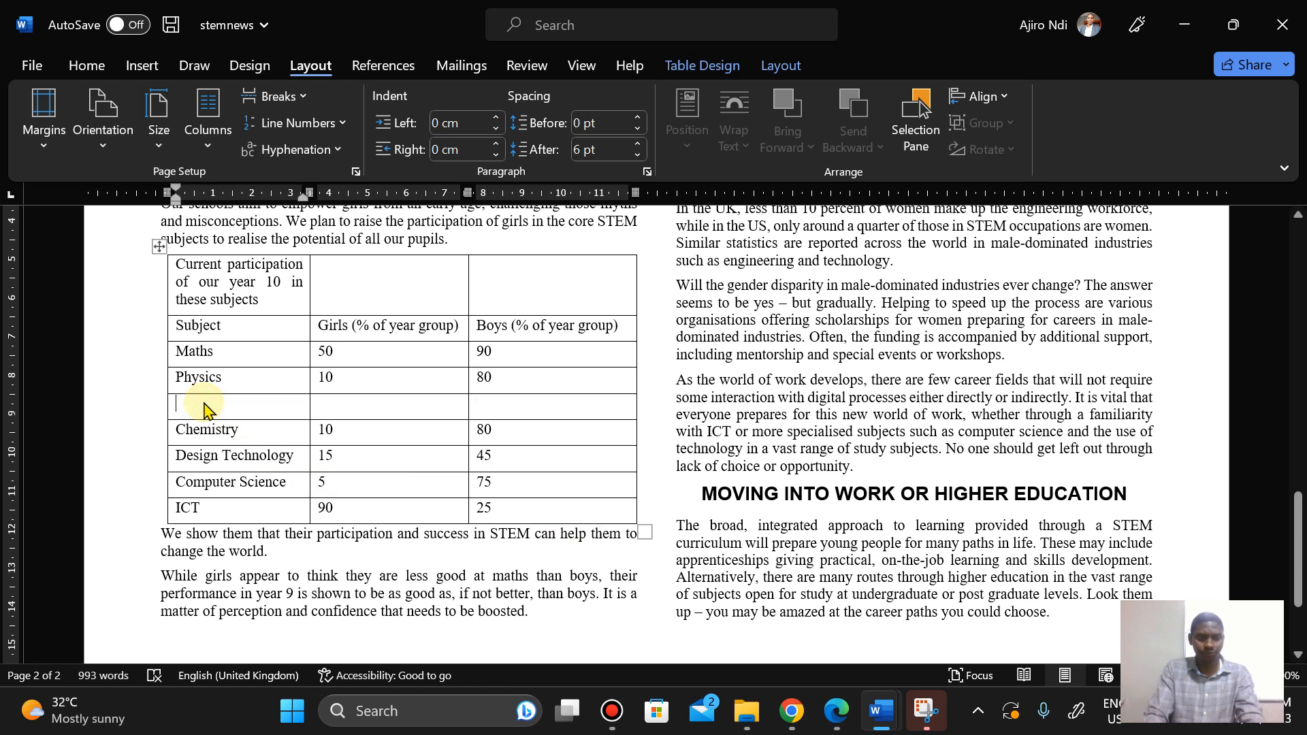
pyautogui.write('Biolo')
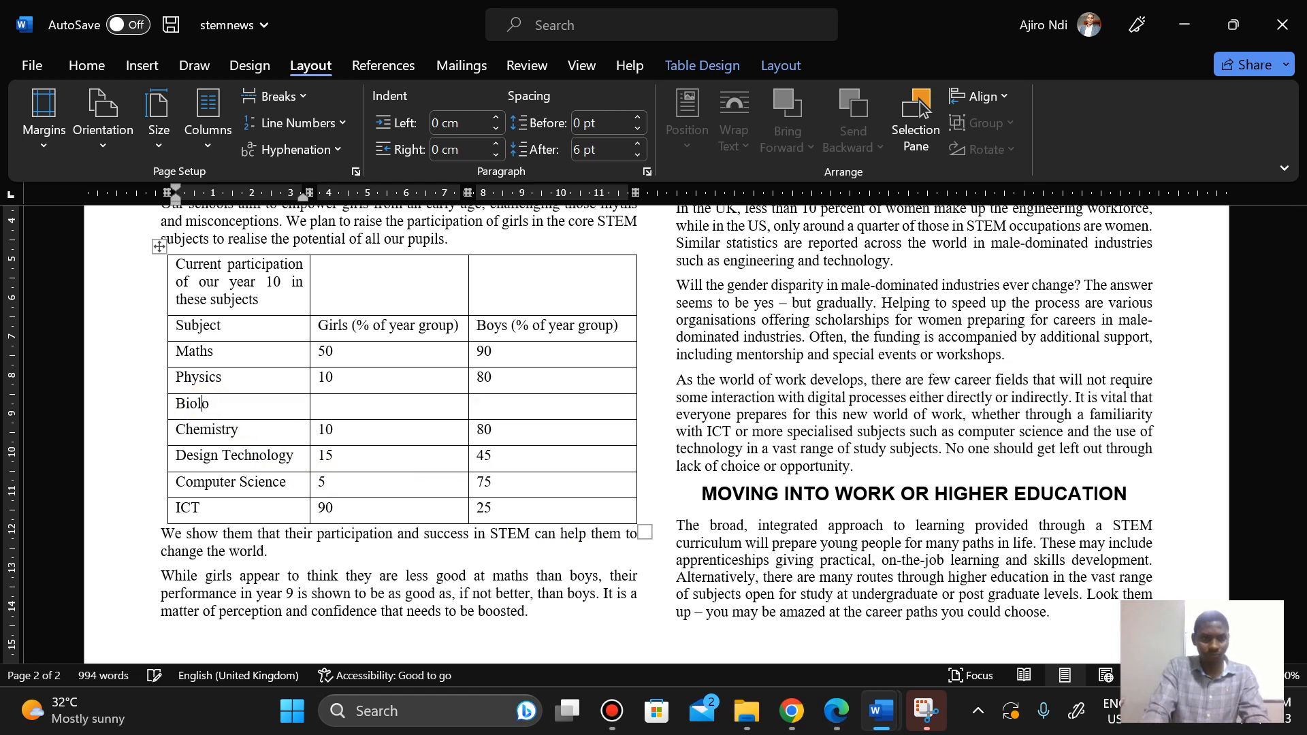
pyautogui.write('gy')
pyautogui.press('Tab')
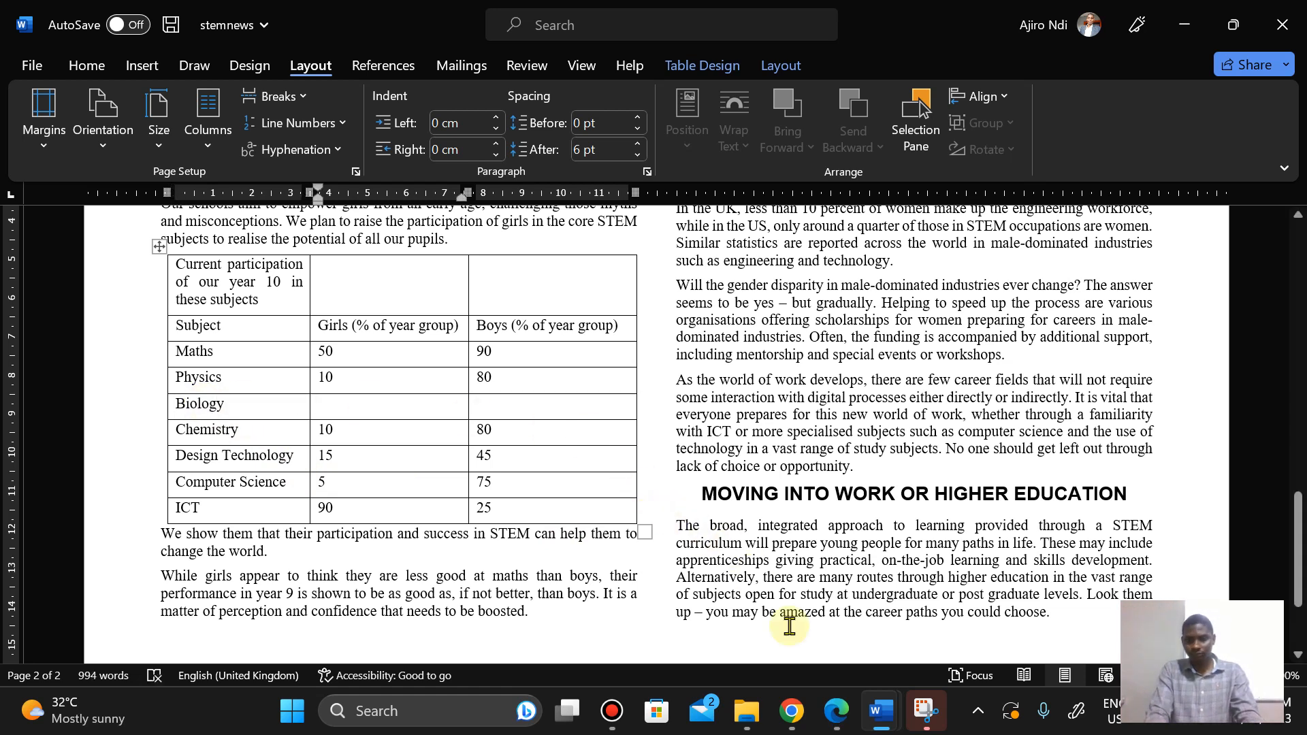
pyautogui.click(832, 722)
pyautogui.click(832, 721)
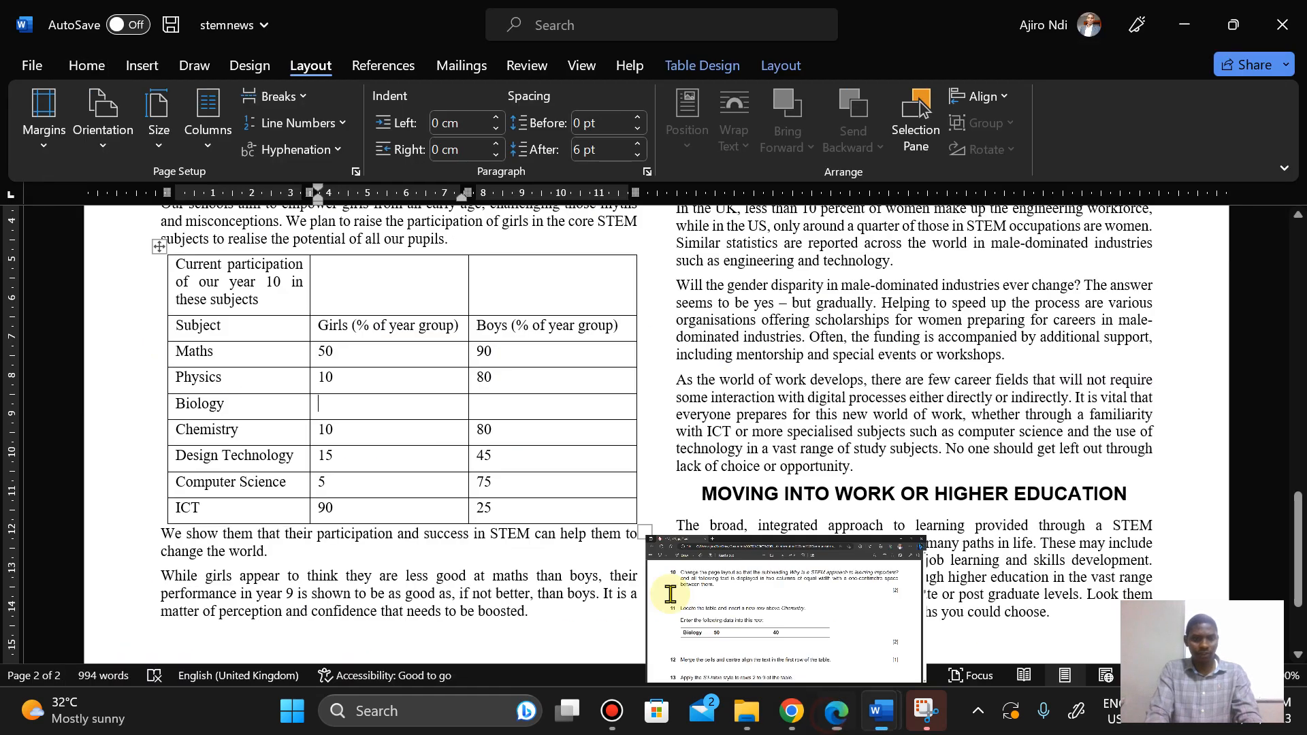
pyautogui.write('50')
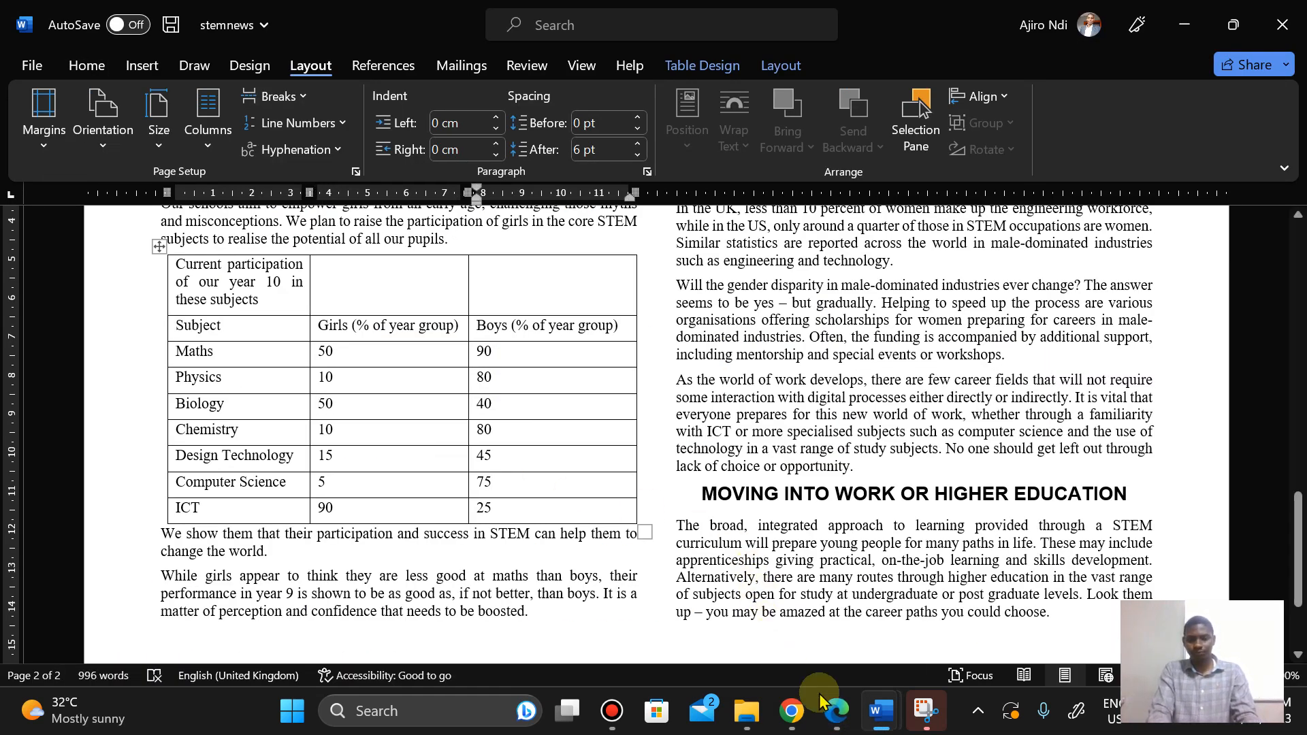
# Step: Check Step 12 in the question paper and merge all cells of the table's first row
pyautogui.click(843, 720)
pyautogui.press('Down')
pyautogui.press('Down')
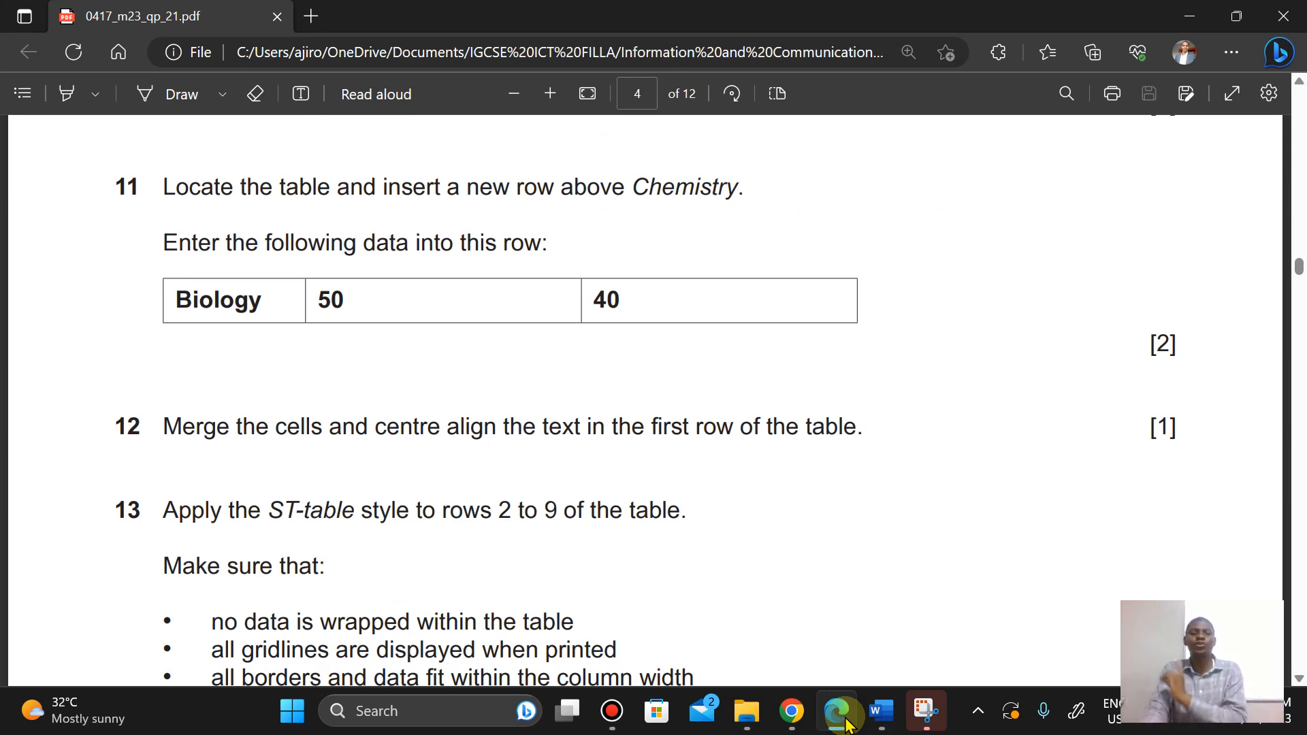
pyautogui.click(881, 711)
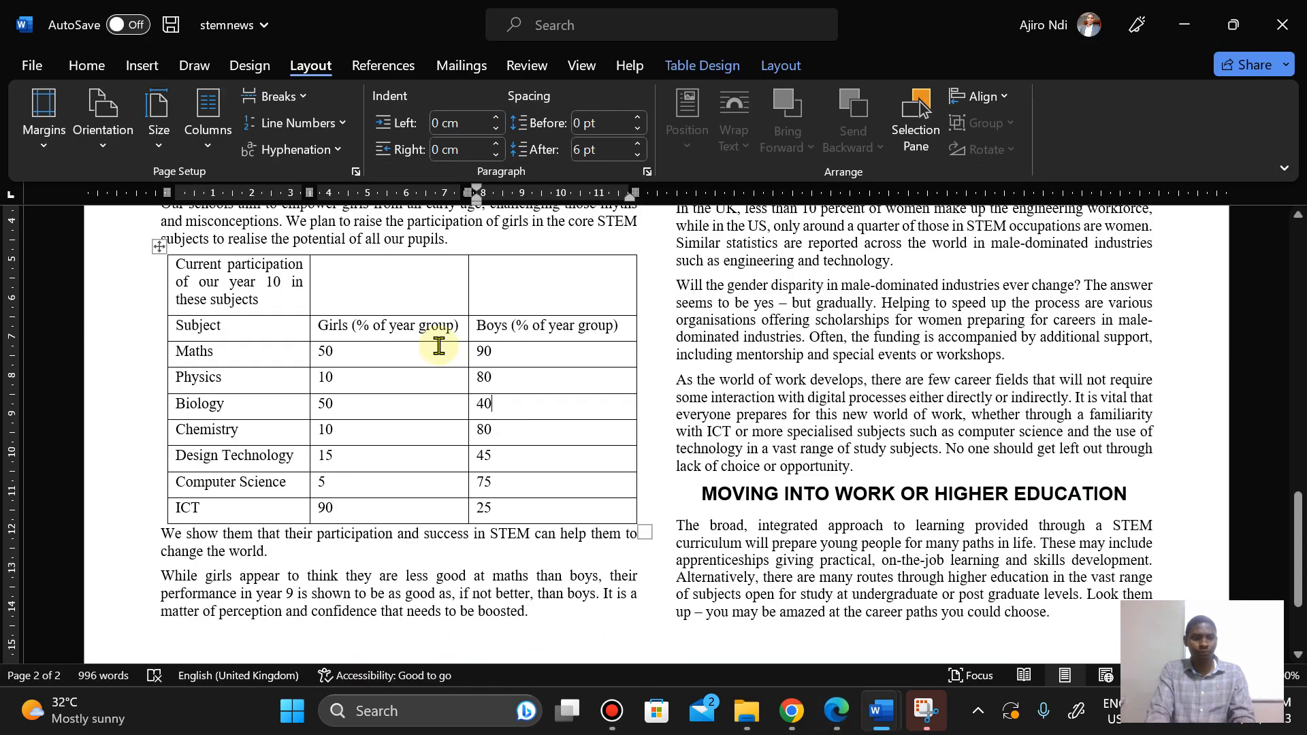
pyautogui.moveTo(180, 275); pyautogui.dragTo(519, 286)
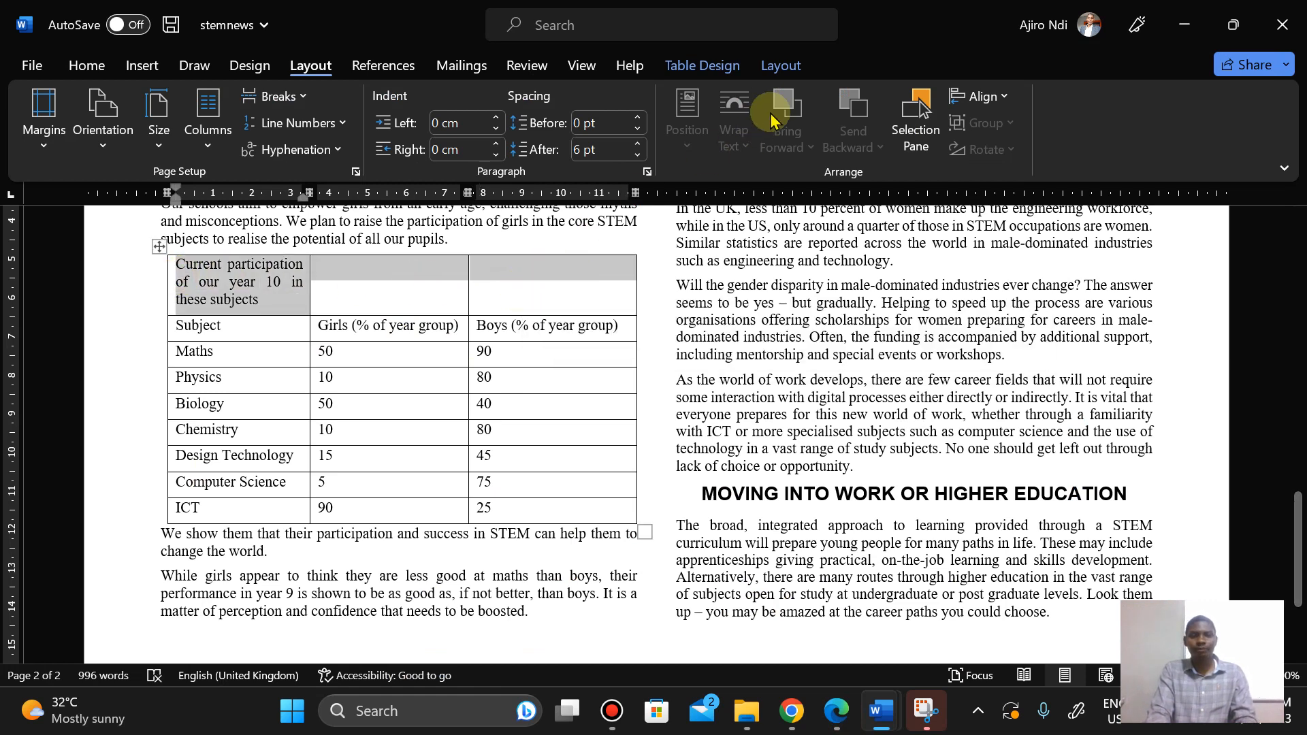
pyautogui.click(781, 66)
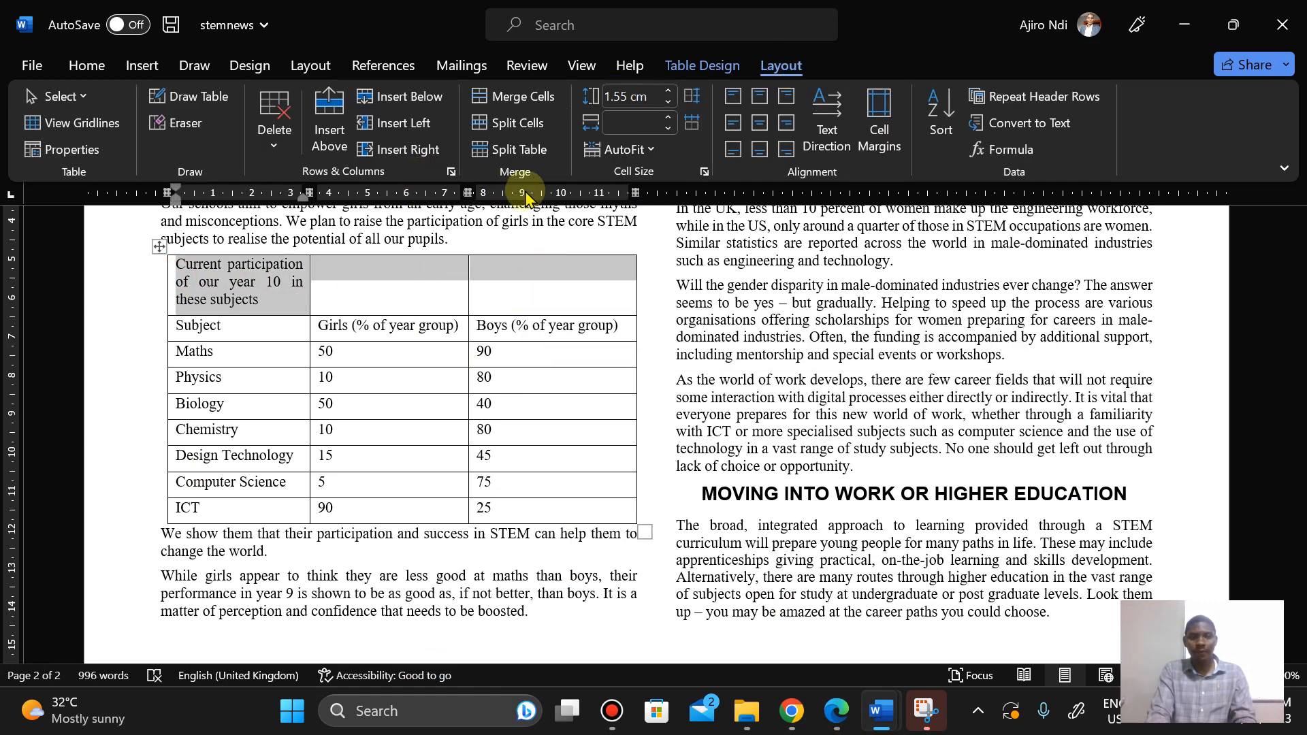
pyautogui.click(528, 101)
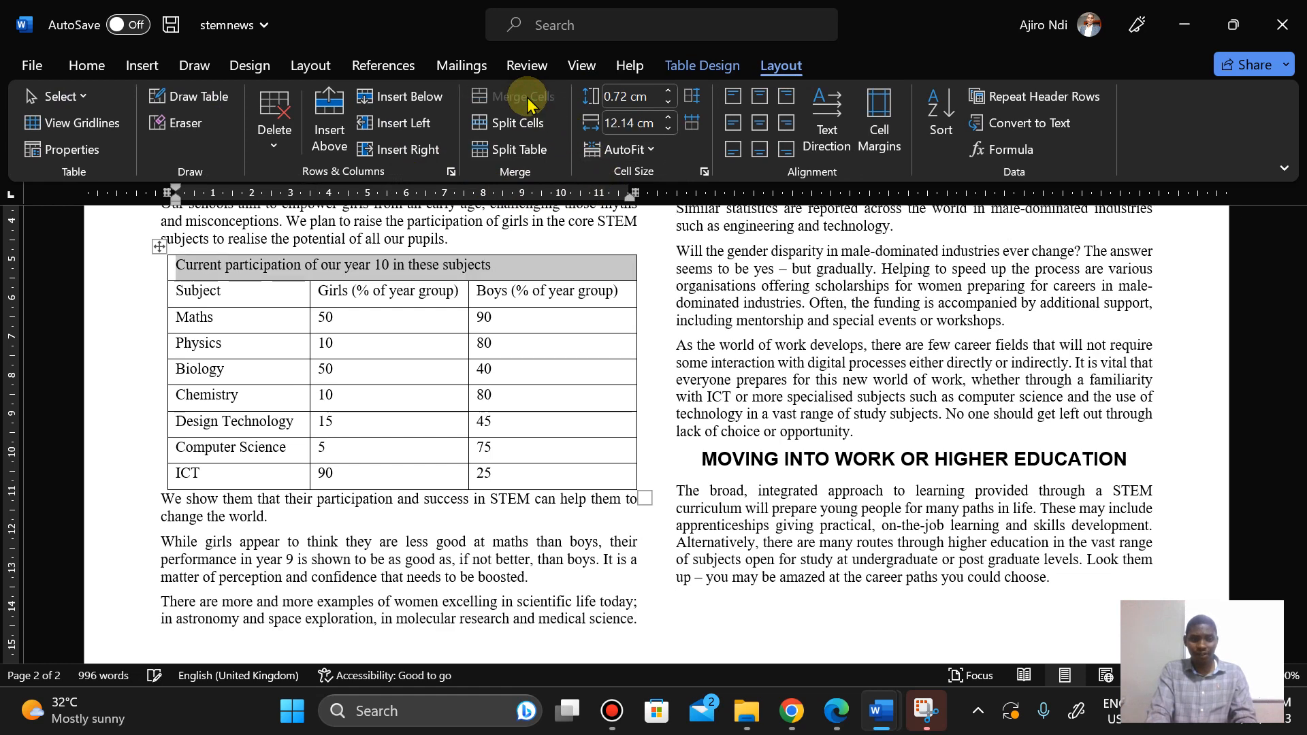
# Step: Centre align the text in the merged first row of the table
pyautogui.click(843, 715)
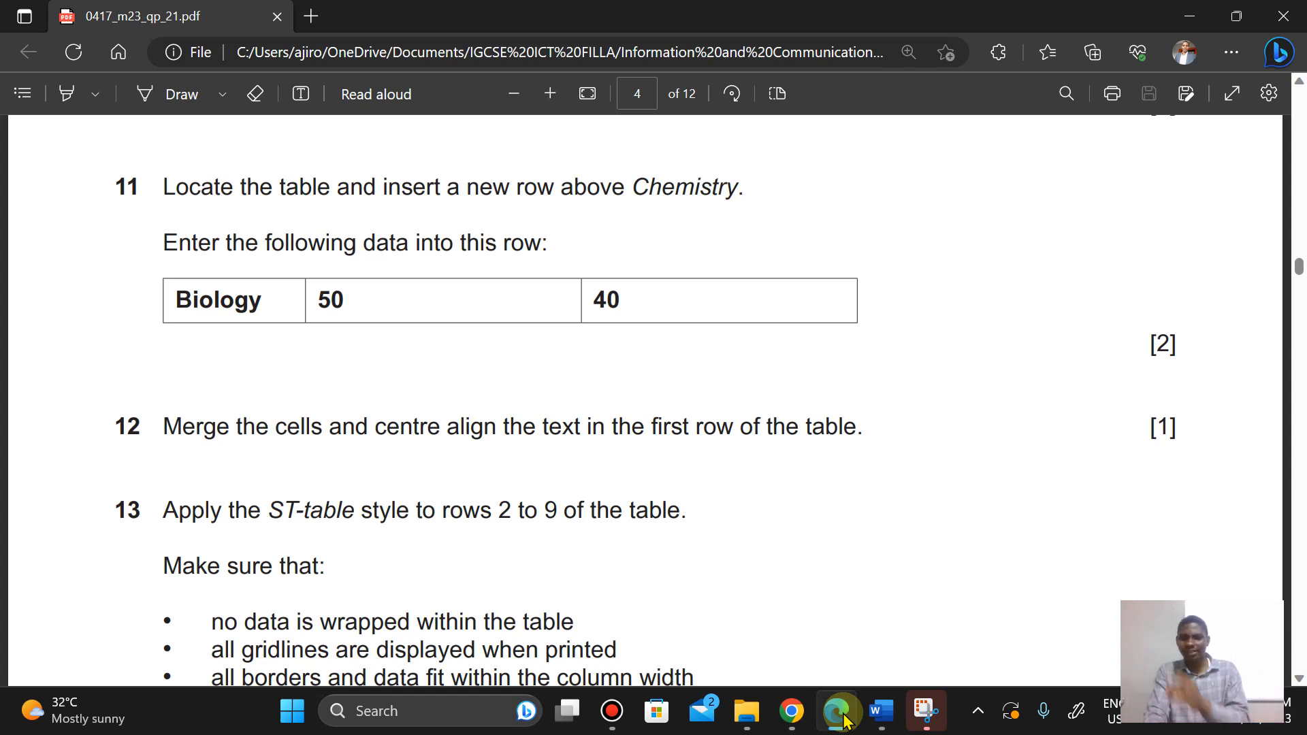
pyautogui.click(842, 714)
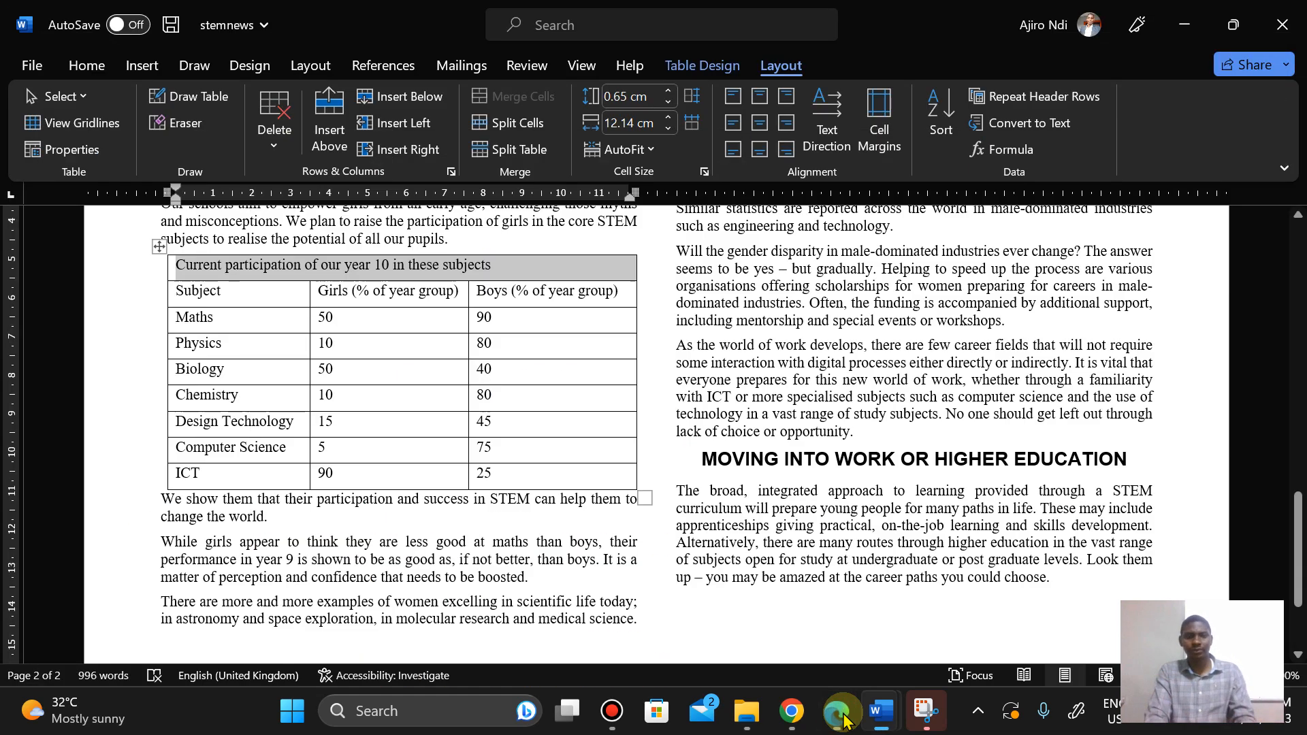
pyautogui.click(759, 125)
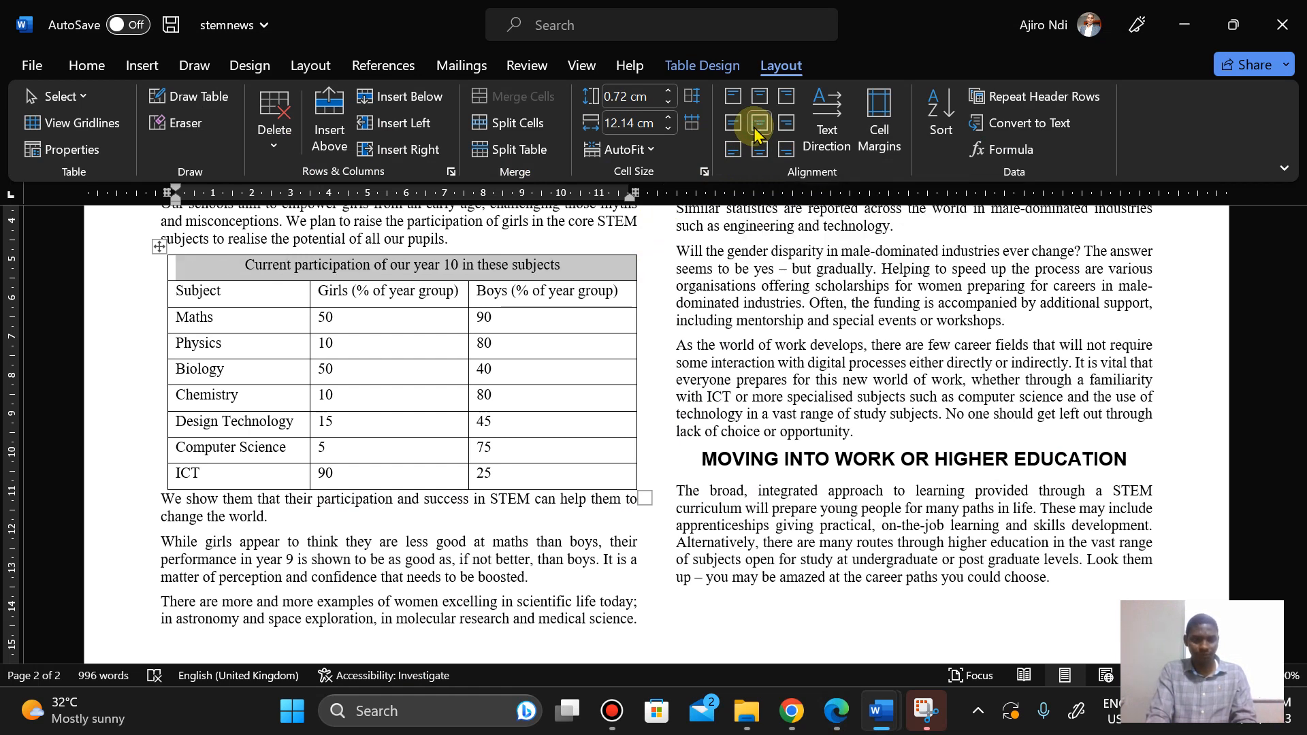
# Step: Select table rows 2 to 9 and apply the ST-table style to them
pyautogui.click(840, 714)
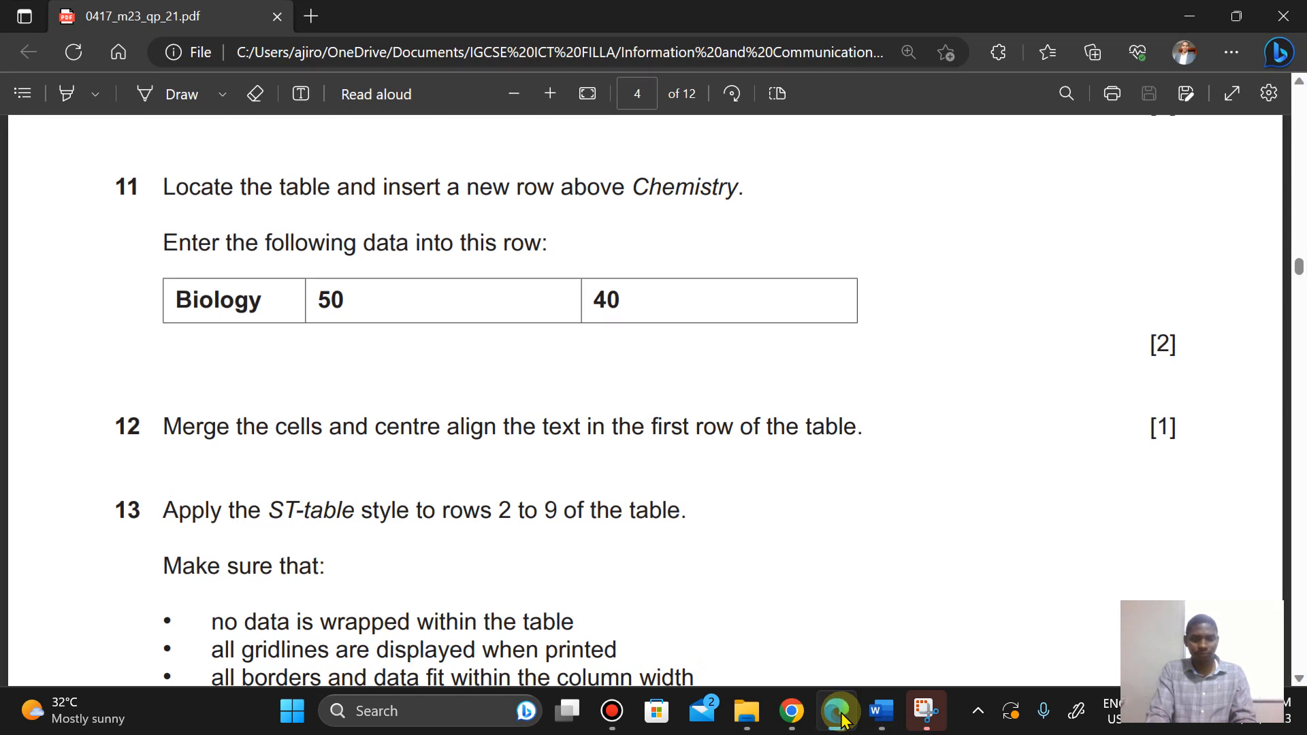
pyautogui.click(842, 716)
pyautogui.click(842, 717)
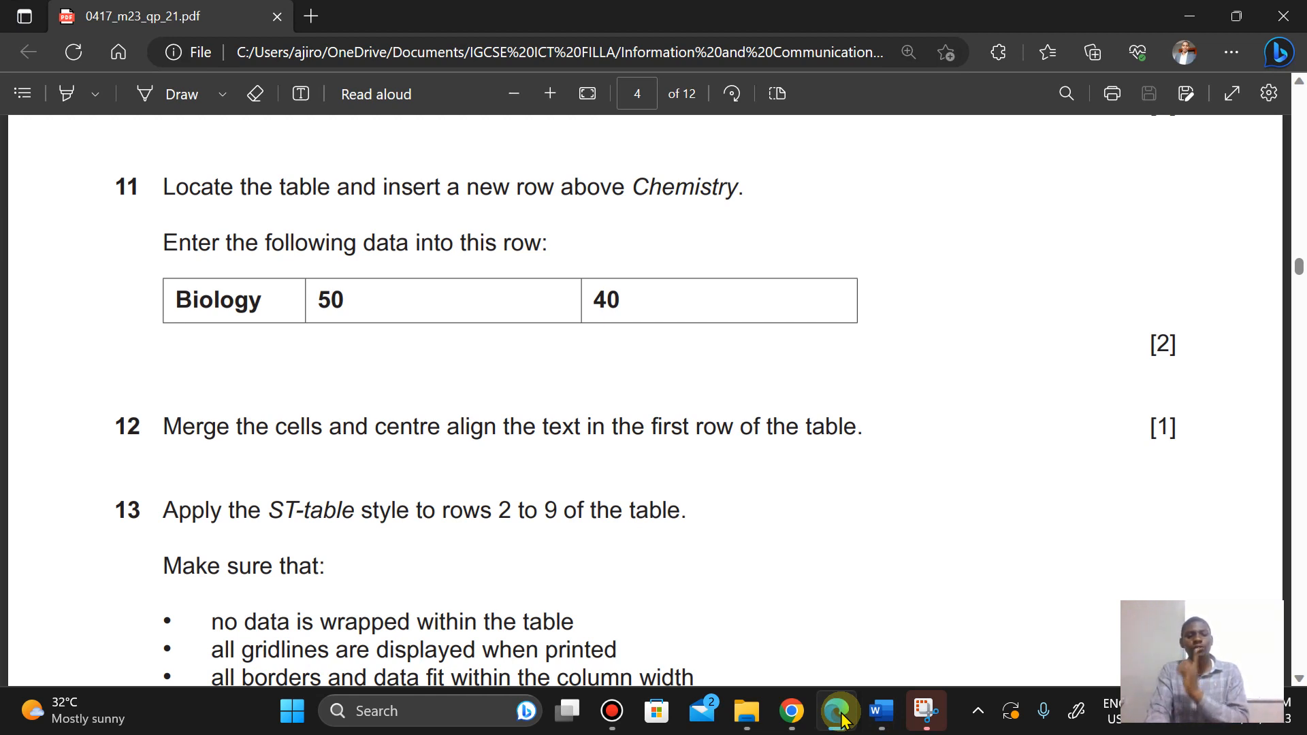
pyautogui.click(842, 716)
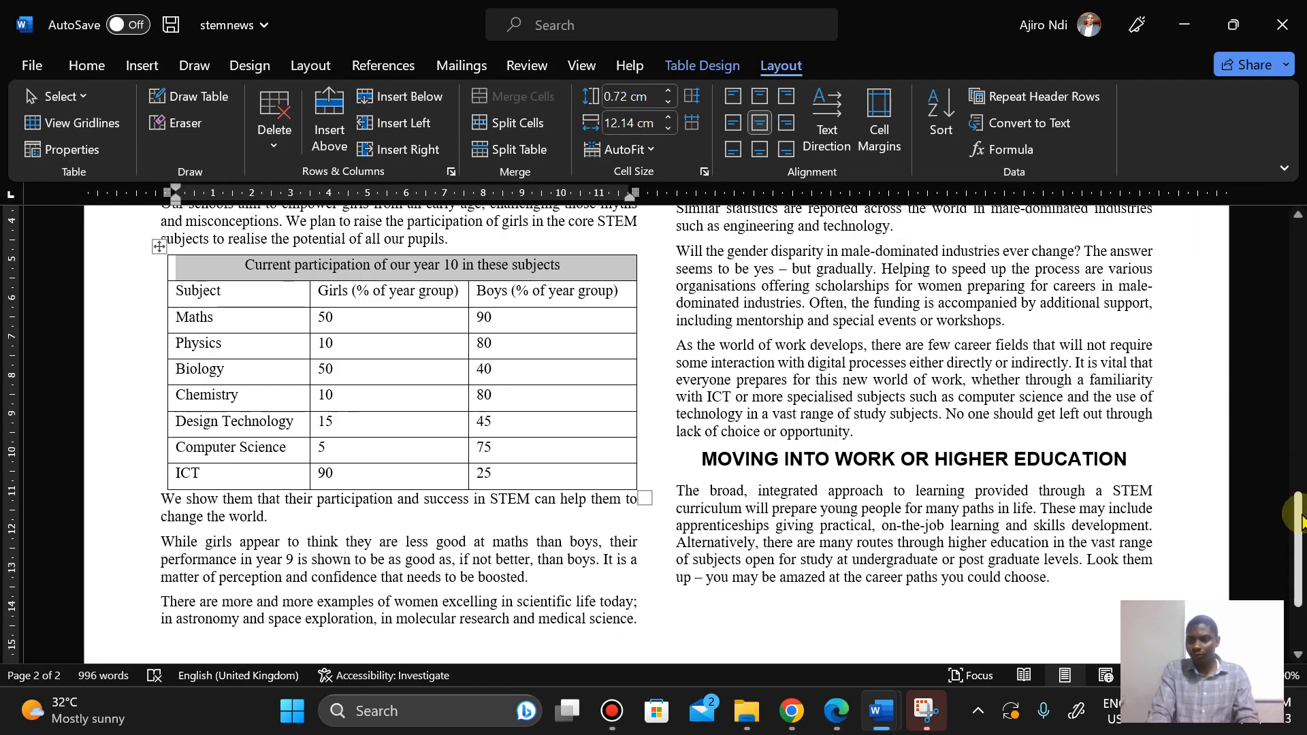
pyautogui.moveTo(1299, 516); pyautogui.dragTo(1299, 523)
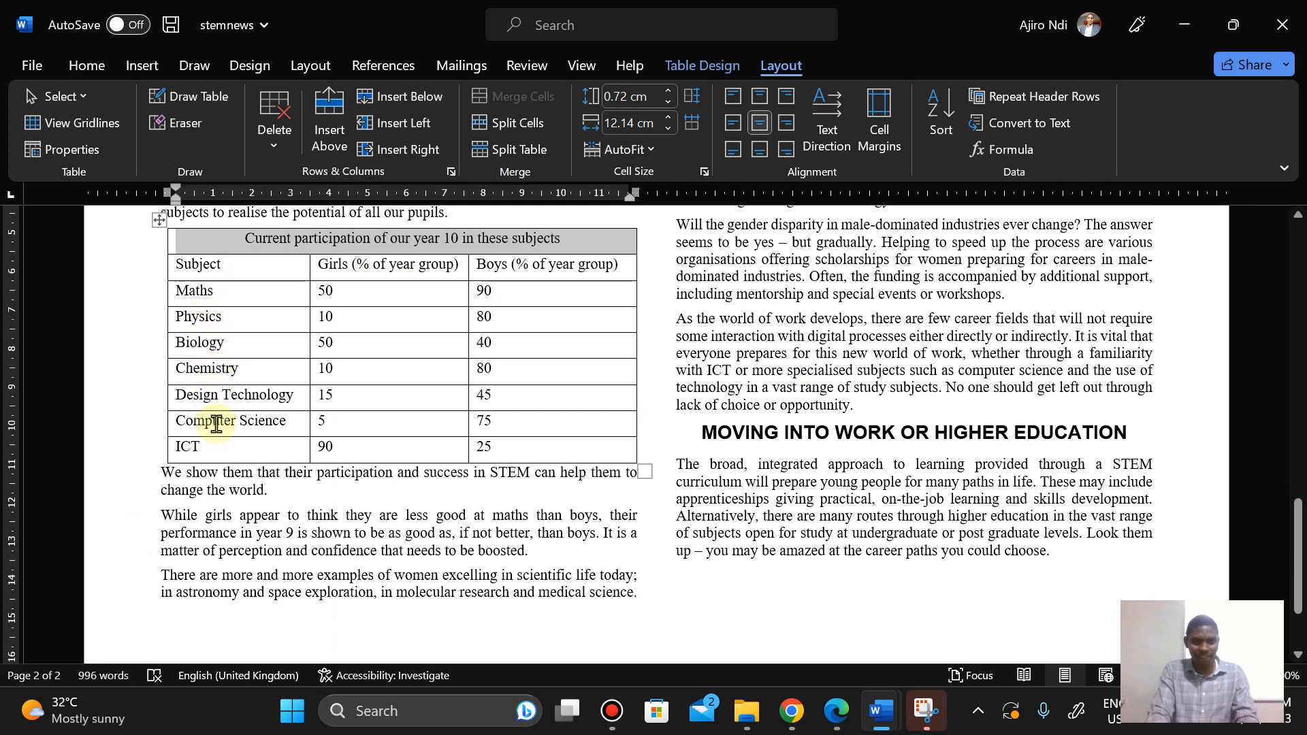
pyautogui.moveTo(196, 264)
pyautogui.mouseDown()
pyautogui.moveTo(304, 312)
pyautogui.moveTo(350, 388)
pyautogui.moveTo(525, 450)
pyautogui.mouseUp()
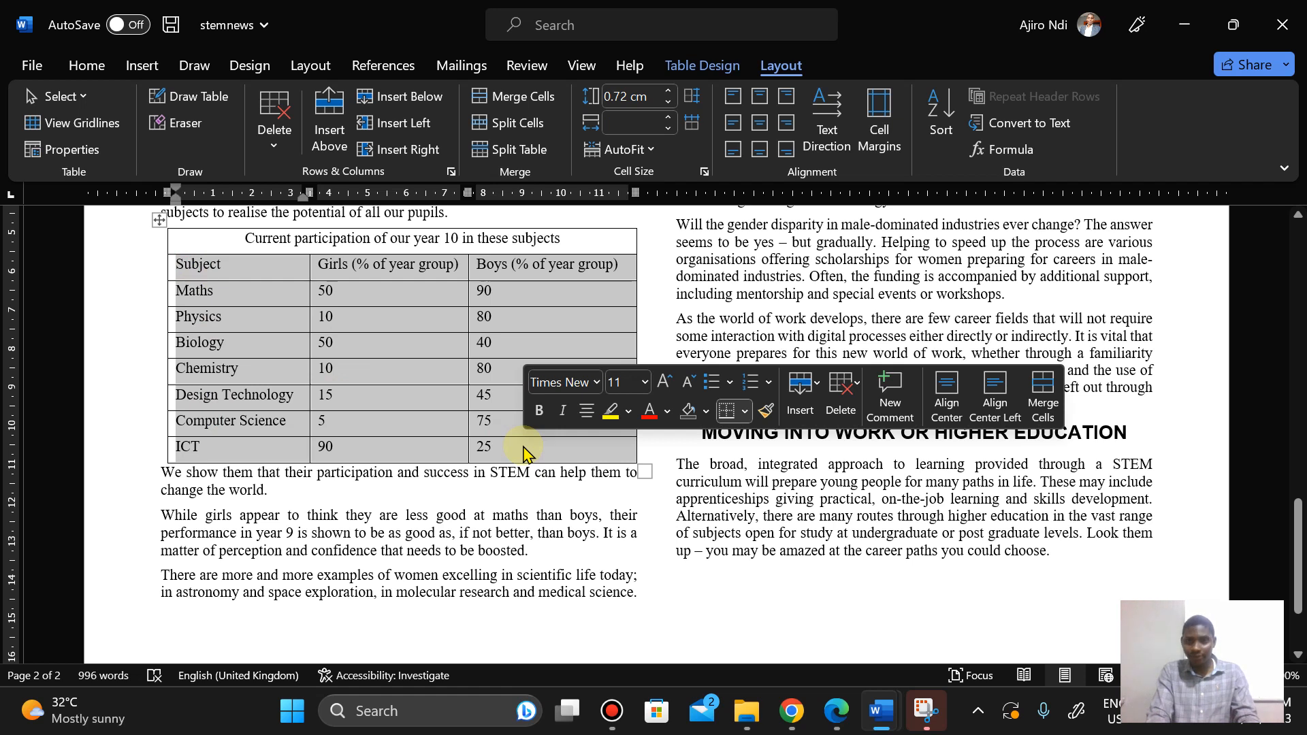
pyautogui.click(85, 68)
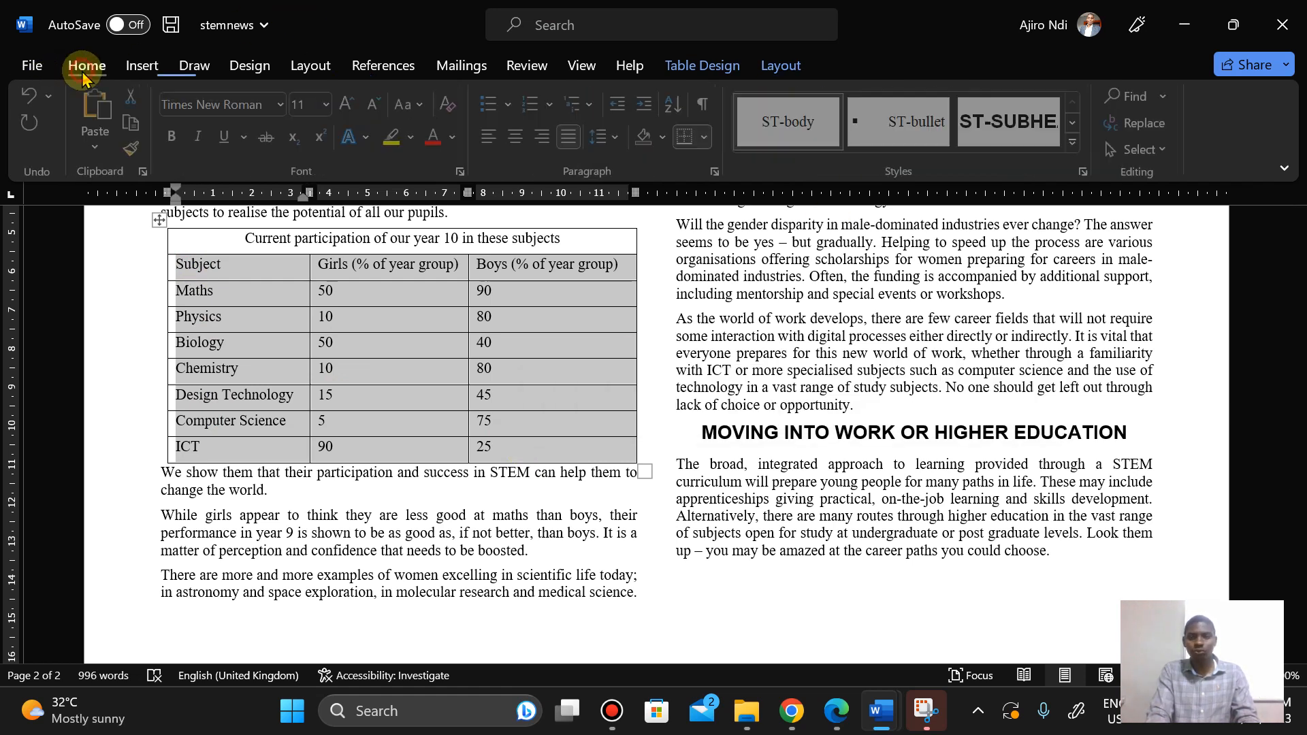
pyautogui.click(1077, 145)
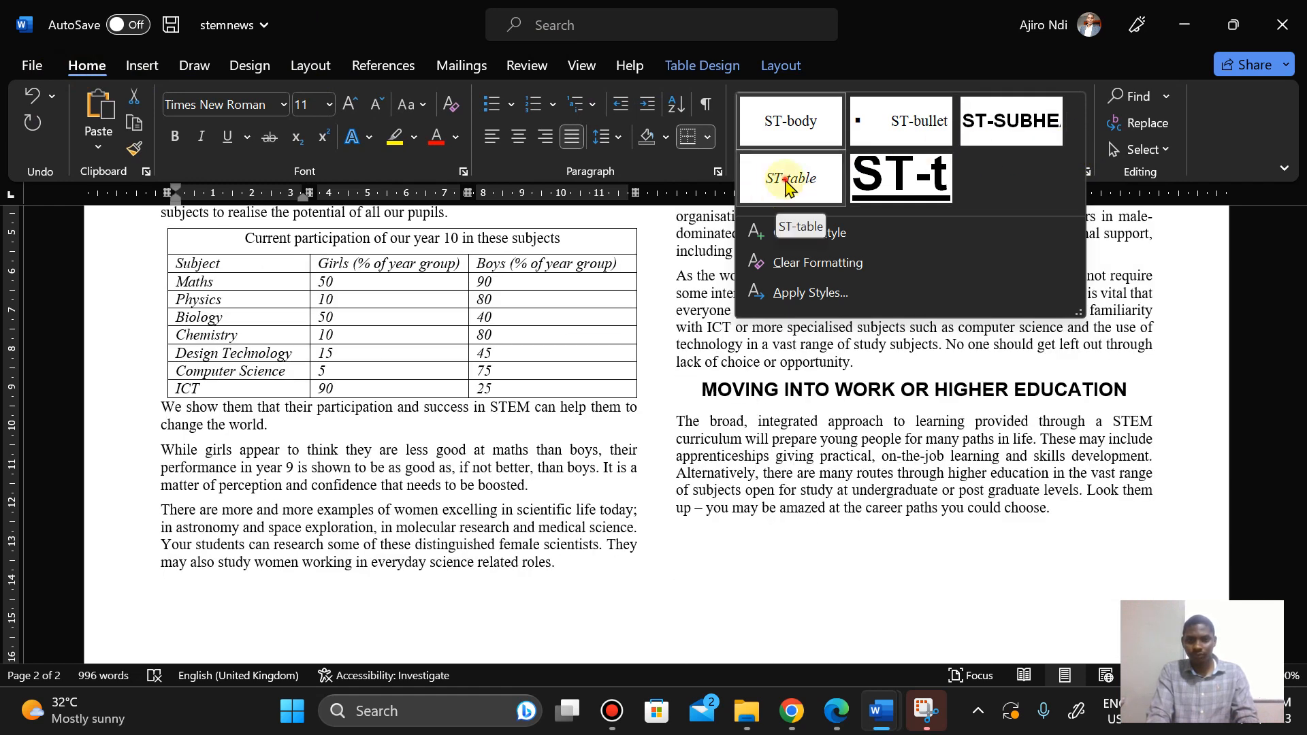
pyautogui.click(787, 180)
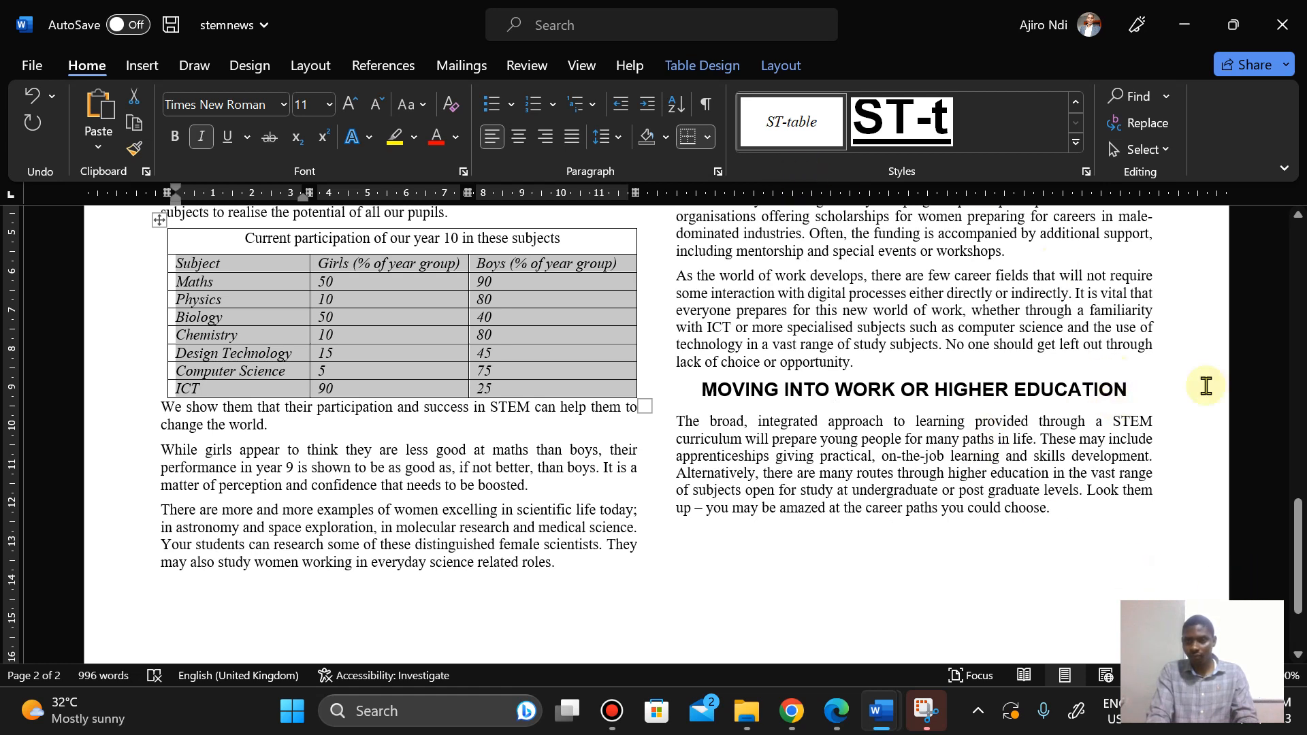
# Step: Open the Styles pane and inspect the ST-table style's font and spacing settings
pyautogui.click(1085, 173)
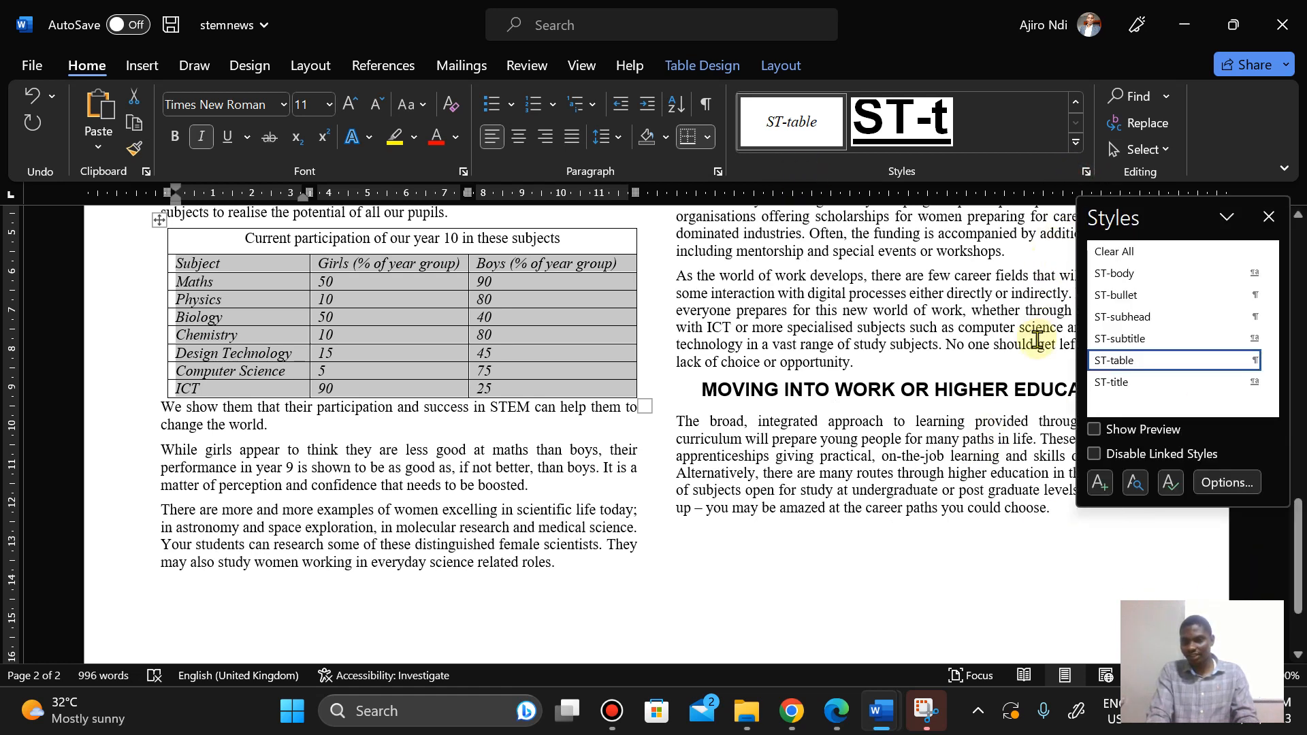
pyautogui.click(1268, 217)
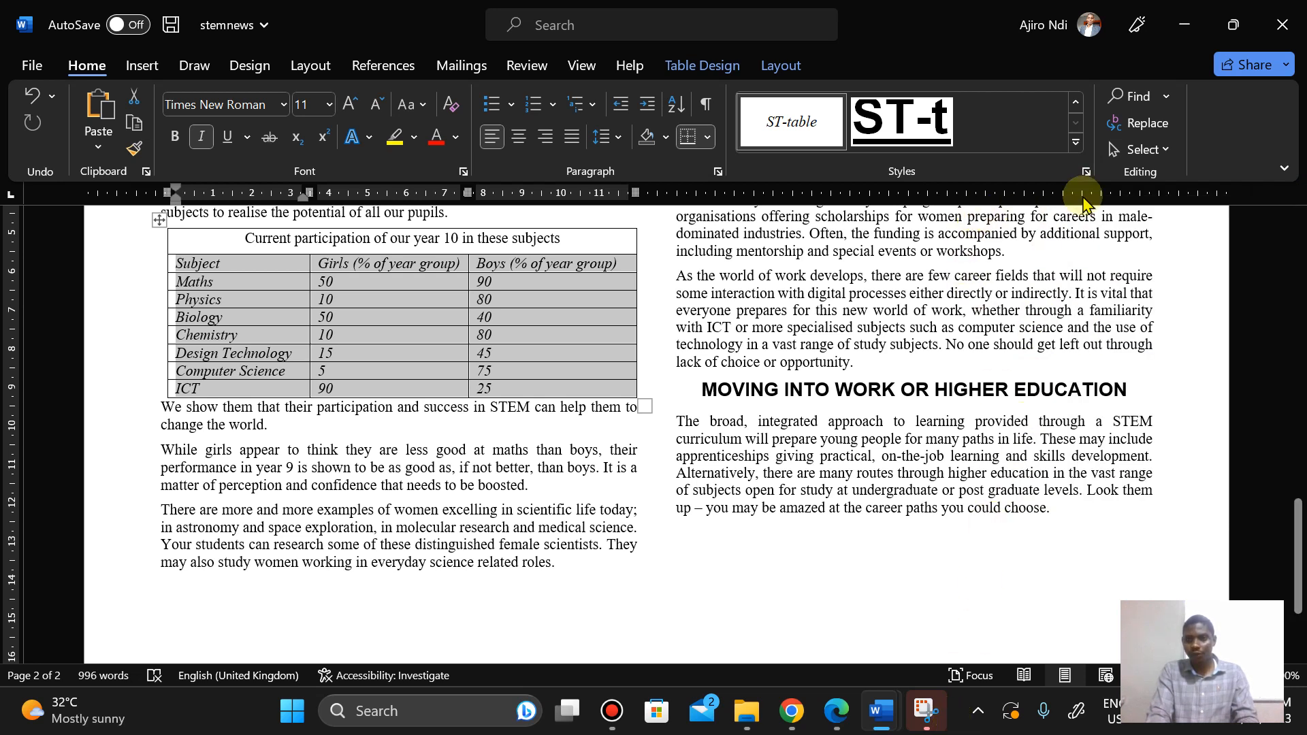
pyautogui.click(1086, 173)
pyautogui.moveTo(1124, 369)
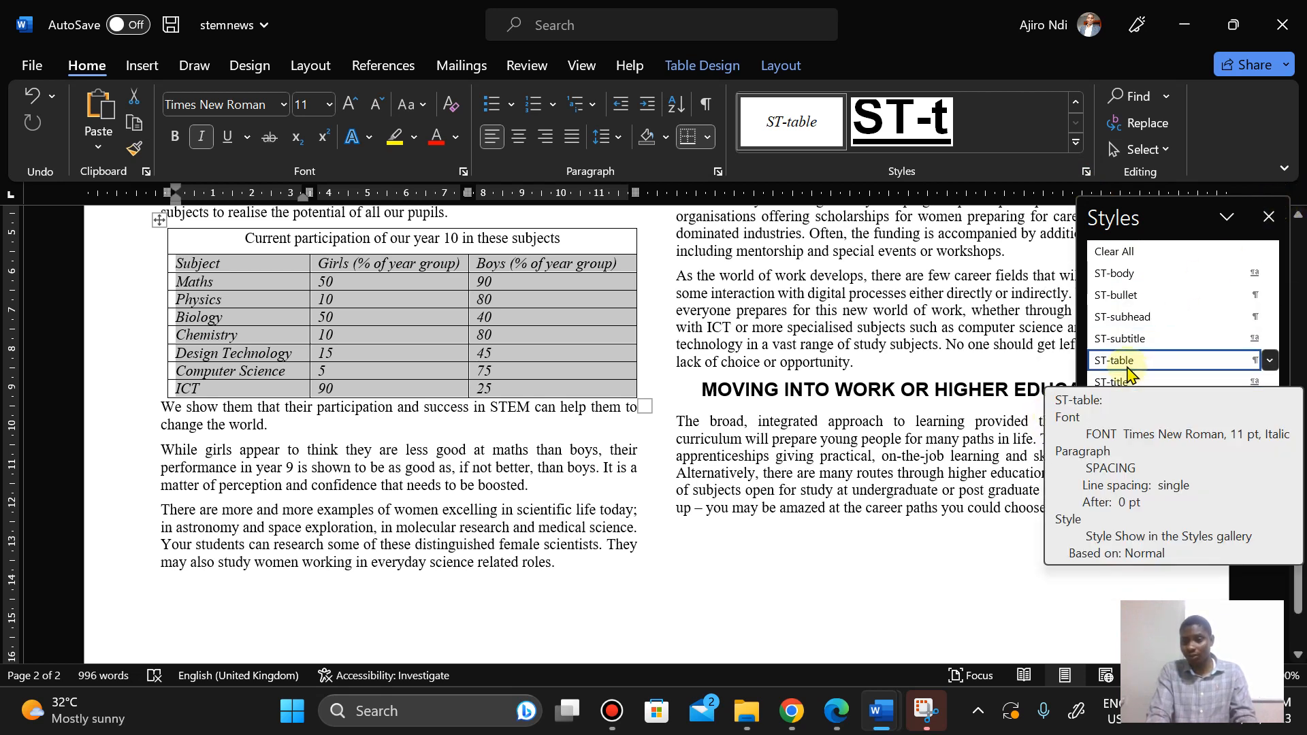
pyautogui.click(1266, 217)
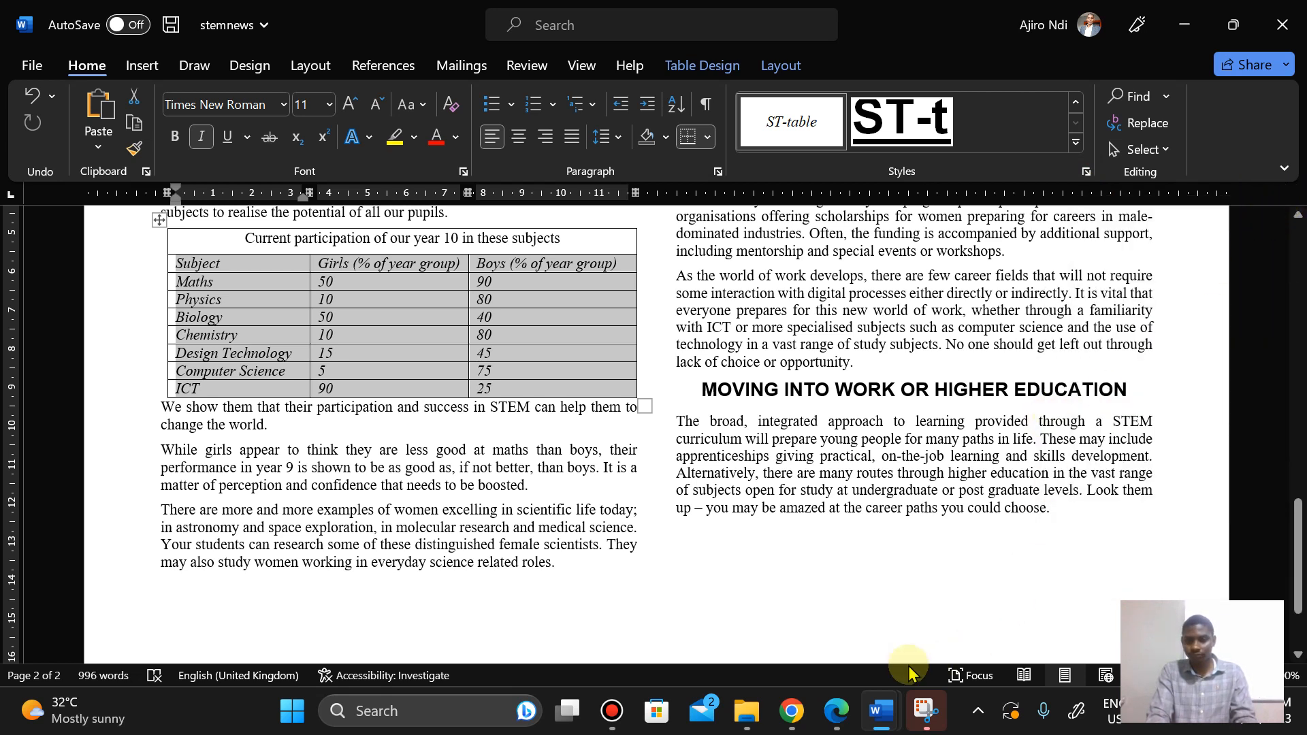
# Step: Read the Step 13 table requirements in the question paper and compare them with the table
pyautogui.click(851, 706)
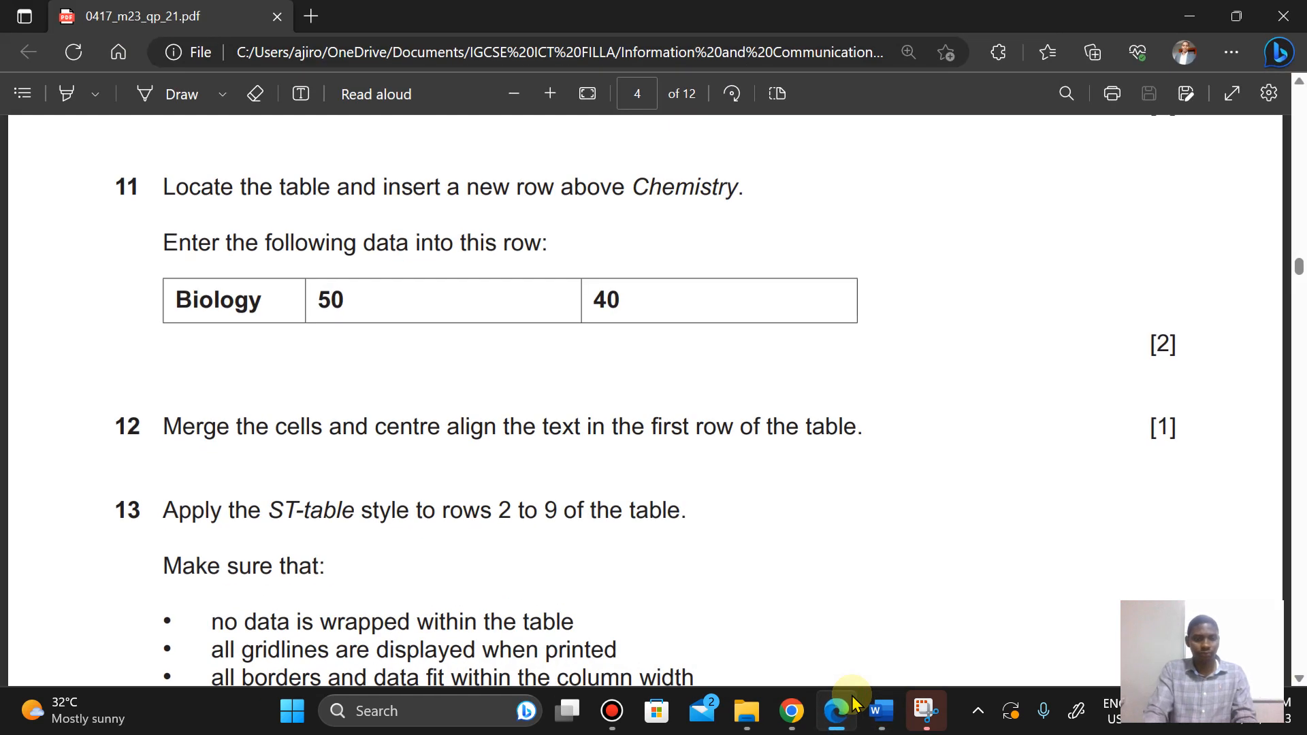
pyautogui.press('Down')
pyautogui.press('Down')
pyautogui.press('Down')
pyautogui.press('Down')
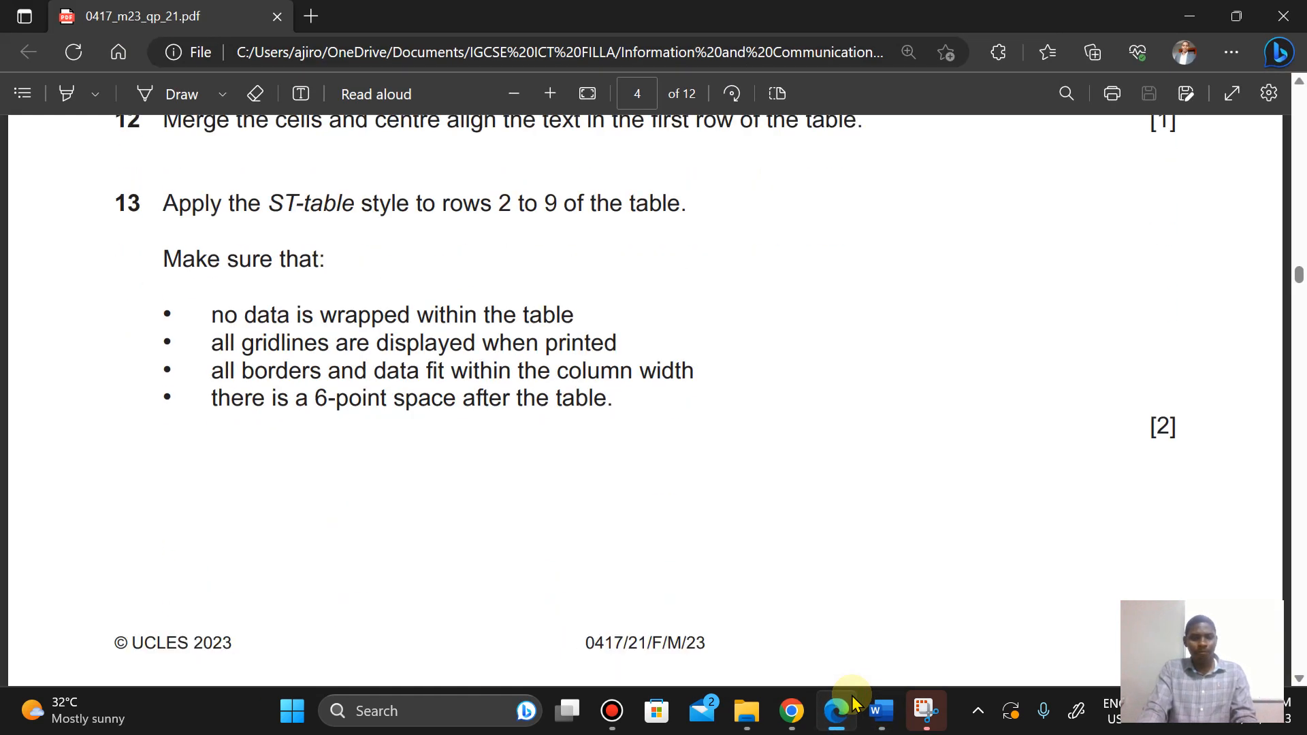
pyautogui.press('Up')
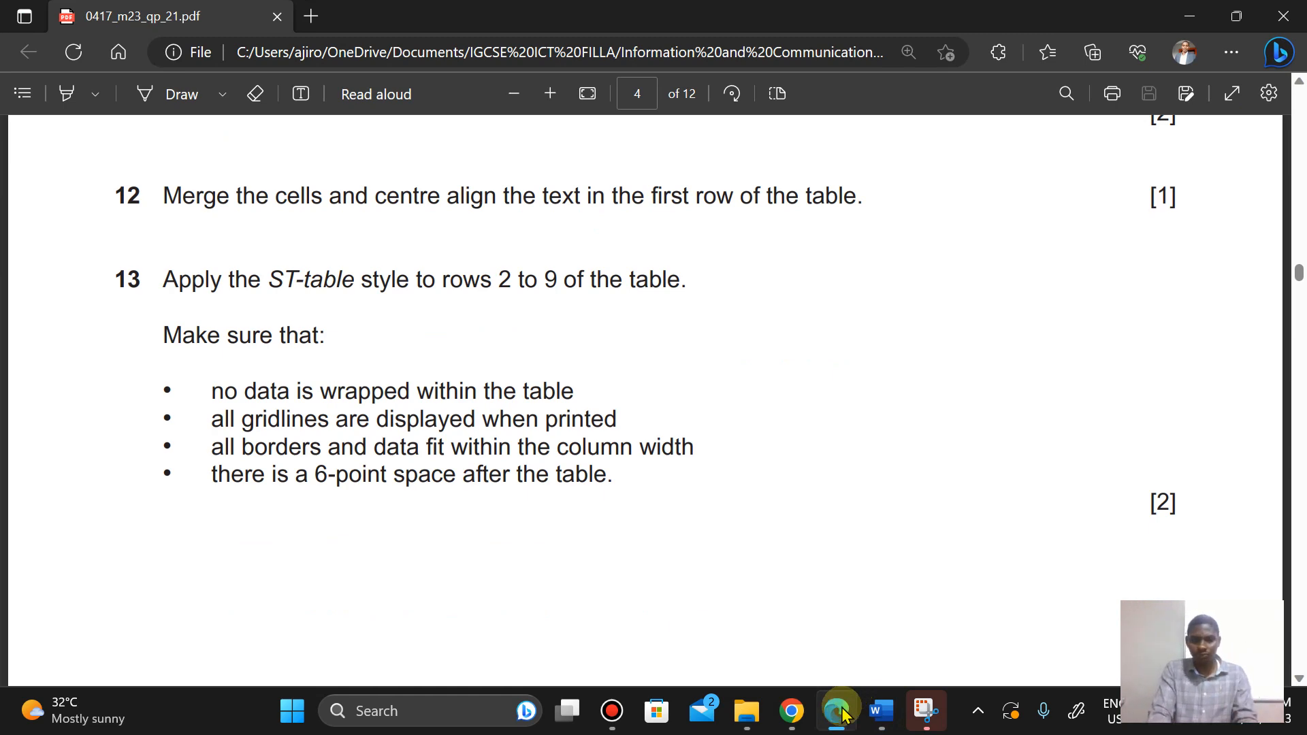
pyautogui.click(880, 710)
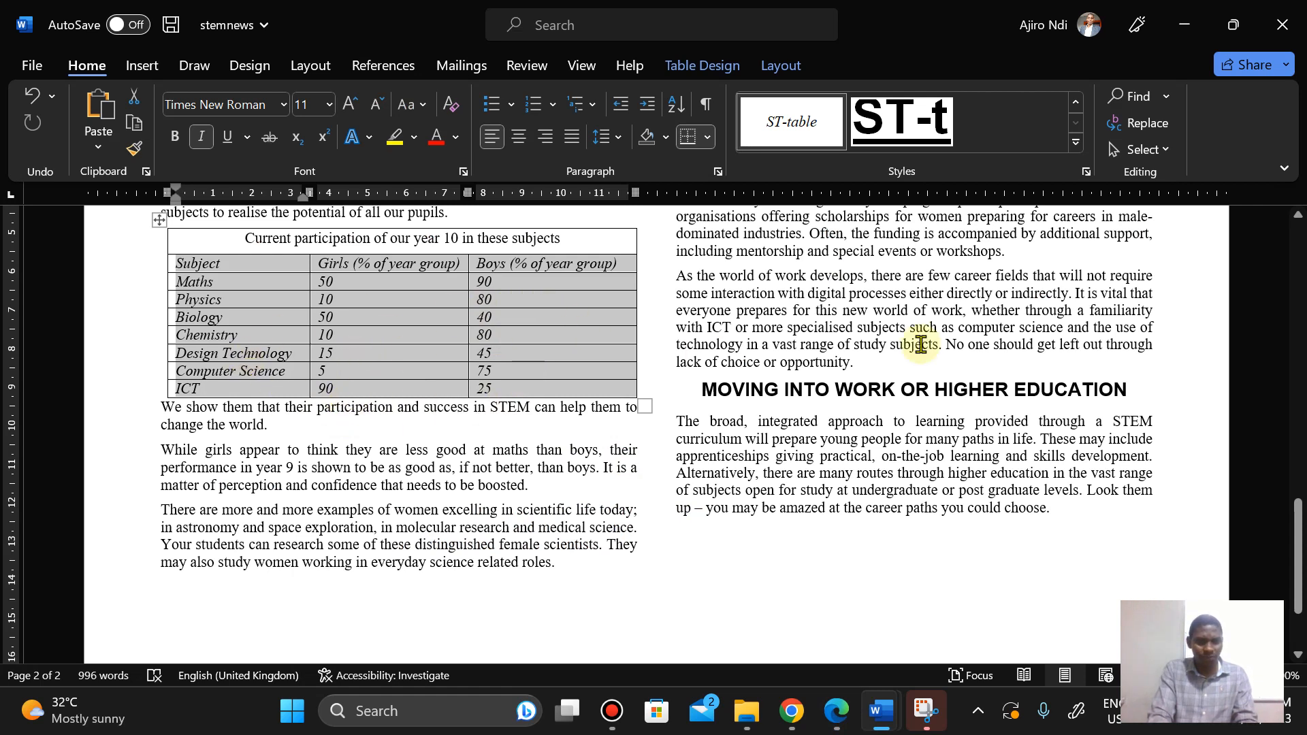
pyautogui.moveTo(1297, 534); pyautogui.dragTo(1297, 515)
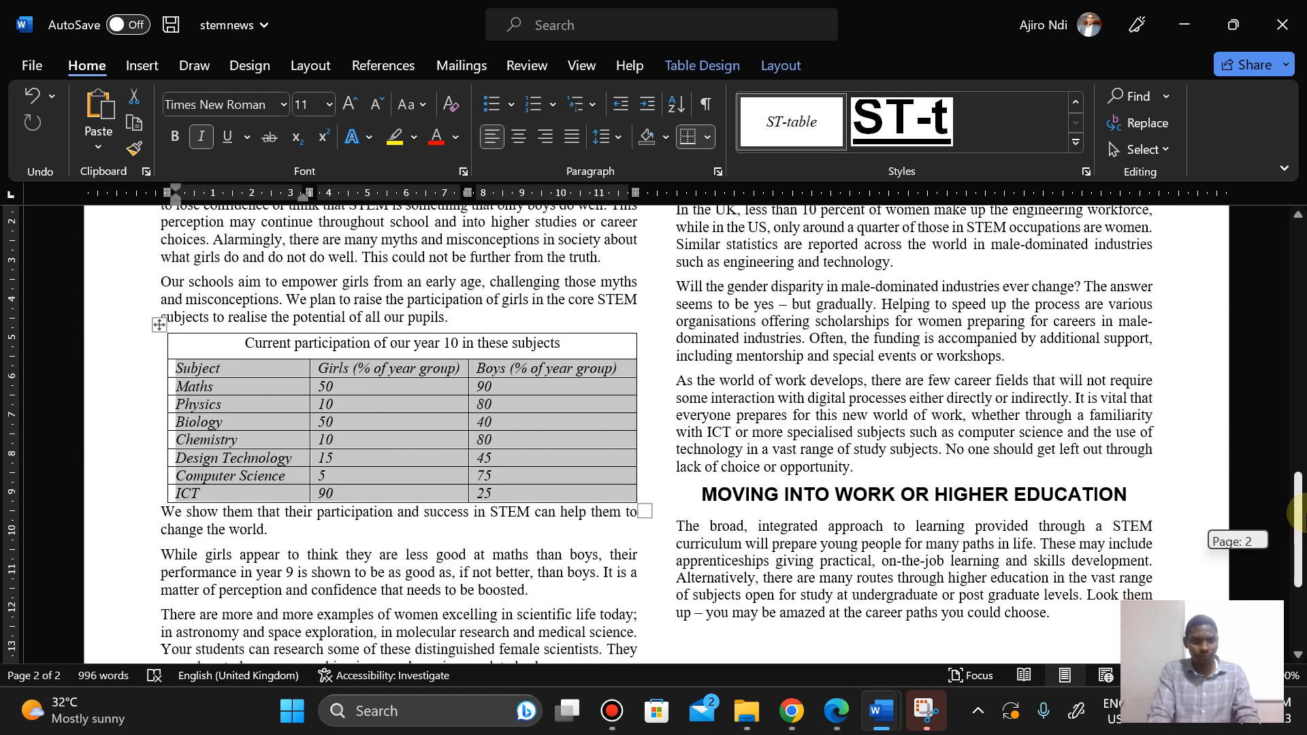
pyautogui.click(836, 711)
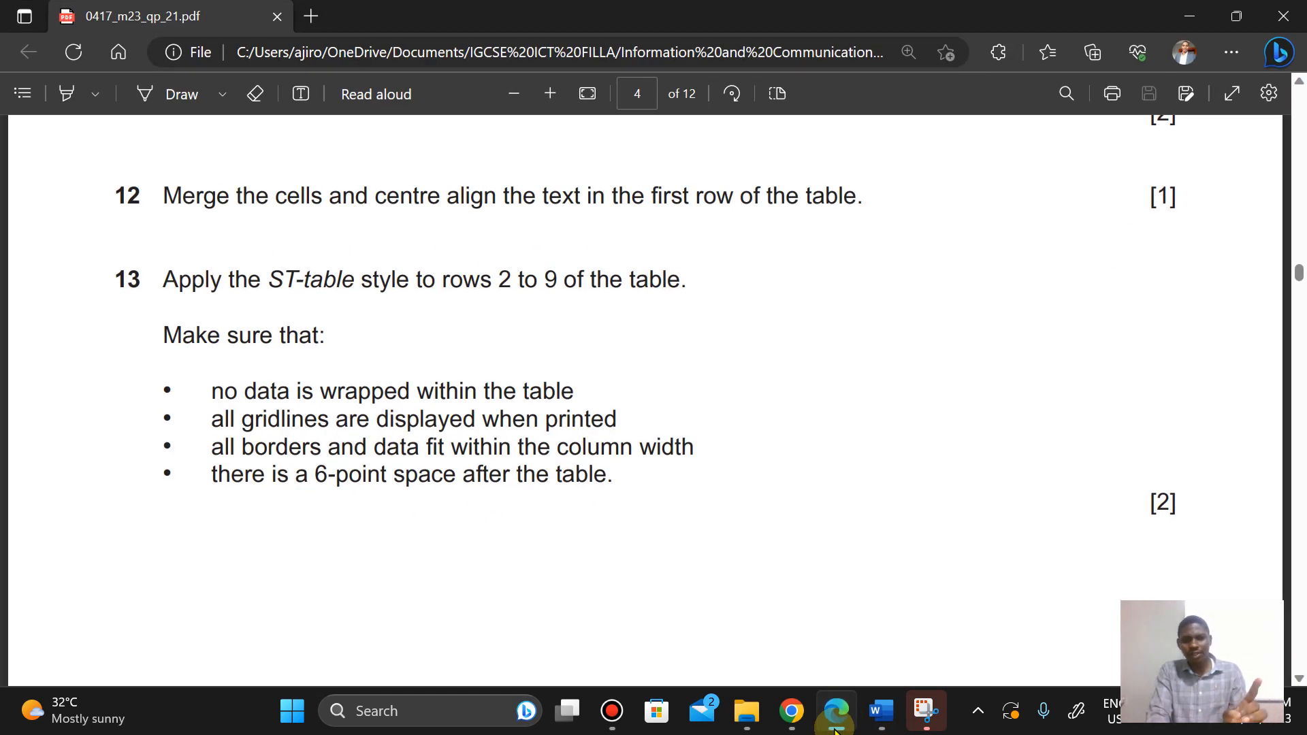
pyautogui.click(836, 728)
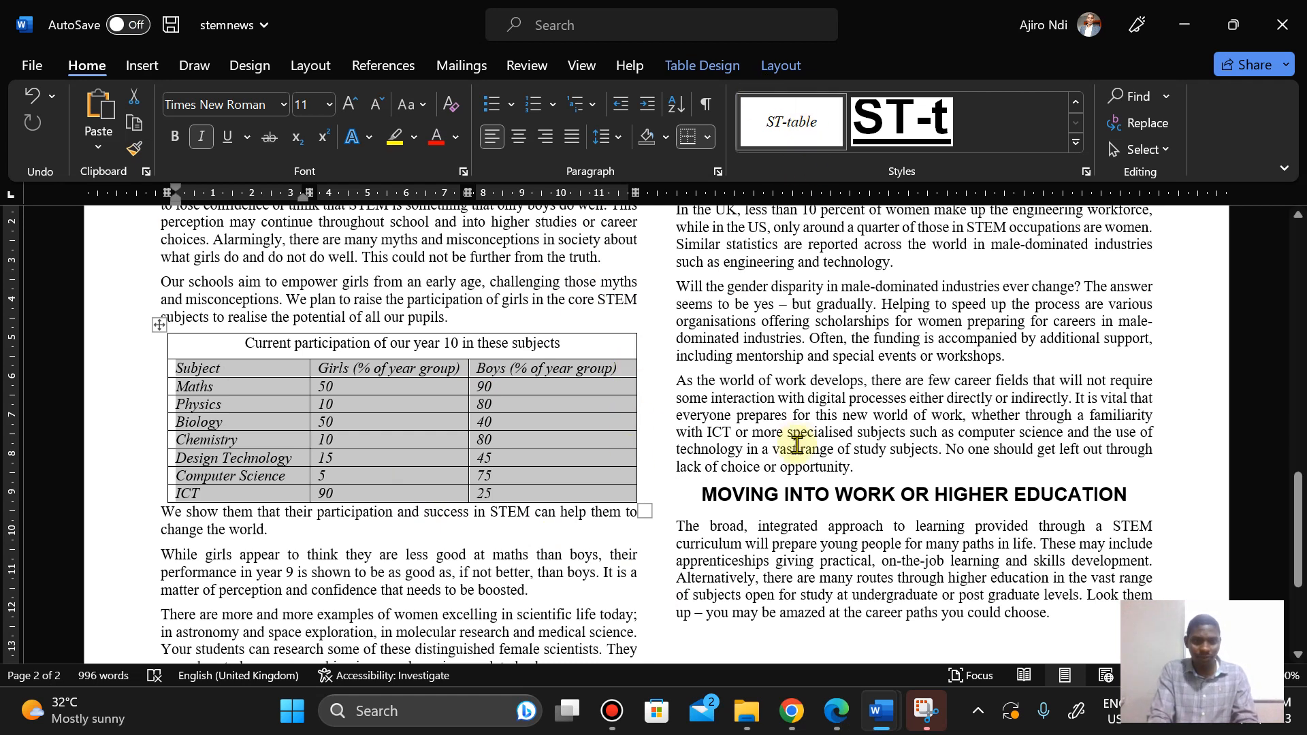
# Step: Select the whole table and apply all borders with a 1 pt line weight
pyautogui.click(776, 66)
pyautogui.click(730, 67)
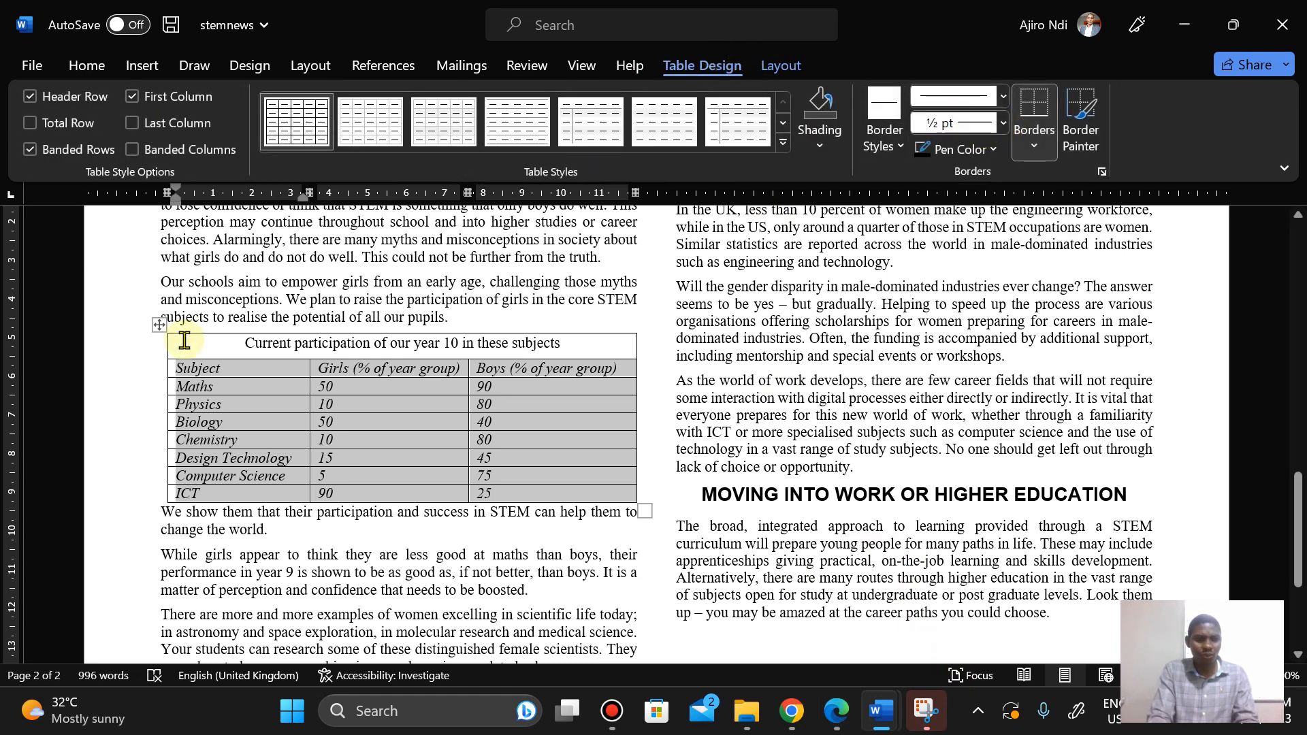
pyautogui.click(158, 324)
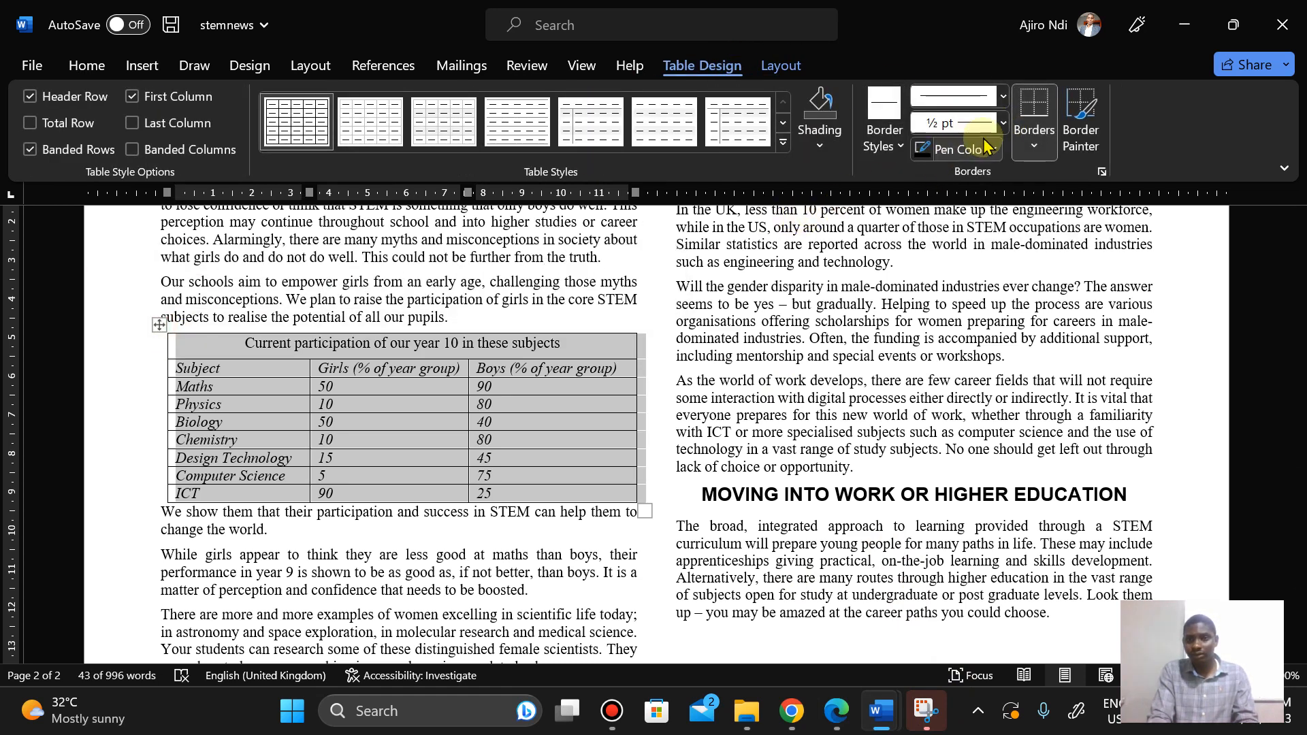
pyautogui.click(1003, 123)
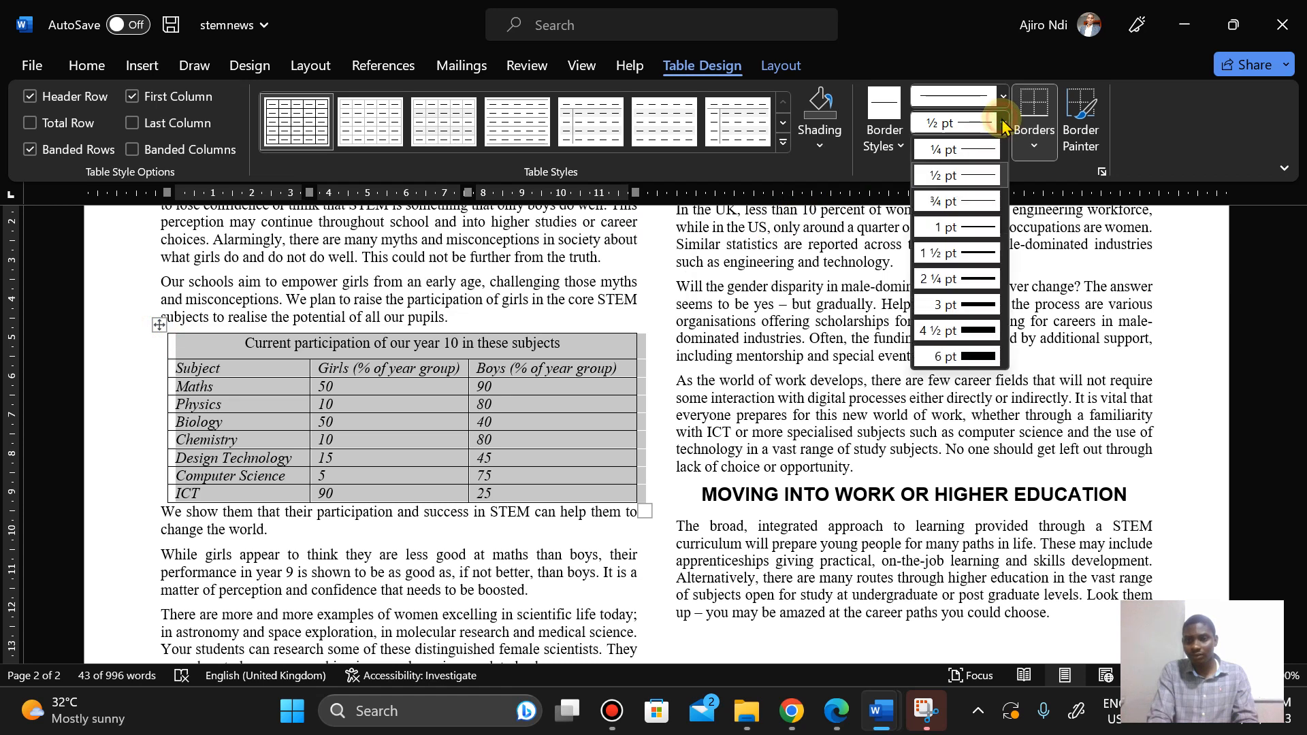
pyautogui.click(956, 228)
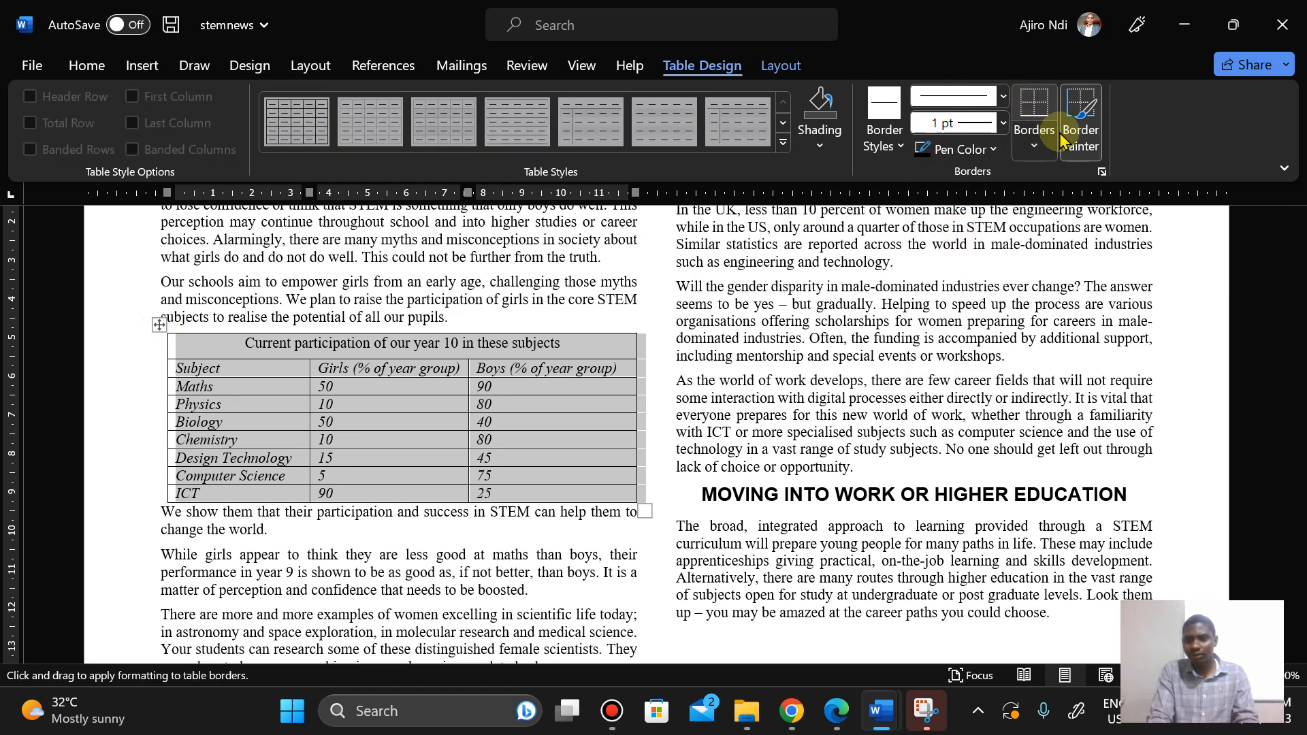
pyautogui.click(1034, 136)
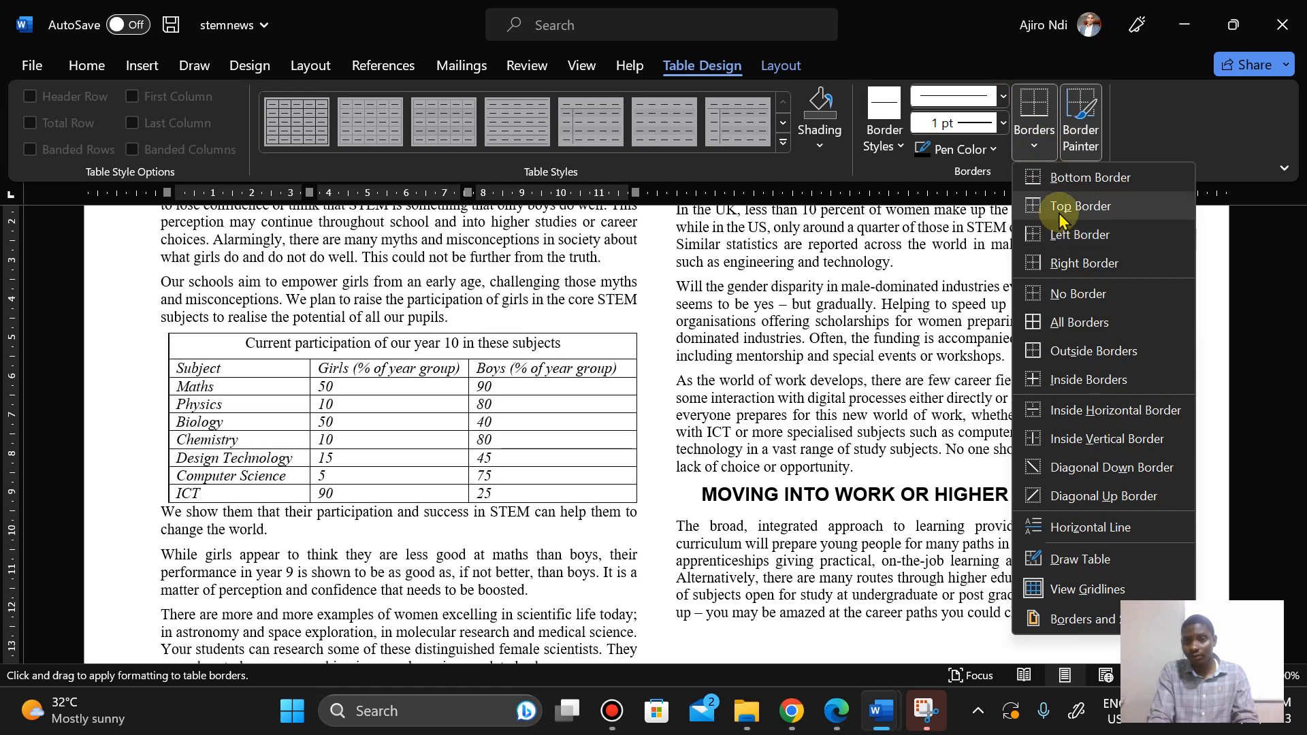
pyautogui.click(1066, 324)
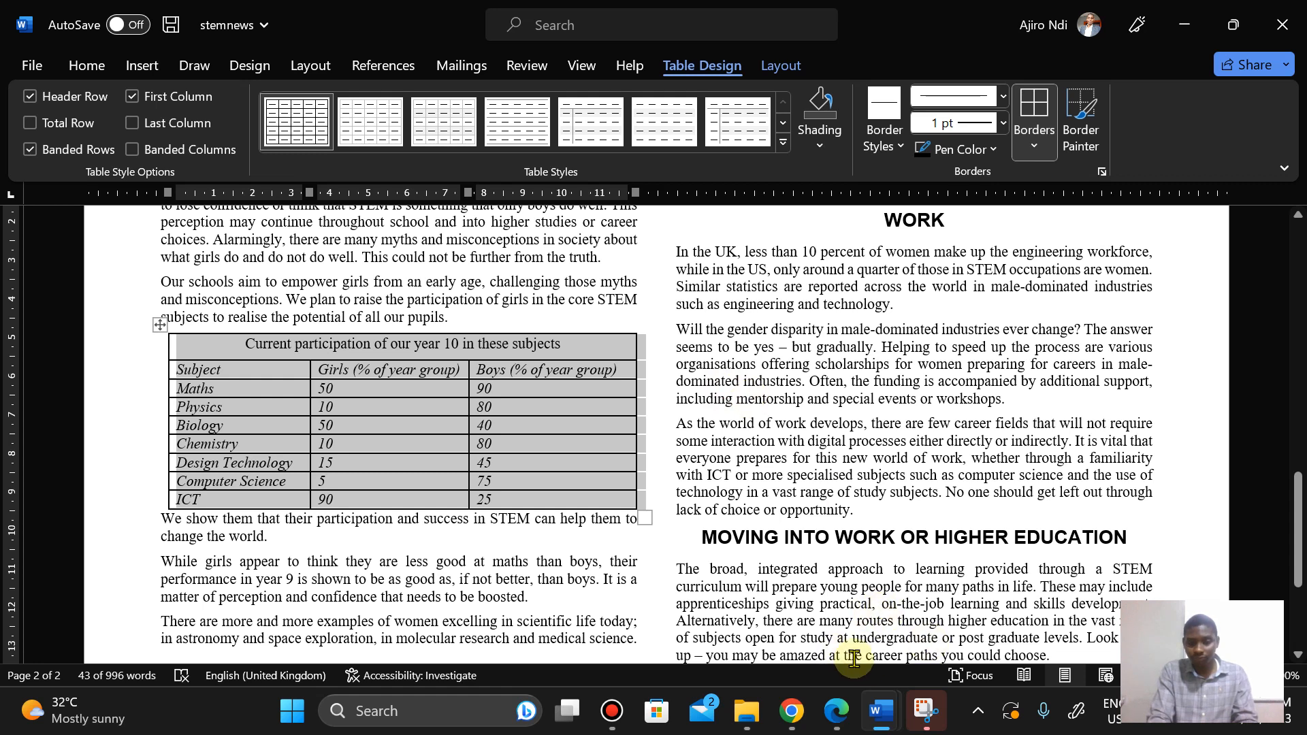
# Step: Shift the table left so its borders fit within the column margin
pyautogui.click(831, 725)
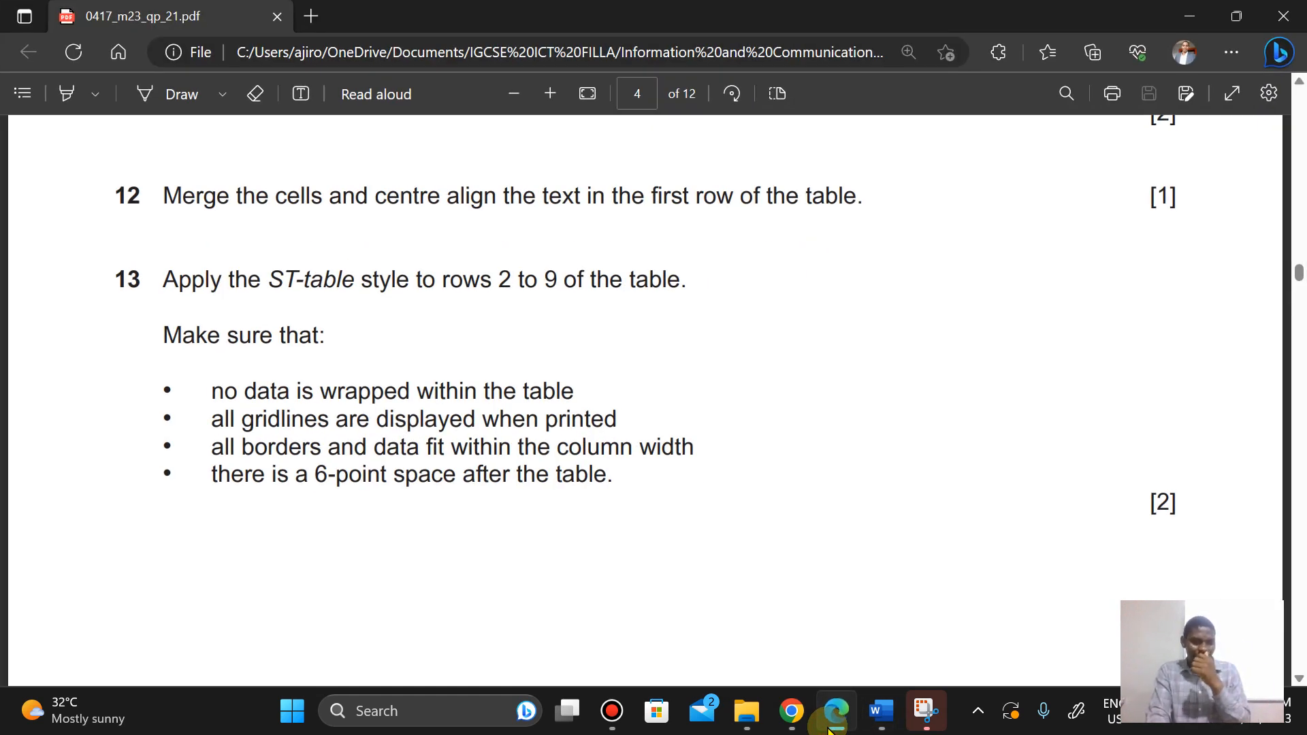
pyautogui.click(881, 711)
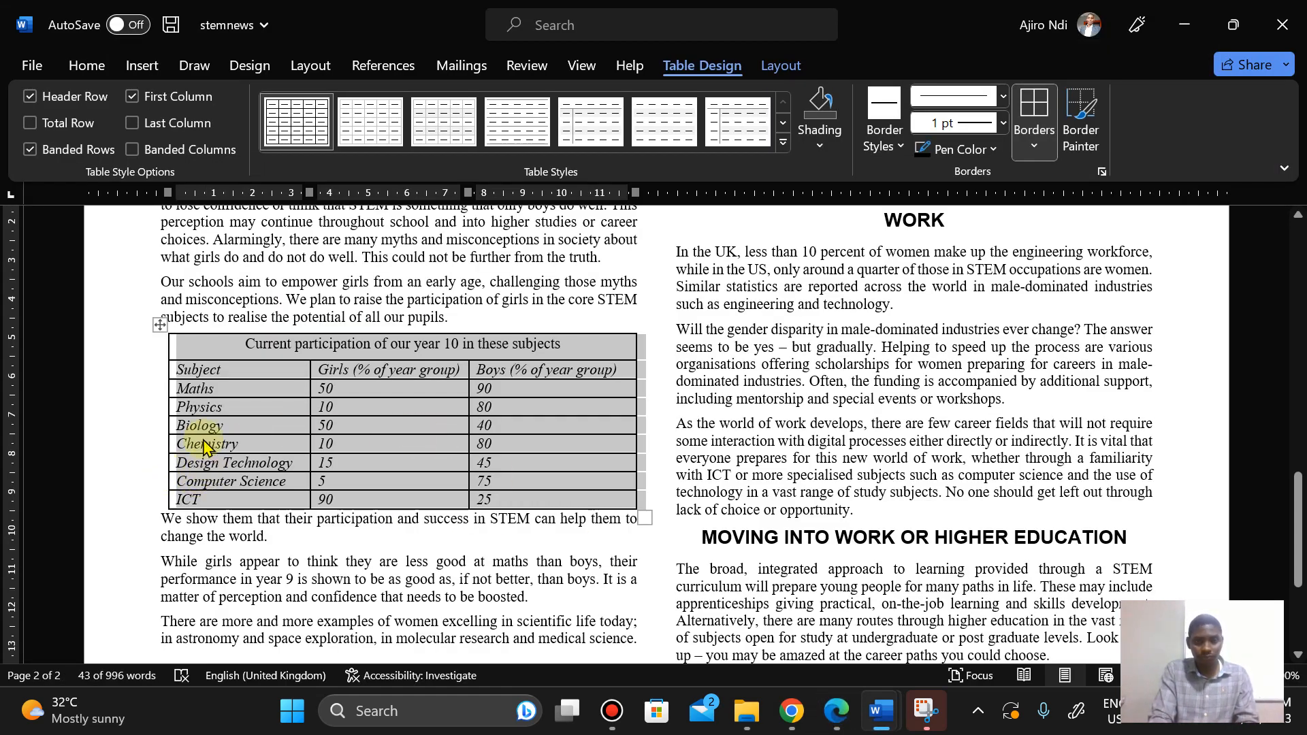
pyautogui.click(266, 301)
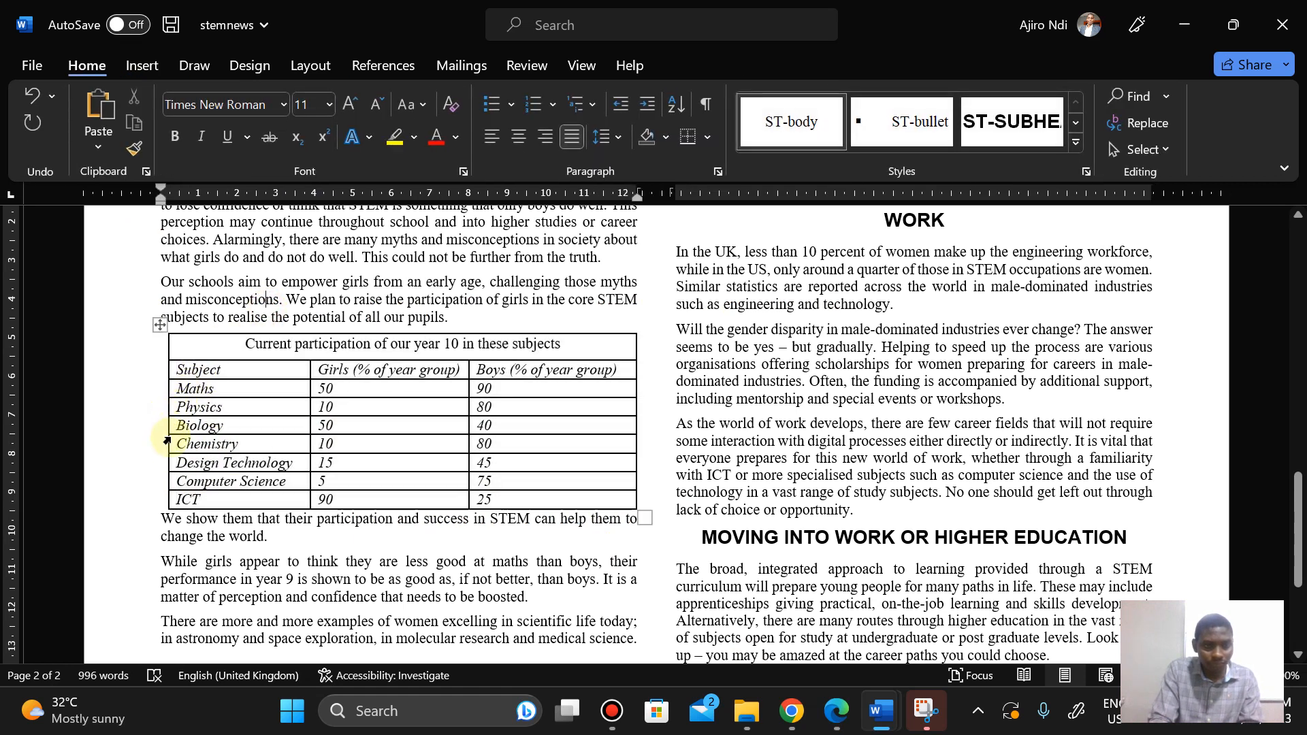
pyautogui.moveTo(169, 444); pyautogui.dragTo(161, 444)
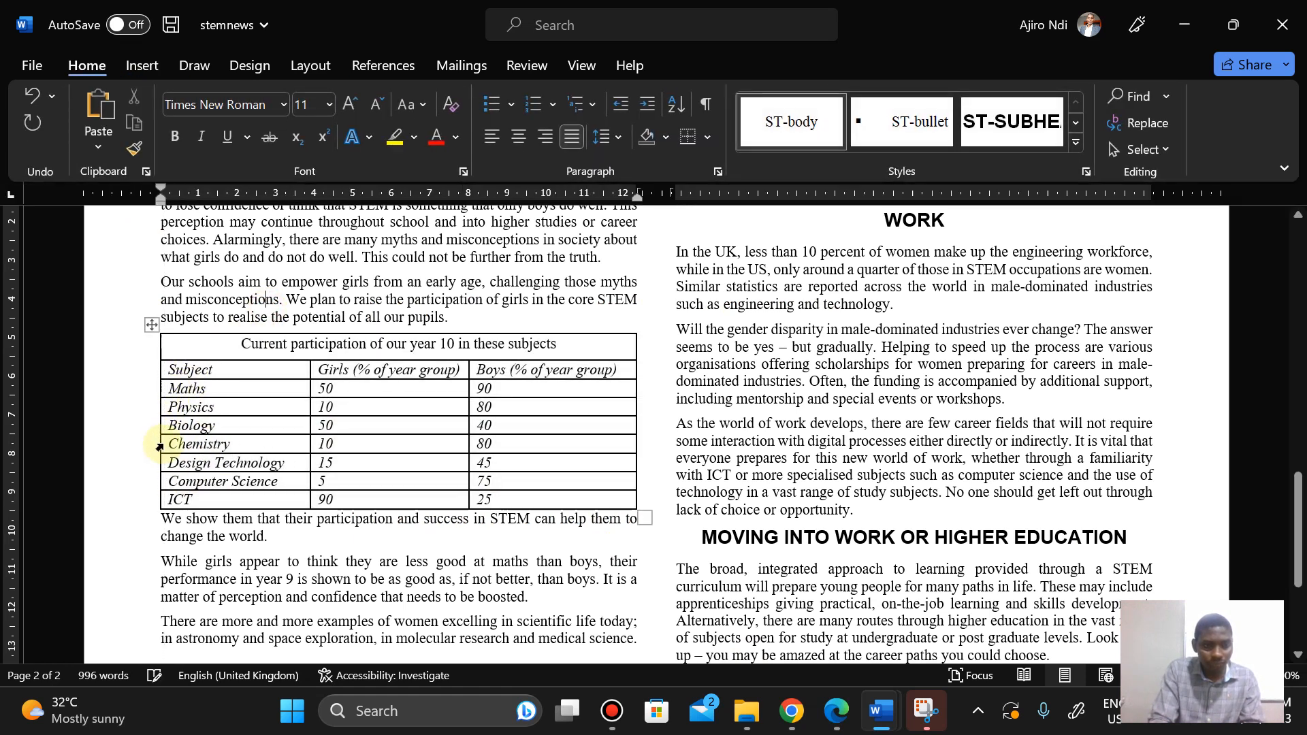
pyautogui.click(652, 402)
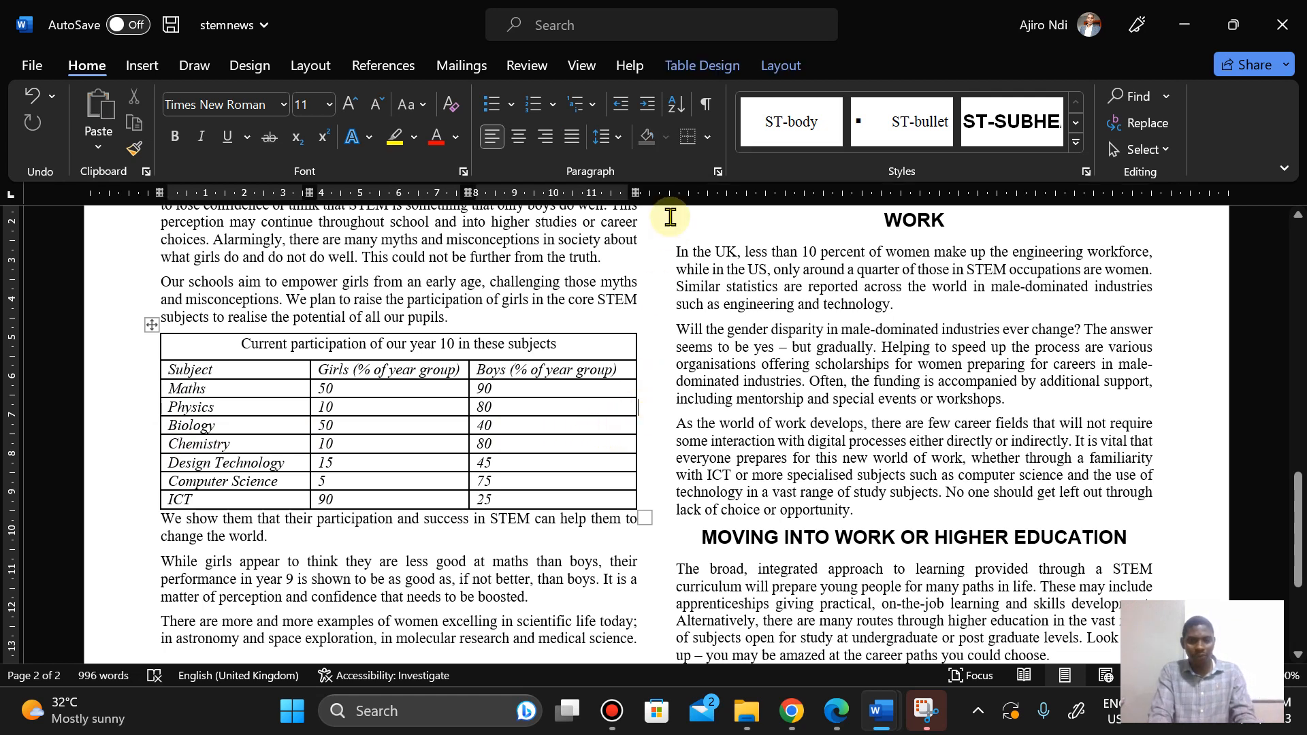
pyautogui.click(579, 61)
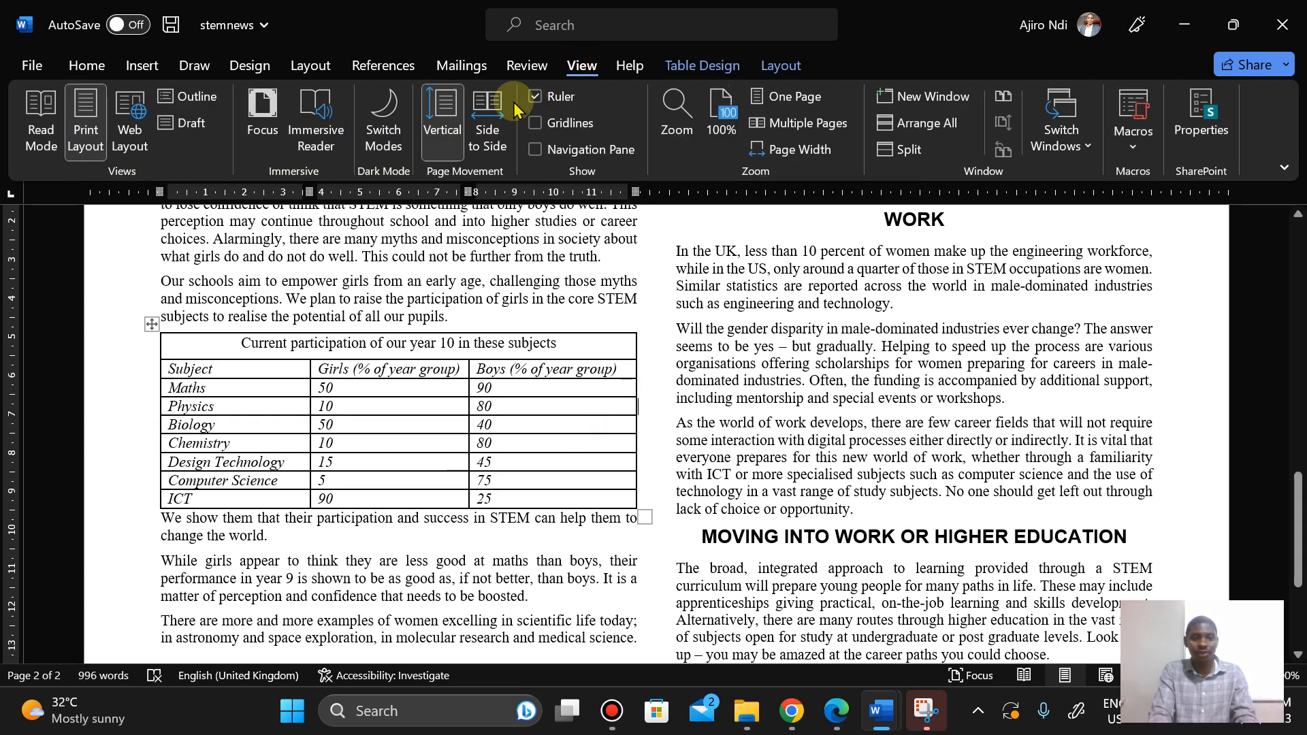
pyautogui.click(549, 127)
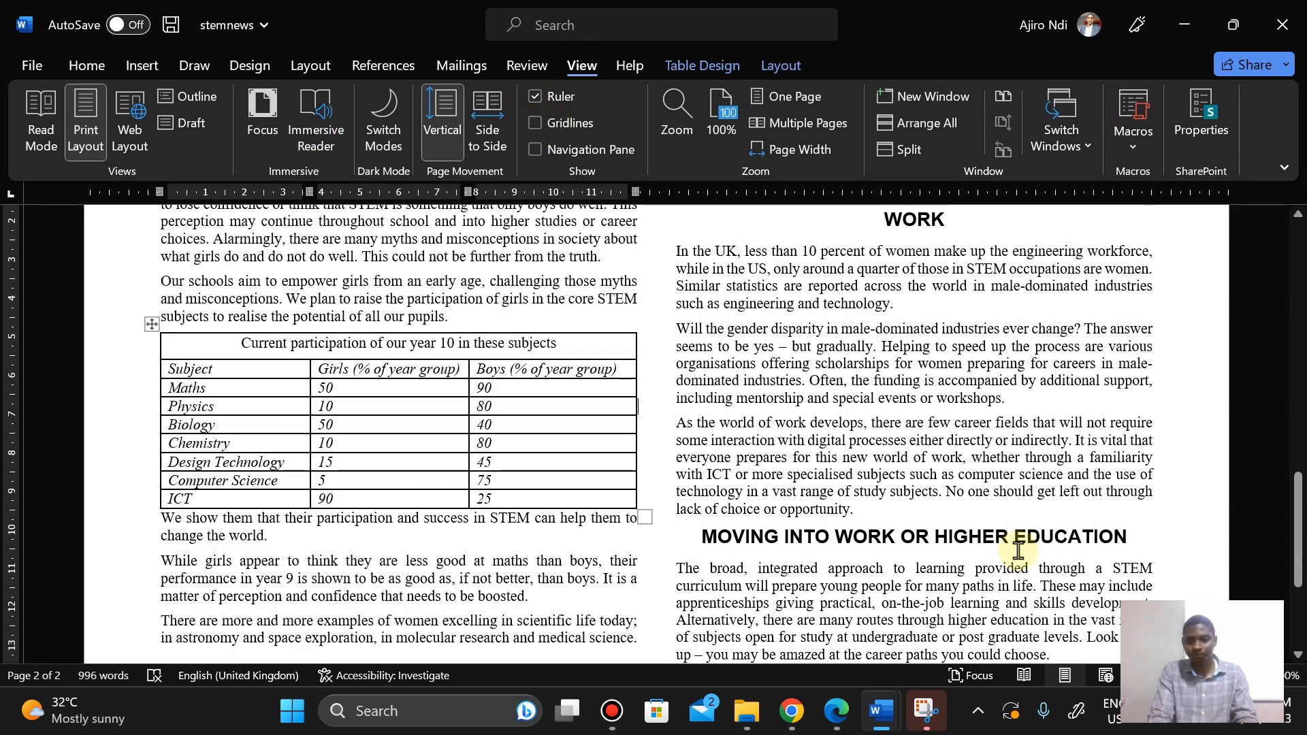
pyautogui.click(836, 712)
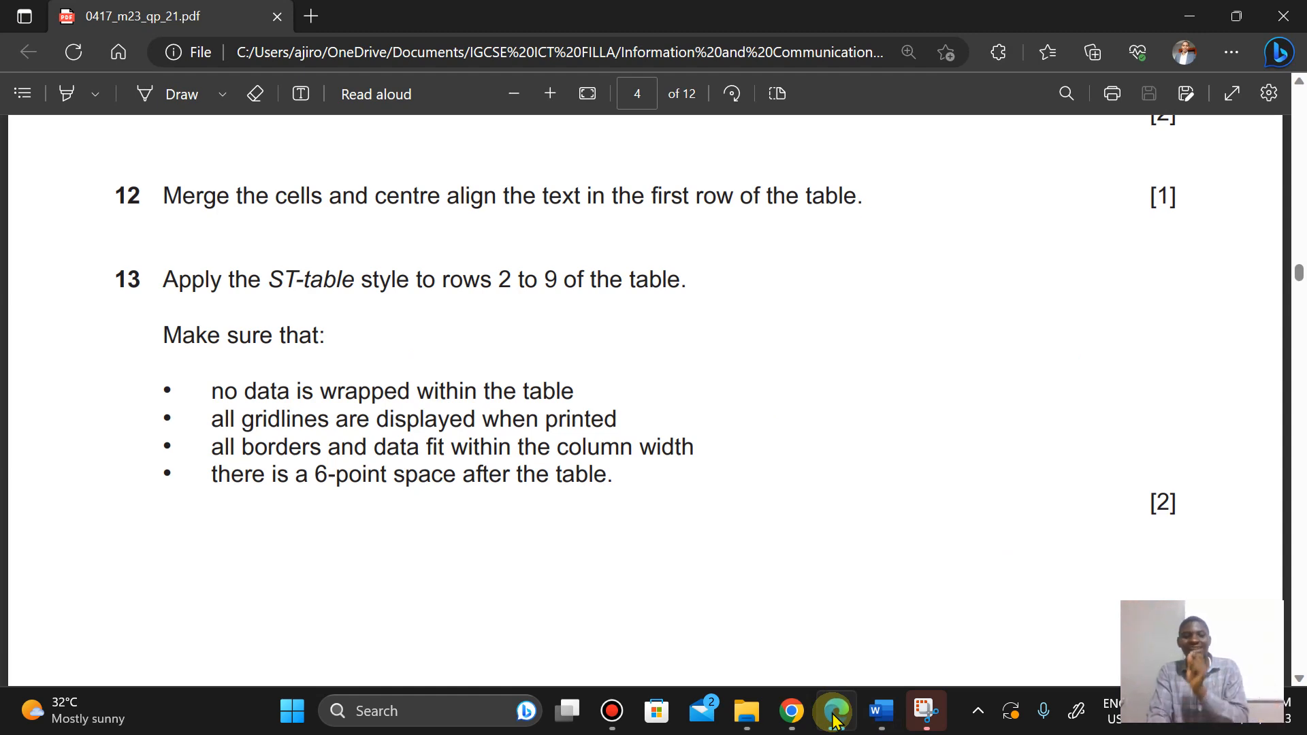
pyautogui.click(836, 714)
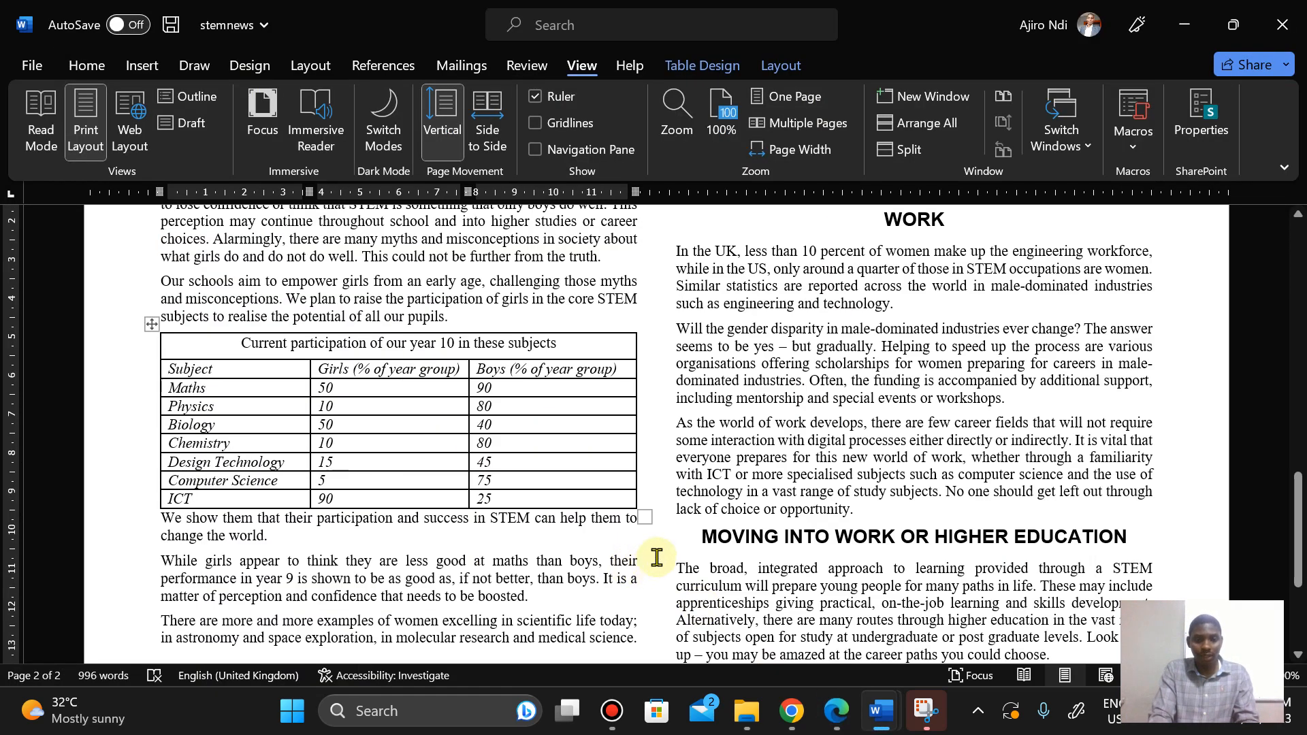
# Step: Insert an empty paragraph directly after the table
pyautogui.click(327, 554)
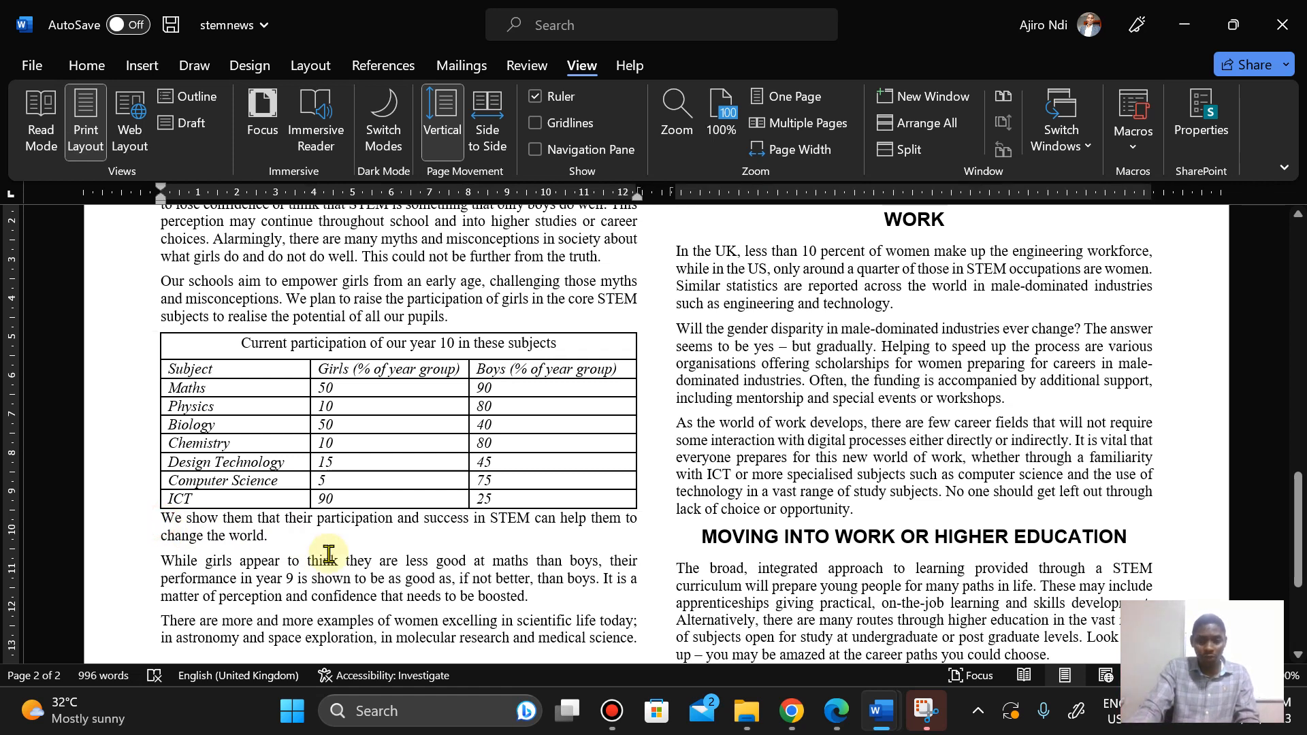
pyautogui.press('Return')
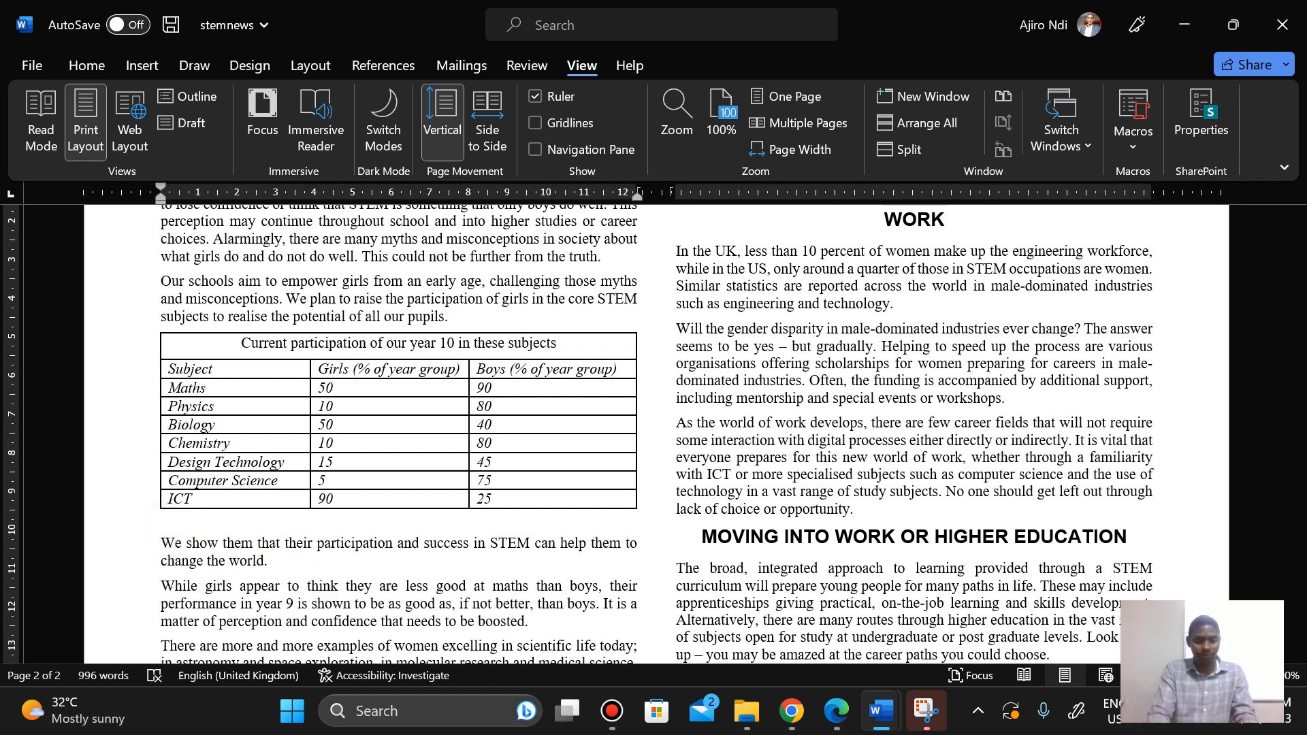
pyautogui.click(161, 519)
# Step: Set the empty paragraph after the table to 6 pt font size and remove its space after
pyautogui.click(87, 65)
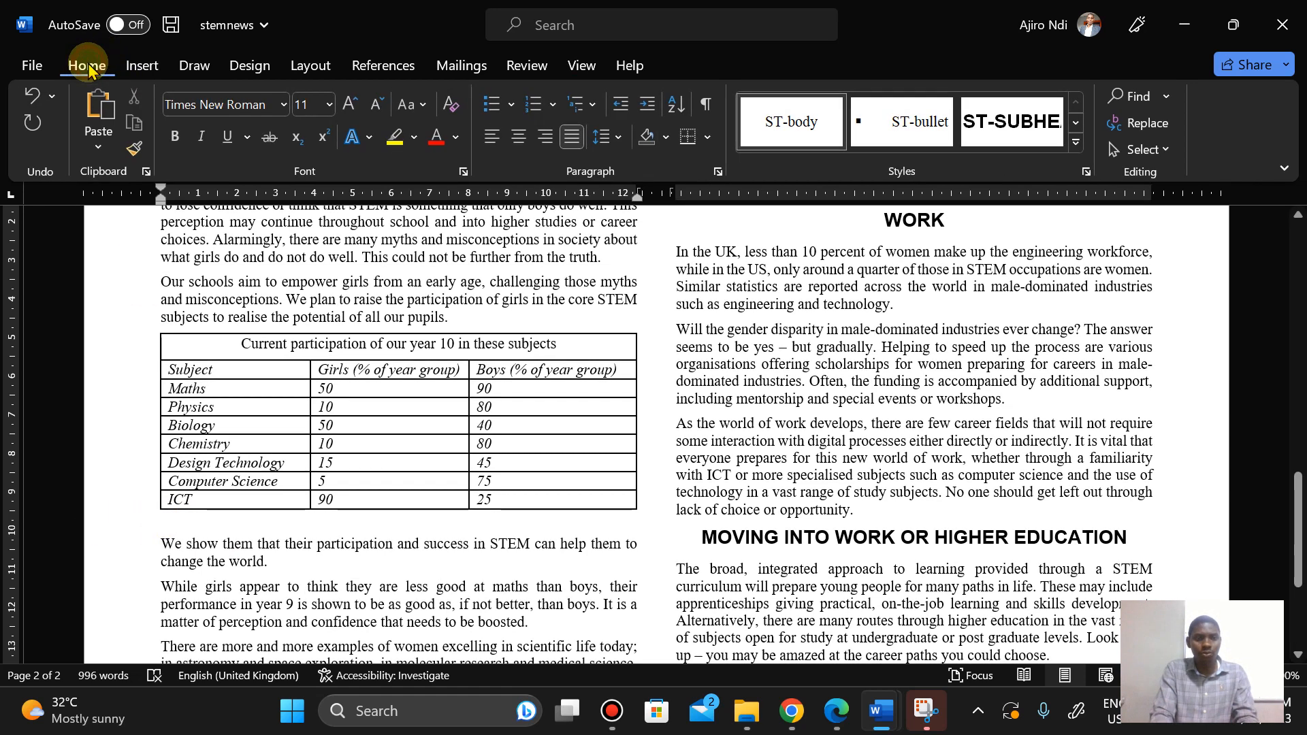
pyautogui.click(376, 106)
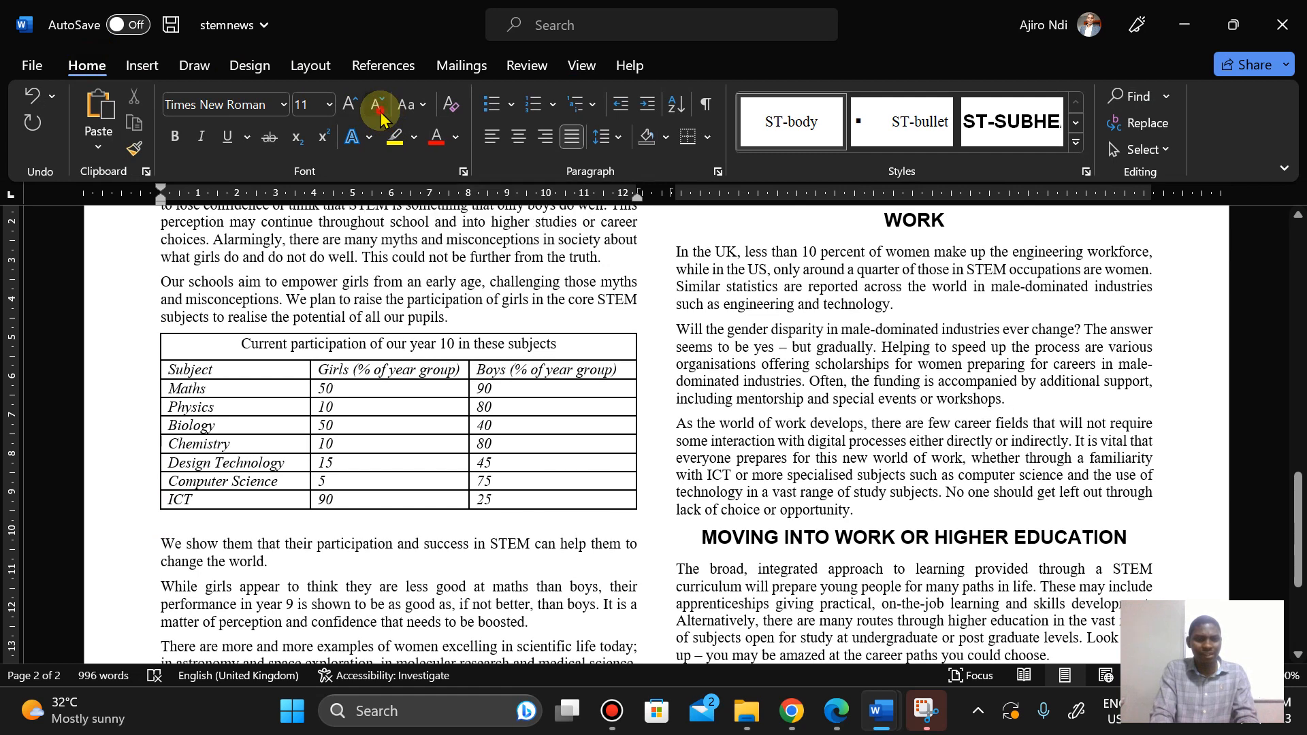
pyautogui.click(377, 105)
pyautogui.click(376, 105)
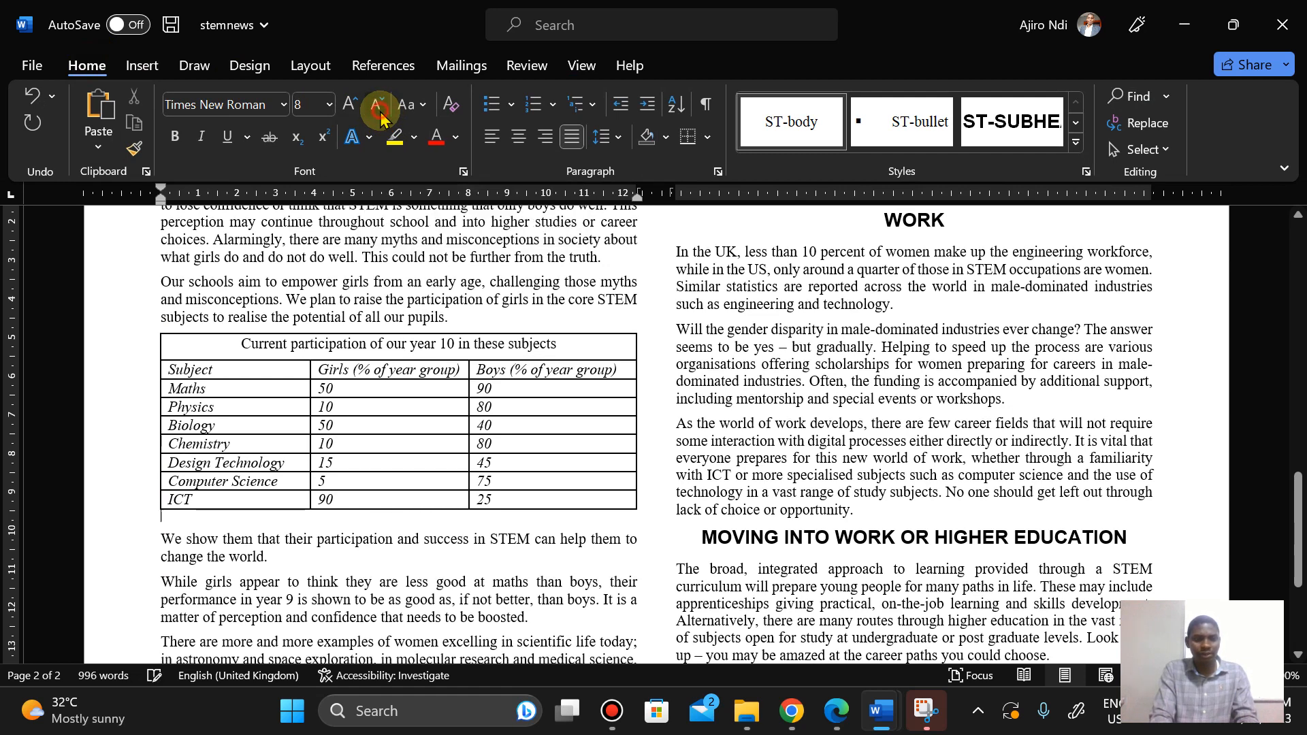
pyautogui.click(376, 105)
pyautogui.click(376, 106)
pyautogui.click(611, 139)
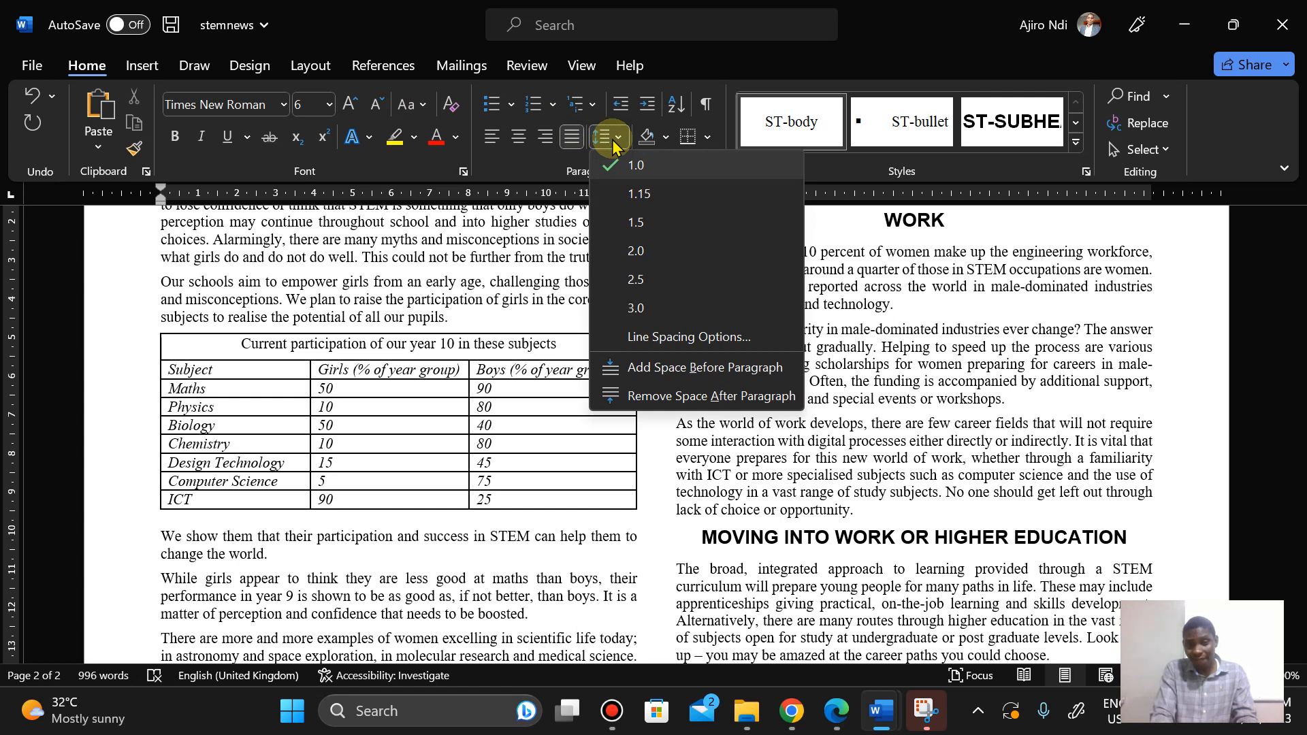
pyautogui.click(657, 398)
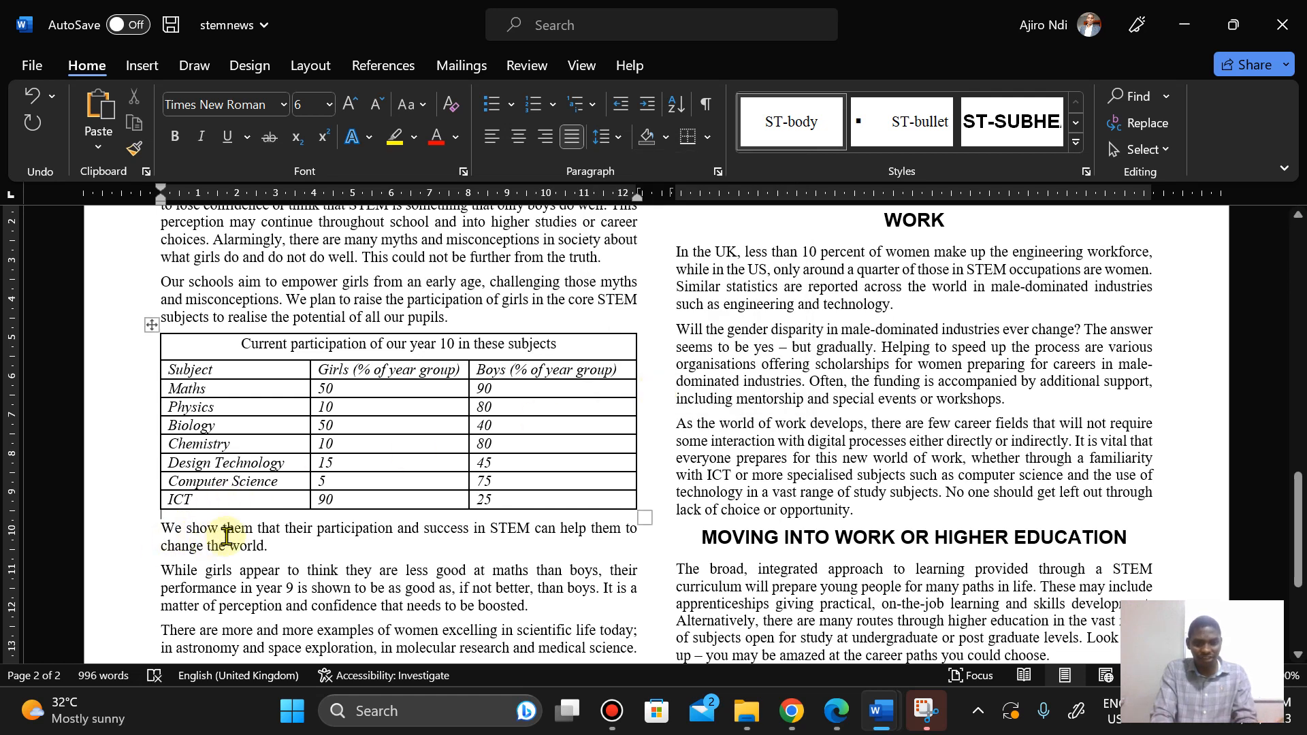
# Step: Read questions 14 to 16 on importing and formatting the m23scientist.jpg image in the question paper
pyautogui.click(315, 533)
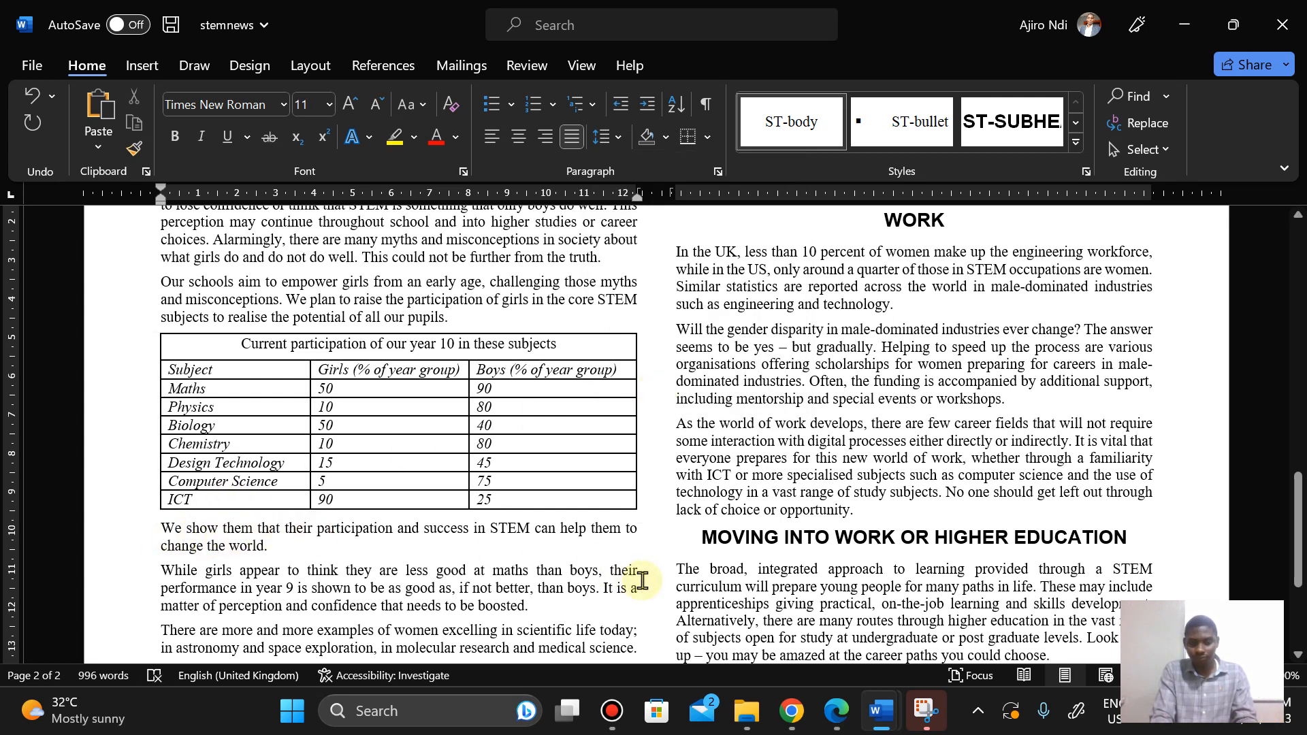
pyautogui.click(832, 722)
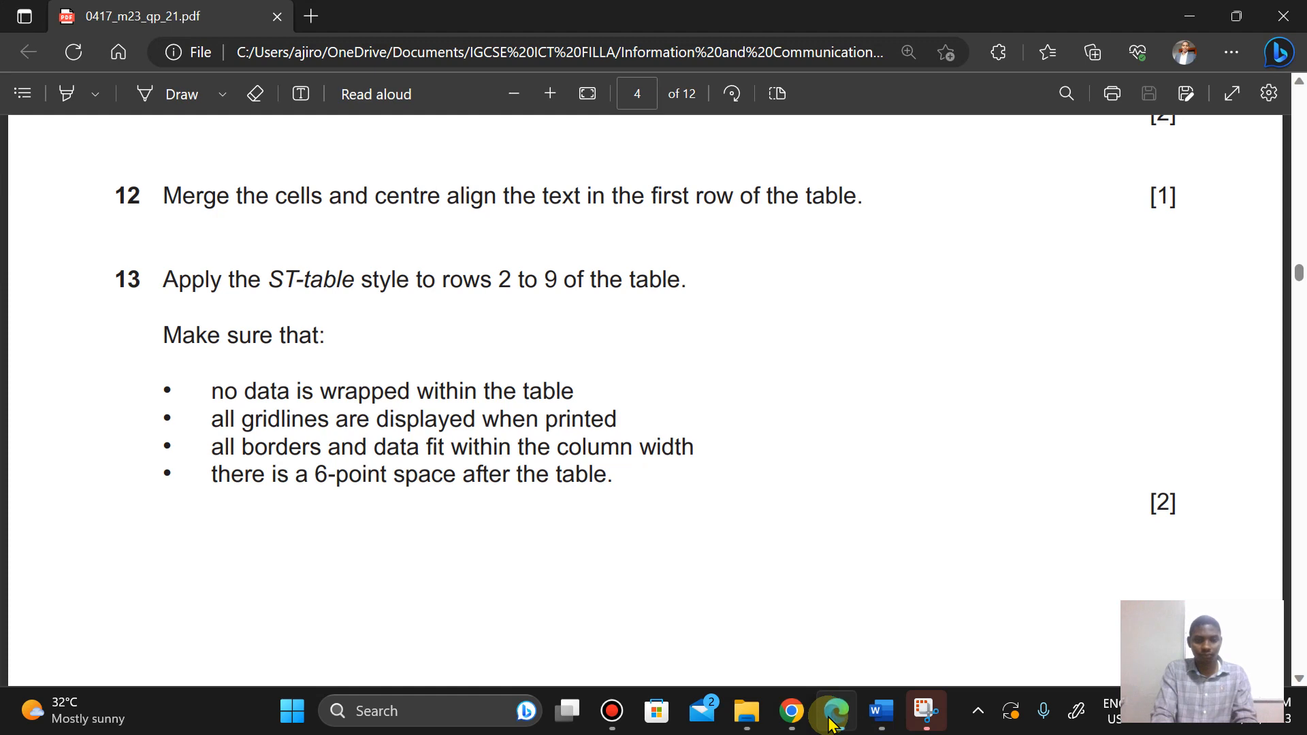
pyautogui.press('Down')
pyautogui.press('Down')
pyautogui.press('Down')
pyautogui.press('Down')
pyautogui.press('Down')
pyautogui.press('Down')
pyautogui.press('Down')
pyautogui.press('Down')
pyautogui.press('Down')
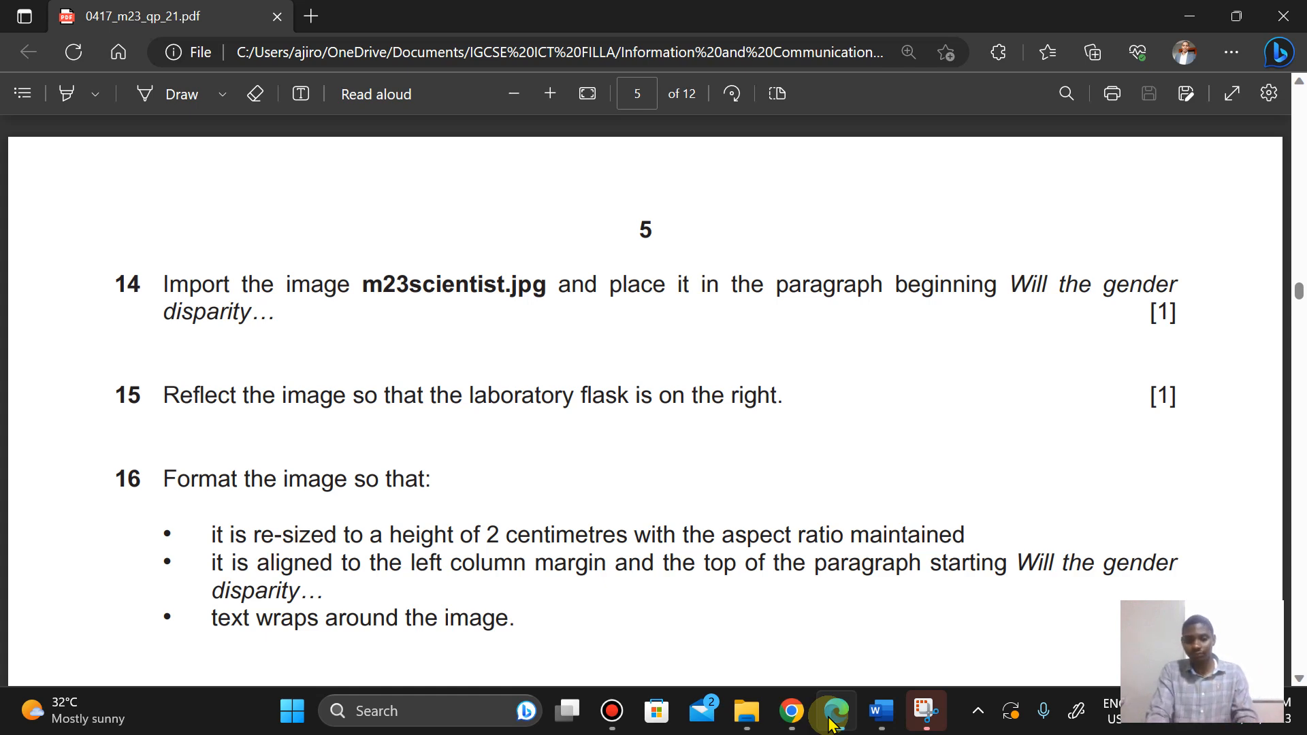
pyautogui.moveTo(881, 711)
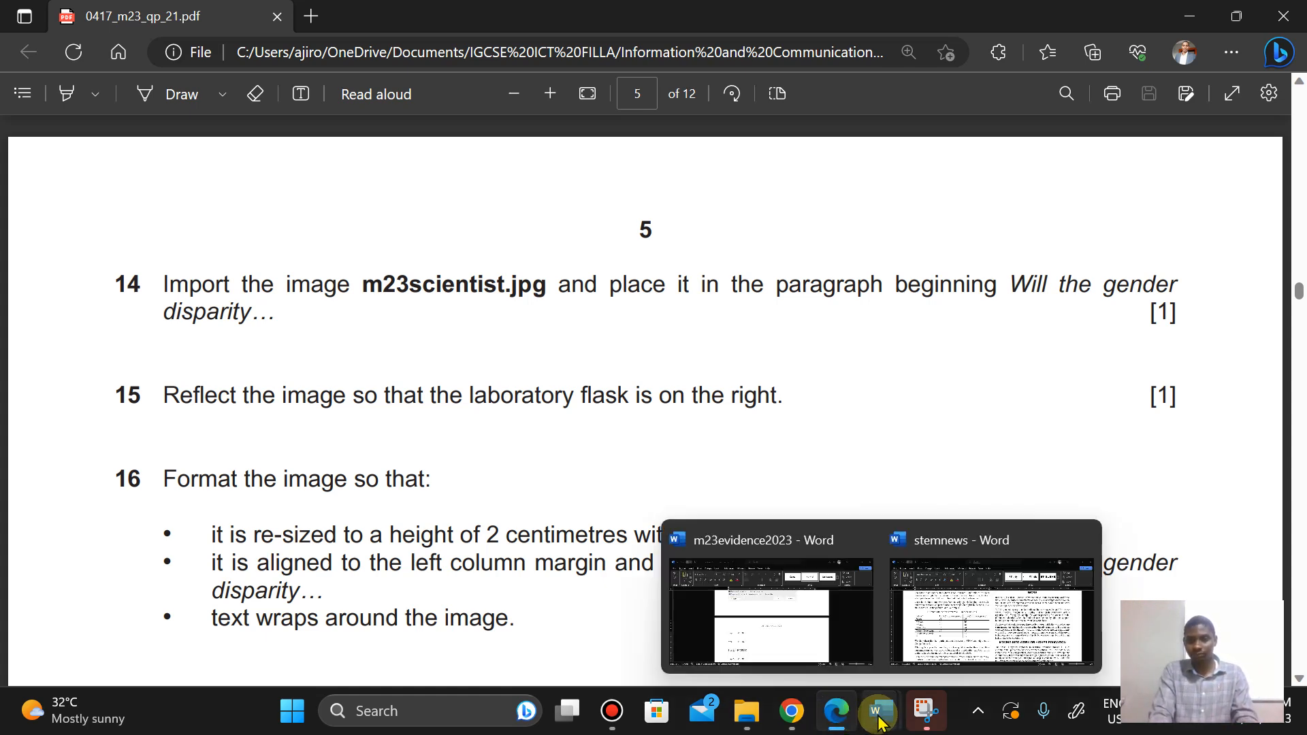
pyautogui.click(989, 606)
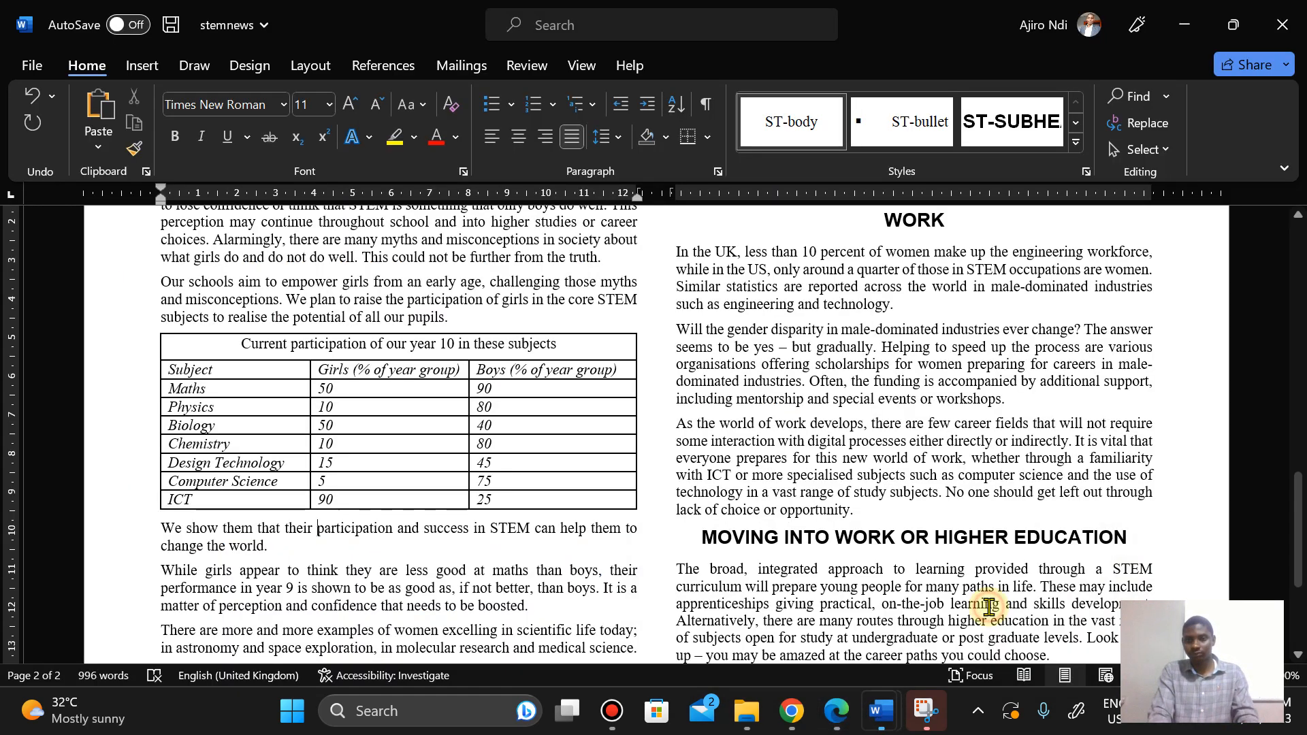
# Step: Search the document for "will" and place the cursor at the start of the paragraph beginning Will the gender disparity
pyautogui.click(1130, 96)
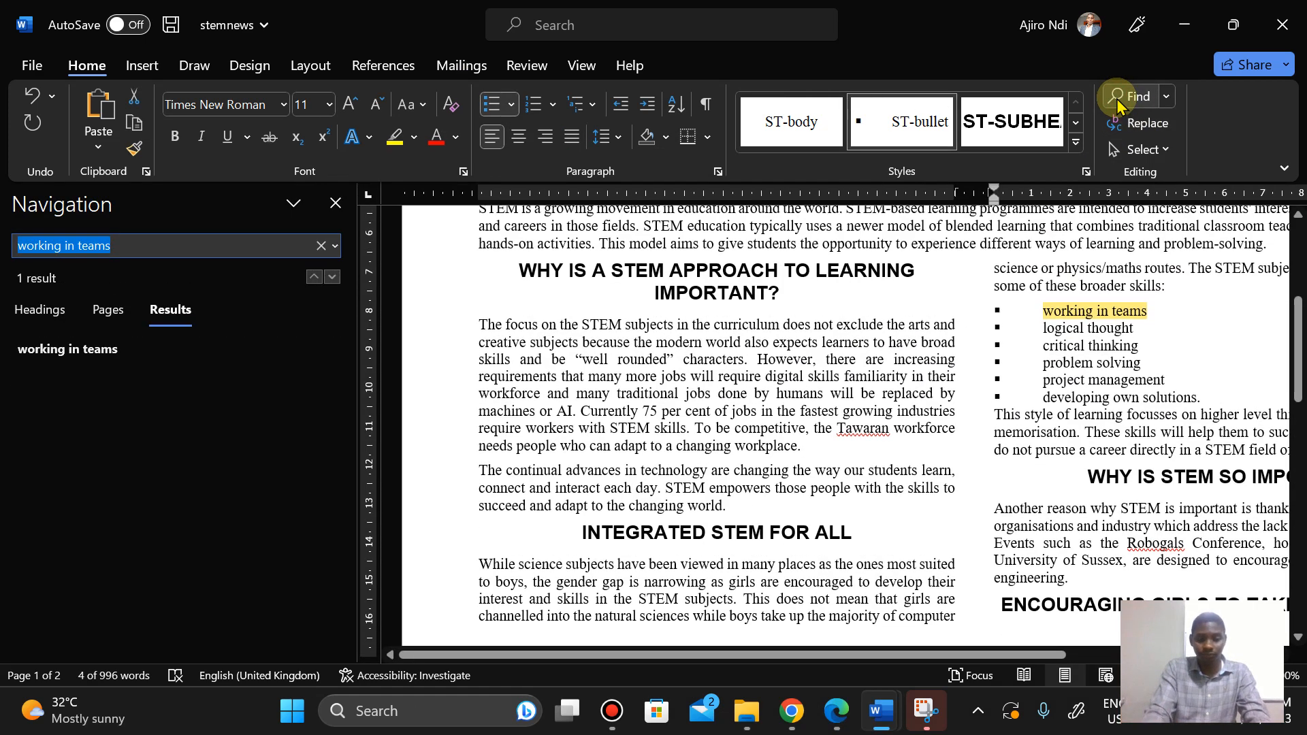
pyautogui.write('will')
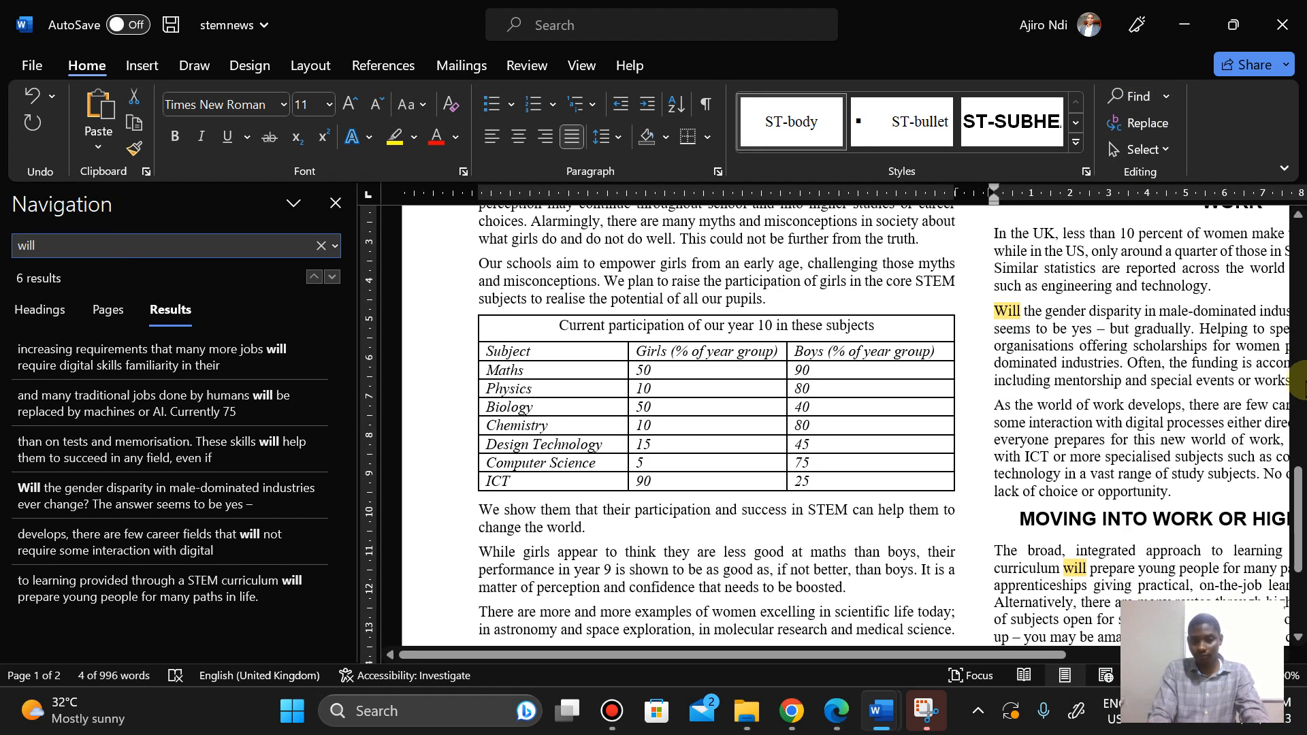
pyautogui.moveTo(792, 716)
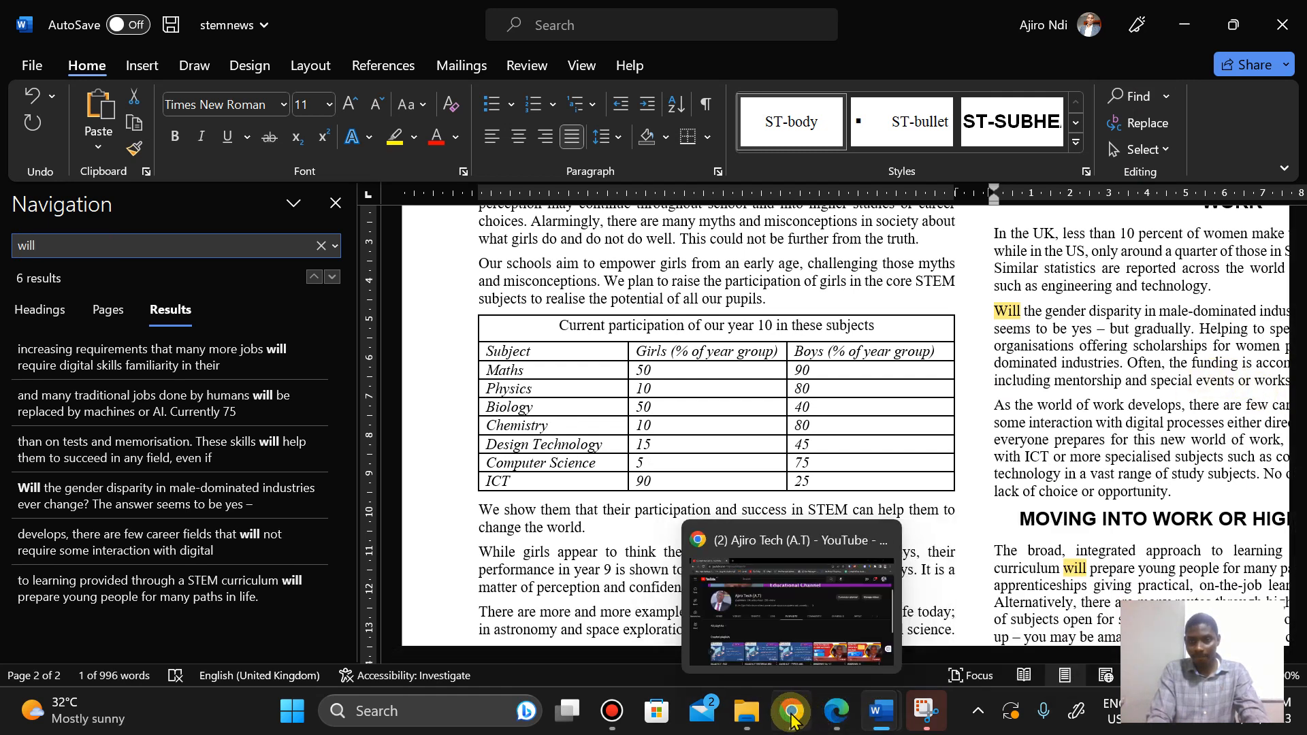
pyautogui.click(995, 314)
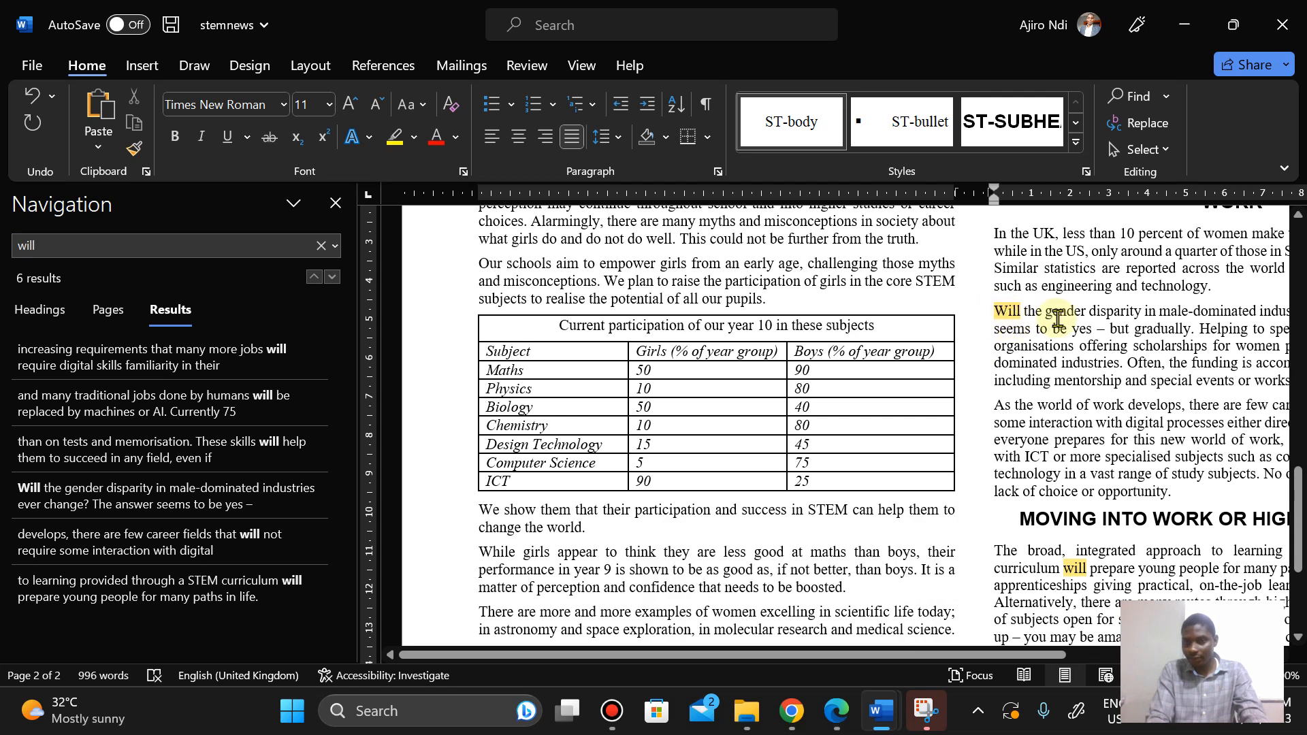
pyautogui.click(837, 712)
pyautogui.click(845, 726)
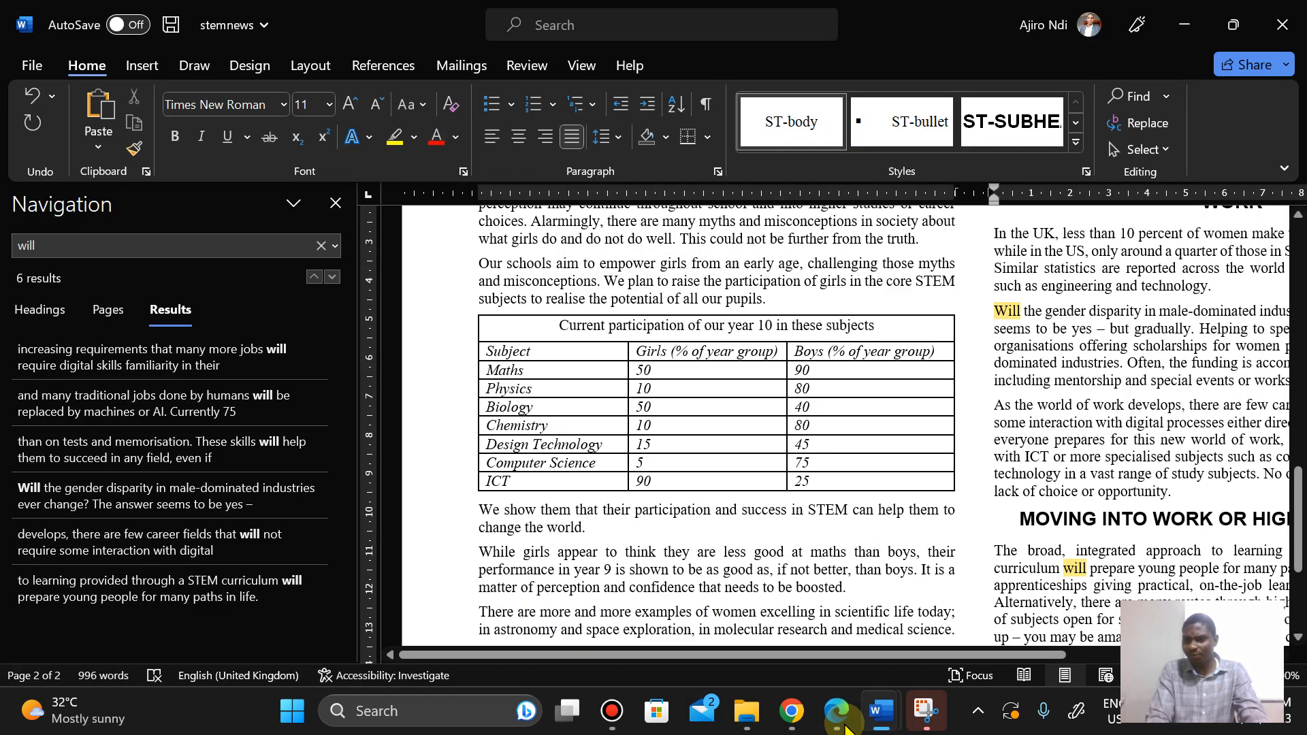
pyautogui.click(335, 204)
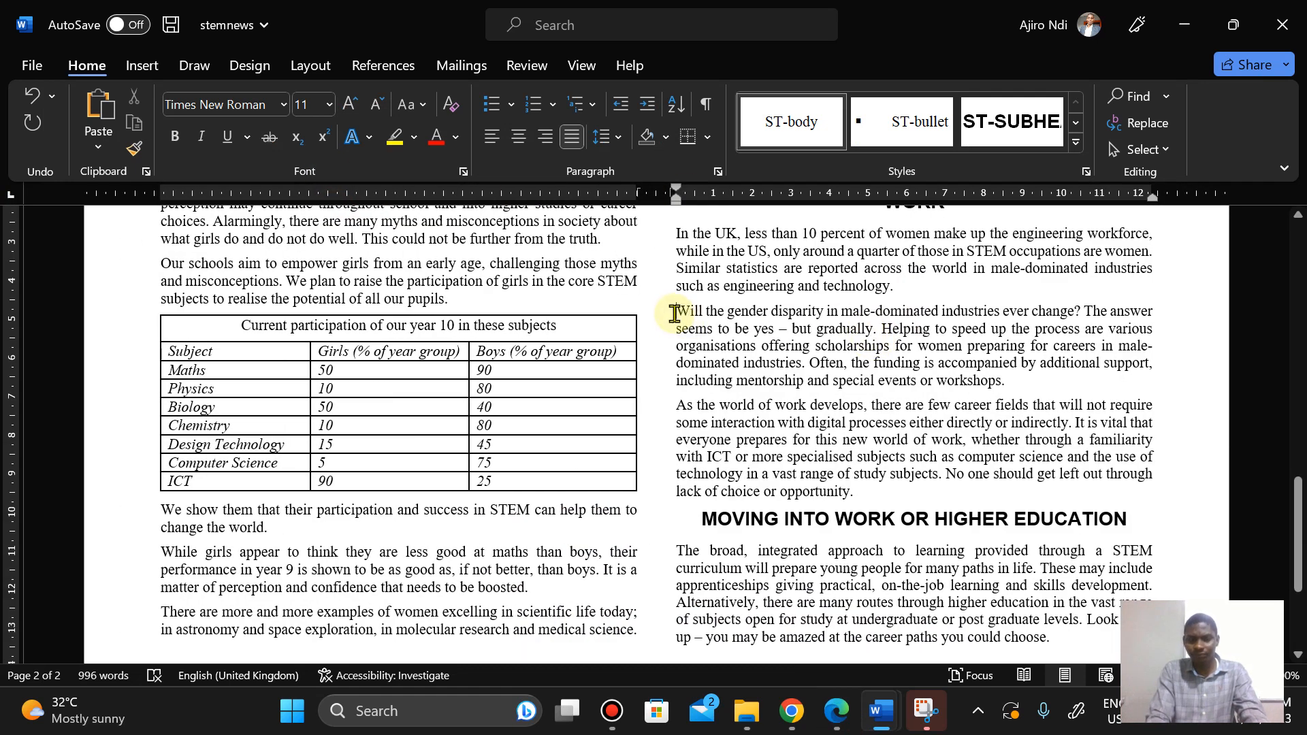
# Step: Insert the m23scientist picture at the start of the paragraph beginning Will the gender disparity
pyautogui.click(139, 66)
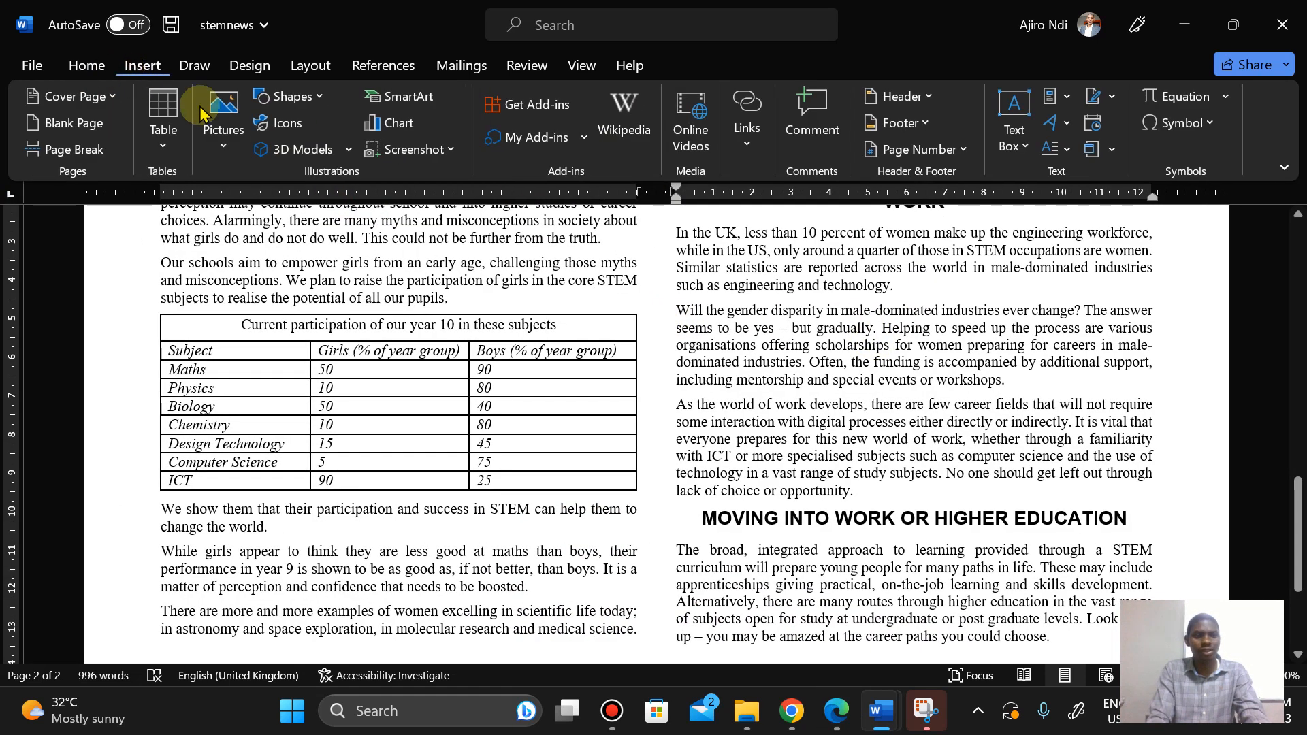
pyautogui.click(218, 116)
pyautogui.click(258, 218)
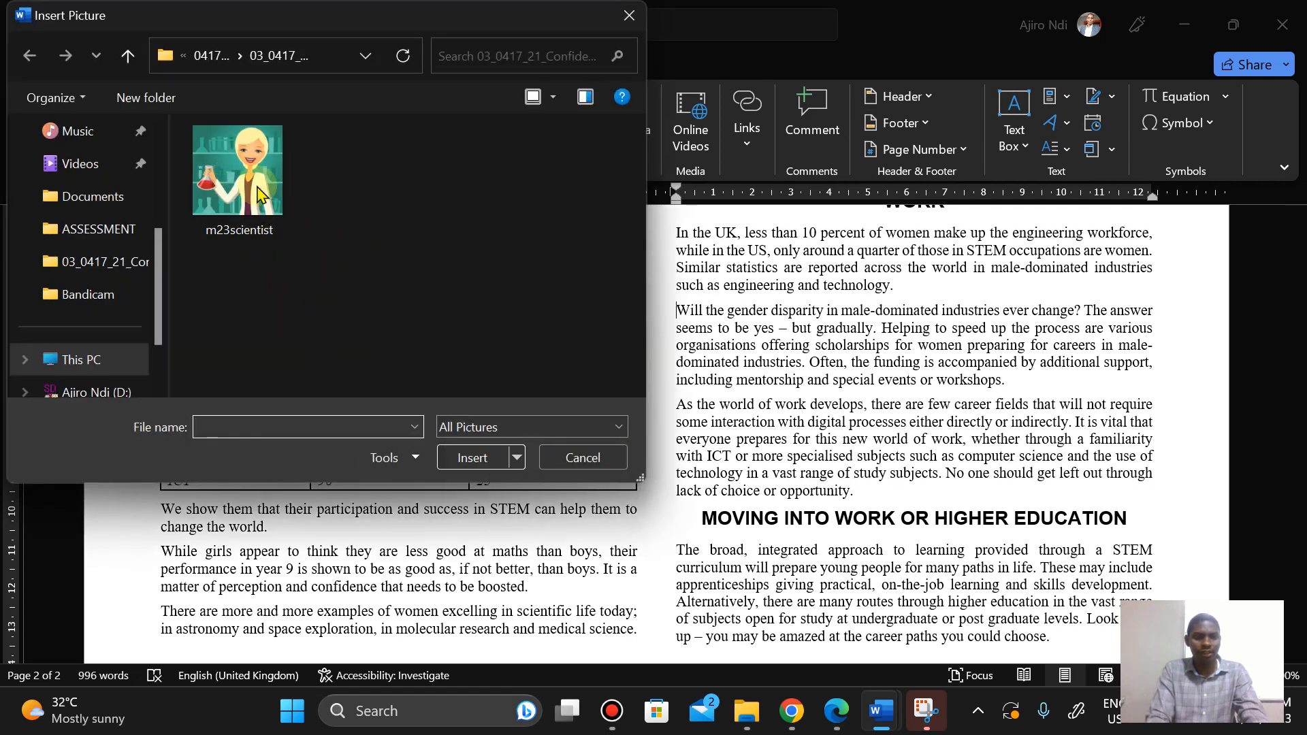
pyautogui.click(239, 198)
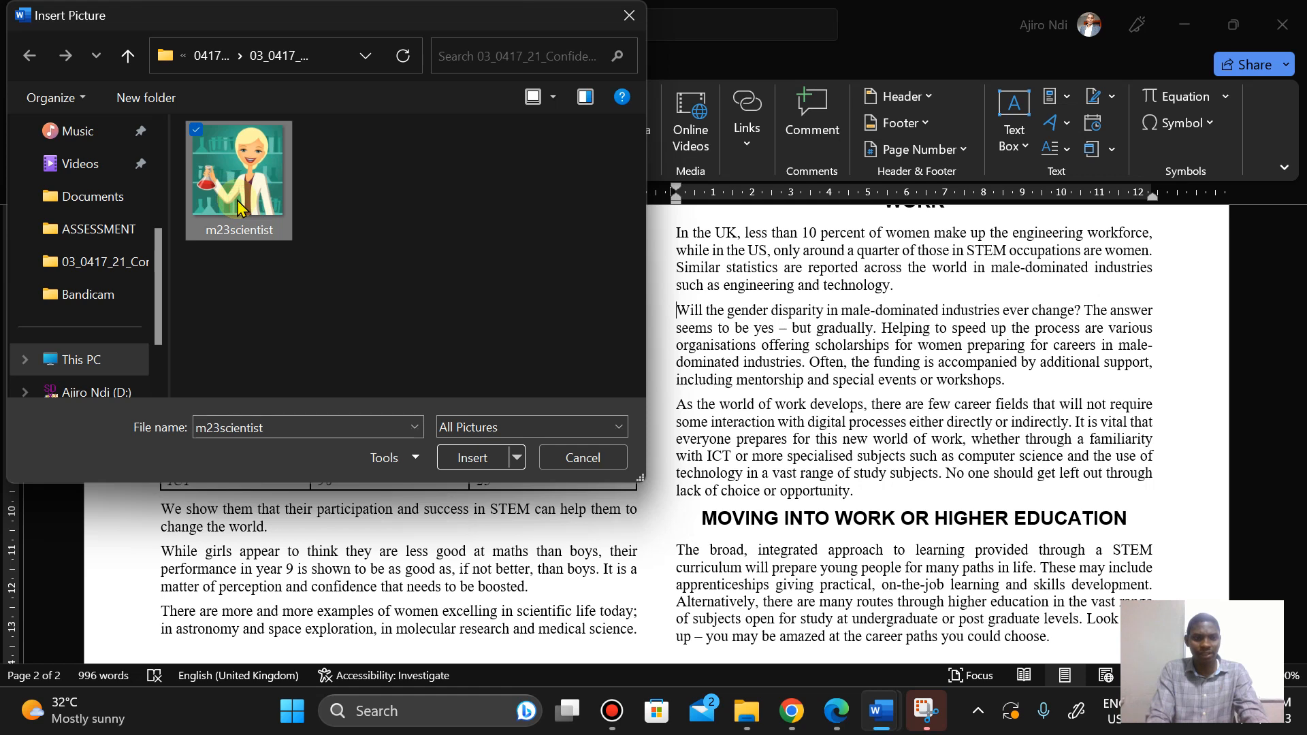
pyautogui.click(470, 458)
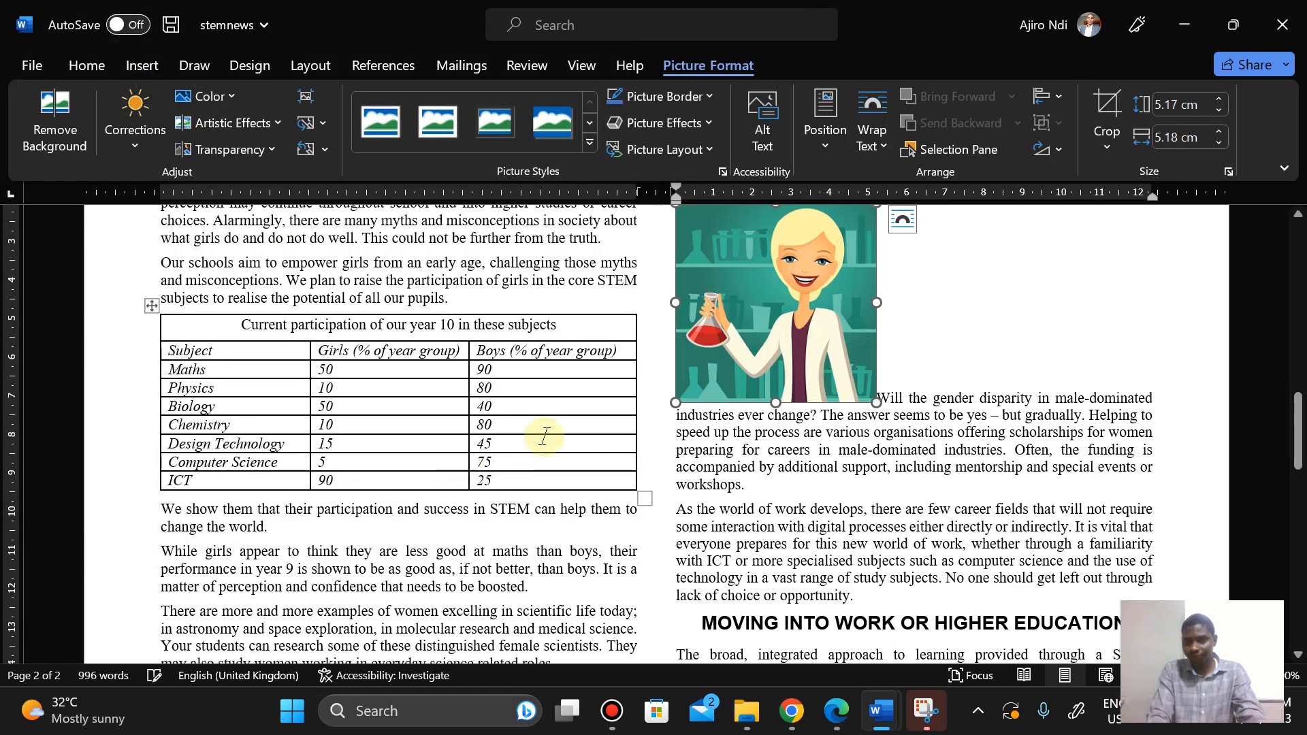
# Step: Flip the scientist image horizontally so the laboratory flask is on the right
pyautogui.click(838, 715)
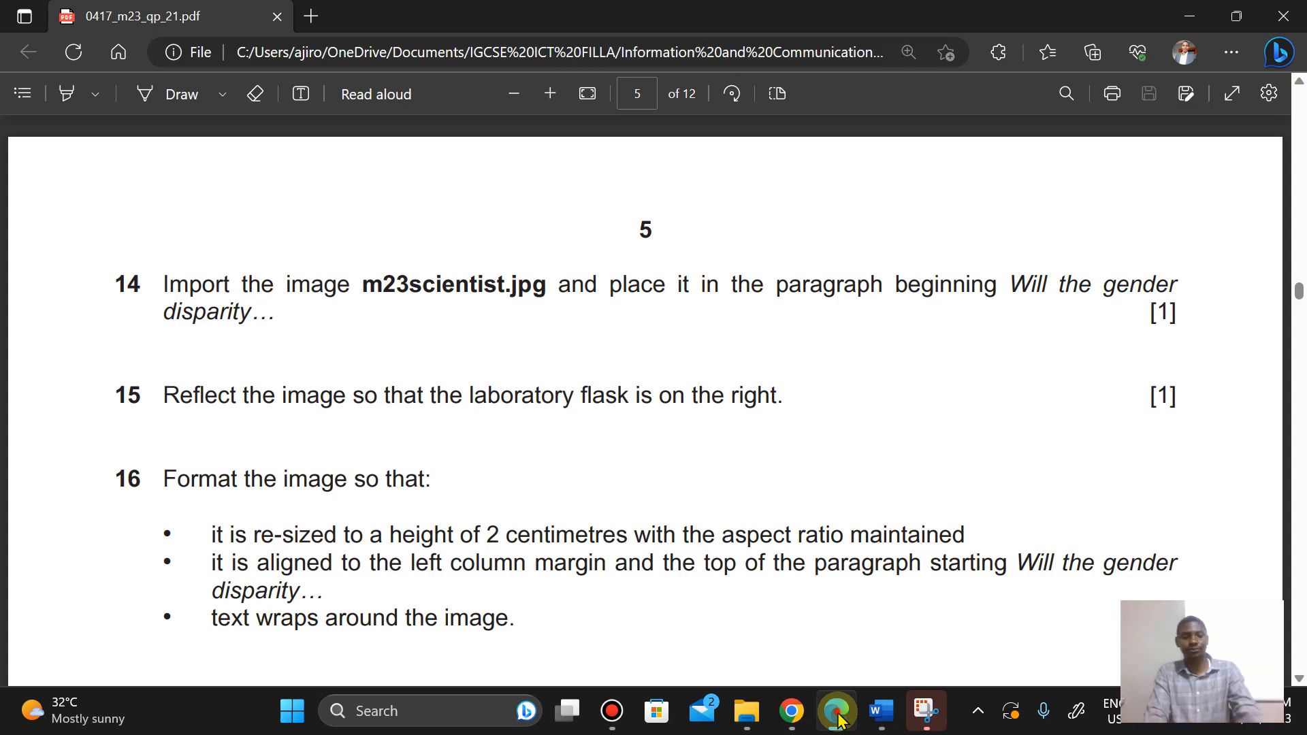
pyautogui.click(838, 715)
pyautogui.click(840, 715)
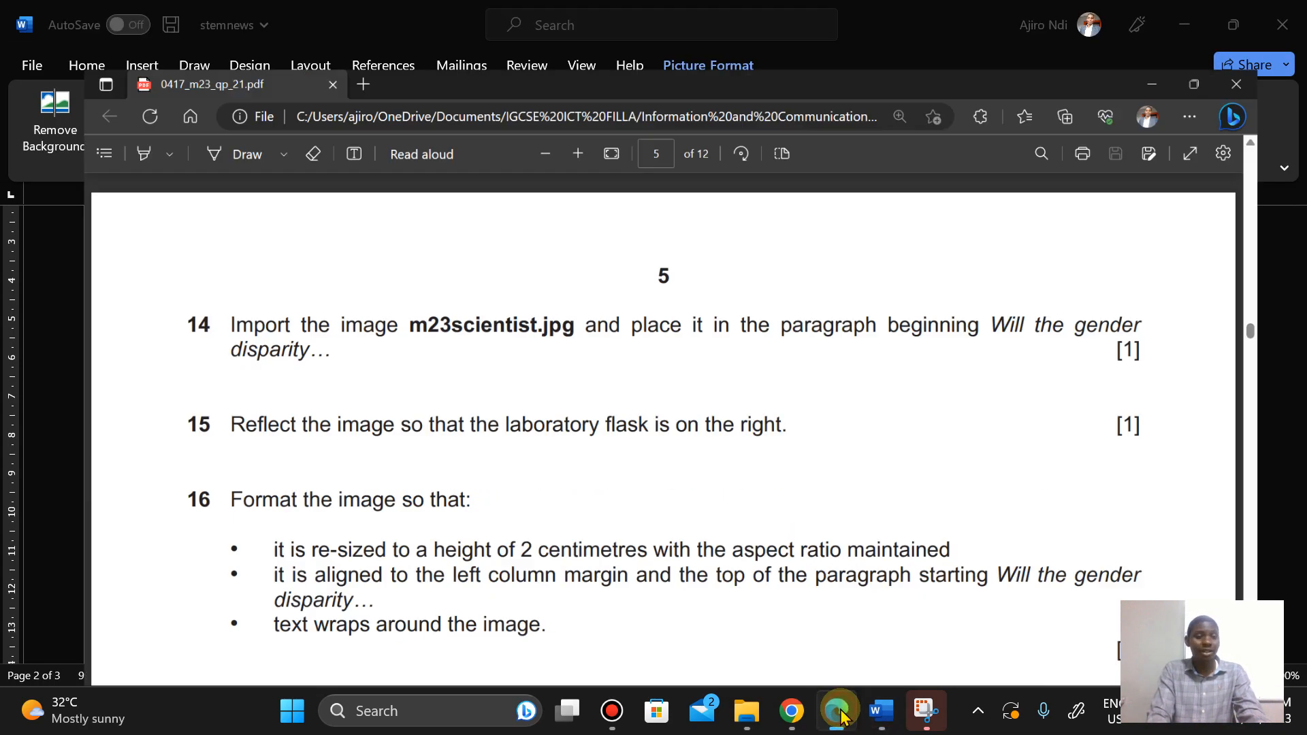
pyautogui.click(838, 712)
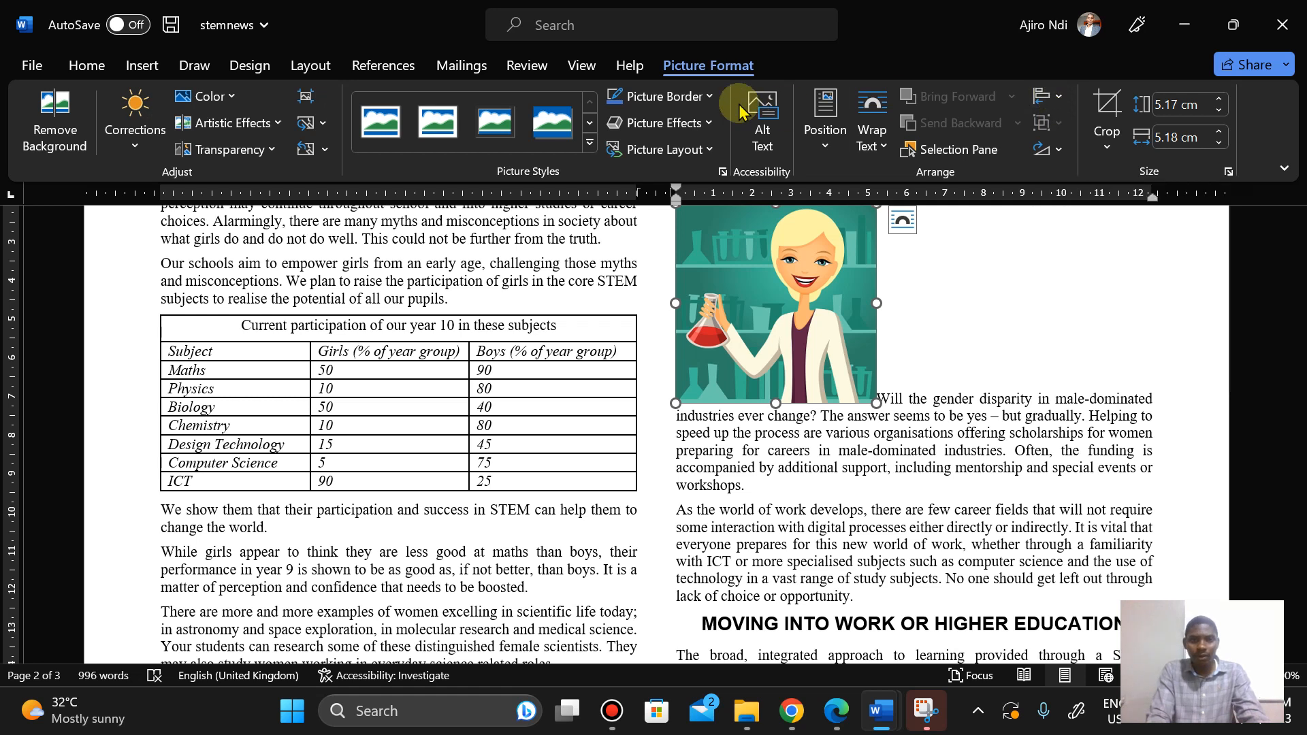
pyautogui.click(1059, 150)
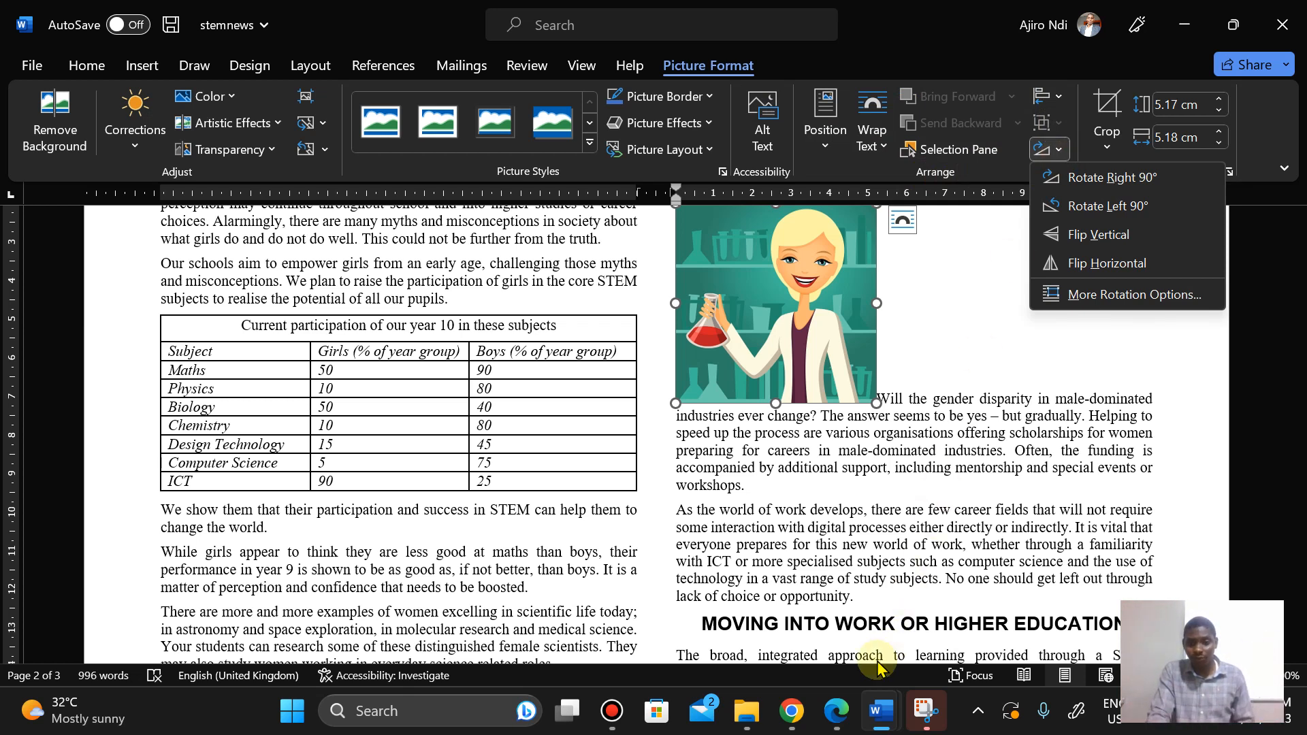
pyautogui.click(836, 711)
pyautogui.click(837, 711)
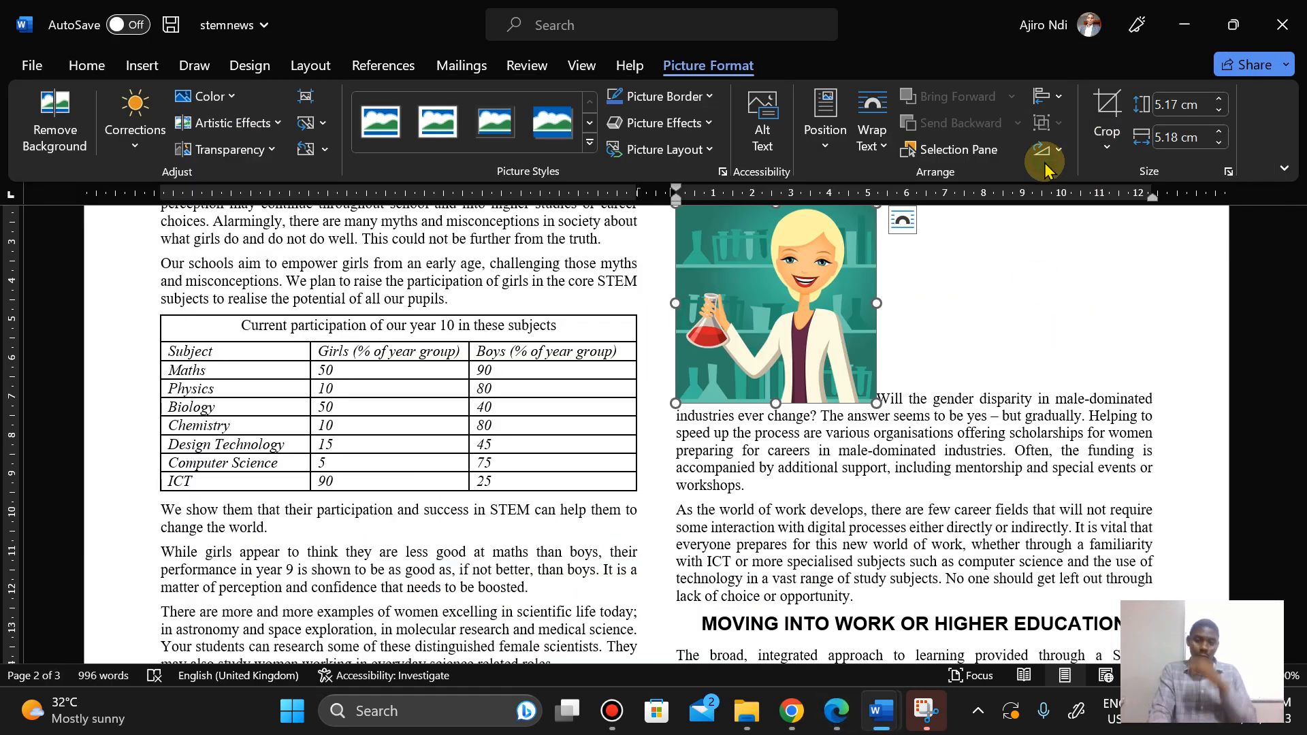
pyautogui.click(1062, 152)
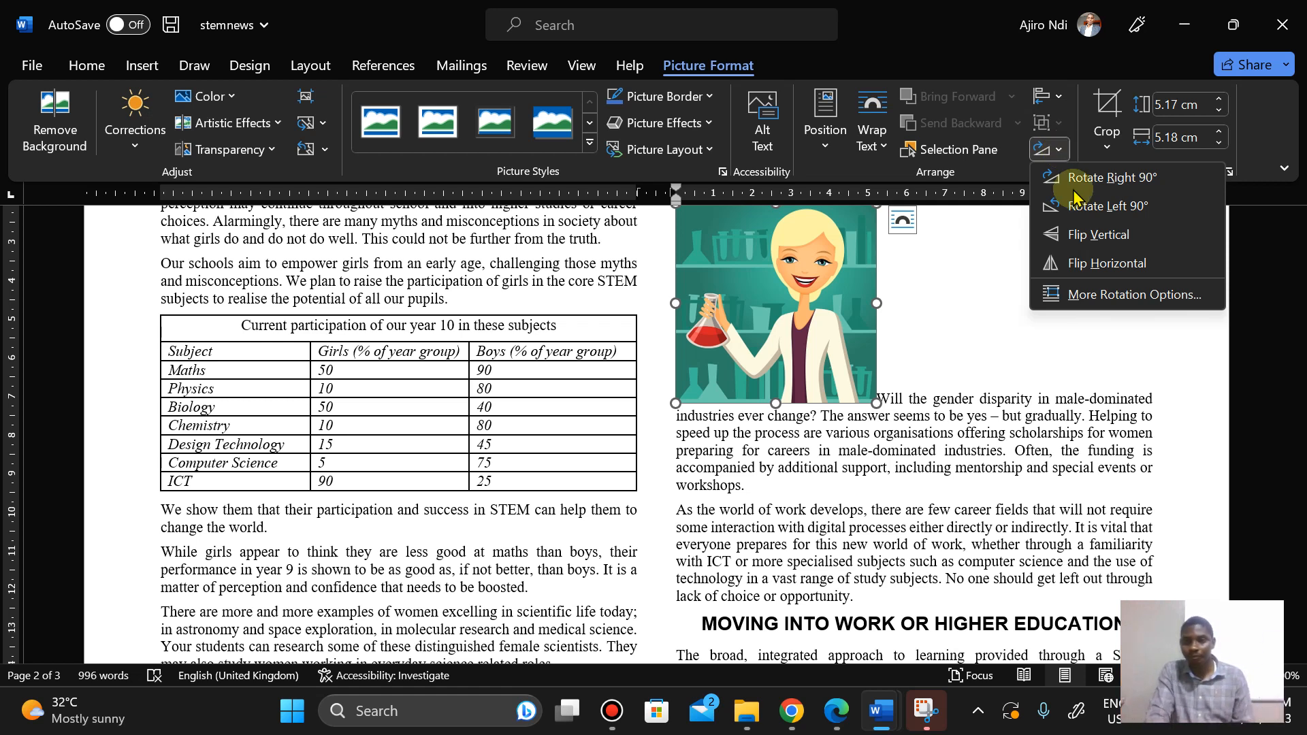
pyautogui.click(1077, 266)
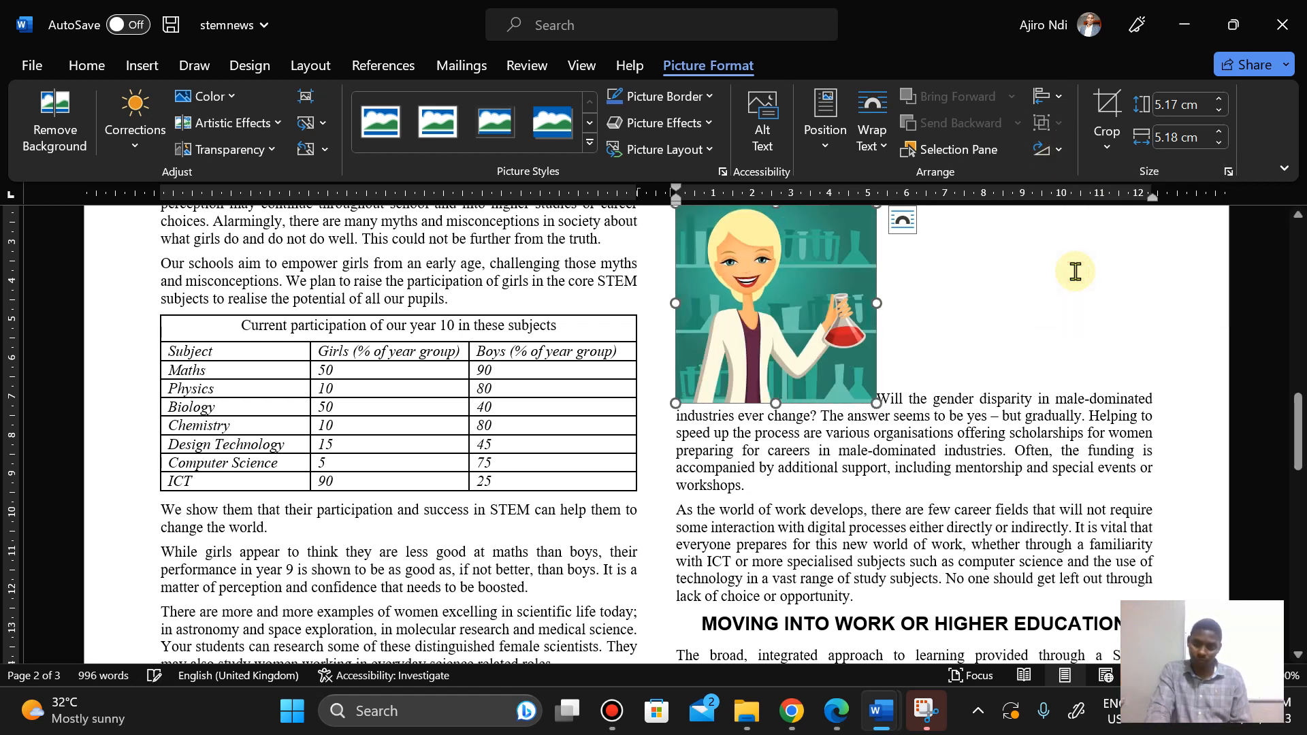
# Step: Check which measurement units Word uses in the Advanced display options, closing the options without changes
pyautogui.click(836, 713)
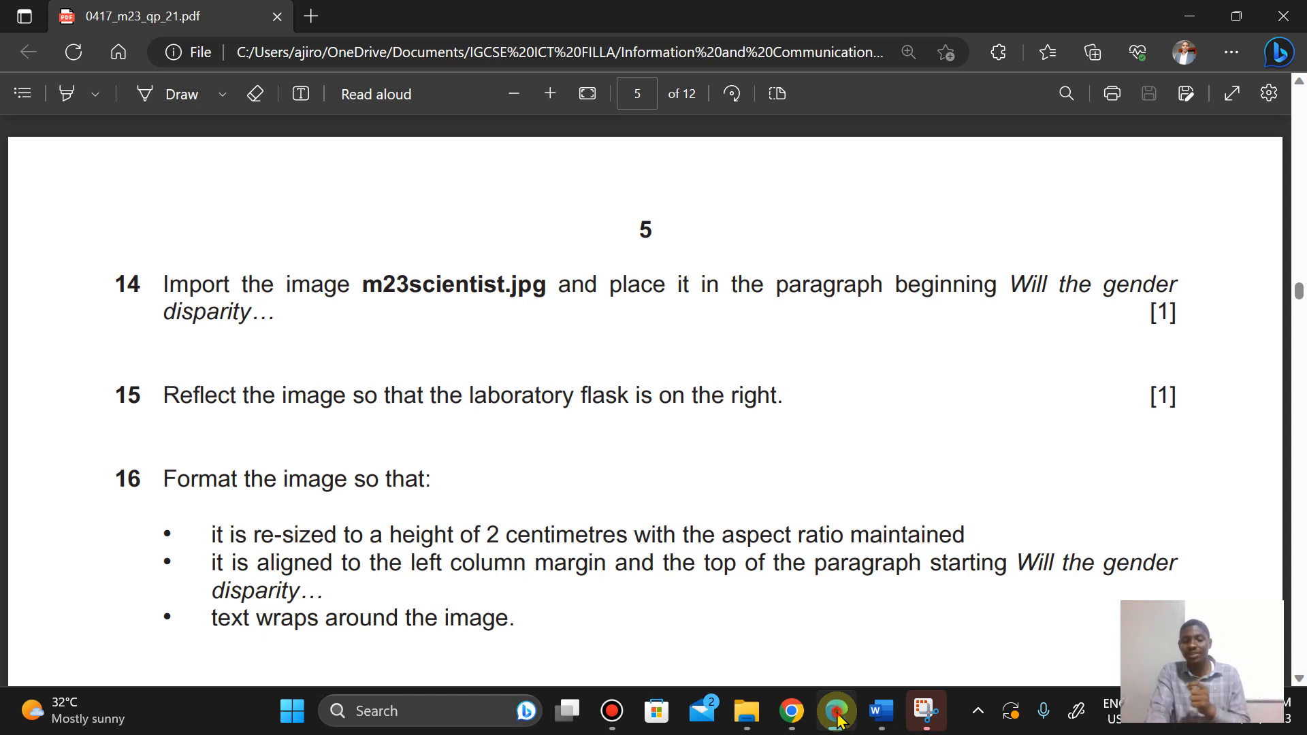
pyautogui.click(837, 713)
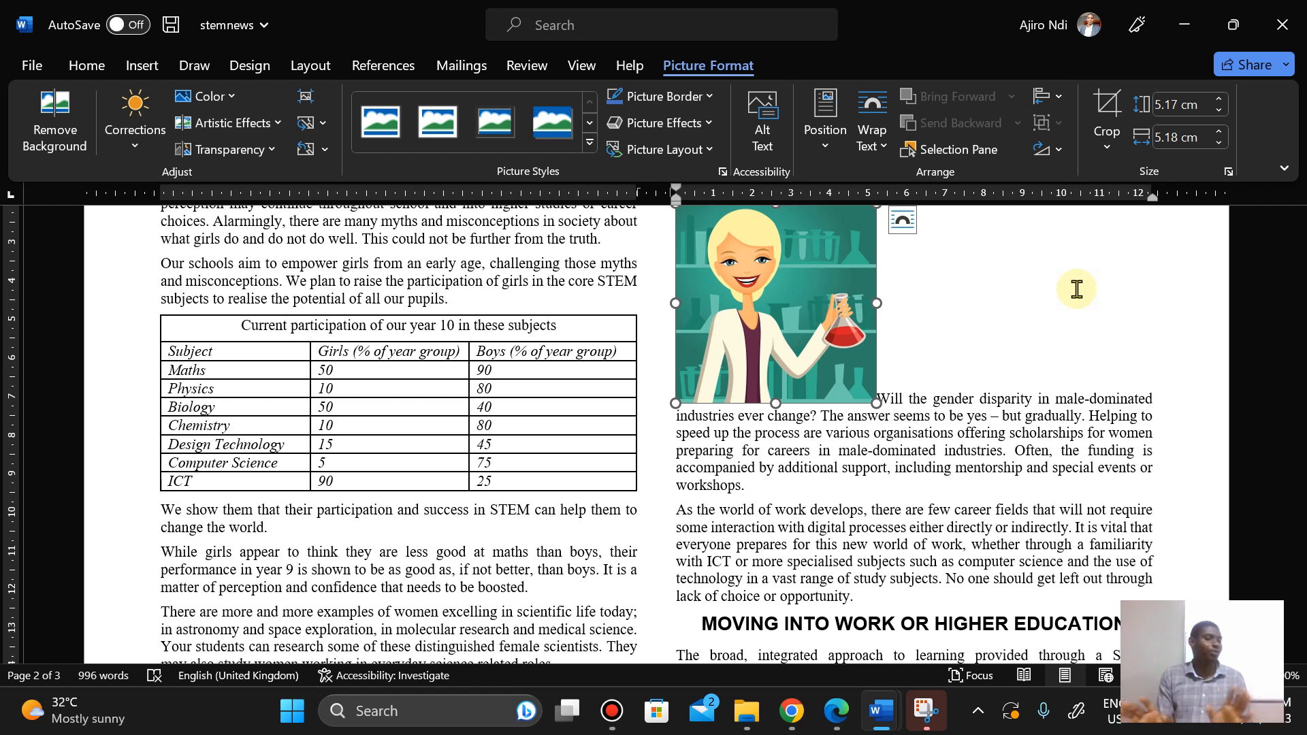
pyautogui.click(19, 66)
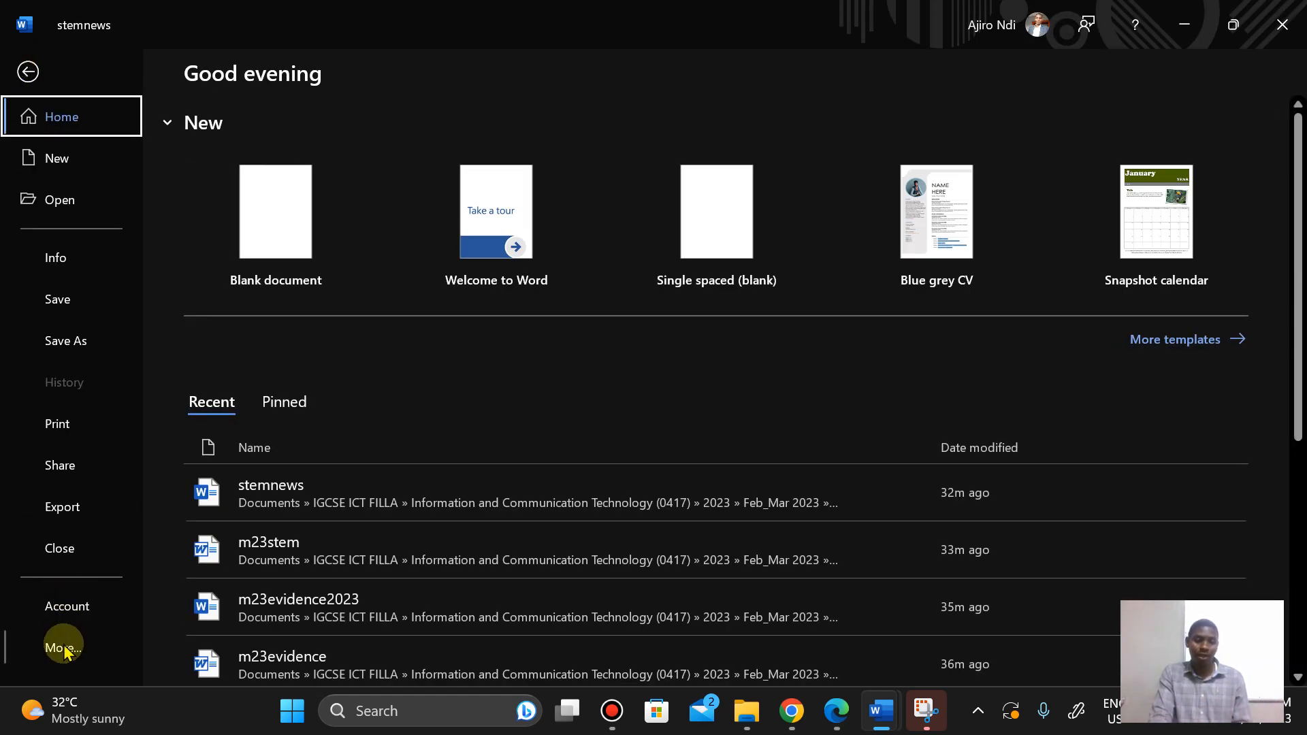
pyautogui.click(63, 648)
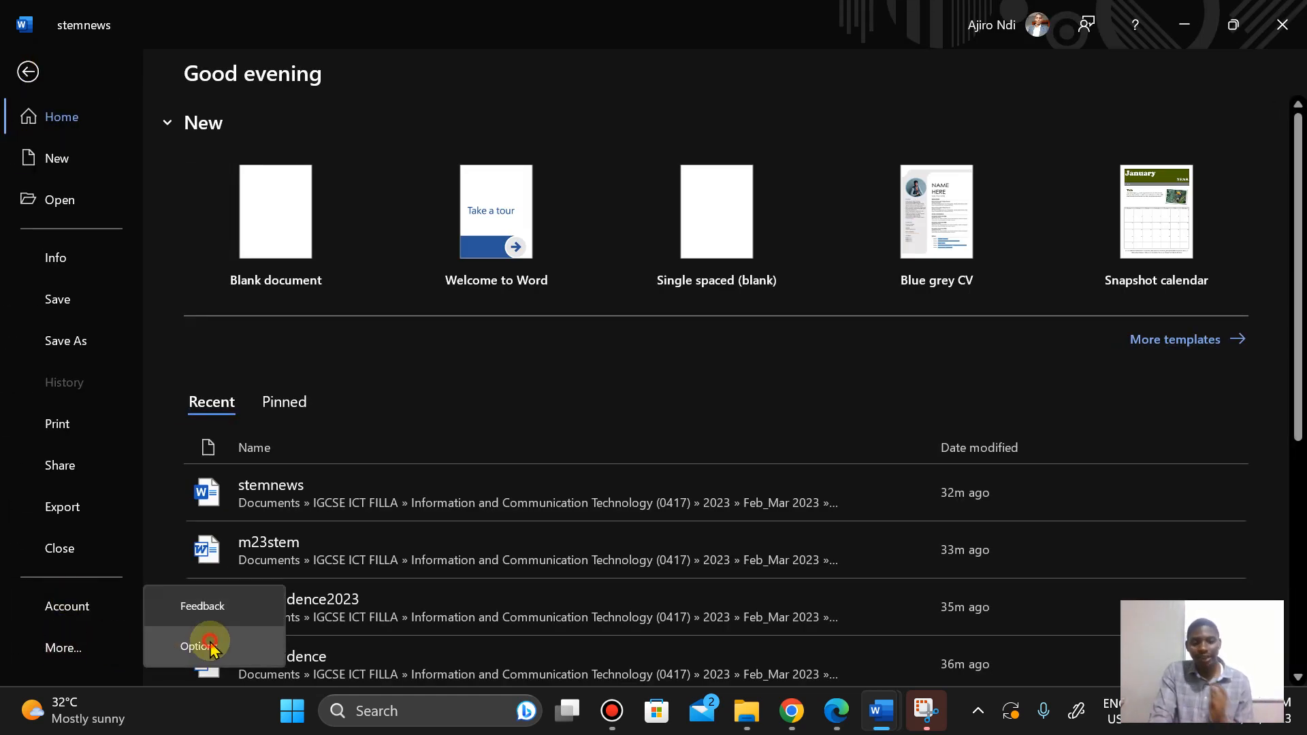
pyautogui.click(206, 648)
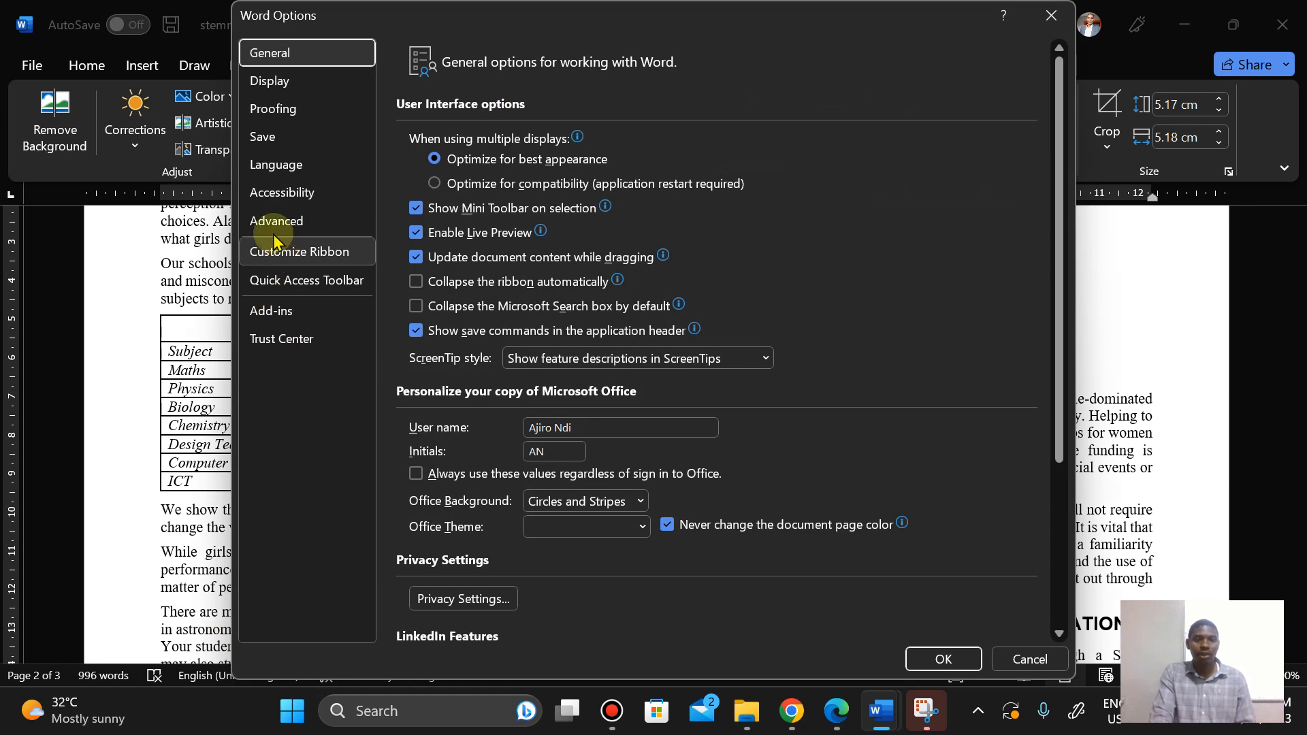
pyautogui.click(275, 235)
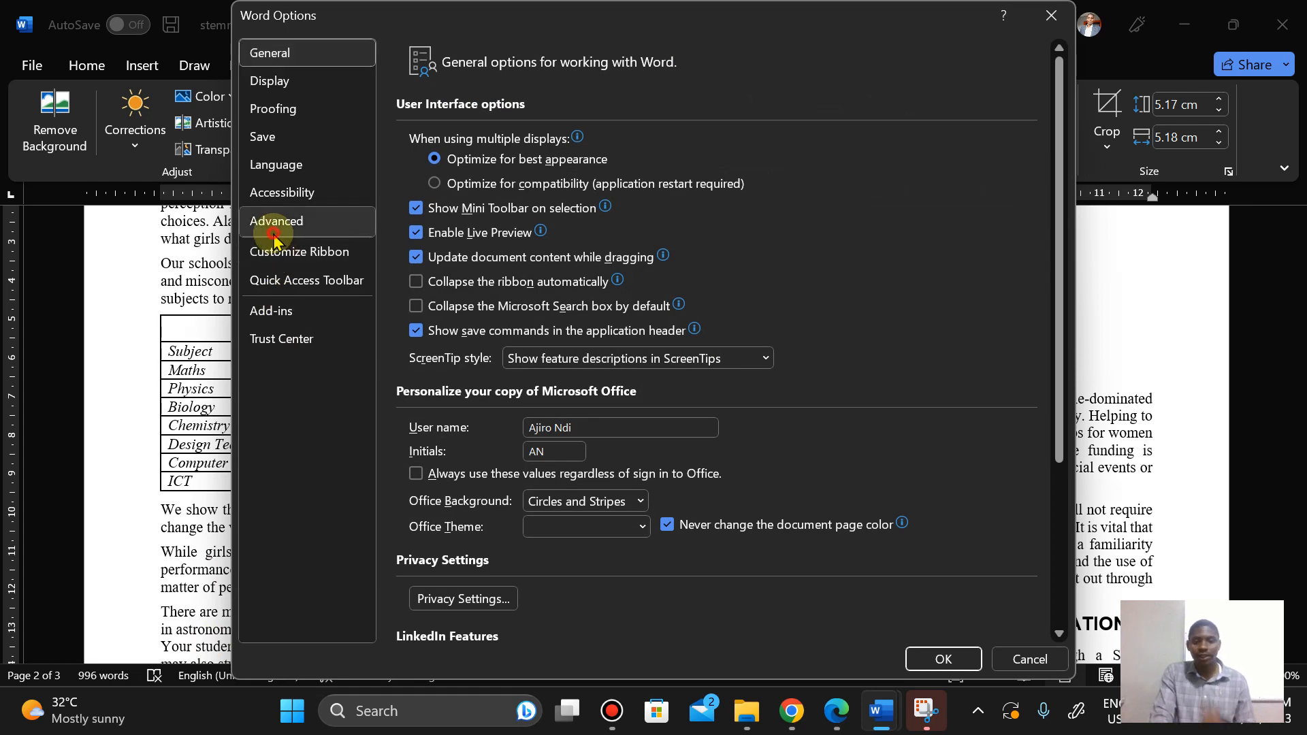
pyautogui.click(1060, 133)
pyautogui.moveTo(1060, 133); pyautogui.dragTo(1043, 354)
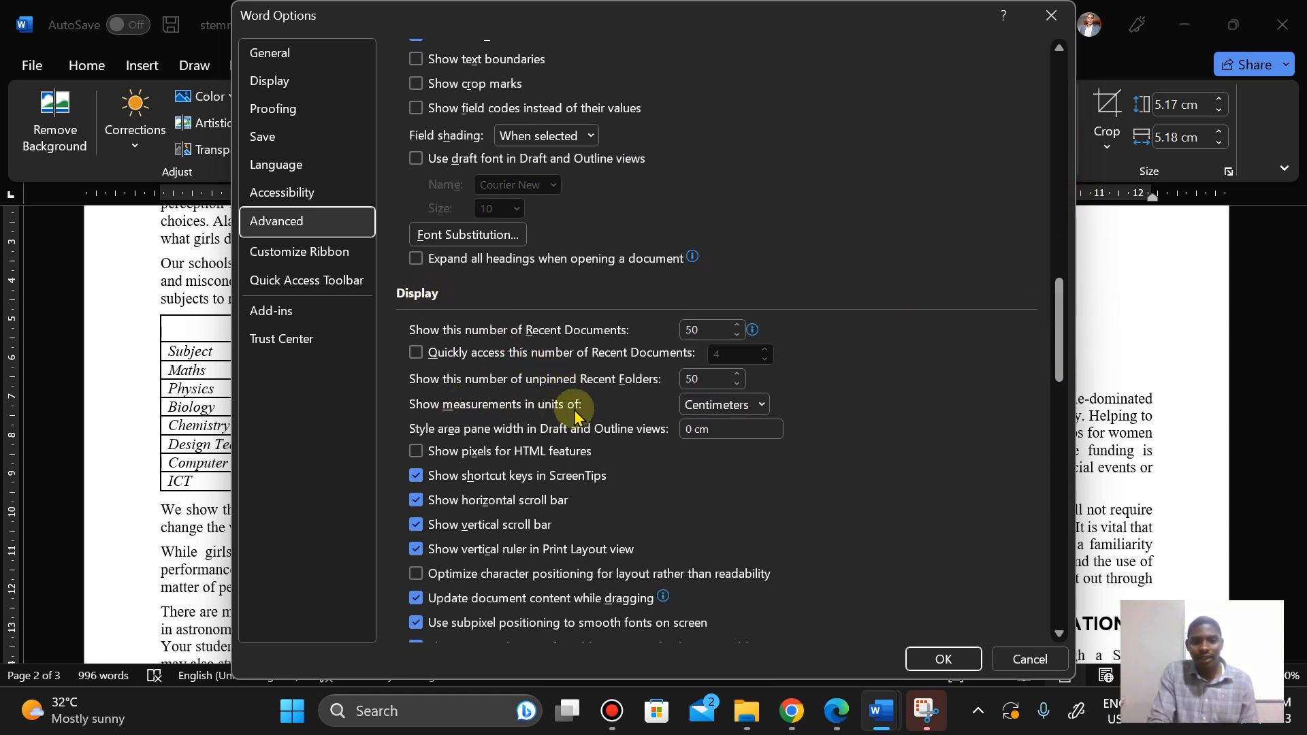
pyautogui.click(763, 405)
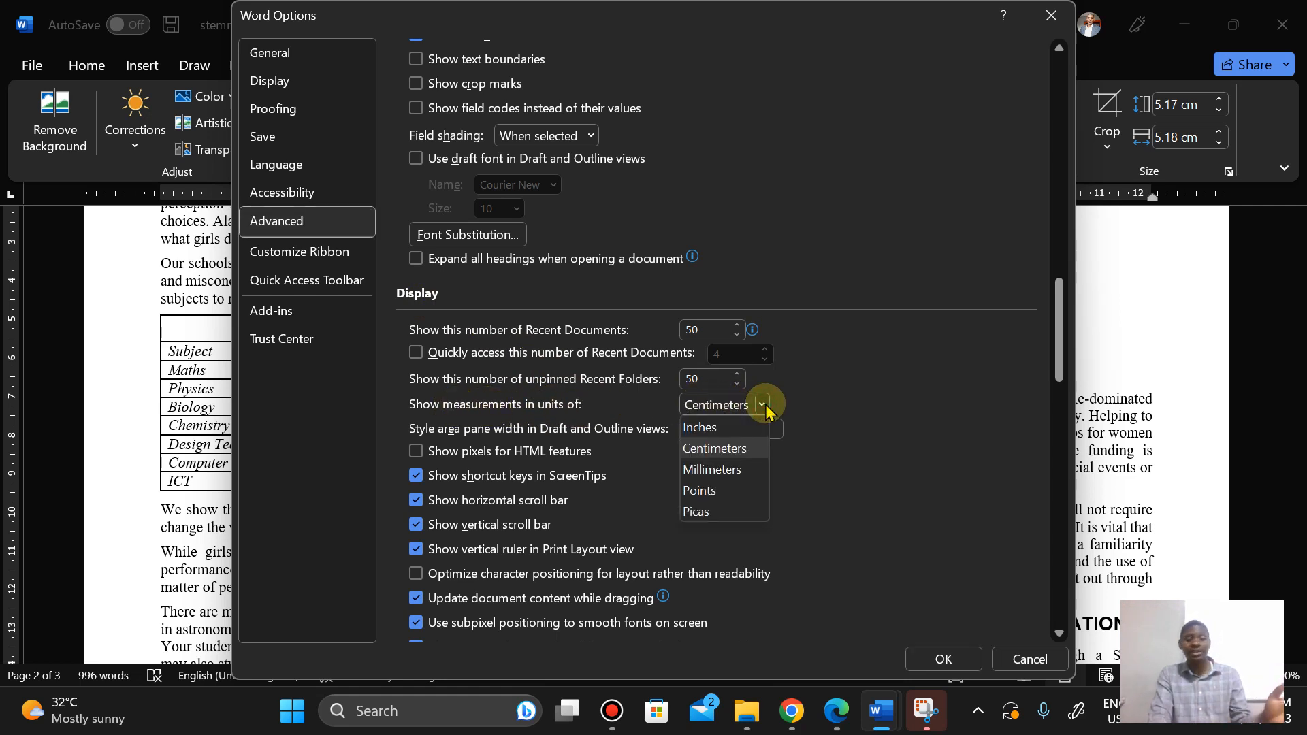
pyautogui.click(887, 416)
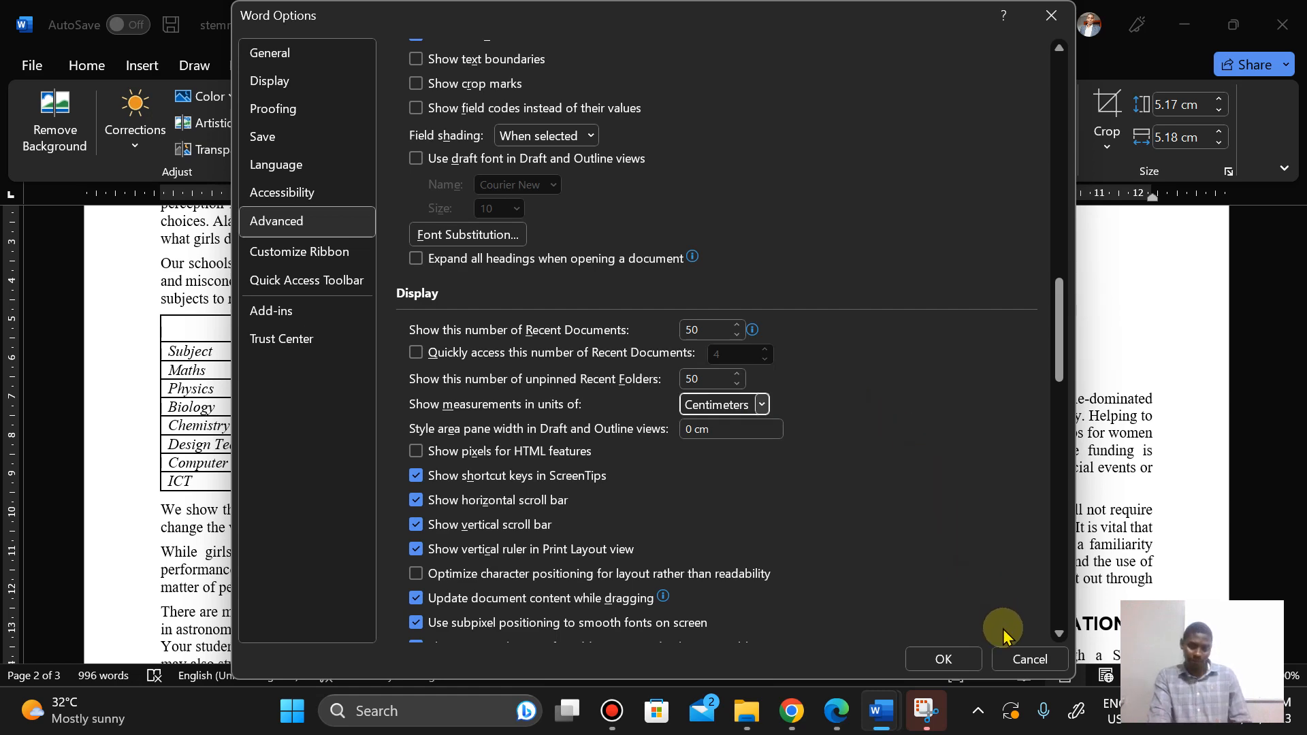
pyautogui.click(1013, 658)
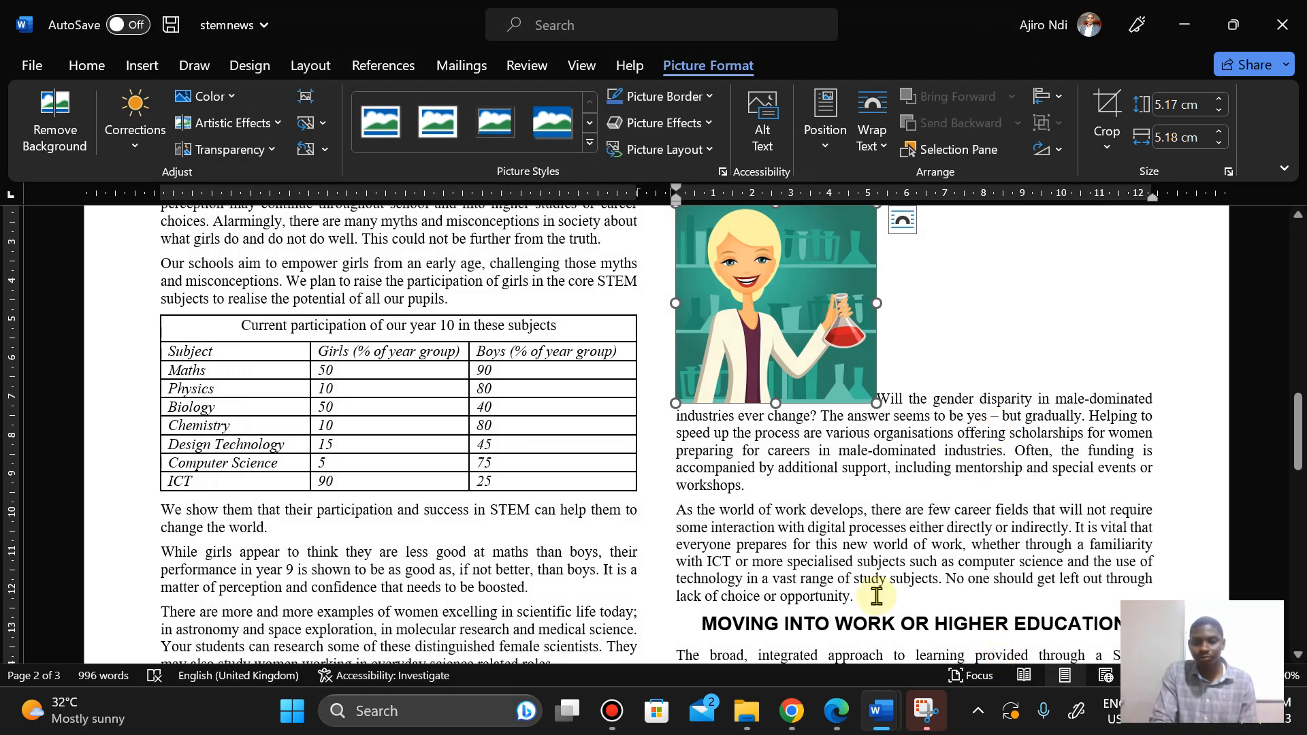
# Step: Resize the scientist image to a height of 2 cm, keeping its aspect ratio
pyautogui.click(832, 723)
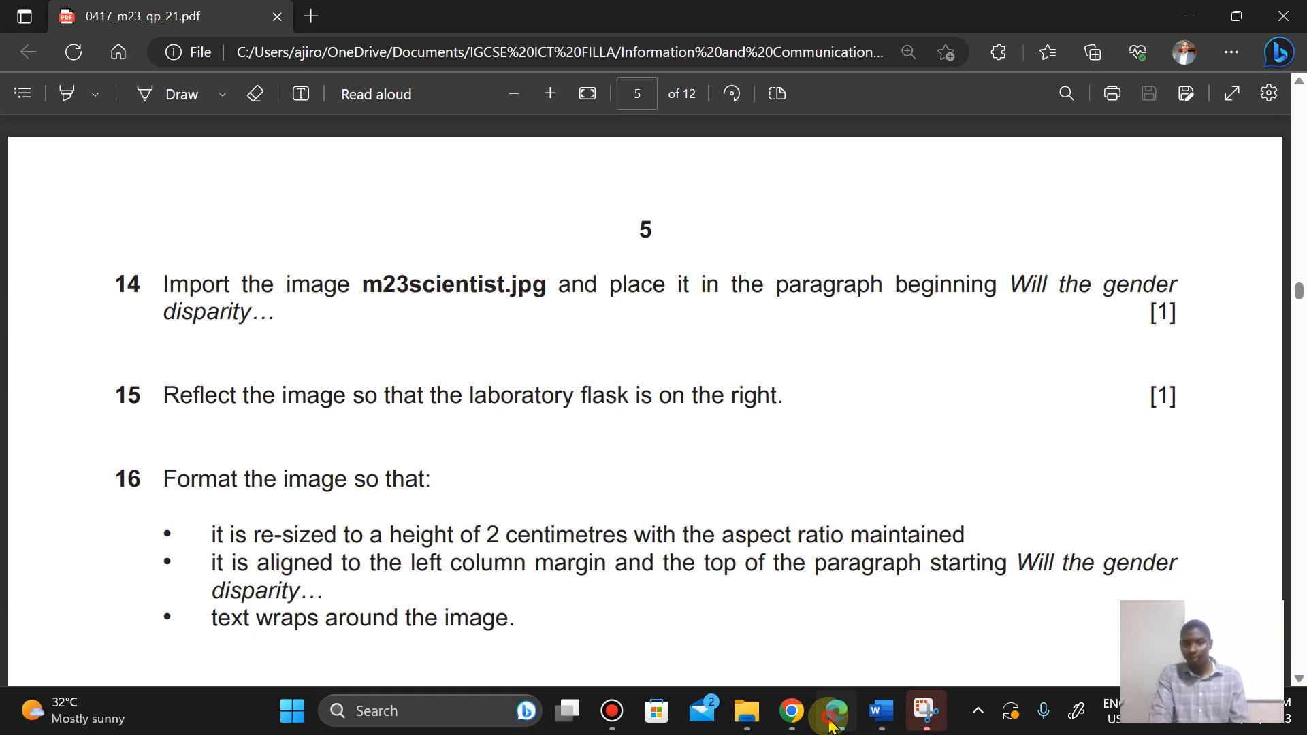
pyautogui.click(832, 723)
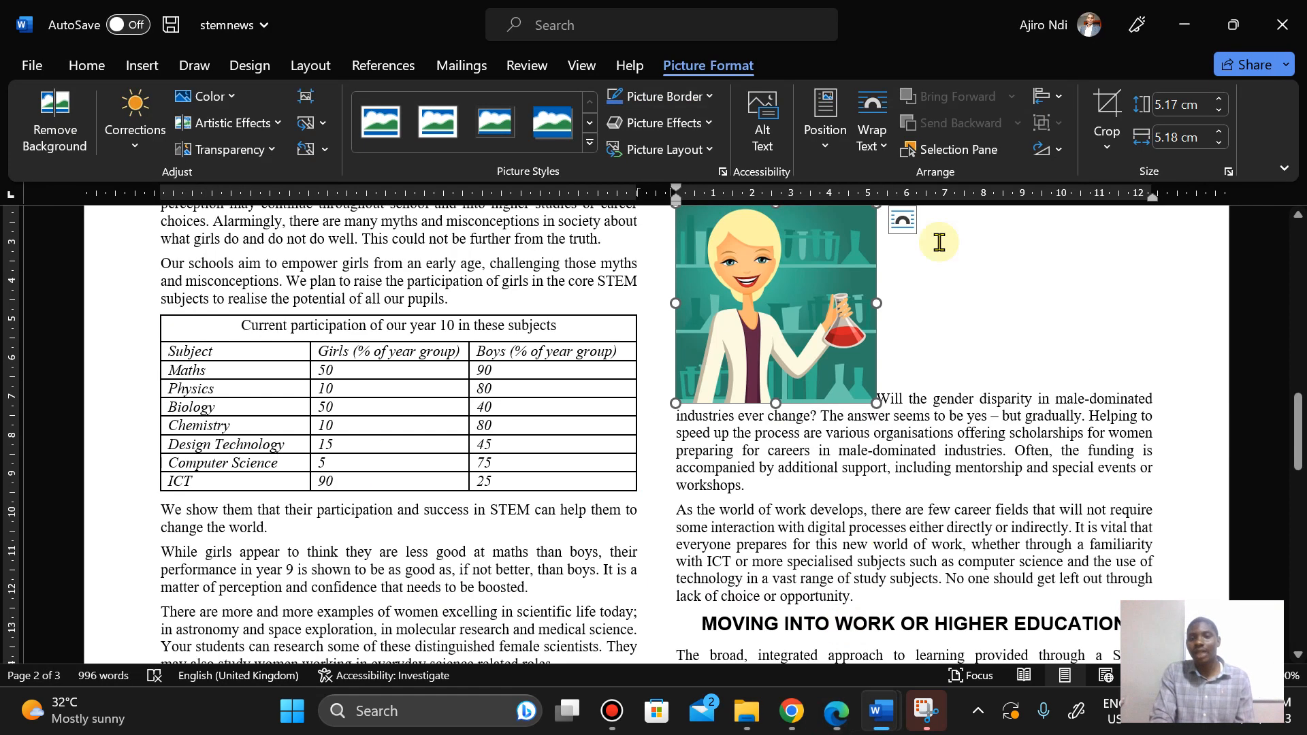
pyautogui.click(1220, 111)
pyautogui.click(1219, 111)
pyautogui.click(1220, 111)
pyautogui.click(1220, 111)
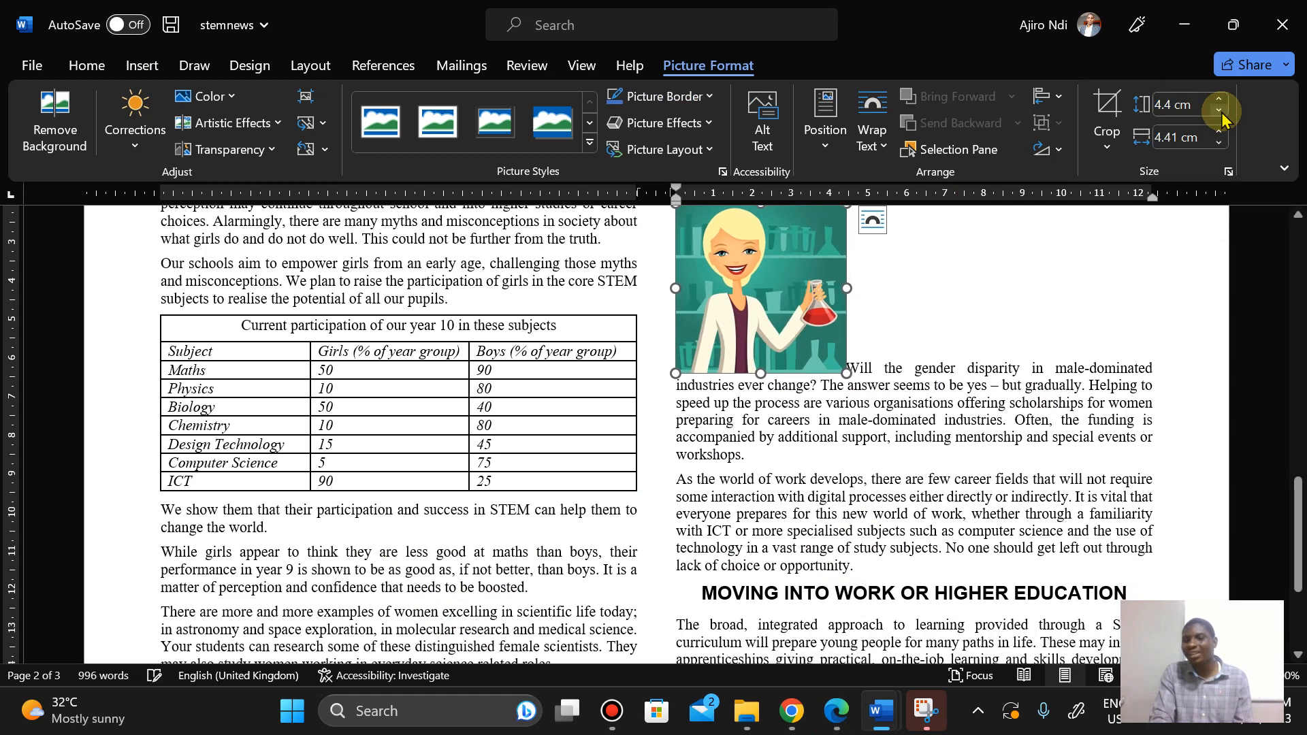
pyautogui.click(1219, 111)
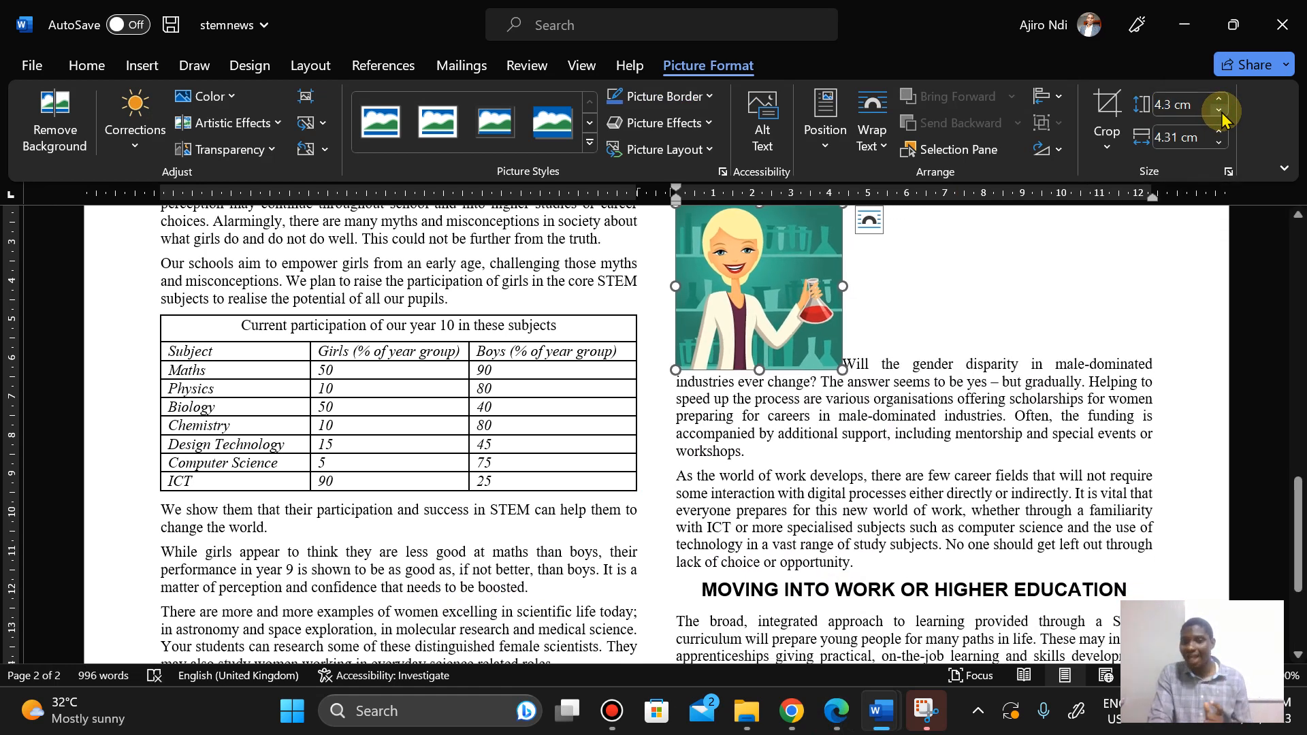
pyautogui.click(1219, 111)
pyautogui.click(1220, 111)
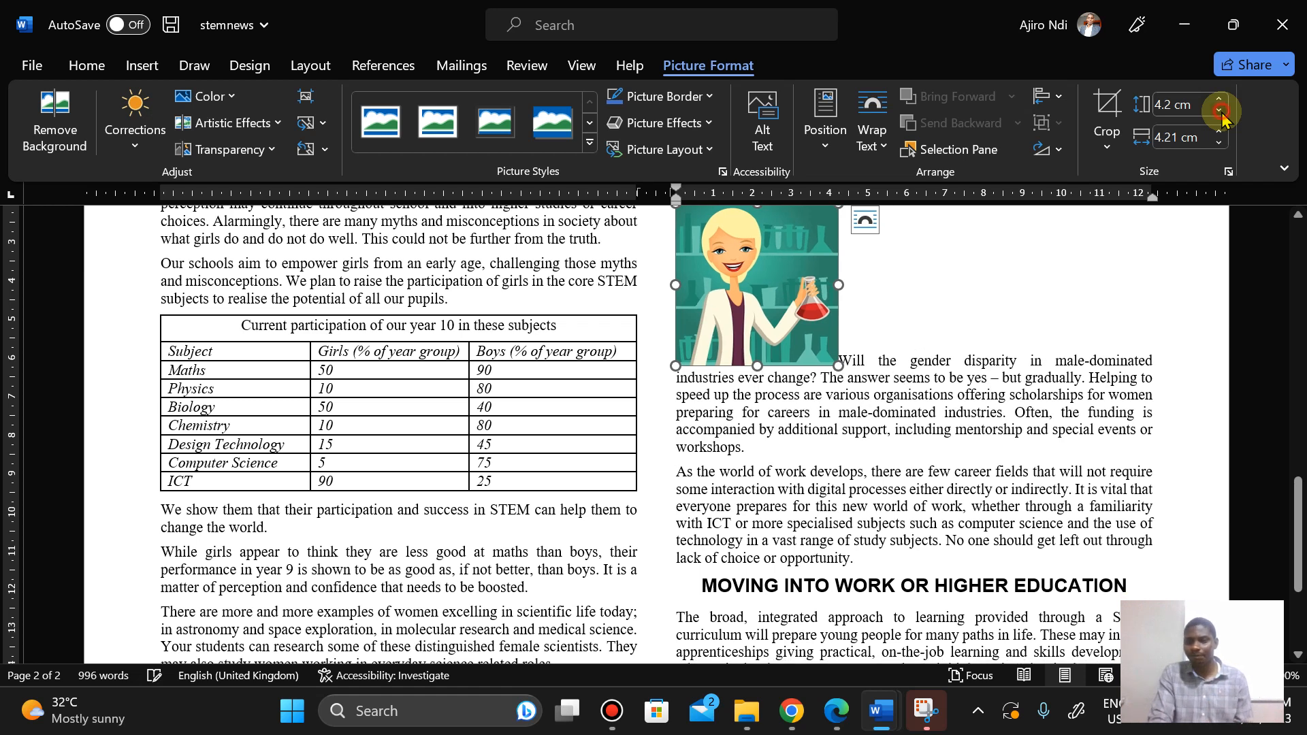
pyautogui.click(1219, 111)
pyautogui.click(1219, 111)
pyautogui.click(1220, 111)
pyautogui.click(1219, 111)
pyautogui.click(1219, 111)
pyautogui.click(1220, 111)
pyautogui.click(1220, 111)
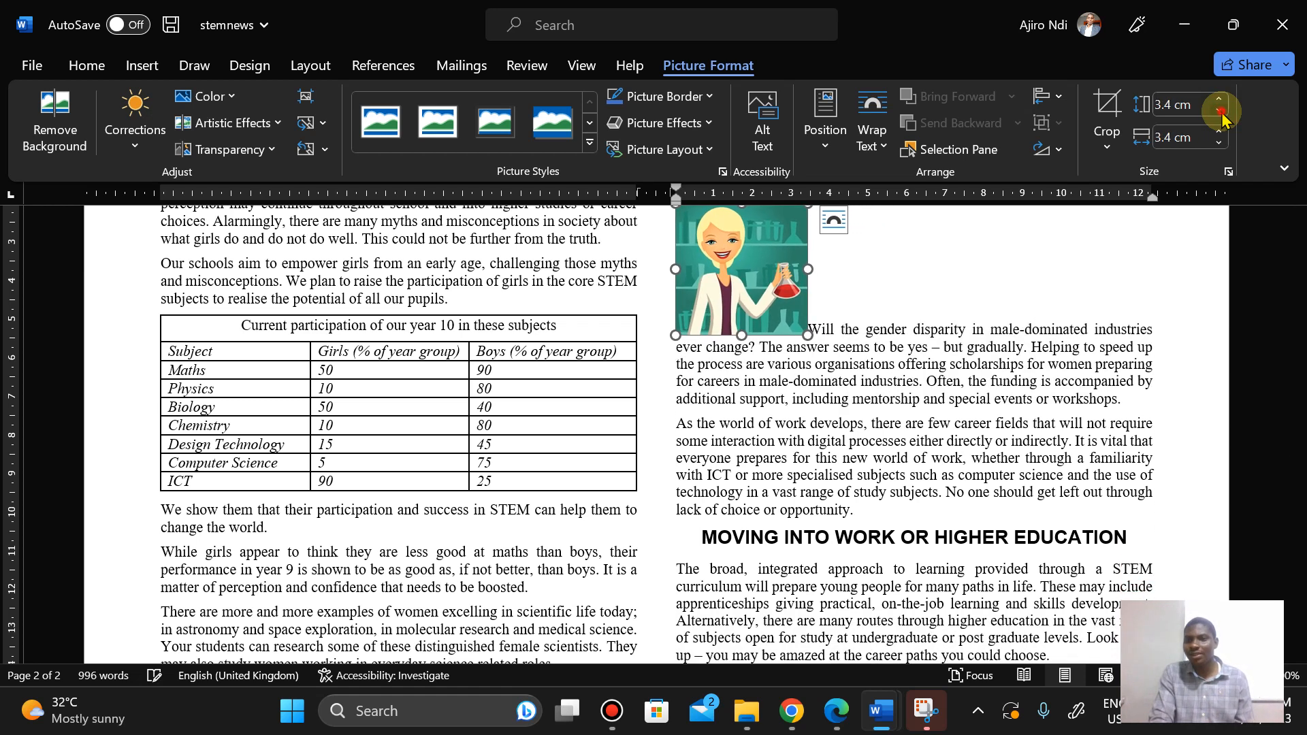
pyautogui.click(1219, 111)
pyautogui.click(1220, 111)
pyautogui.click(1220, 111)
pyautogui.click(1219, 111)
pyautogui.click(1220, 111)
pyautogui.click(1220, 111)
pyautogui.click(1219, 111)
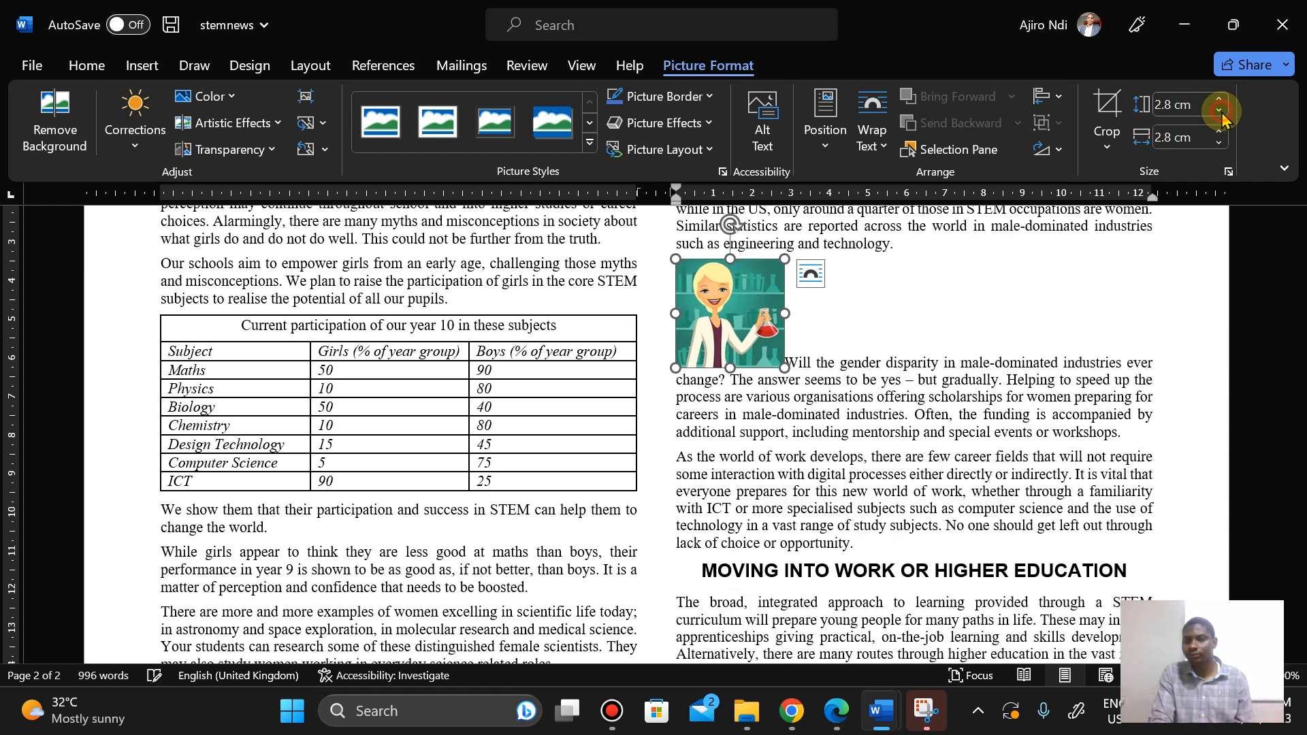
pyautogui.click(1219, 111)
pyautogui.click(1220, 111)
pyautogui.click(1219, 111)
pyautogui.click(1220, 111)
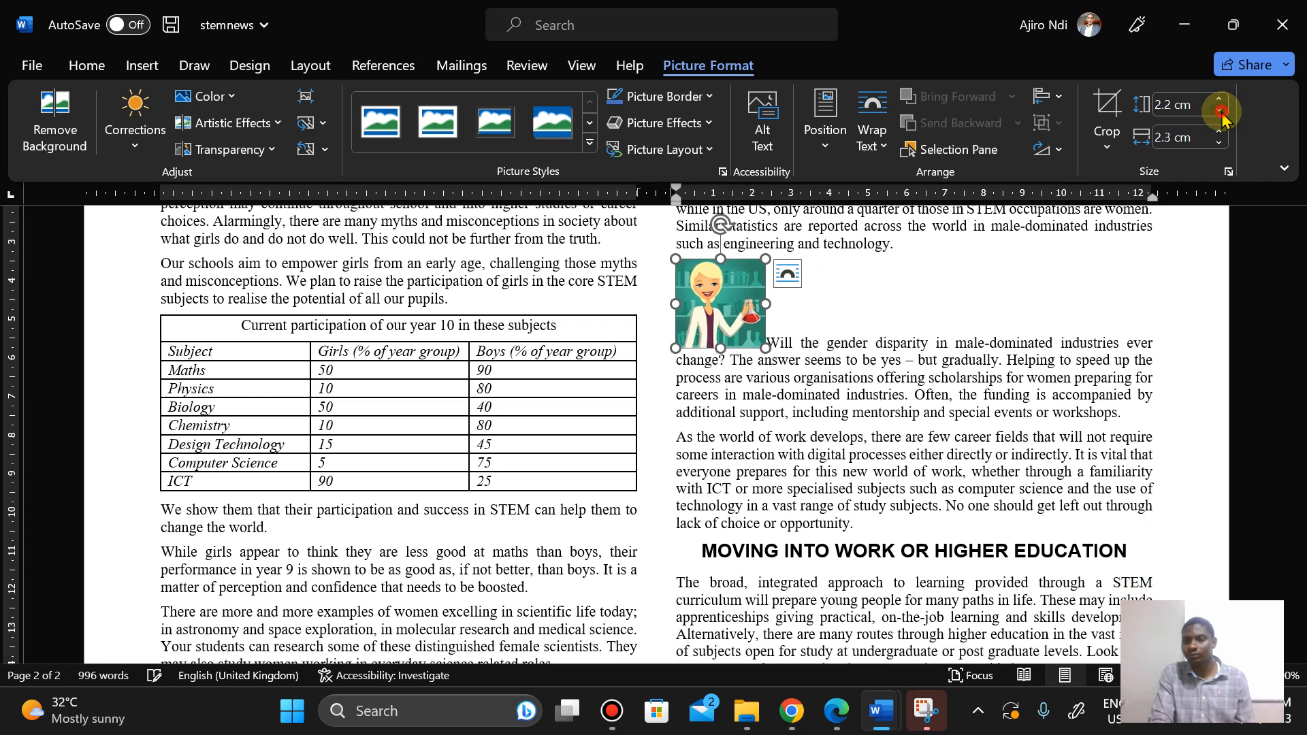
pyautogui.click(1219, 111)
pyautogui.click(1220, 111)
pyautogui.click(1219, 111)
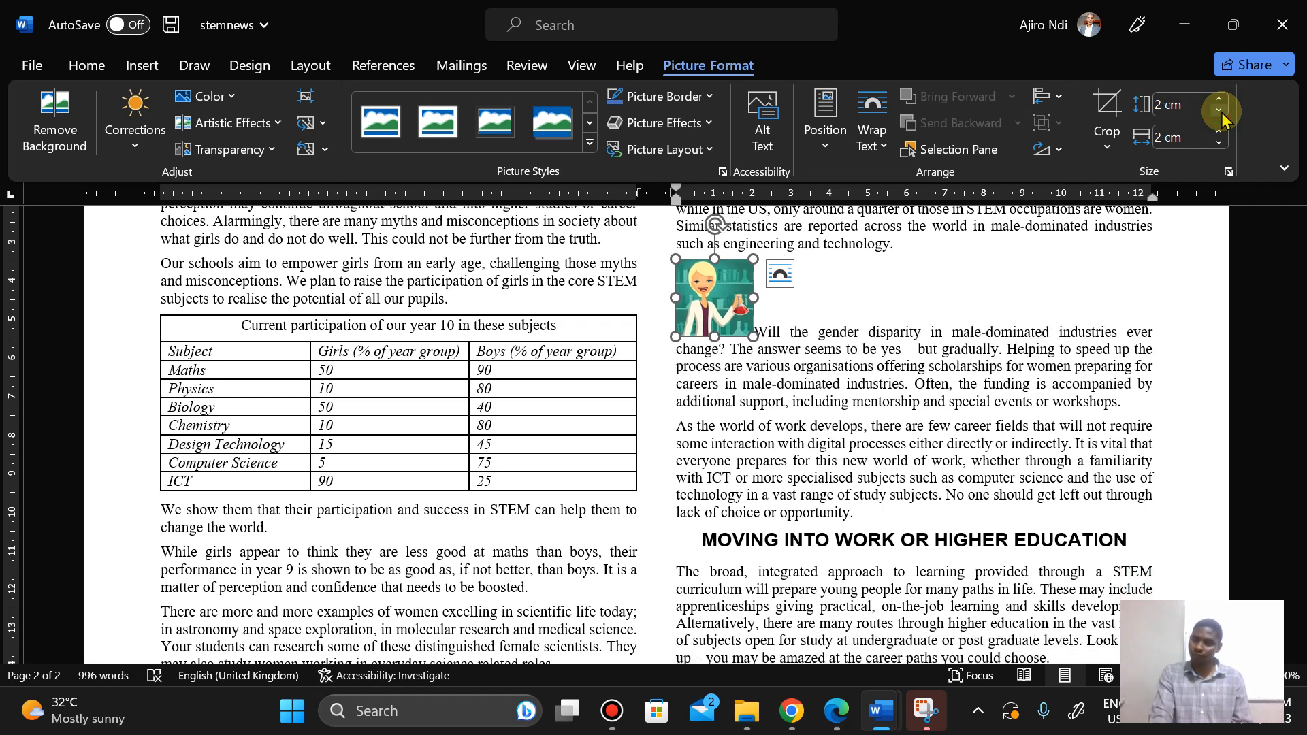
# Step: Set the text wrapping of the scientist image so text flows around it
pyautogui.click(836, 726)
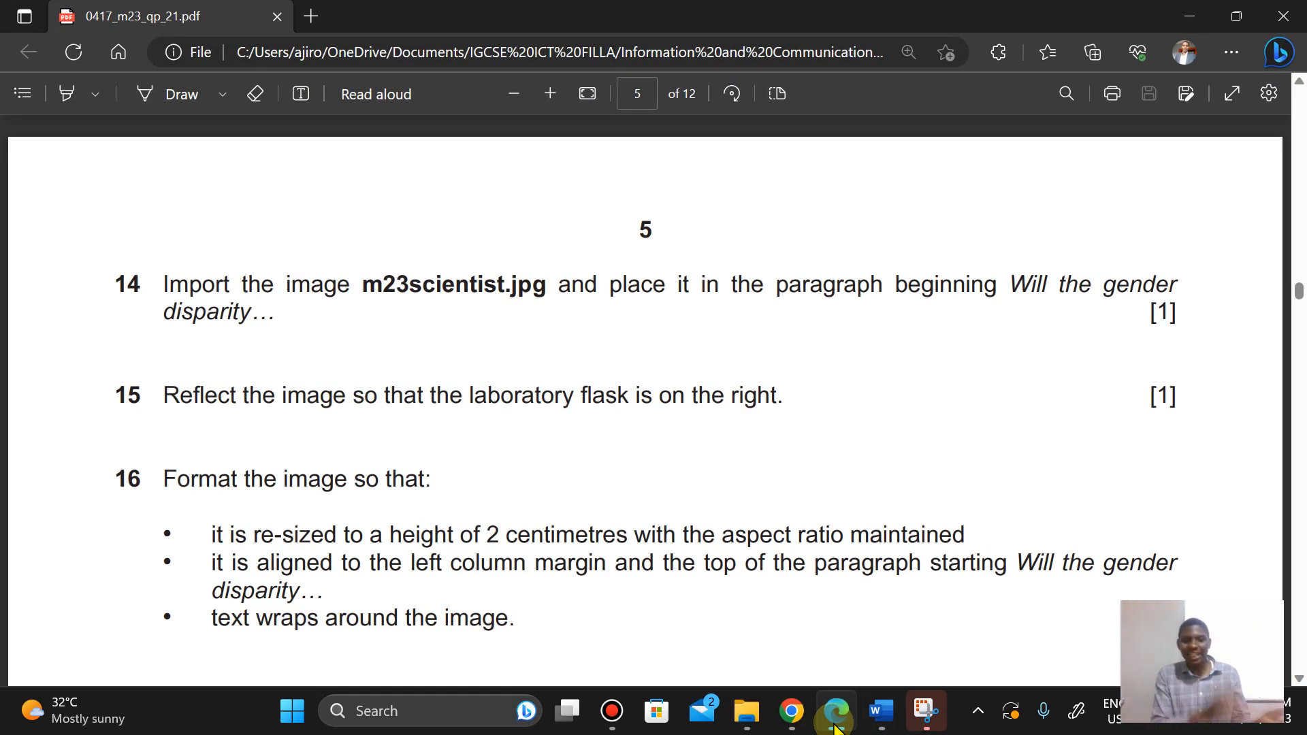
pyautogui.click(836, 726)
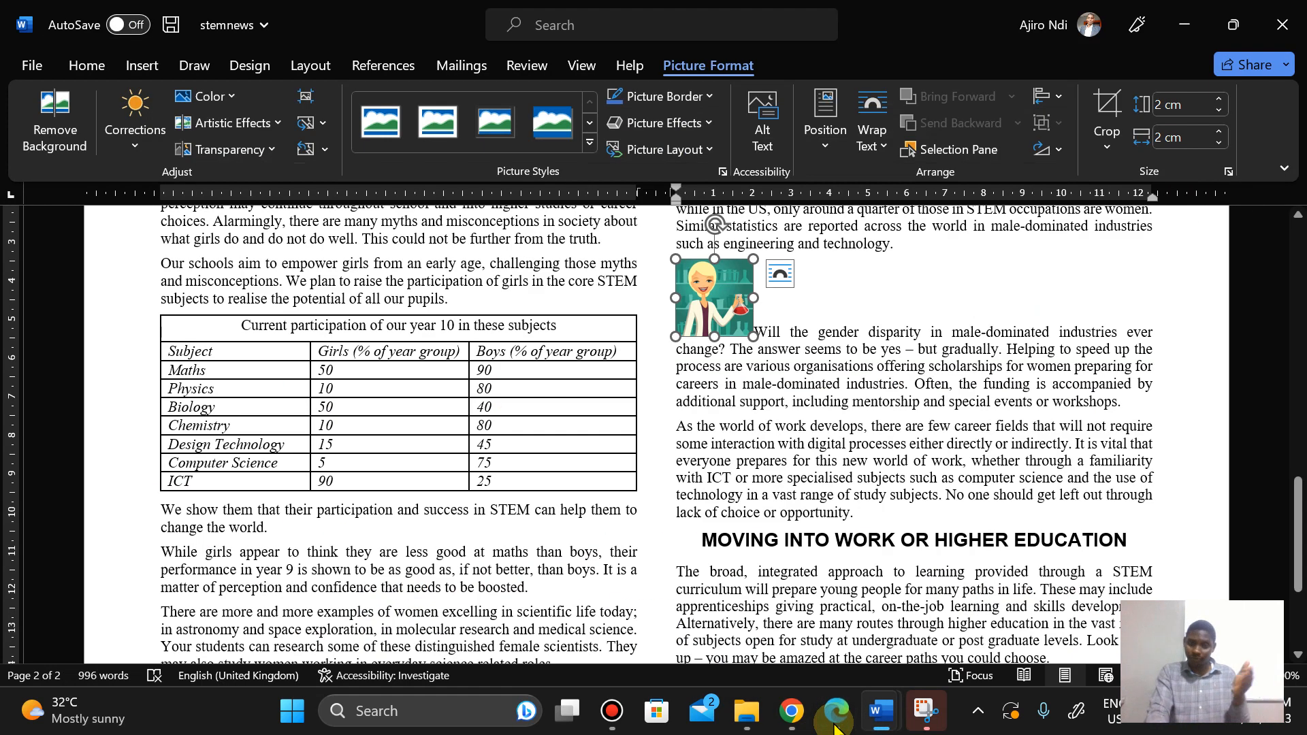
pyautogui.click(835, 726)
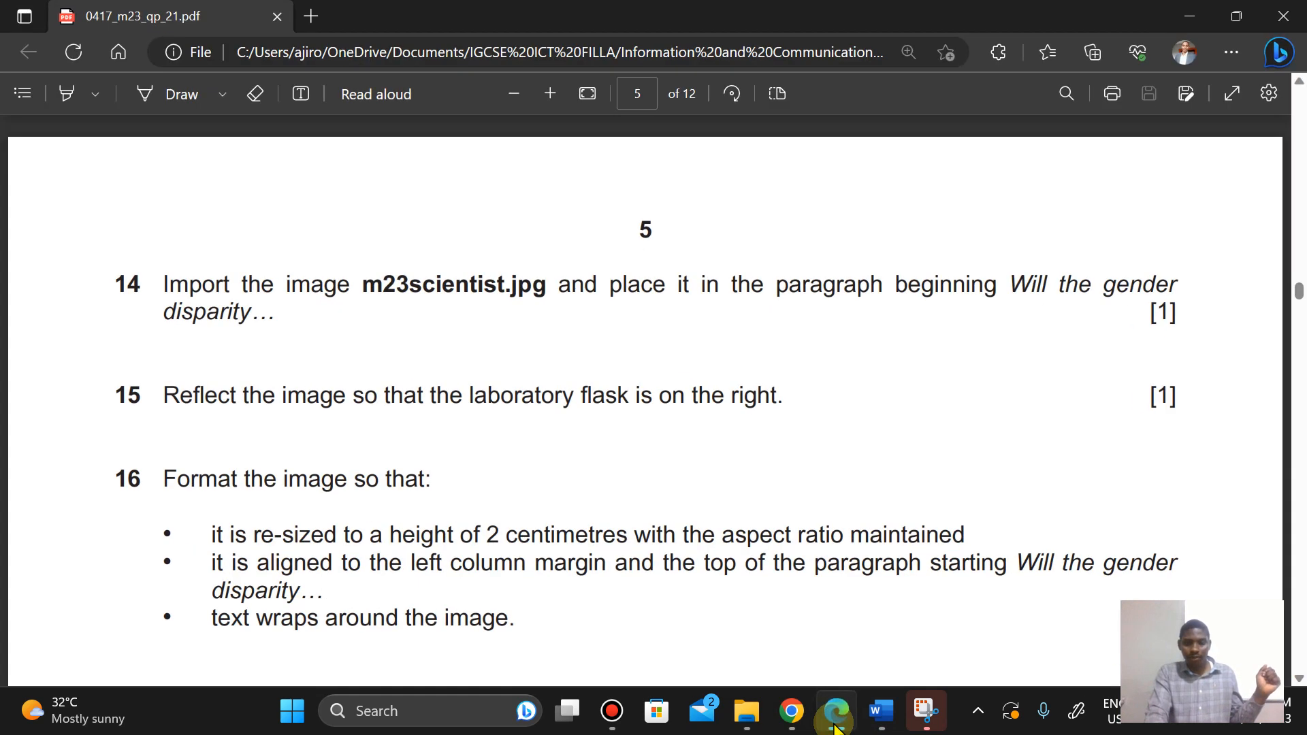
pyautogui.click(836, 726)
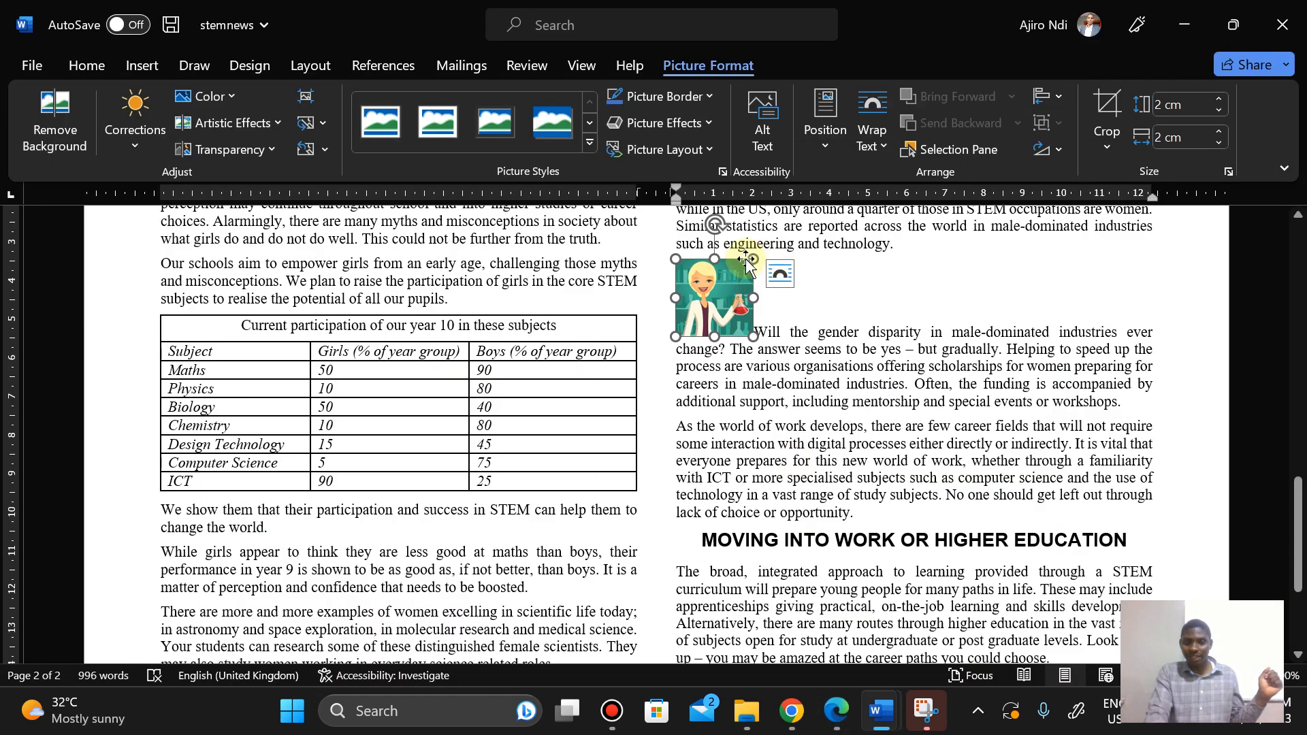
pyautogui.click(844, 725)
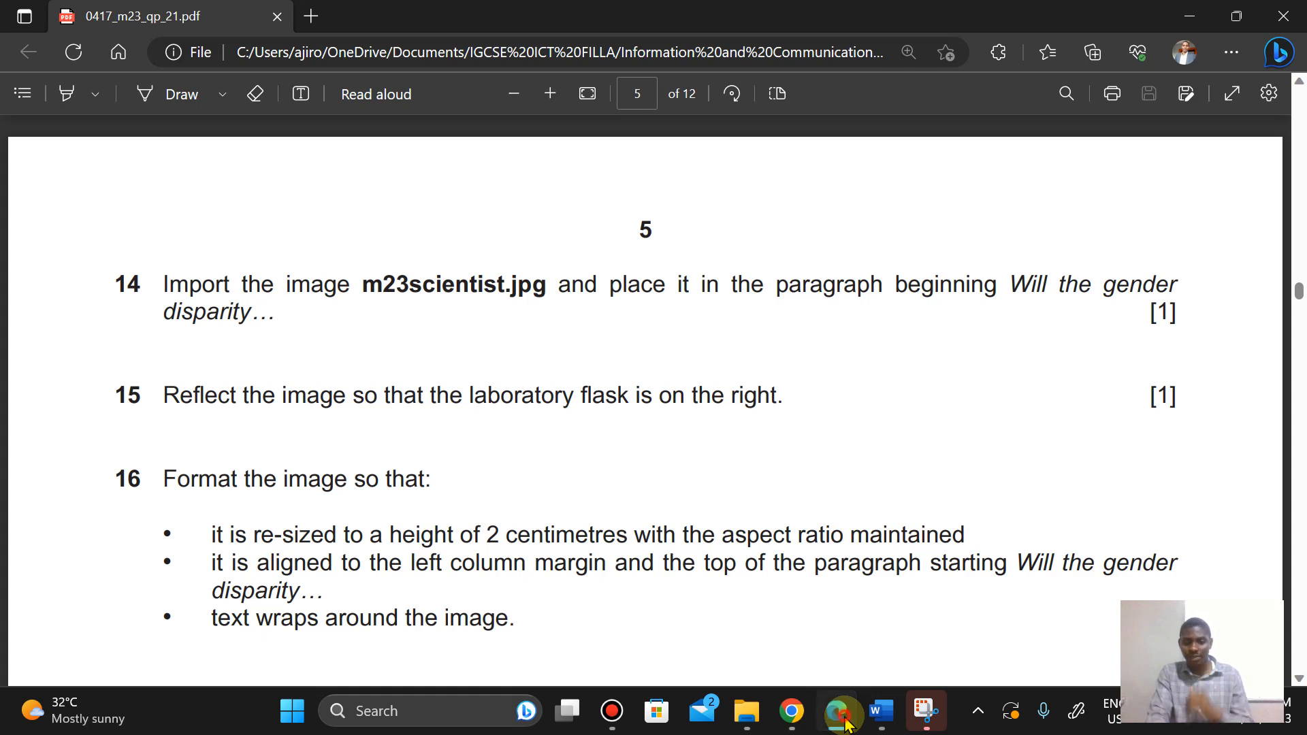
pyautogui.click(839, 713)
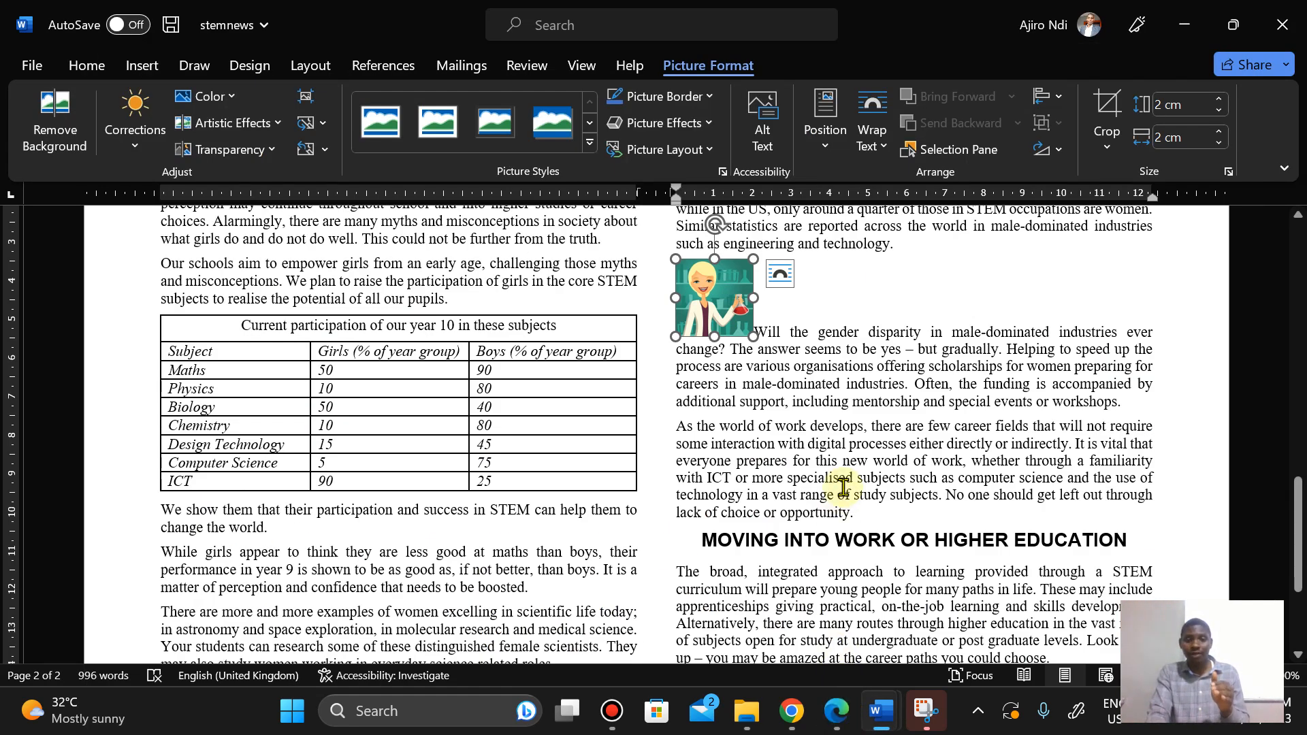
pyautogui.click(875, 145)
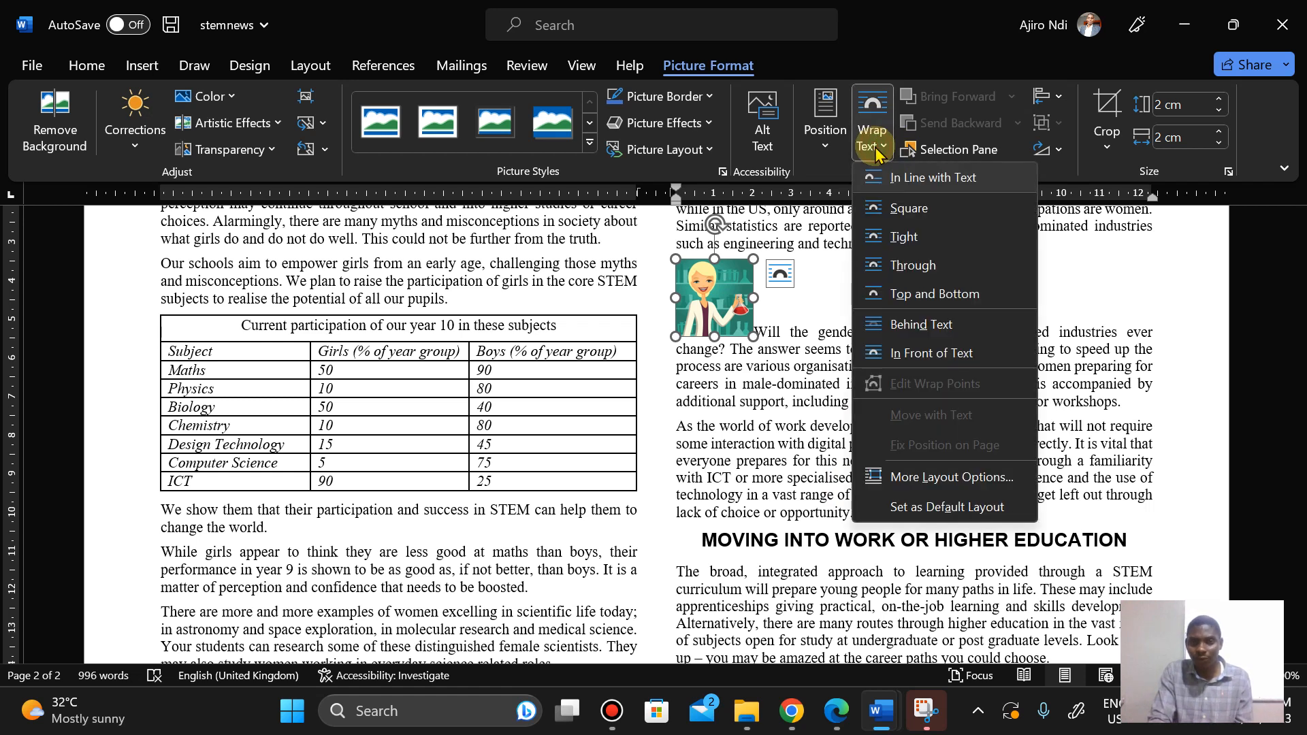
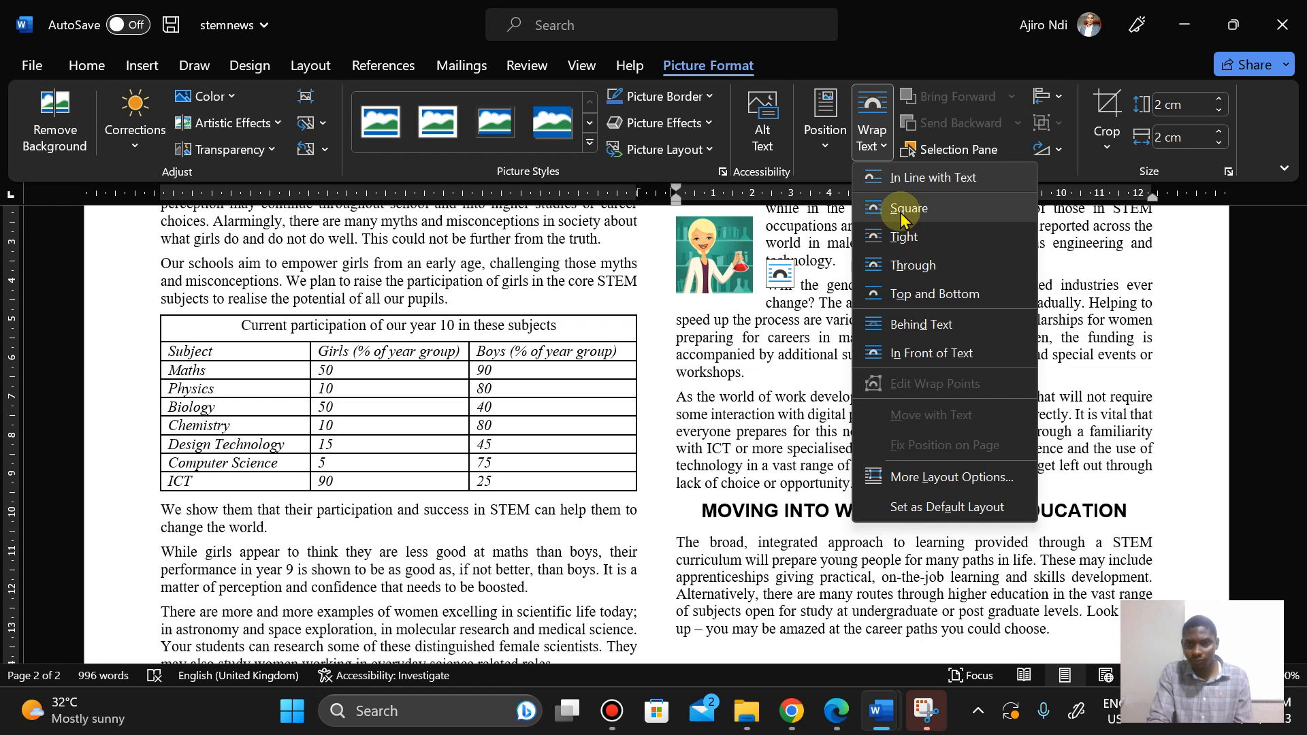
# Step: Set the scientist image's wrapping to Tight and nudge it down to the top of the paragraph starting 'Will the gender disparity'
pyautogui.click(899, 251)
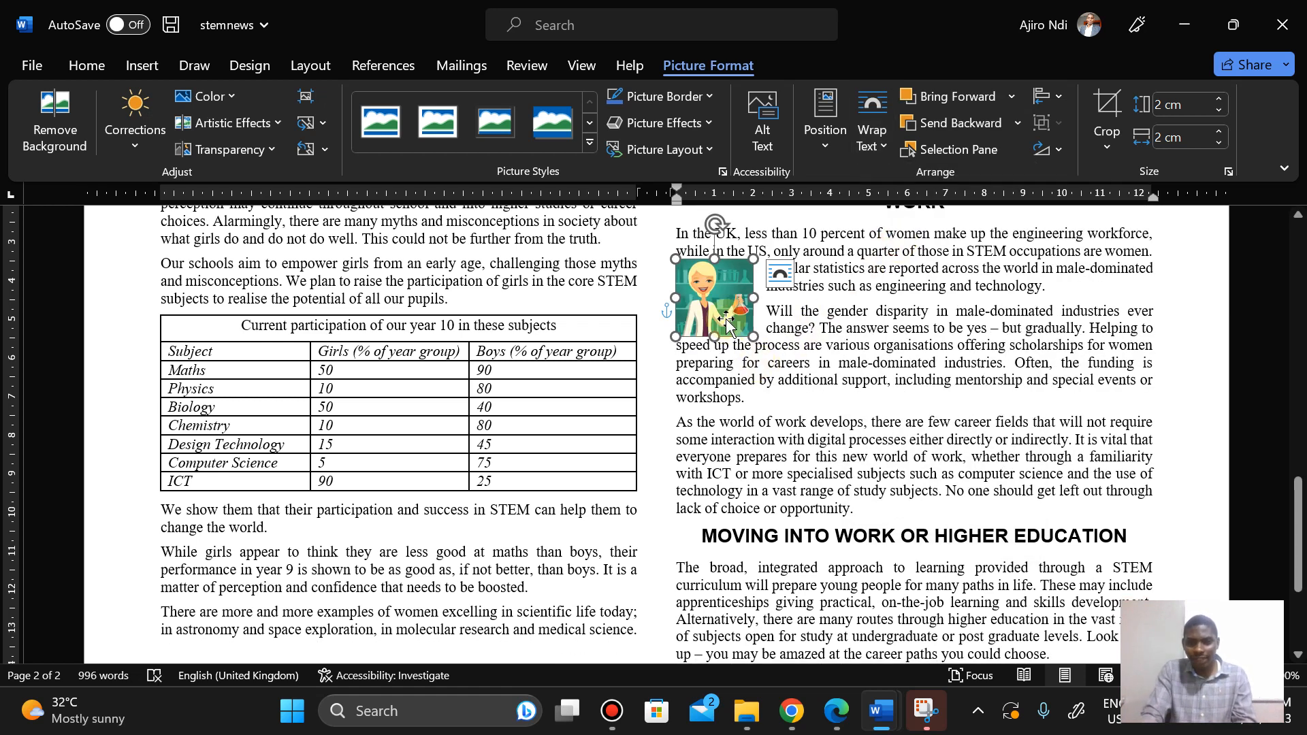
pyautogui.press('Down')
pyautogui.press('Down')
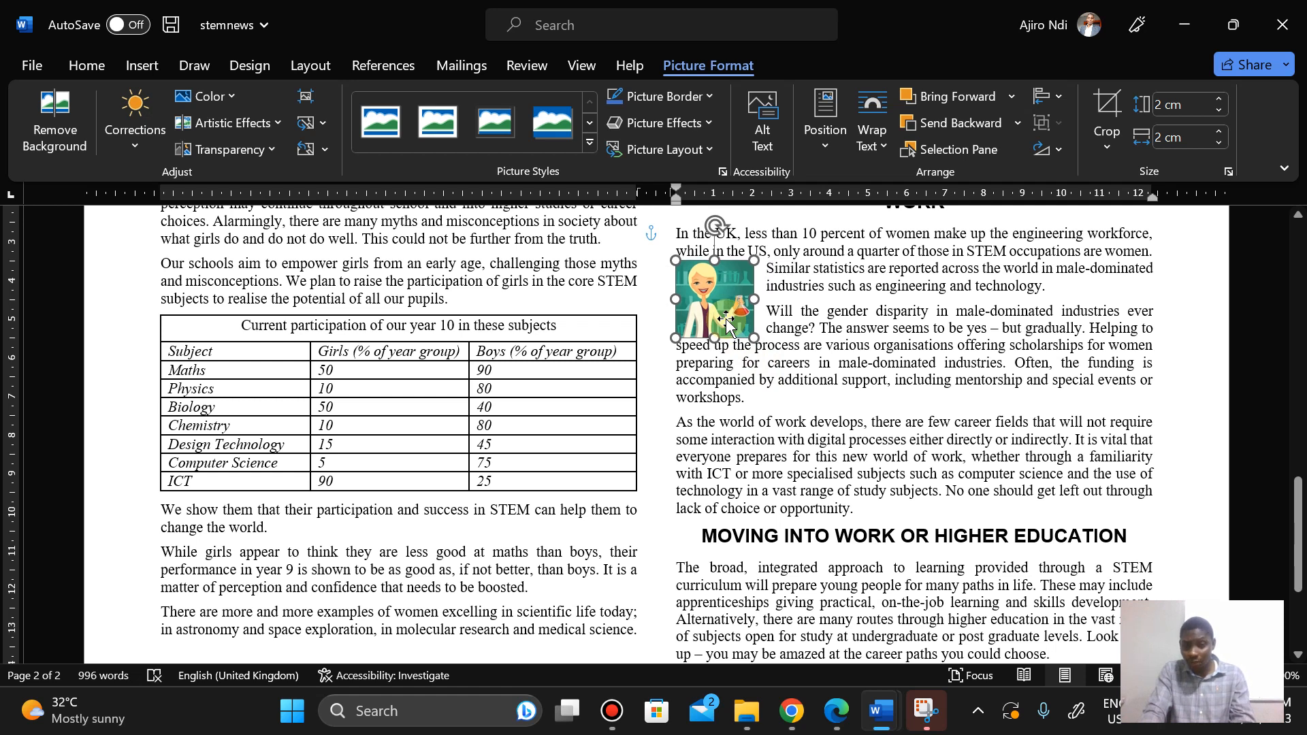
pyautogui.press('Down')
pyautogui.press('Down')
pyautogui.press('Down')
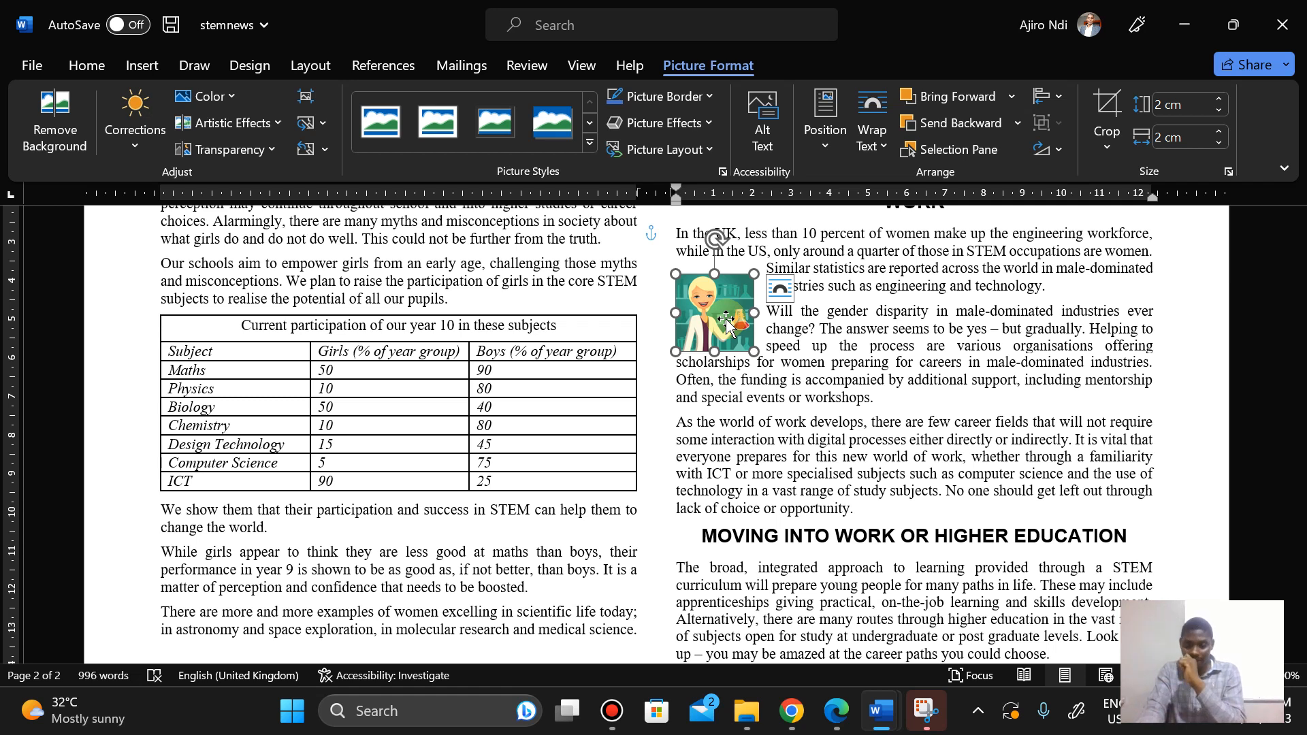
pyautogui.press('Down')
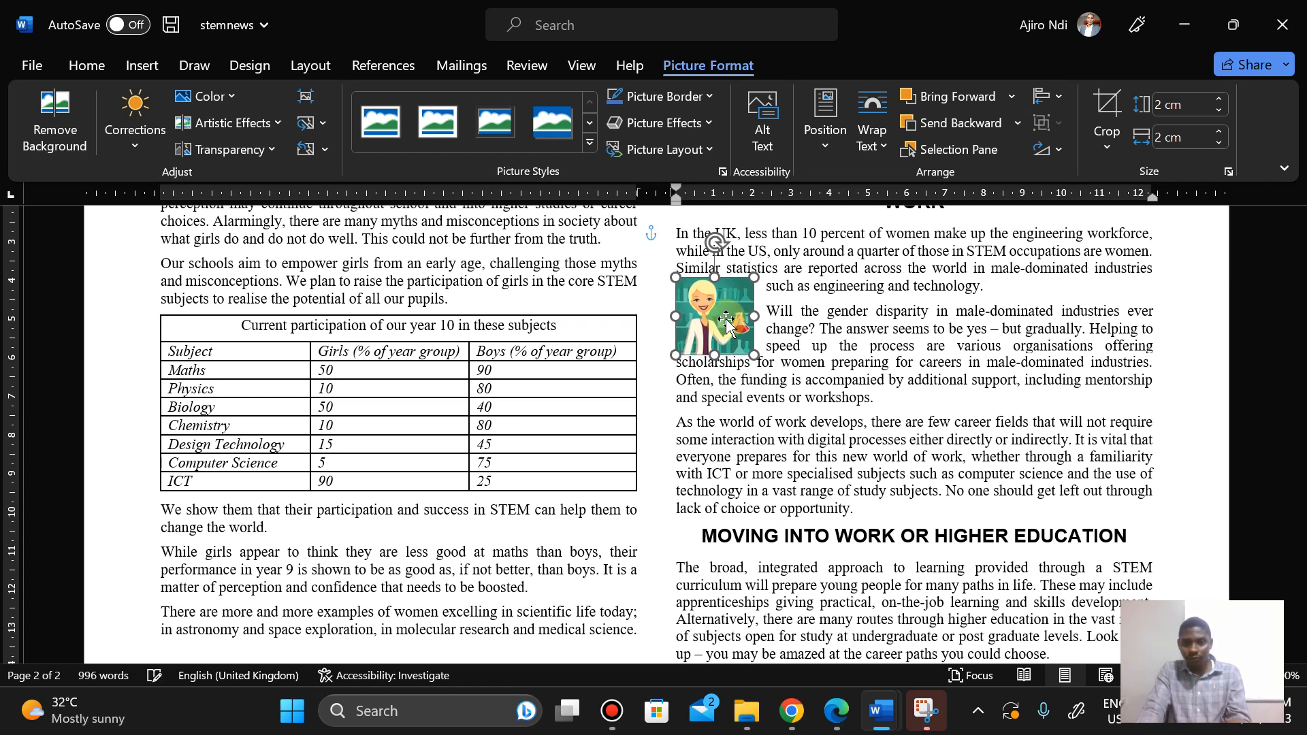
pyautogui.press('Down')
pyautogui.press('Down')
pyautogui.press('Down')
pyautogui.press('Down')
pyautogui.press('Down')
pyautogui.press('Down')
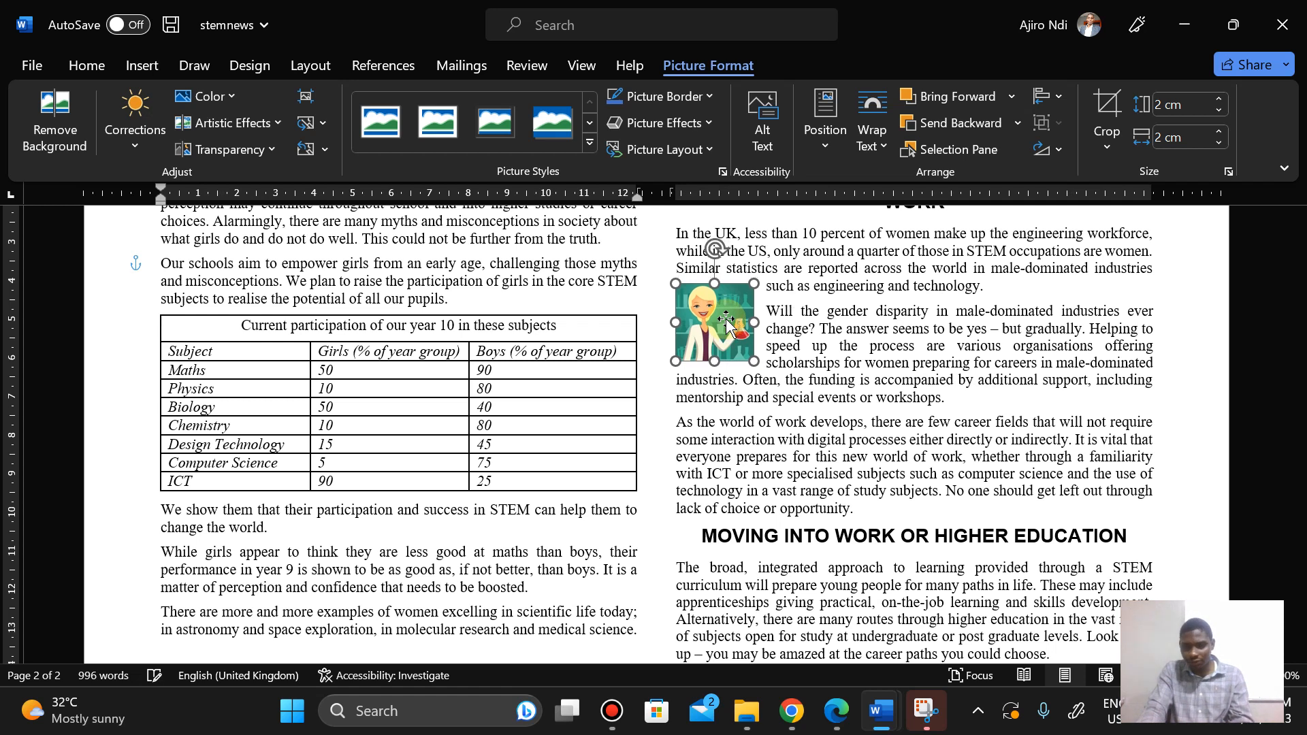
pyautogui.press('Down')
pyautogui.press('Down')
pyautogui.press('Down')
pyautogui.press('Down')
pyautogui.press('Down')
pyautogui.press('Down')
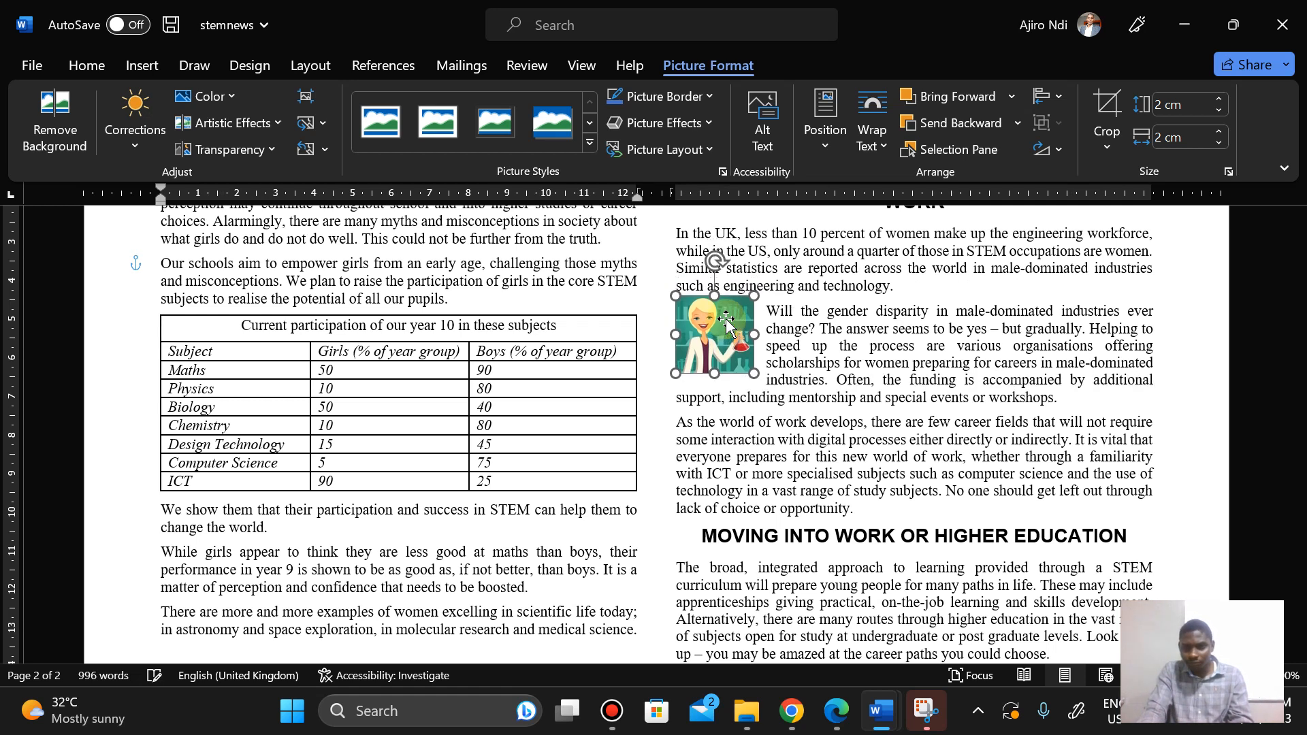
pyautogui.press('Down')
pyautogui.press('Down')
pyautogui.press('Down')
pyautogui.press('Down')
pyautogui.press('Down')
pyautogui.press('Down')
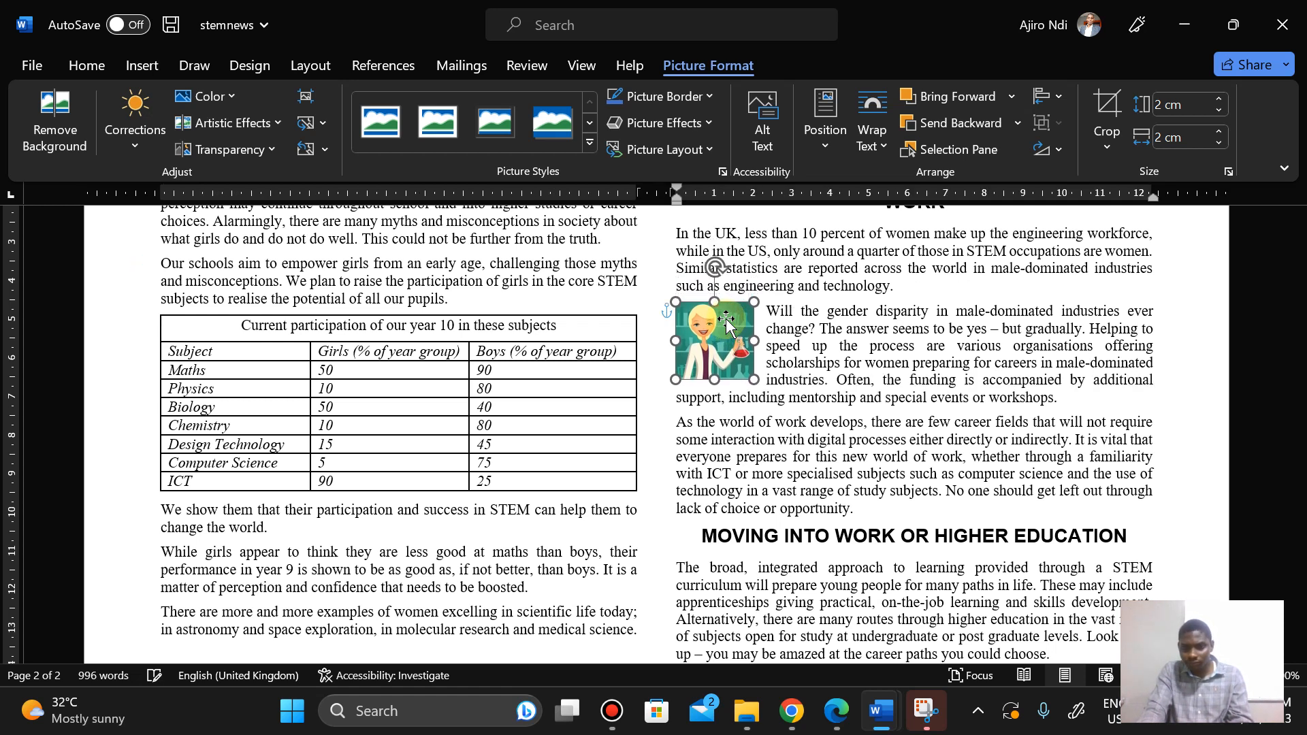
pyautogui.press('Down')
pyautogui.press('Down')
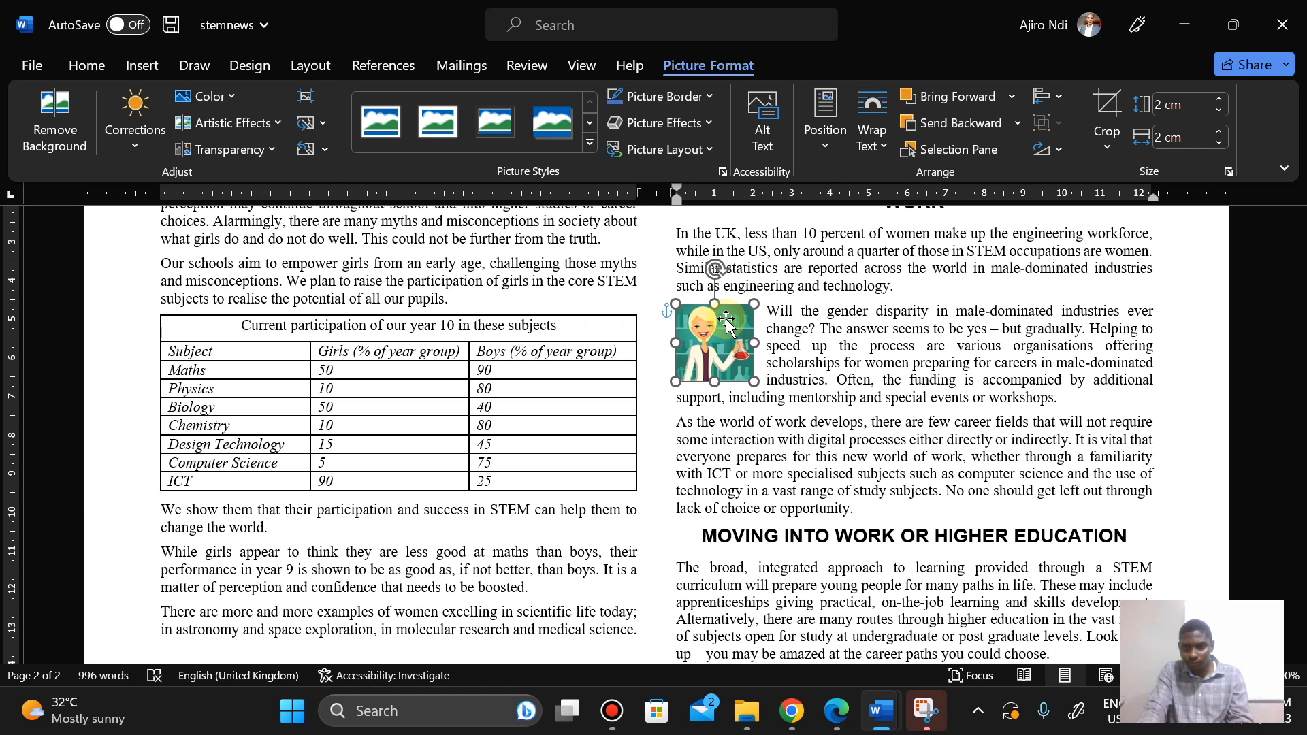
pyautogui.press('Left')
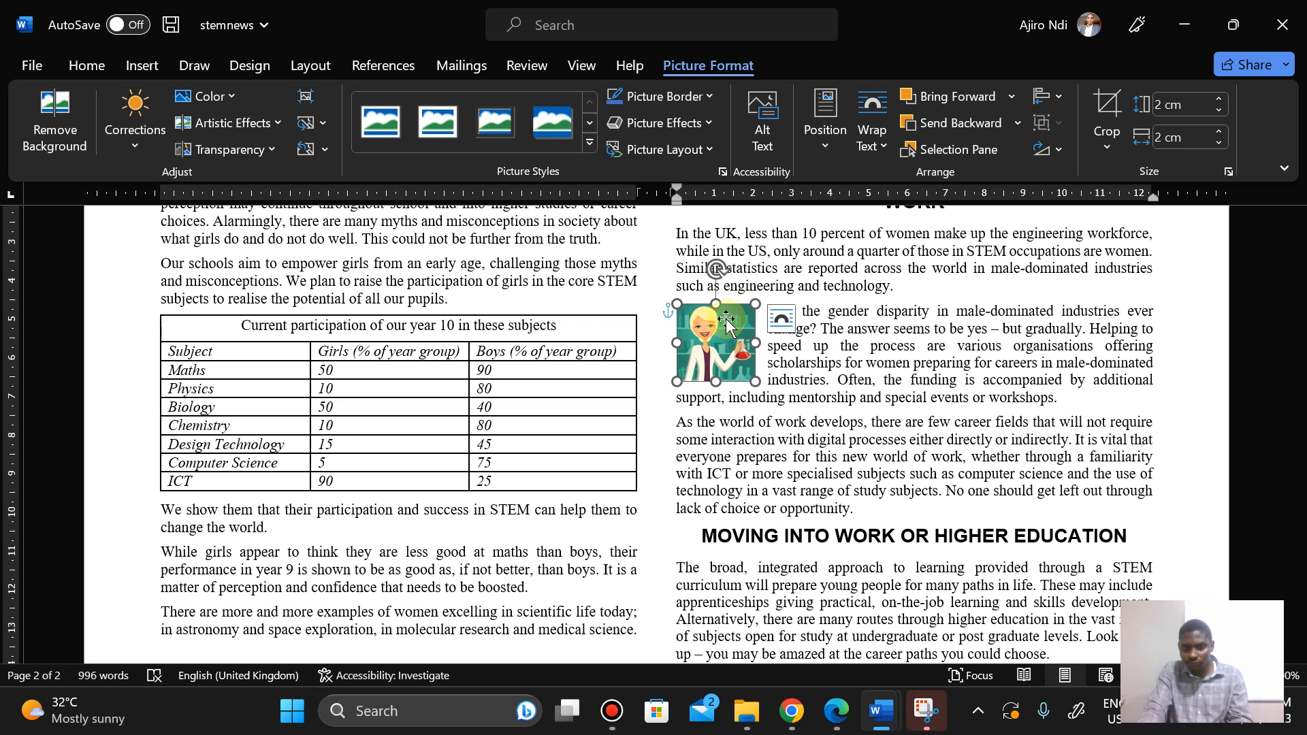
pyautogui.press('Right')
pyautogui.press('Right')
pyautogui.press('Right')
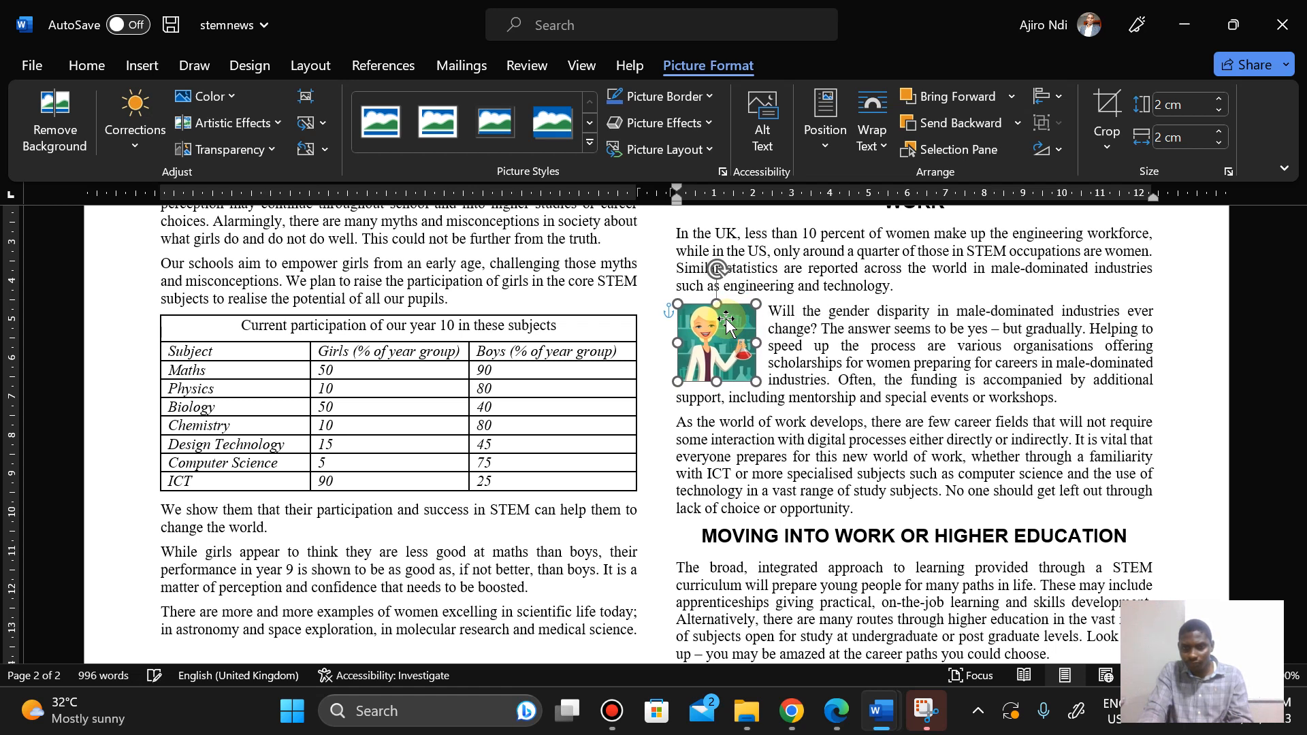
pyautogui.click(858, 364)
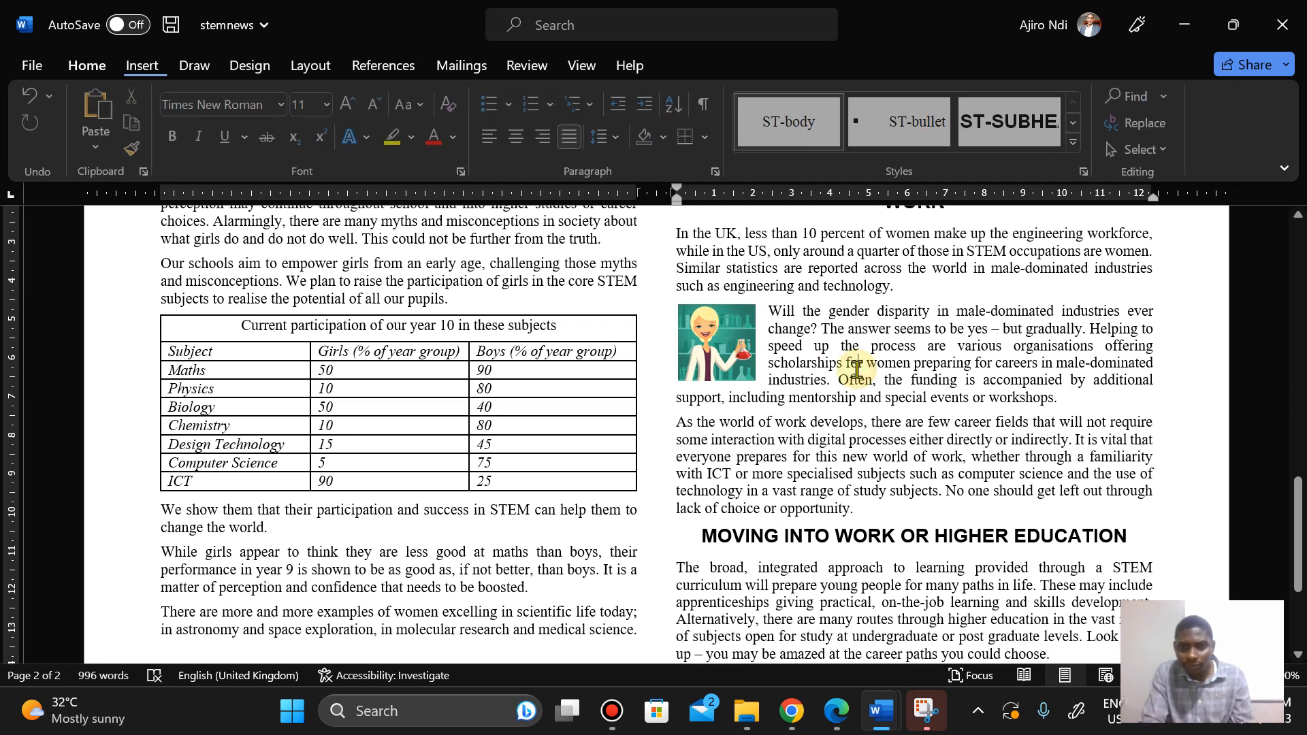
# Step: Change the scientist image's text wrapping to Square
pyautogui.click(738, 332)
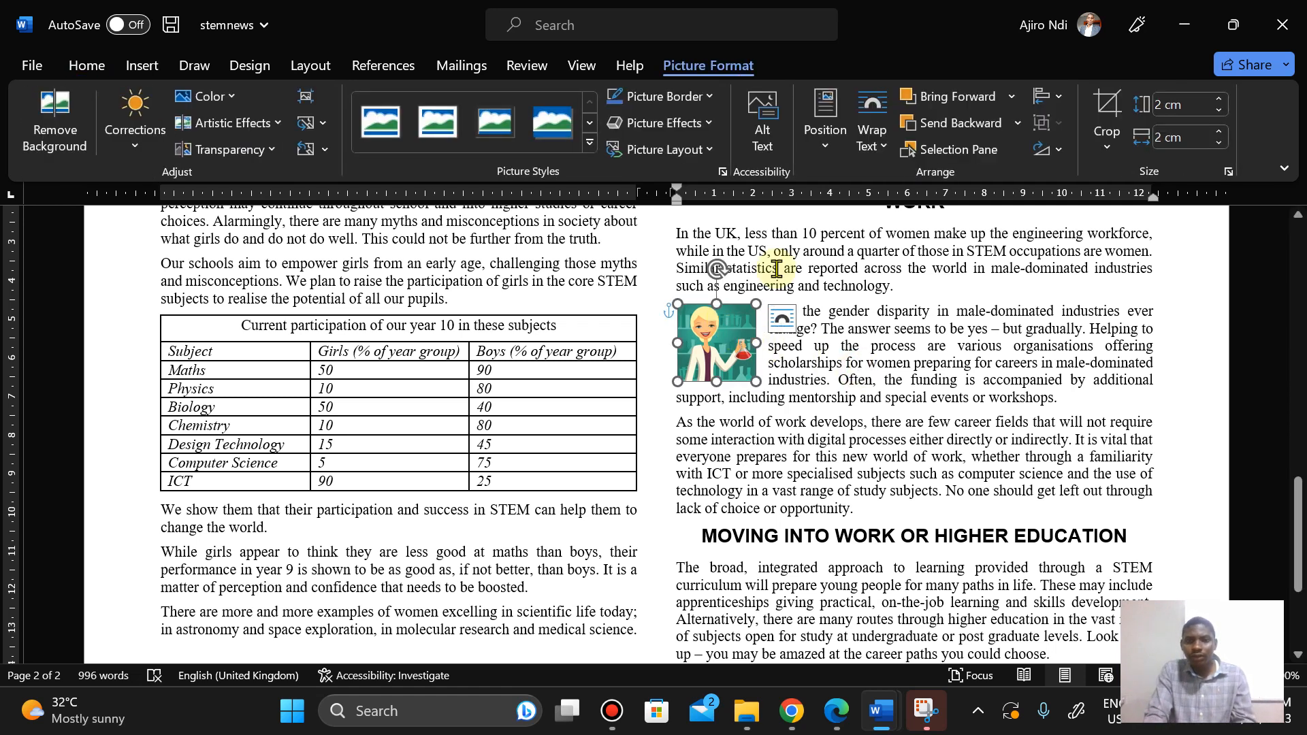
pyautogui.click(876, 155)
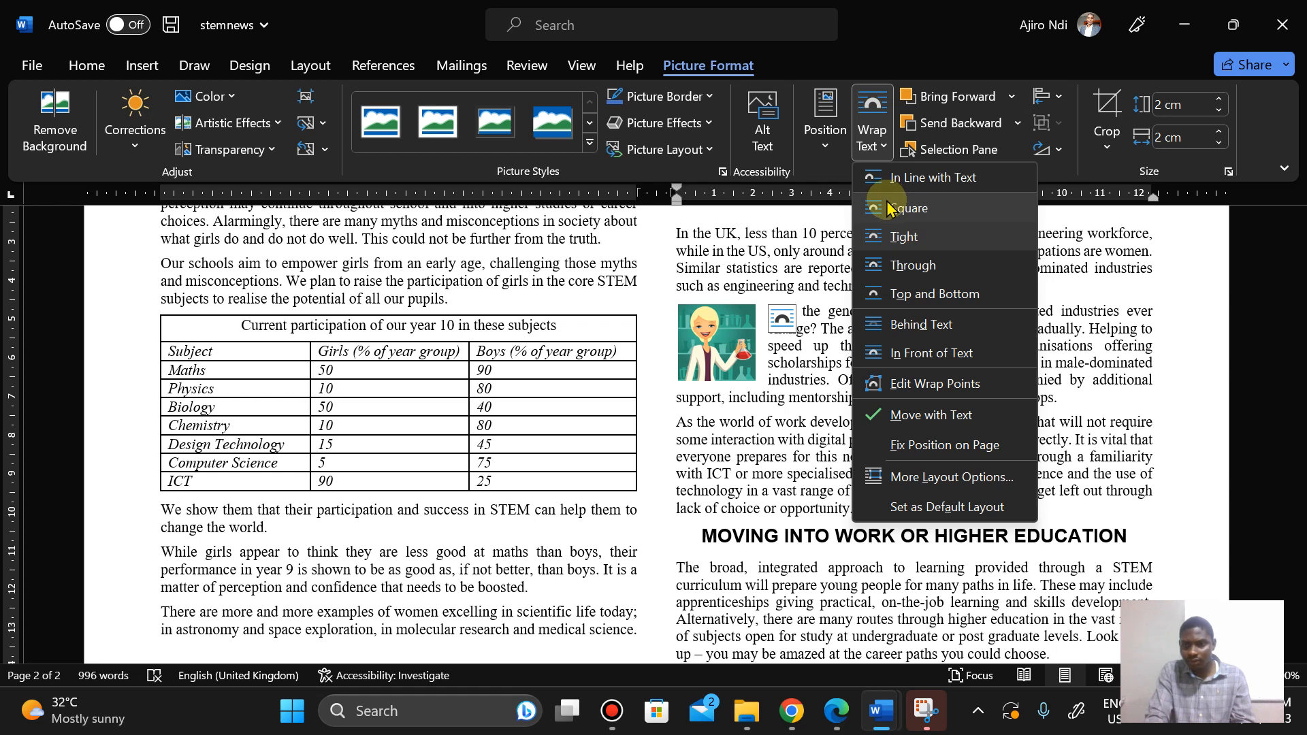
pyautogui.click(889, 208)
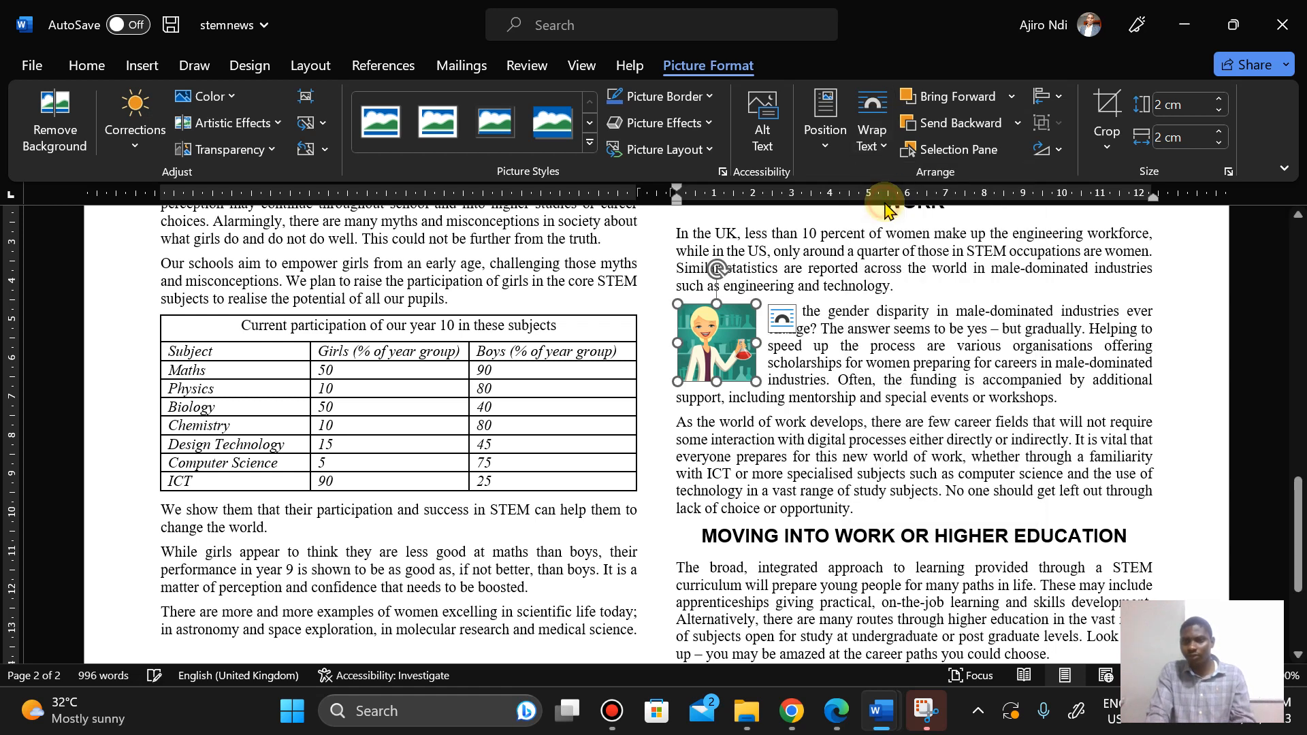
pyautogui.click(810, 375)
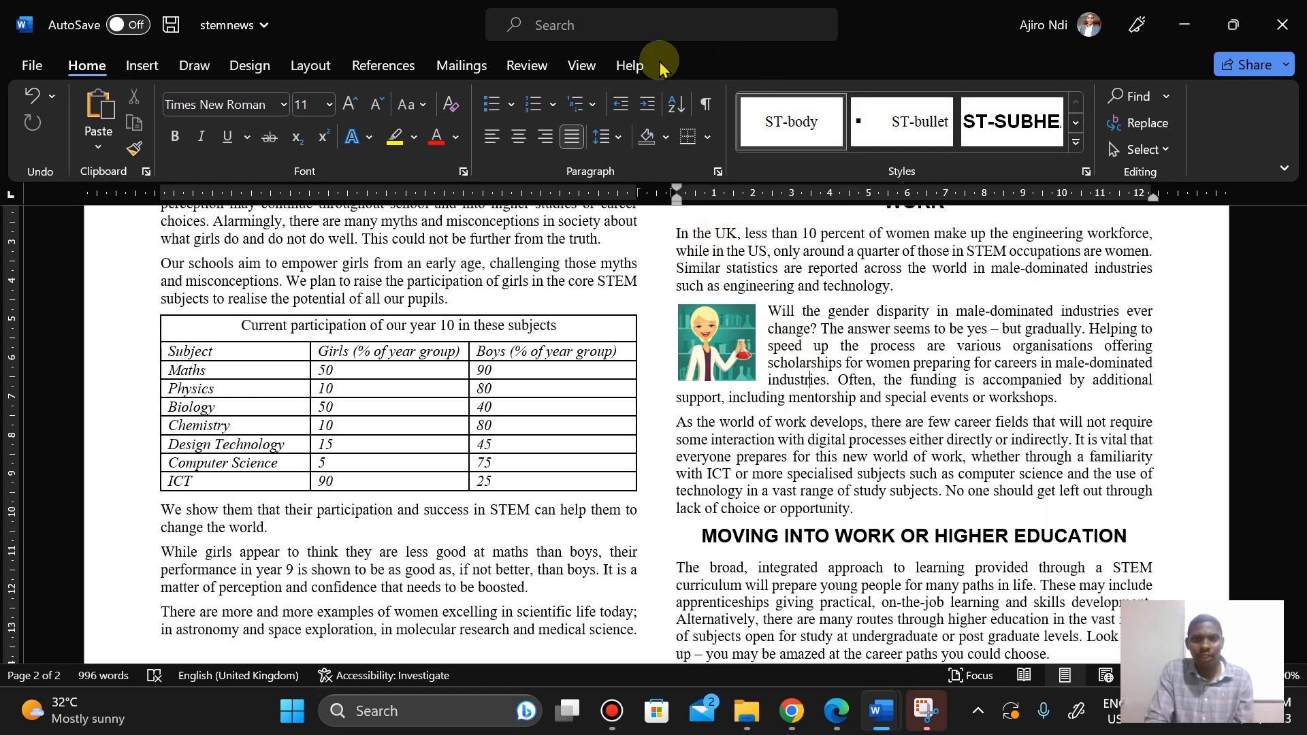
# Step: Nudge the image left onto the column margin using gridlines, then hide the gridlines
pyautogui.click(580, 64)
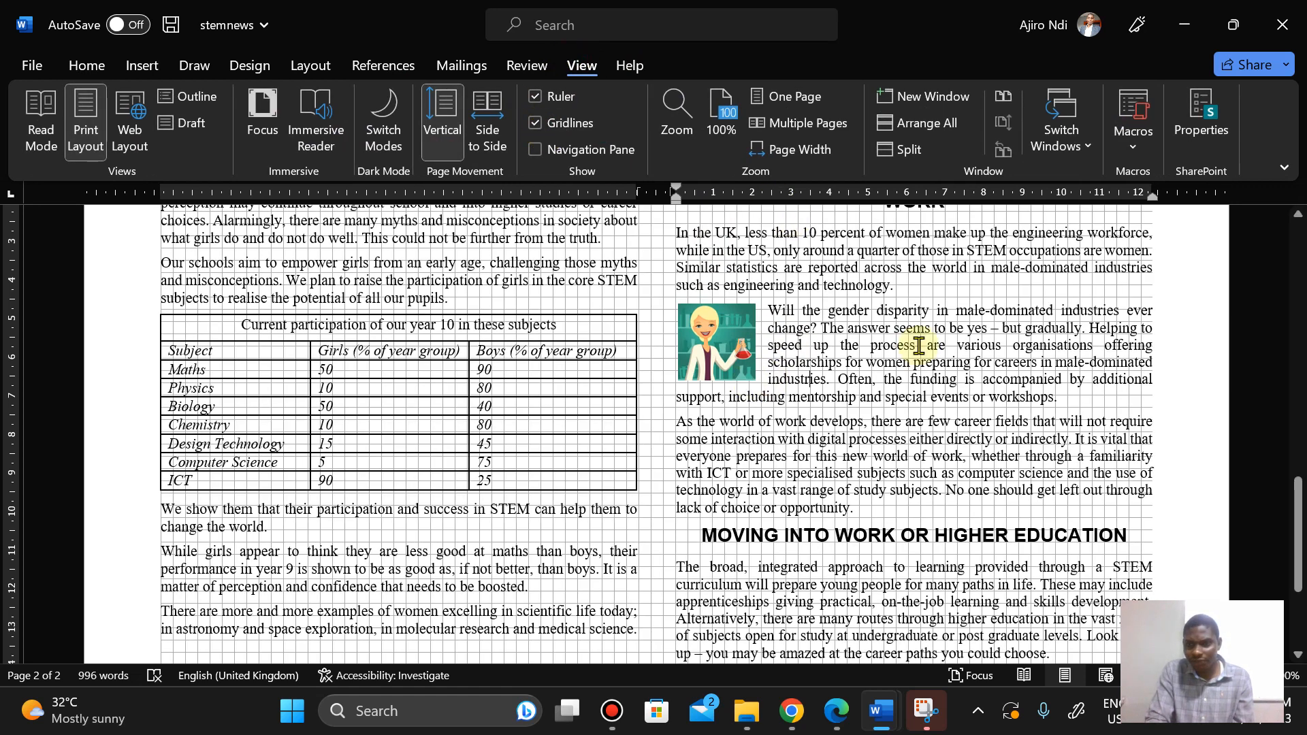
pyautogui.click(722, 344)
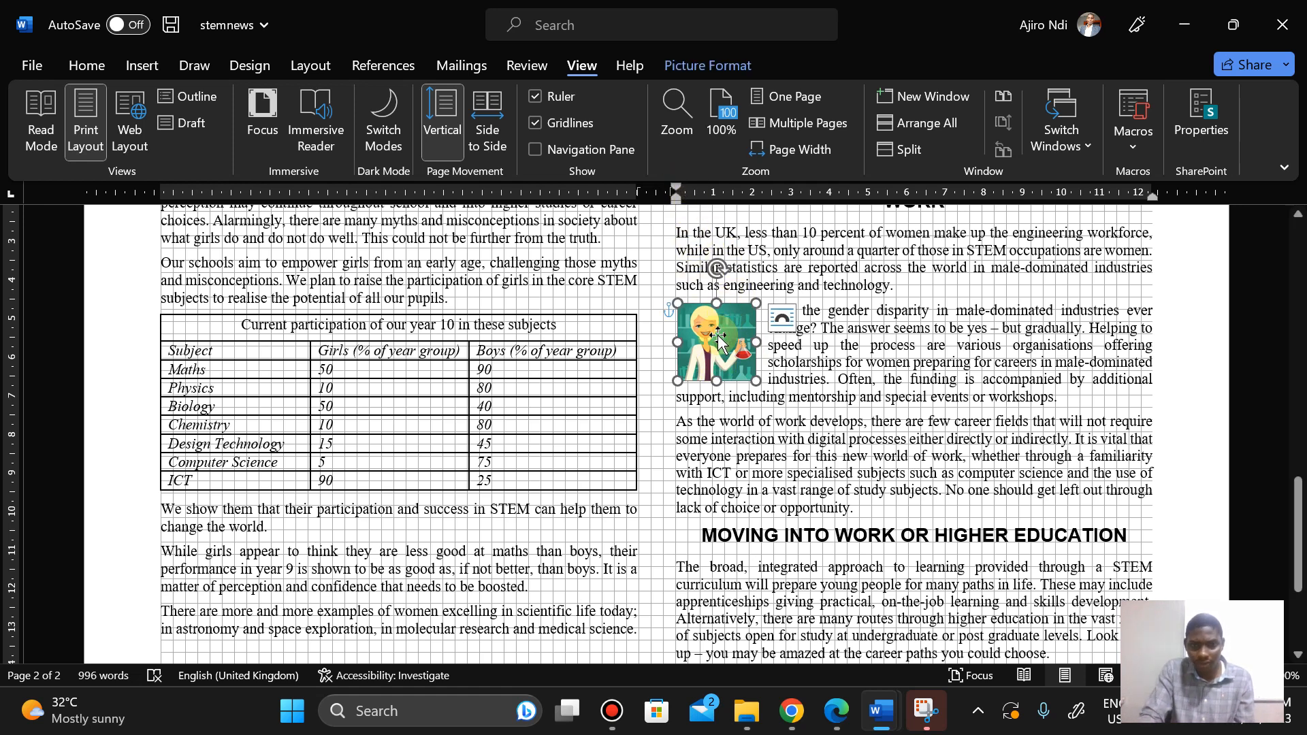
pyautogui.press('Left')
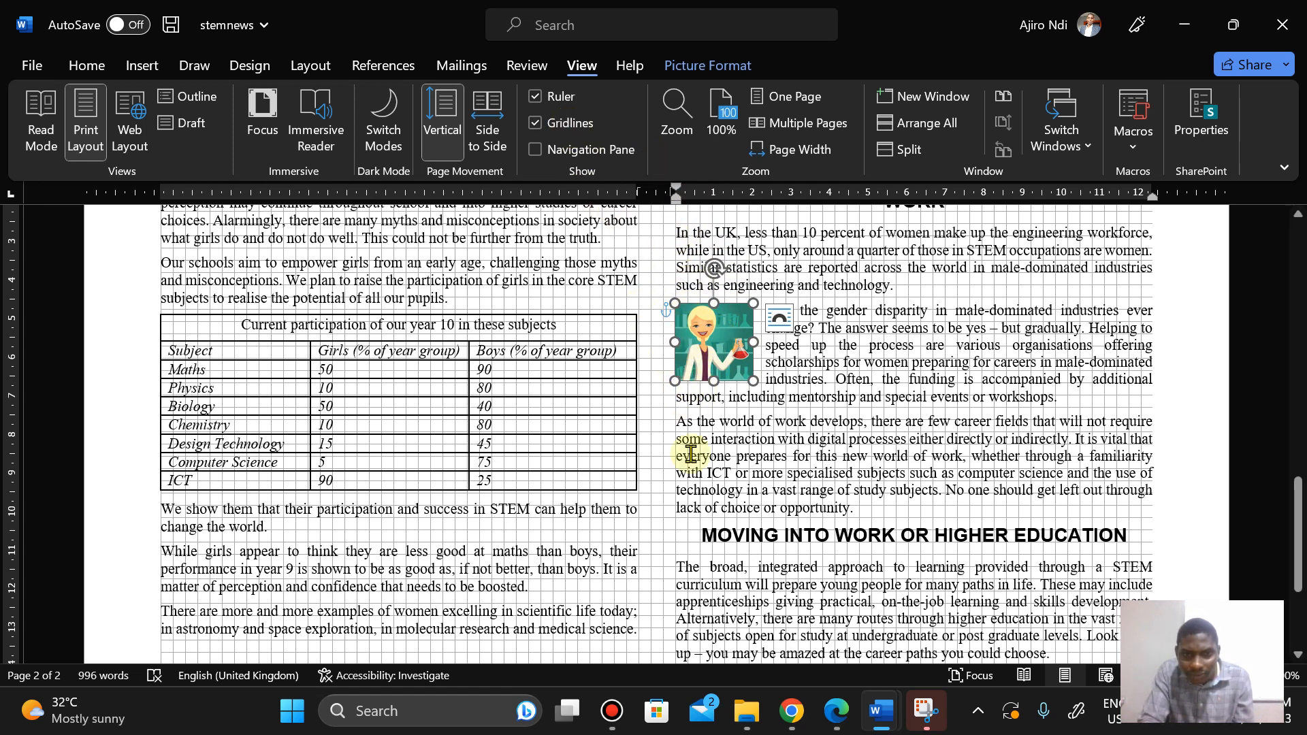
pyautogui.click(565, 124)
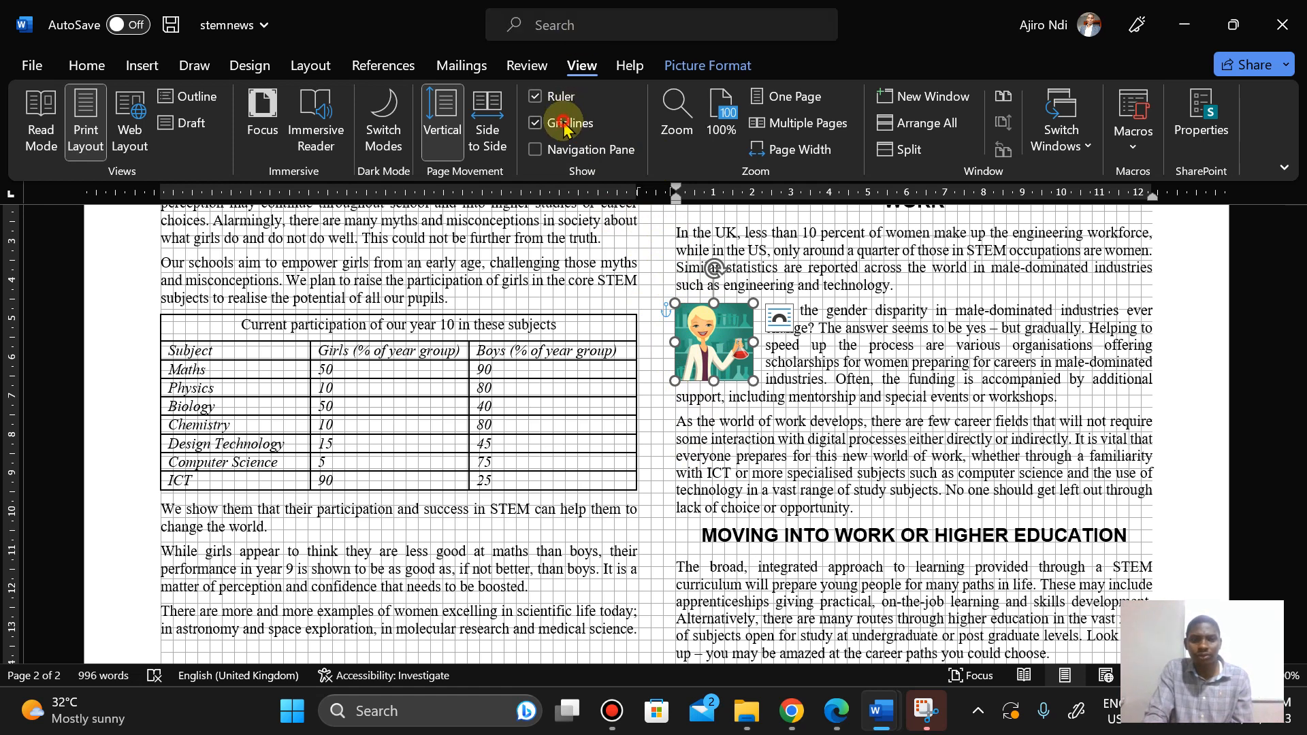
pyautogui.click(1006, 284)
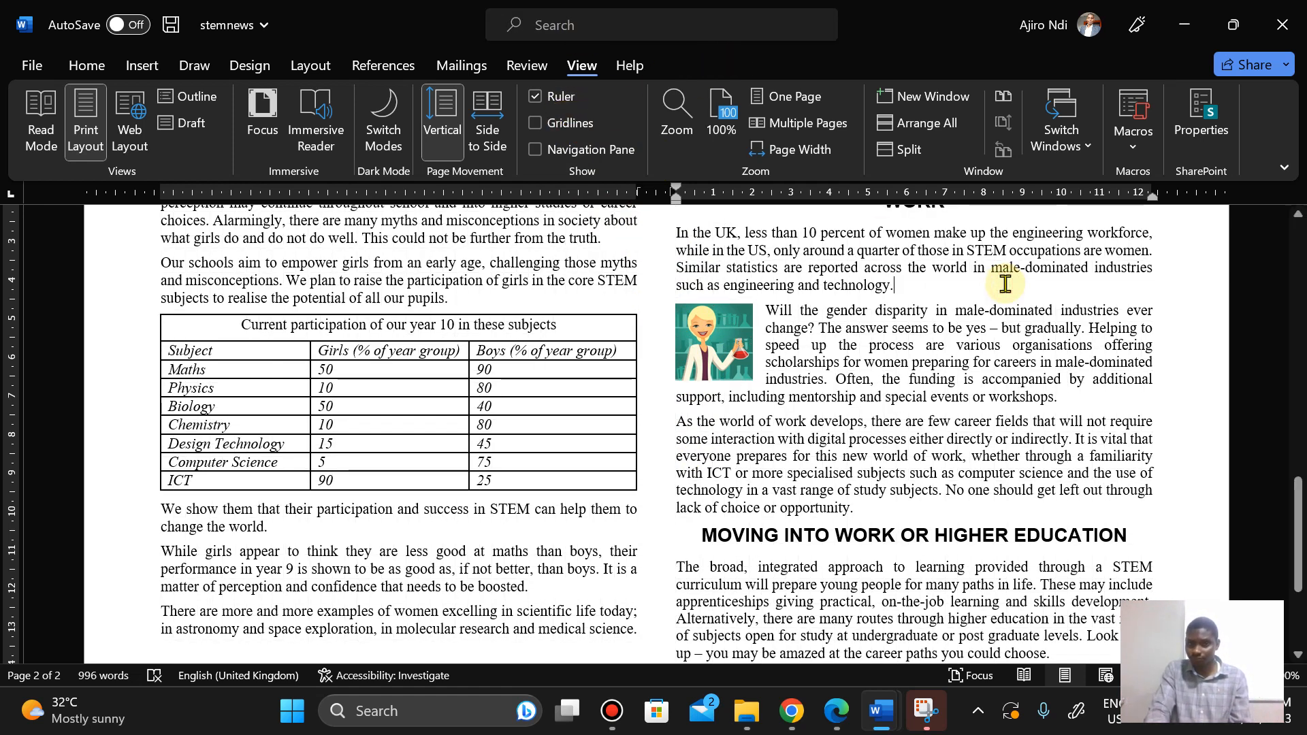
# Step: Switch to the exam paper and read the spell check and proofreading task
pyautogui.click(832, 727)
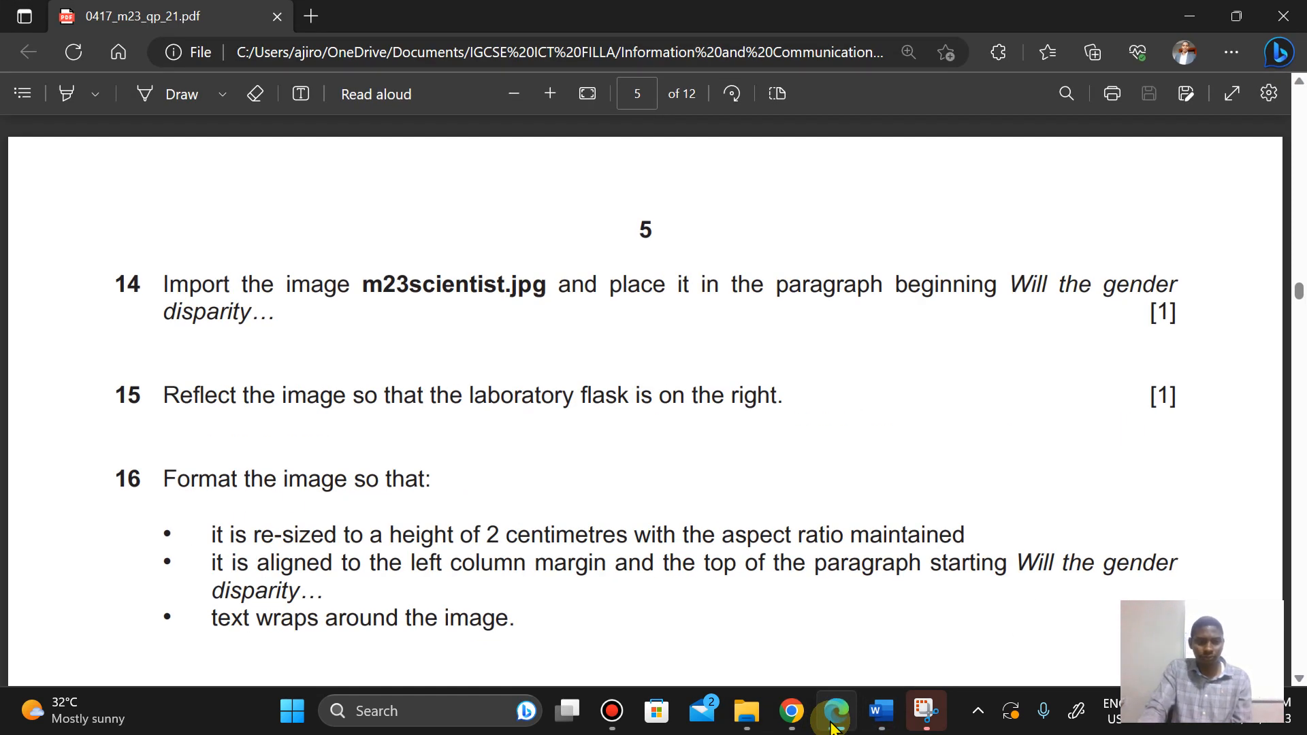
pyautogui.press('Down')
pyautogui.press('Down')
pyautogui.press('Down')
pyautogui.press('Down')
pyautogui.press('Down')
pyautogui.press('Down')
pyautogui.press('Down')
pyautogui.press('Down')
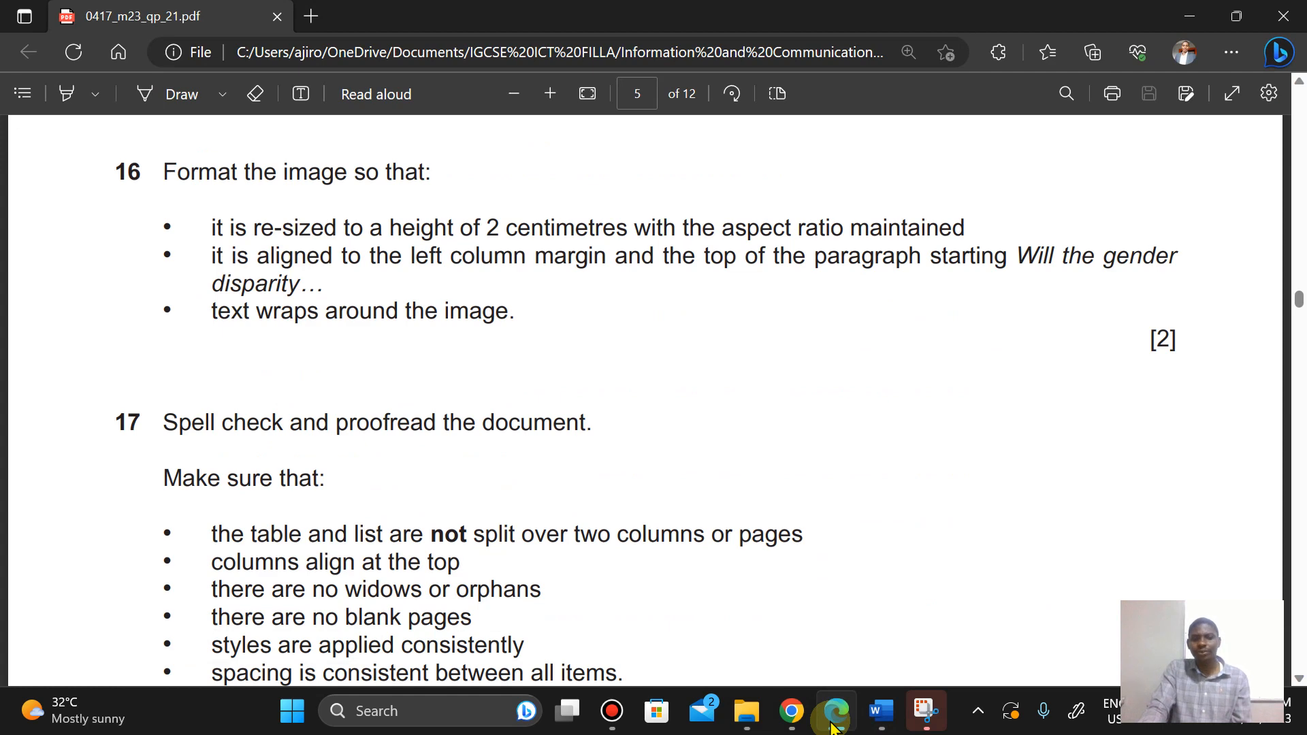
pyautogui.click(832, 727)
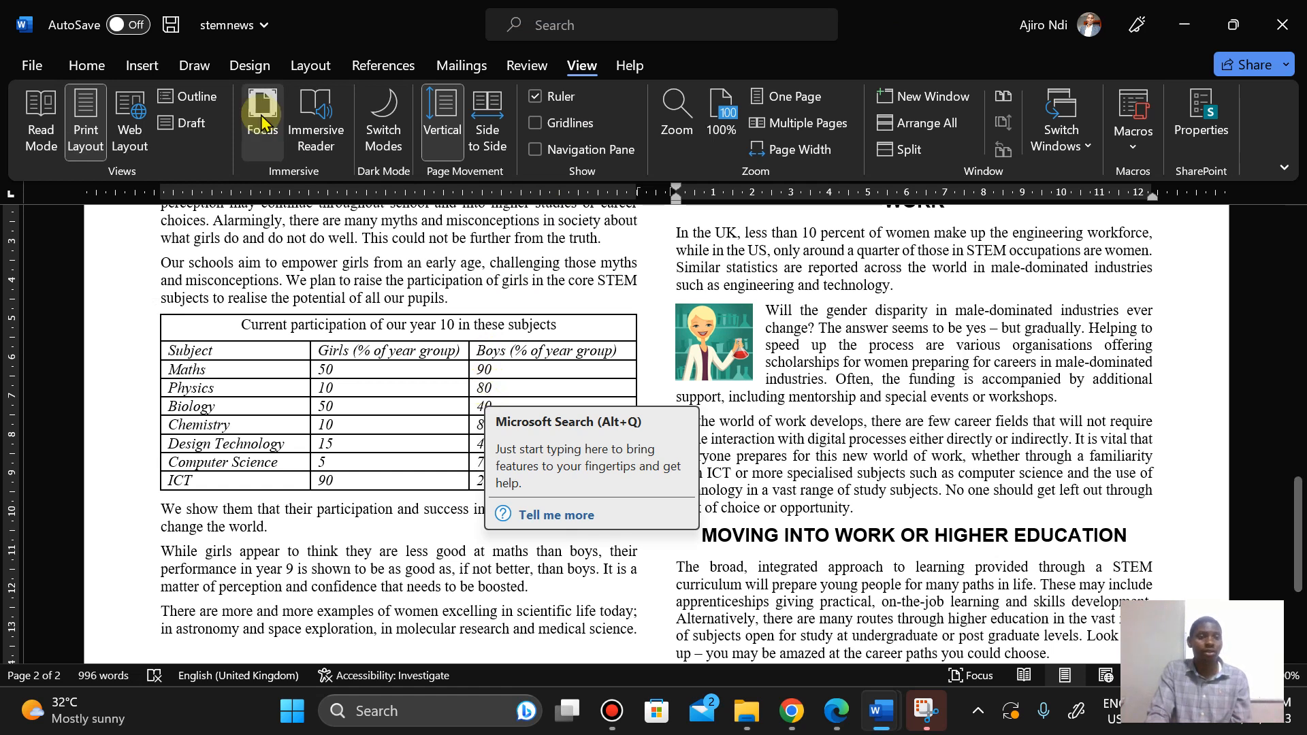
# Step: Run a spelling and grammar check, ignoring Tawaran and Robogals once each
pyautogui.click(529, 67)
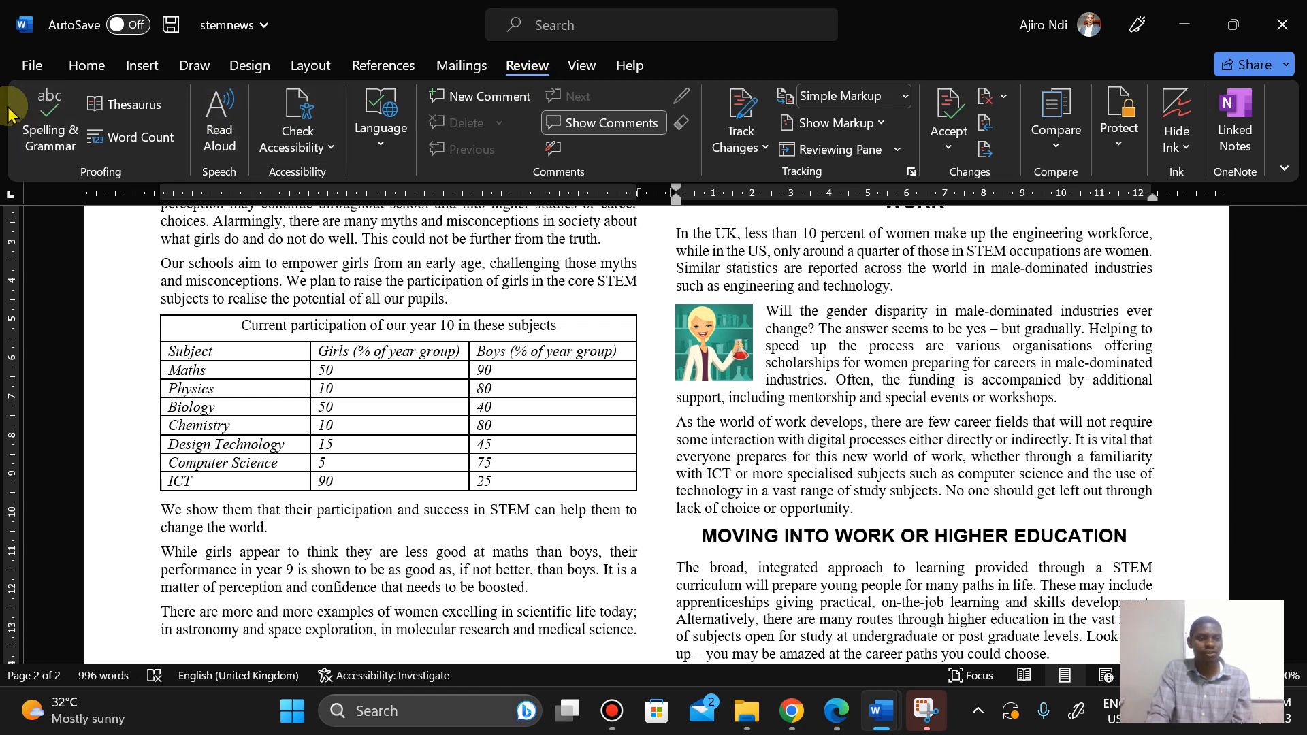
pyautogui.click(34, 125)
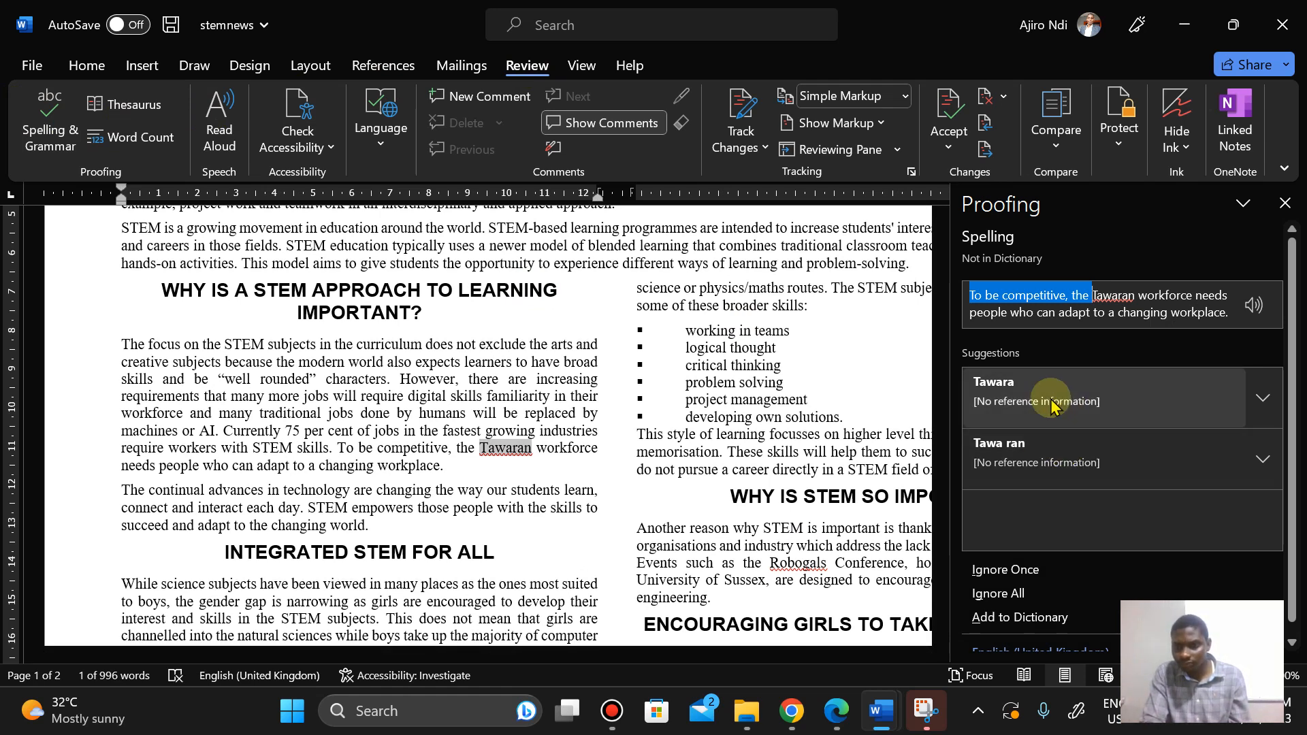
pyautogui.click(1044, 571)
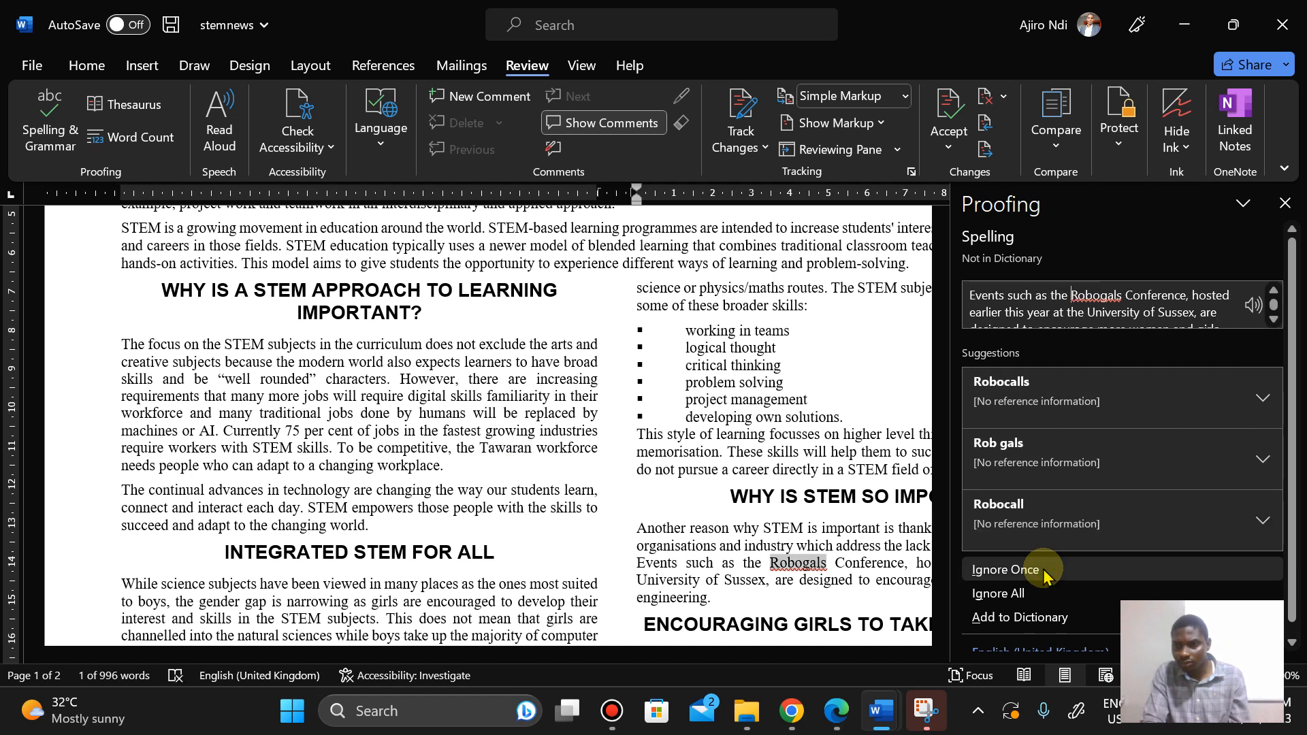
pyautogui.click(1045, 572)
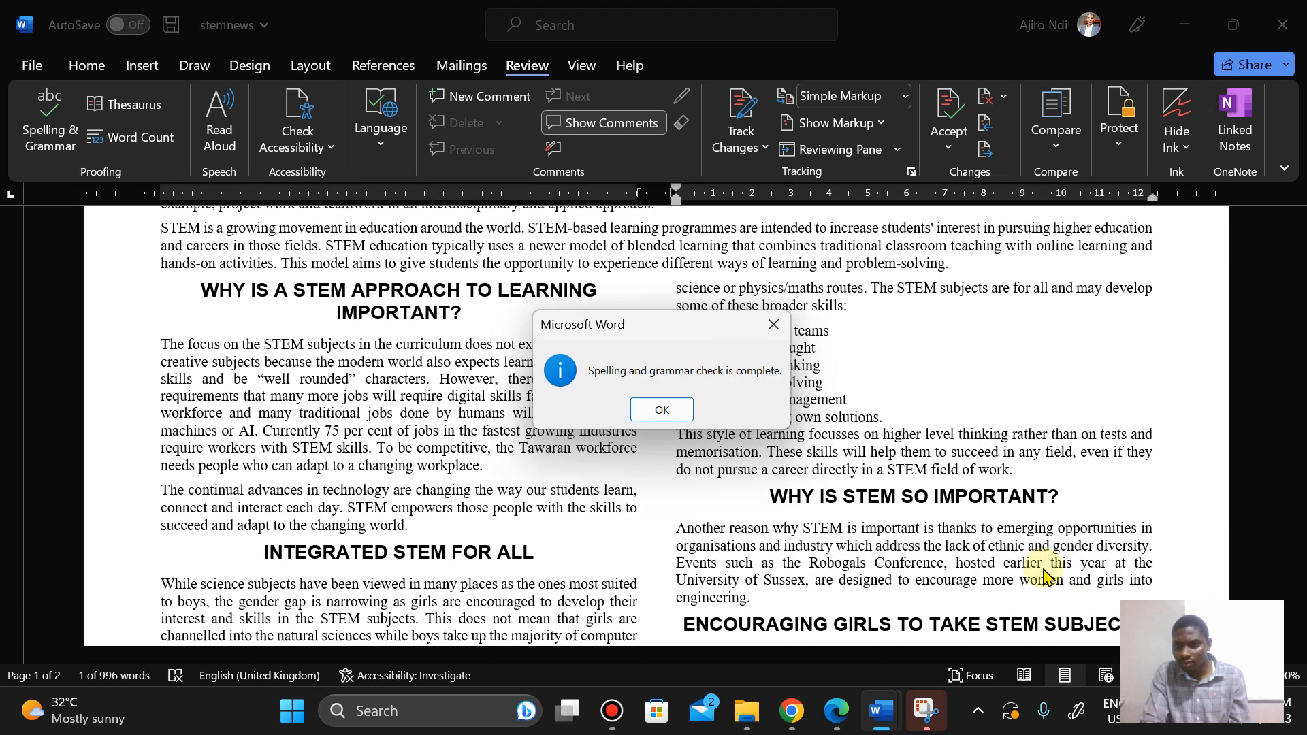
pyautogui.click(662, 410)
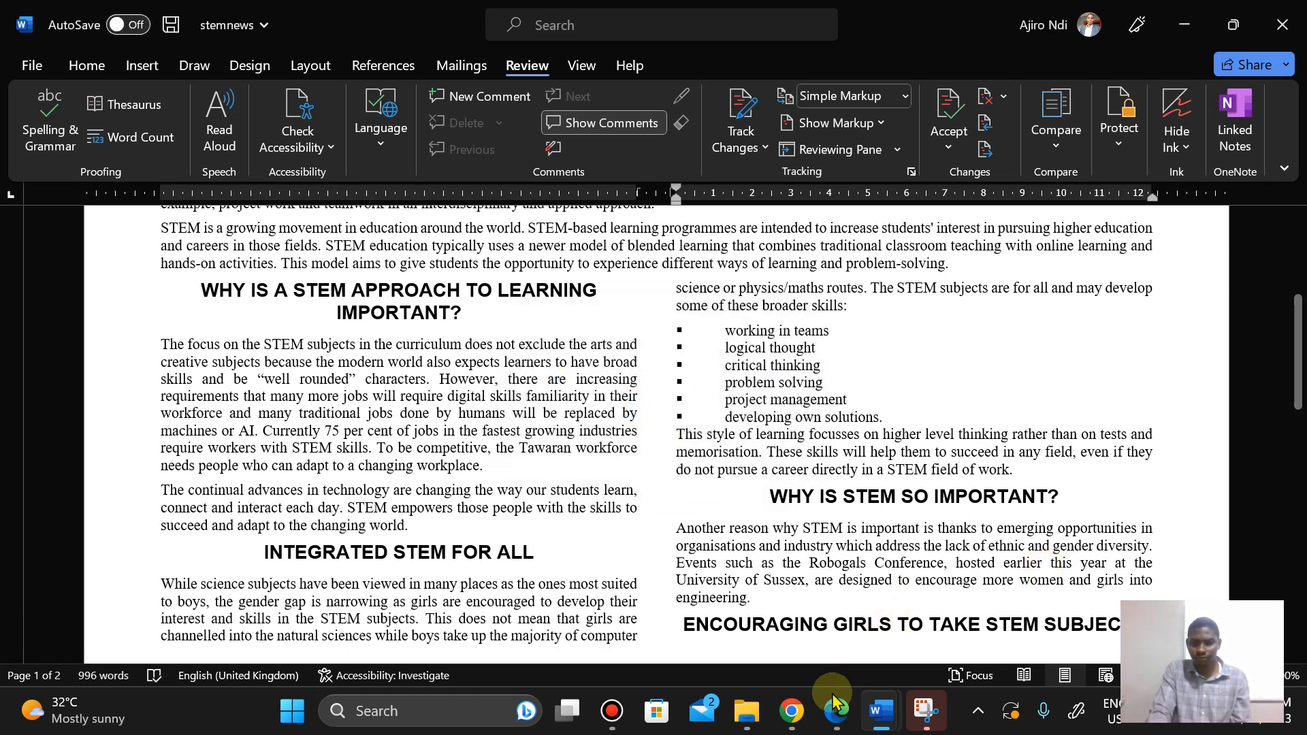
# Step: Compare the document's layout against the proofreading checklist in the exam paper
pyautogui.click(836, 721)
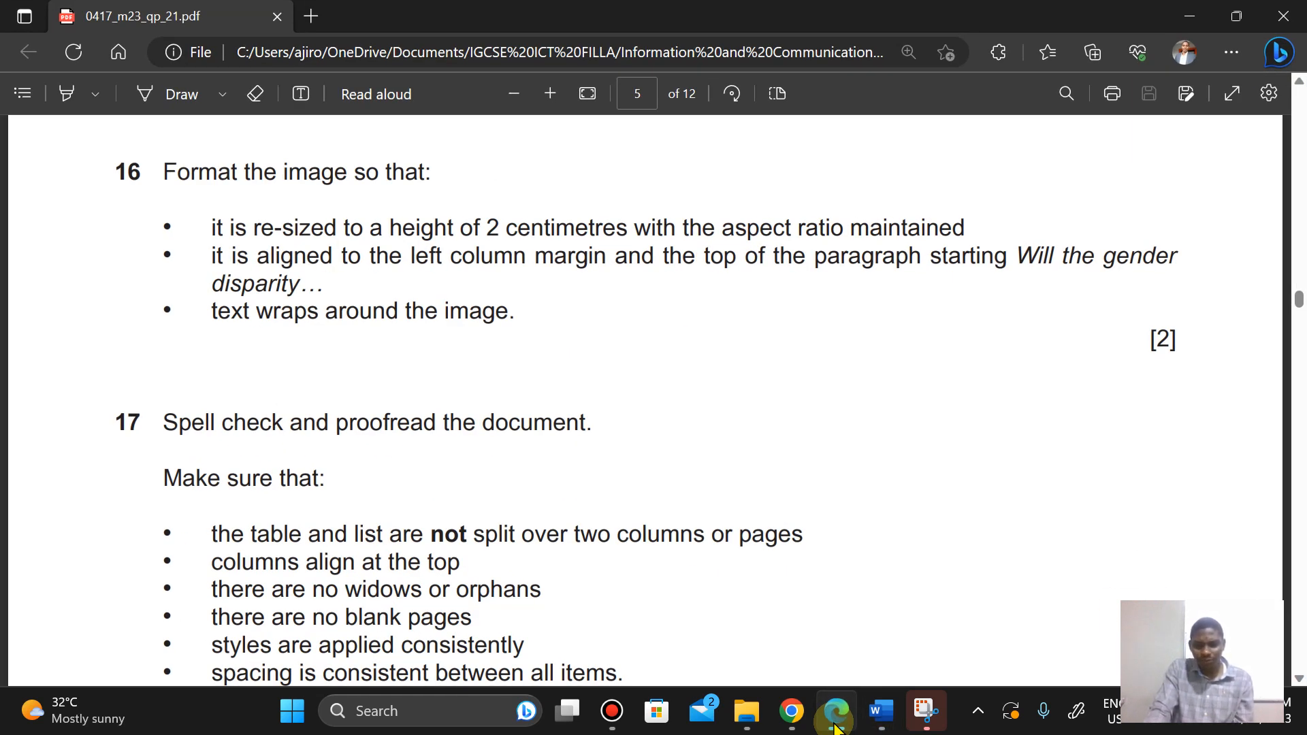
pyautogui.click(836, 723)
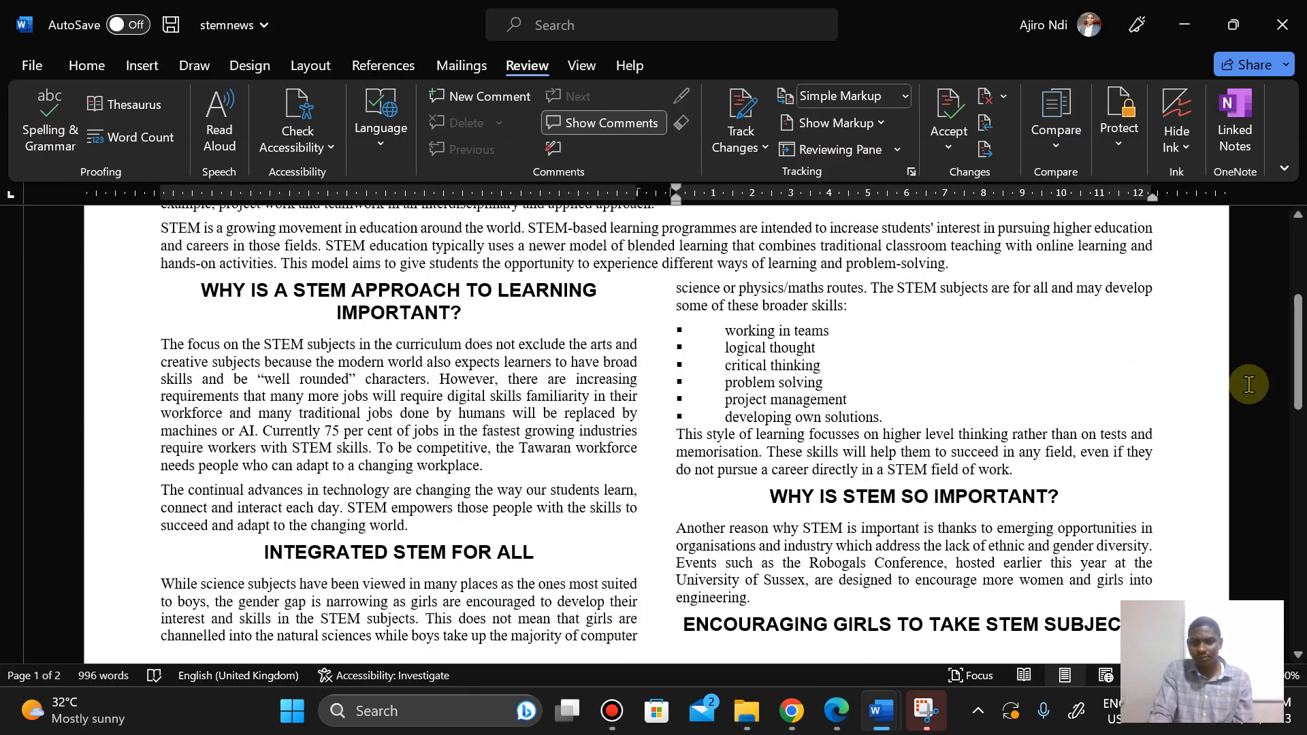
pyautogui.moveTo(1297, 366); pyautogui.dragTo(1294, 407)
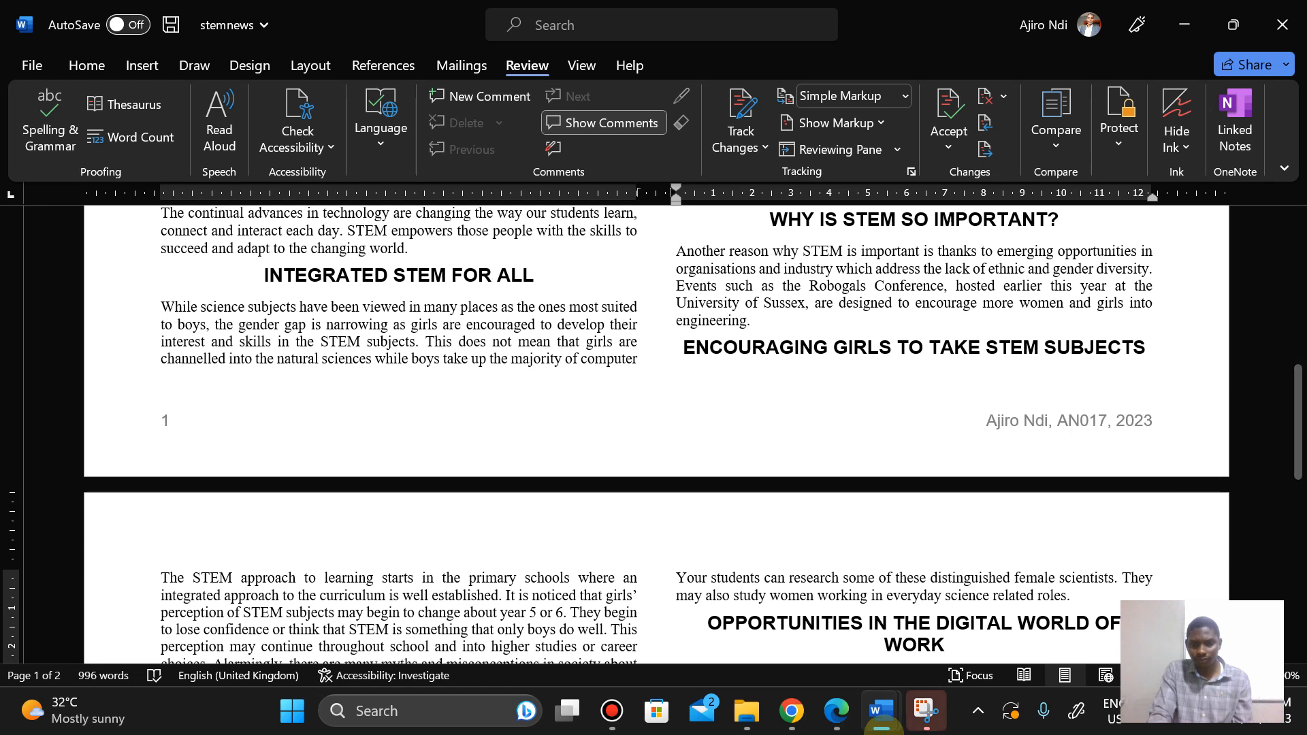
pyautogui.click(840, 727)
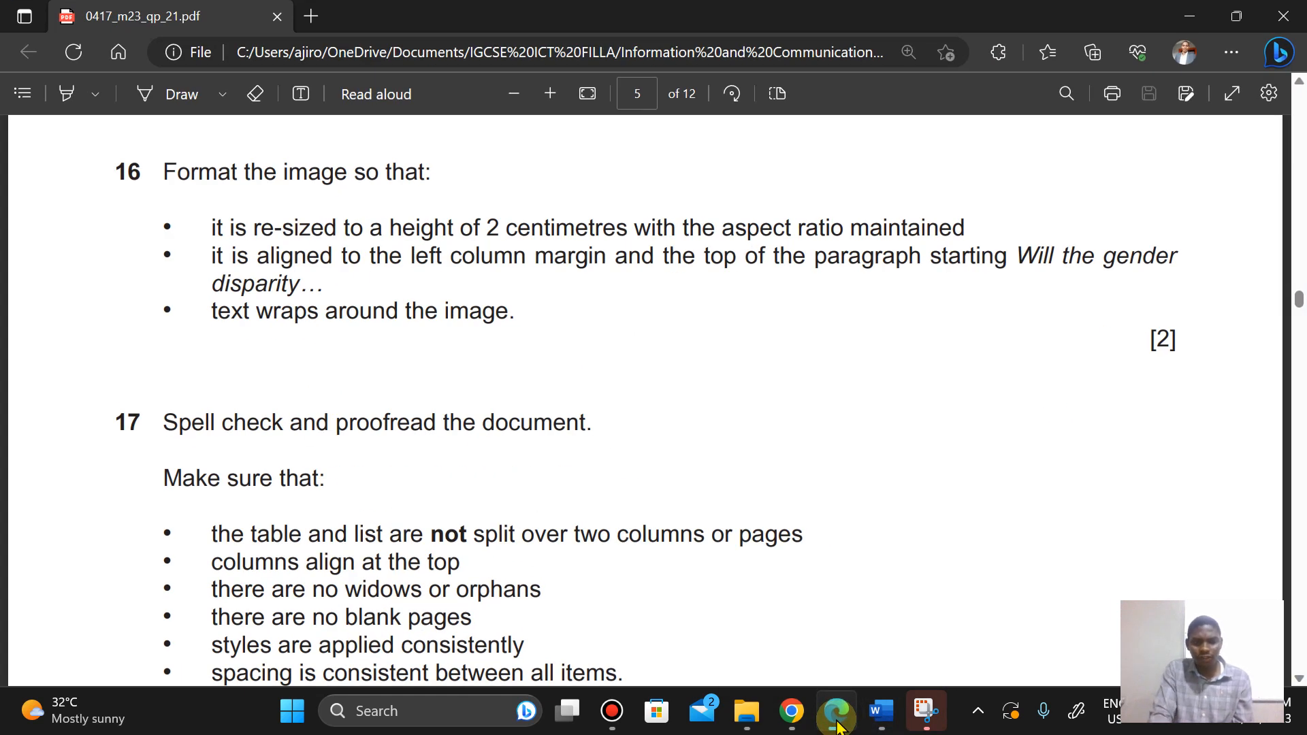
pyautogui.click(839, 727)
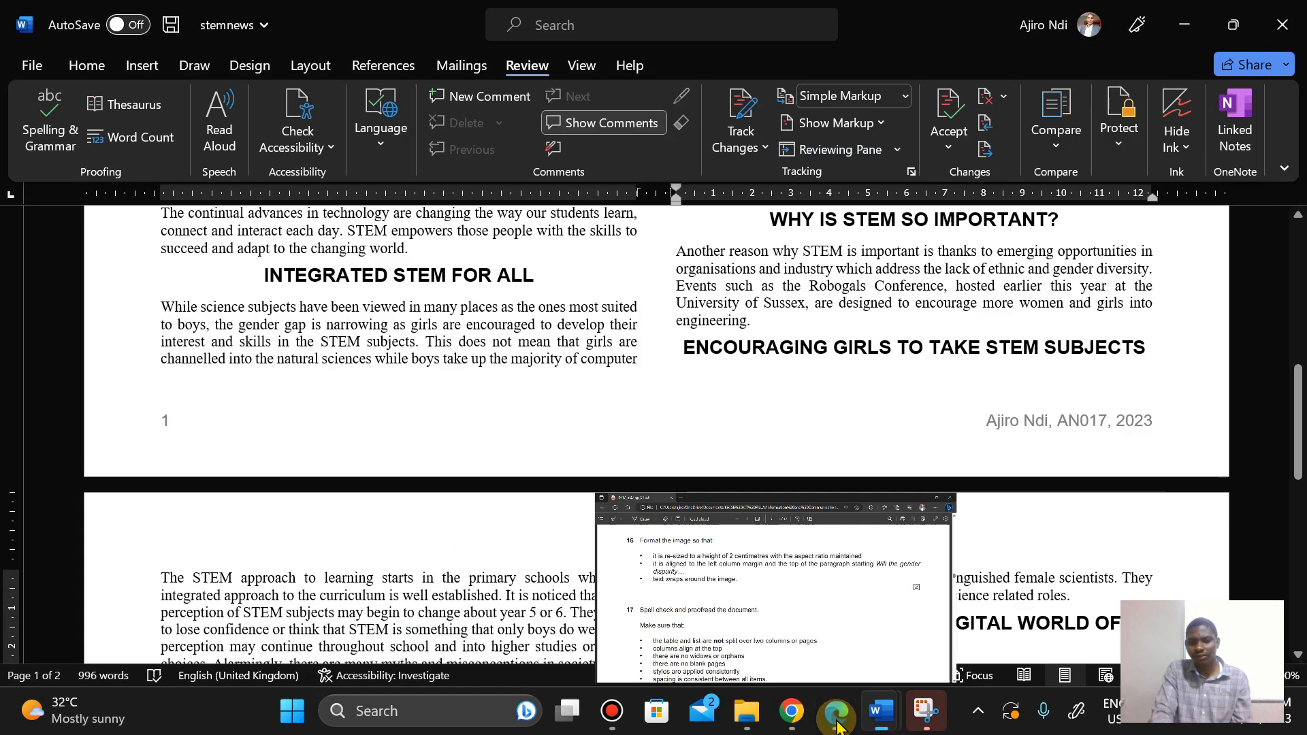
# Step: Add two blank lines after 'engineering.' so the ENCOURAGING GIRLS TO TAKE STEM SUBJECTS heading moves to page 2
pyautogui.click(780, 316)
pyautogui.press('Return')
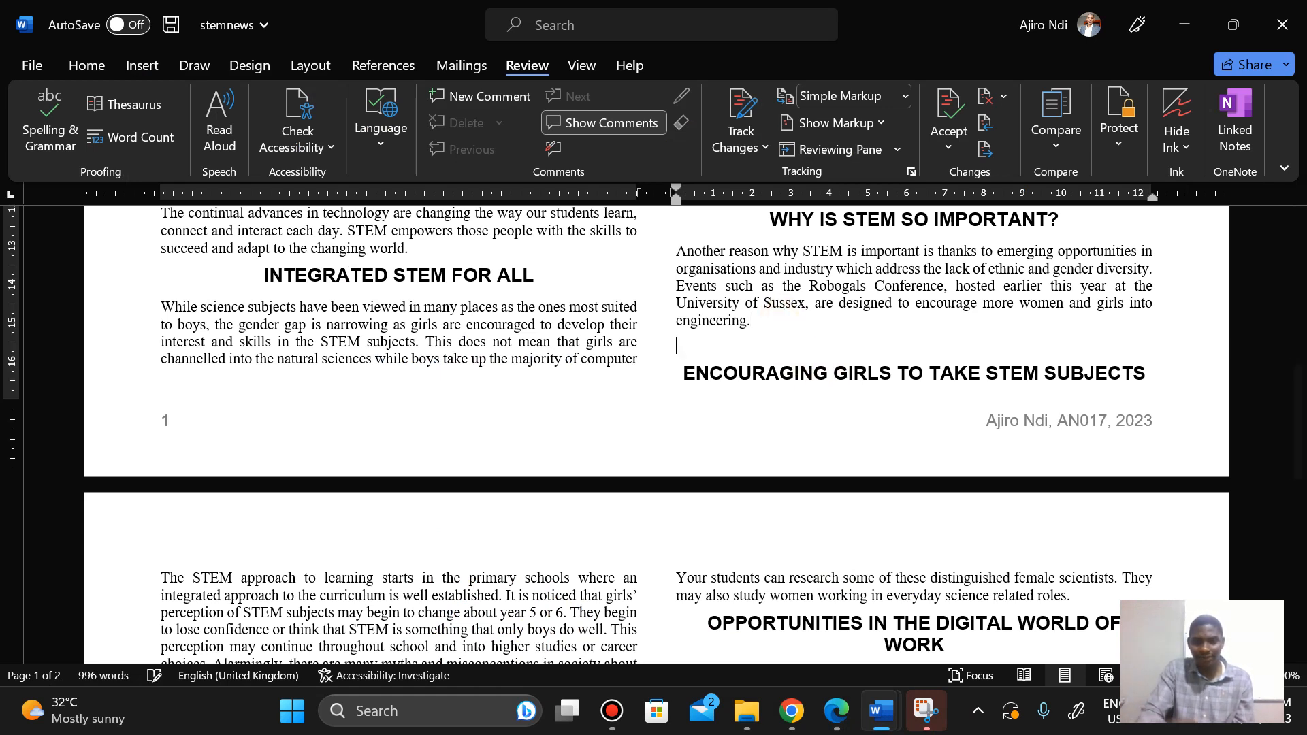
pyautogui.press('Return')
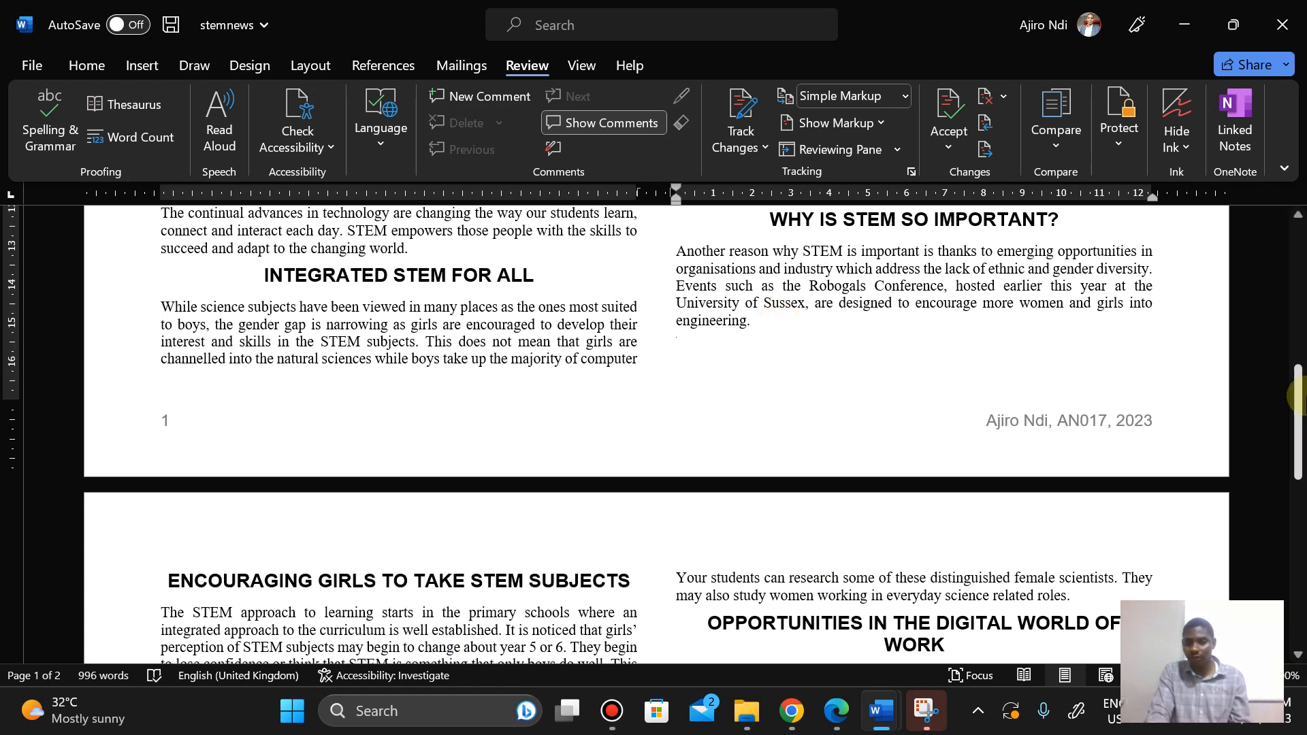
# Step: Review the layout of page 2 and recheck the proofreading checklist in the exam paper
pyautogui.click(1299, 408)
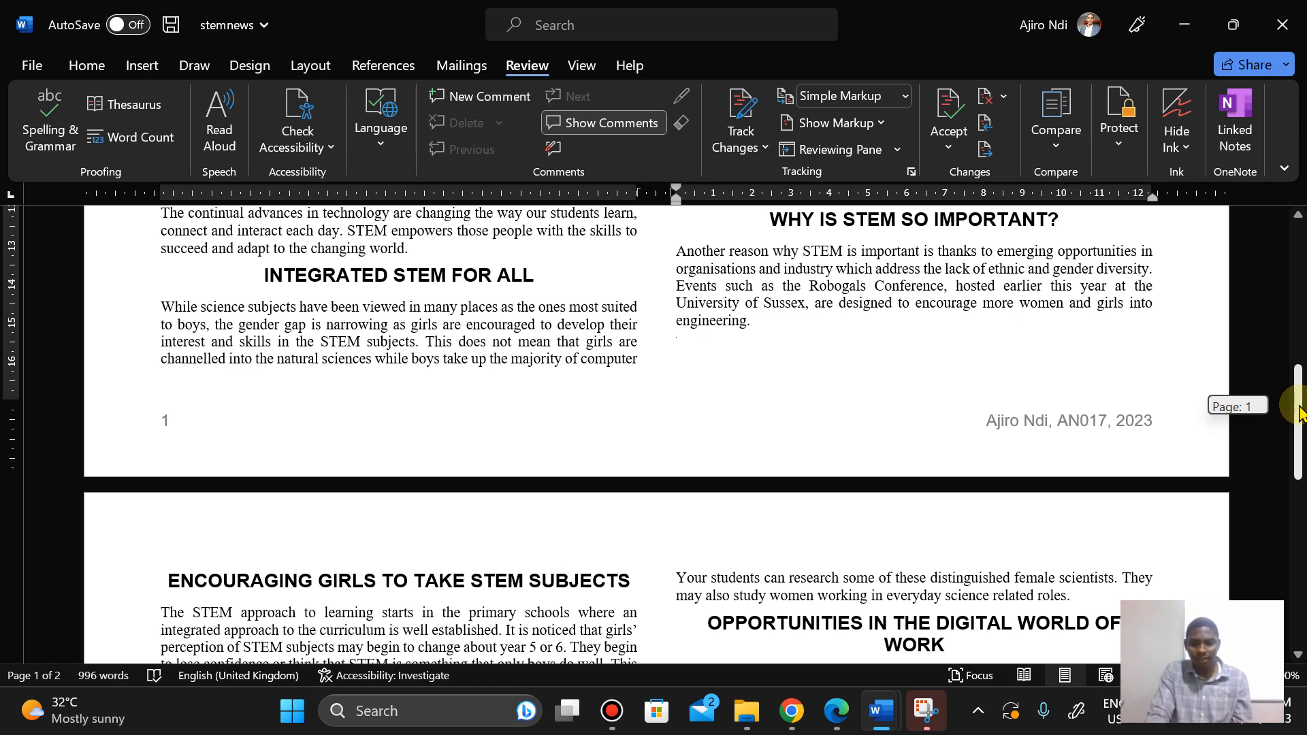
pyautogui.moveTo(1299, 409); pyautogui.dragTo(1299, 463)
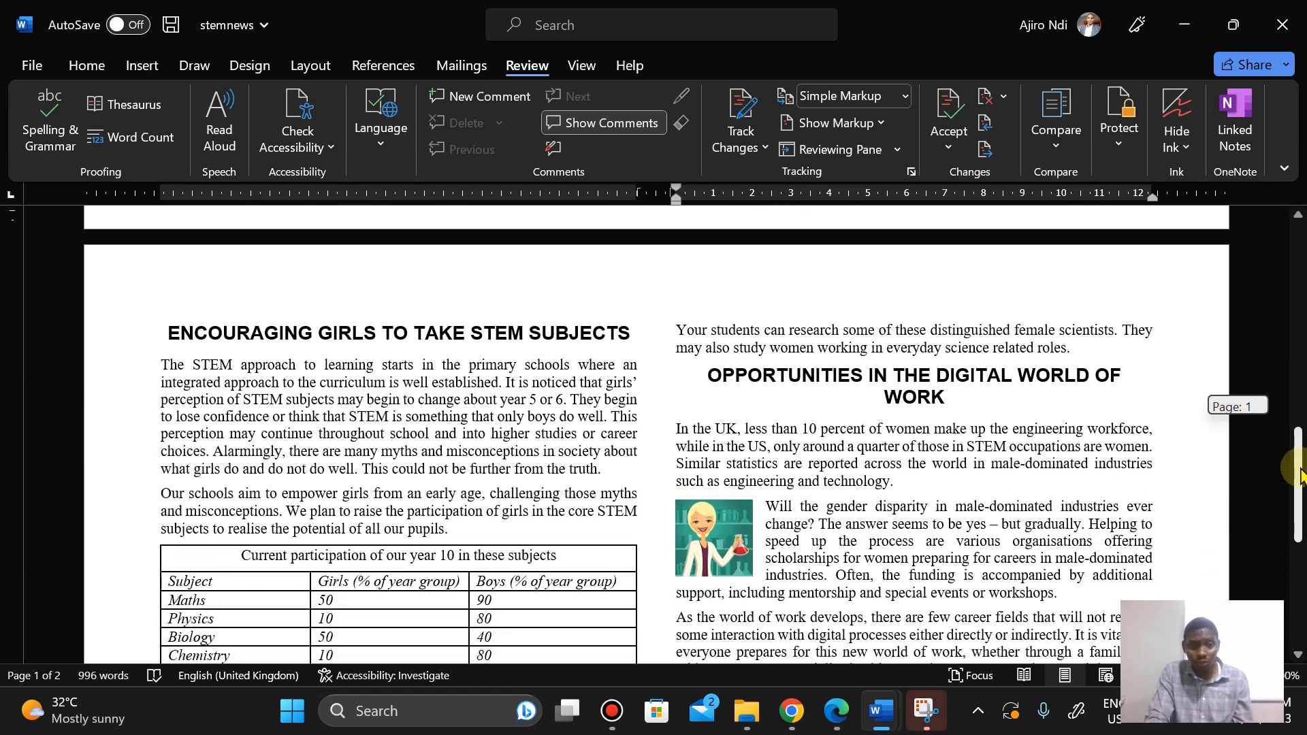
pyautogui.moveTo(1301, 474)
pyautogui.mouseDown()
pyautogui.moveTo(1299, 446)
pyautogui.moveTo(1297, 579)
pyautogui.moveTo(1298, 477)
pyautogui.mouseUp()
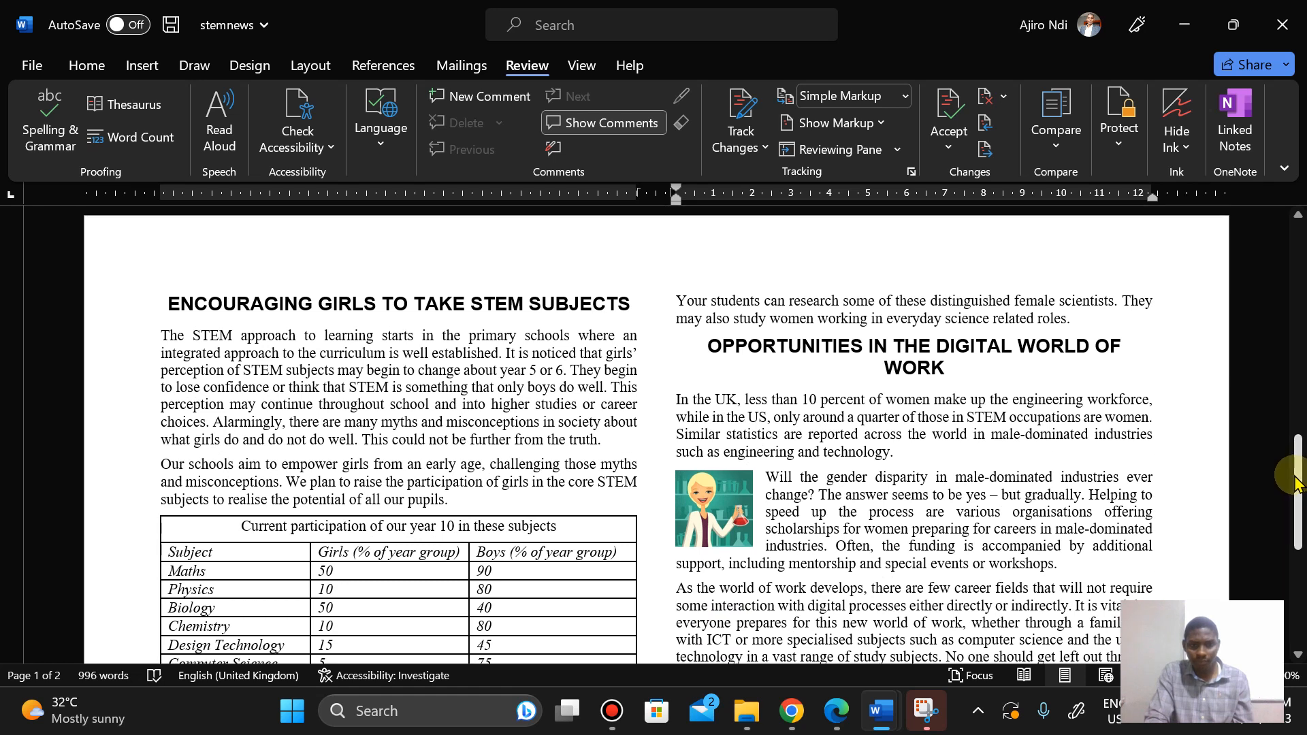
pyautogui.click(837, 710)
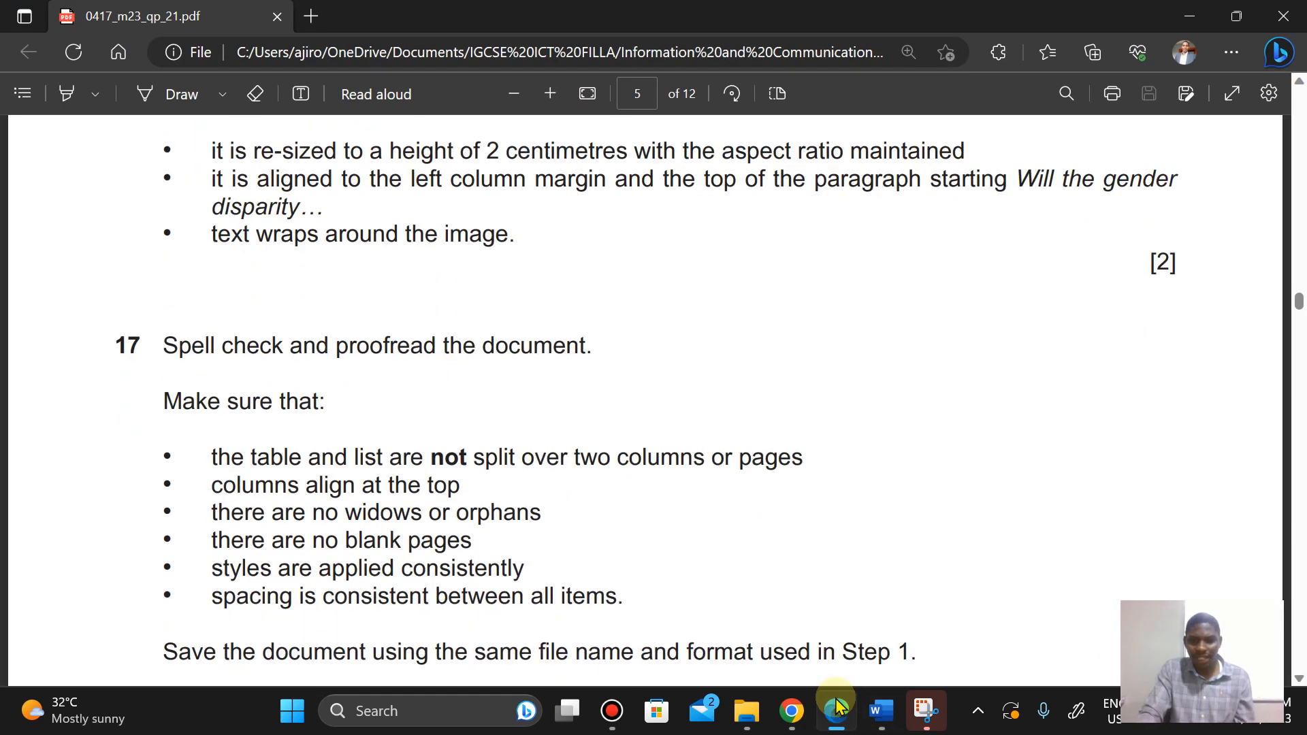
pyautogui.click(837, 710)
pyautogui.click(837, 710)
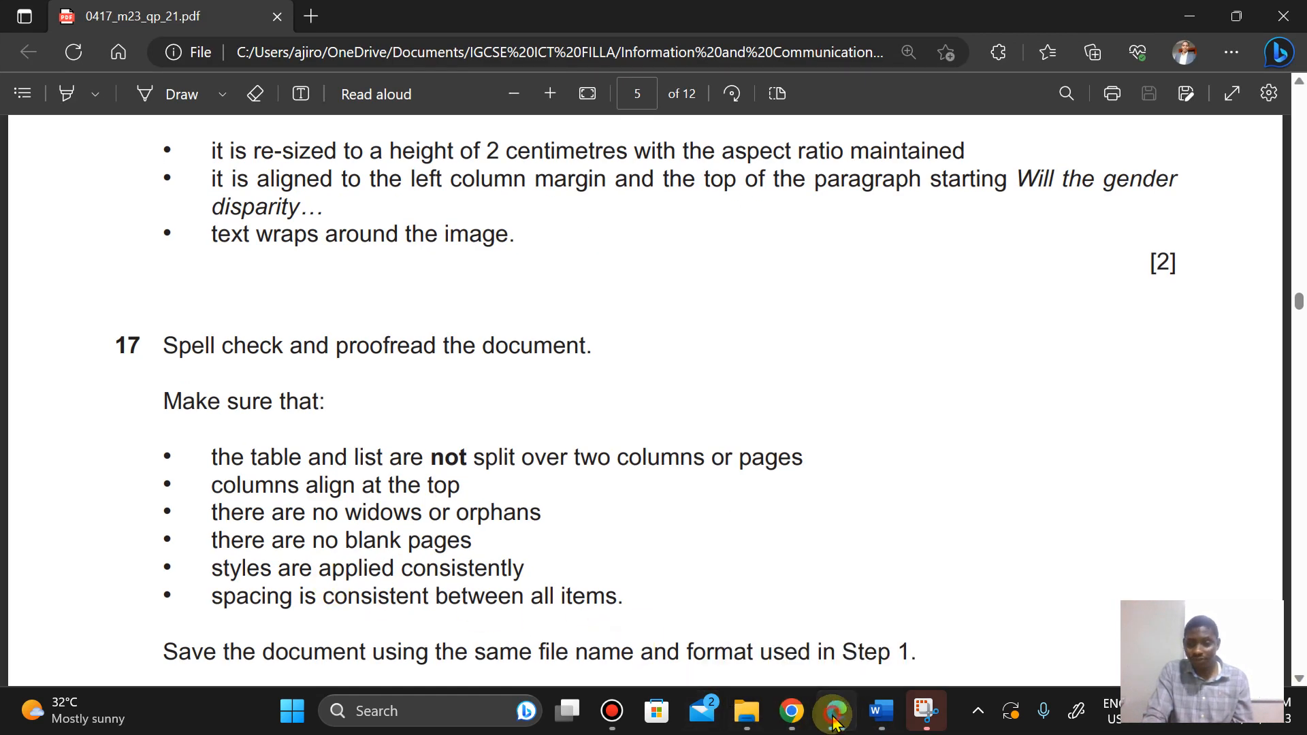
pyautogui.click(836, 710)
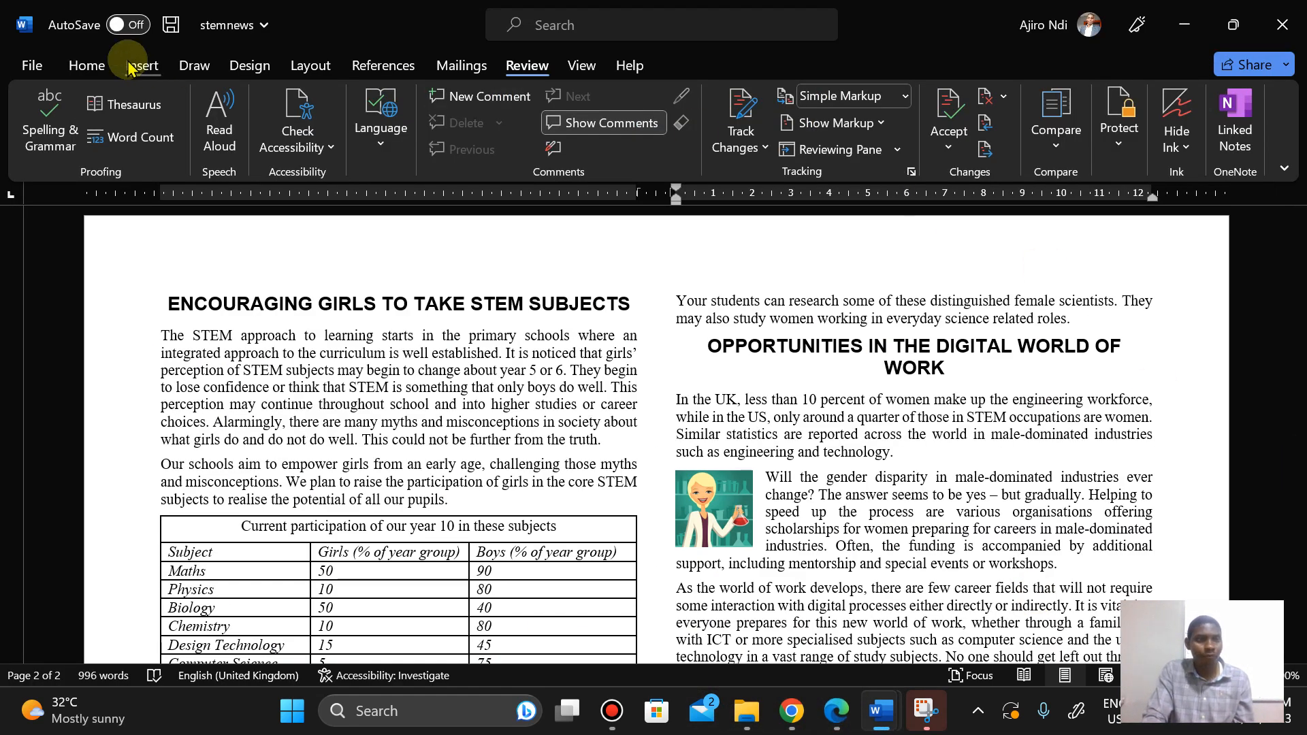
# Step: Inspect which styles are applied to the table, the subheadings, the title and the subtitle using the Styles pane
pyautogui.click(97, 66)
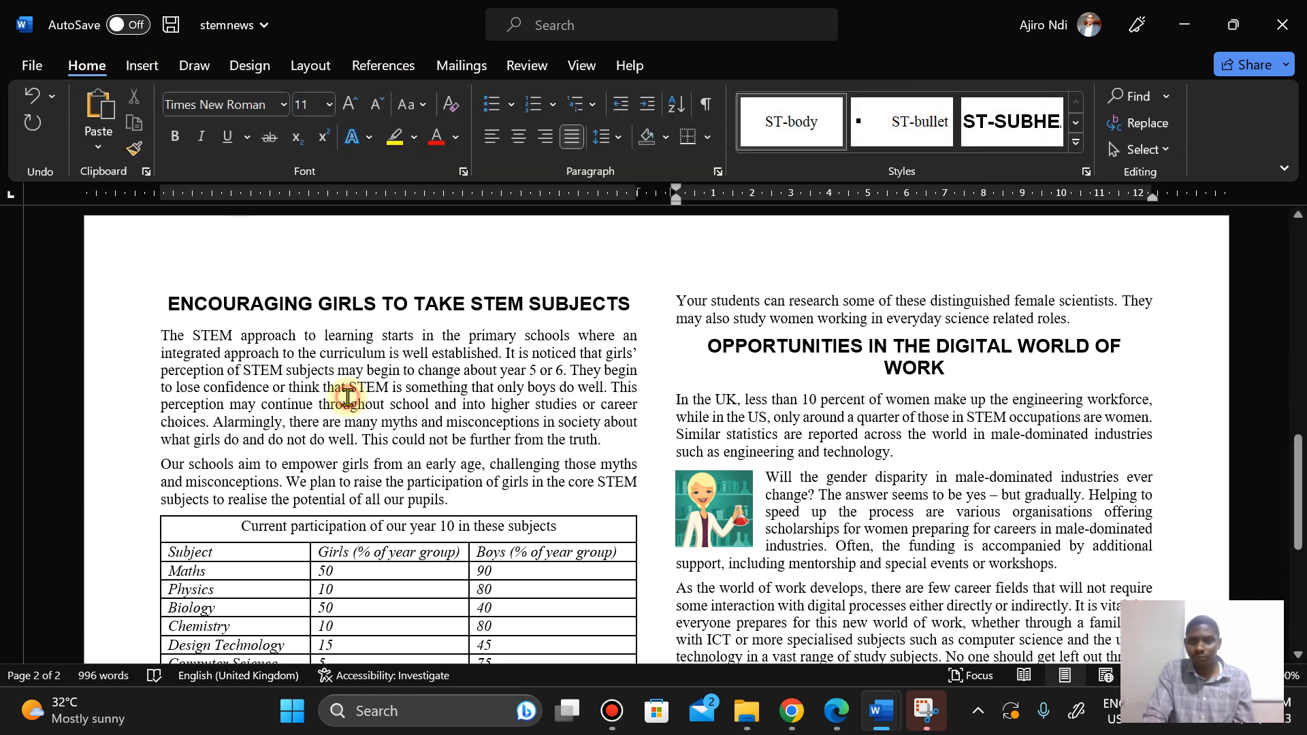
pyautogui.click(1079, 143)
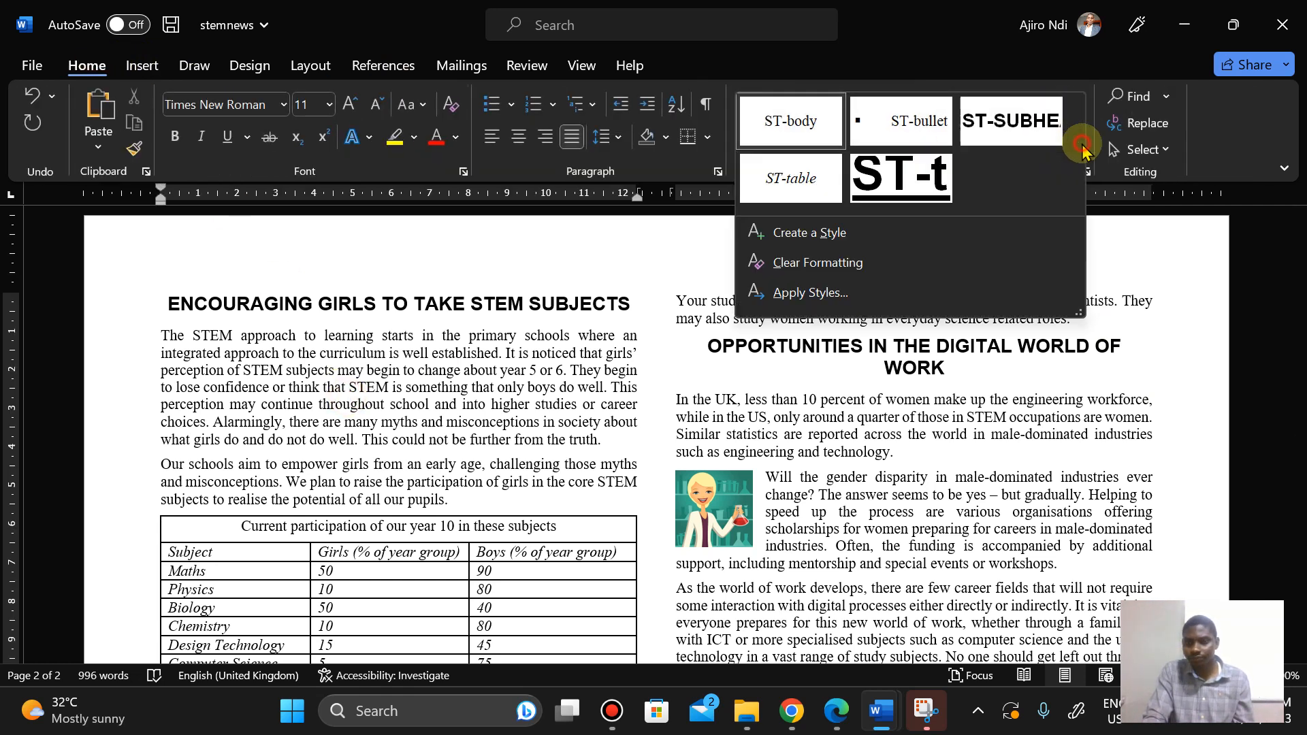
pyautogui.click(363, 580)
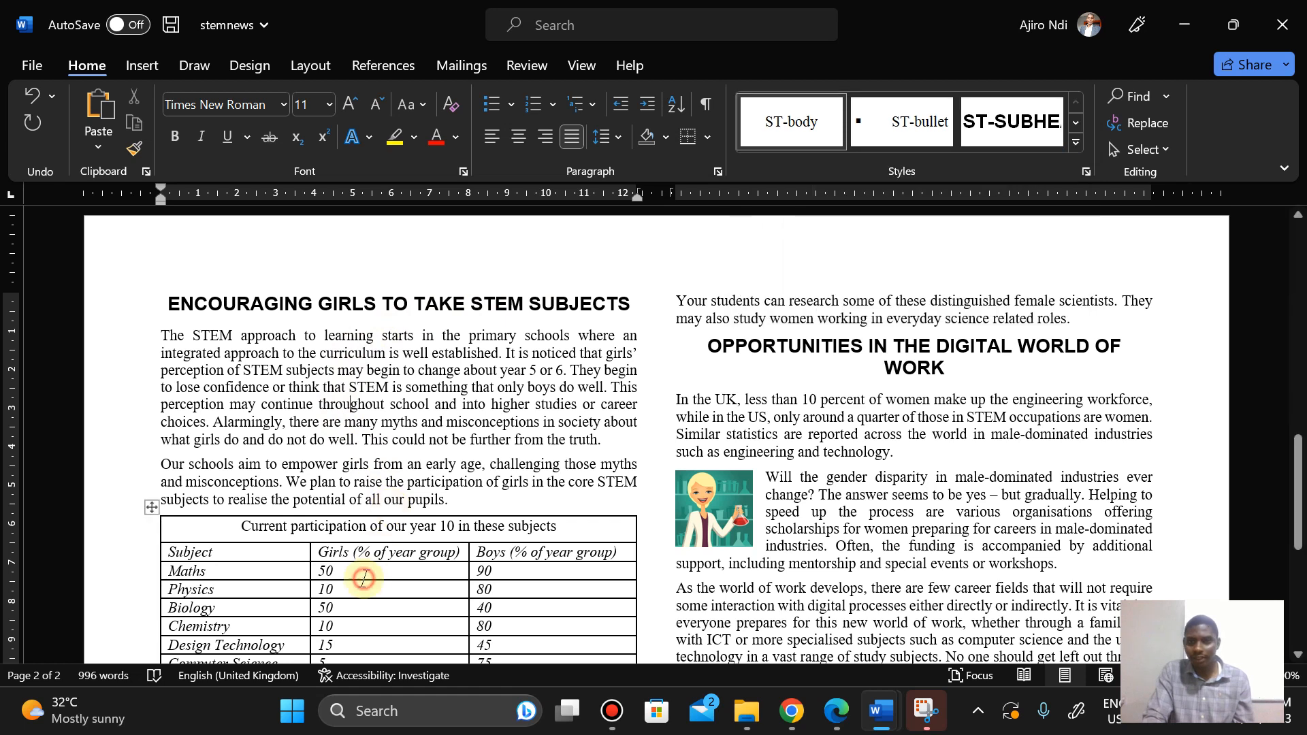
pyautogui.click(451, 591)
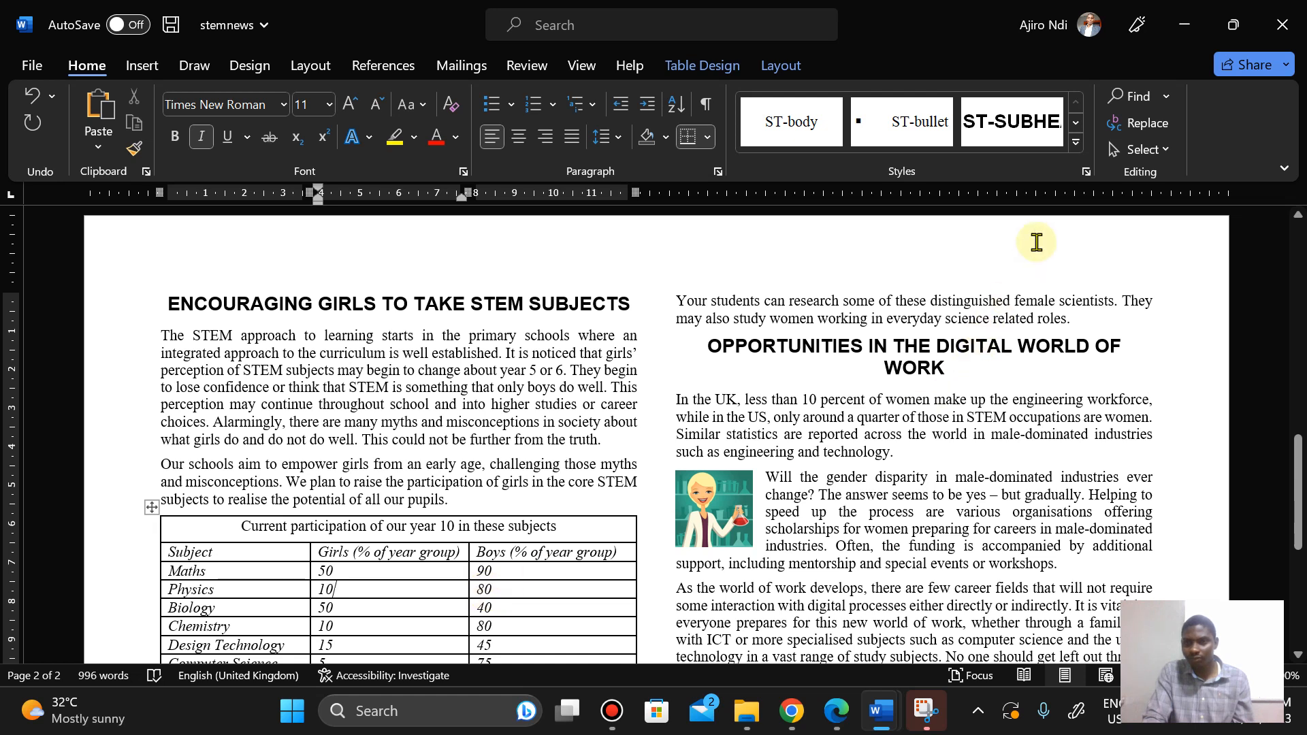
pyautogui.click(1077, 142)
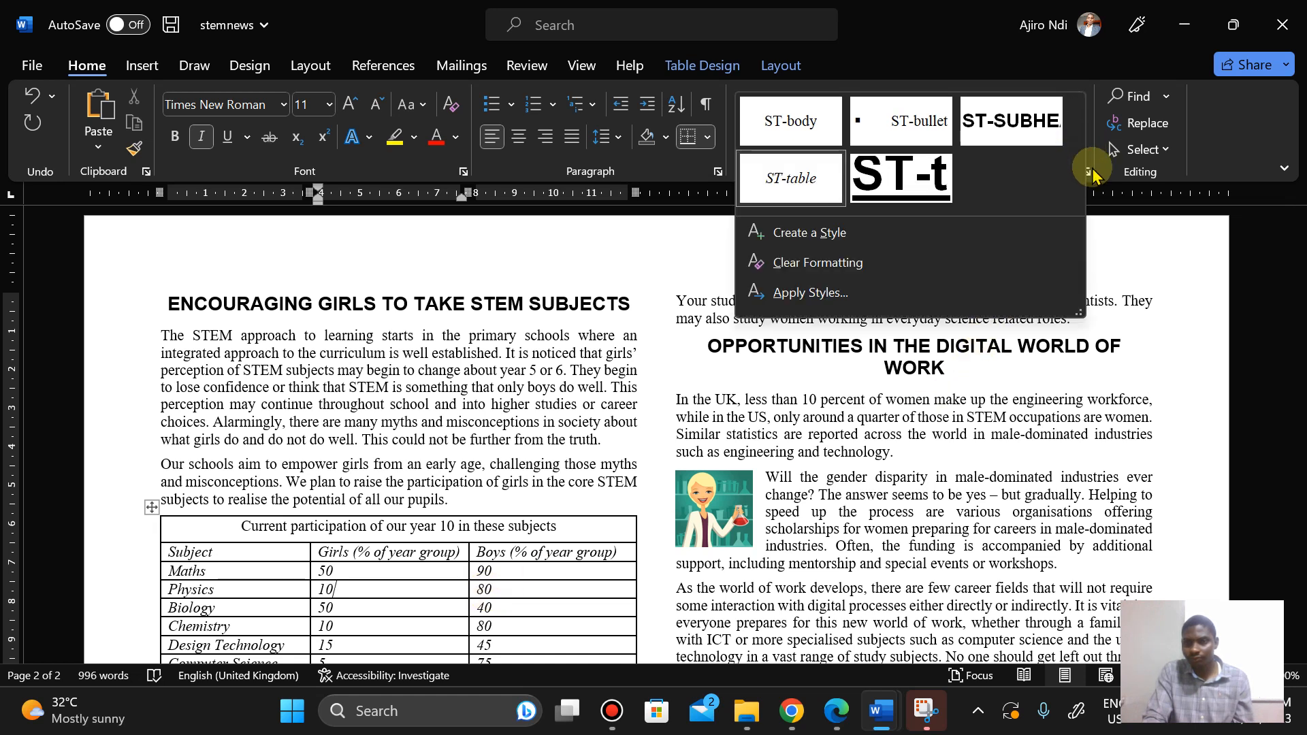
pyautogui.click(1089, 174)
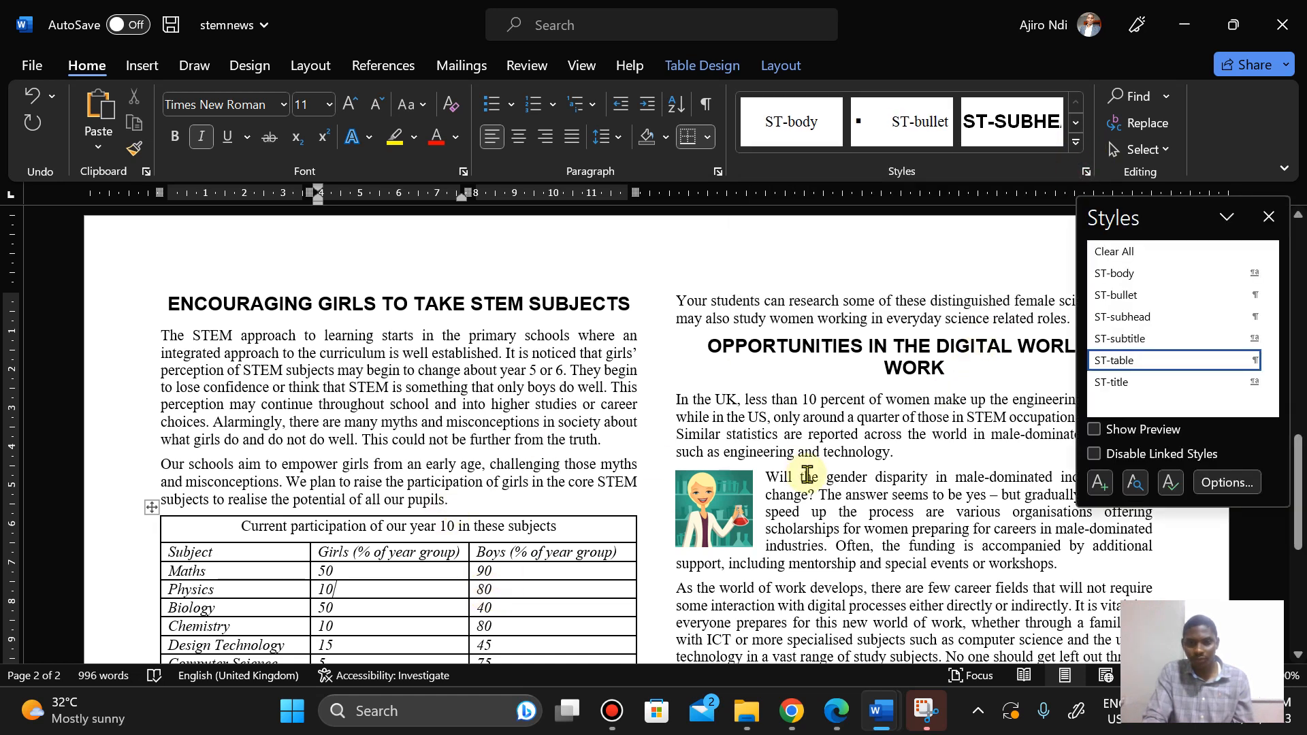
pyautogui.click(802, 357)
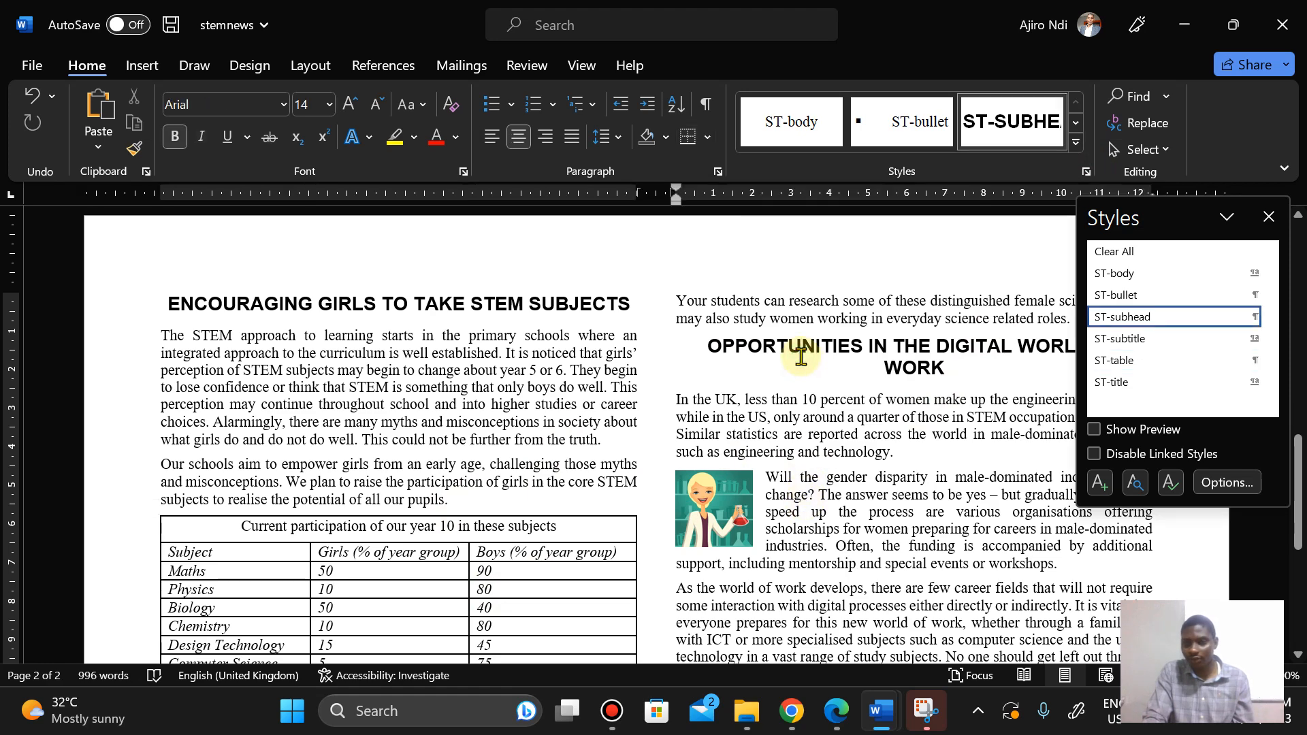
pyautogui.moveTo(1300, 488); pyautogui.dragTo(1299, 276)
pyautogui.click(776, 337)
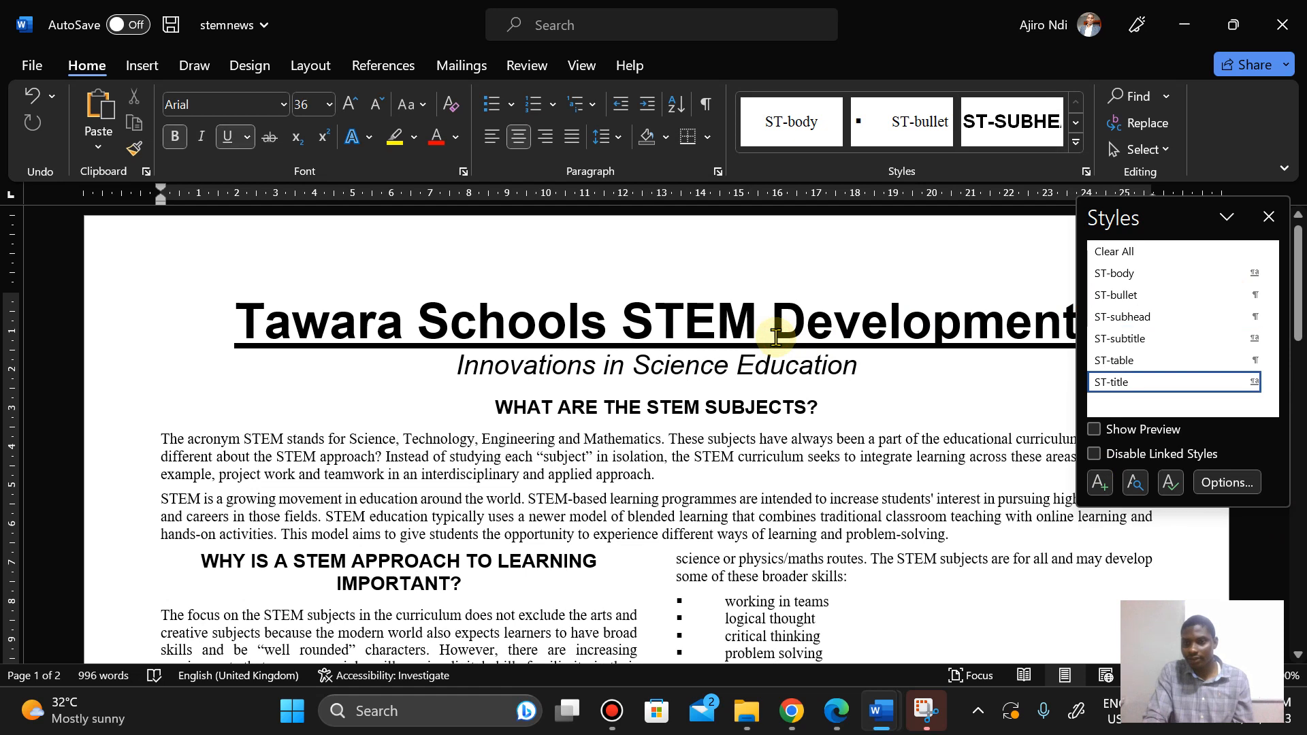
pyautogui.click(730, 370)
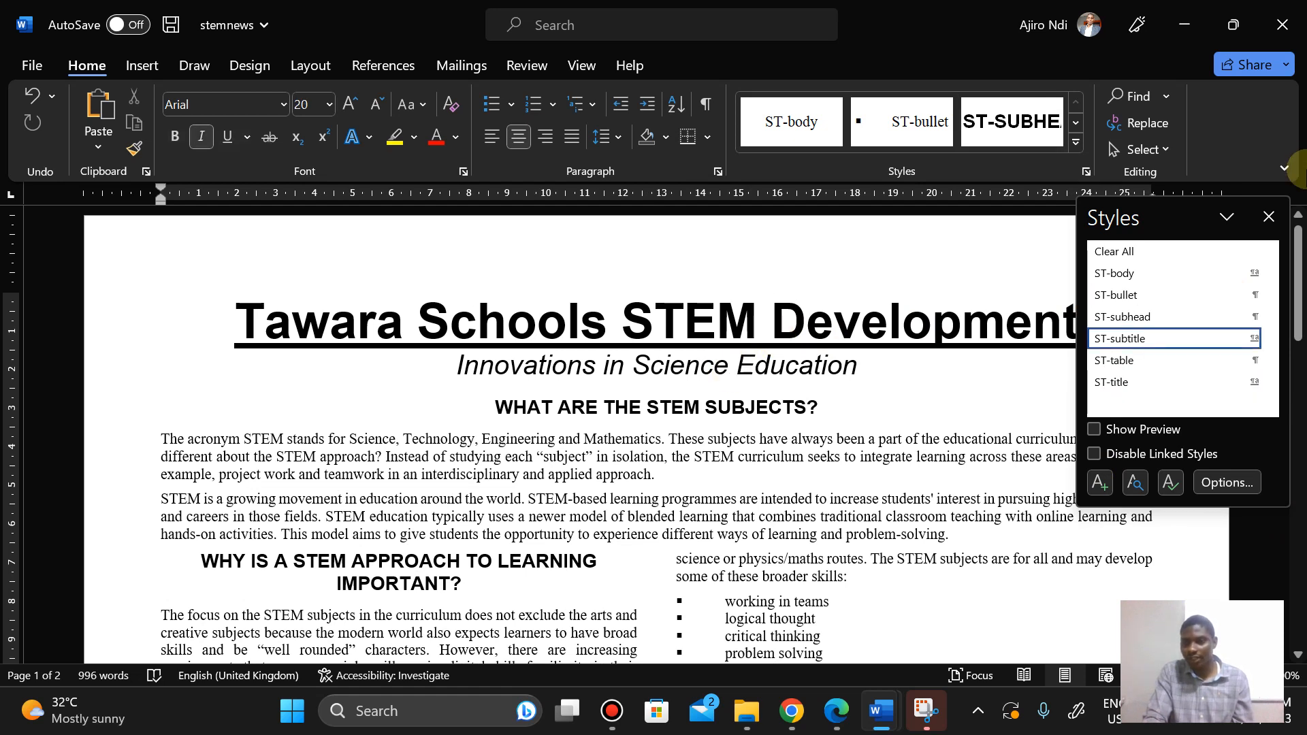
pyautogui.click(1267, 216)
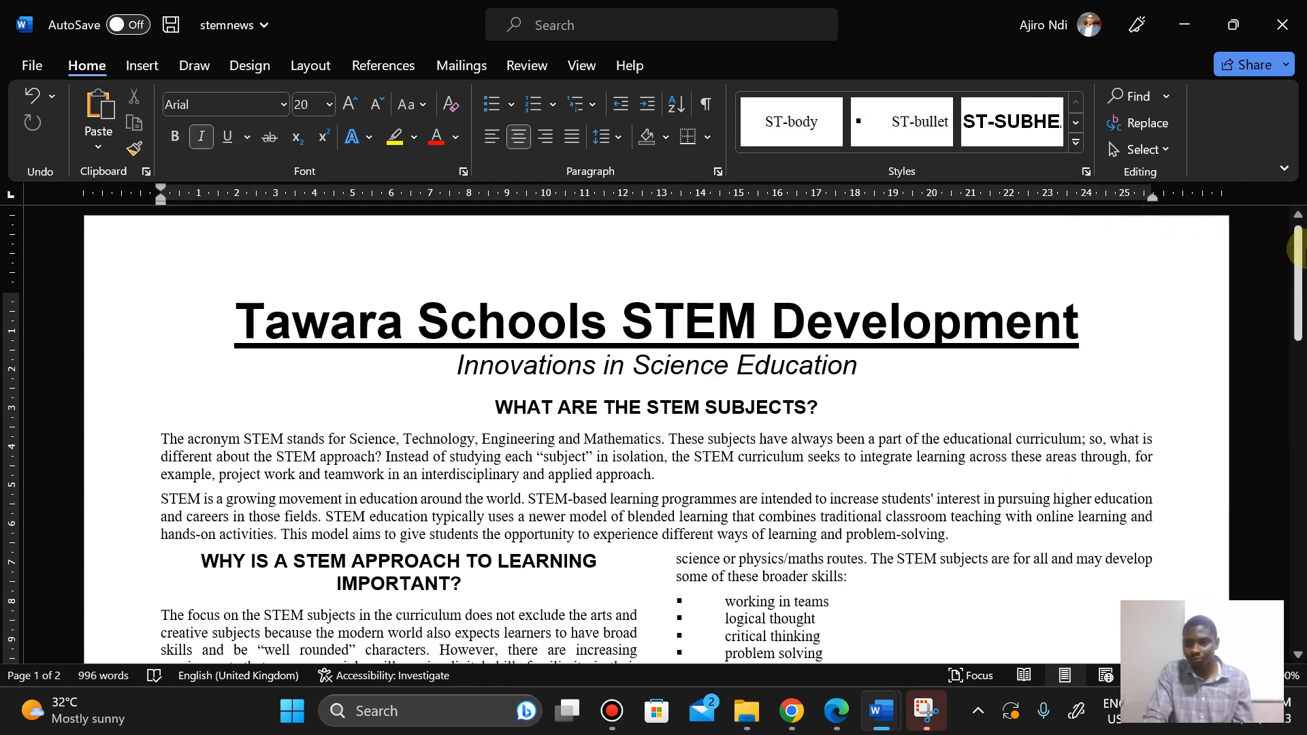
# Step: Compare page 2 of the document with the proofreading requirements in the exam paper
pyautogui.moveTo(1299, 286); pyautogui.dragTo(1298, 557)
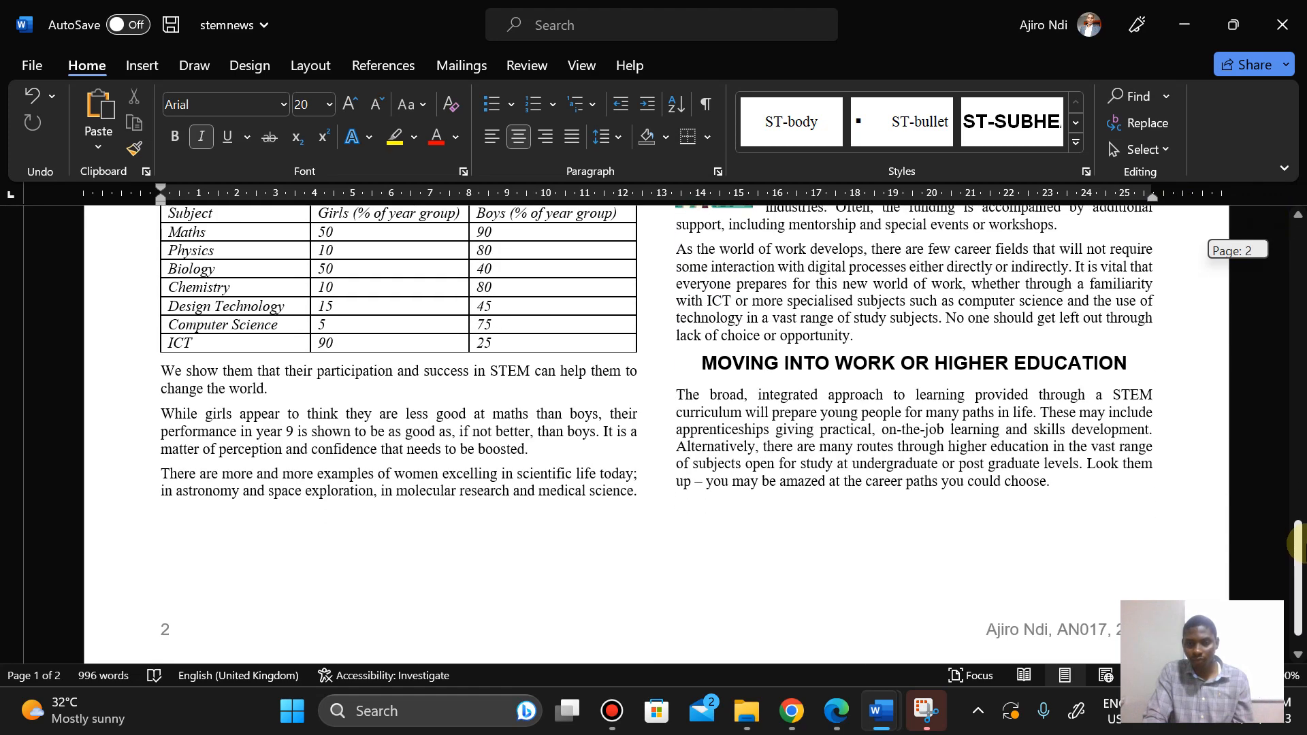
pyautogui.click(842, 711)
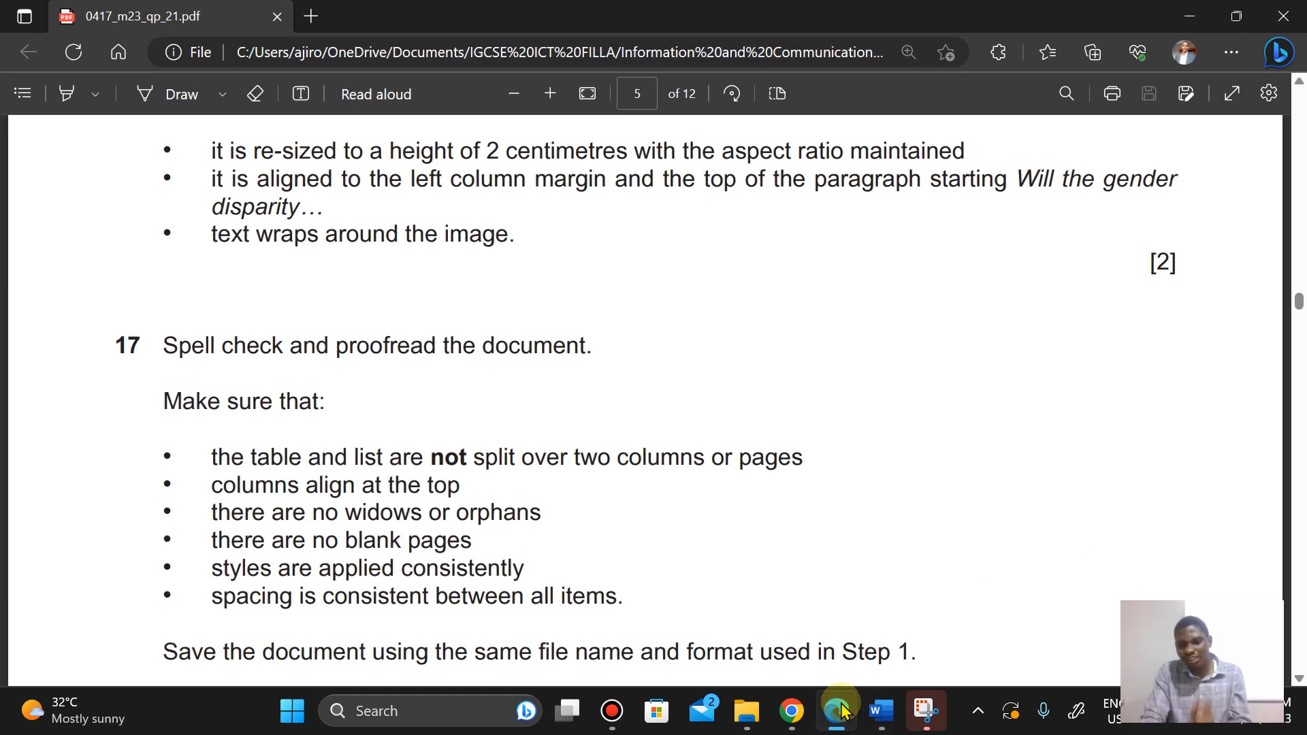
pyautogui.click(843, 710)
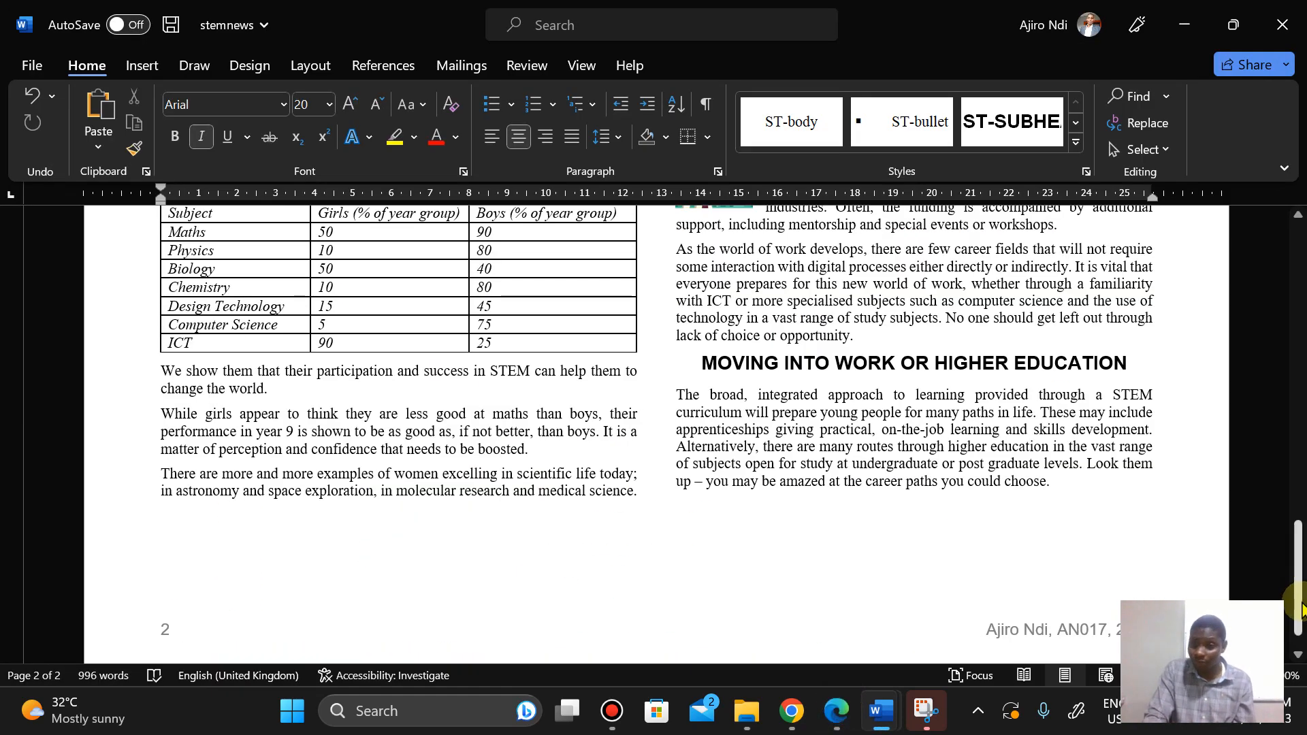
pyautogui.moveTo(1298, 604); pyautogui.dragTo(1299, 324)
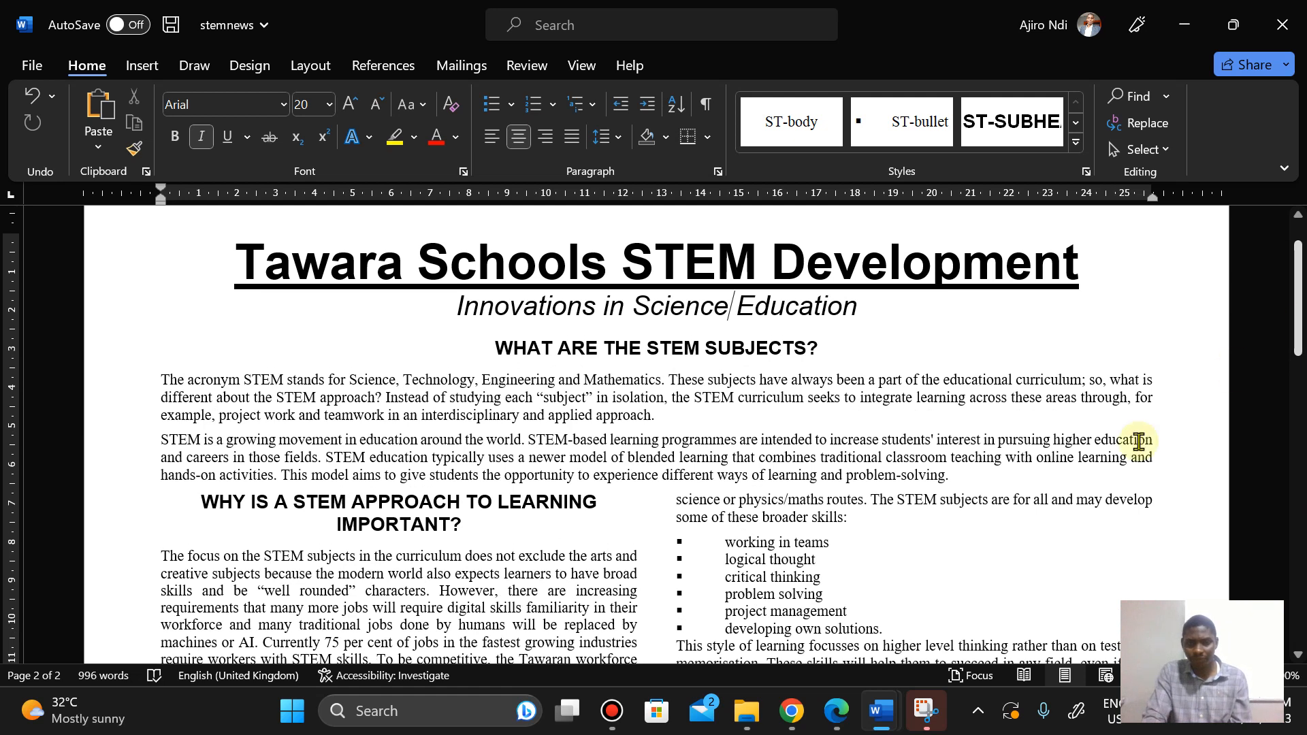
pyautogui.click(843, 711)
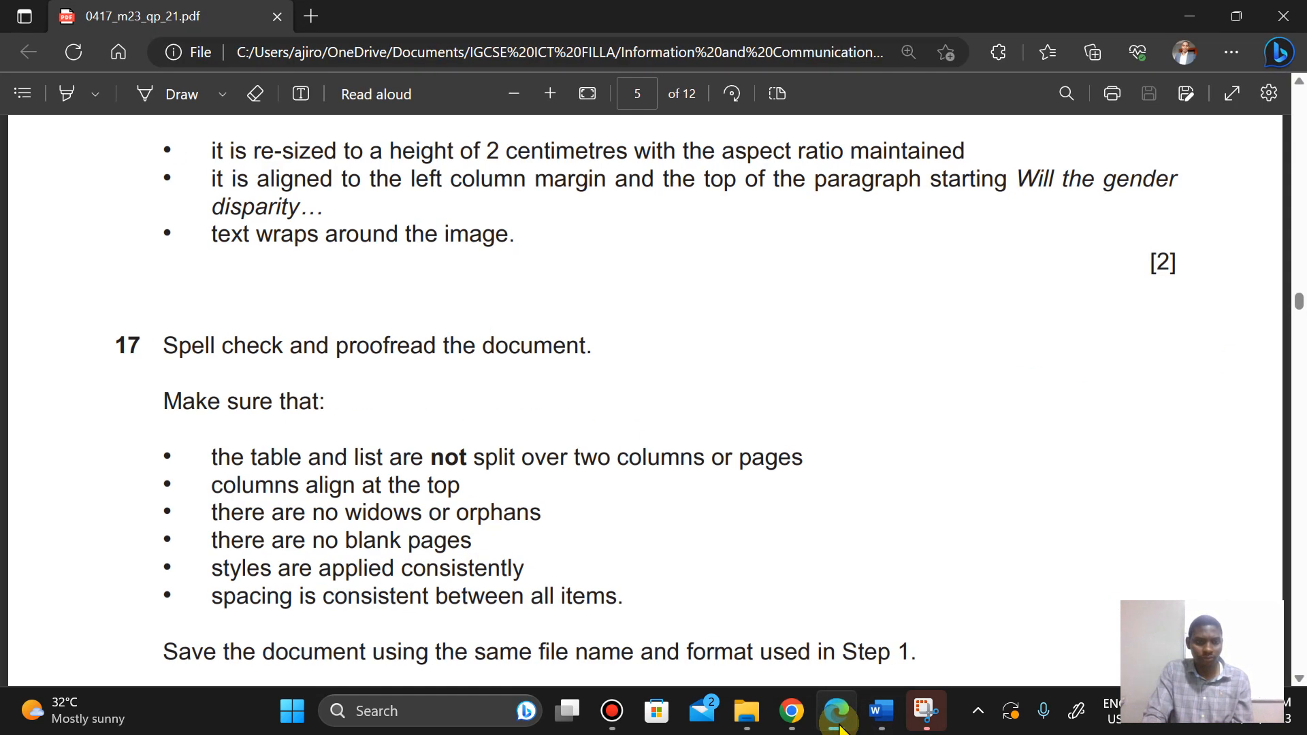
pyautogui.press('Down')
pyautogui.press('Down')
pyautogui.press('Down')
pyautogui.press('Down')
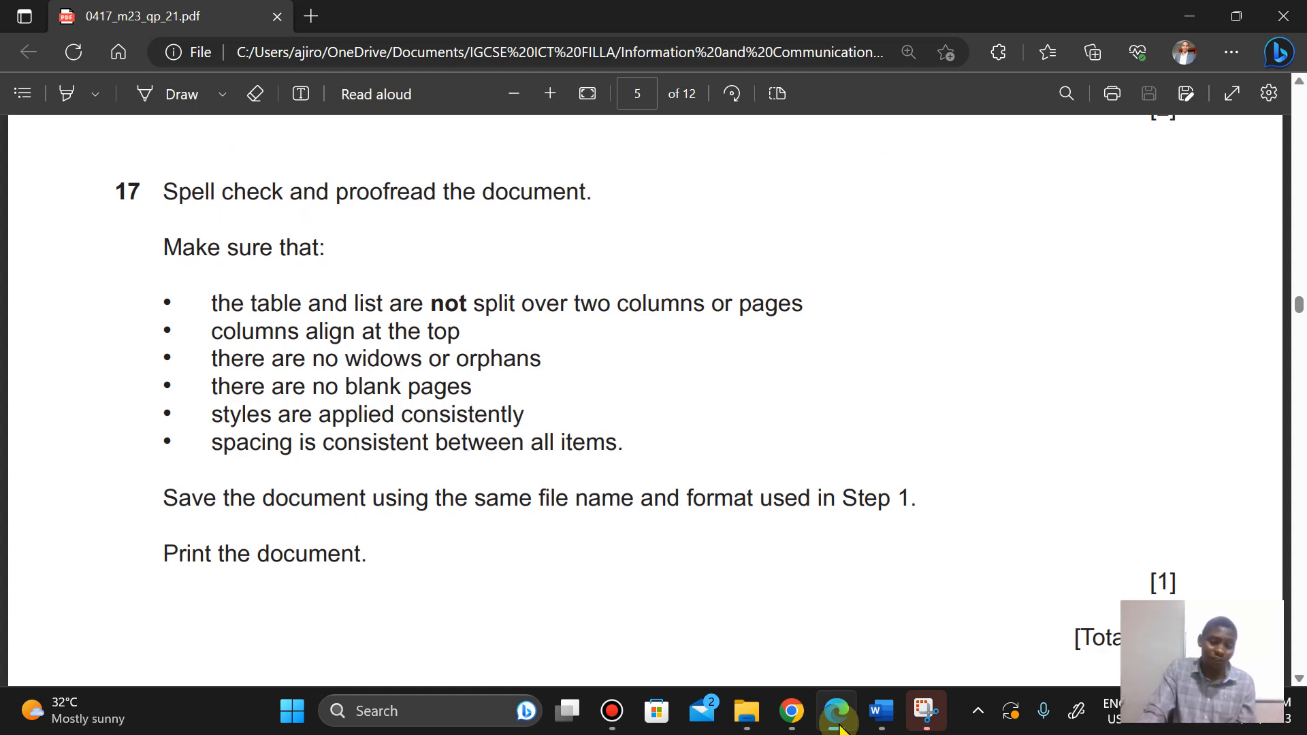
pyautogui.click(841, 727)
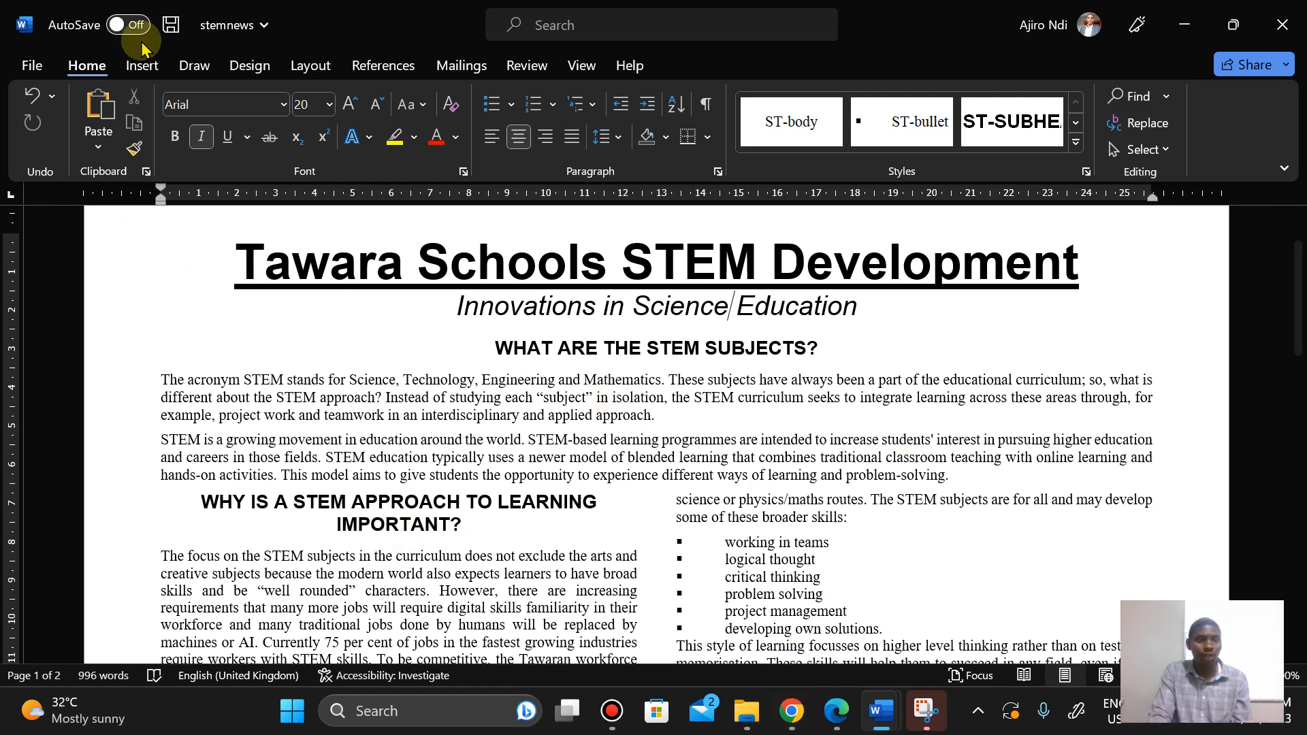
# Step: Browse through the exam paper's pages to reread the earlier instructions and the final save and print task
pyautogui.click(834, 726)
pyautogui.press('Left')
pyautogui.press('Left')
pyautogui.press('Left')
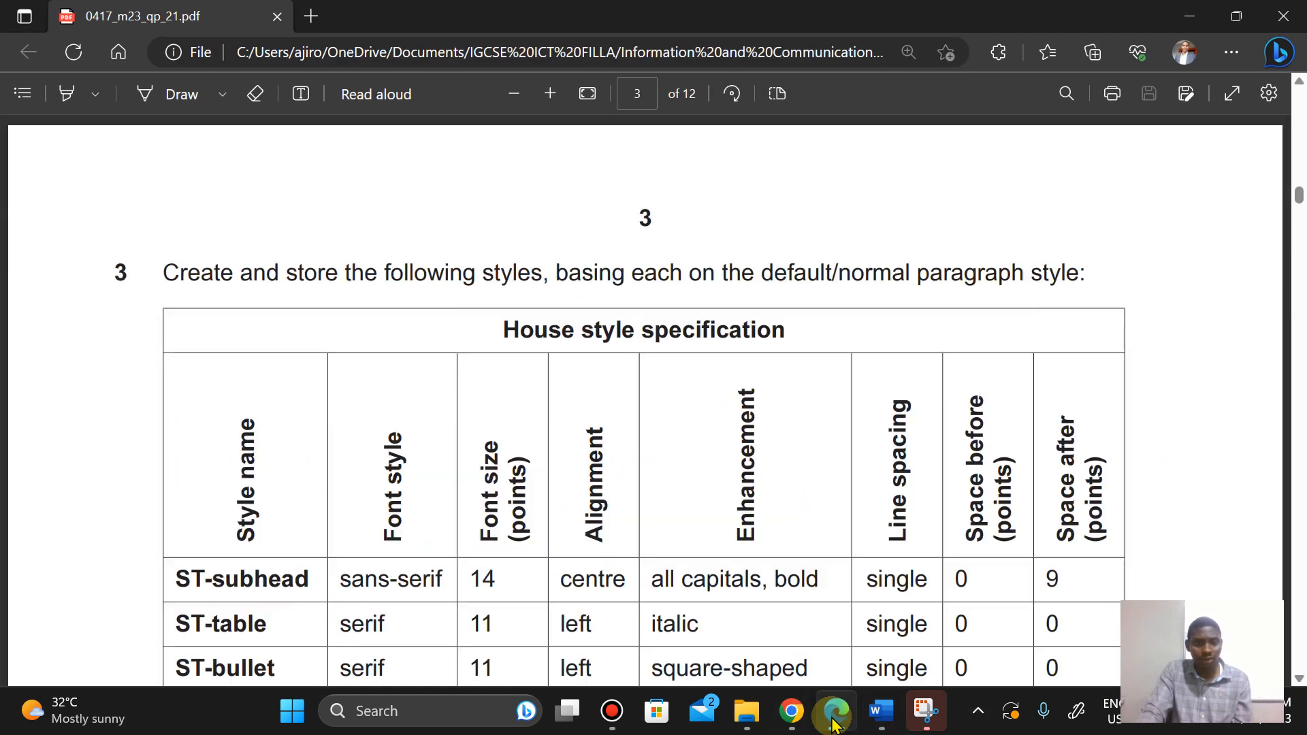
pyautogui.press('Down')
pyautogui.press('Down')
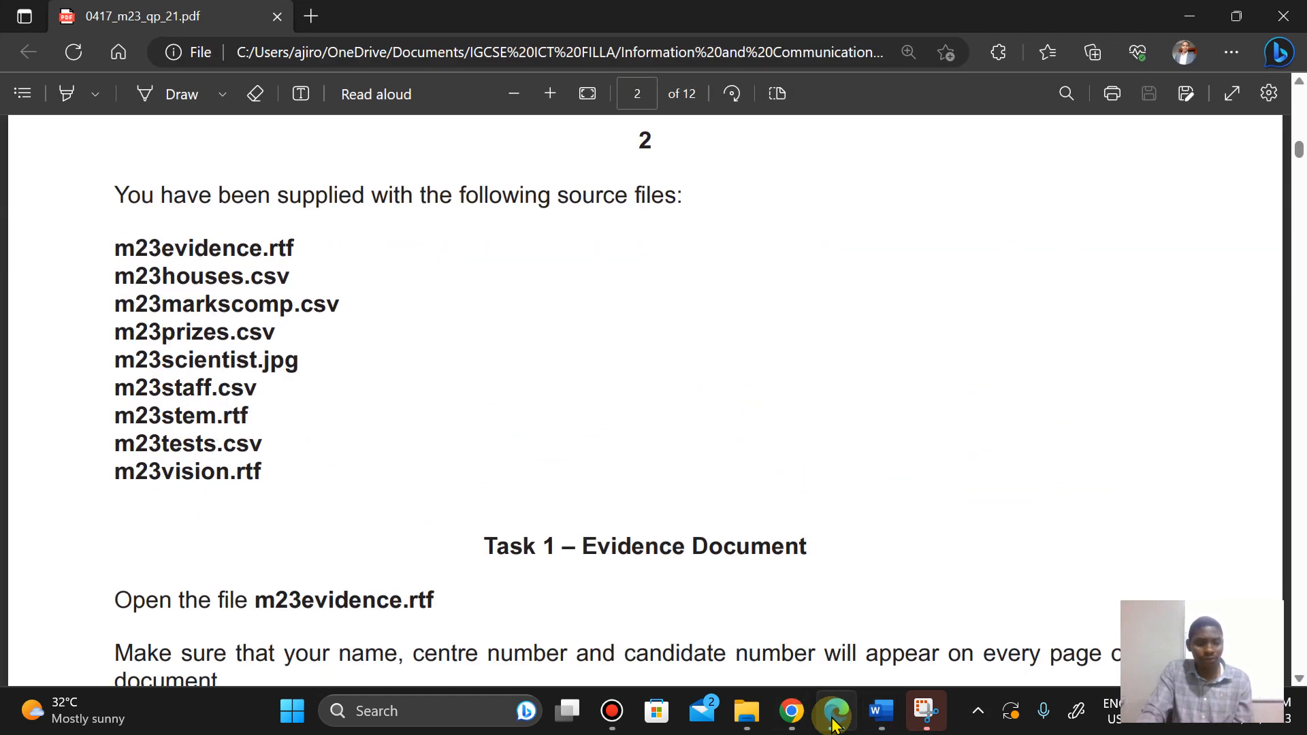
pyautogui.press('Down')
pyautogui.press('Down')
pyautogui.press('Down')
pyautogui.press('Down')
pyautogui.press('Down')
pyautogui.press('Down')
pyautogui.press('Down')
pyautogui.press('Down')
pyautogui.press('Down')
pyautogui.press('Down')
pyautogui.press('Down')
pyautogui.press('Down')
pyautogui.press('Down')
pyautogui.press('Down')
pyautogui.press('Right')
pyautogui.press('Right')
pyautogui.press('Right')
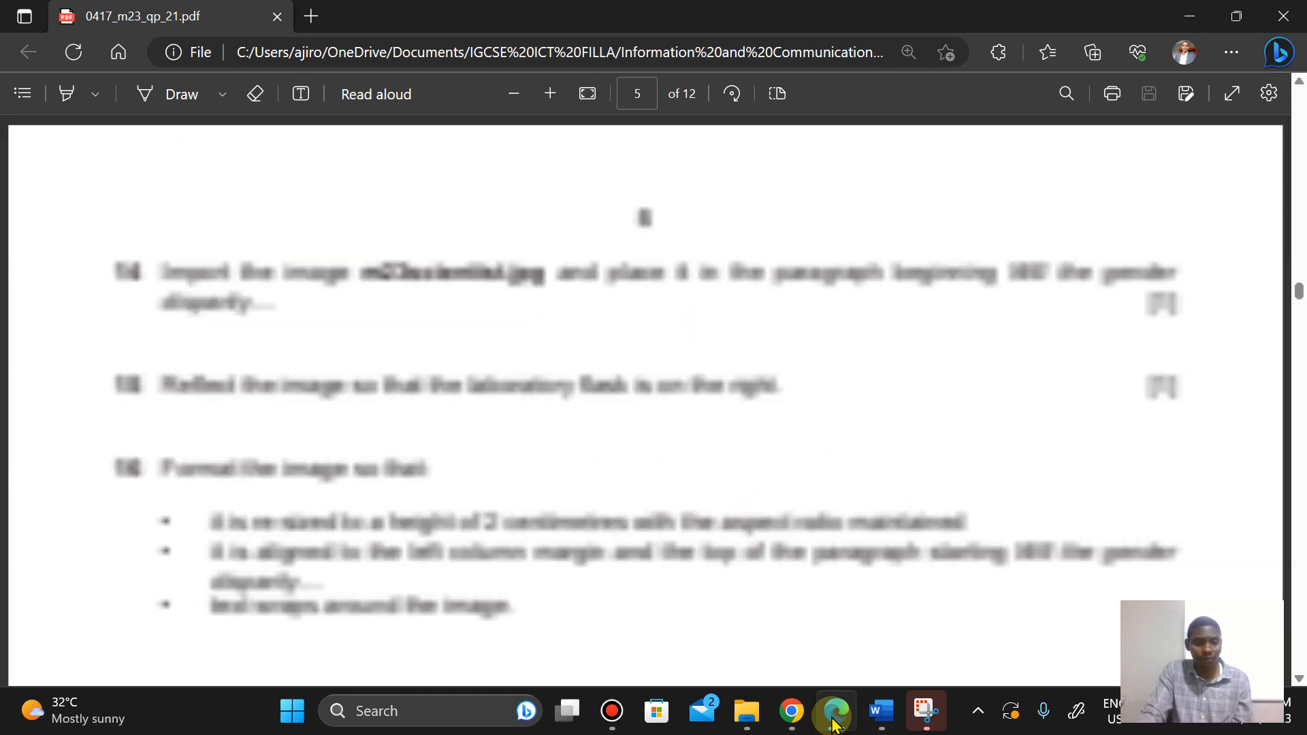
pyautogui.press('Down')
pyautogui.press('Down')
pyautogui.press('Down')
pyautogui.press('Down')
pyautogui.press('Down')
pyautogui.press('Down')
pyautogui.press('Down')
pyautogui.press('Down')
pyautogui.press('Down')
pyautogui.press('Down')
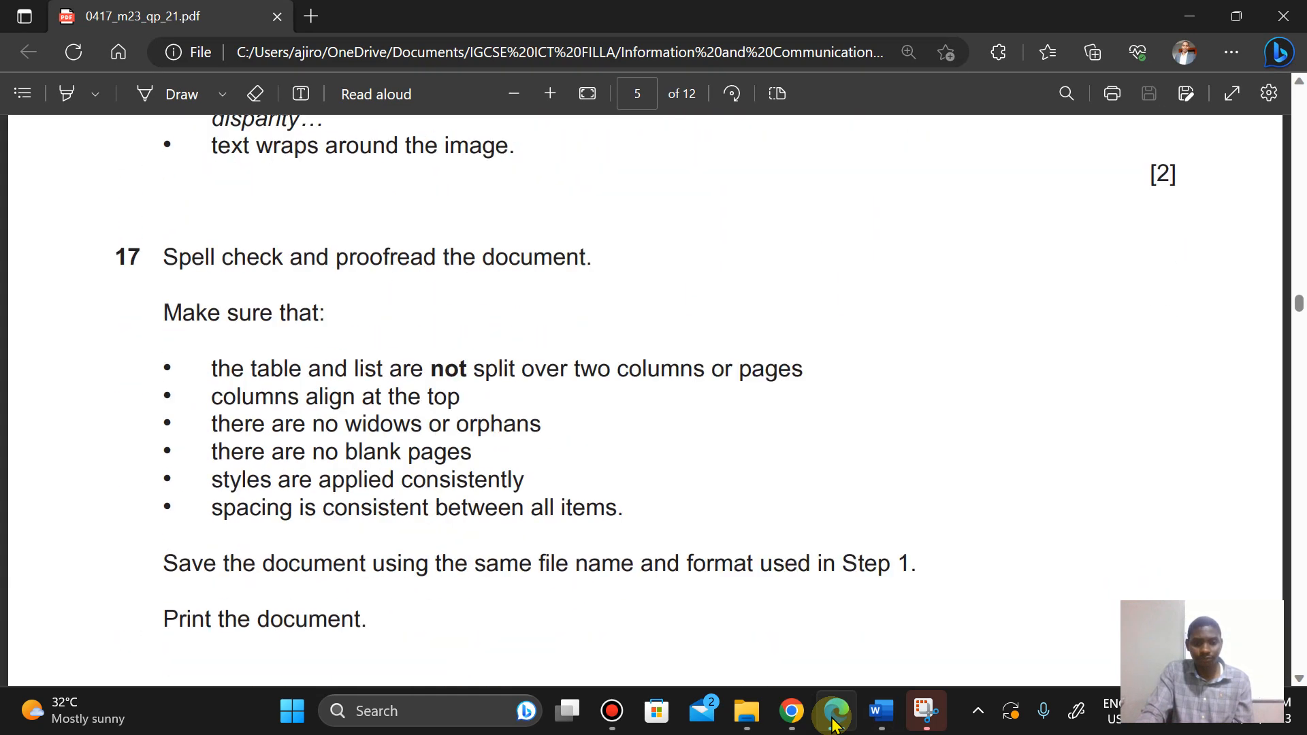
pyautogui.press('Down')
pyautogui.press('Down')
pyautogui.press('Down')
pyautogui.press('Down')
pyautogui.press('Down')
pyautogui.press('Down')
pyautogui.moveTo(901, 724)
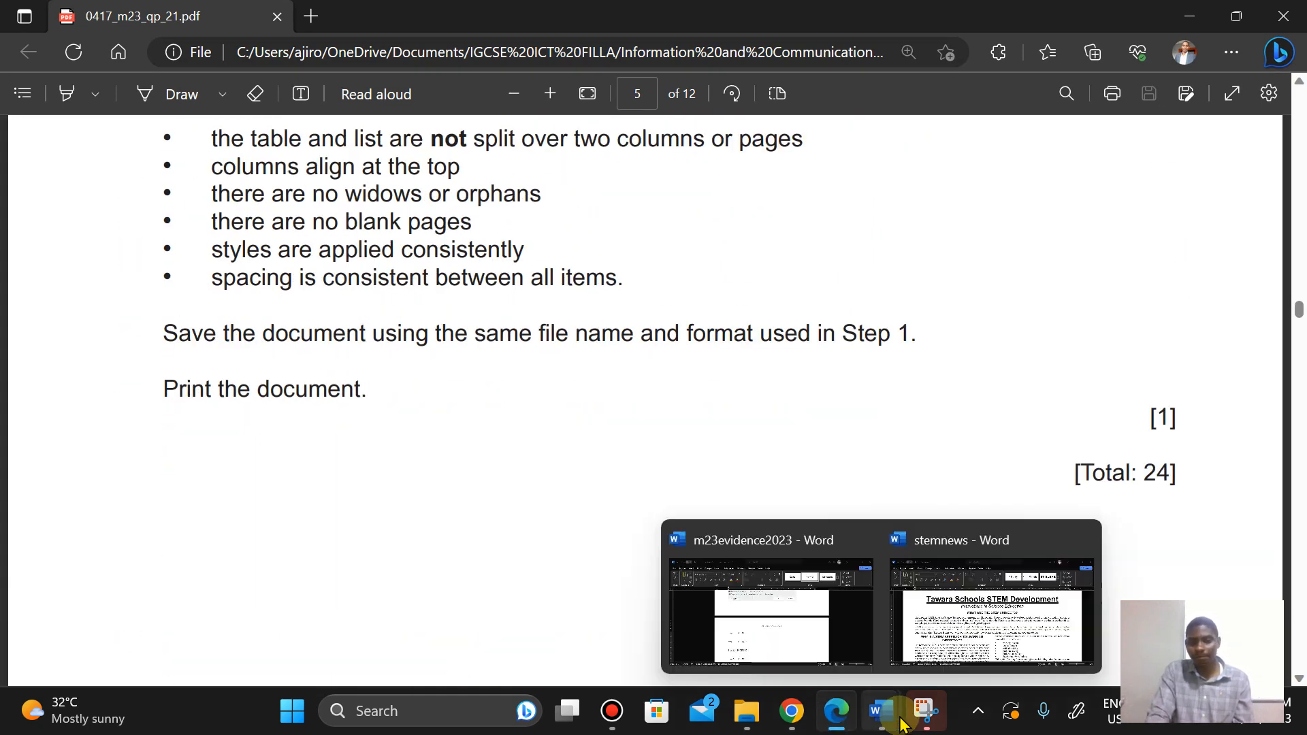
# Step: Save the stemnews document with its existing file name and format
pyautogui.click(961, 576)
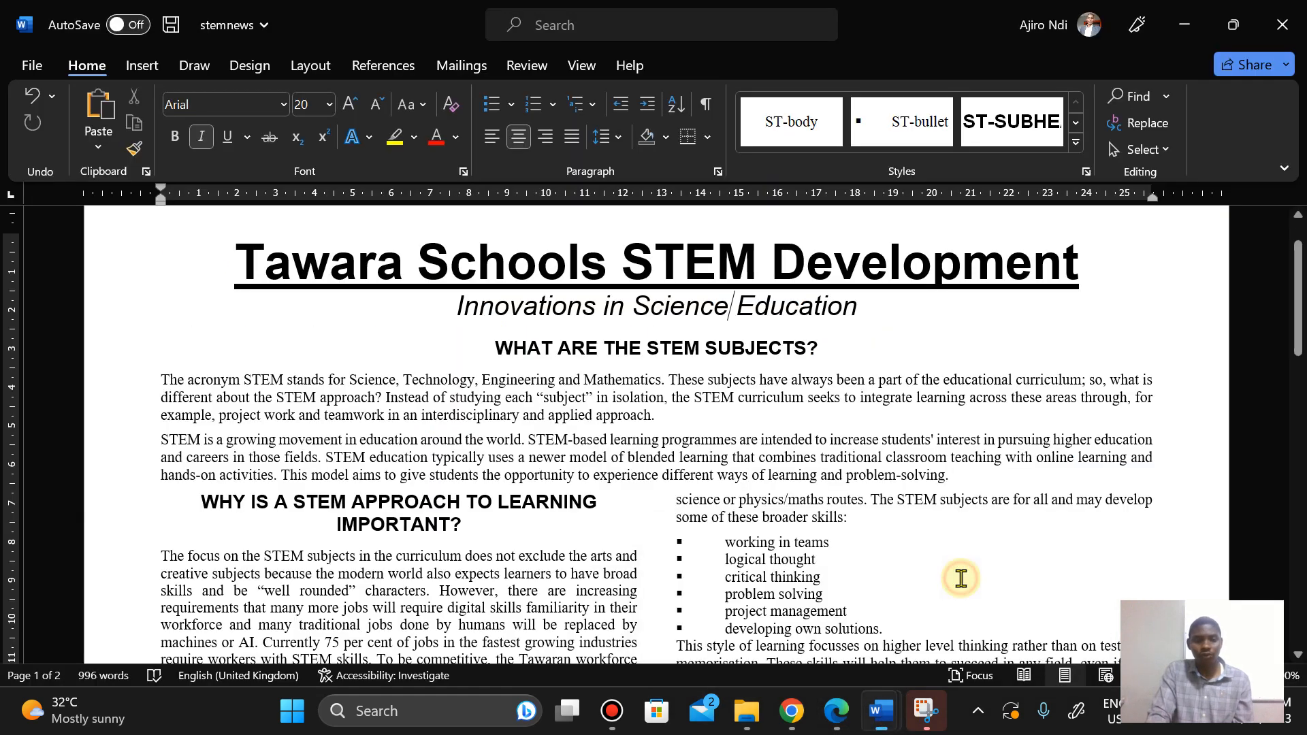
pyautogui.click(16, 69)
pyautogui.click(59, 297)
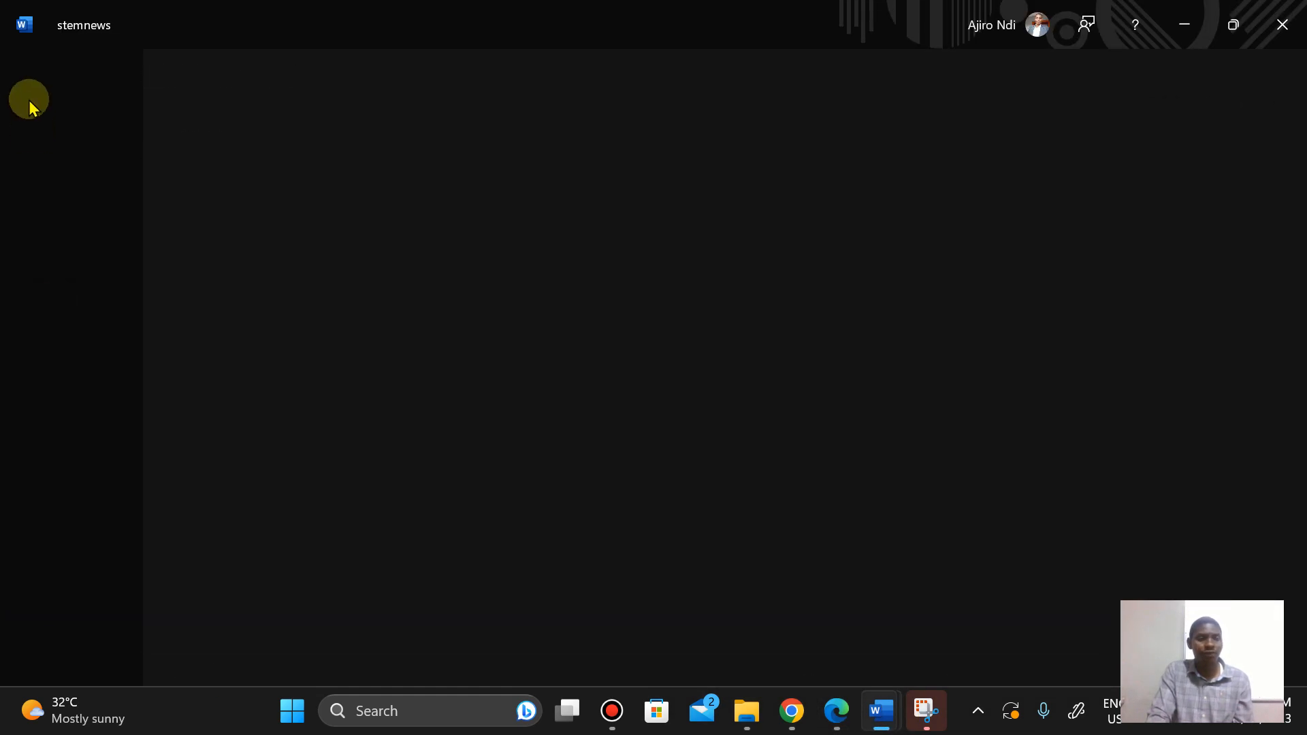
# Step: Open the print preview of the stemnews document and check both pages against the exam paper
pyautogui.click(21, 63)
pyautogui.click(48, 428)
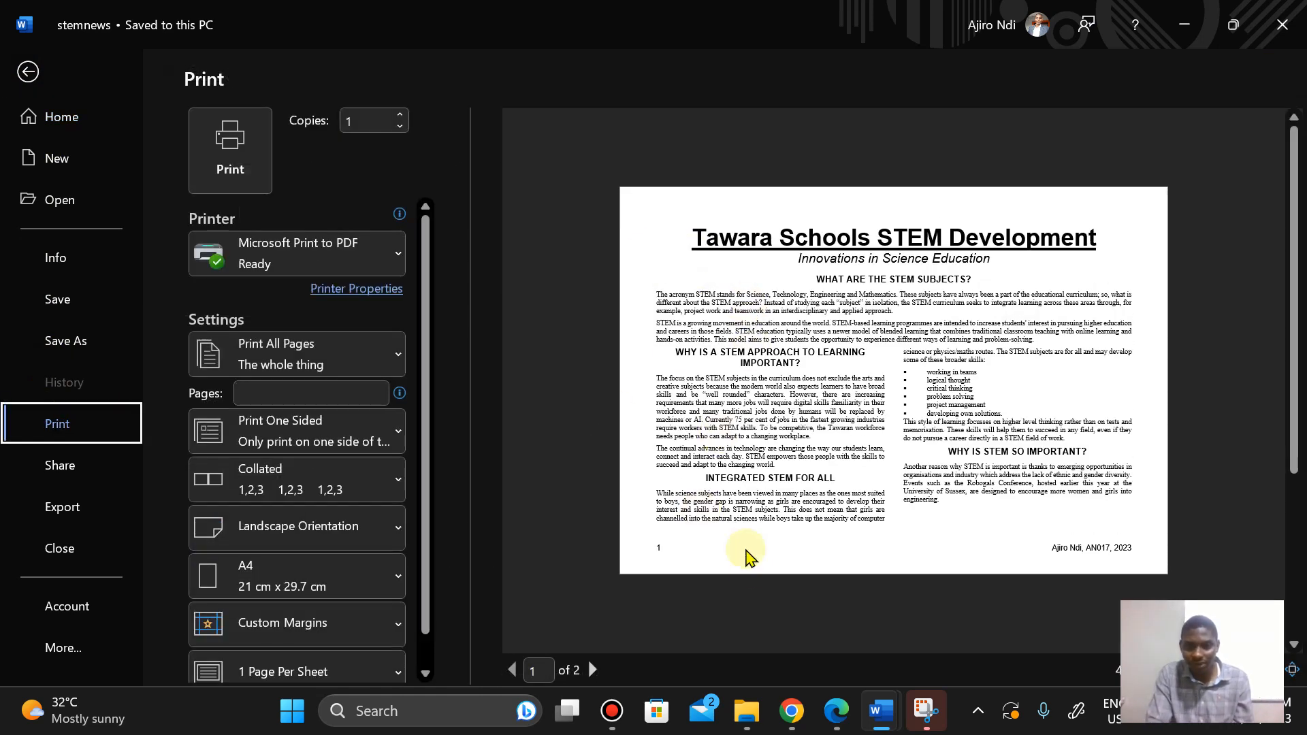
pyautogui.click(591, 671)
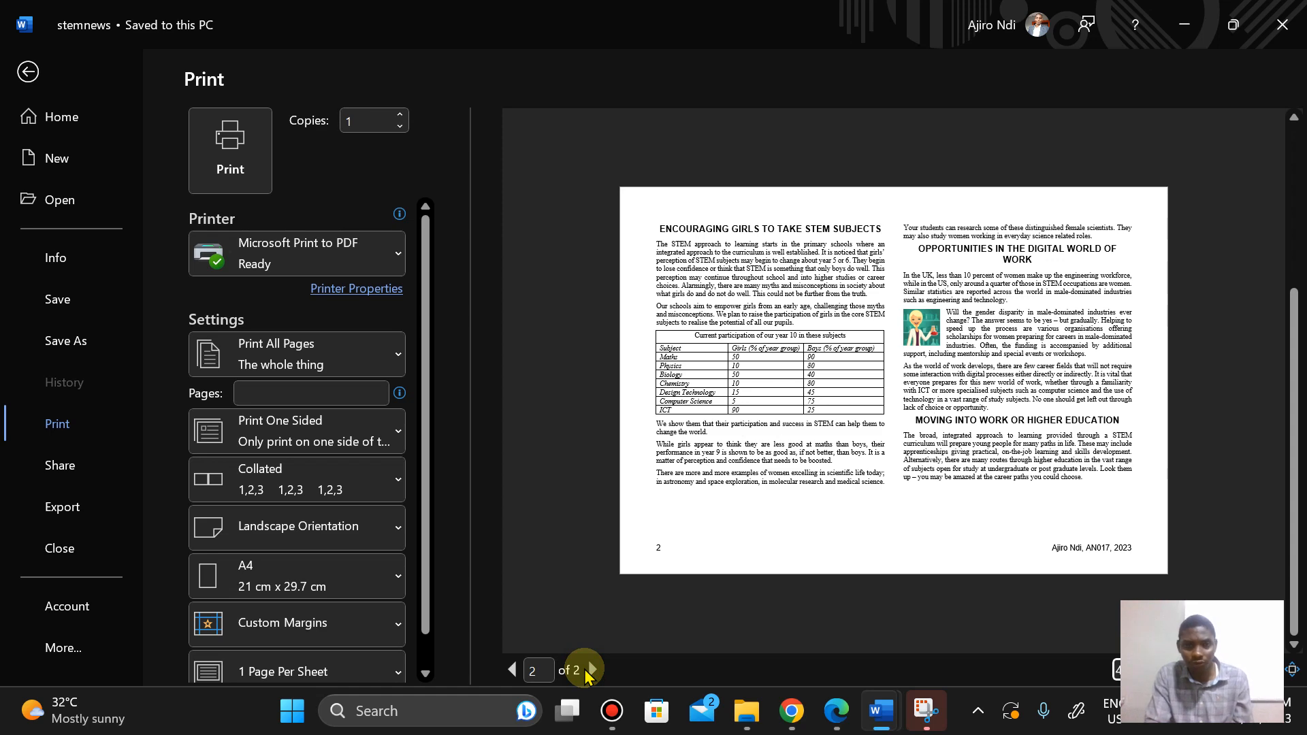
pyautogui.click(839, 713)
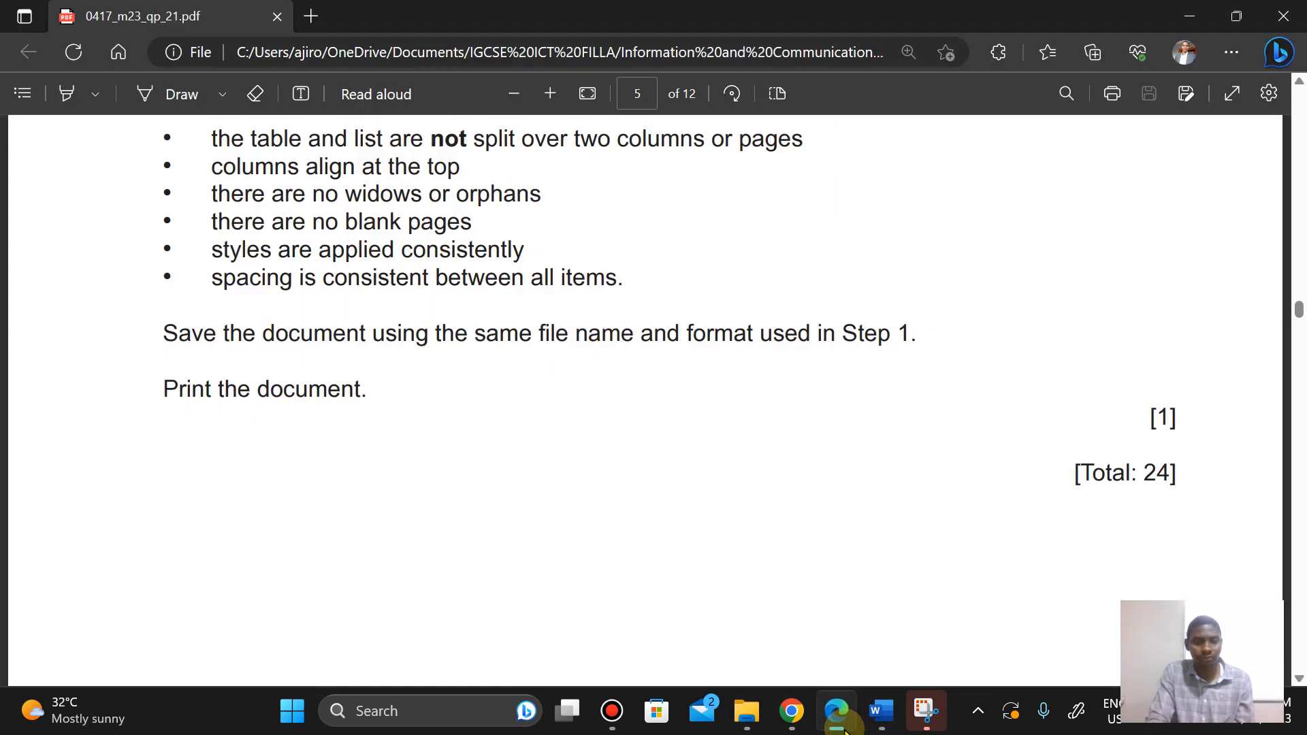
pyautogui.click(845, 730)
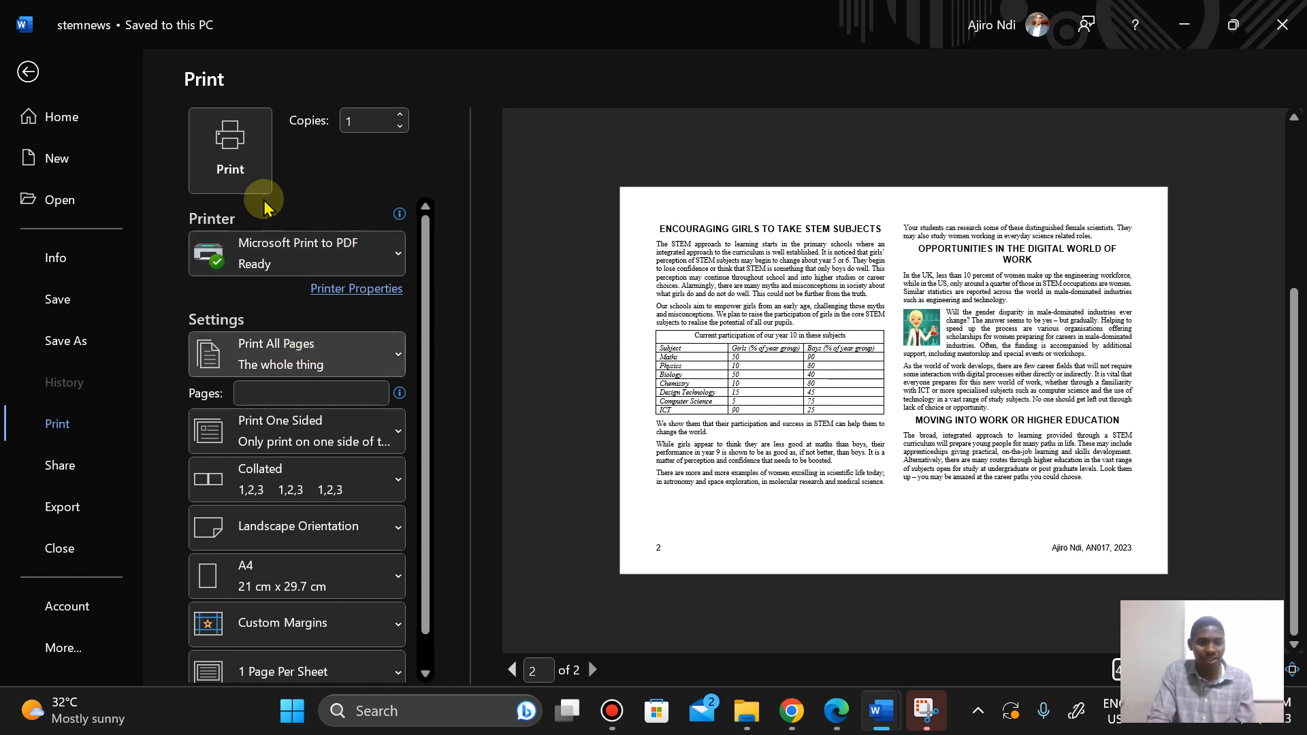
# Step: Print the document to PDF and browse to the 03_0417_21_Confidential Source Files March 2023 folder
pyautogui.click(232, 118)
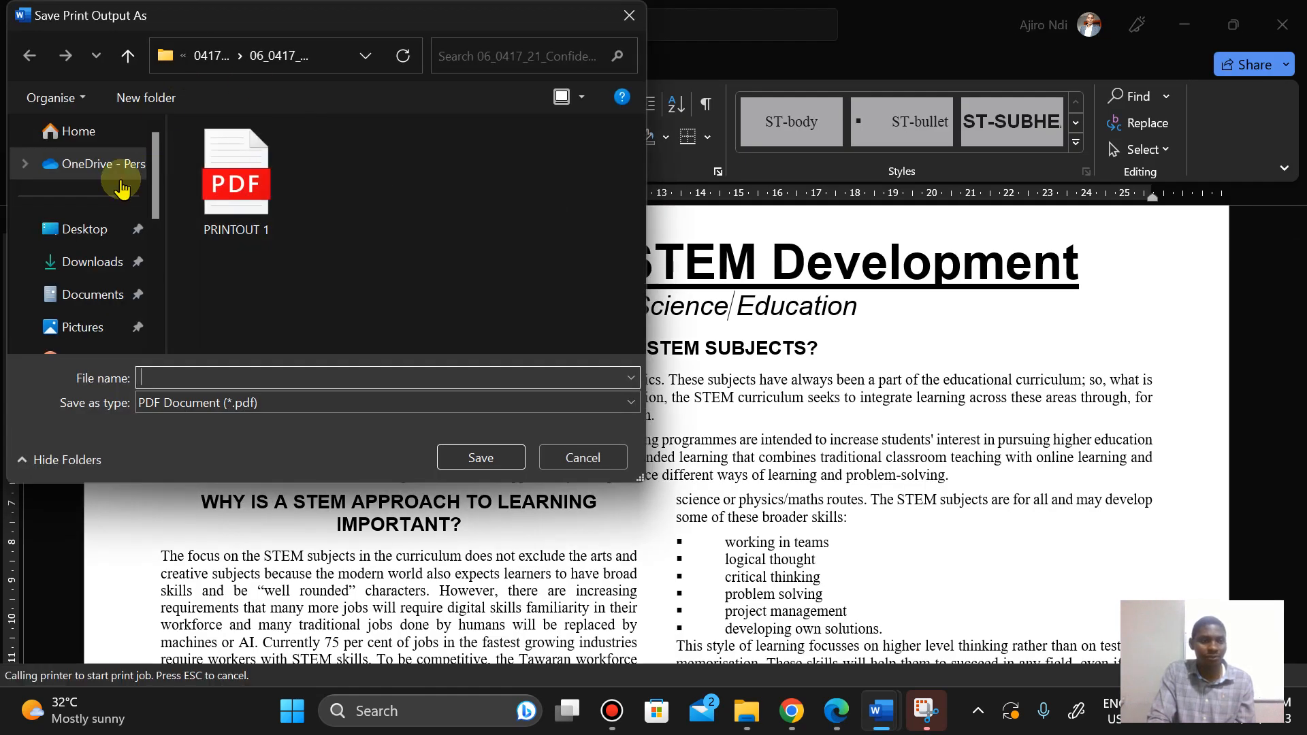
pyautogui.click(95, 294)
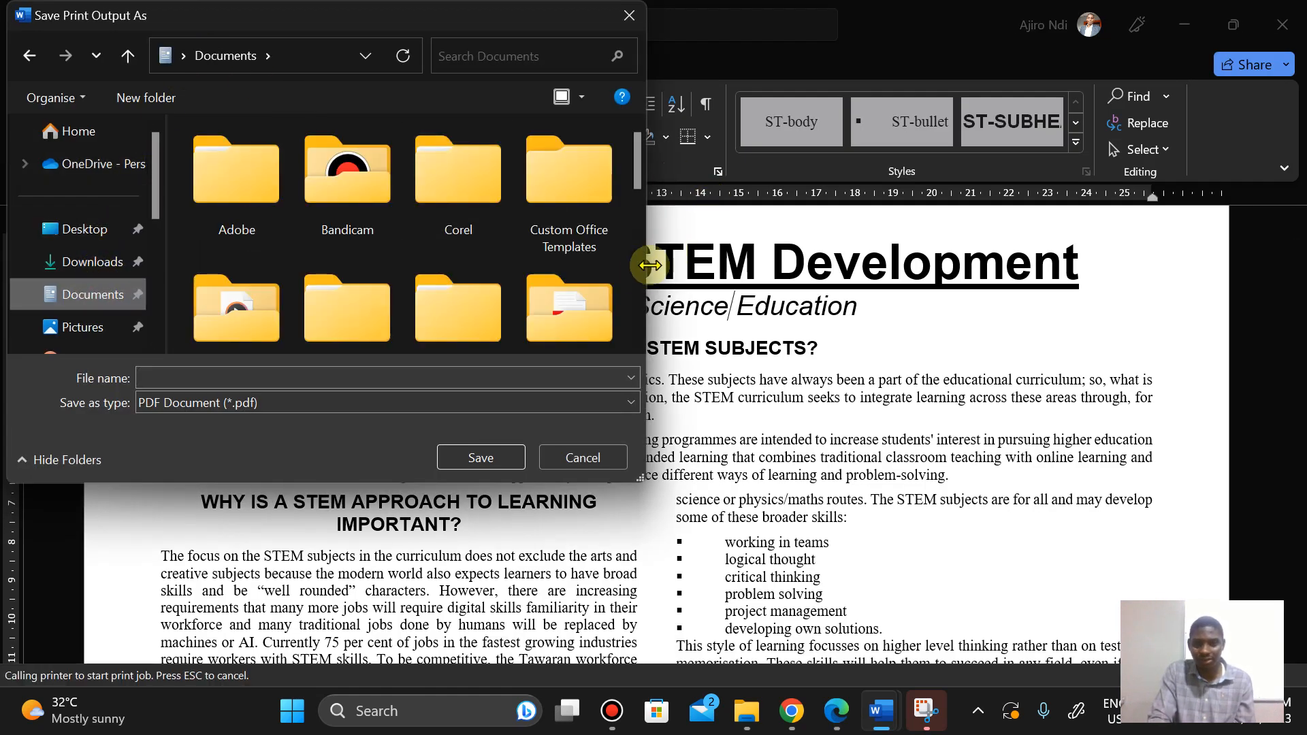
pyautogui.scroll(-2, 638, 289)
pyautogui.scroll(-3, 637, 279)
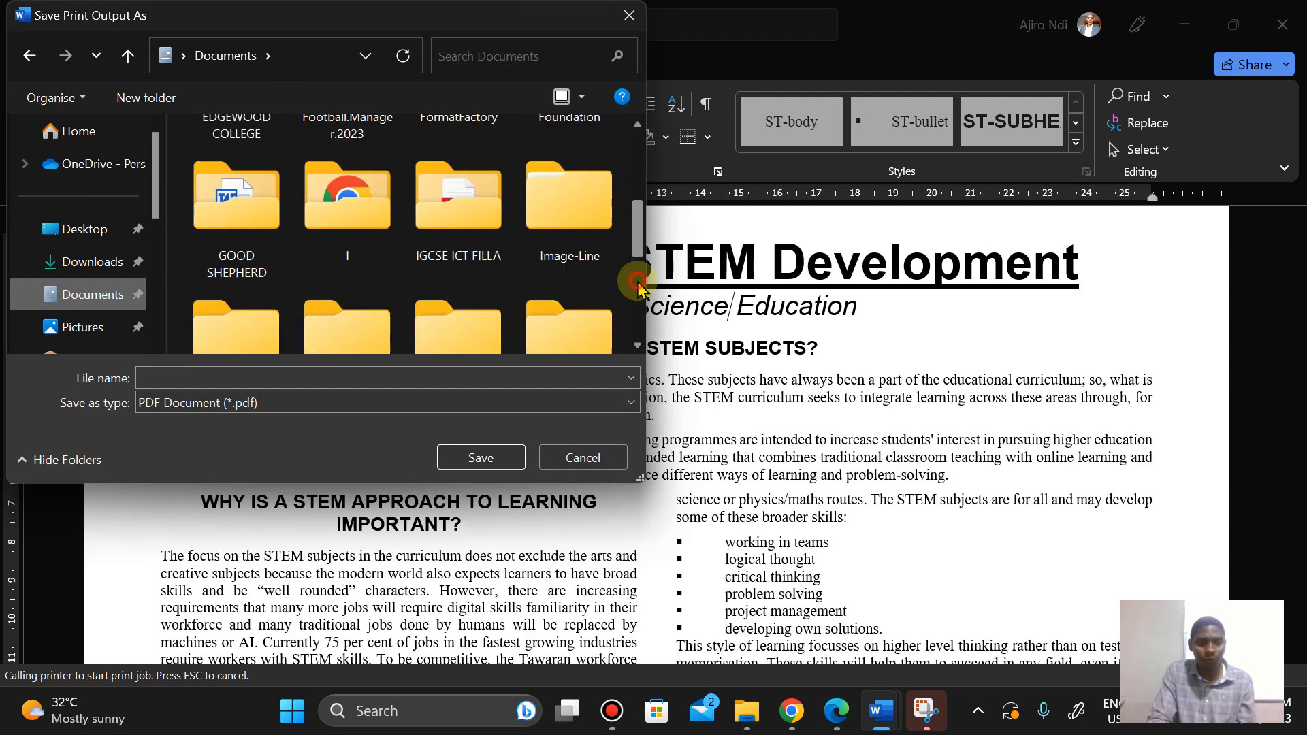
pyautogui.doubleClick(477, 217)
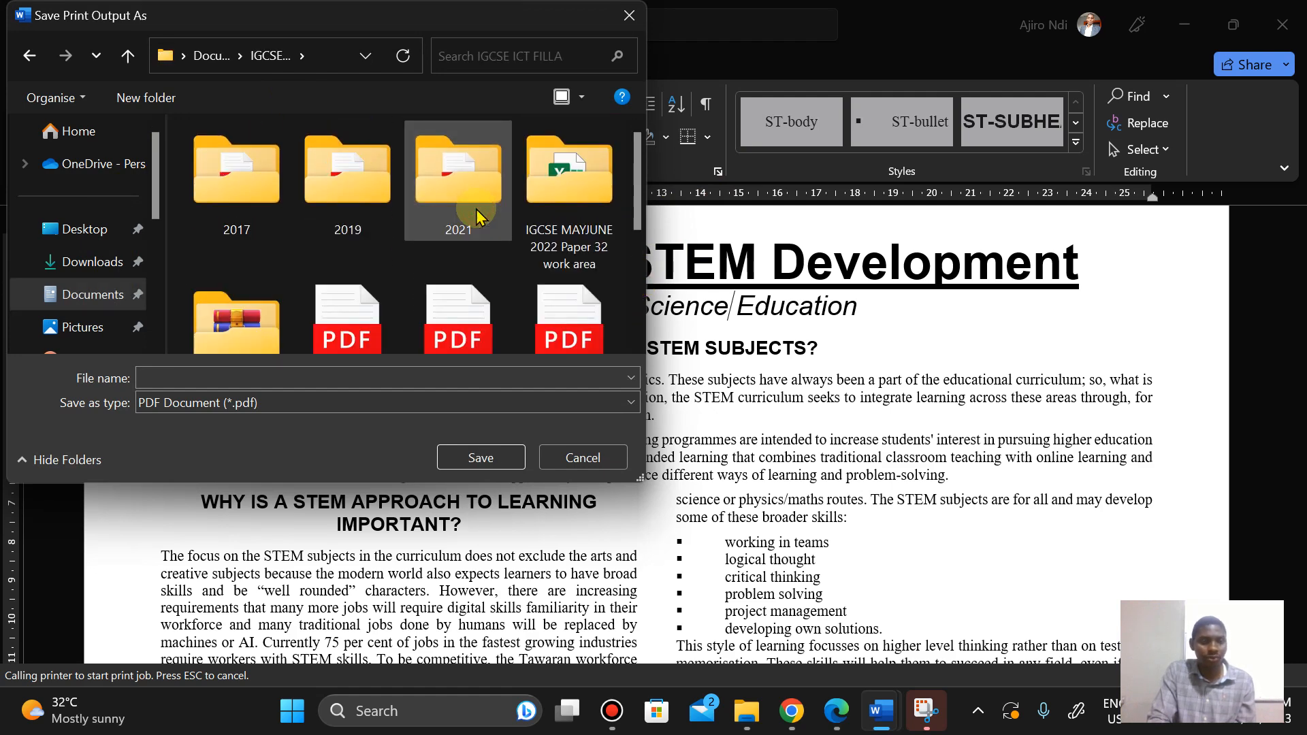
pyautogui.doubleClick(259, 310)
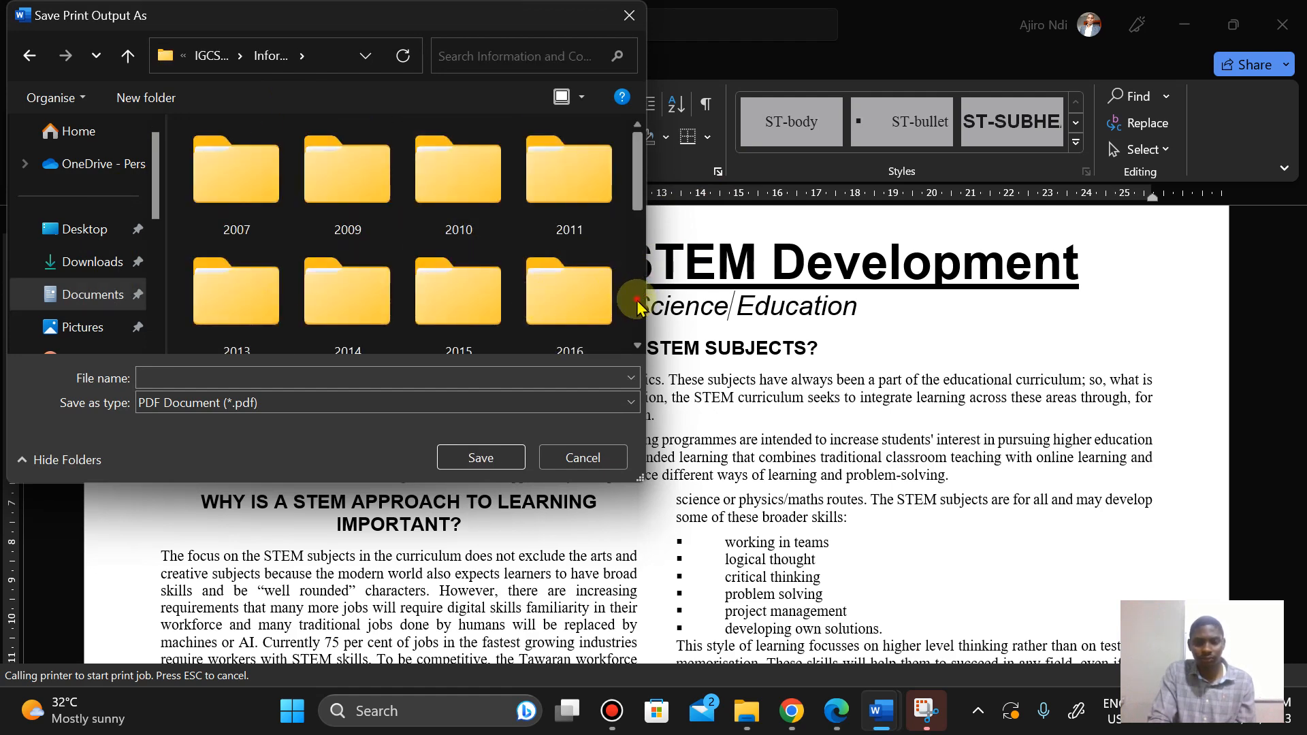
pyautogui.scroll(-5, 637, 293)
pyautogui.click(495, 193)
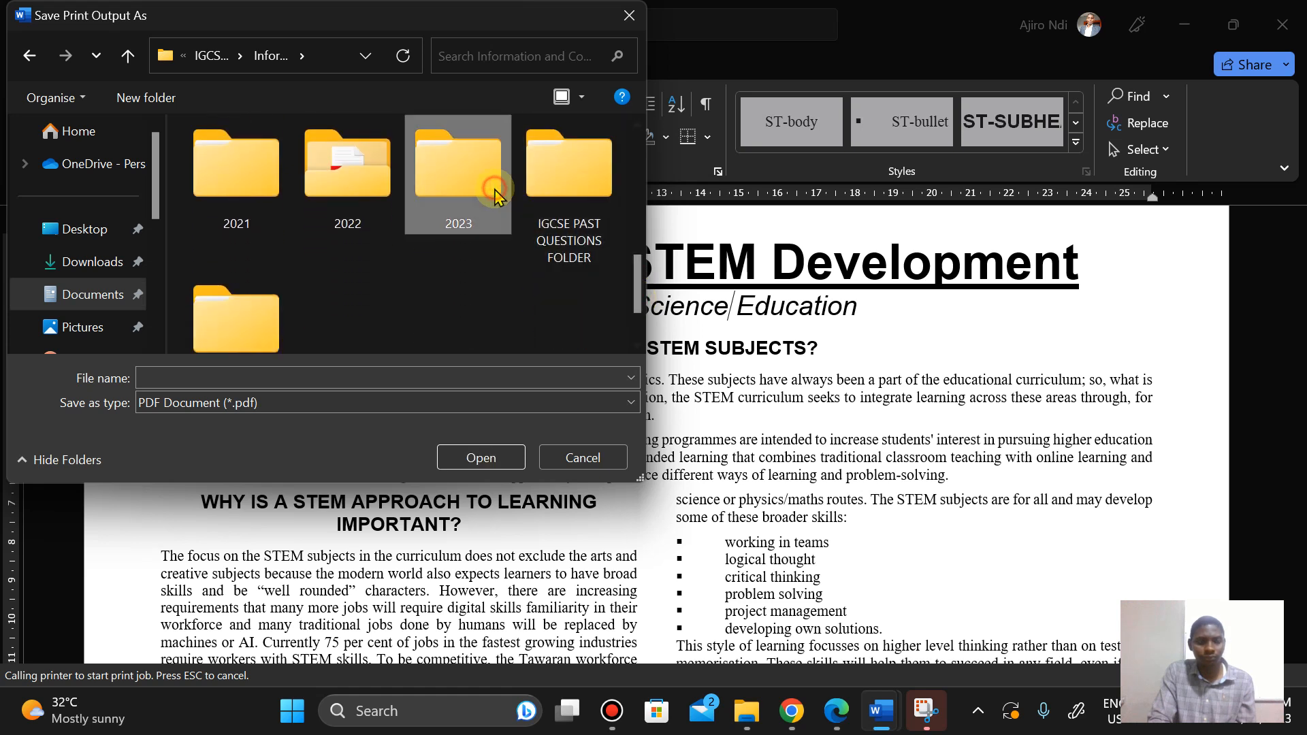
pyautogui.doubleClick(496, 193)
pyautogui.click(365, 184)
pyautogui.doubleClick(364, 184)
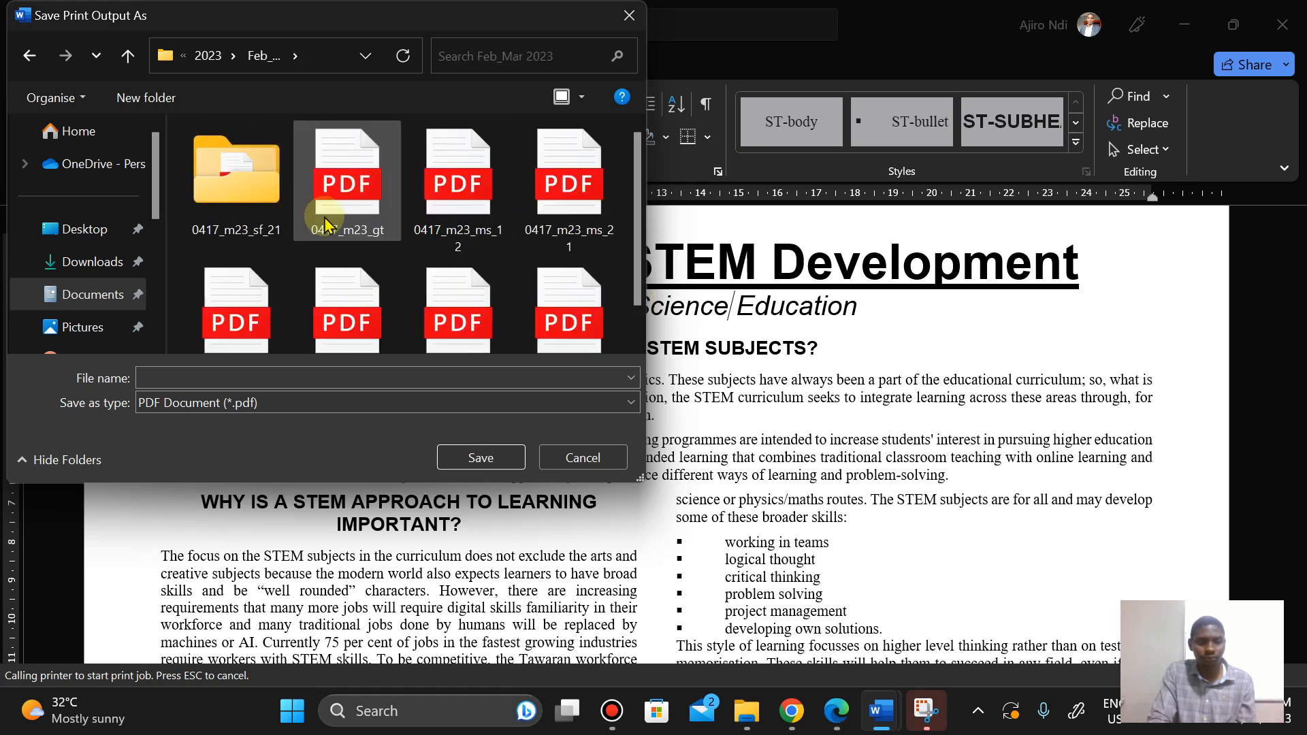
pyautogui.click(254, 171)
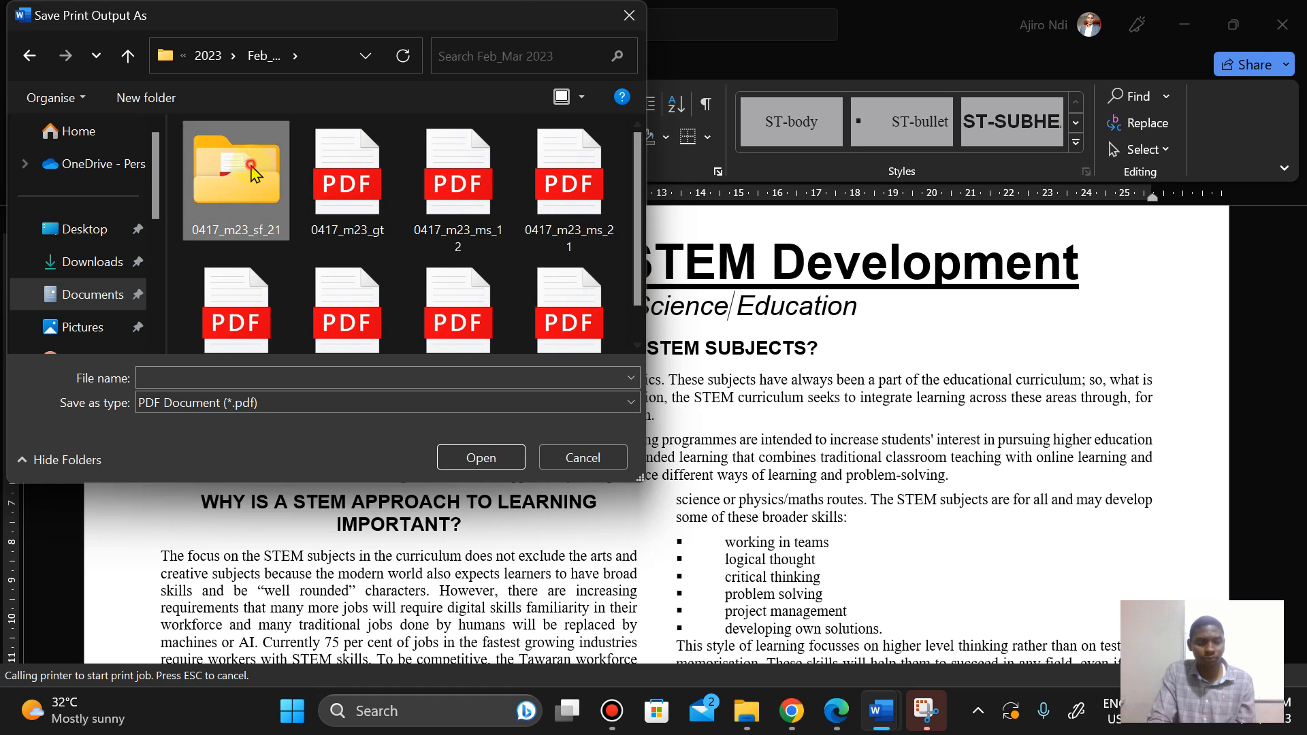
pyautogui.doubleClick(254, 172)
pyautogui.doubleClick(254, 172)
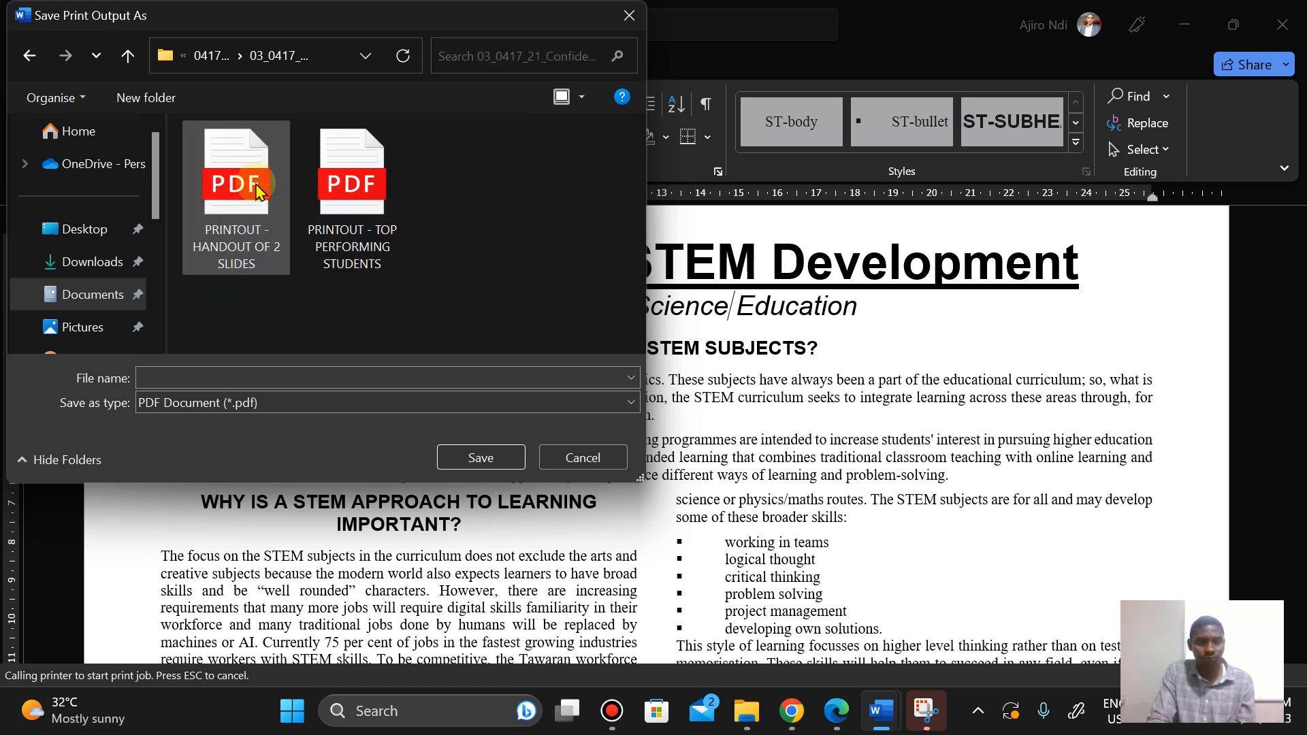
# Step: Save the print output as PRINTOUT - STEMNEWS
pyautogui.click(220, 379)
pyautogui.write('P')
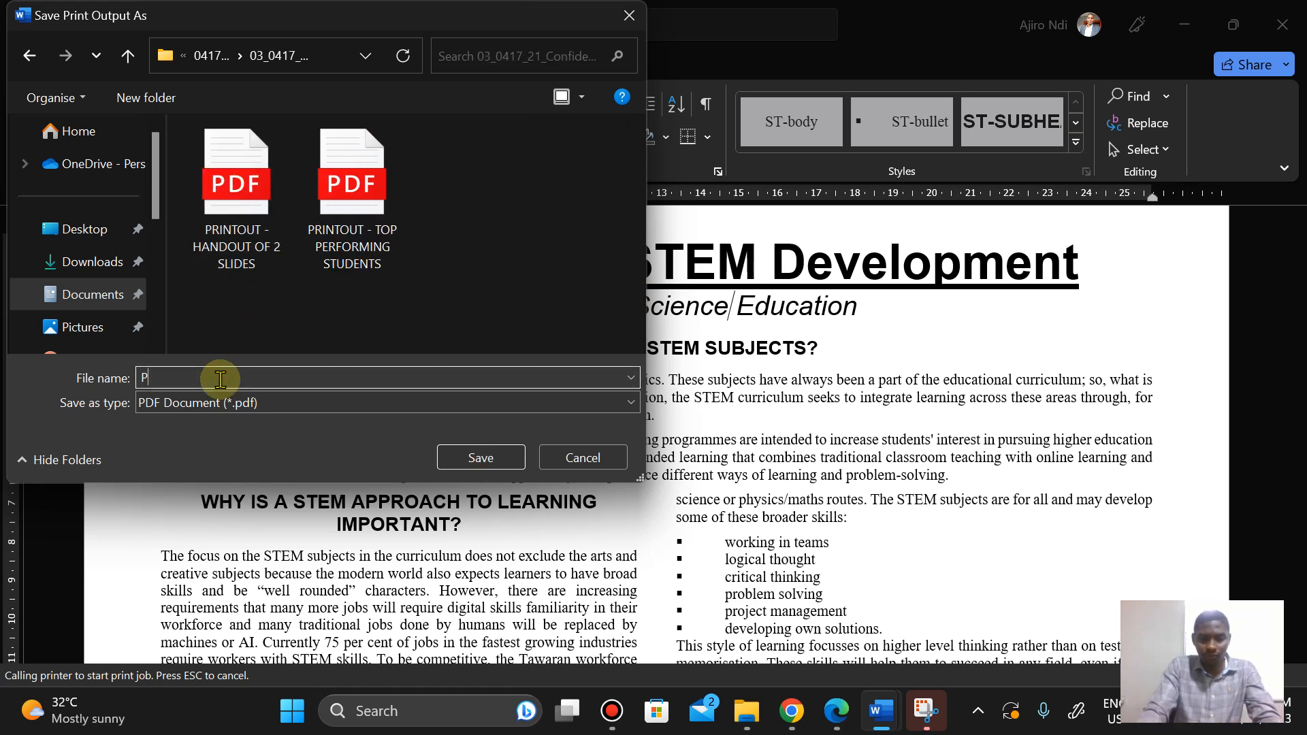
pyautogui.write('RINTOU')
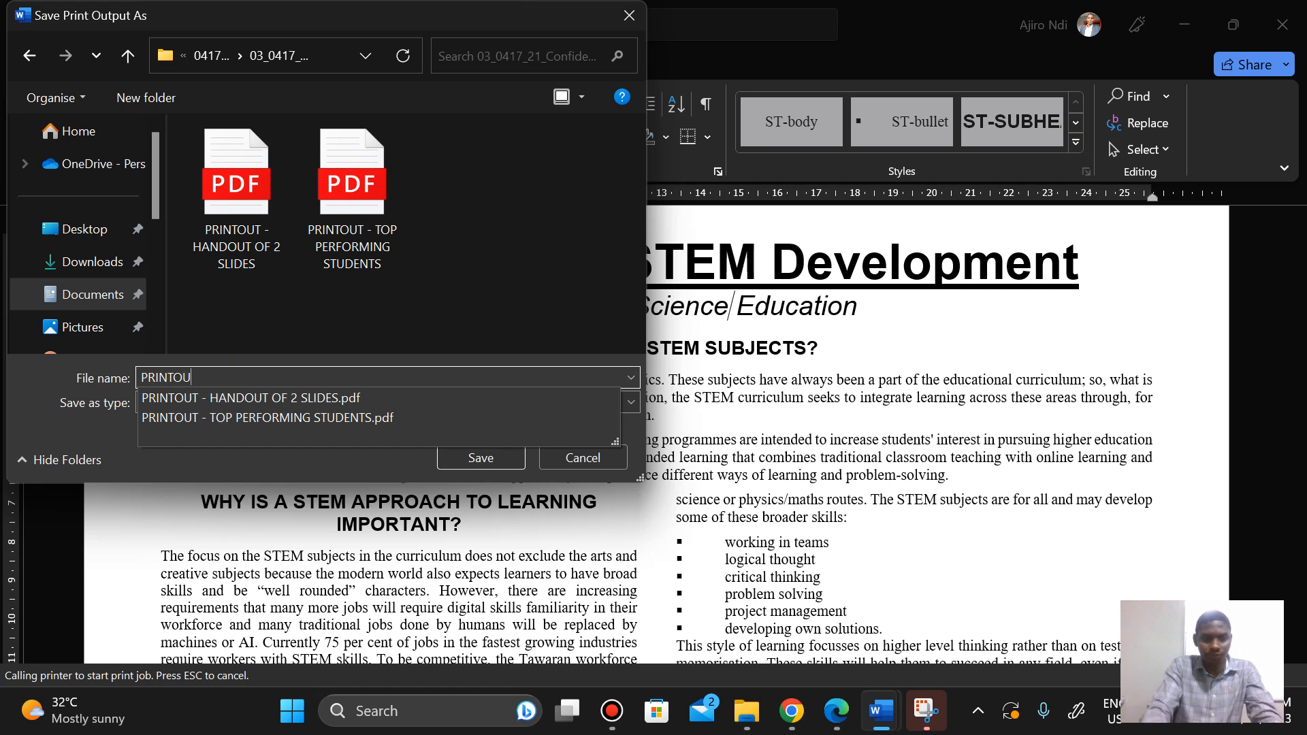
pyautogui.write('T 0')
pyautogui.press('BackSpace')
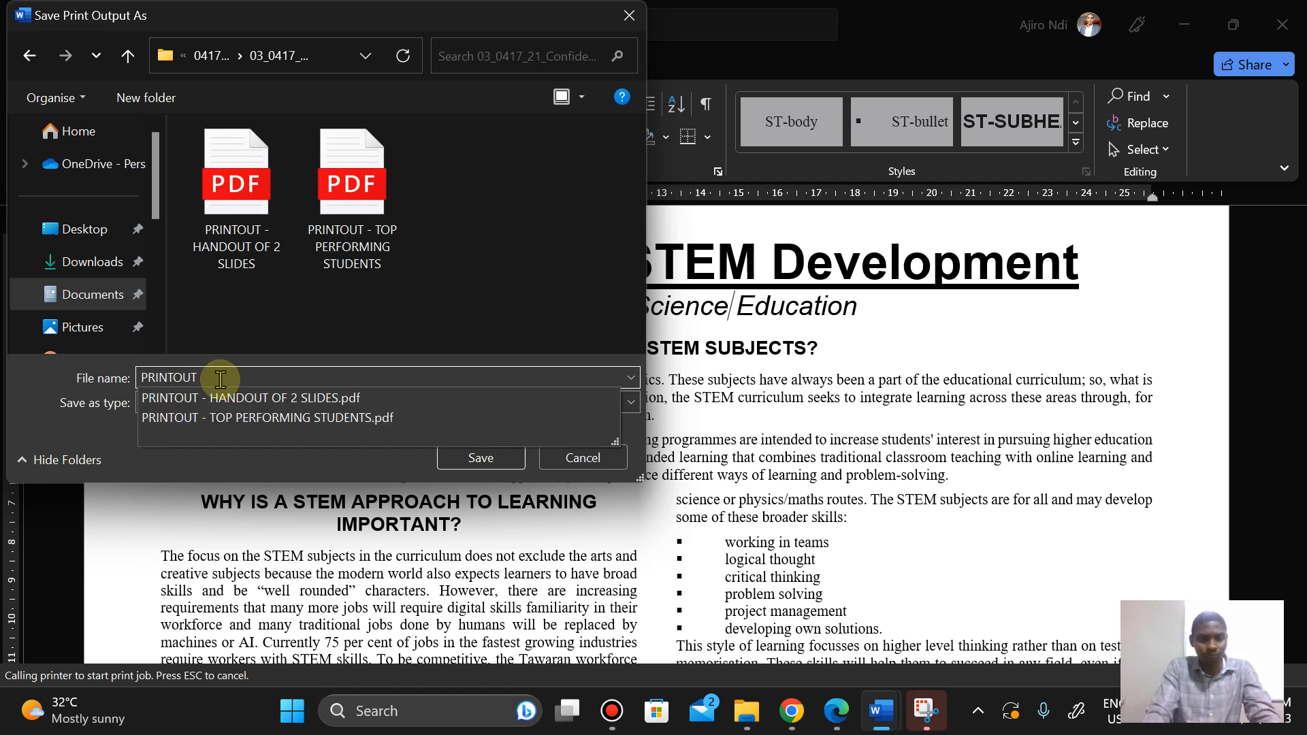
pyautogui.write('- STEMNEWS')
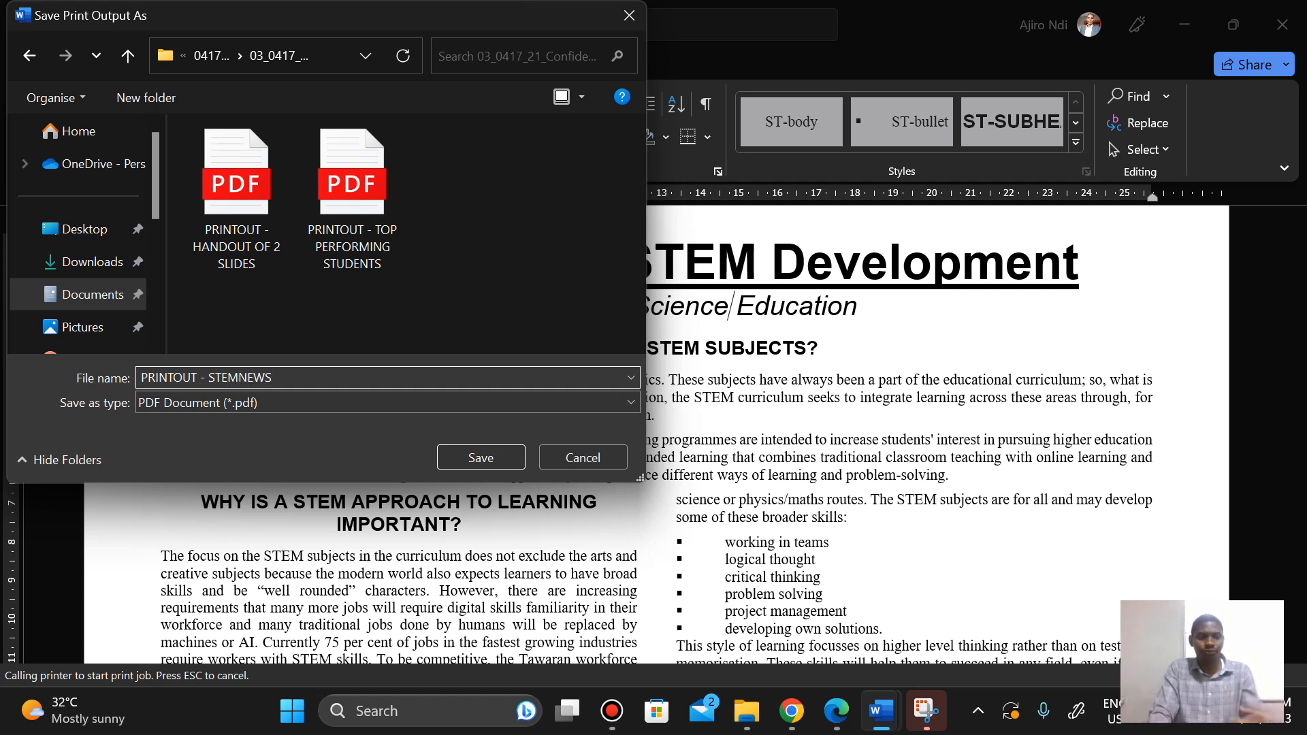
pyautogui.click(480, 463)
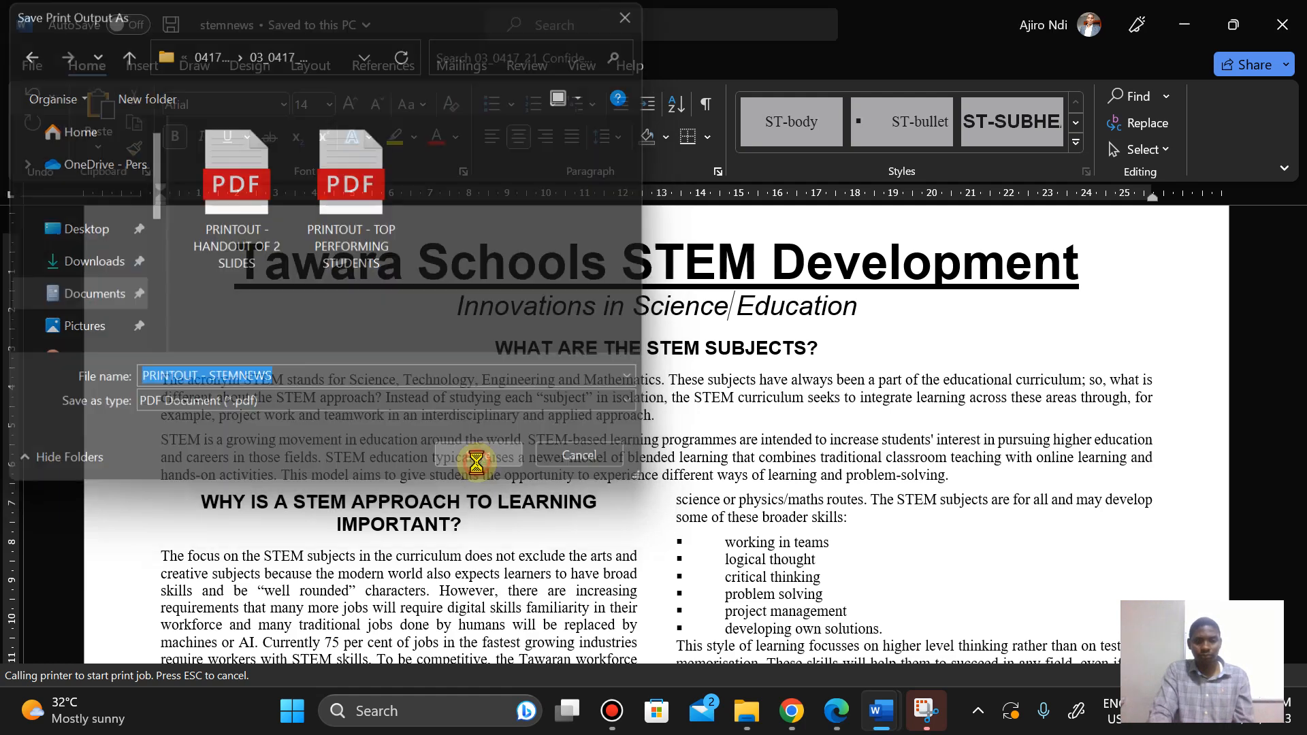
# Step: Switch the source files folder to icon view and open the PRINTOUT - STEMNEWS PDF
pyautogui.moveTo(751, 725)
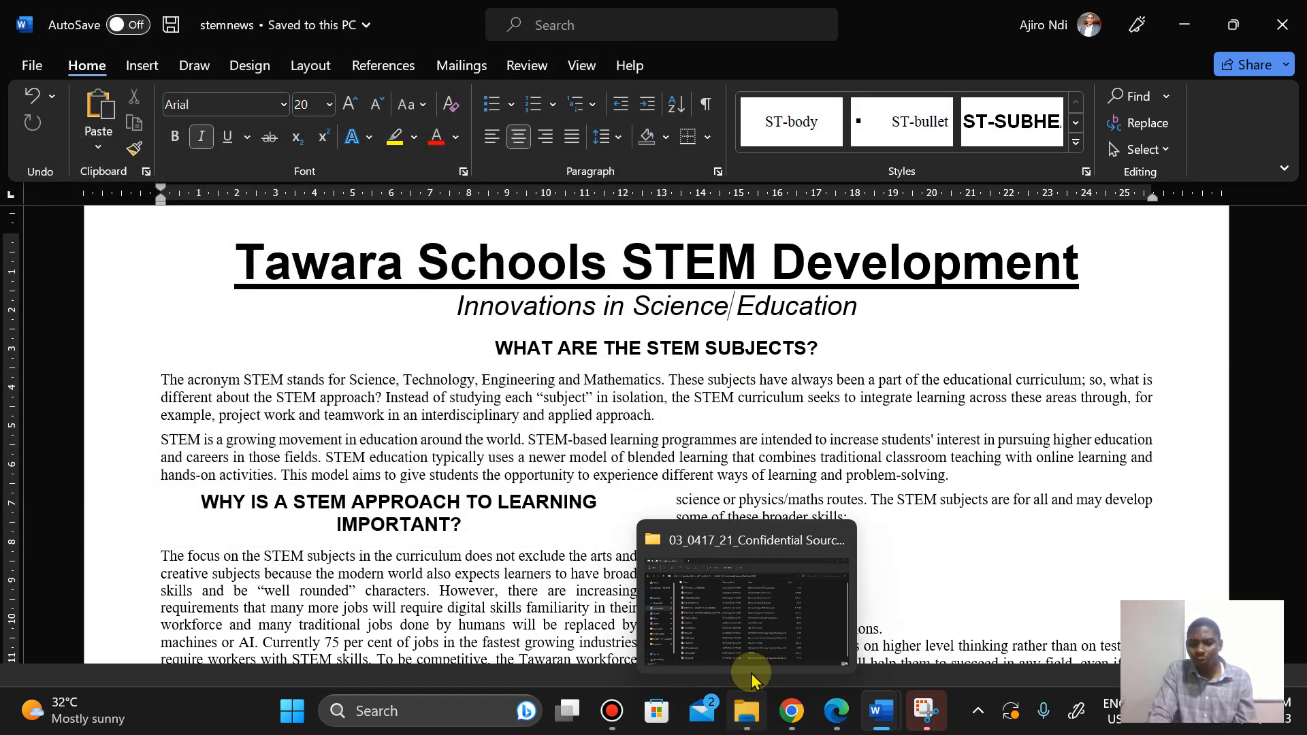
pyautogui.click(752, 624)
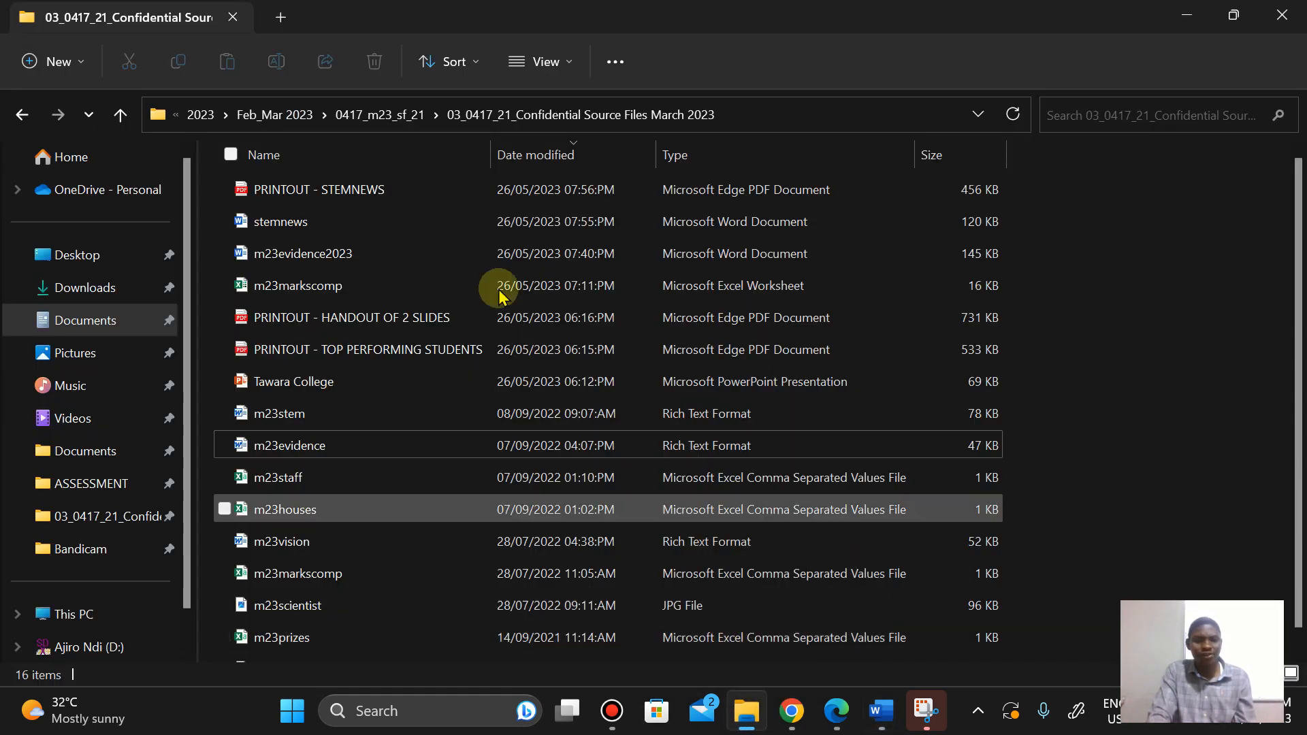
pyautogui.click(542, 62)
pyautogui.click(567, 158)
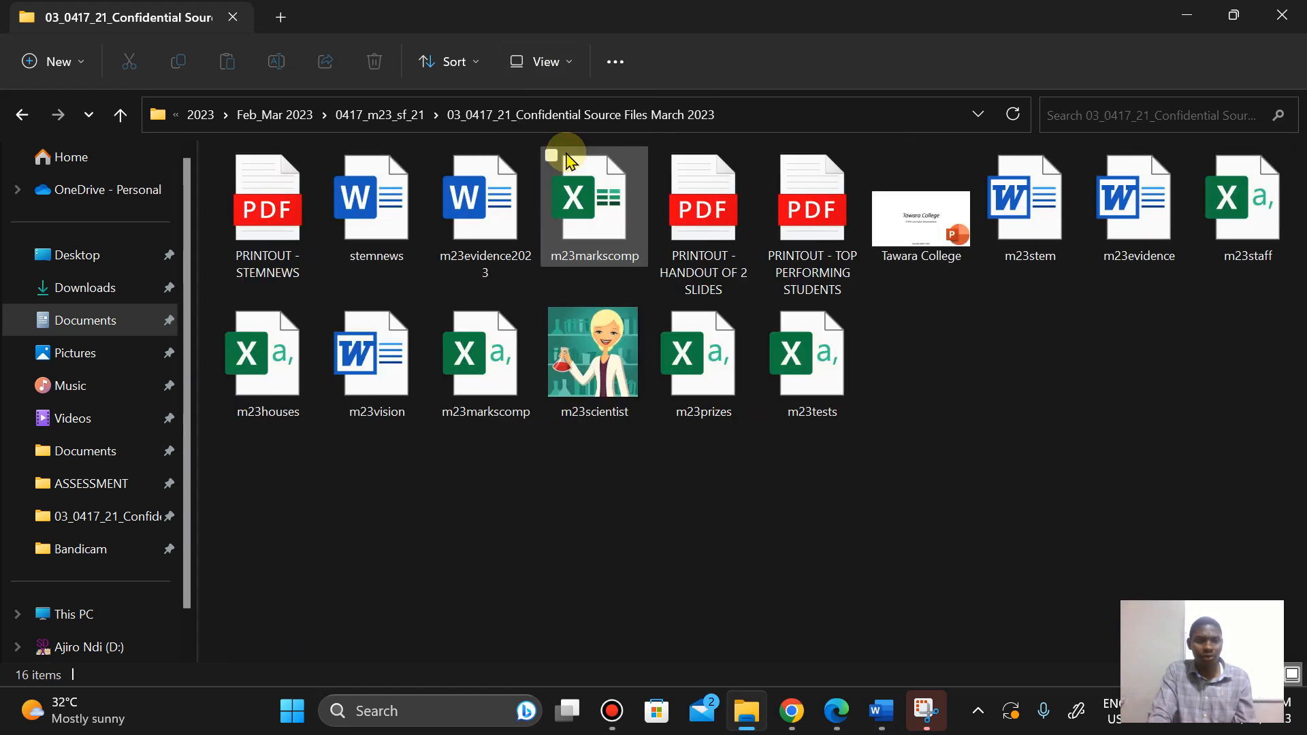
pyautogui.click(267, 260)
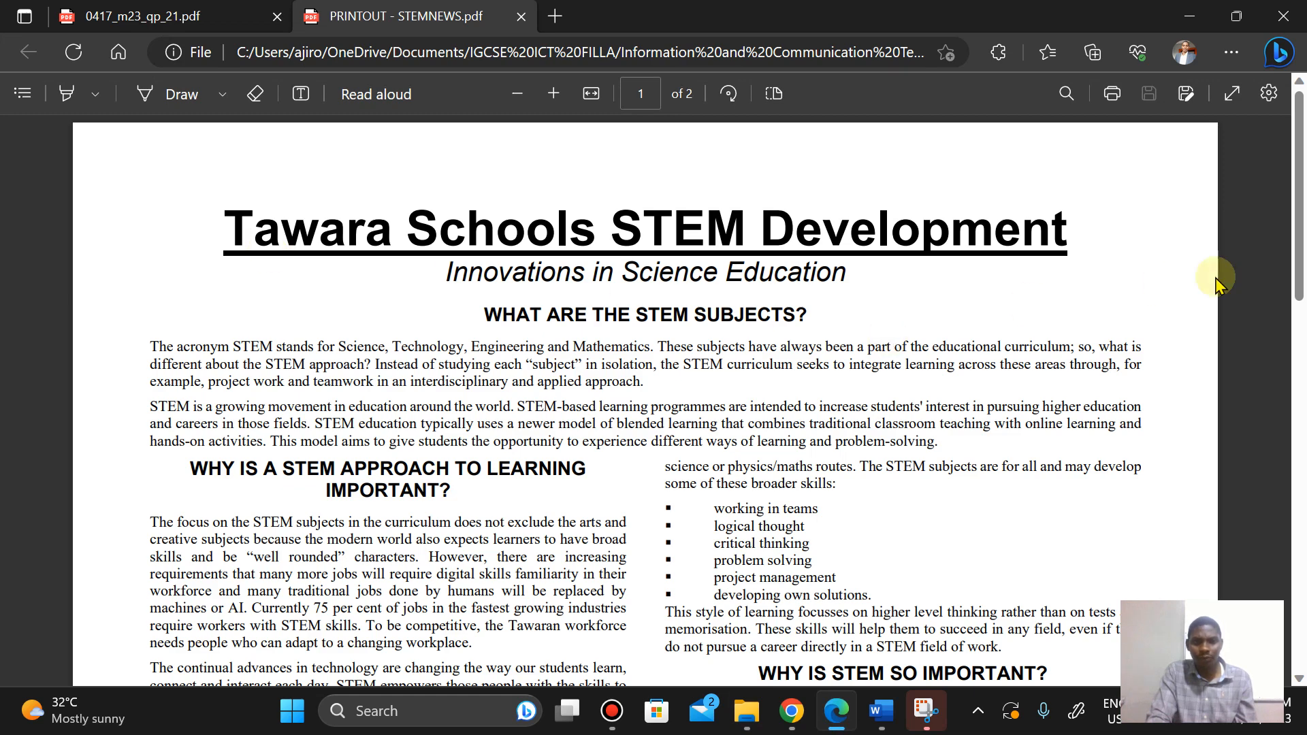
# Step: Review the pages of the printed PDF against the requirements in the exam paper
pyautogui.moveTo(1297, 198); pyautogui.dragTo(1270, 502)
pyautogui.scroll(-1, 1271, 501)
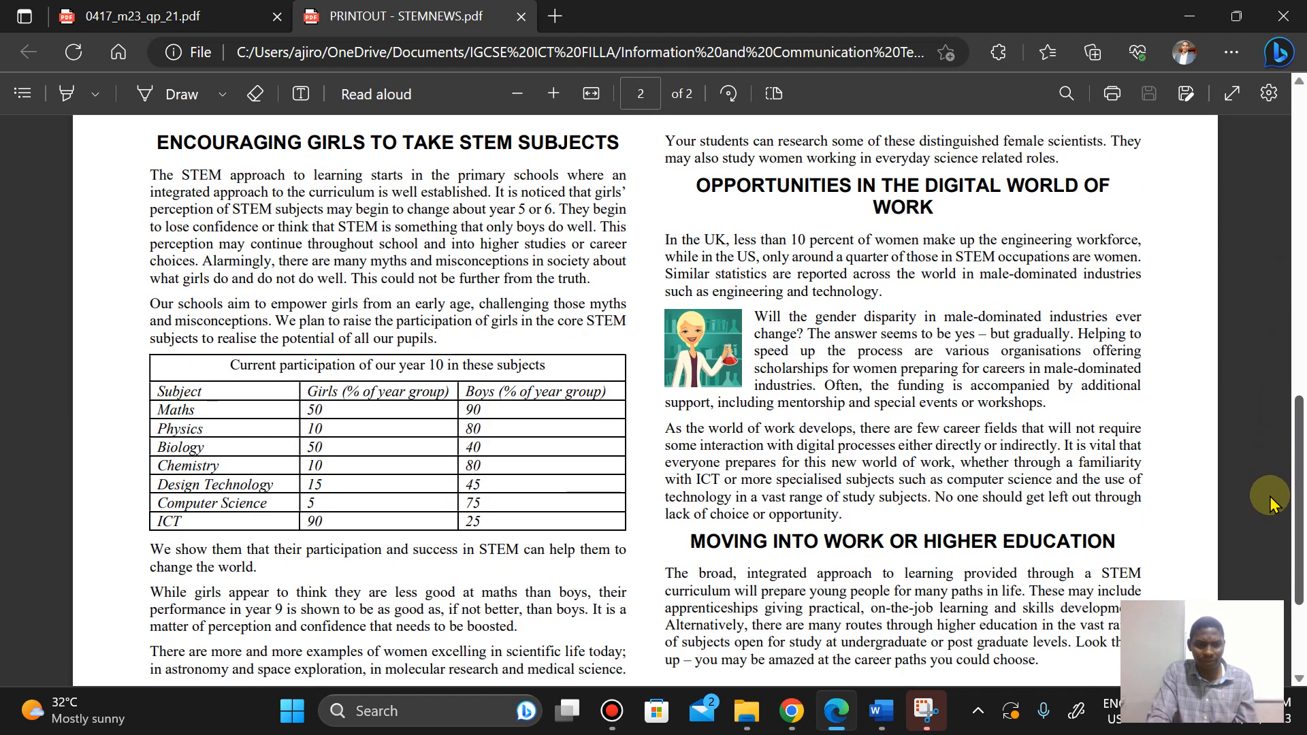
pyautogui.scroll(-3, 1270, 509)
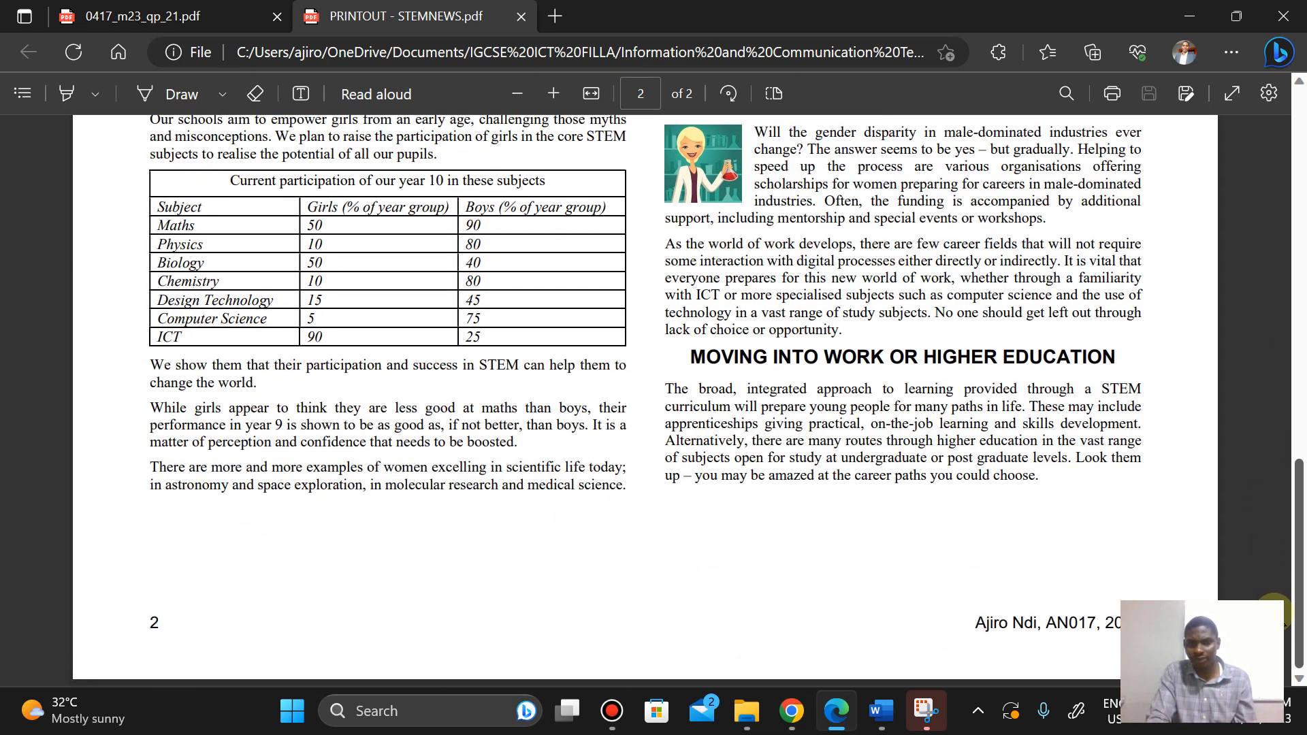
pyautogui.scroll(4, 1278, 505)
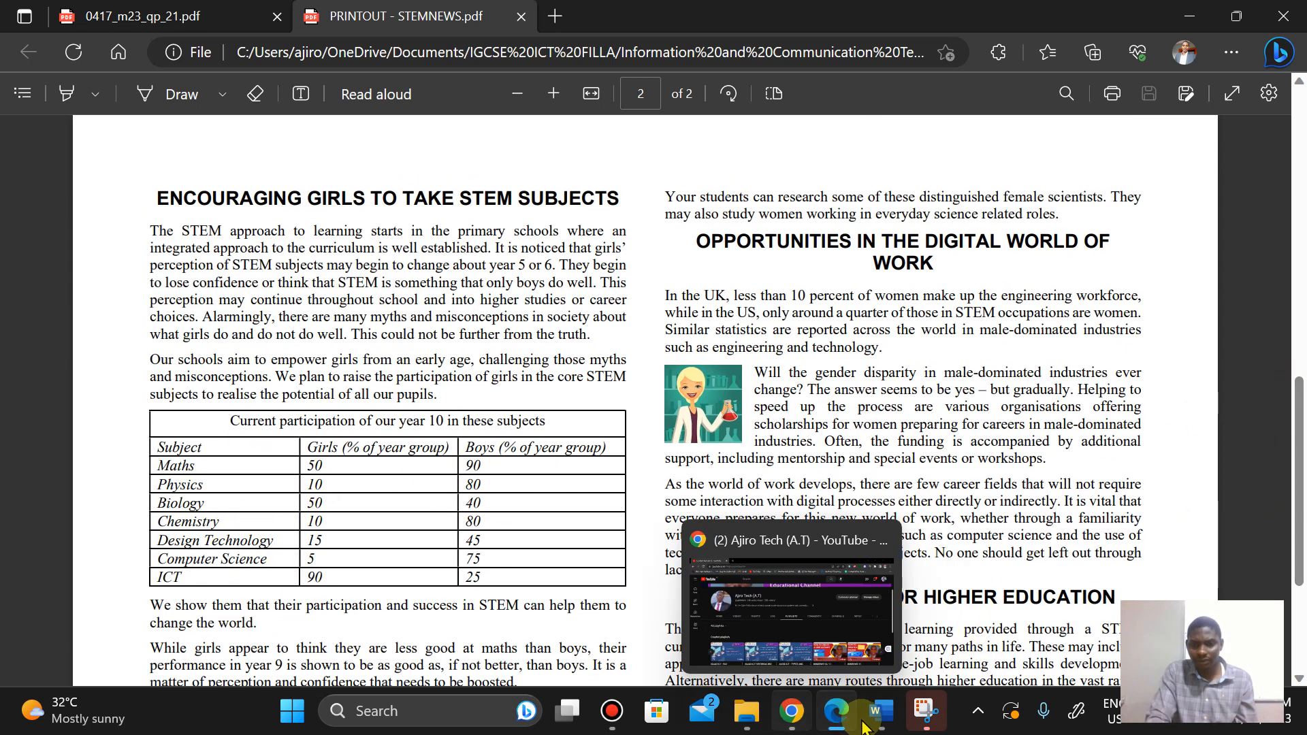
pyautogui.click(256, 10)
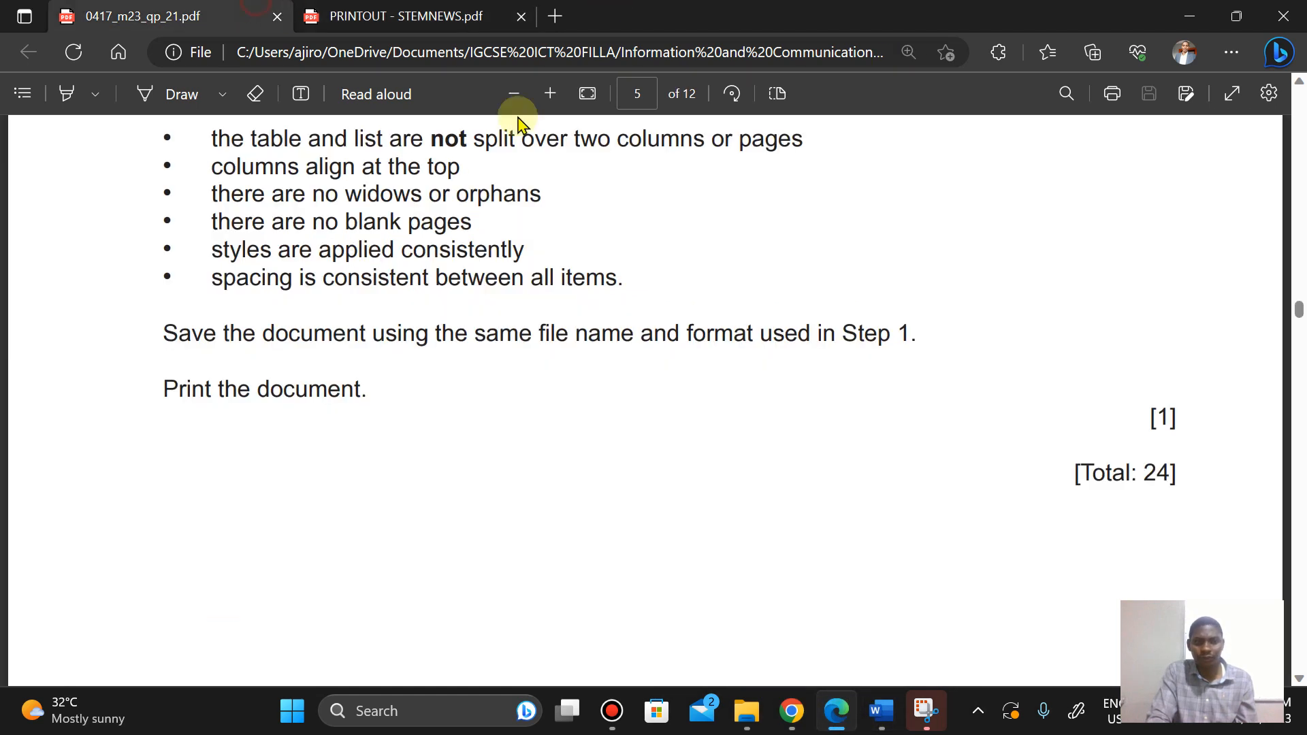
pyautogui.scroll(20, 729, 249)
pyautogui.scroll(-20, 729, 248)
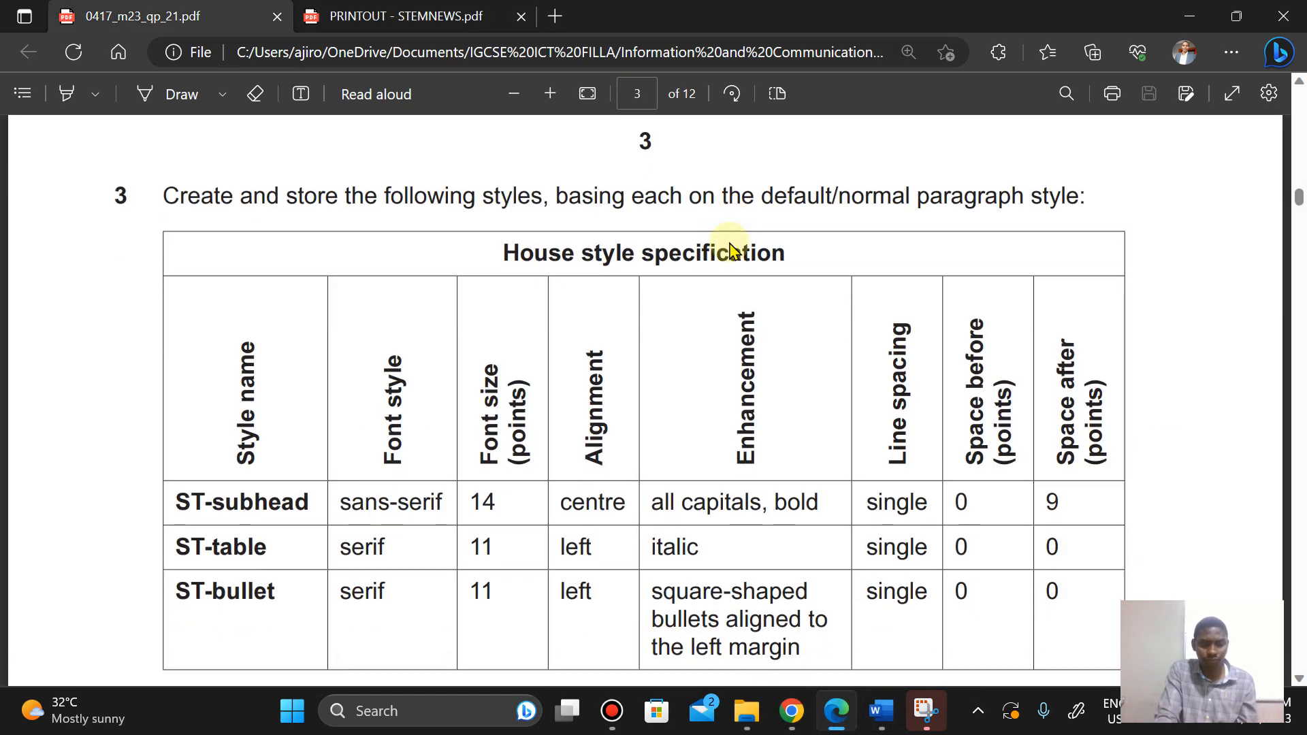
pyautogui.scroll(-15, 729, 249)
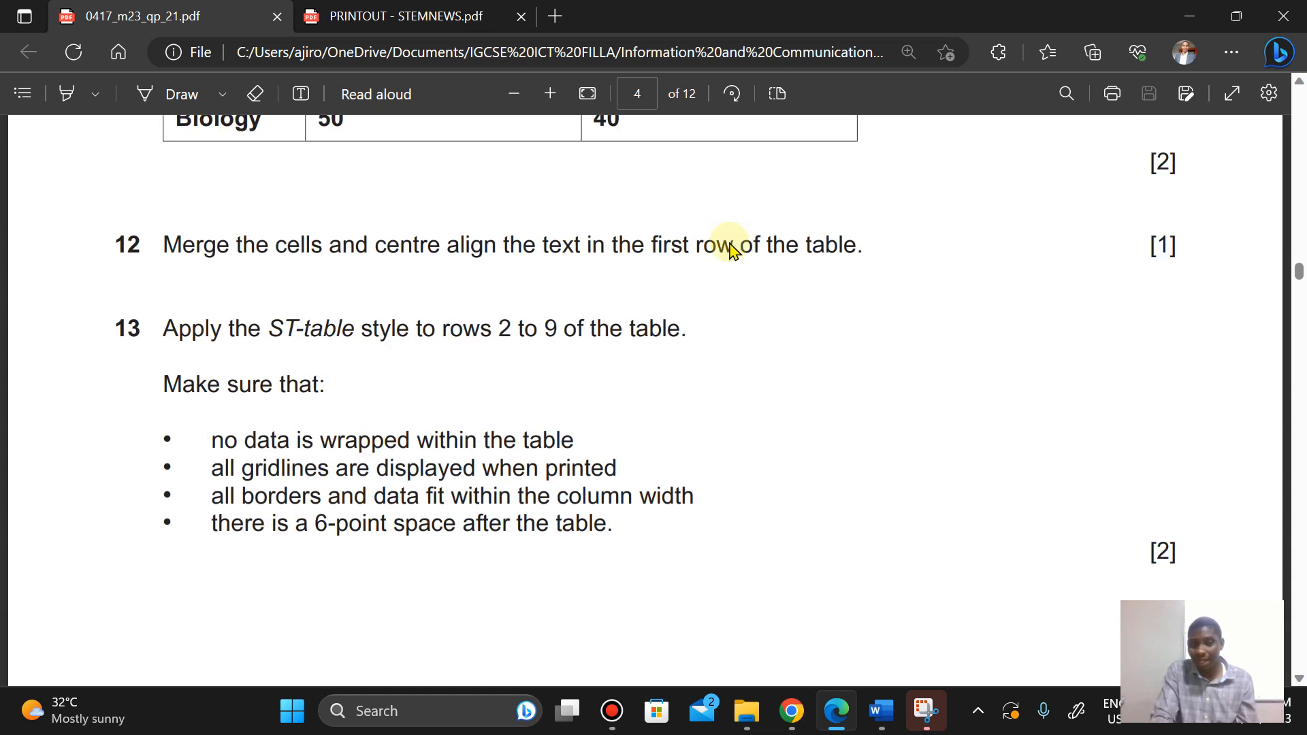
pyautogui.click(416, 19)
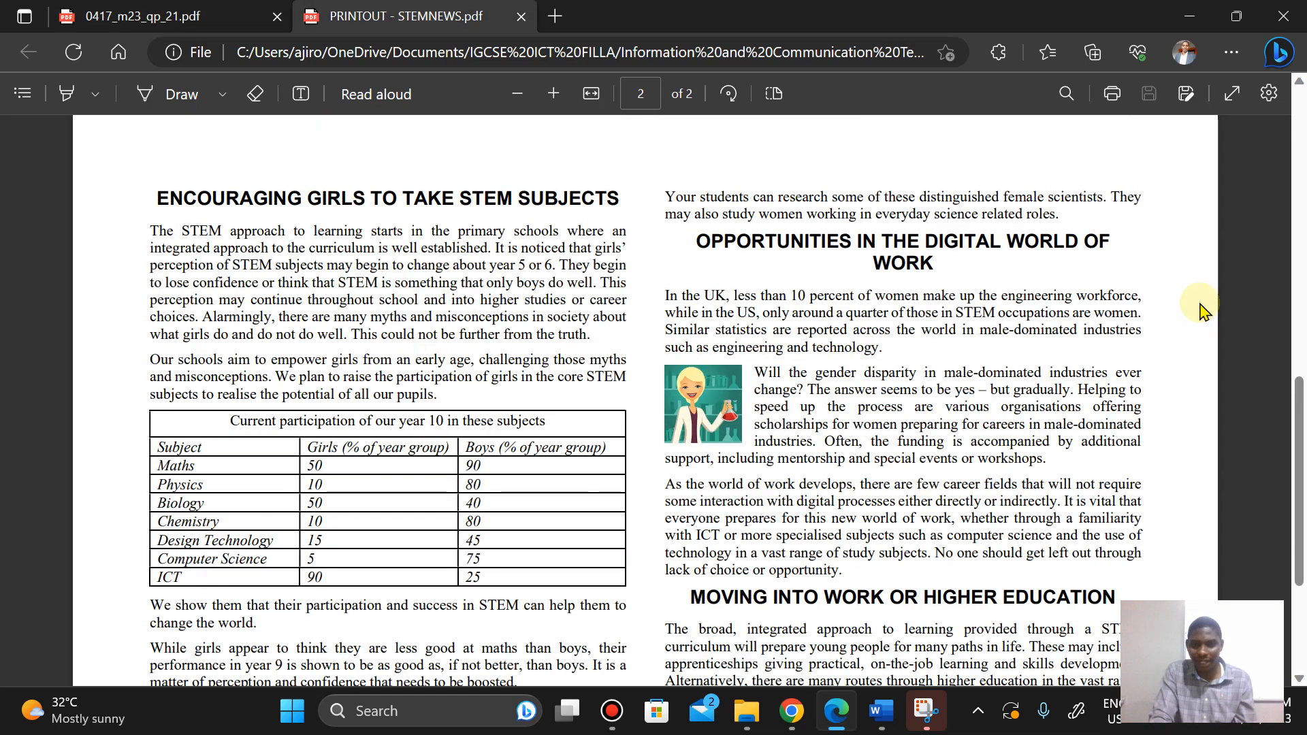
pyautogui.moveTo(1294, 416); pyautogui.dragTo(1293, 169)
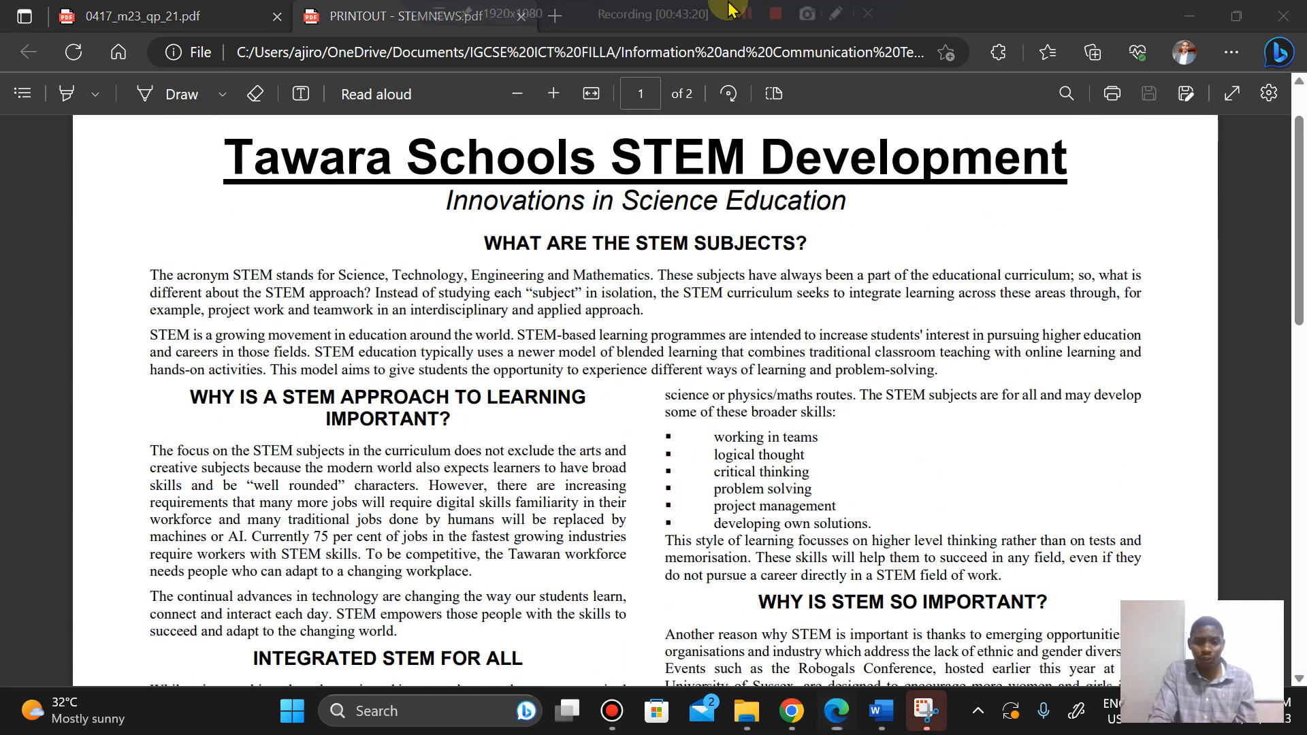
pyautogui.moveTo(701, 8)
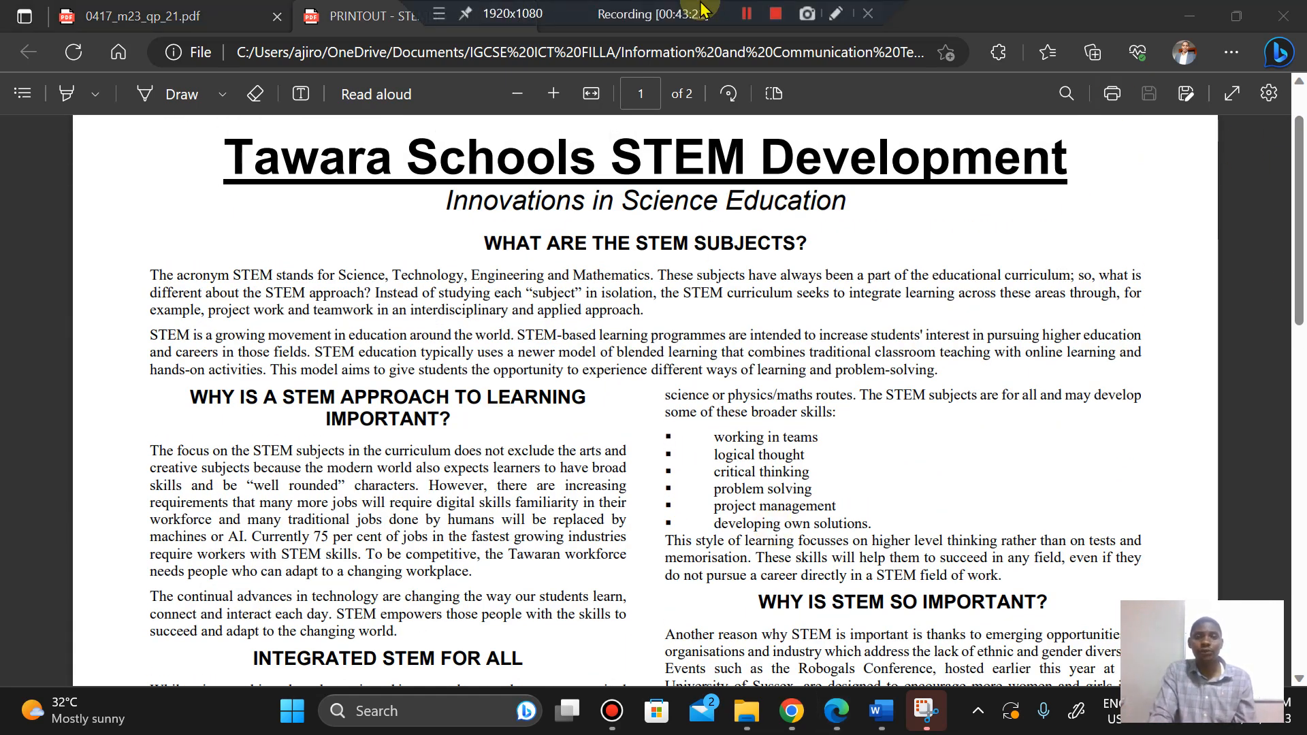
pyautogui.click(793, 715)
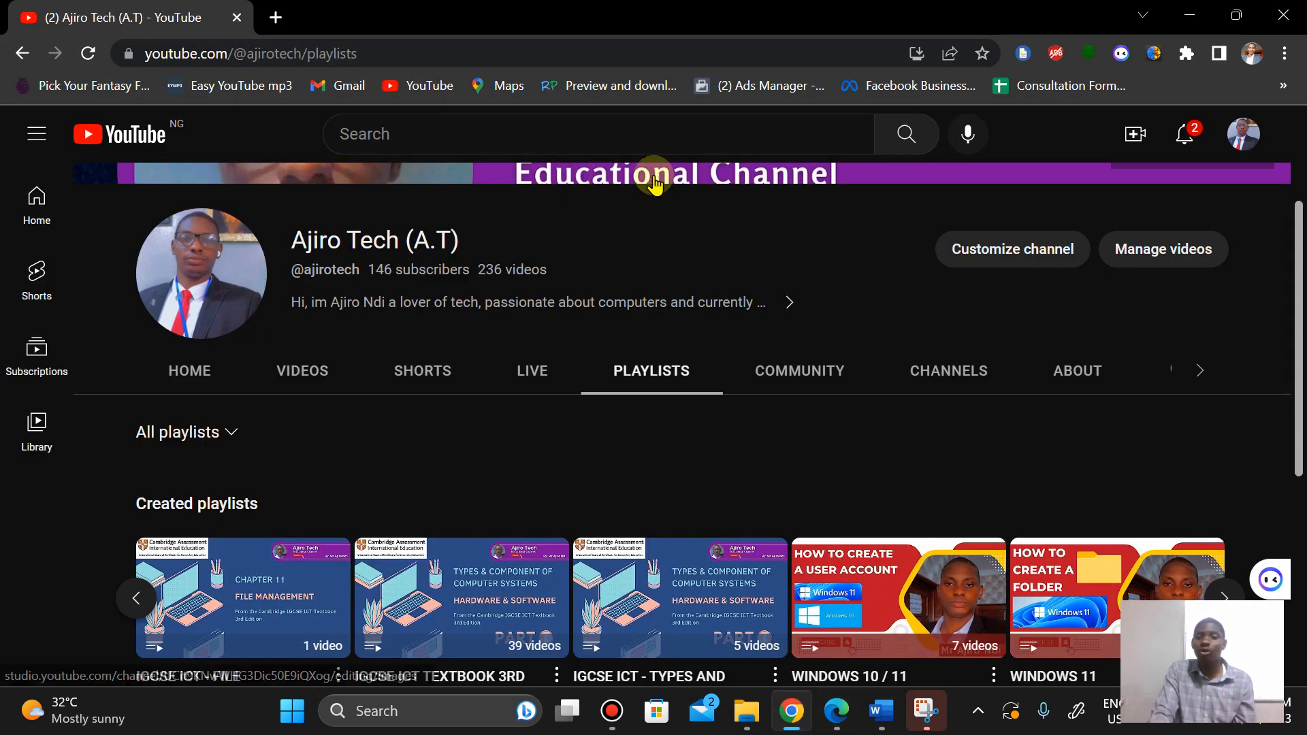
pyautogui.scroll(3, 650, 327)
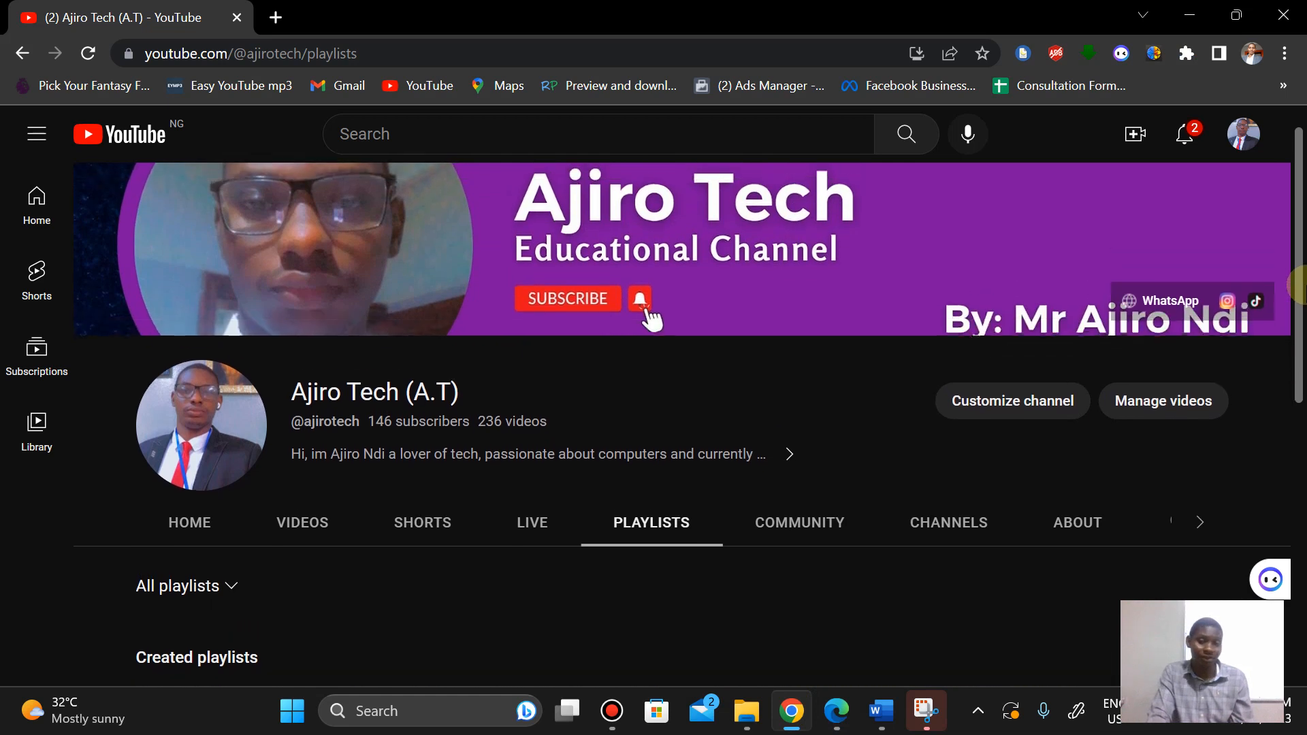